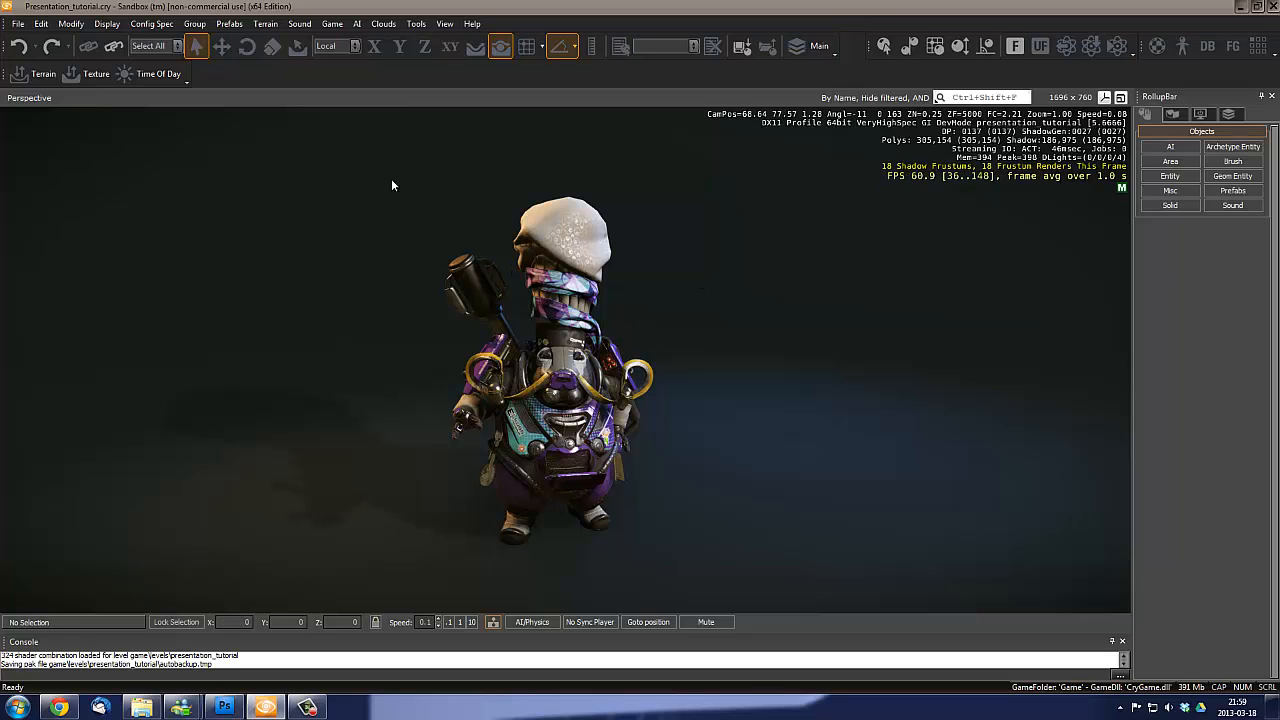
Examine the chef character in the perspective viewport from several distances and angles
scroll(585, 243, up, 2)
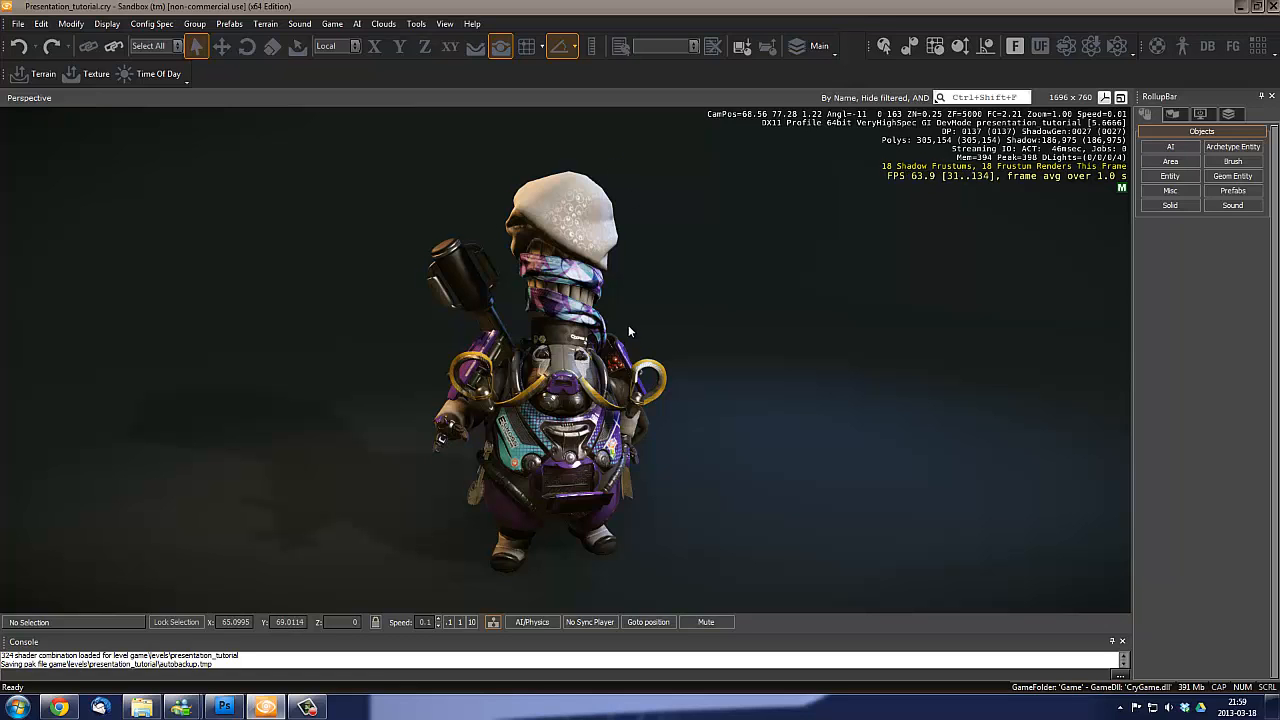
scroll(628, 325, down, 1)
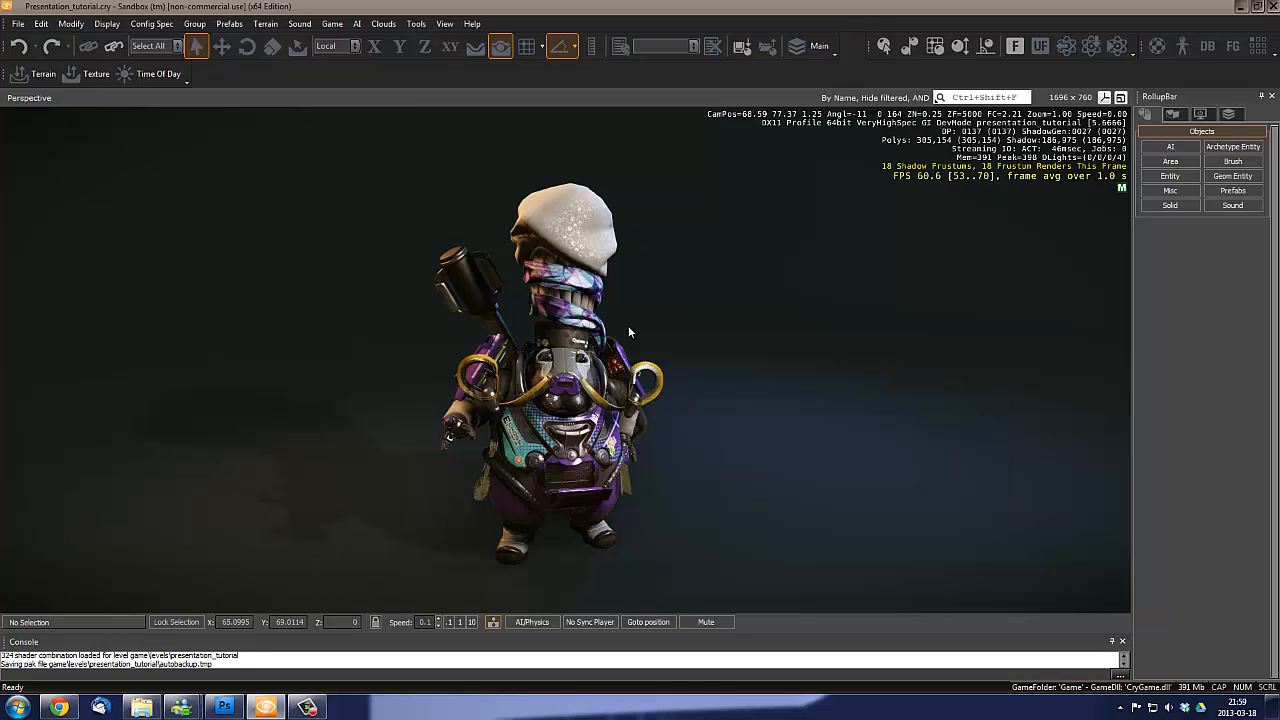
scroll(702, 400, down, 3)
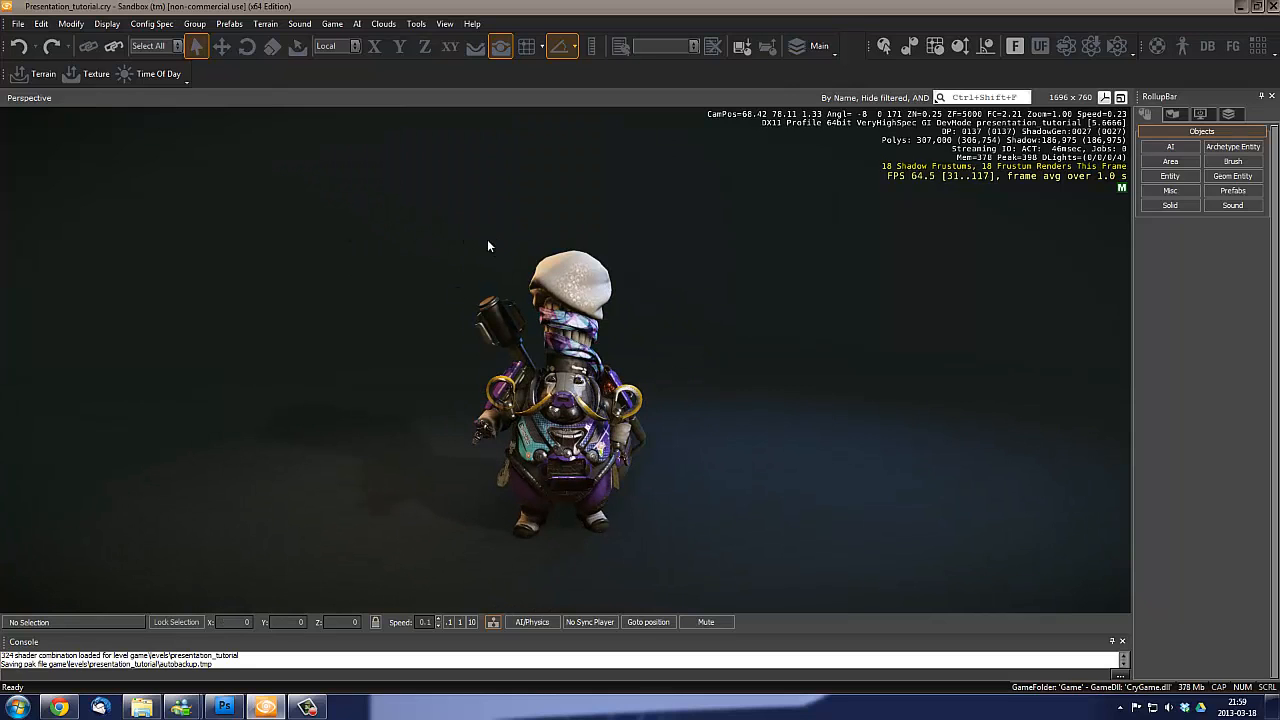
scroll(489, 246, up, 2)
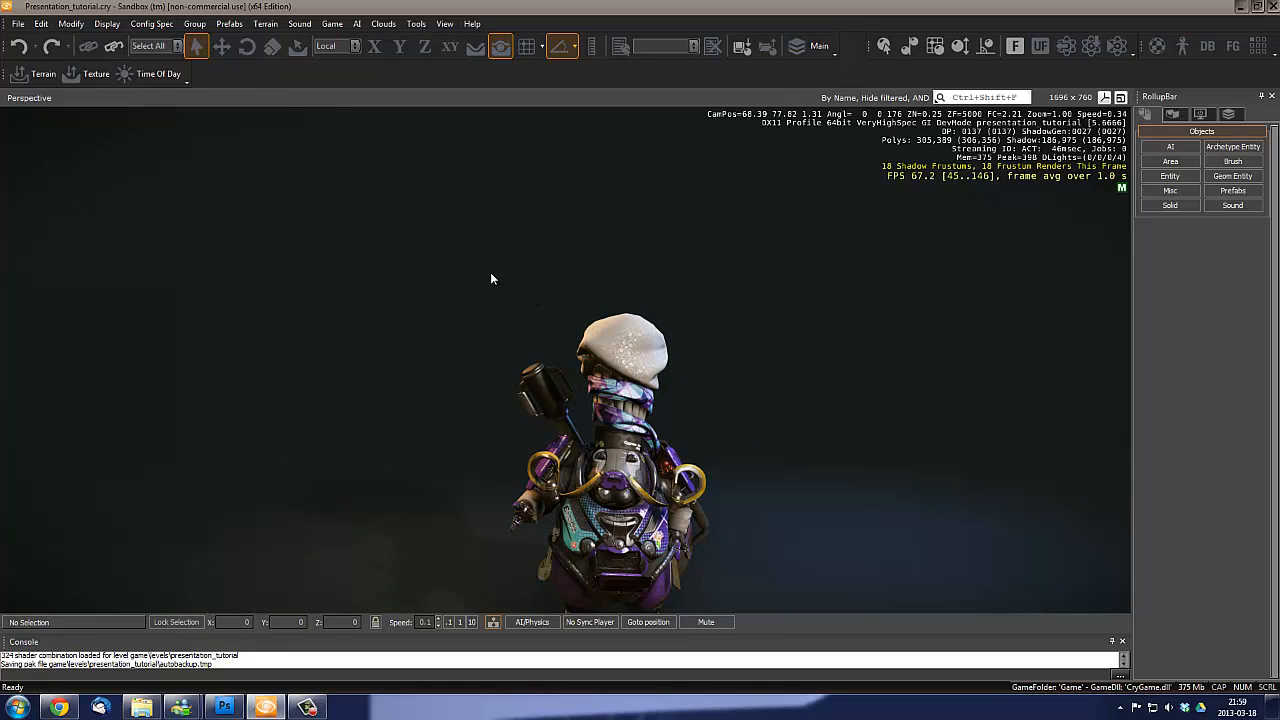
right_drag(590, 339, 650, 330)
key(w)
scroll(651, 332, down, 1)
scroll(650, 330, up, 1)
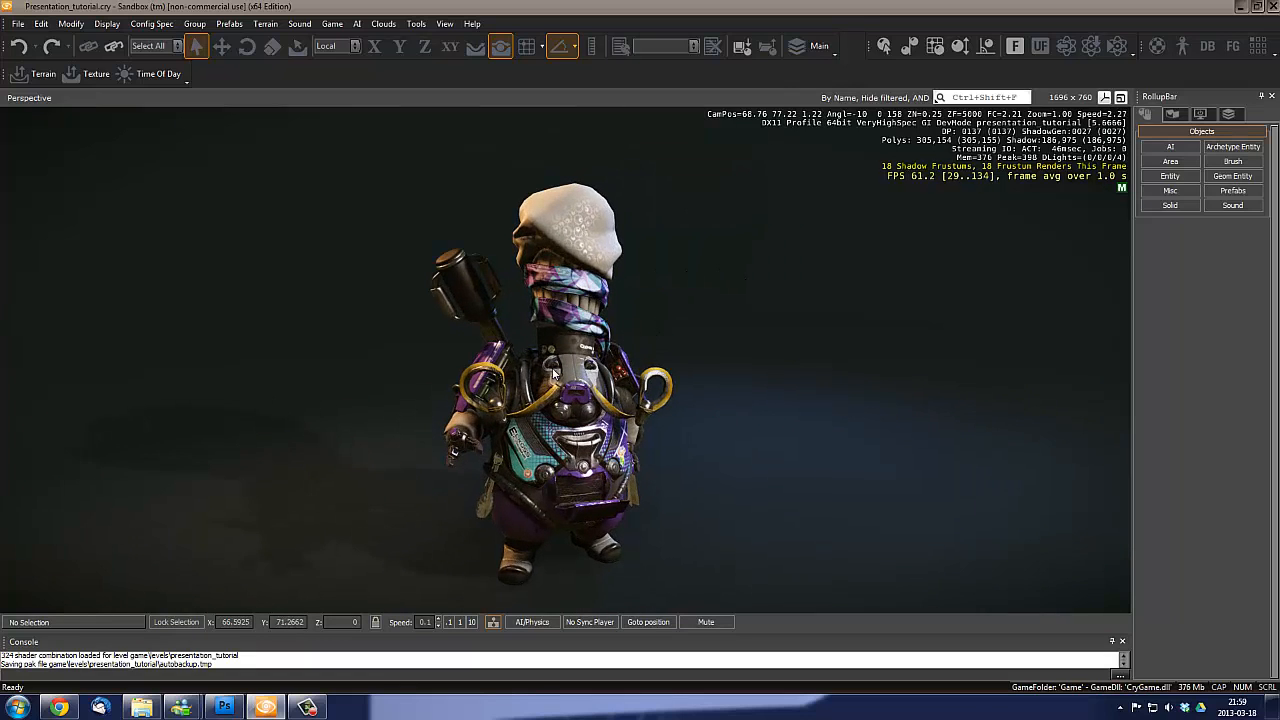
scroll(650, 330, down, 1)
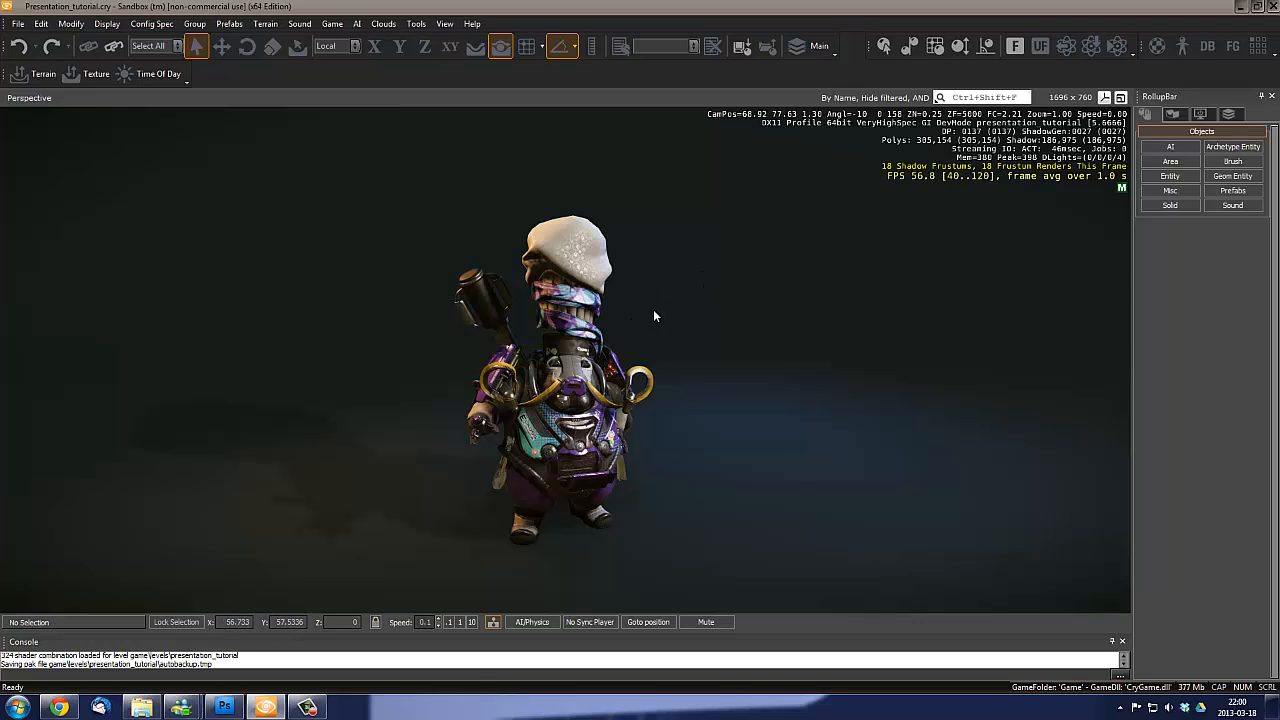
right_drag(691, 331, 680, 330)
key(w)
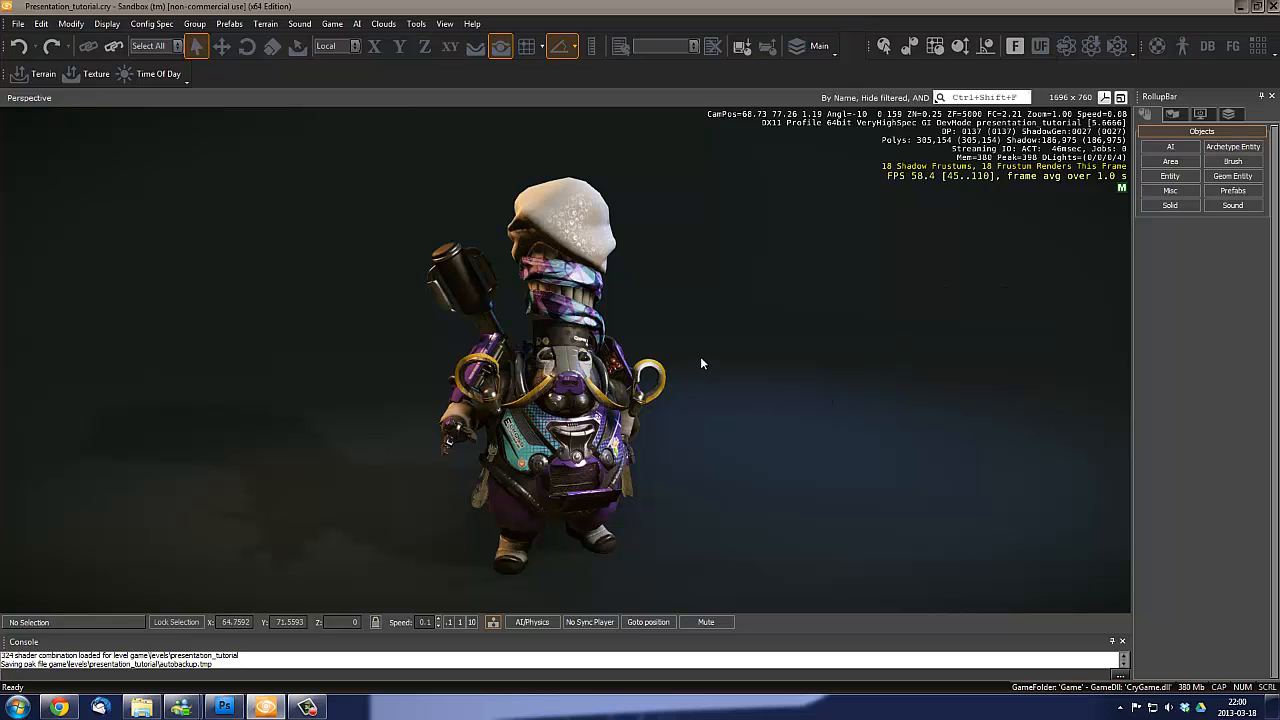
Open the Material Editor and place it beside the character so that both the model and the material settings are visible
key(m)
drag(590, 235, 948, 121)
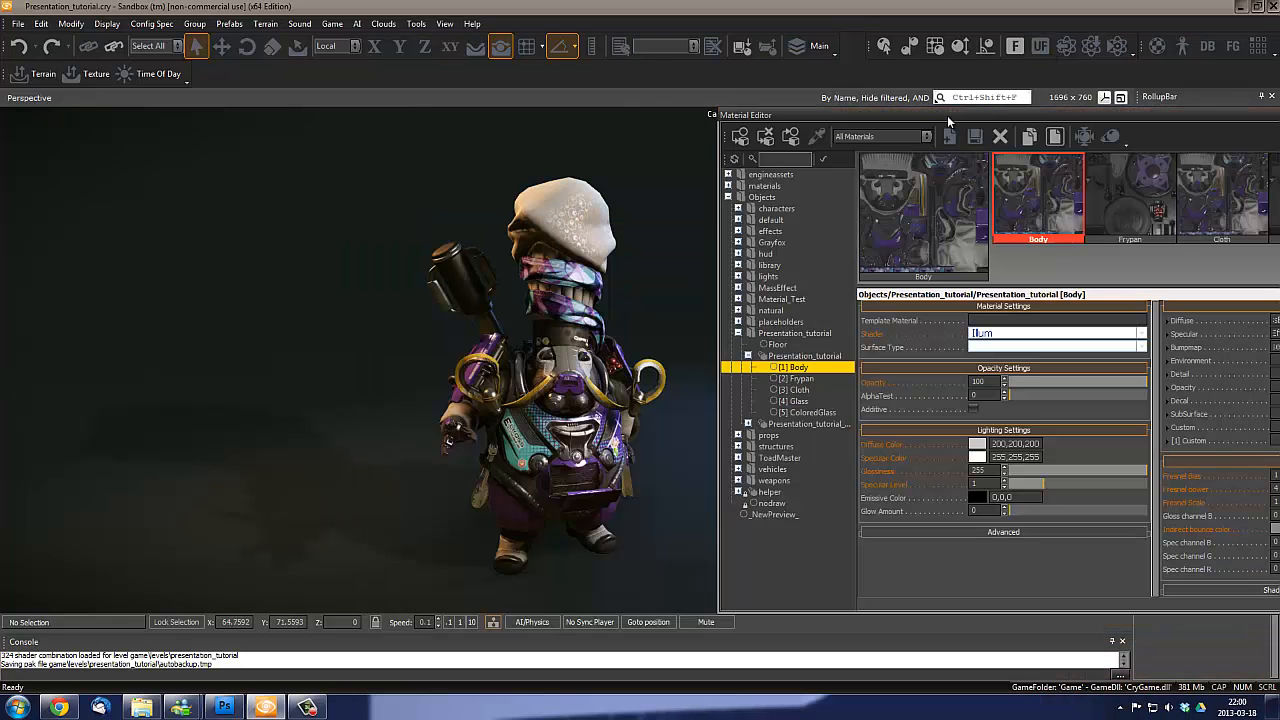
key(d)
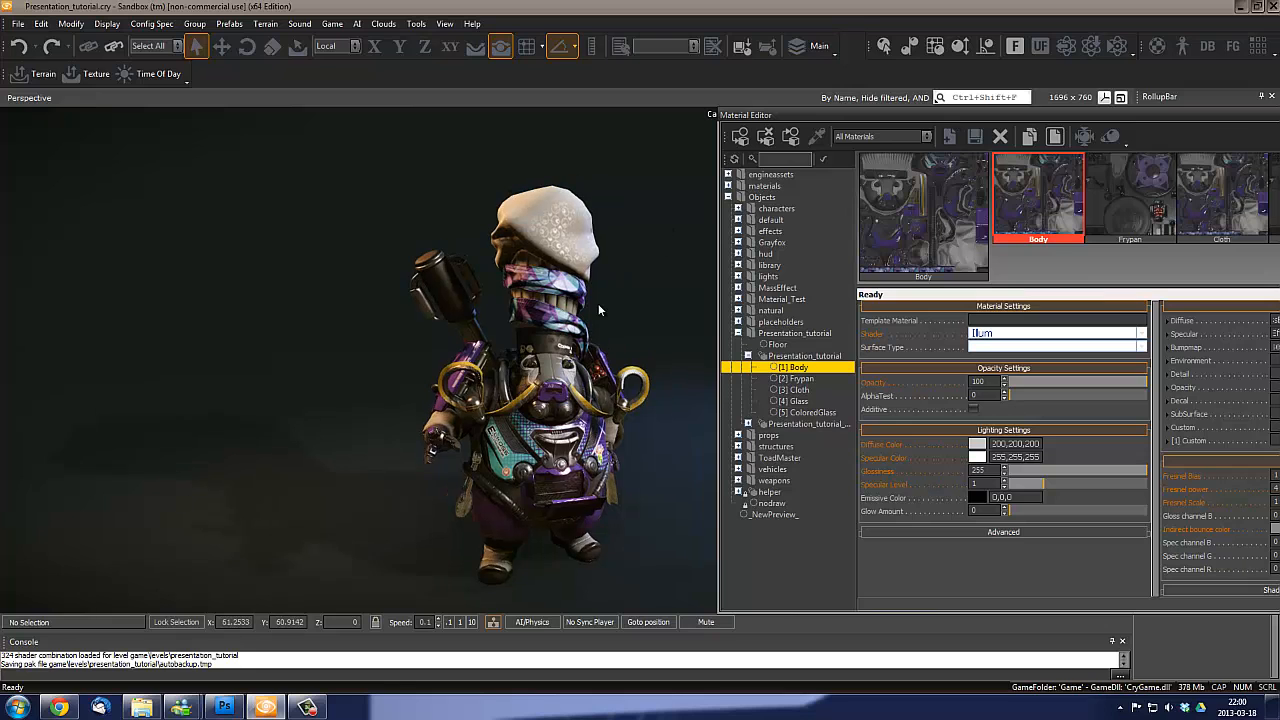
drag(942, 114, 668, 120)
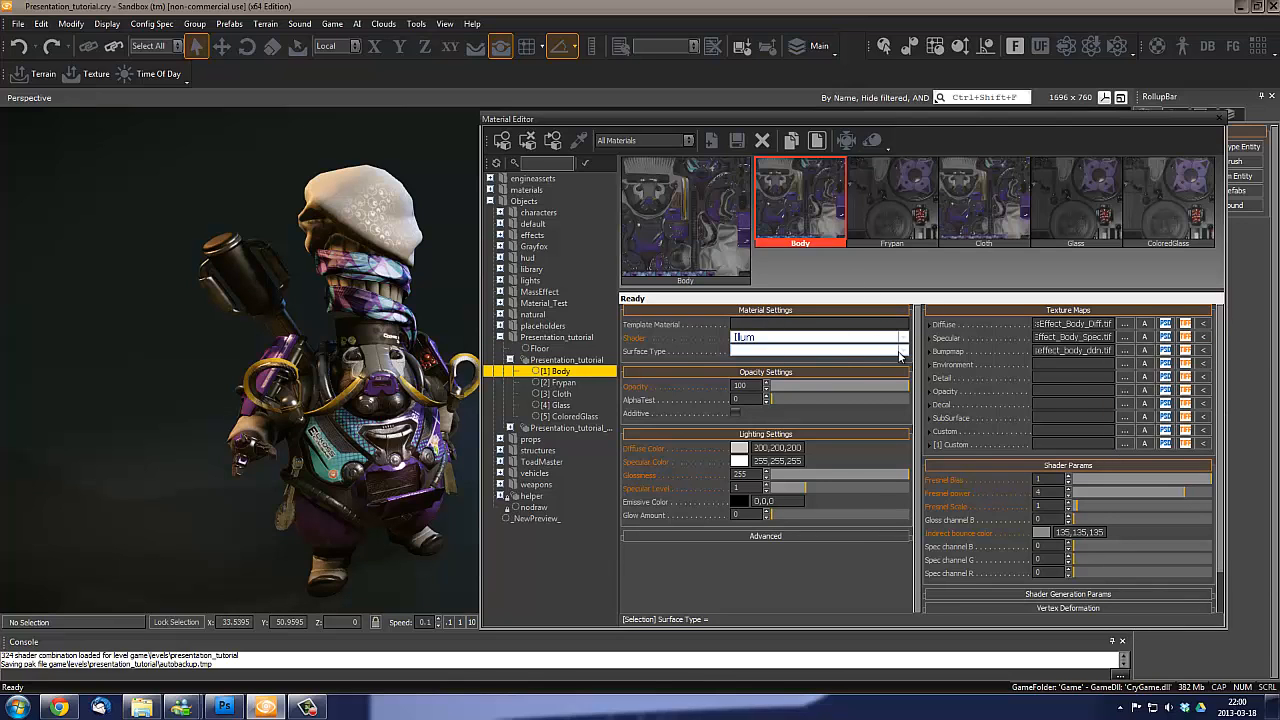
Inspect the character's body surfaces up close and from different angles alongside the Body material's settings
right_drag(241, 342, 381, 318)
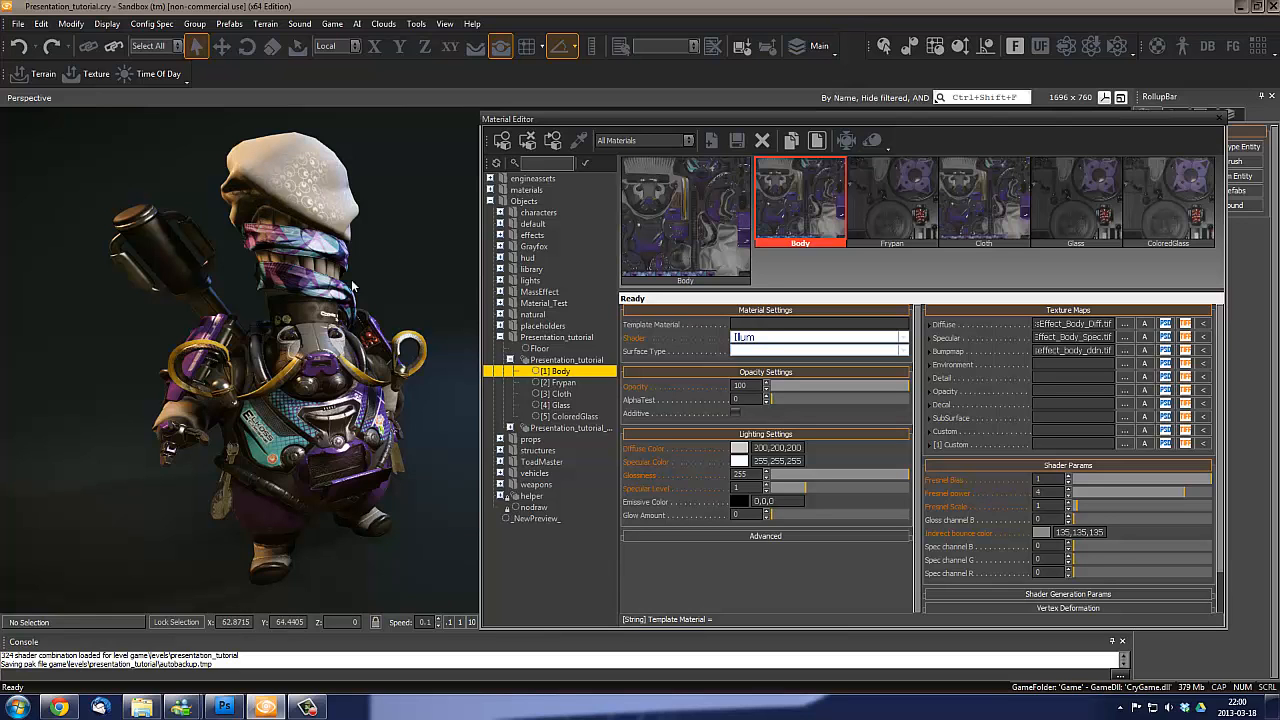
middle_drag(352, 287, 381, 288)
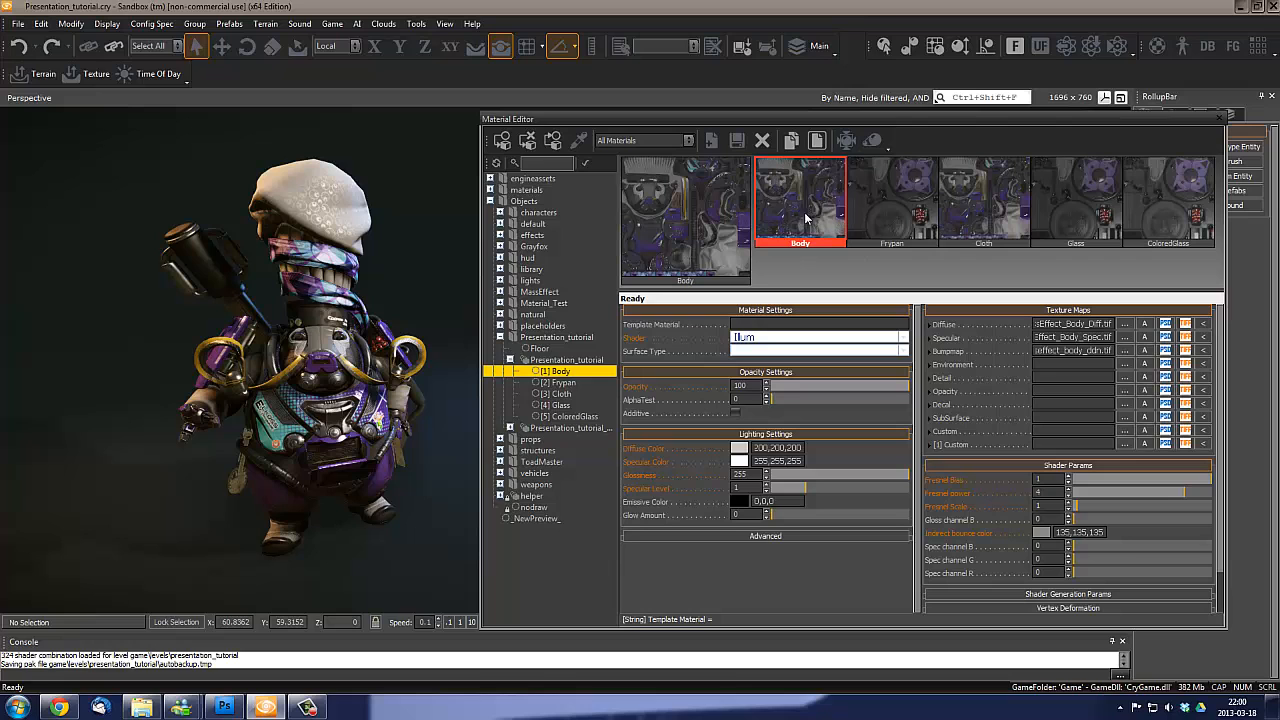
scroll(390, 292, up, 5)
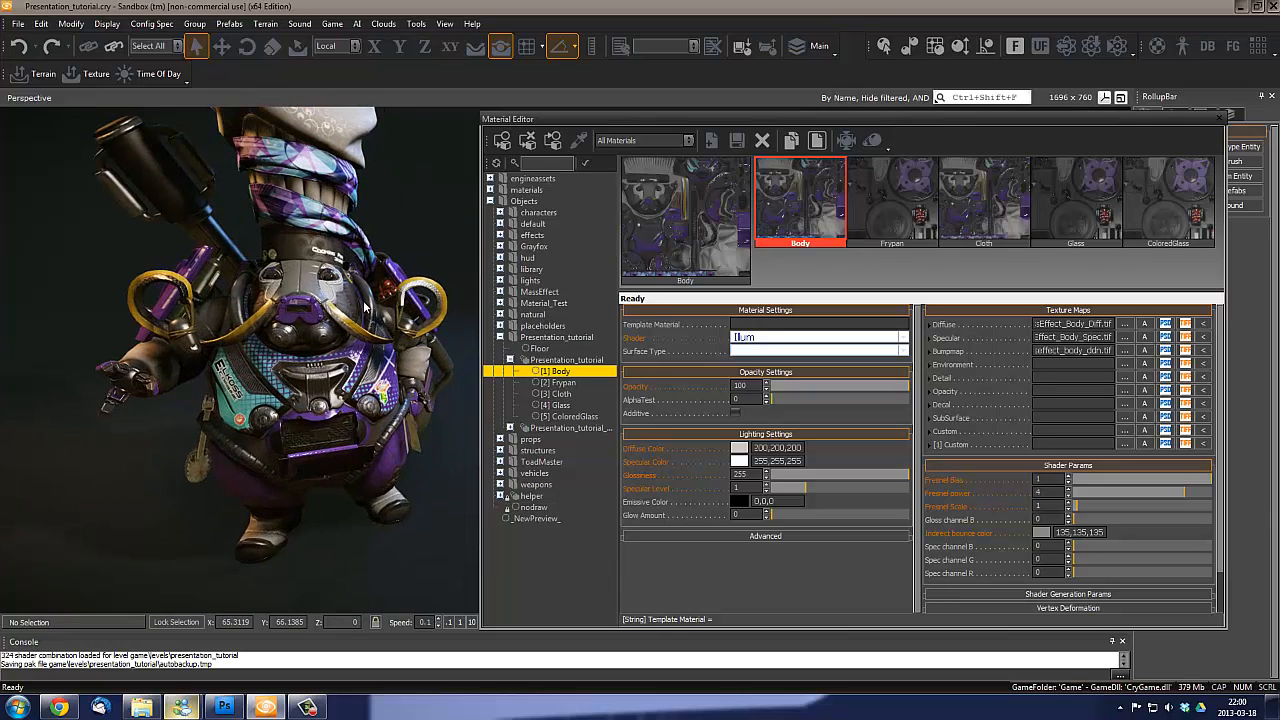
right_drag(355, 355, 278, 574)
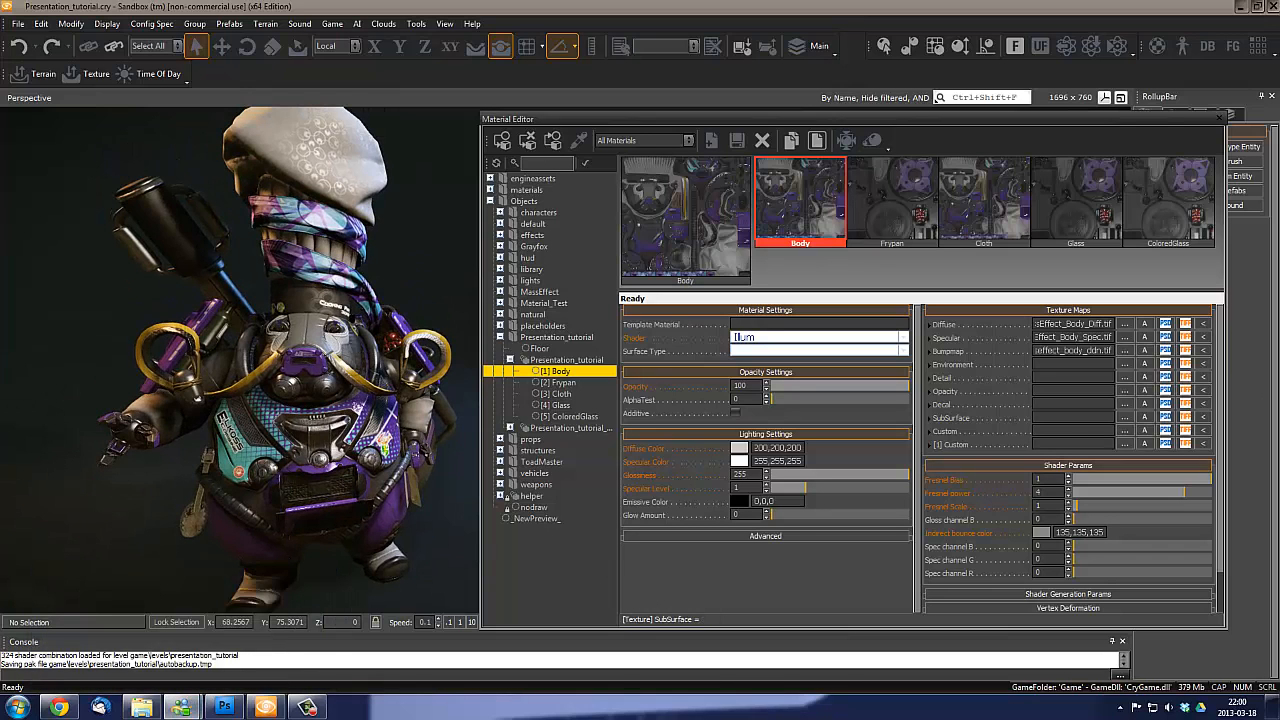
scroll(296, 425, down, 5)
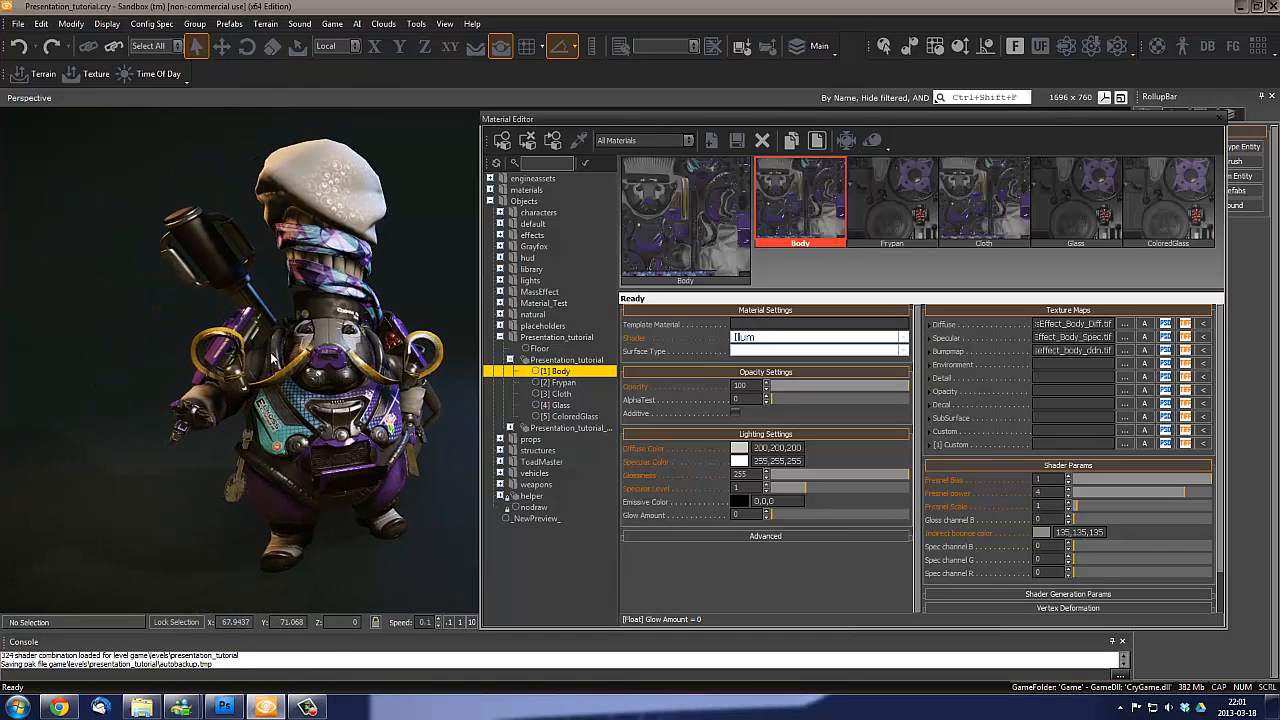
middle_drag(316, 401, 383, 393)
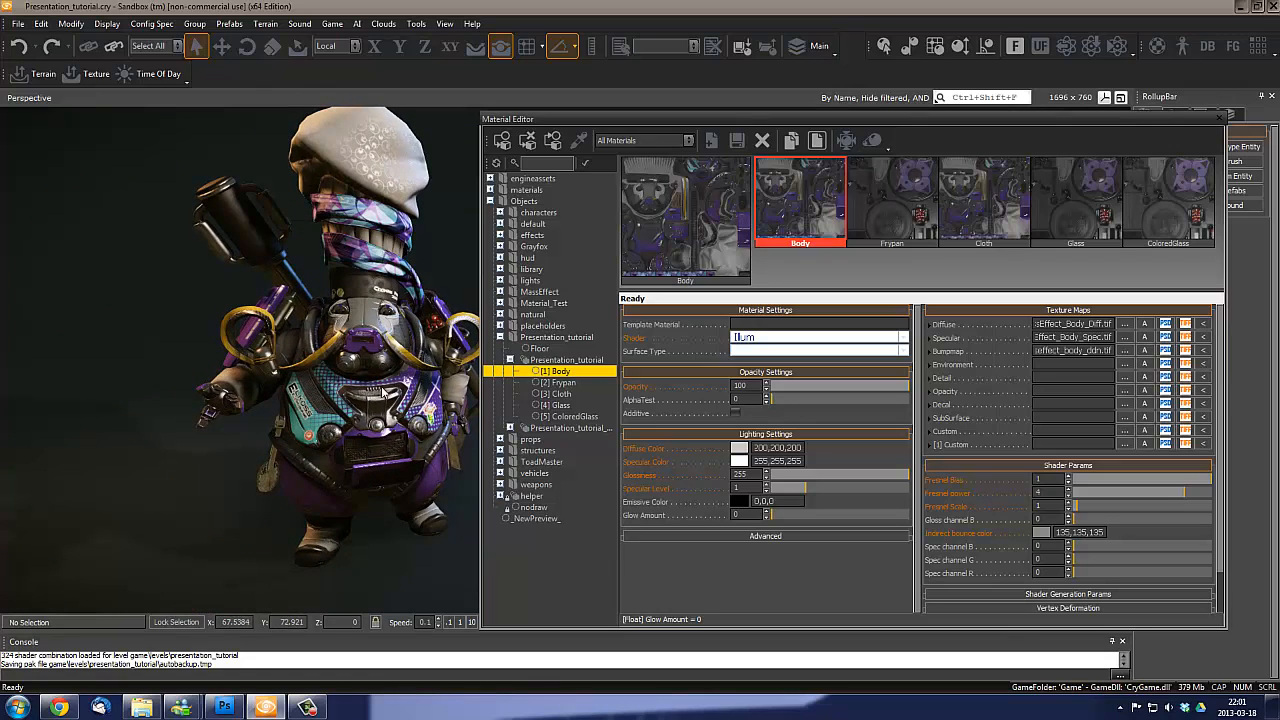
scroll(383, 393, up, 4)
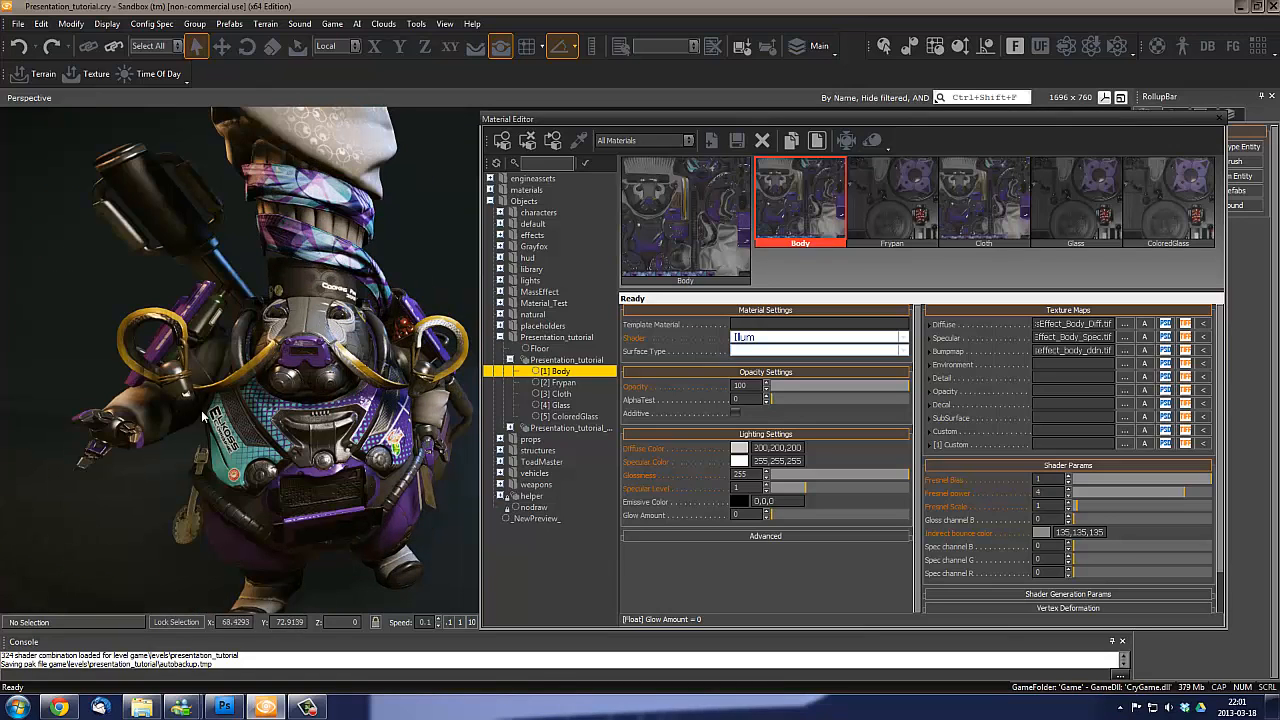
scroll(300, 418, down, 3)
middle_drag(355, 417, 368, 410)
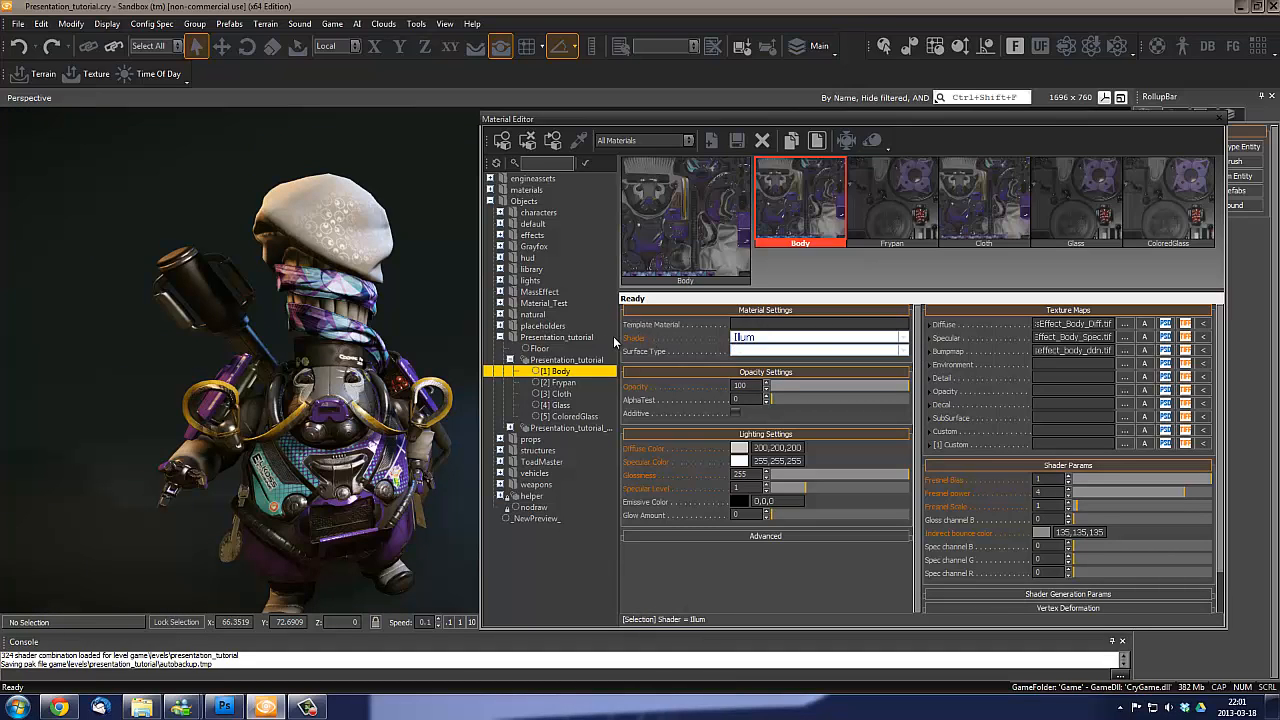
Look through the available shaders for the Body material and choose Illum
click(803, 338)
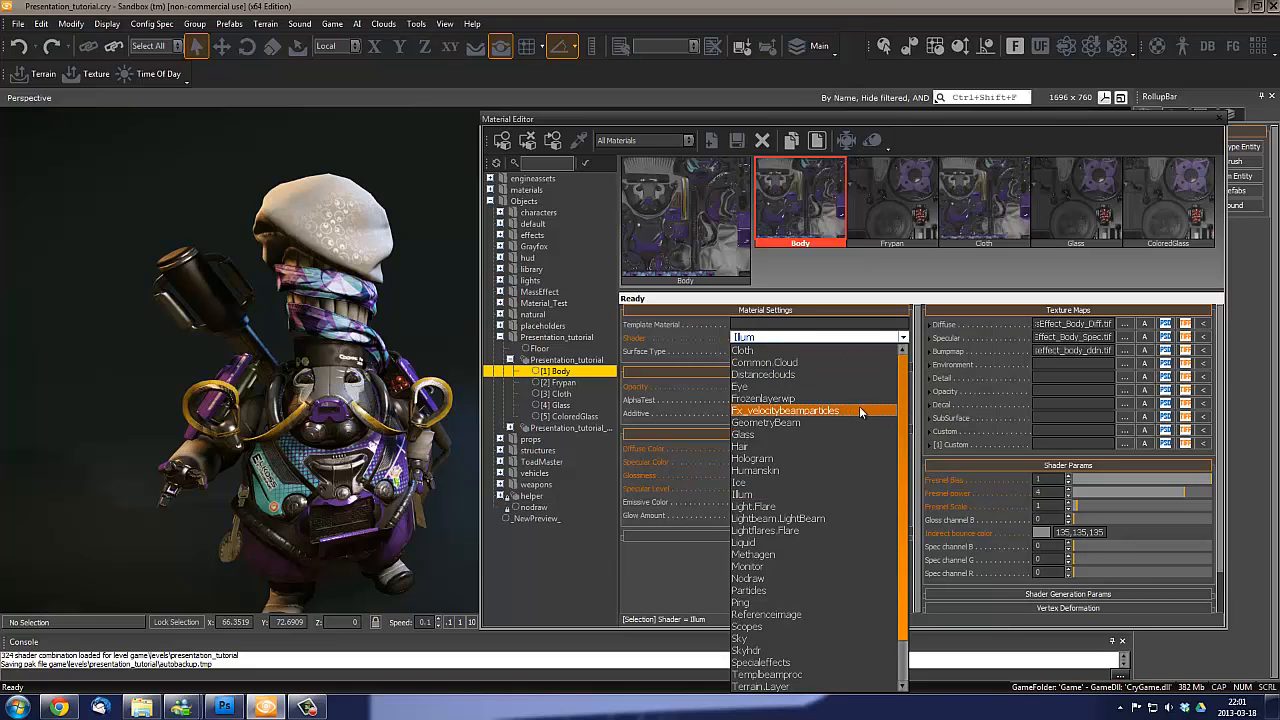
scroll(859, 410, down, 2)
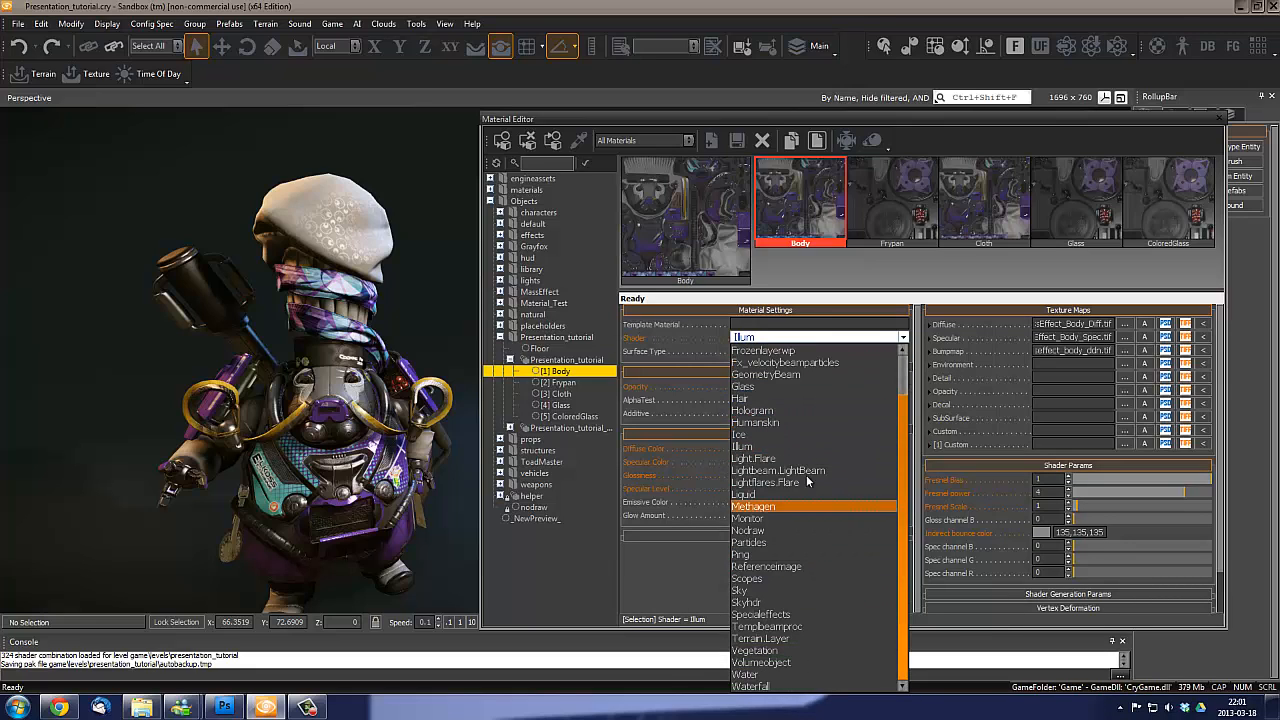
scroll(800, 480, up, 2)
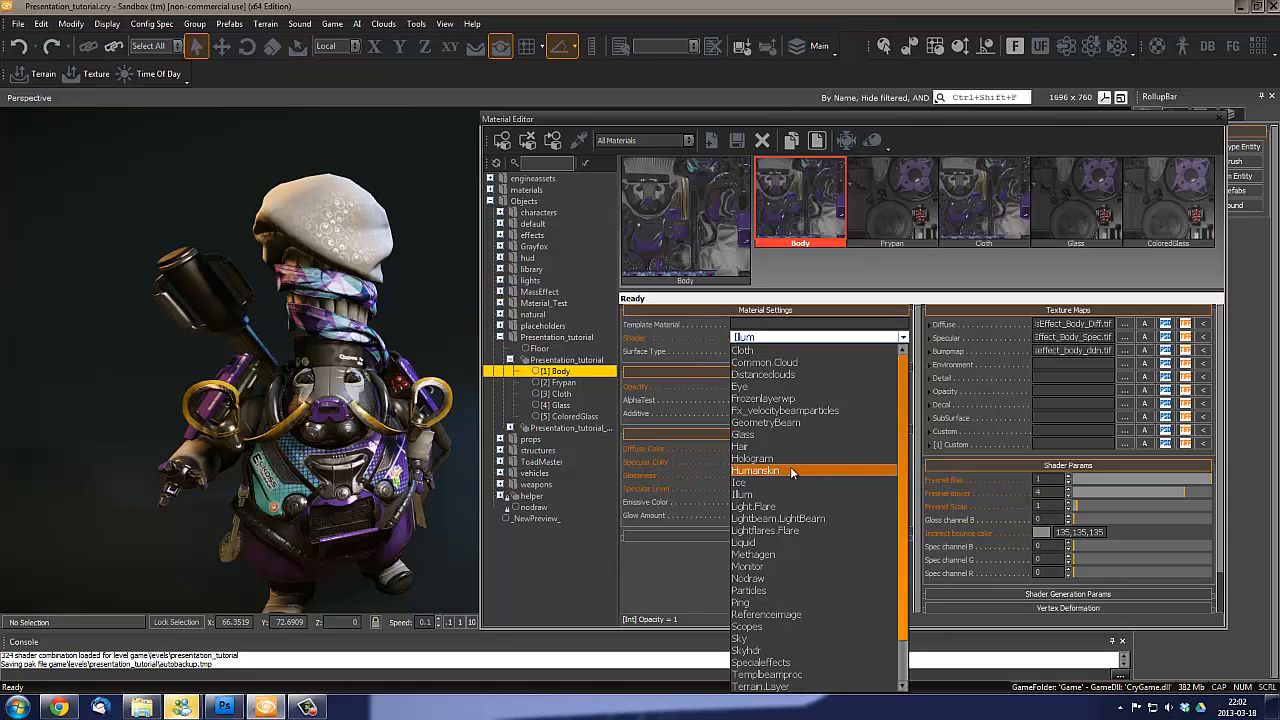
scroll(807, 510, down, 2)
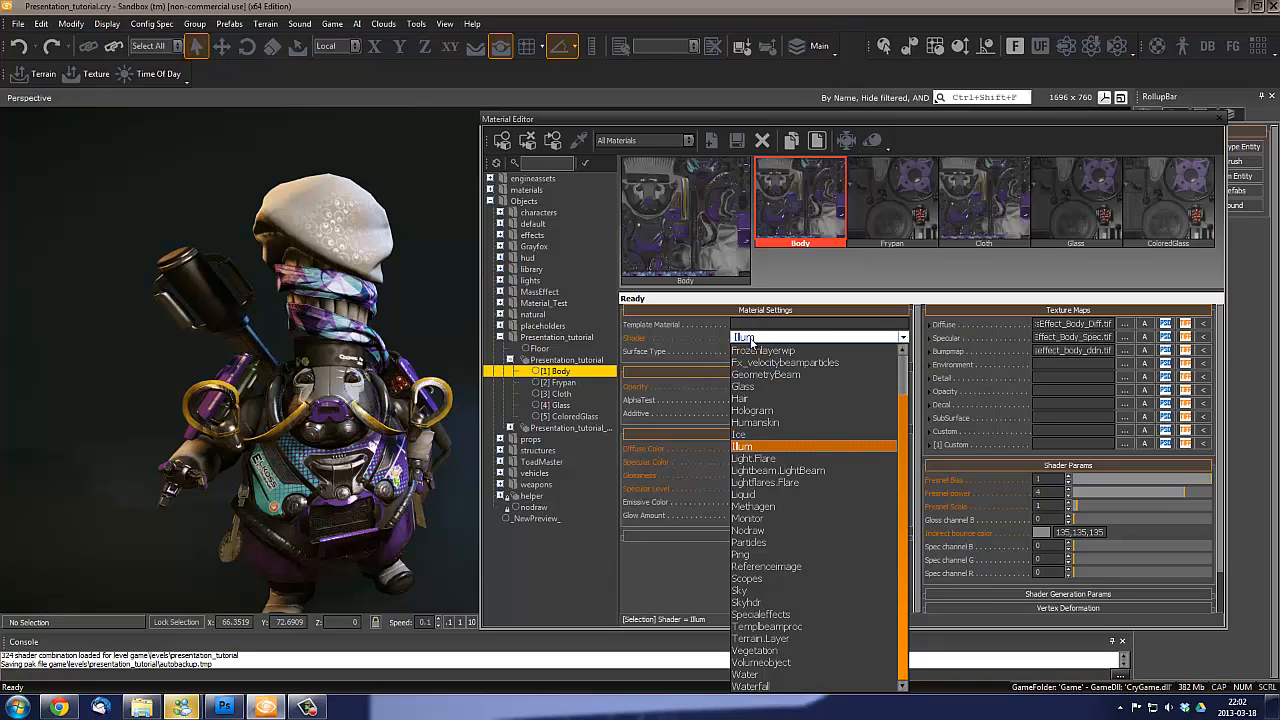
click(750, 446)
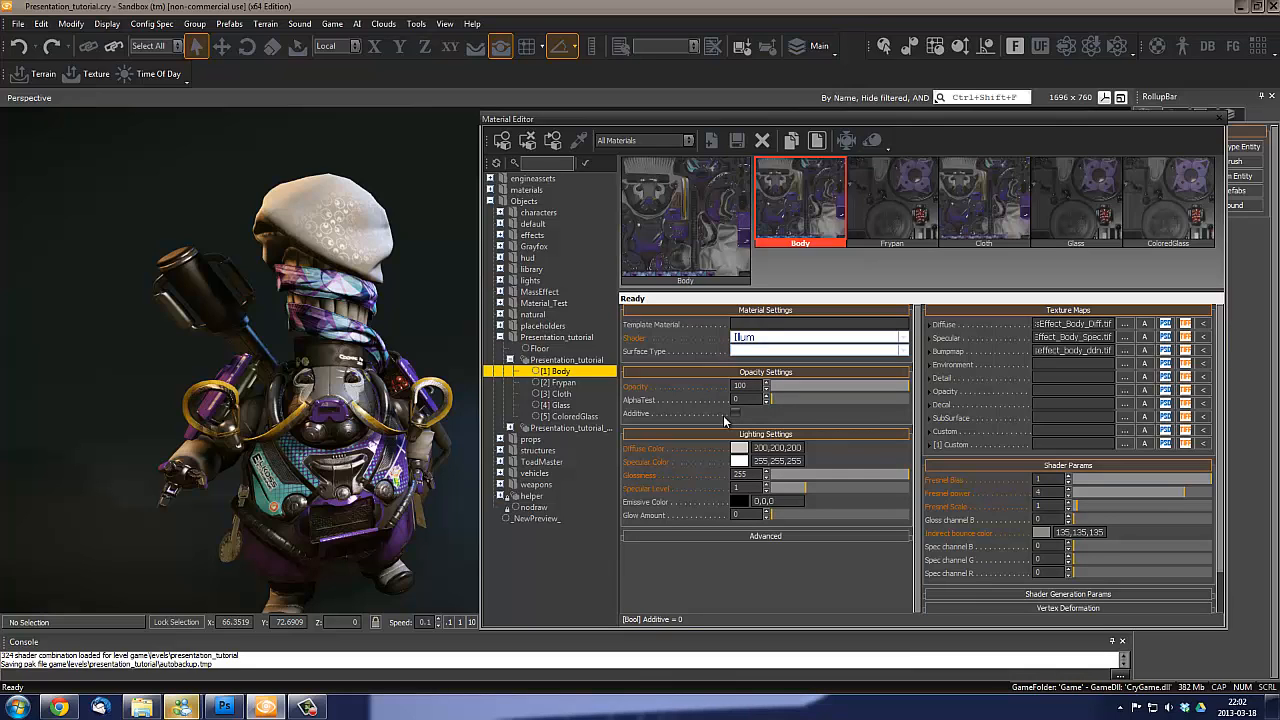
Set the Body material's Fresnel Scale to about 21.13 in the shader parameters
scroll(1221, 367, down, 1)
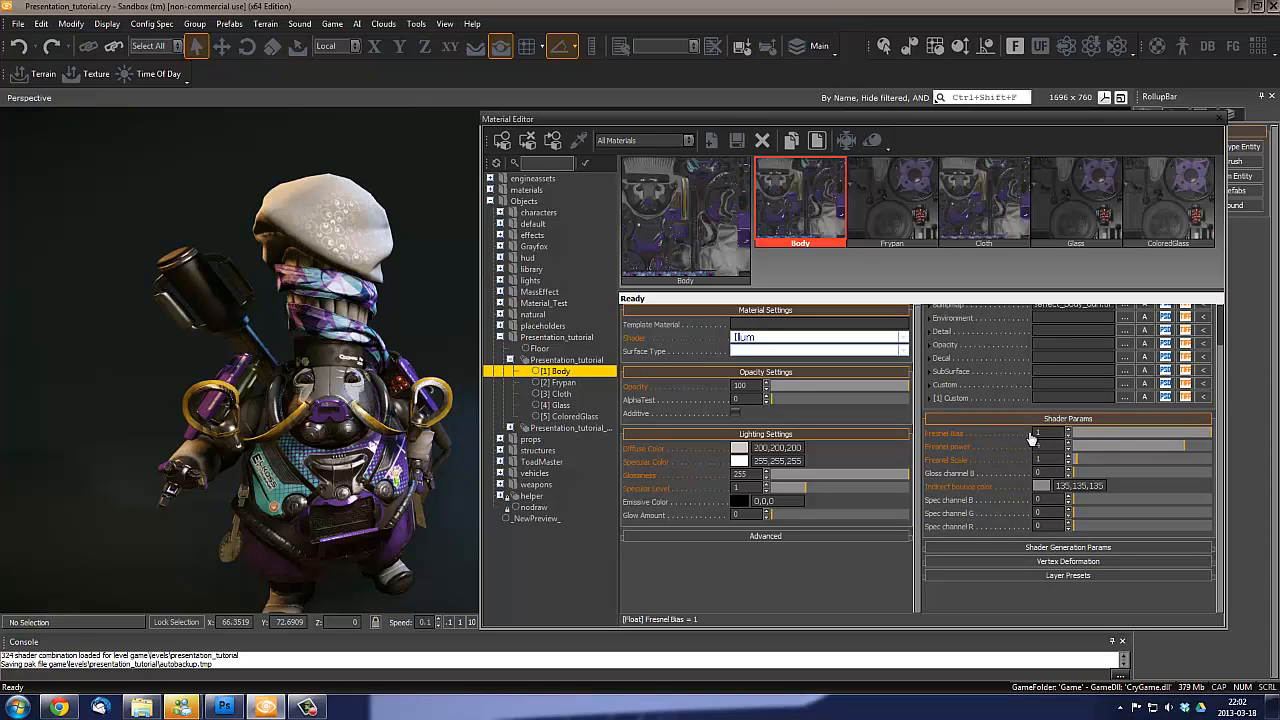
scroll(1224, 397, up, 2)
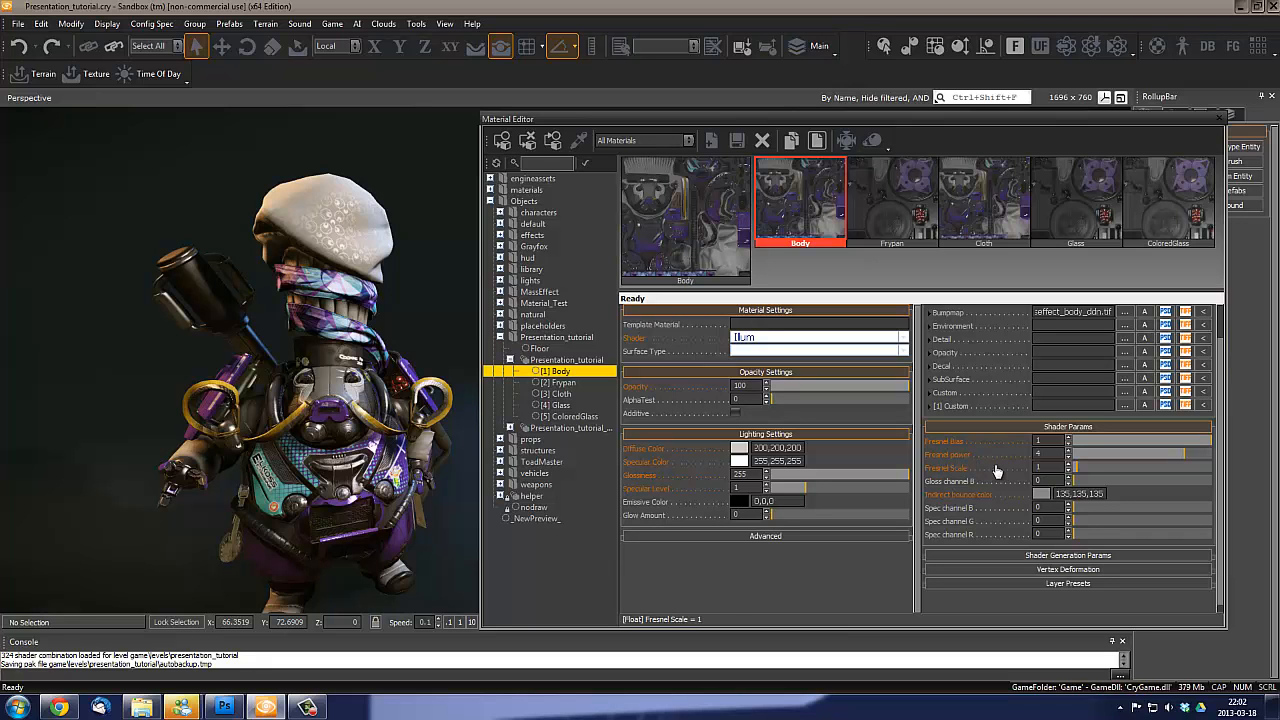
right_drag(383, 491, 388, 476)
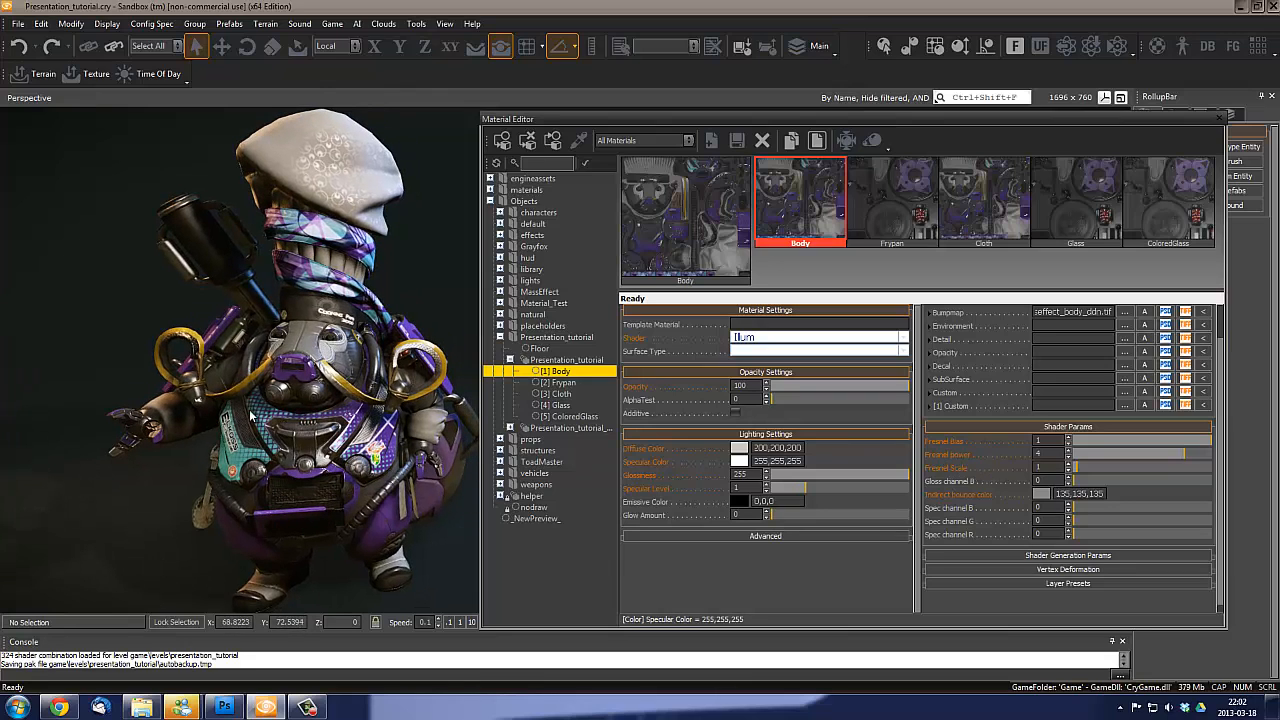
right_drag(294, 456, 296, 455)
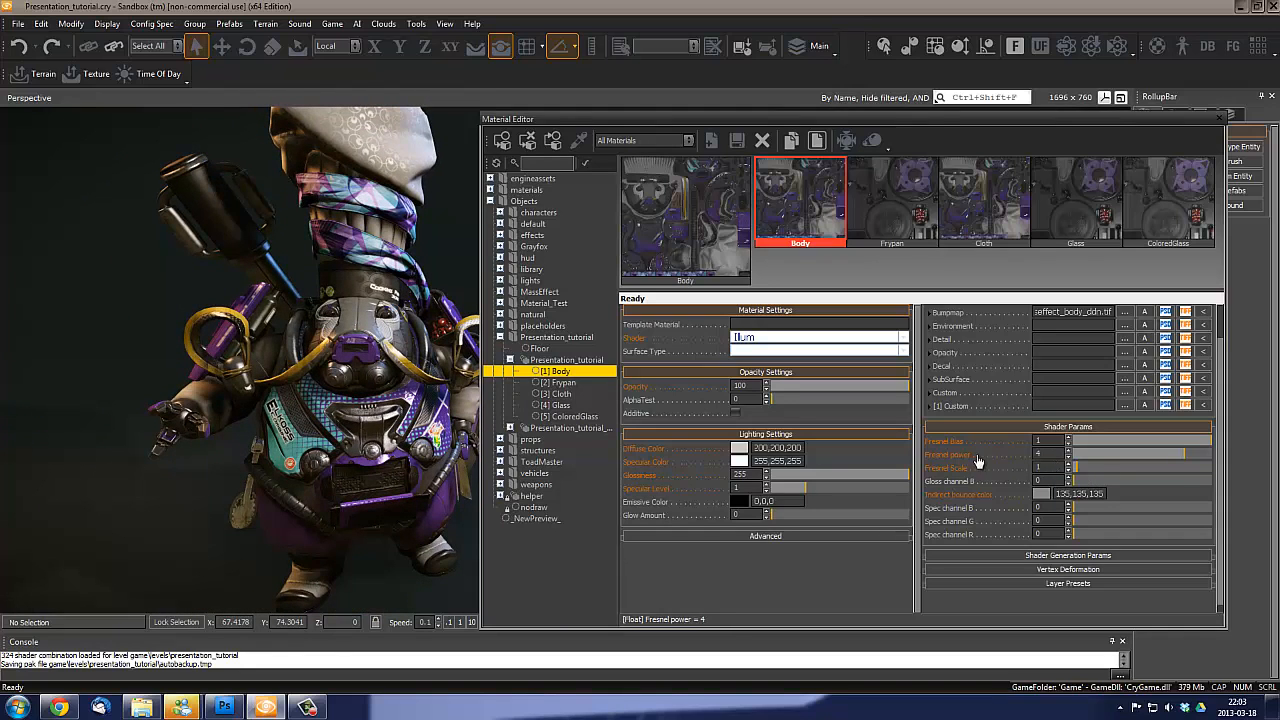
right_drag(316, 412, 316, 412)
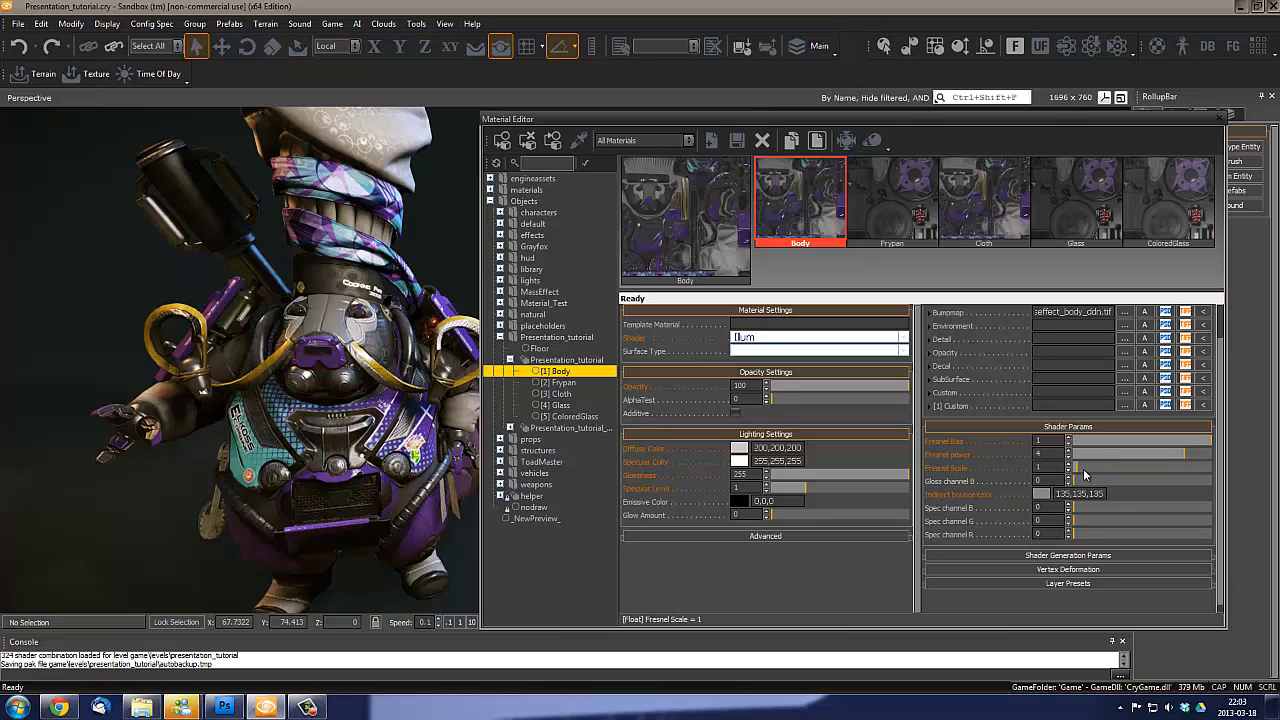
mouse_move(1080, 468)
mouse_down()
mouse_move(1183, 471)
mouse_move(1150, 471)
mouse_move(1172, 475)
mouse_up()
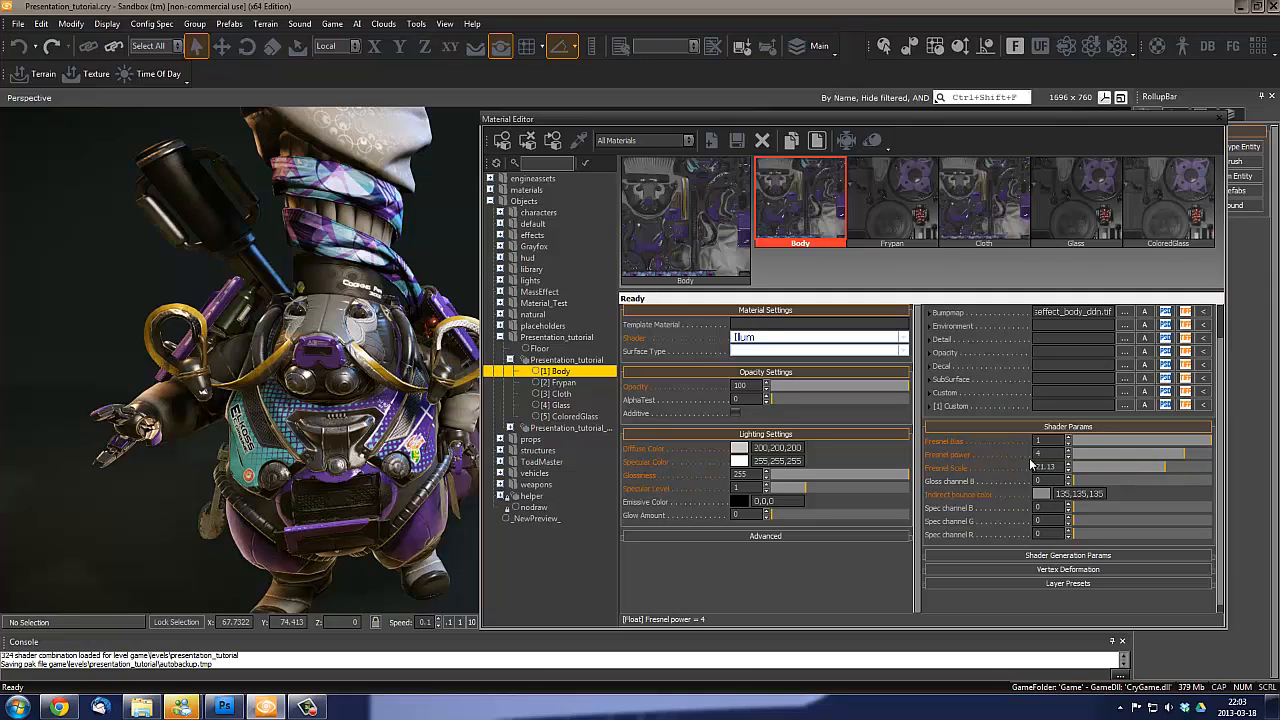
Try Fresnel power values of about 1.722 and 4.282 on the Body material and compare the reflections on the character
drag(1184, 454, 1121, 456)
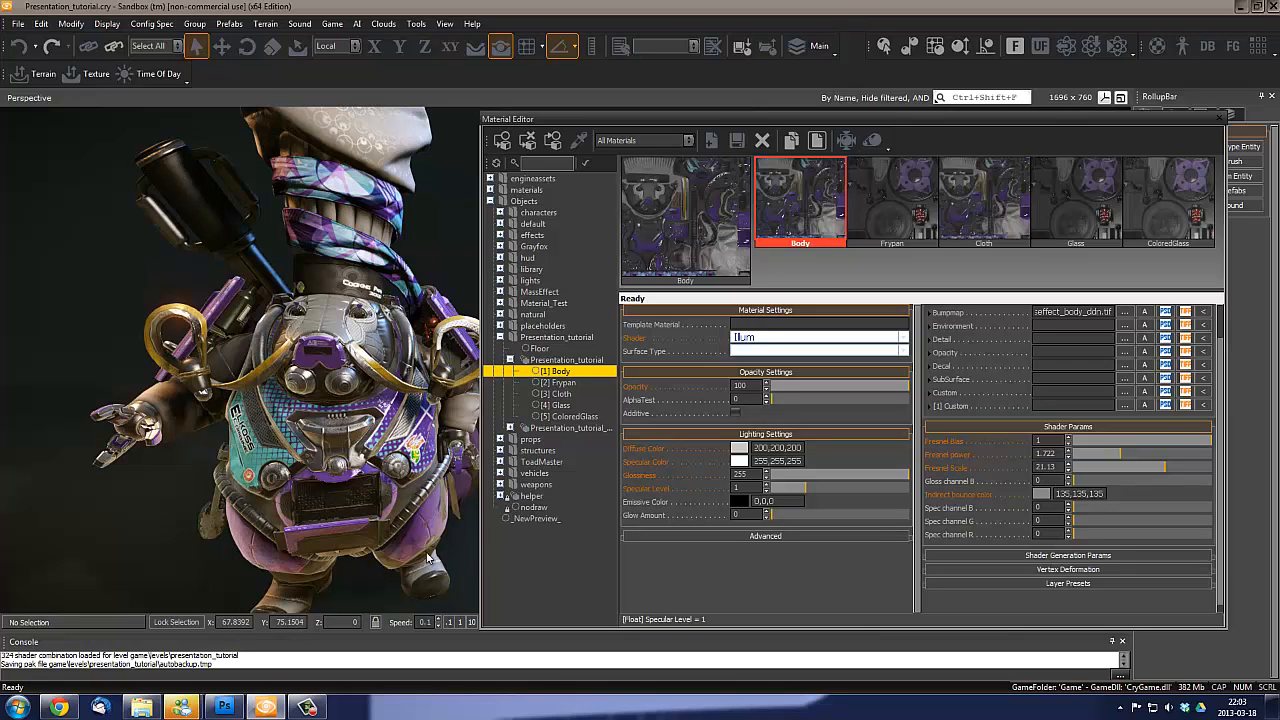
alt+middle_drag(408, 289, 406, 287)
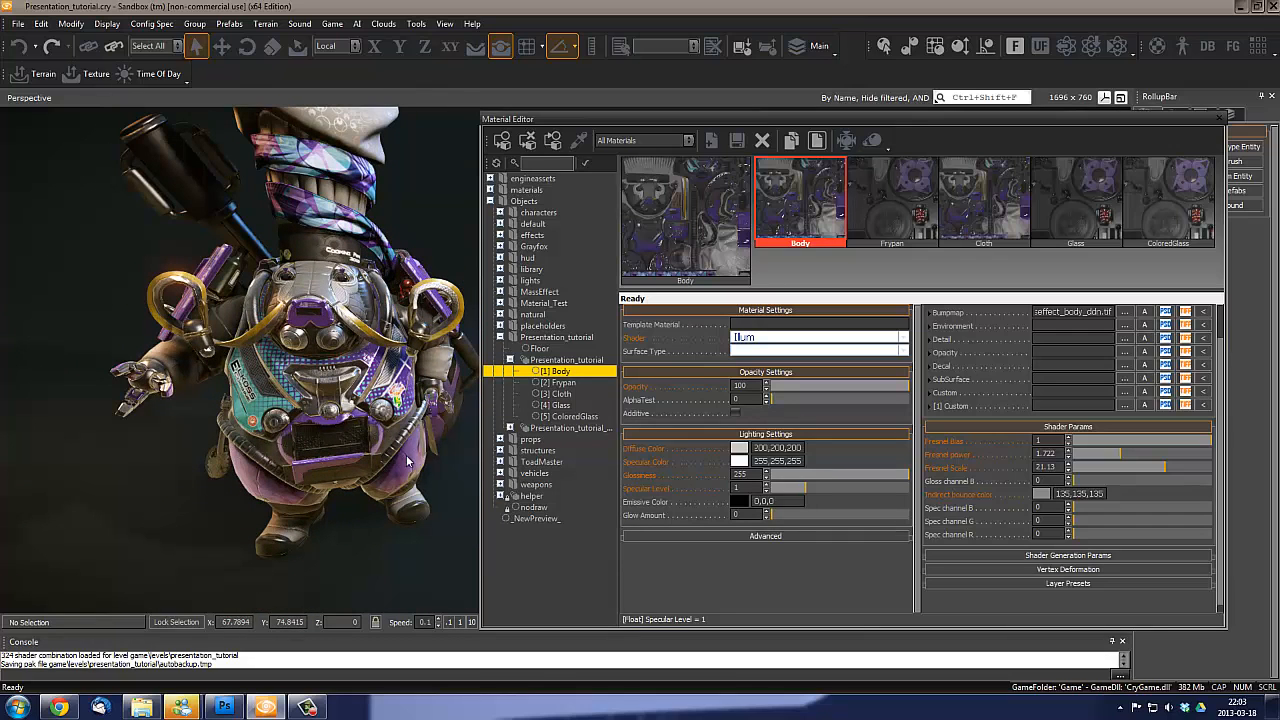
alt+middle_drag(323, 384, 378, 427)
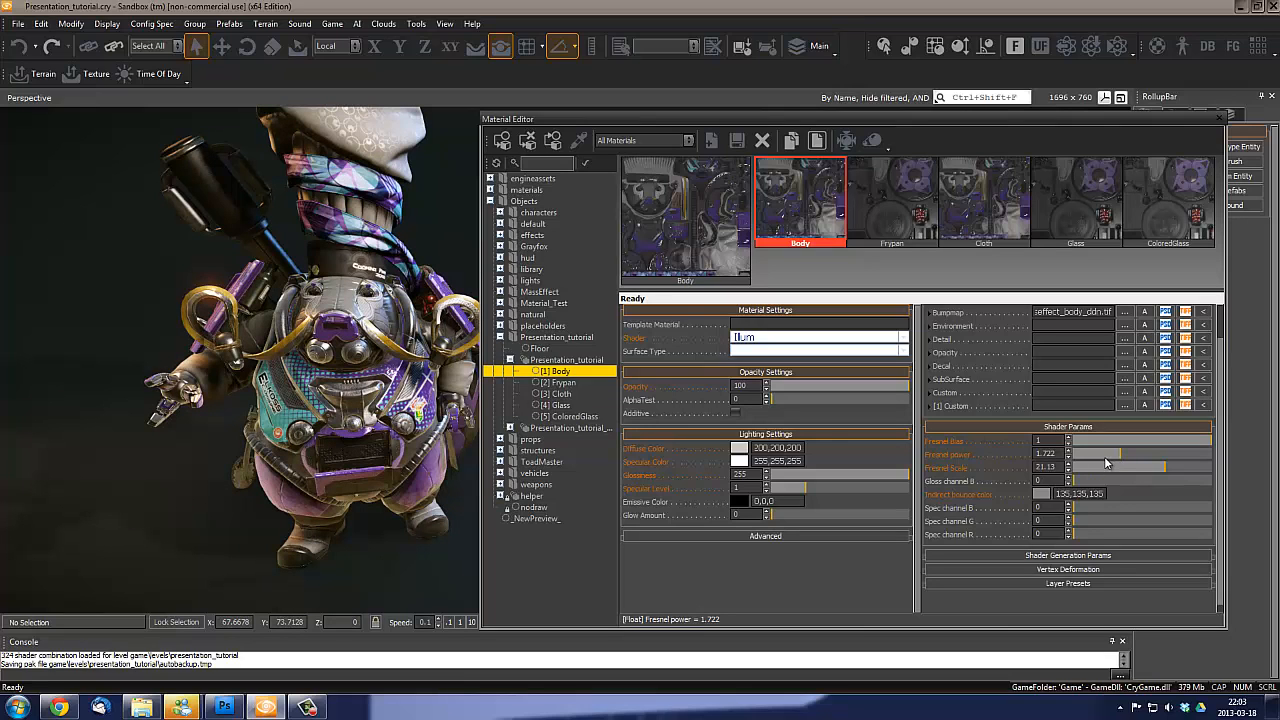
drag(1110, 458, 1191, 457)
alt+middle_drag(230, 430, 238, 510)
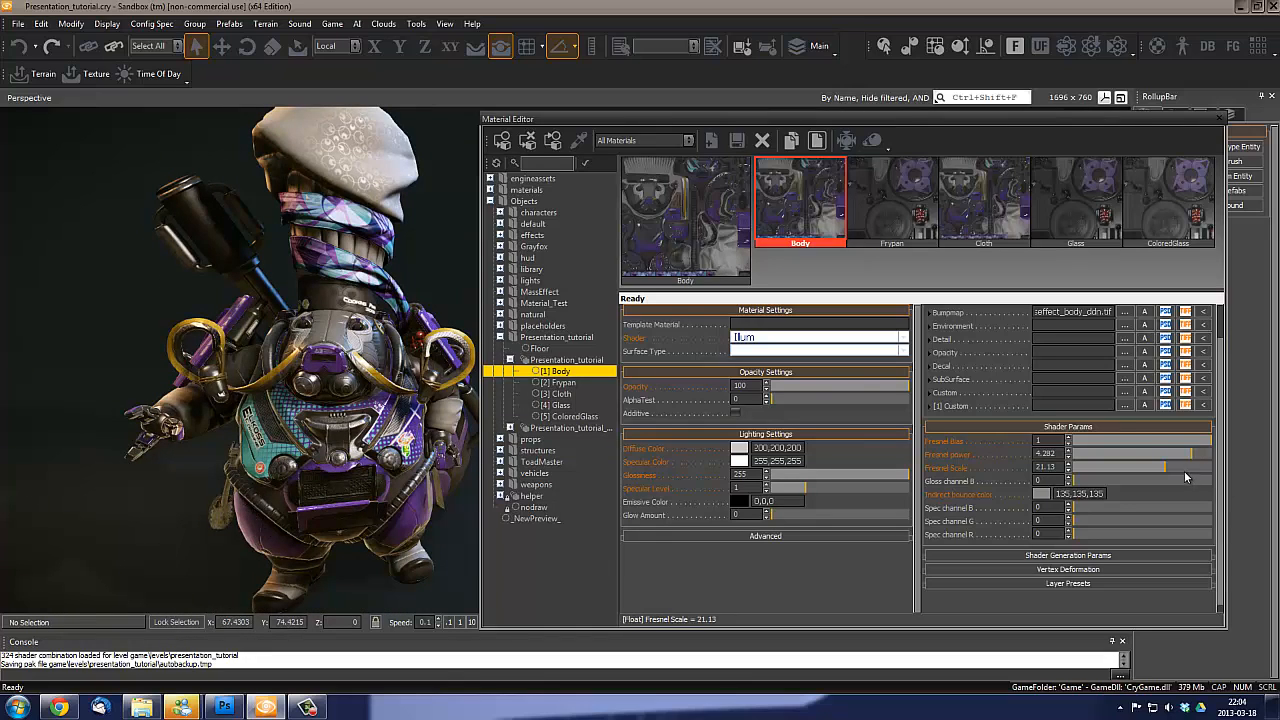
Set the Body material's Fresnel Bias to about 0.809 and its Fresnel power to about 1.531
mouse_move(1190, 455)
mouse_down()
mouse_move(1177, 459)
mouse_move(1176, 441)
mouse_move(1118, 450)
mouse_move(1157, 447)
mouse_move(1143, 457)
mouse_up()
click(1193, 440)
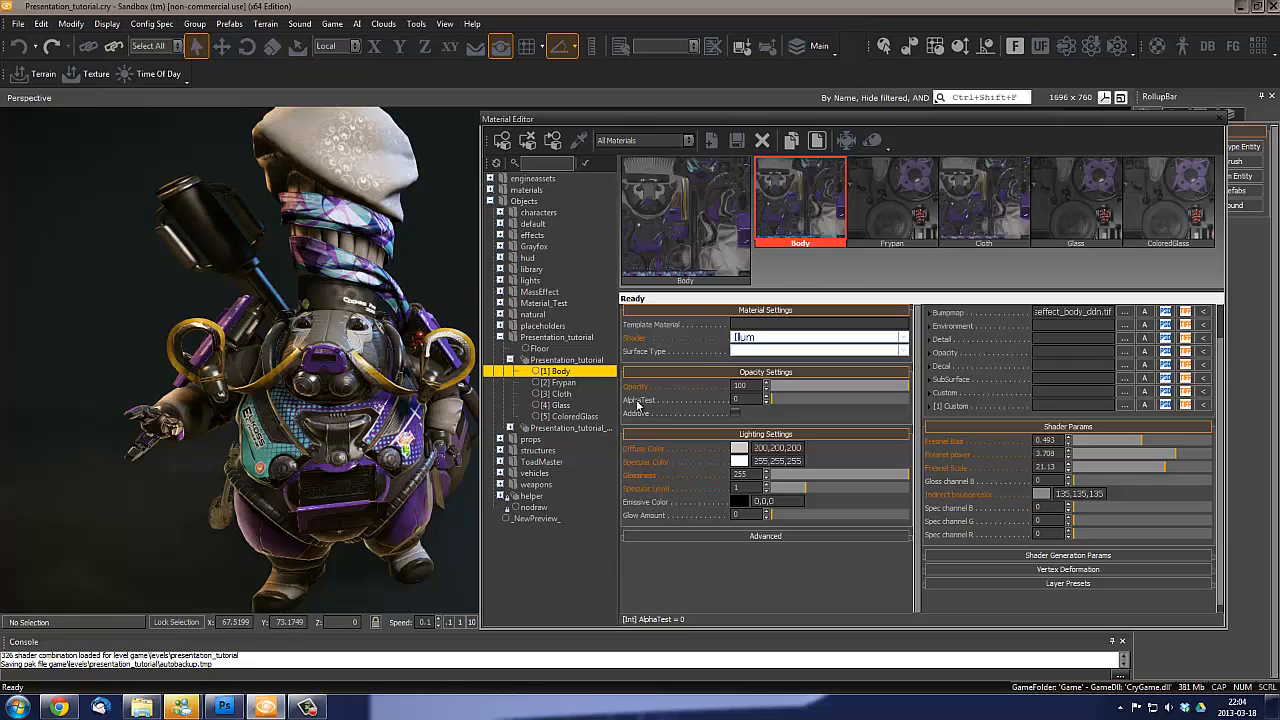
drag(1140, 440, 1115, 451)
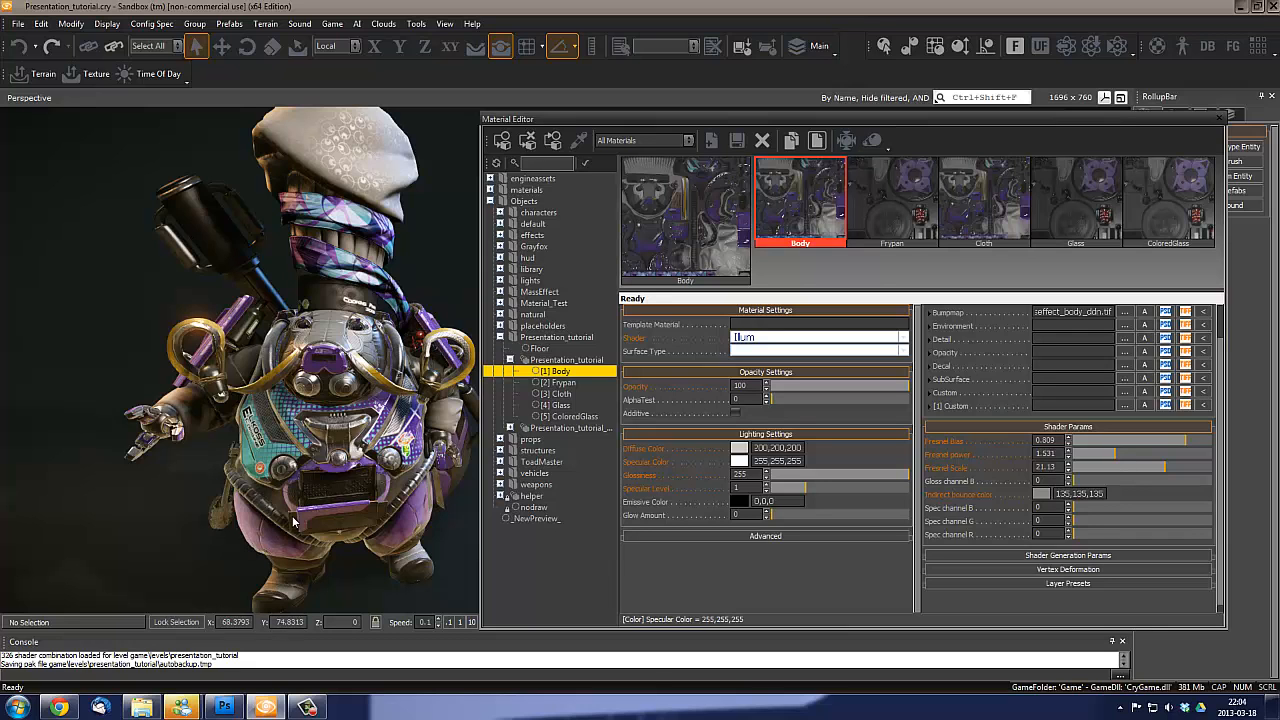
Try a Fresnel Bias of about 0.024 on the Body material and compare the reflections on the character
scroll(390, 482, down, 4)
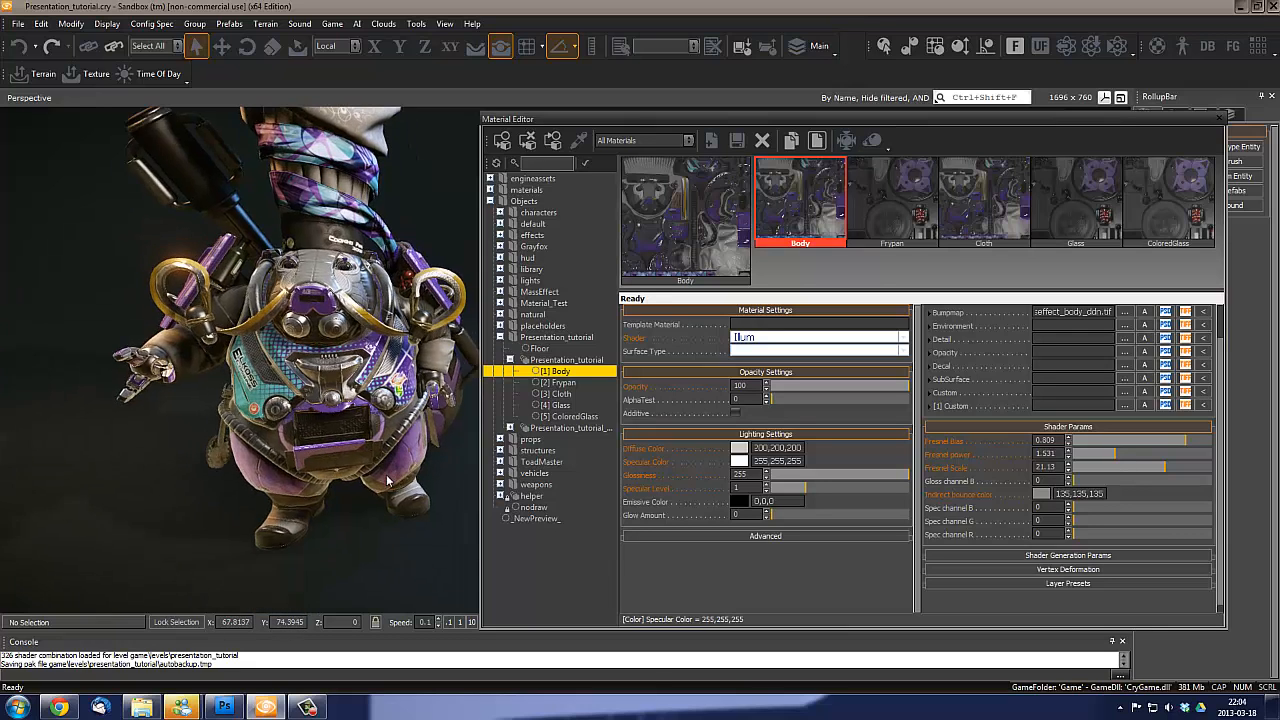
scroll(389, 474, up, 4)
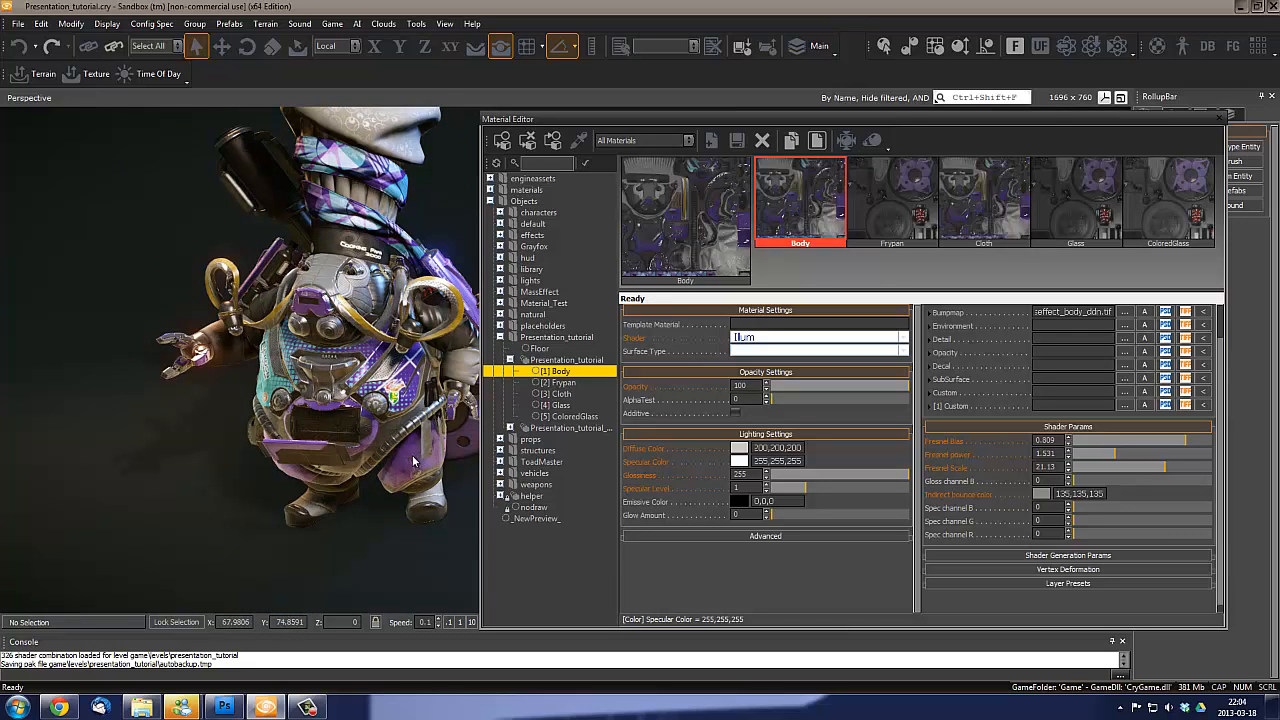
right_drag(403, 438, 450, 407)
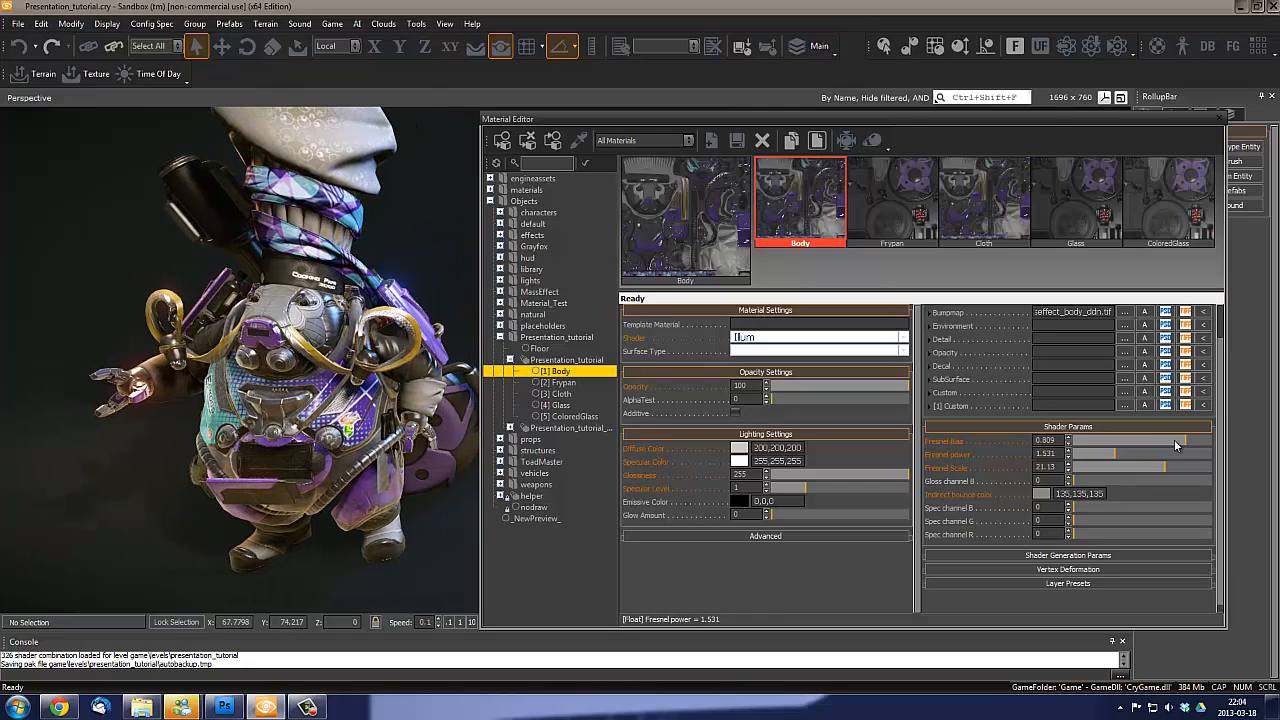
drag(1147, 439, 1077, 451)
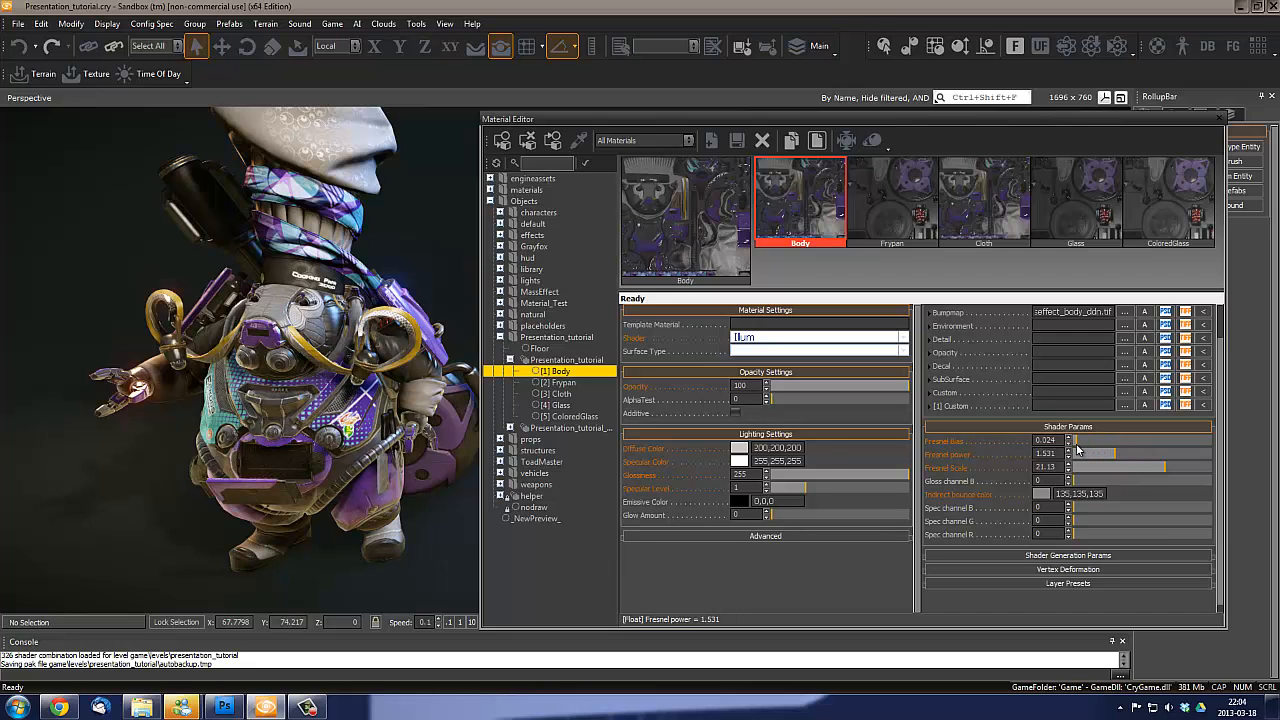
scroll(335, 410, down, 4)
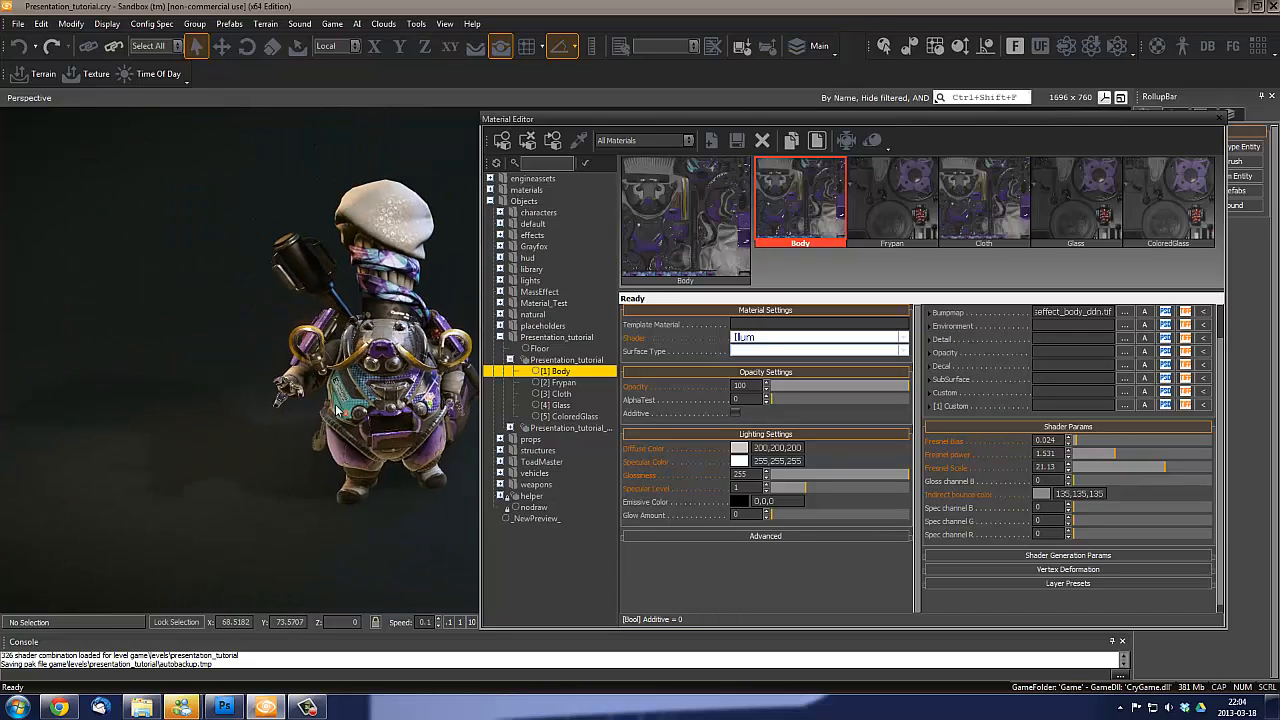
alt+middle_drag(300, 410, 320, 440)
scroll(335, 410, up, 3)
scroll(335, 410, up, 3)
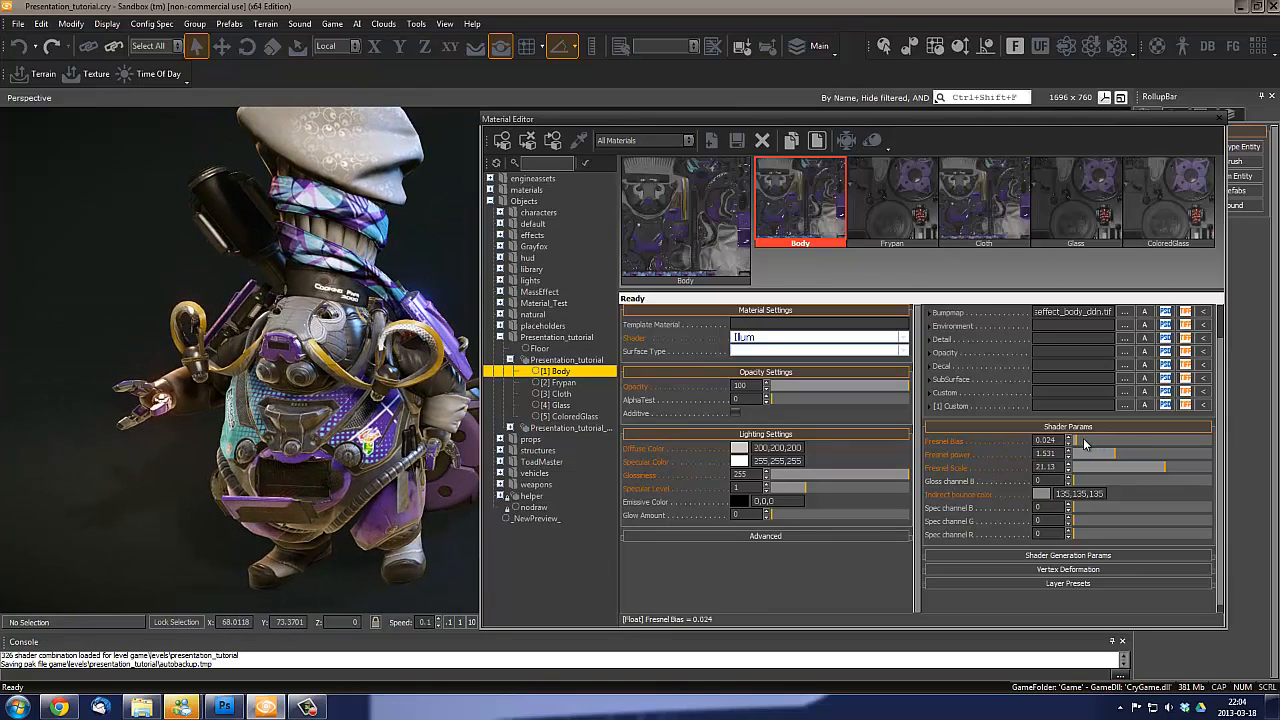
Try a Fresnel Bias of about 0.742, a Fresnel power of about 2.847 and a Fresnel Scale of 1.5 on the Body material
mouse_move(1084, 443)
mouse_down()
mouse_move(1128, 445)
mouse_move(1050, 454)
mouse_move(1184, 449)
mouse_move(1146, 462)
mouse_move(1165, 466)
mouse_up()
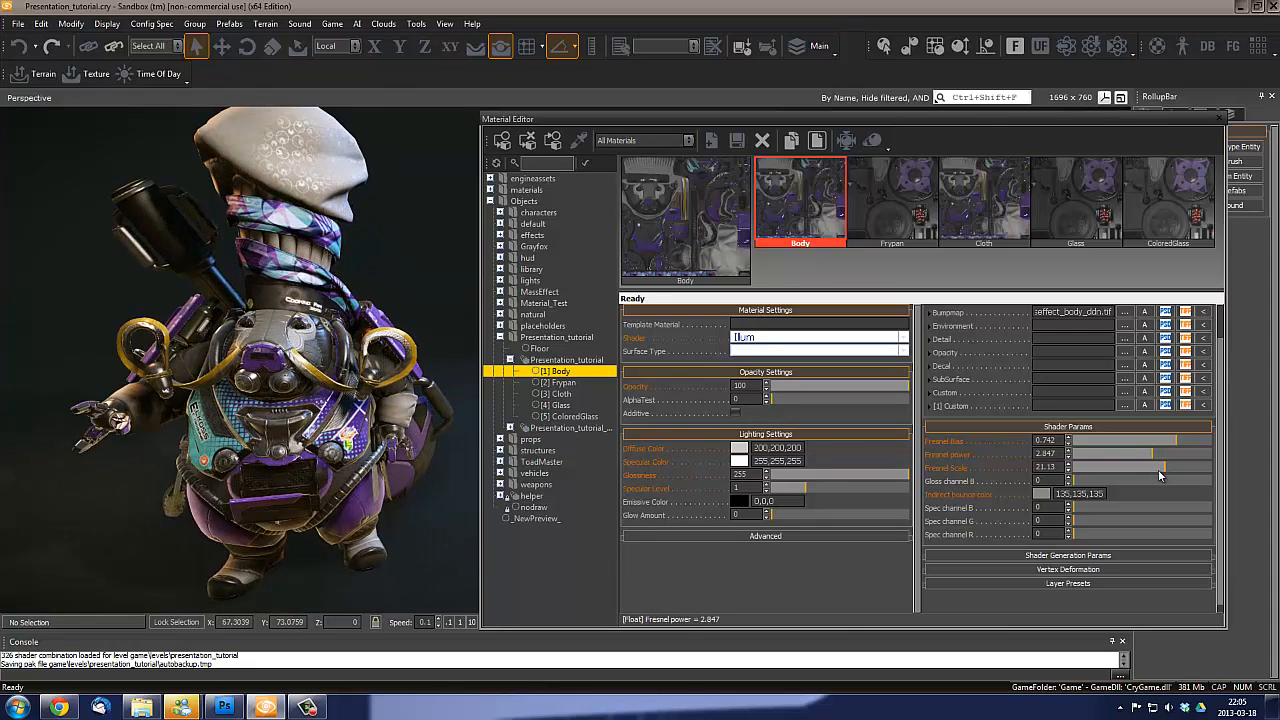
mouse_move(1159, 475)
mouse_down()
mouse_move(1092, 476)
mouse_move(1106, 480)
mouse_up()
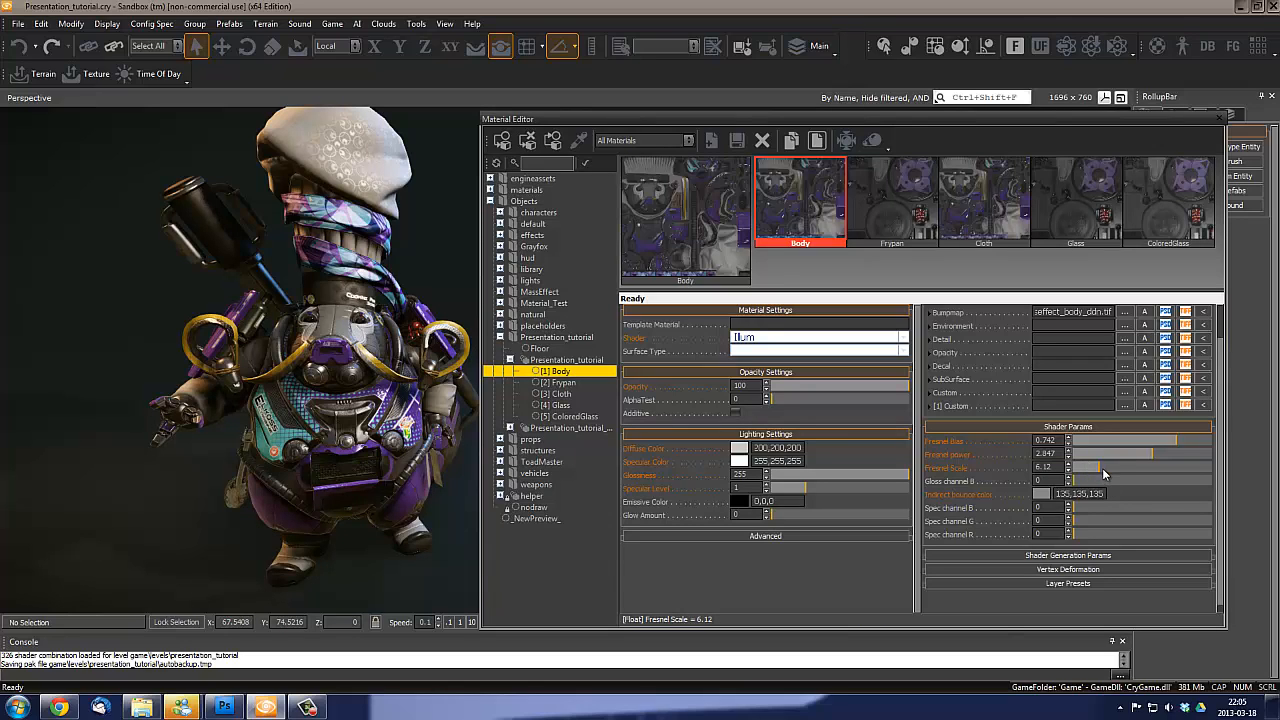
drag(1085, 471, 1077, 479)
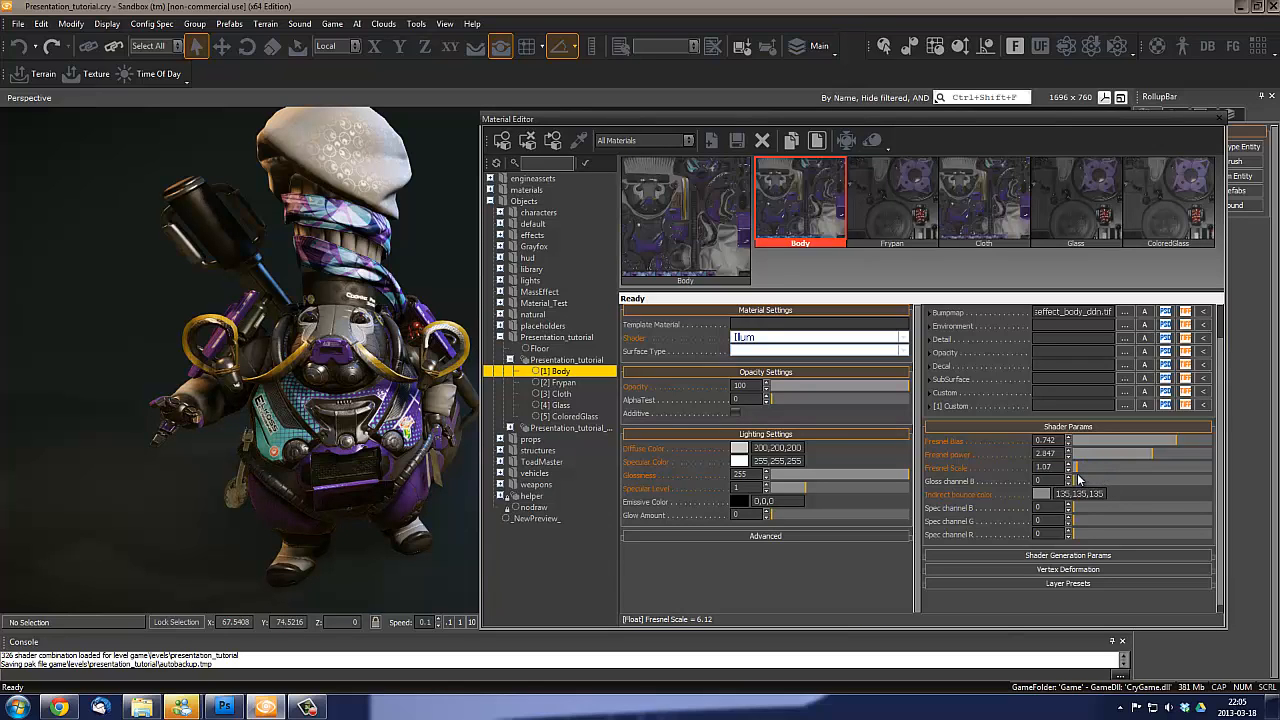
double_click(1053, 467)
key(Return)
alt+middle_drag(300, 440, 316, 462)
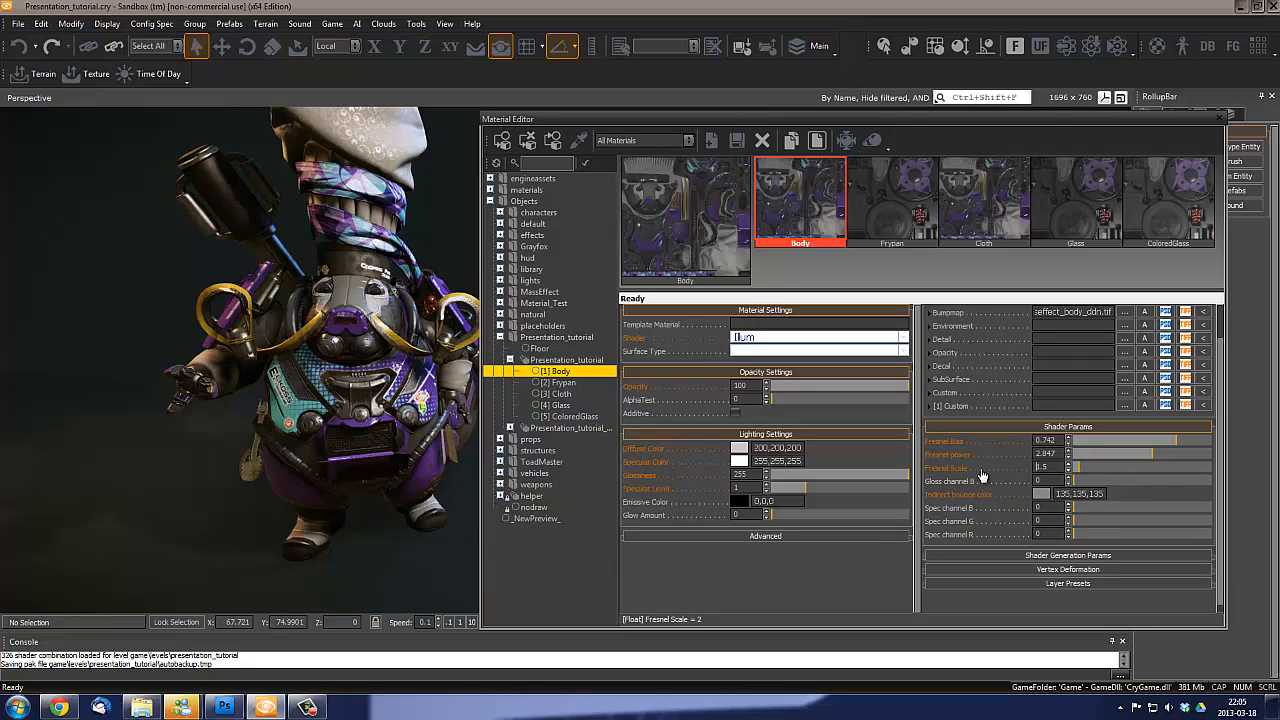
Set the Body material's Fresnel Bias to 1 and its Fresnel power to about 3.708
click(1128, 451)
drag(1168, 454, 1196, 443)
double_click(1048, 440)
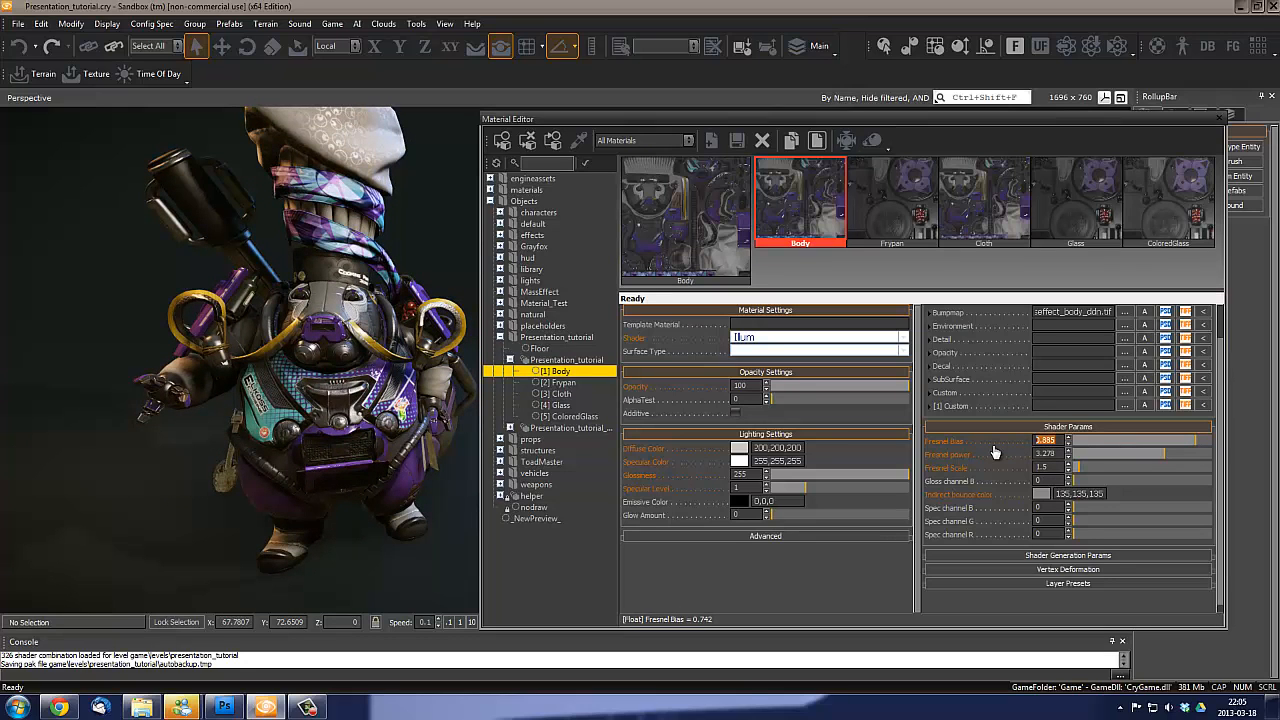
click(1164, 455)
mouse_move(1167, 463)
mouse_down()
mouse_move(1190, 461)
mouse_move(1177, 461)
mouse_up()
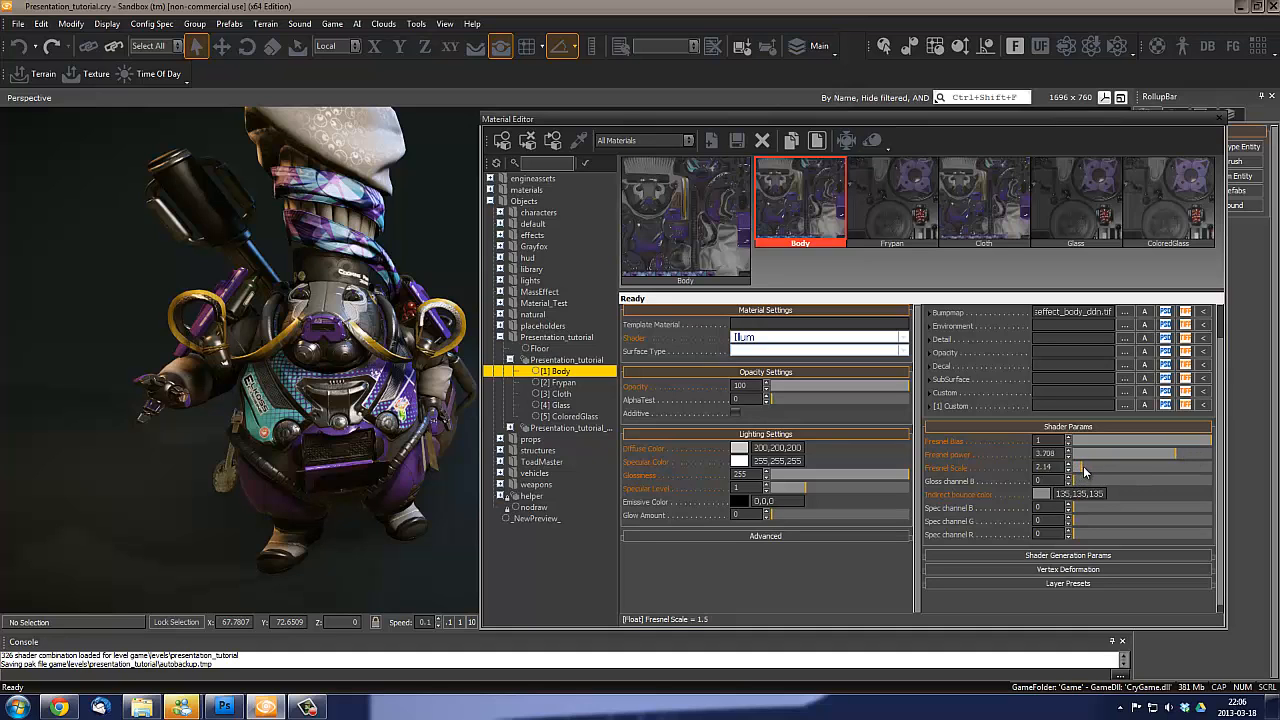
Set the Body material's Fresnel Scale to about 1.7 and check the reflections on the character
drag(1085, 471, 932, 462)
key(w)
right_drag(45, 419, 46, 419)
key(s)
key(w)
right_drag(172, 422, 172, 421)
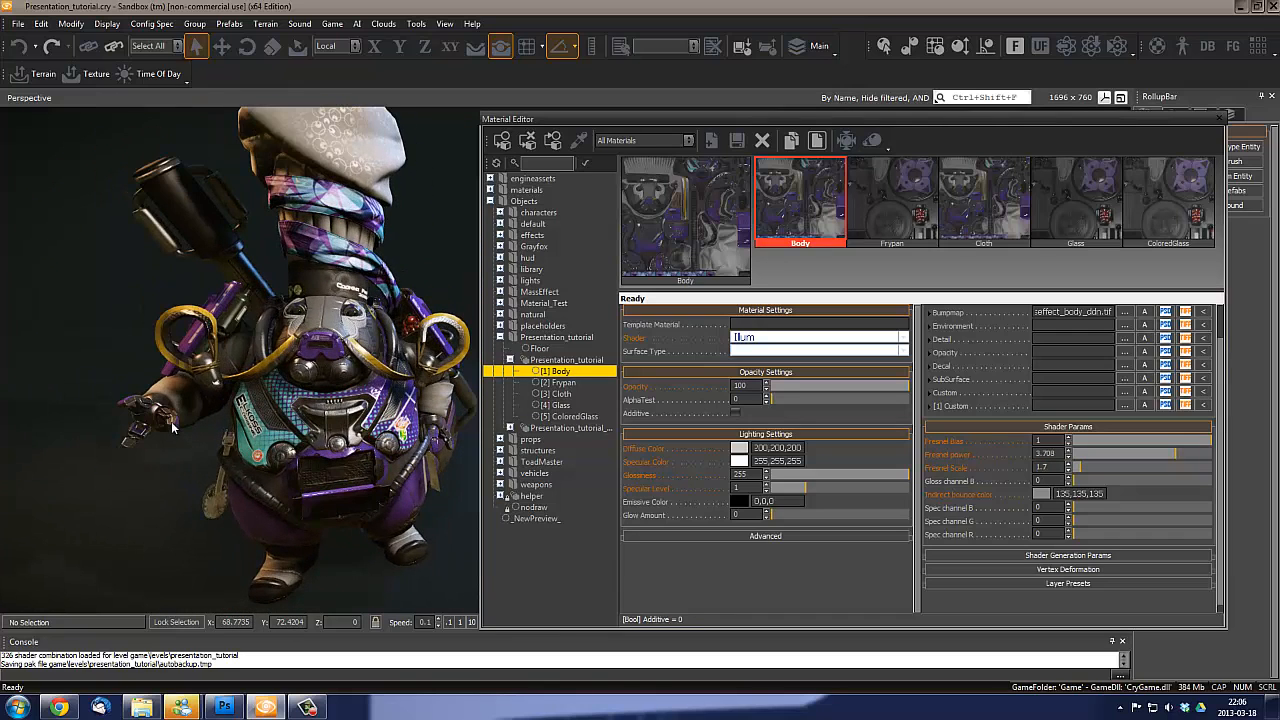
right_drag(310, 356, 310, 342)
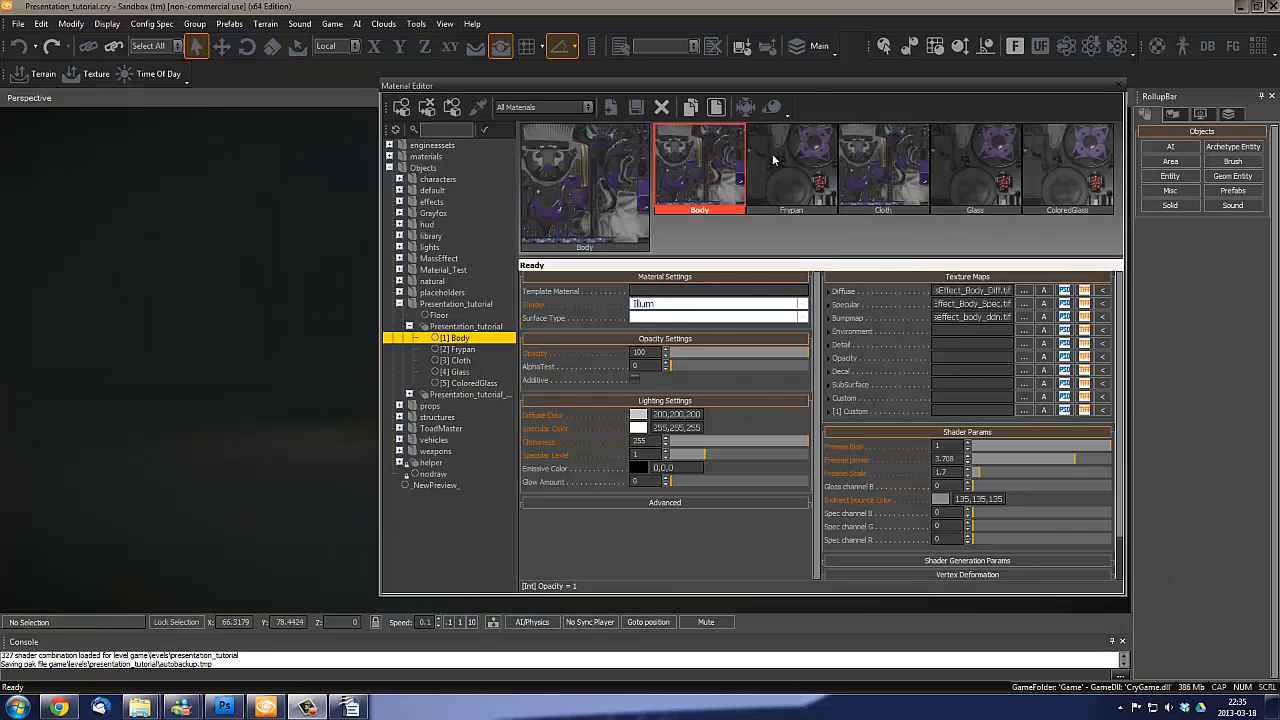
Expand the Body material's Shader Generation Params and move the Material Editor aside to uncover the viewport
drag(1121, 330, 1122, 388)
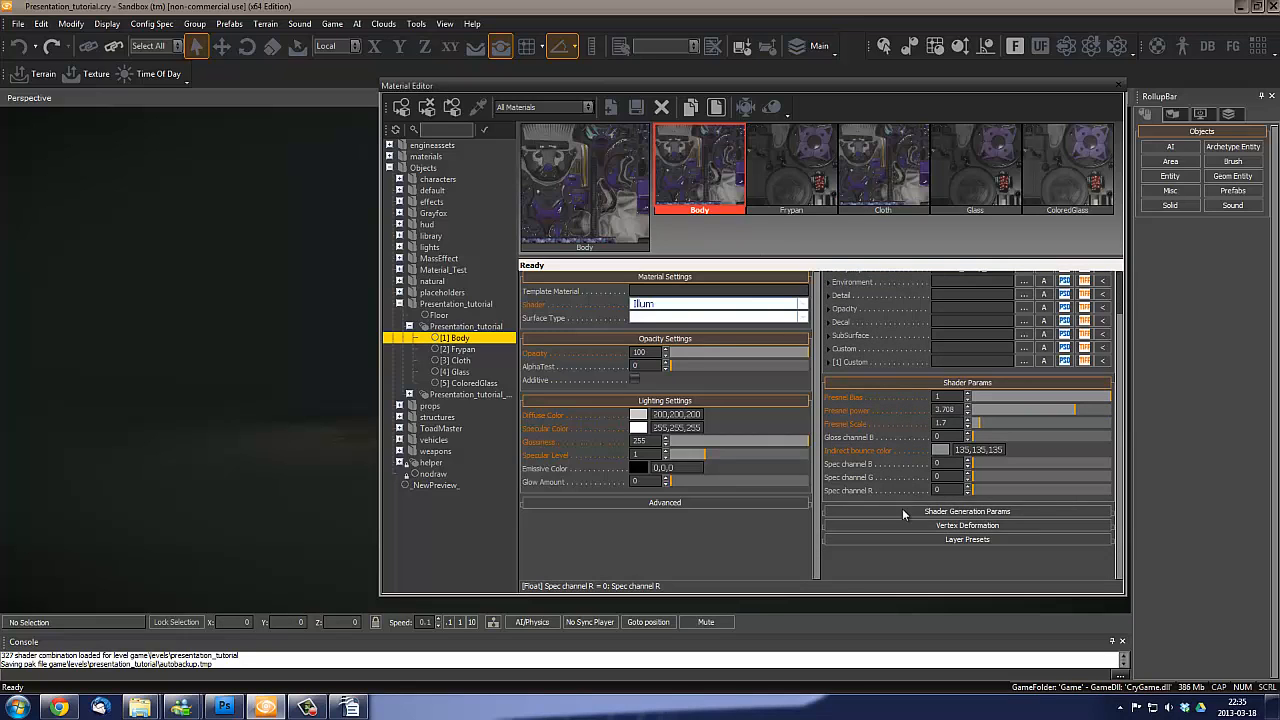
click(860, 514)
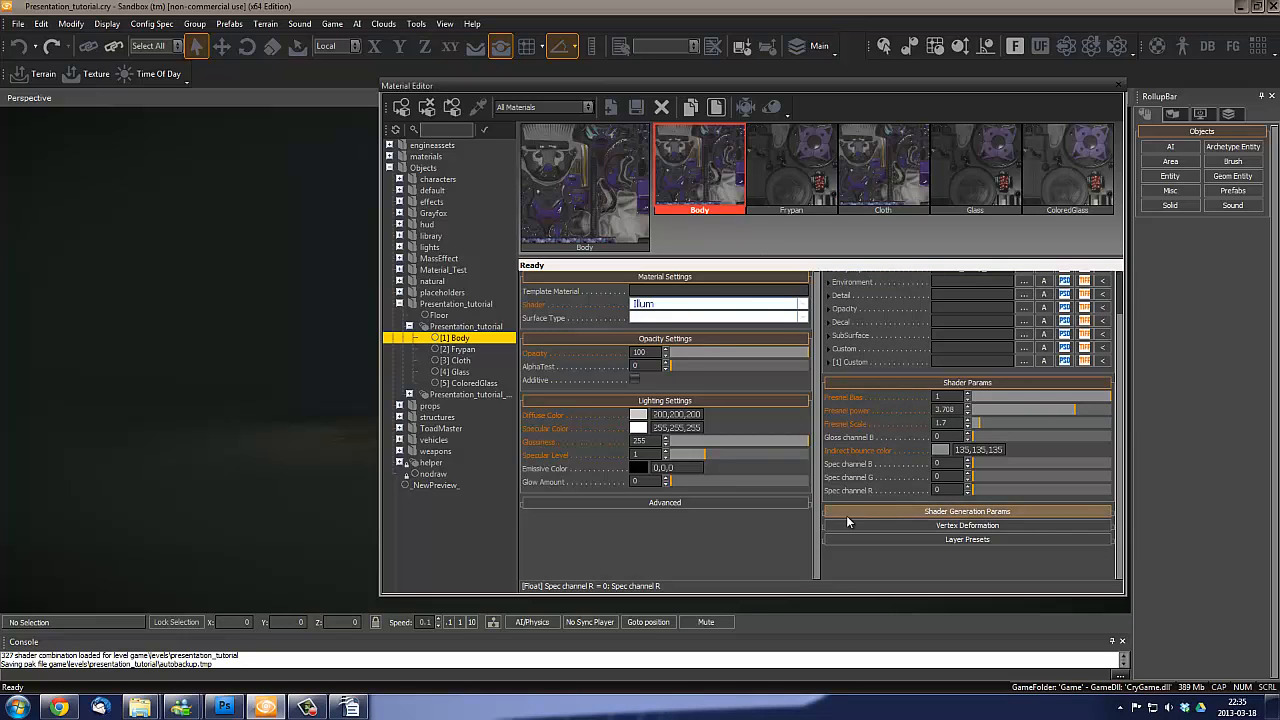
click(980, 513)
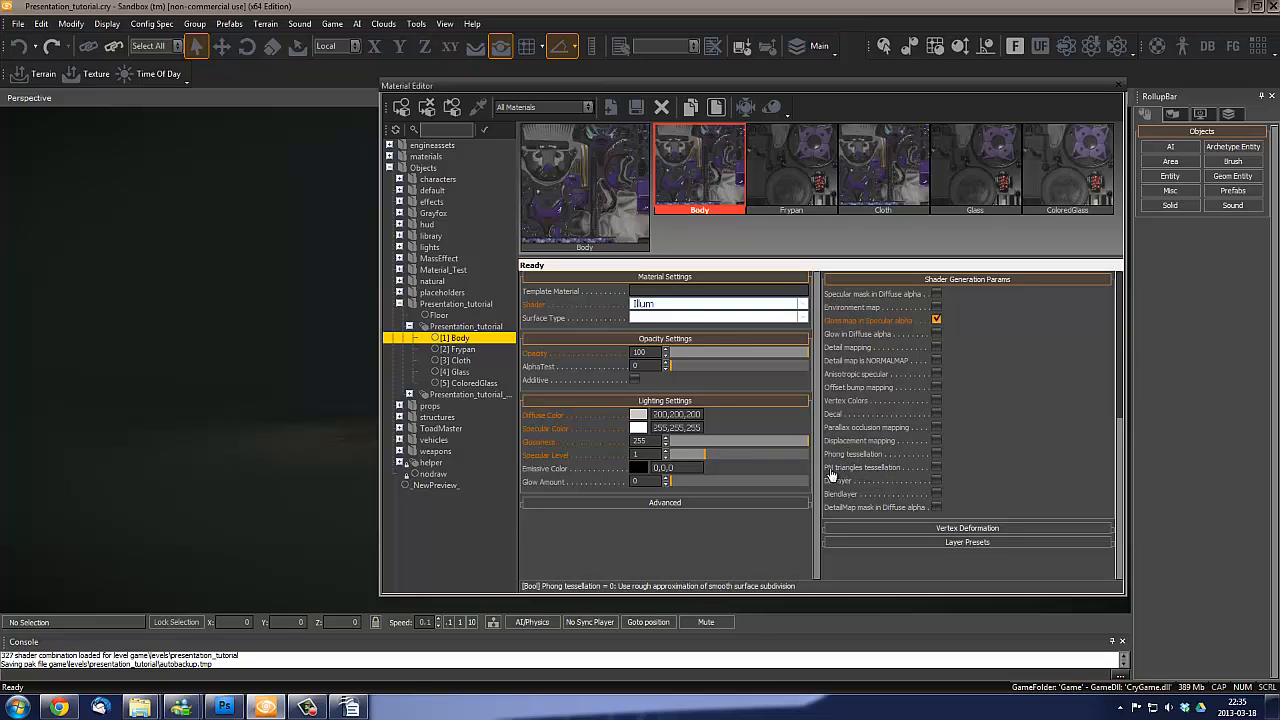
drag(650, 80, 851, 117)
Inspect the character's mesh edges up close and enable PN triangles tessellation on the Body material
key(w)
right_drag(493, 323, 494, 326)
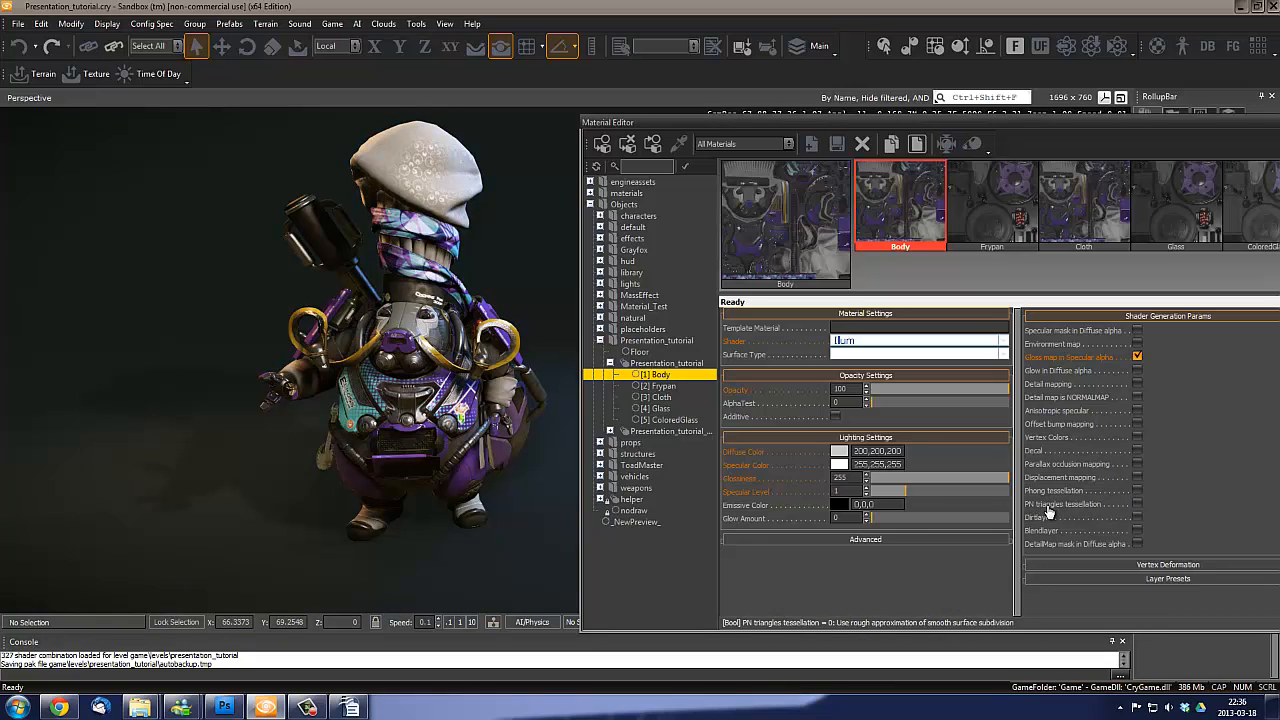
right_drag(433, 374, 446, 344)
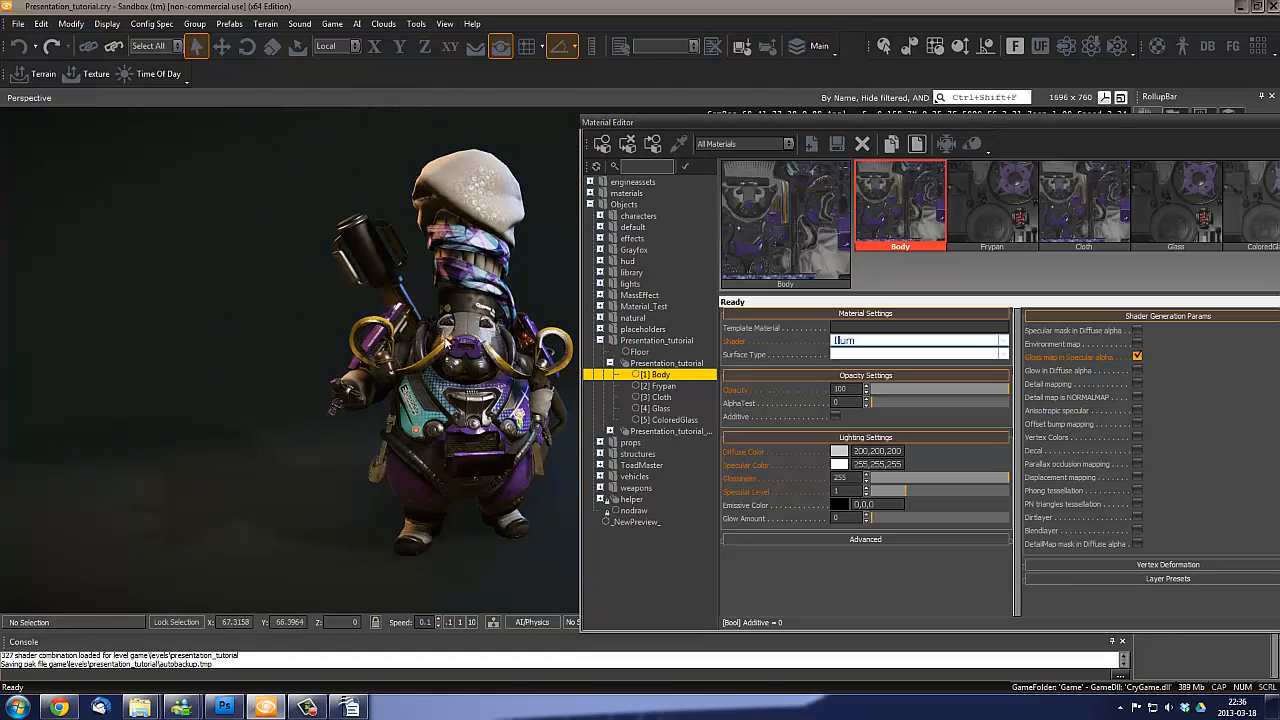
scroll(478, 361, up, 5)
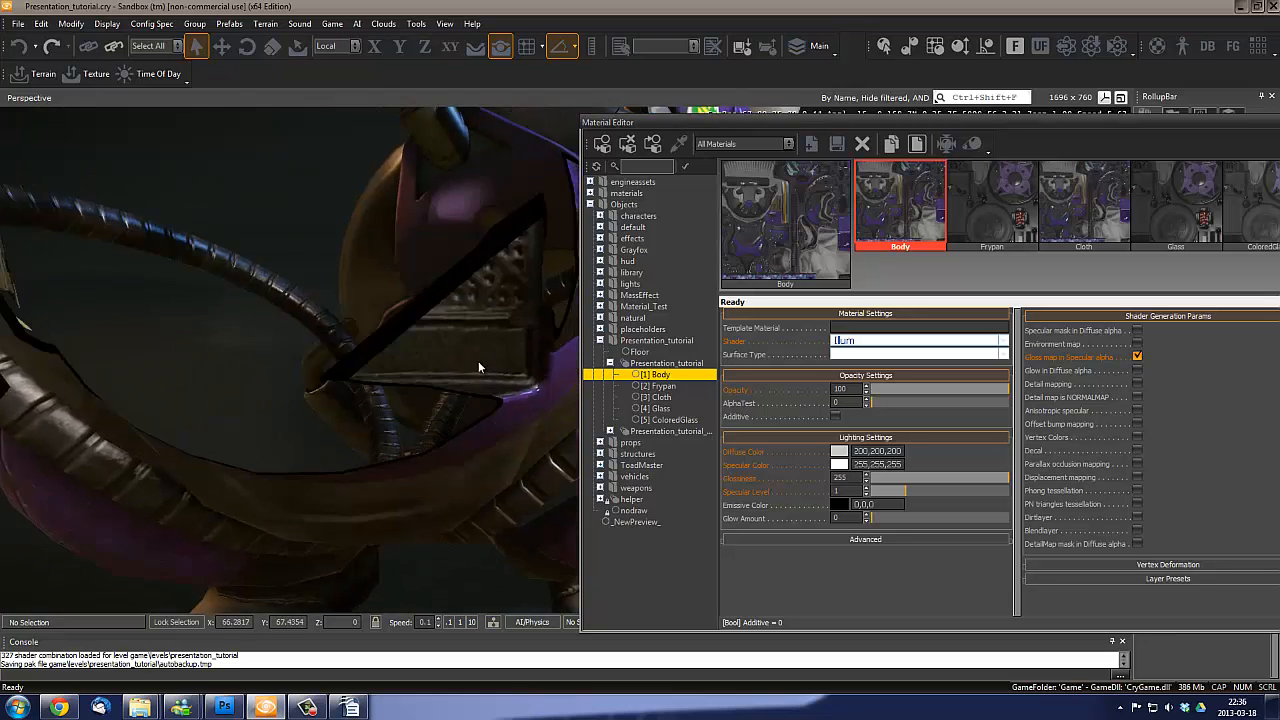
scroll(478, 361, down, 5)
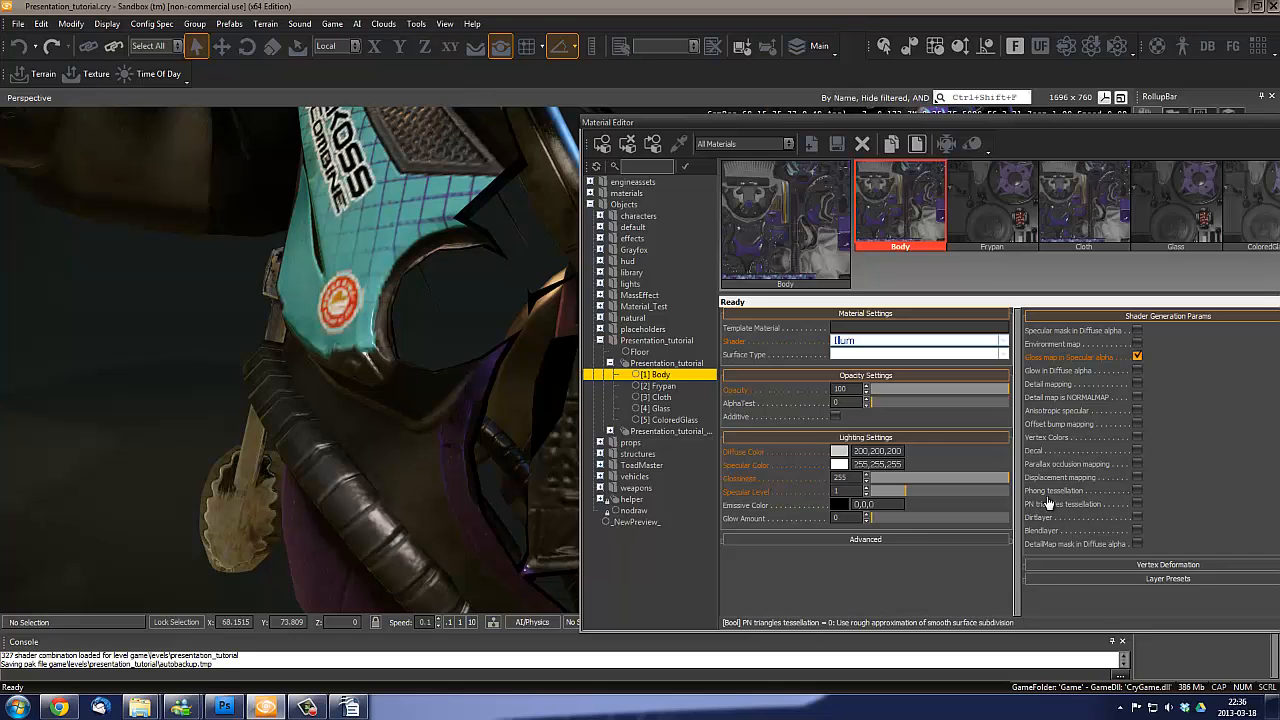
click(1137, 505)
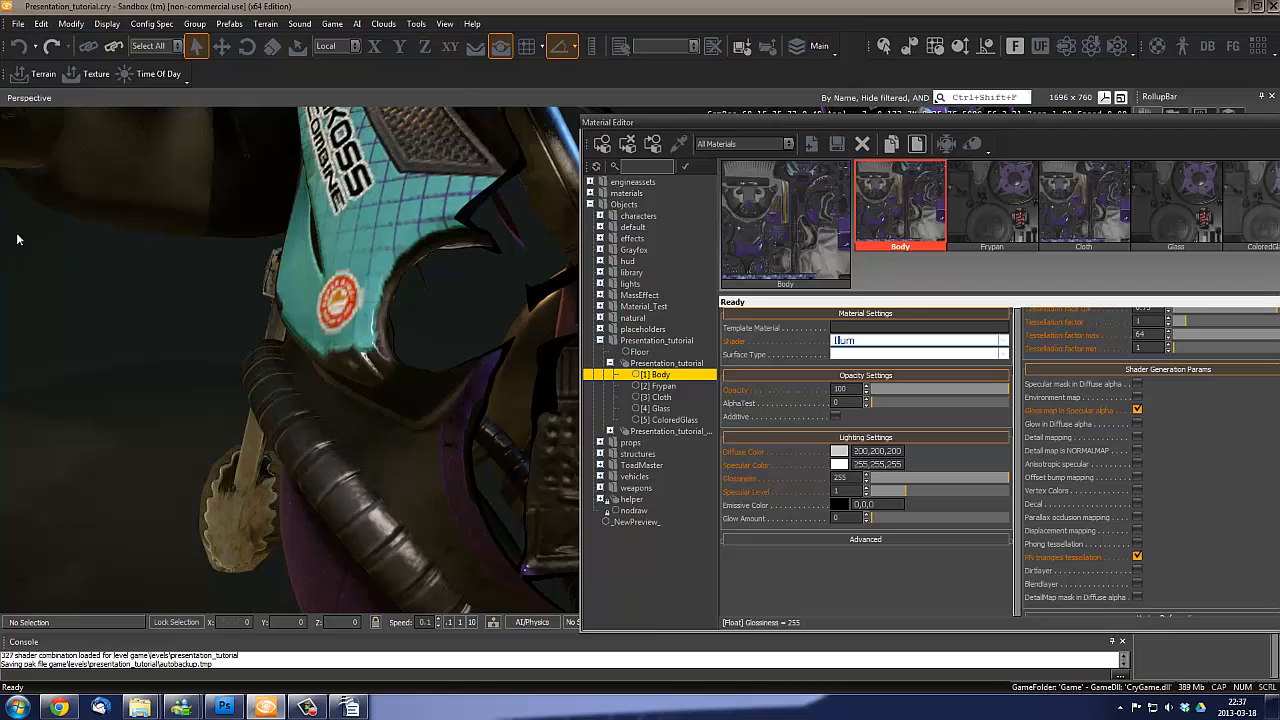
Show the viewport in wireframe and turn off PN triangles tessellation on the Body and Frypan materials
click(15, 103)
click(48, 113)
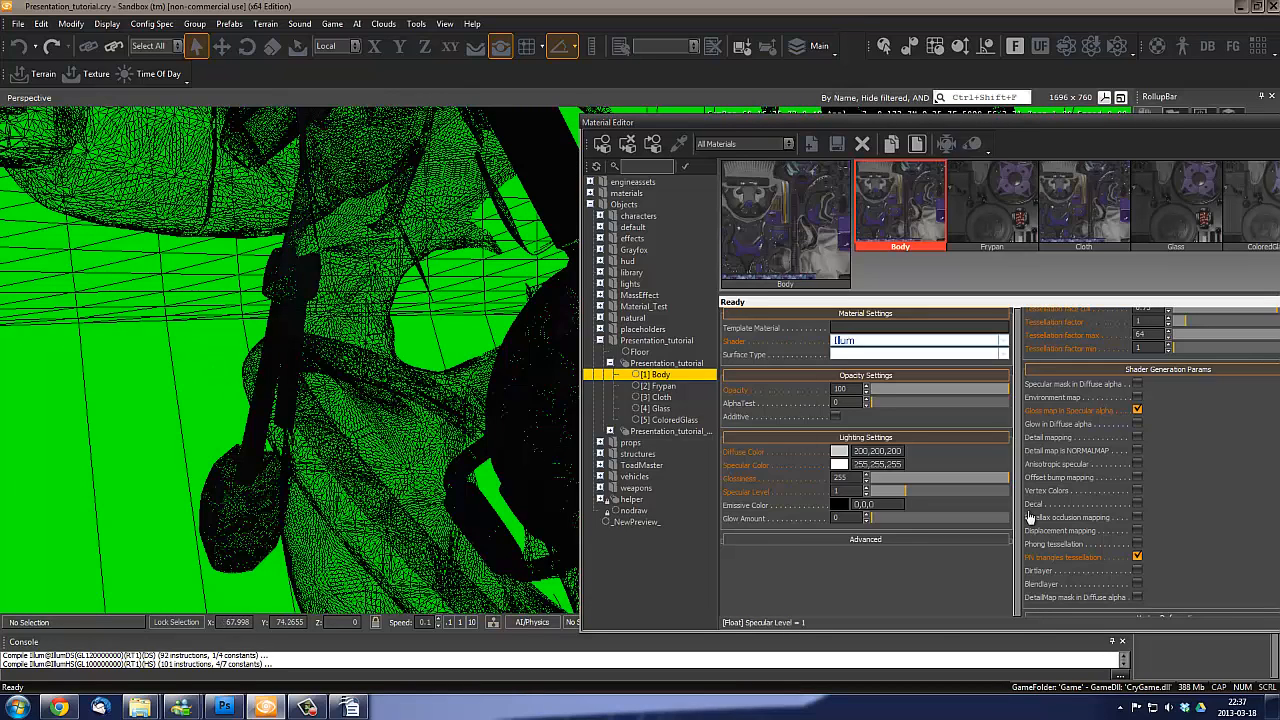
click(1137, 556)
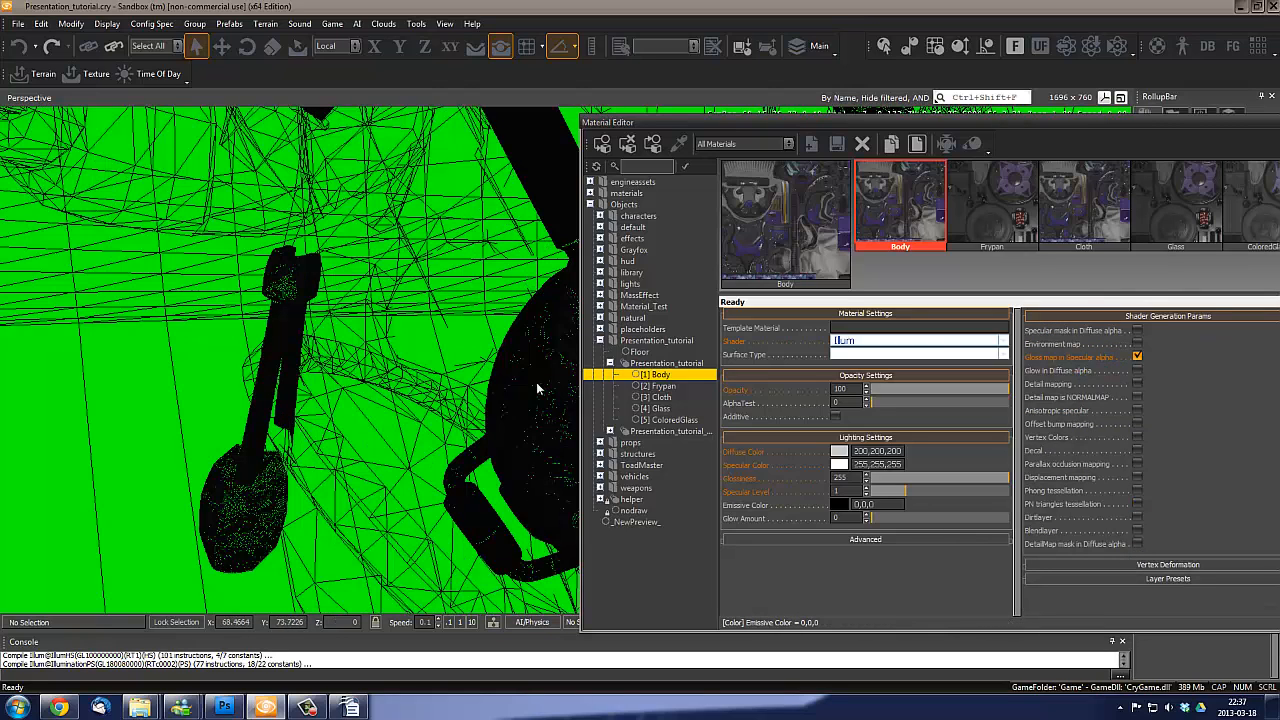
click(970, 205)
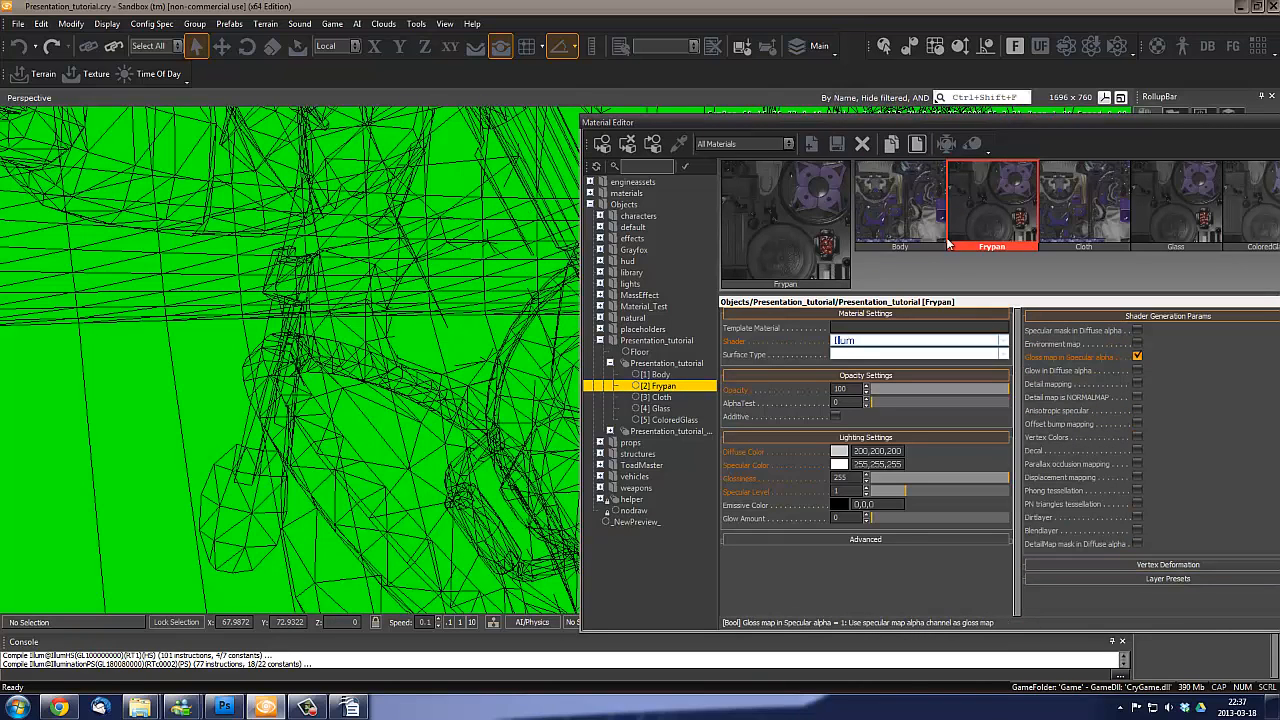
Enable PN triangles tessellation on the Body material again and turn off the viewport's wireframe display
click(903, 198)
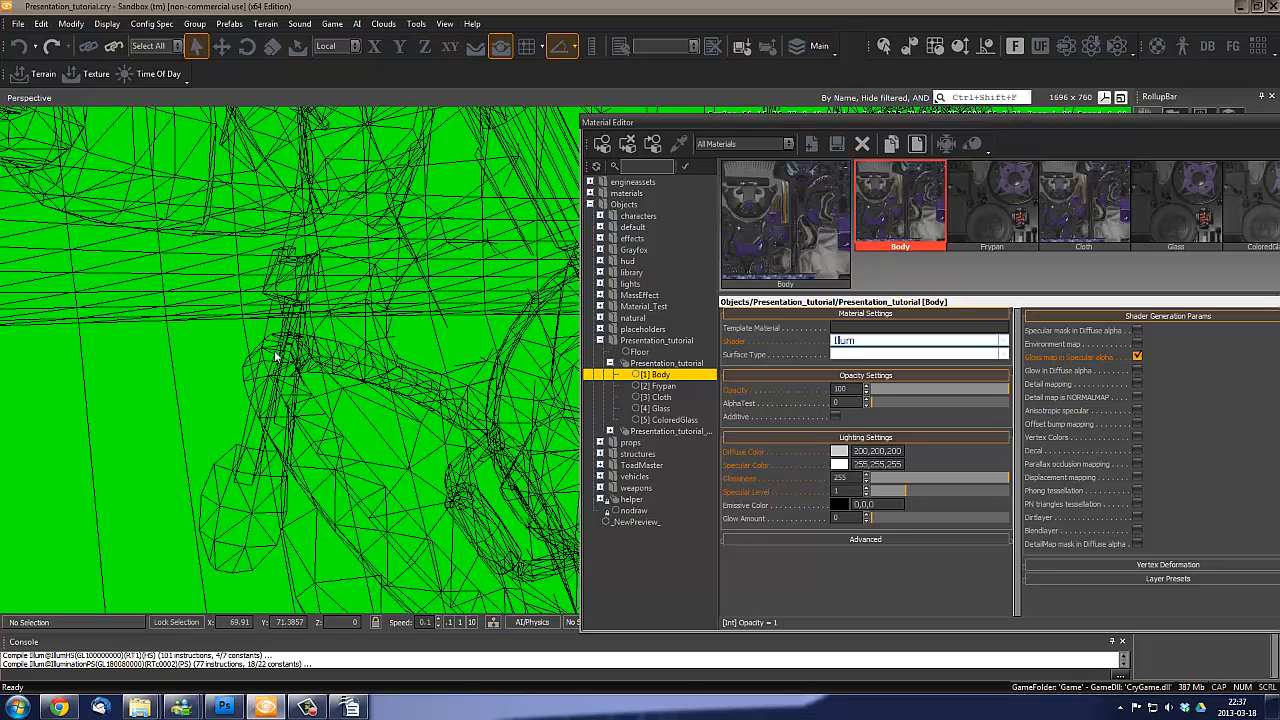
click(1137, 503)
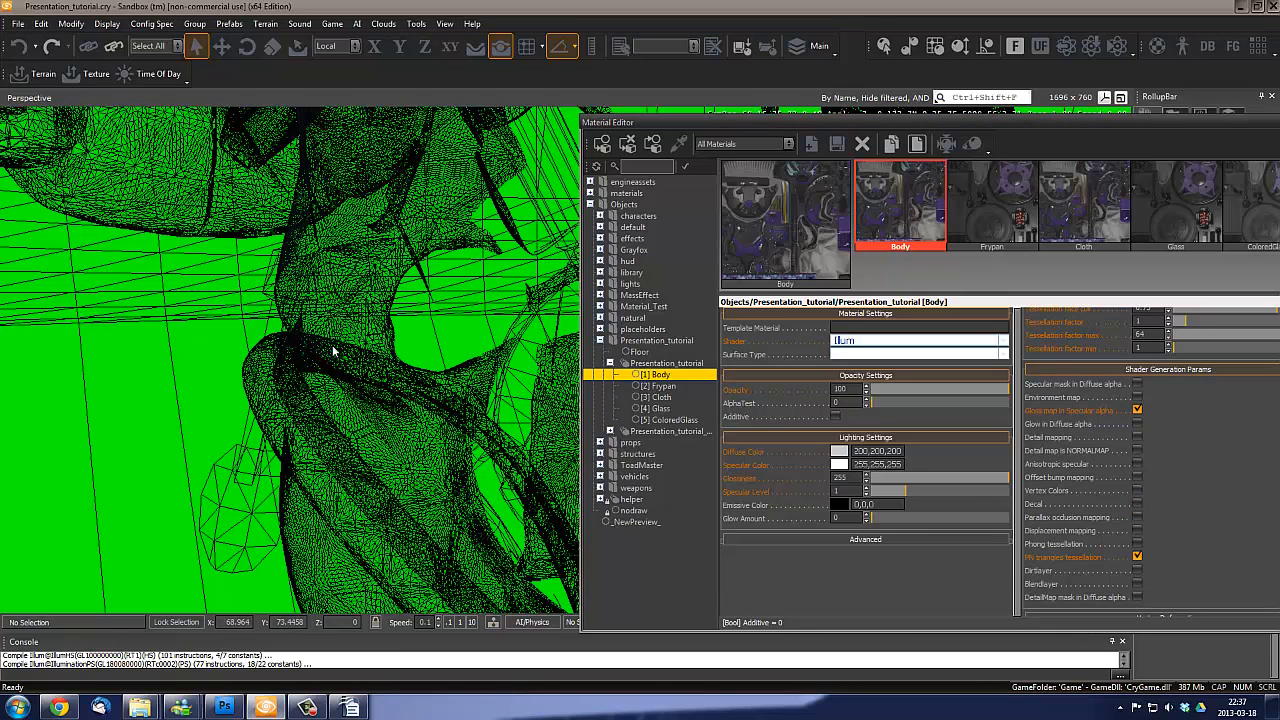
click(30, 100)
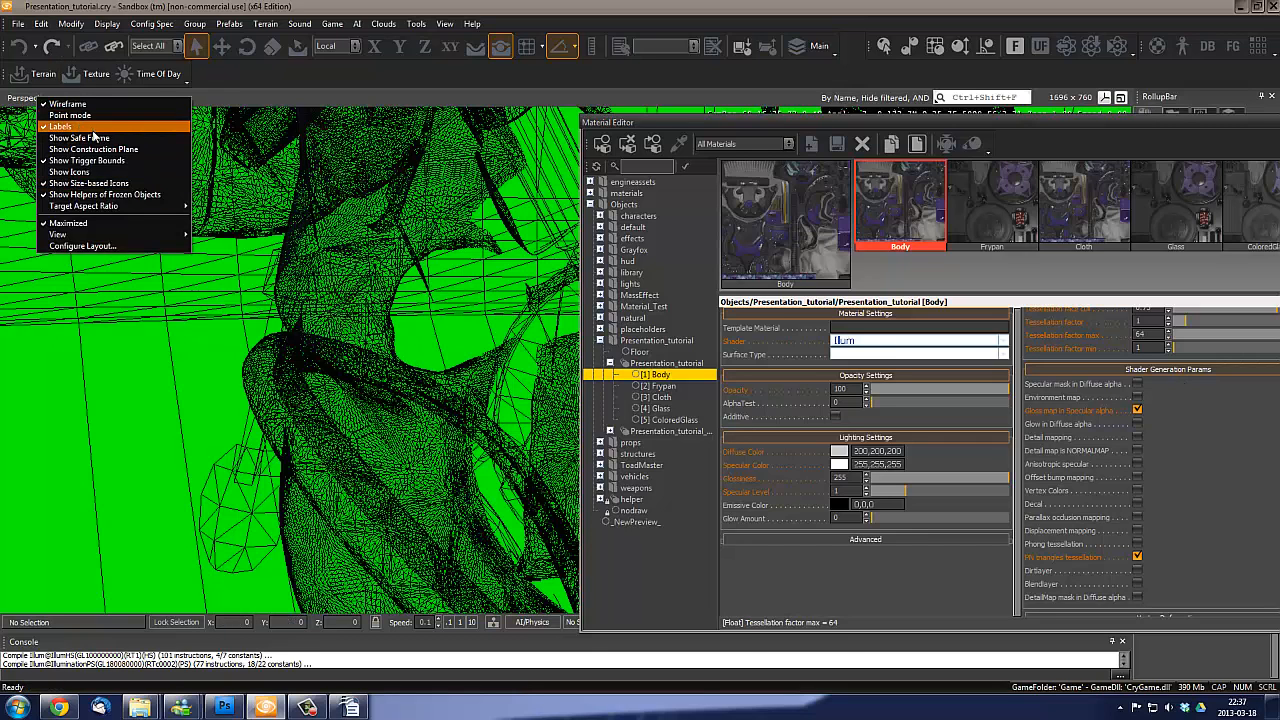
click(68, 104)
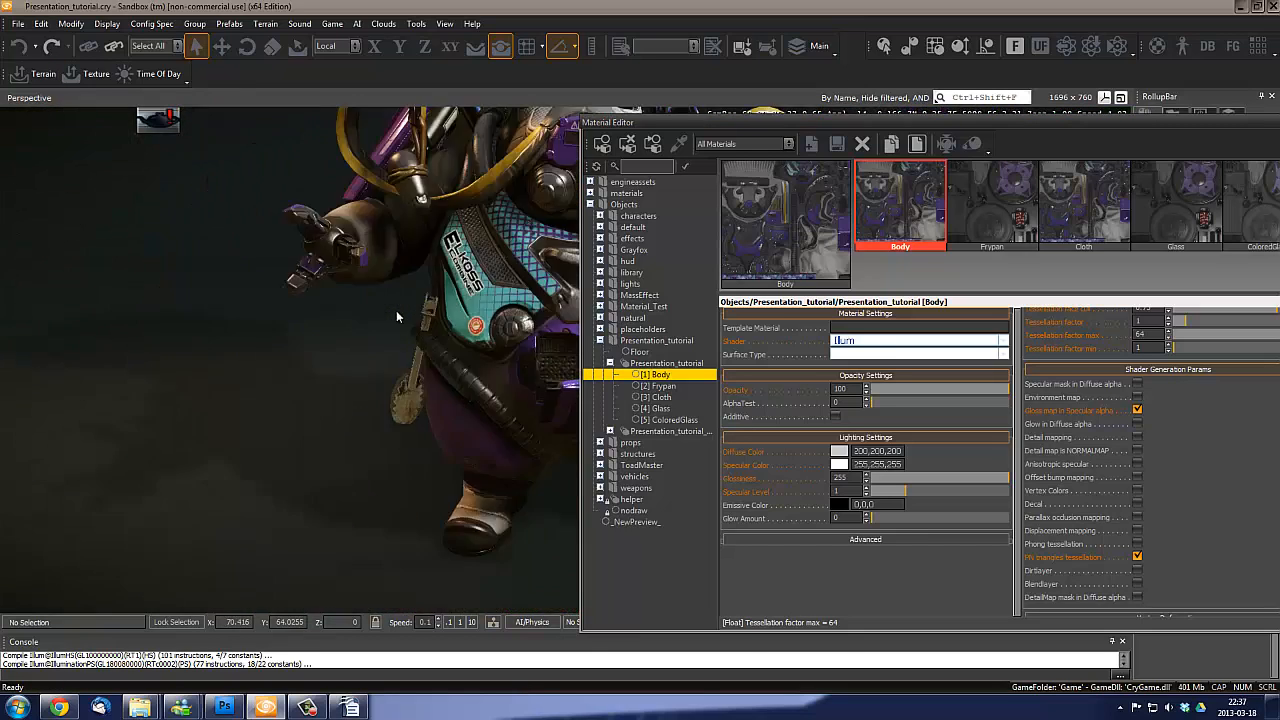
Examine the tessellated character's head, hoses, chest and arms from several angles
alt+middle_drag(396, 310, 458, 426)
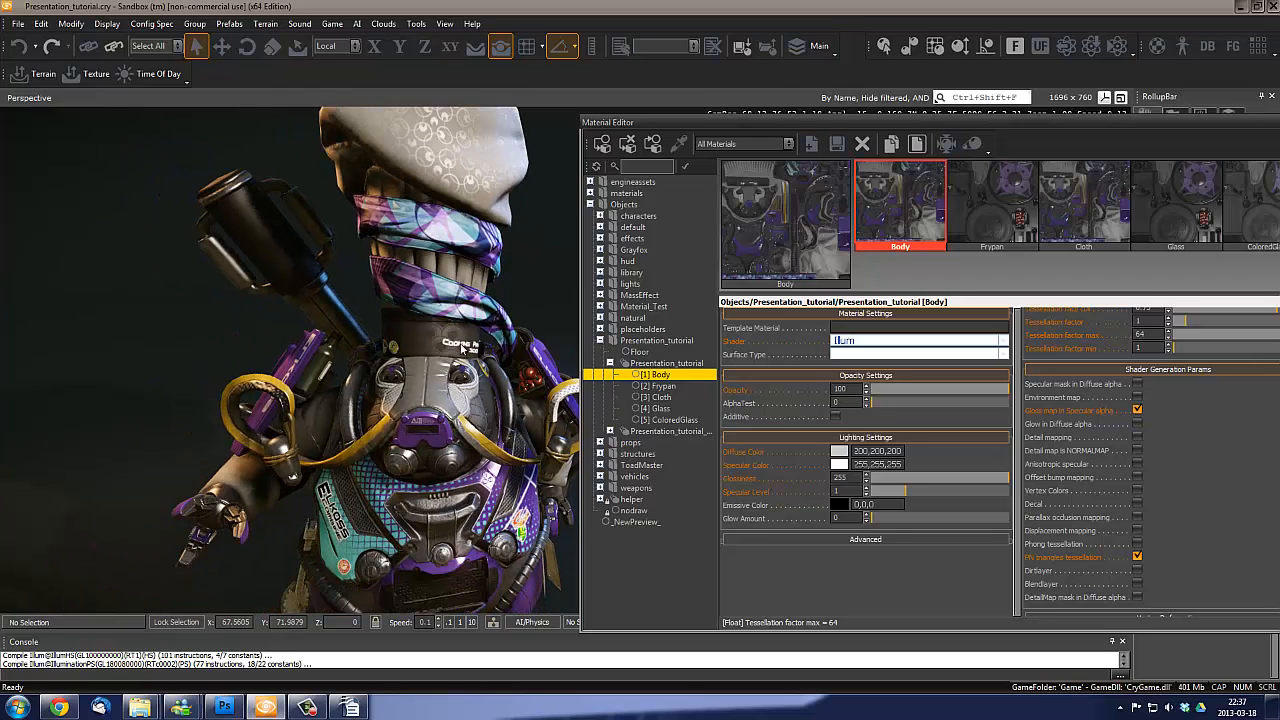
alt+middle_drag(463, 347, 456, 388)
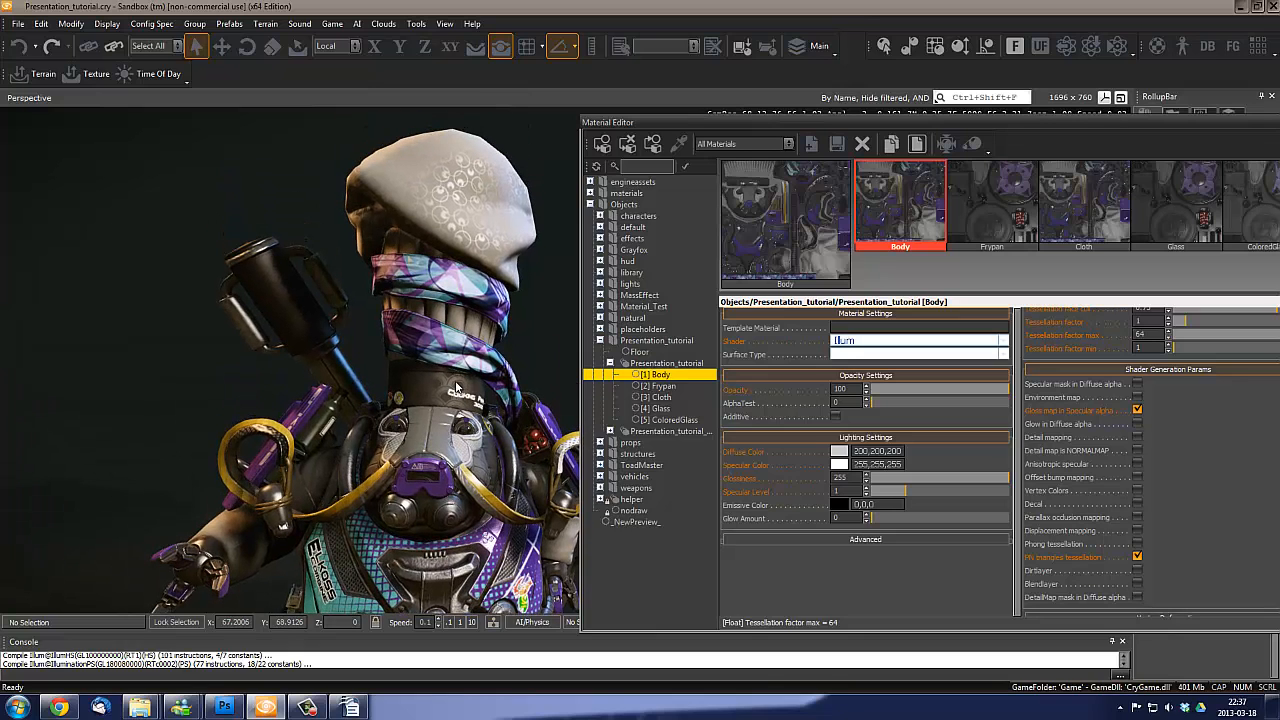
alt+middle_drag(396, 418, 336, 366)
alt+middle_drag(393, 432, 220, 385)
alt+middle_drag(388, 404, 322, 440)
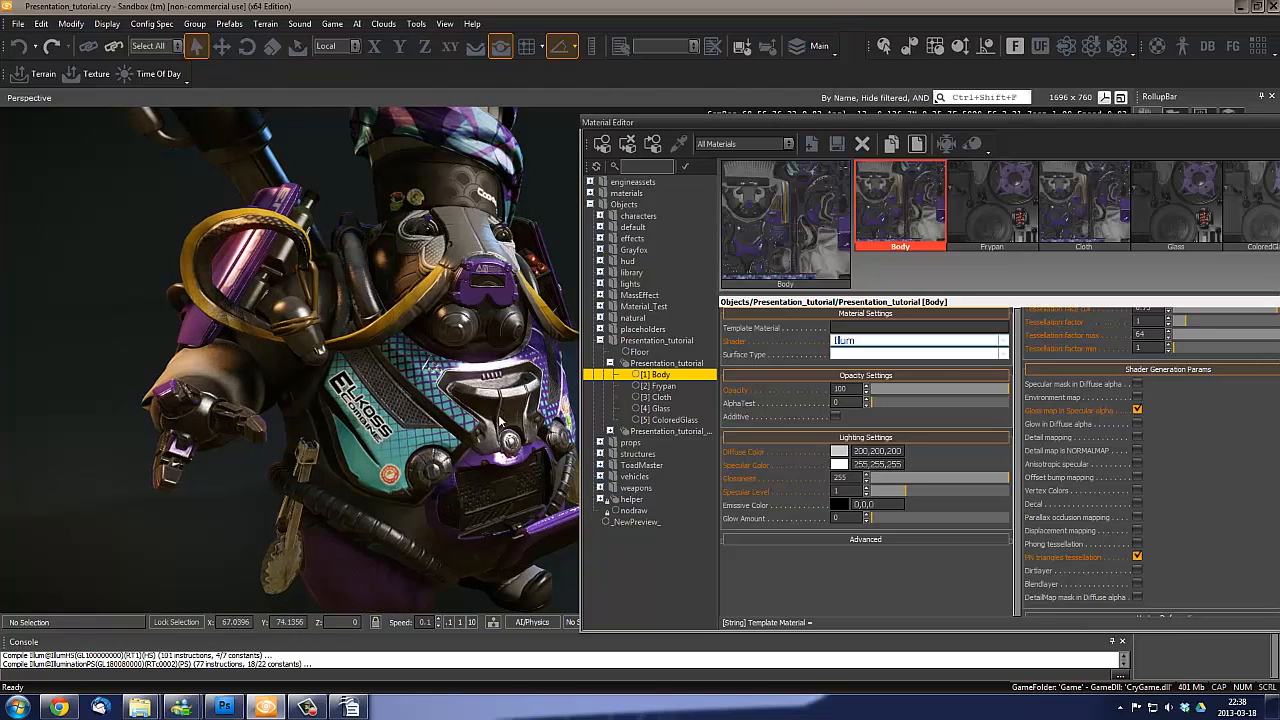
alt+middle_drag(501, 422, 358, 410)
alt+middle_drag(560, 360, 422, 346)
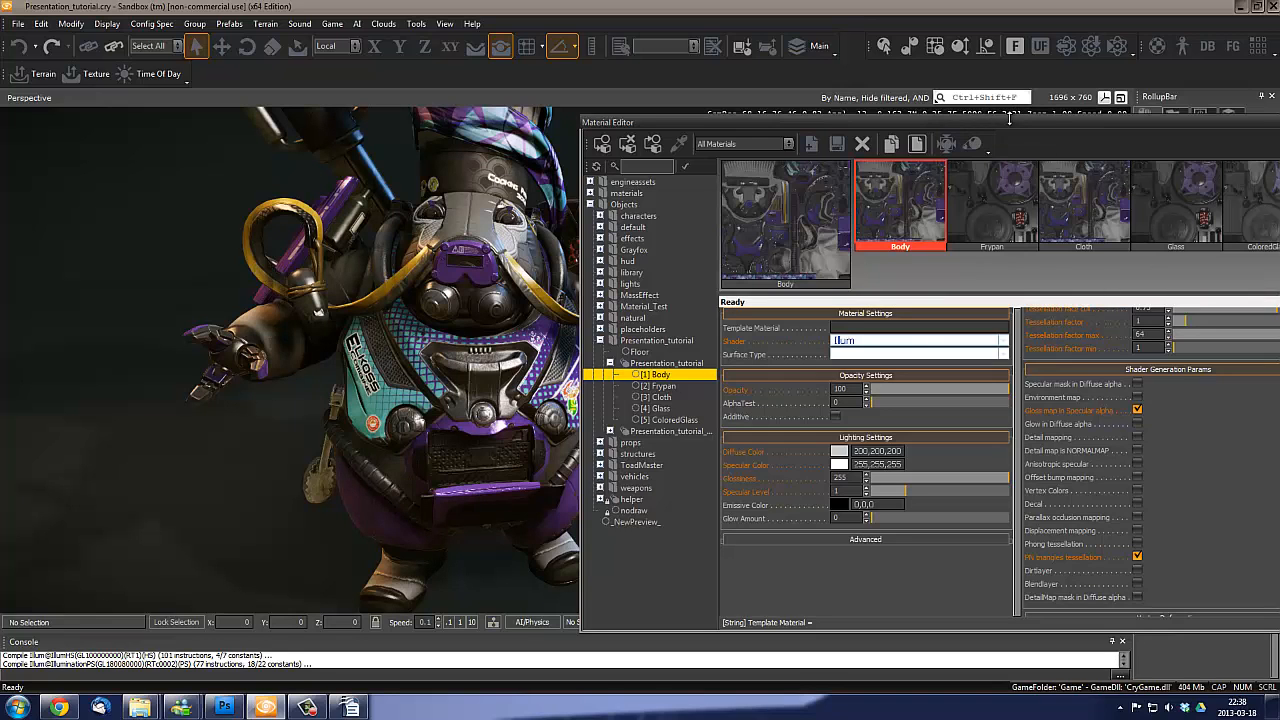
Reposition the Material Editor so it fits on screen and bring the Body material's tessellation parameters into view
drag(955, 125, 903, 116)
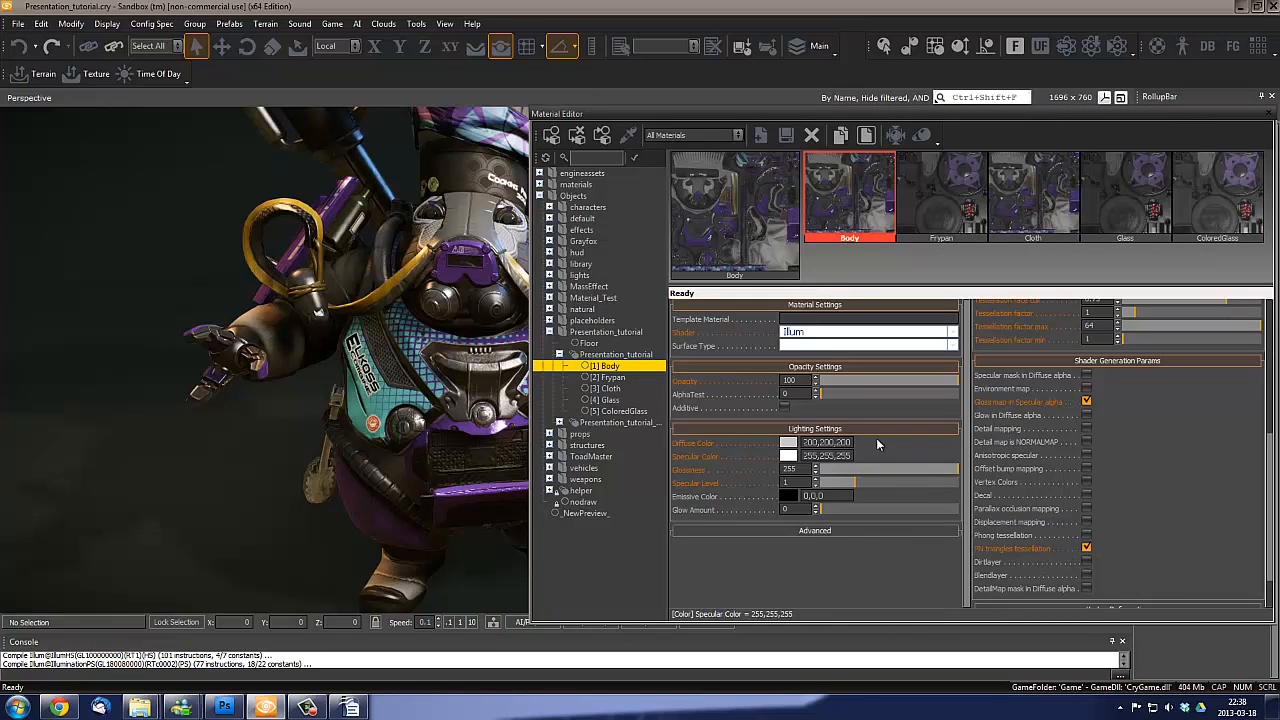
scroll(1274, 516, up, 5)
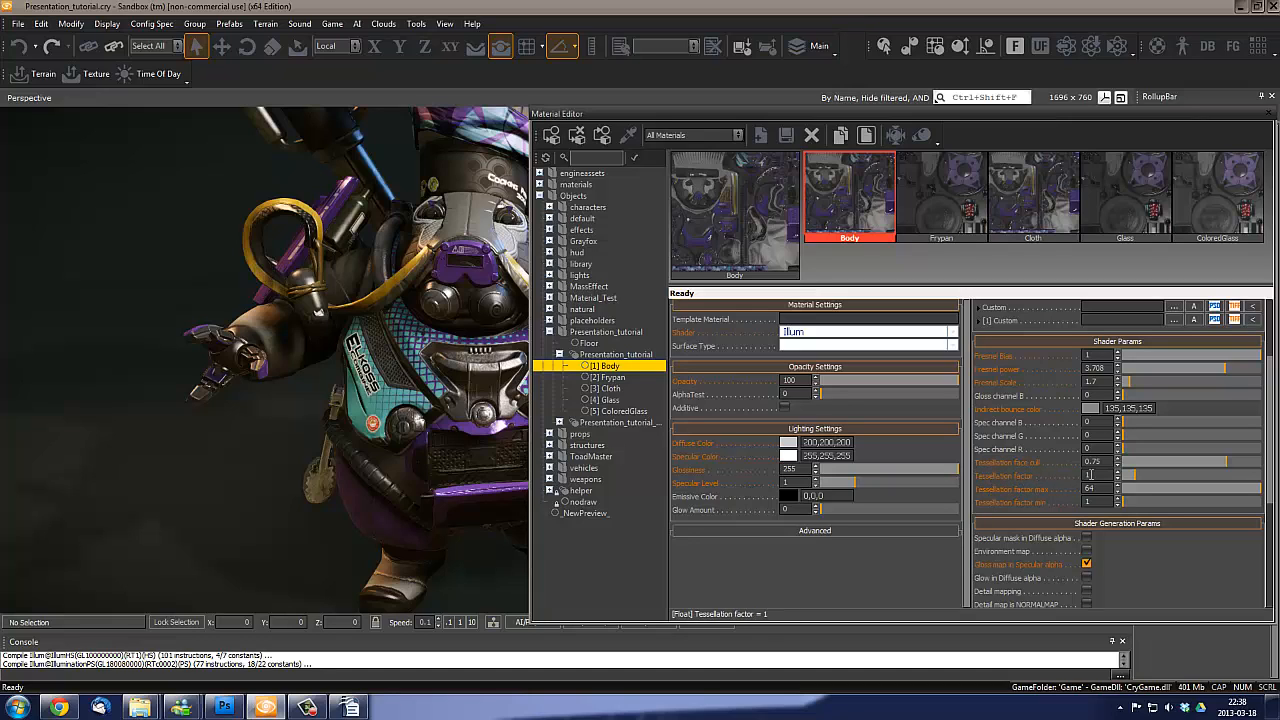
Show the viewport in wireframe around the character's lower body and raise the Body material's tessellation factor to 4.079
key(w)
right_drag(408, 469, 410, 470)
key(w)
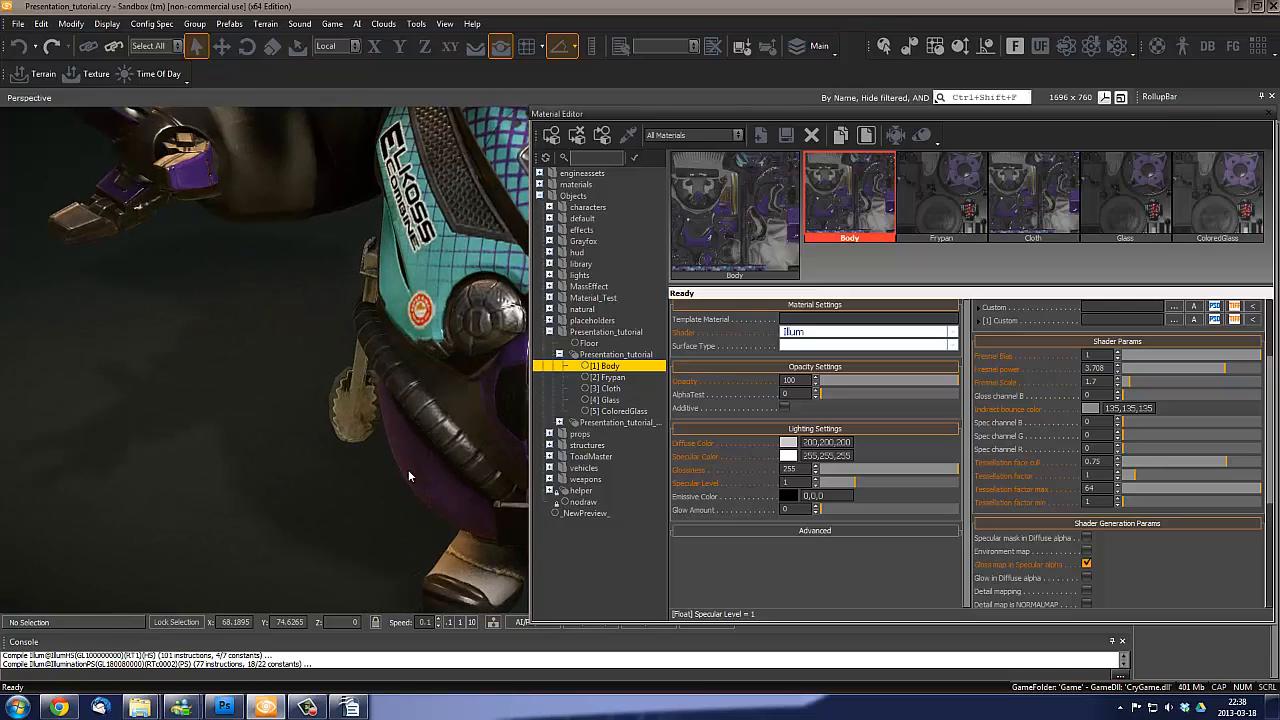
click(30, 97)
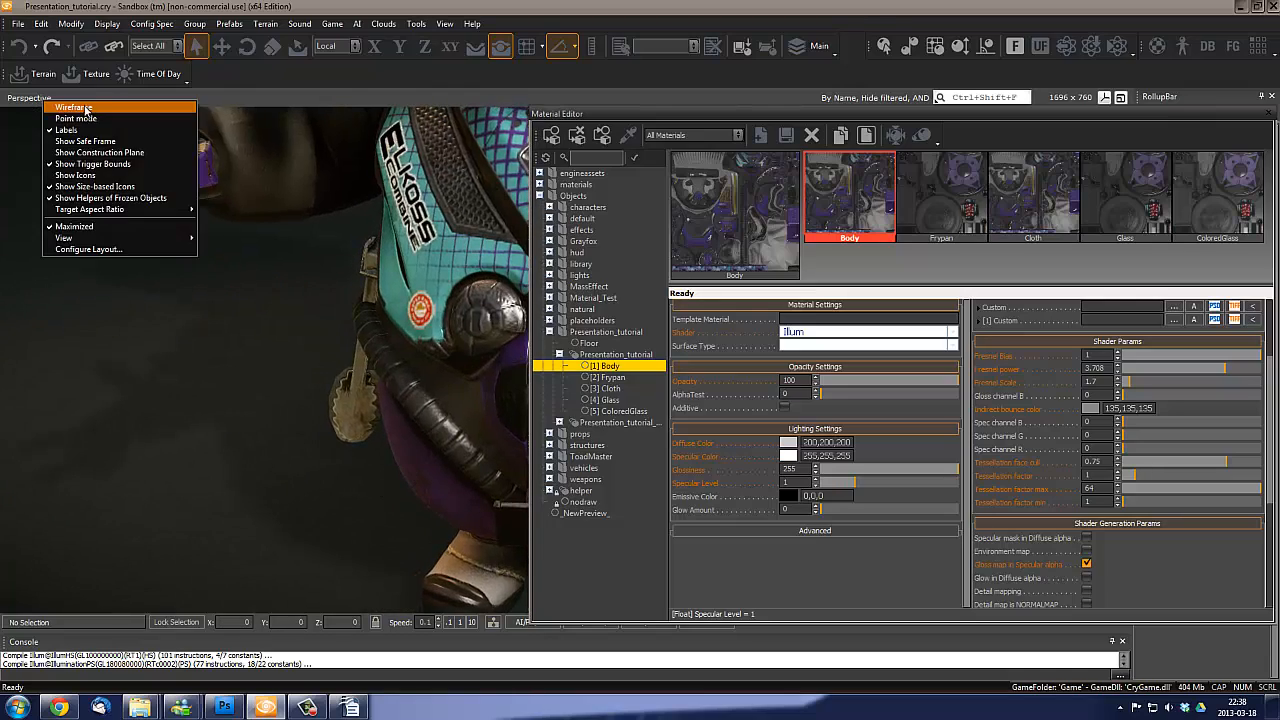
click(73, 107)
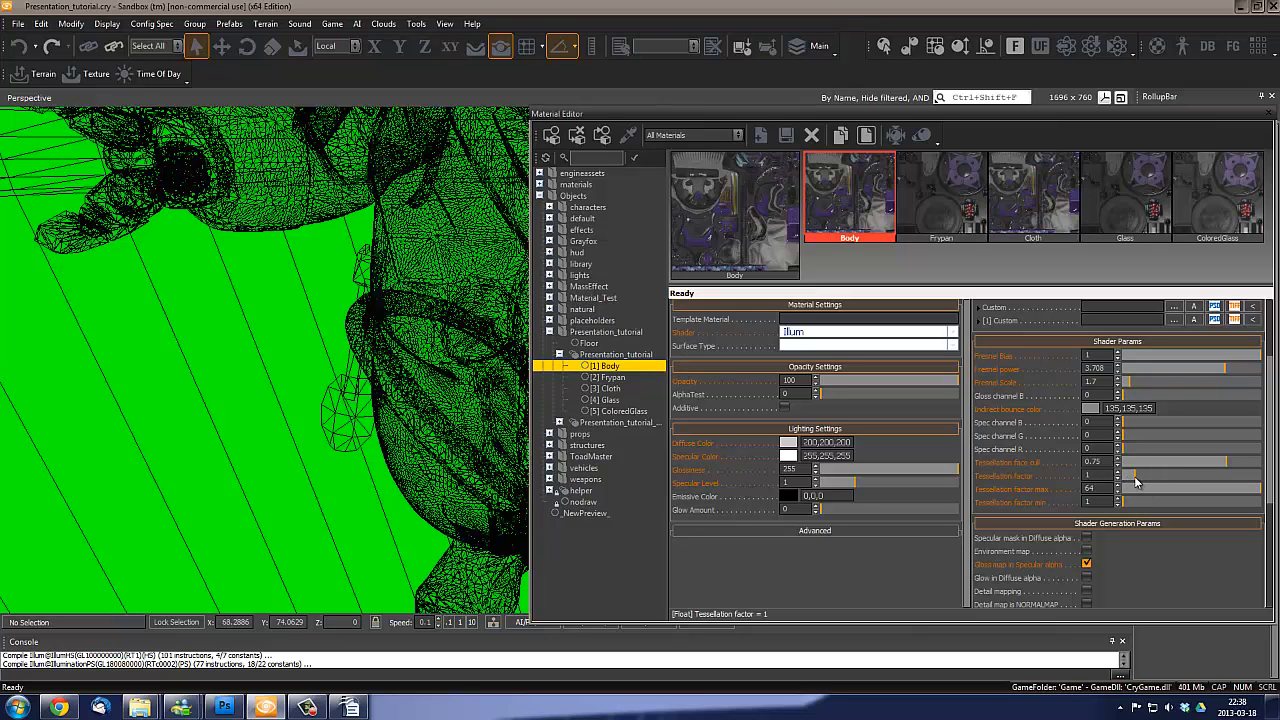
drag(1143, 481, 1179, 475)
Examine the wireframe mesh density on the character's arm, torso and head from near and far
middle_drag(335, 315, 335, 315)
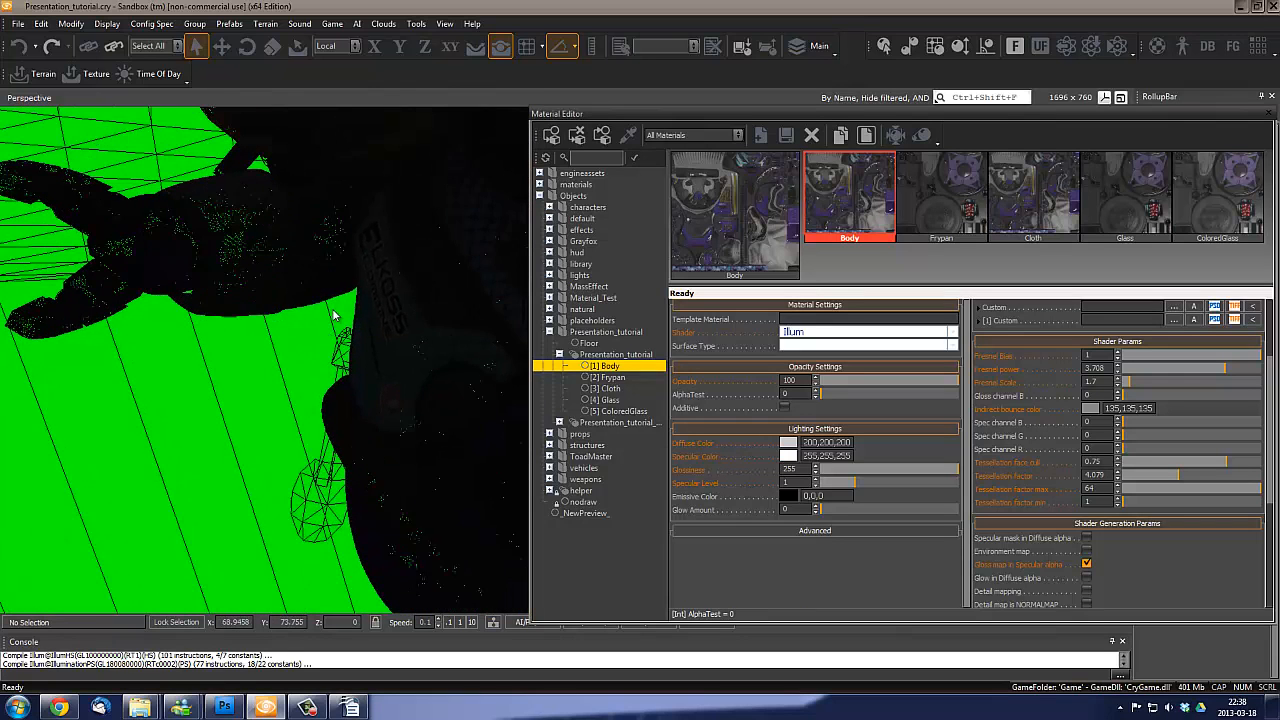
right_drag(333, 310, 400, 370)
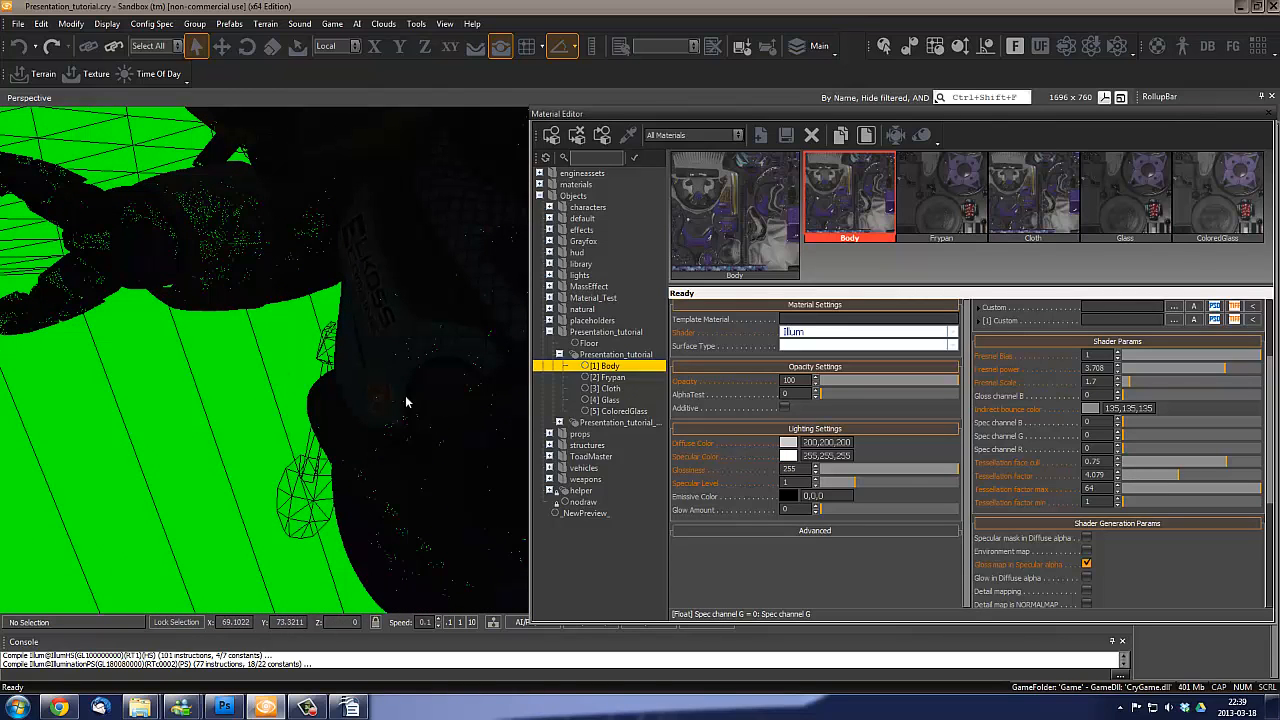
mouse_move(400, 400)
right_down()
mouse_move(395, 420)
mouse_move(401, 407)
right_up()
key(s)
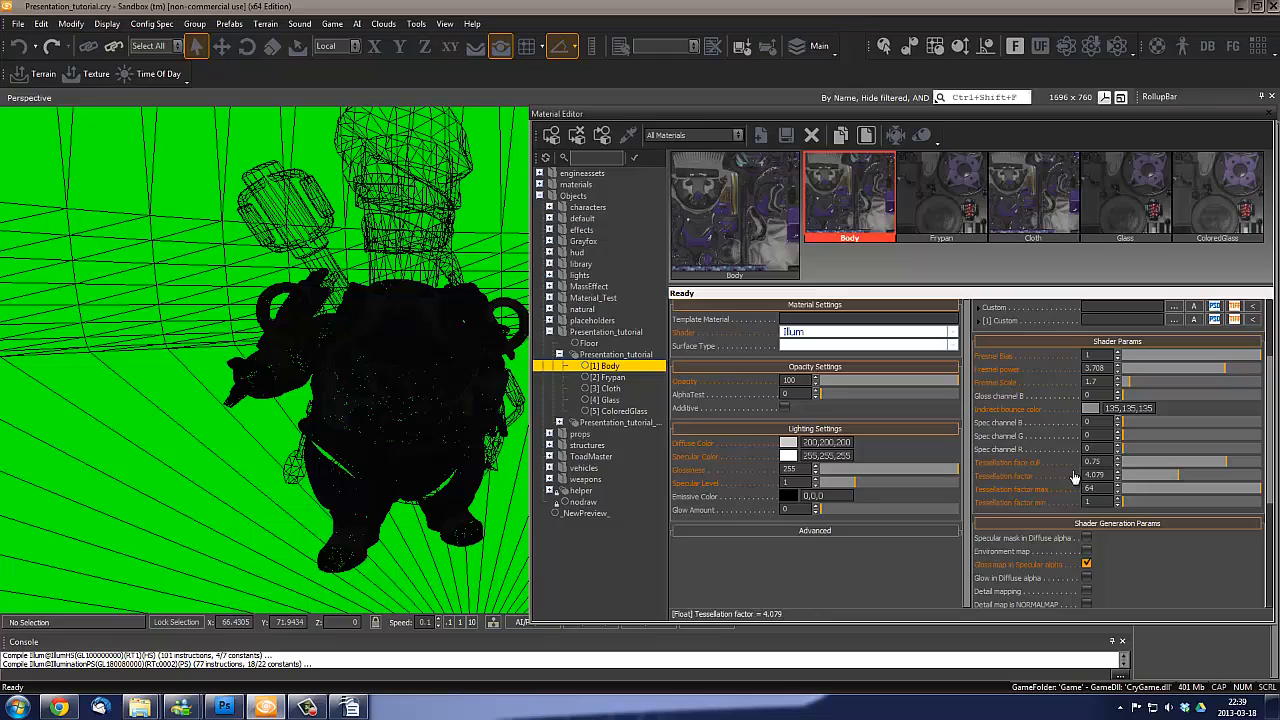
right_drag(446, 341, 127, 268)
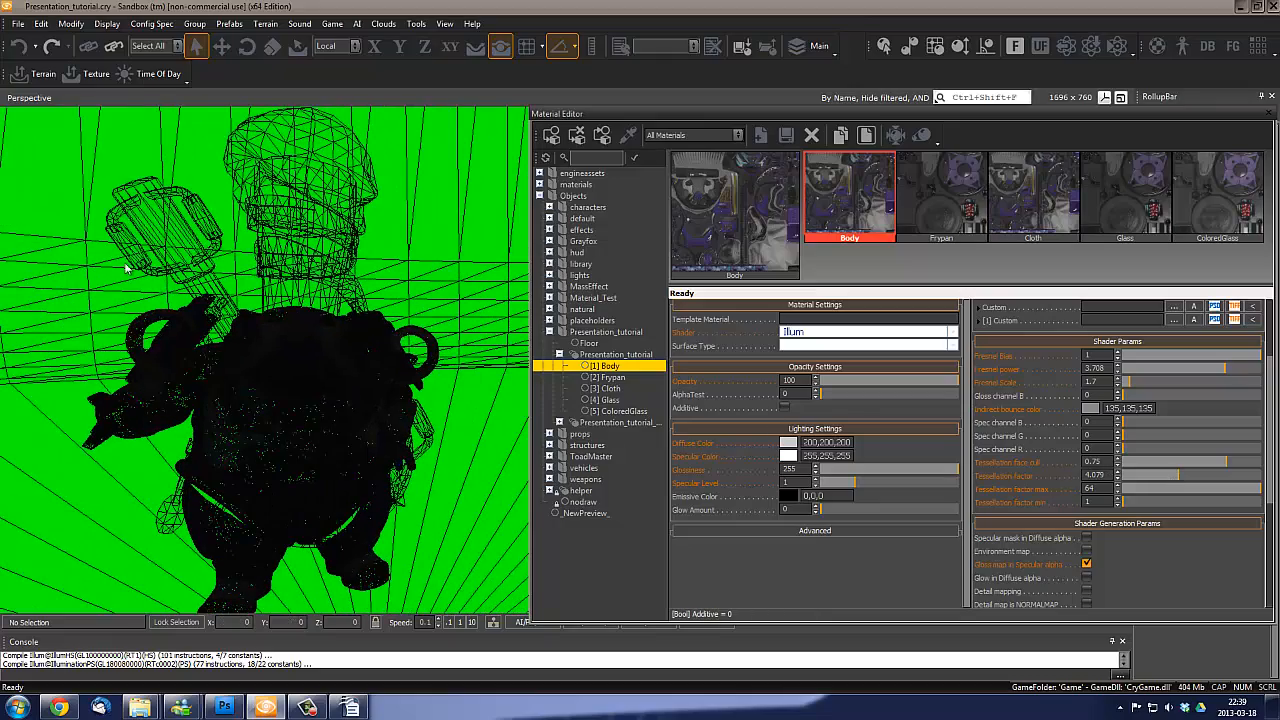
right_drag(380, 314, 380, 461)
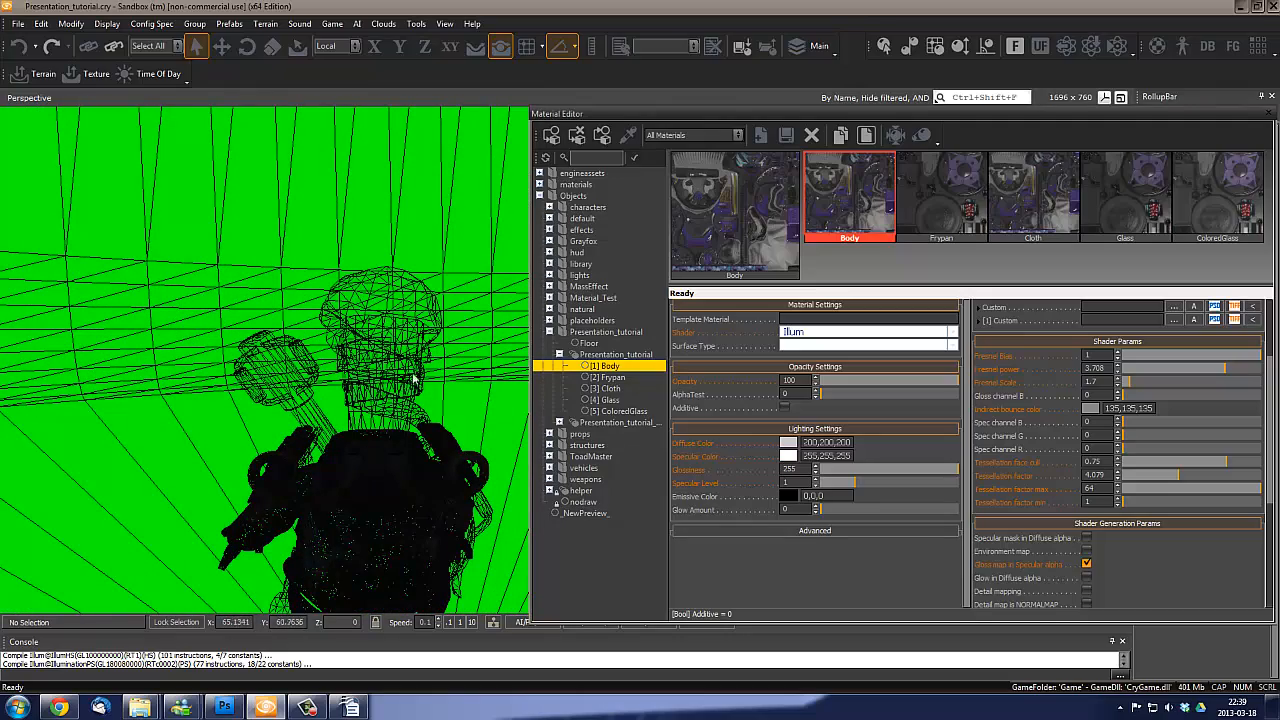
right_drag(414, 380, 425, 480)
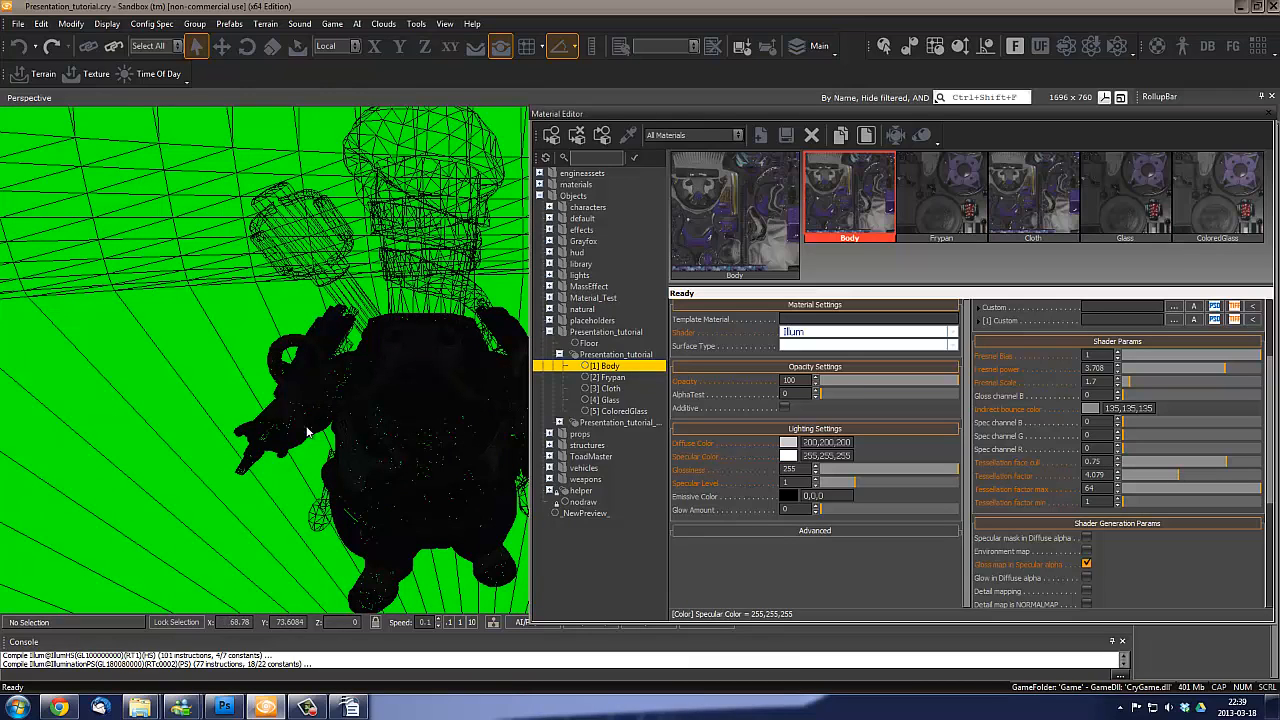
right_drag(308, 432, 280, 393)
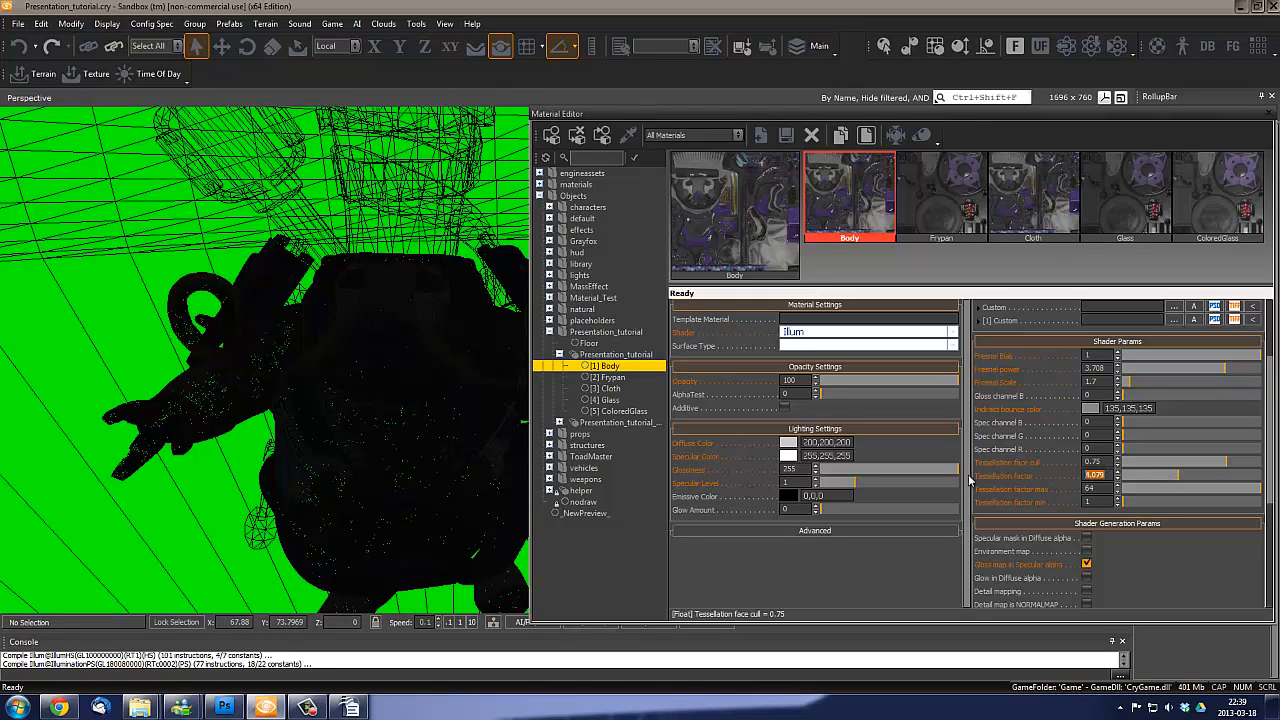
Try tessellation factors of 2 and 1 on the Body material, comparing the wireframe density at several distances
drag(968, 481, 965, 478)
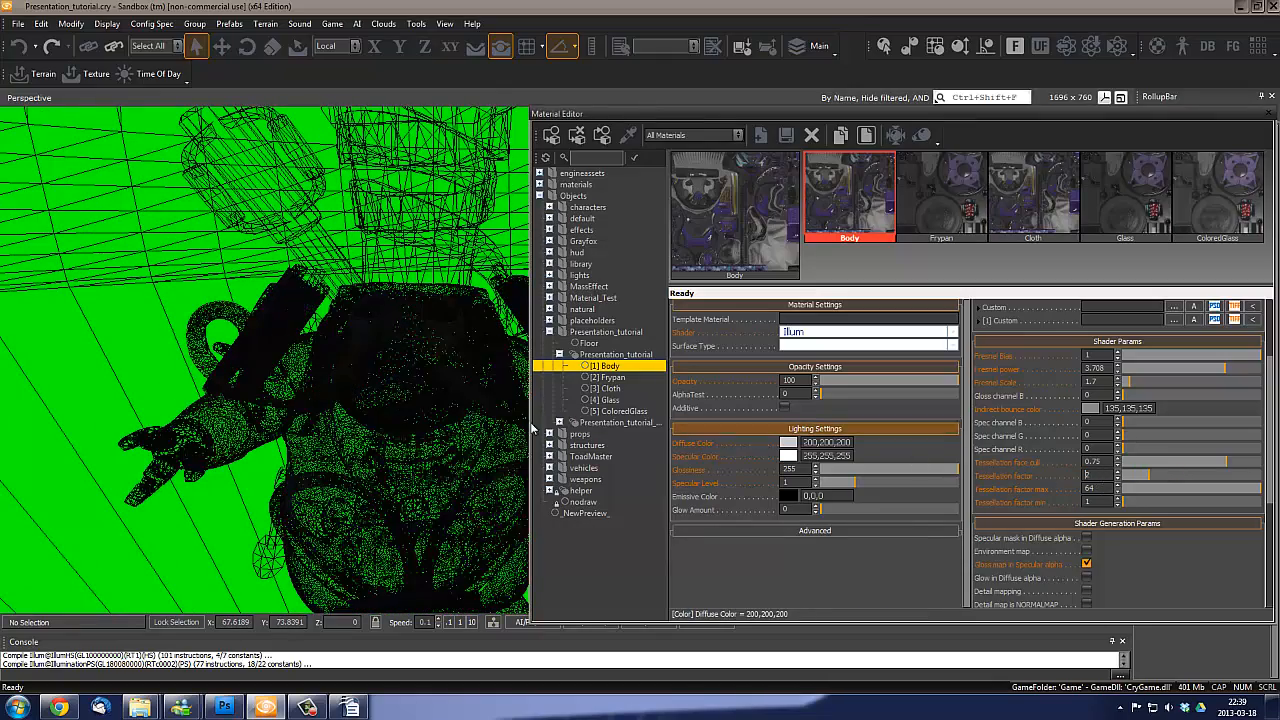
right_drag(422, 416, 410, 423)
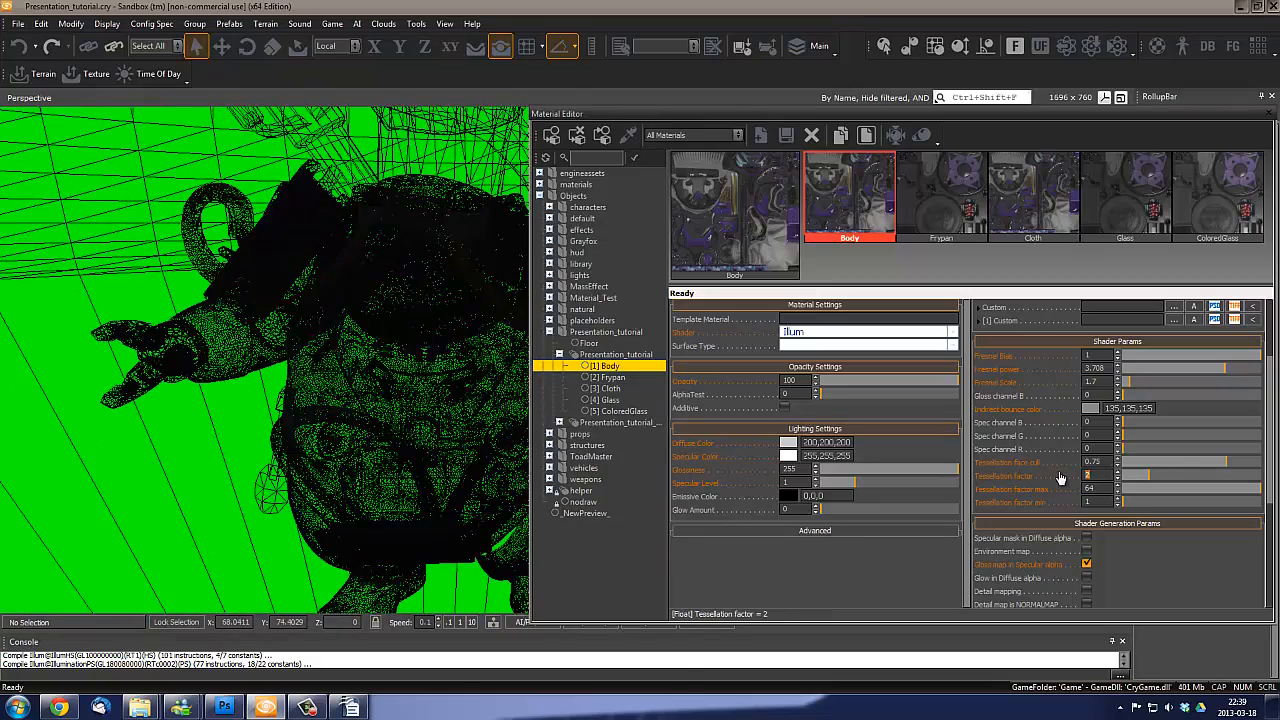
right_drag(421, 497, 387, 488)
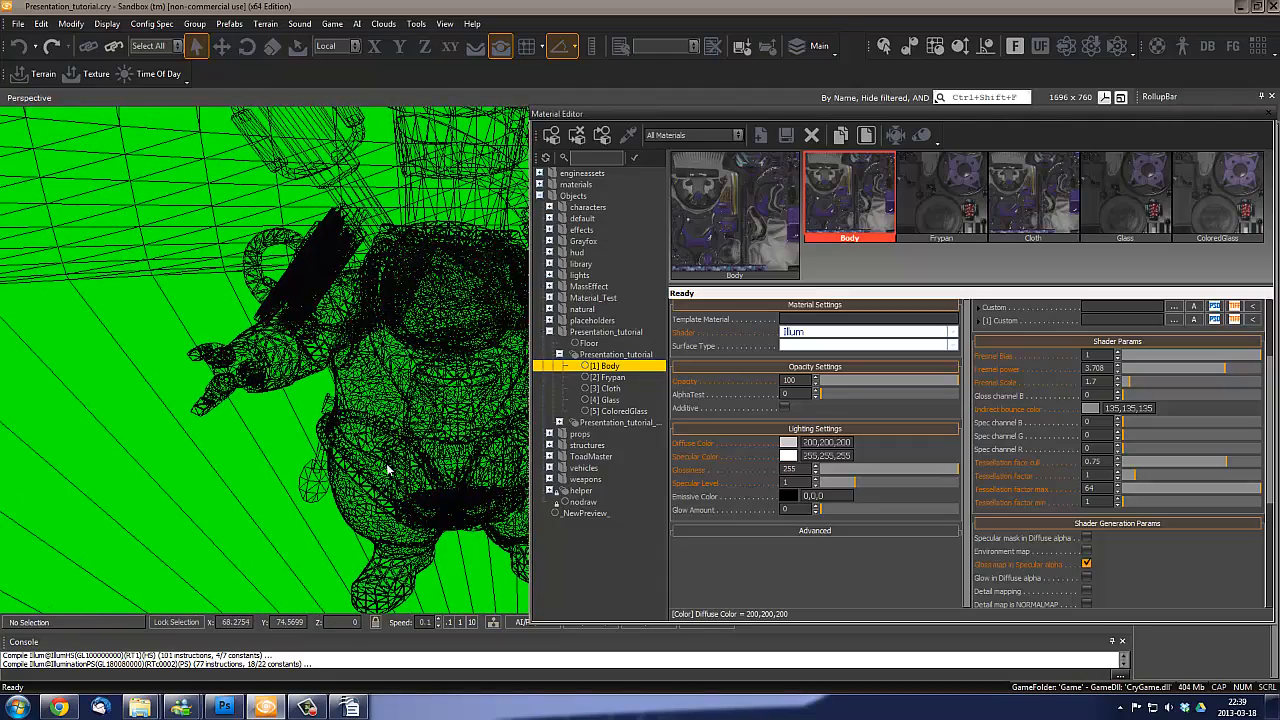
right_drag(397, 478, 254, 336)
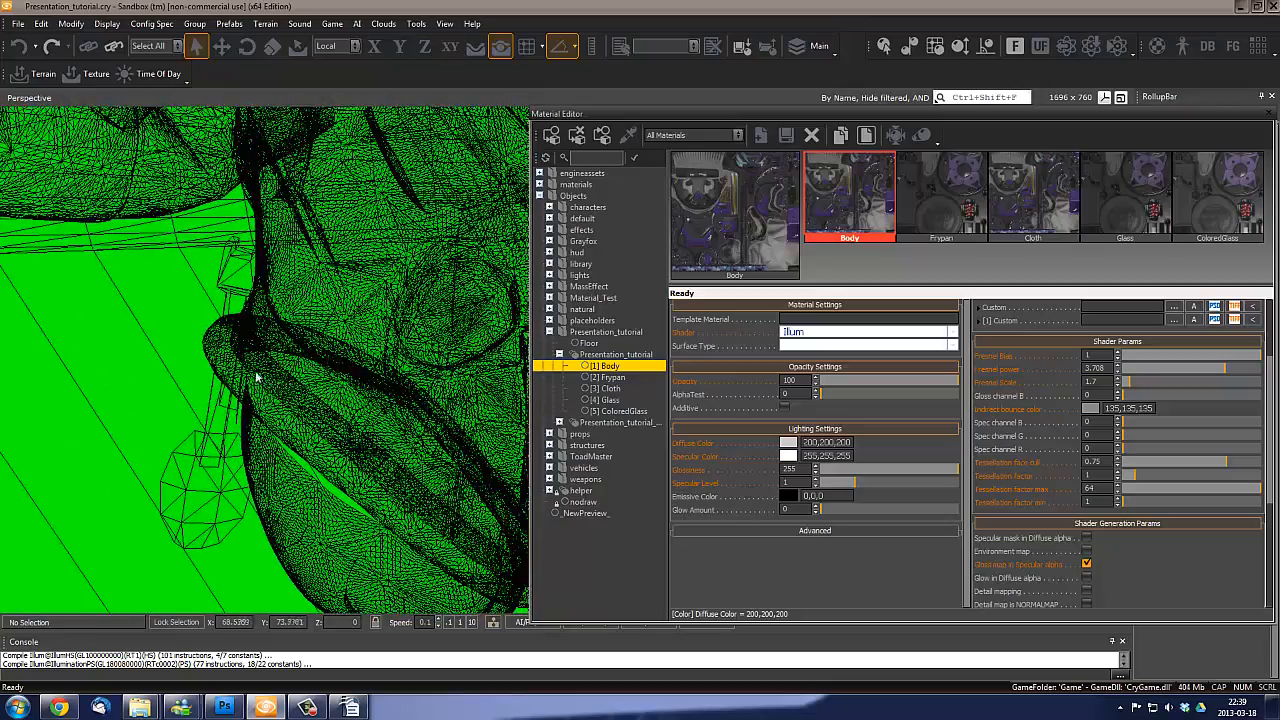
right_drag(411, 444, 417, 440)
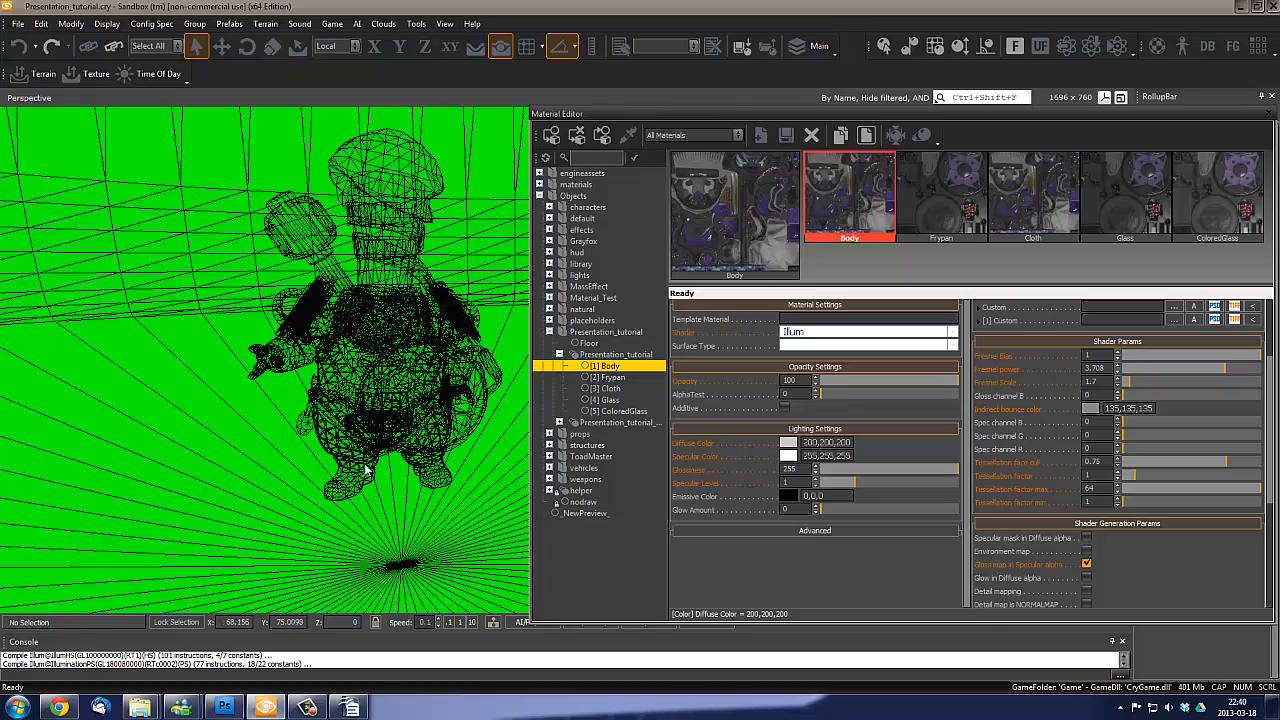
right_drag(328, 451, 366, 408)
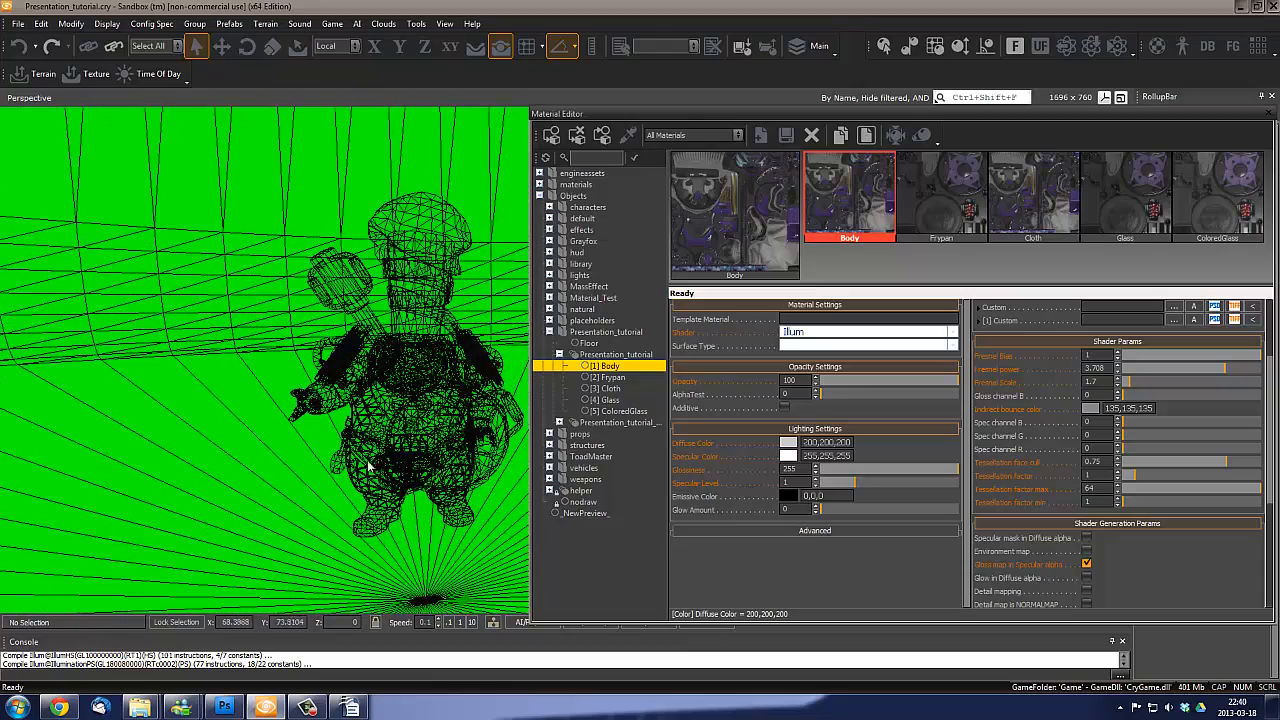
right_drag(369, 461, 369, 465)
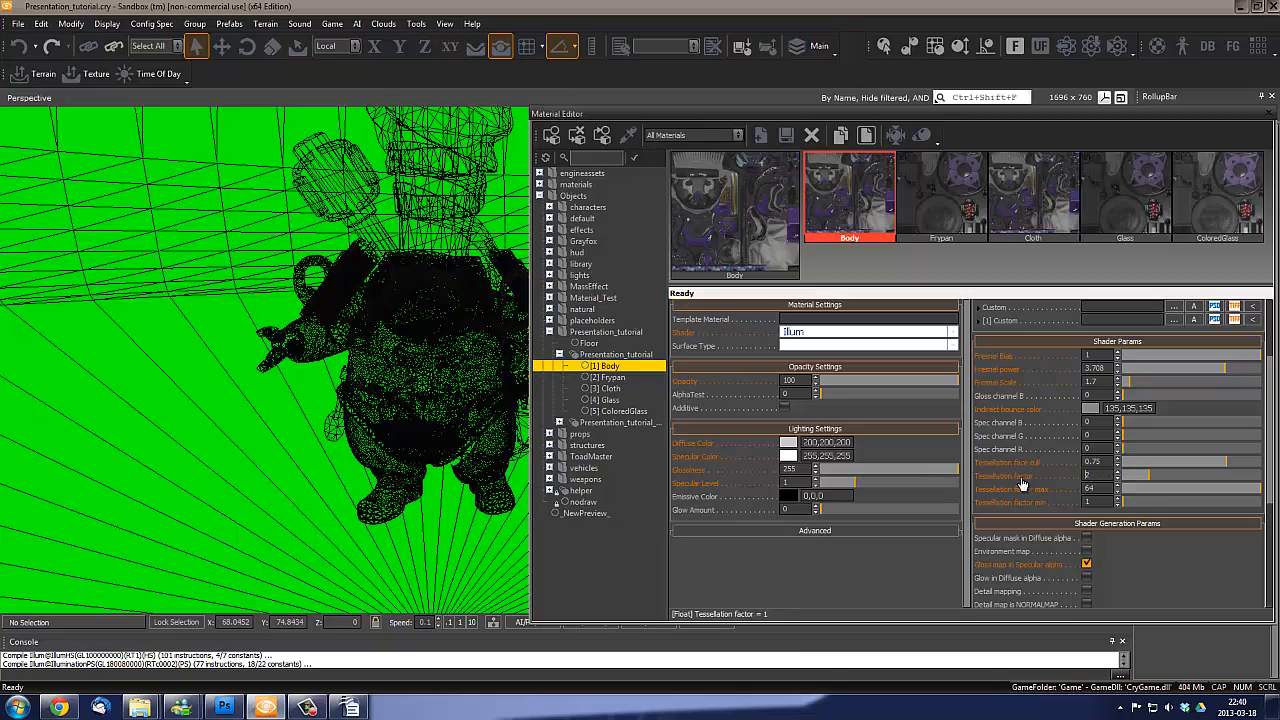
Set the Body material's tessellation factor to 2 and turn off the viewport's wireframe display to view the shaded character
right_drag(400, 472, 395, 474)
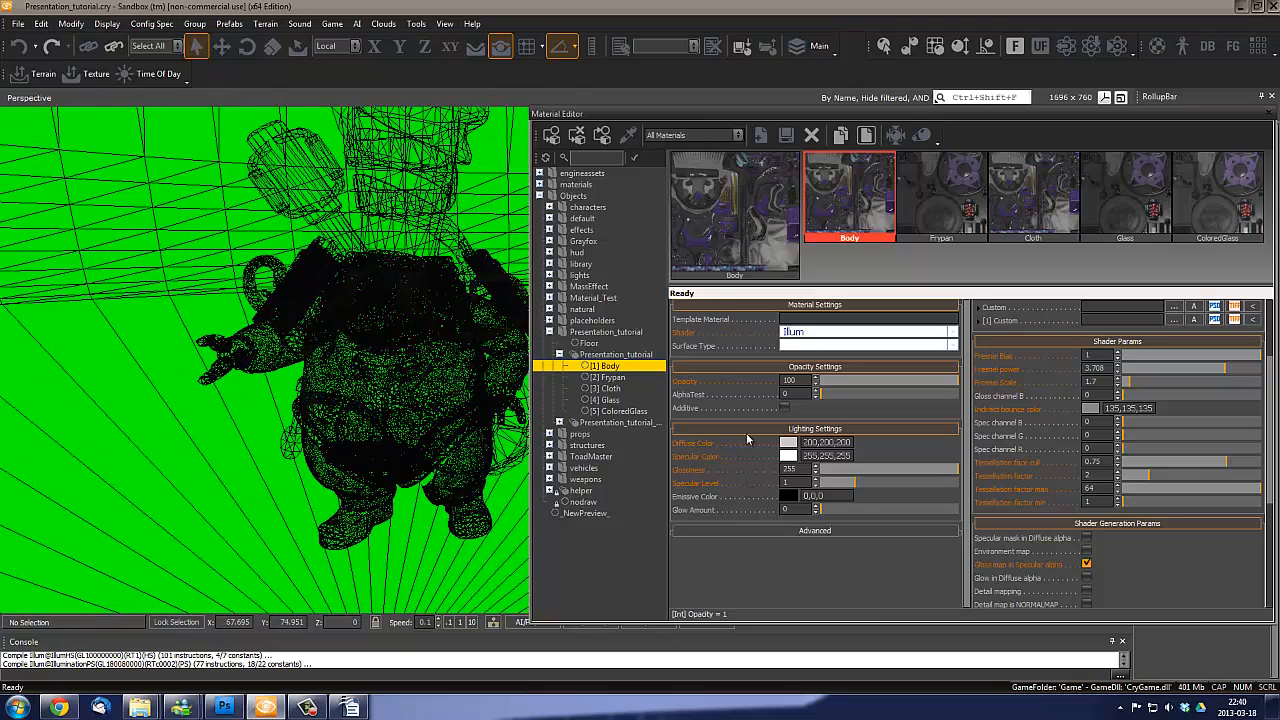
click(33, 98)
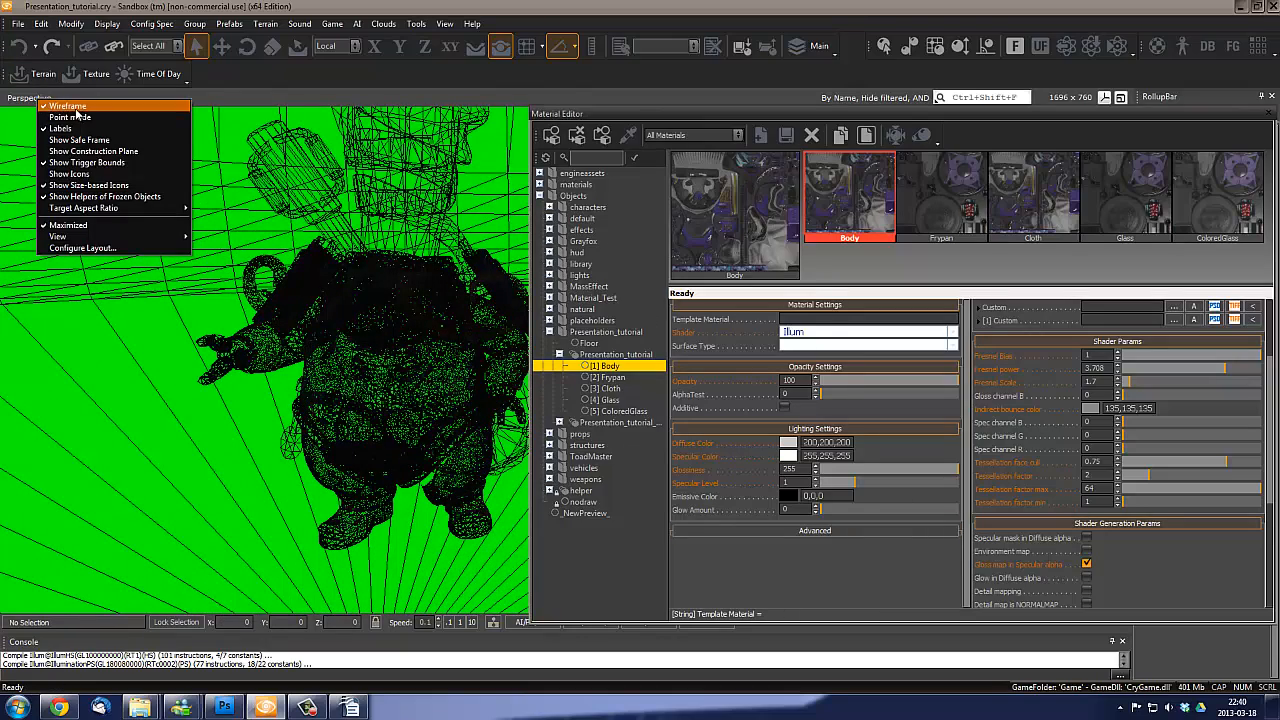
click(72, 106)
mouse_move(390, 448)
right_down()
mouse_move(384, 429)
mouse_move(262, 459)
mouse_move(286, 433)
mouse_move(344, 460)
right_up()
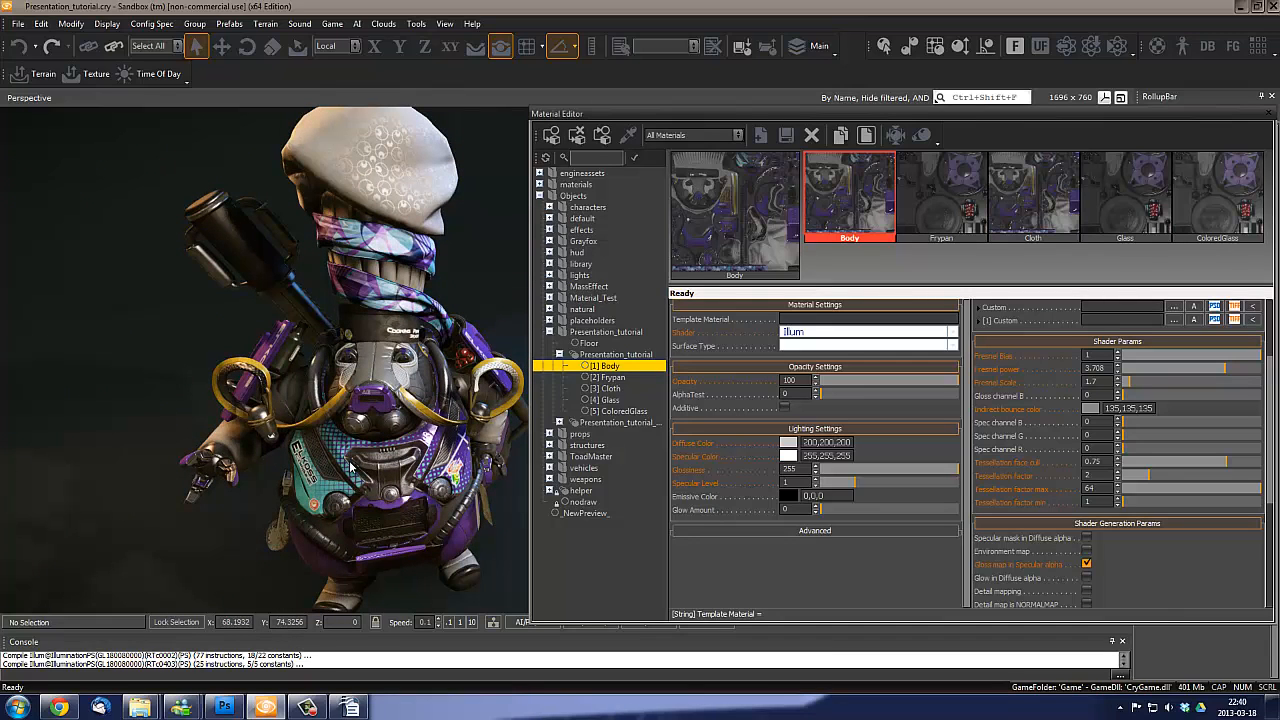
right_drag(362, 468, 485, 535)
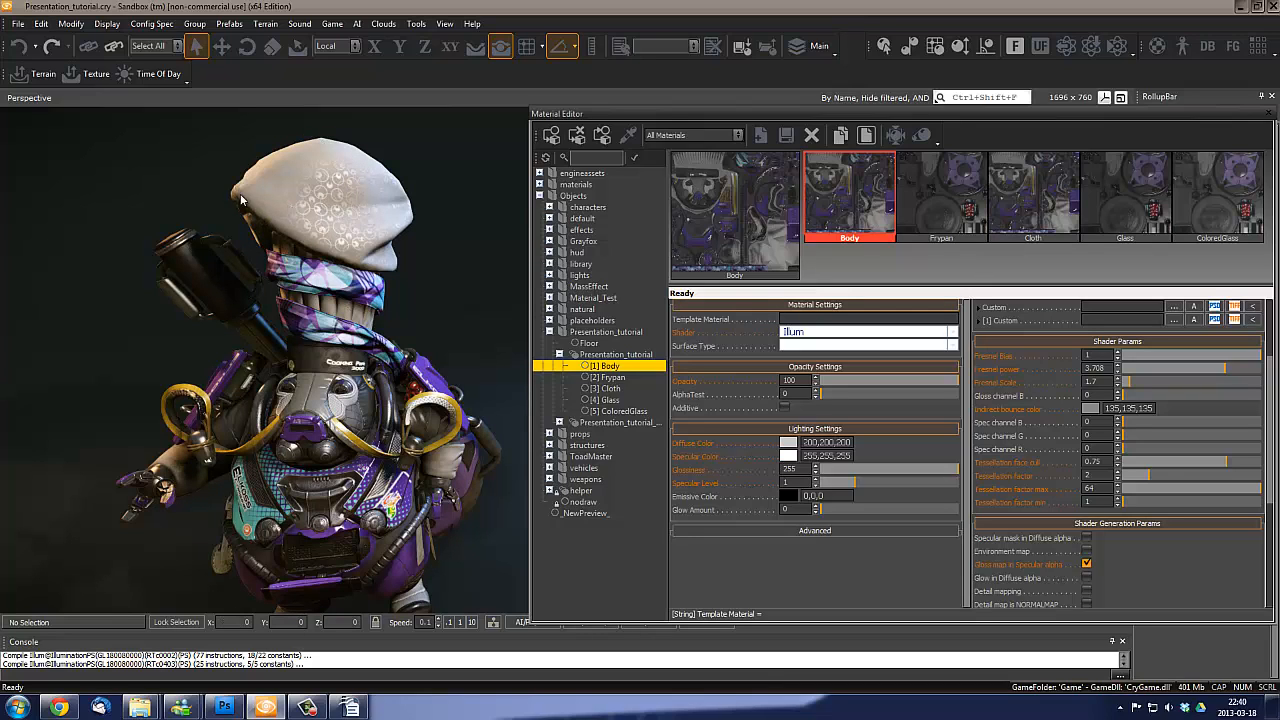
Enable PN triangles tessellation on the Cloth material and raise its tessellation factor to 2.563, checking the hat's surface
click(1051, 207)
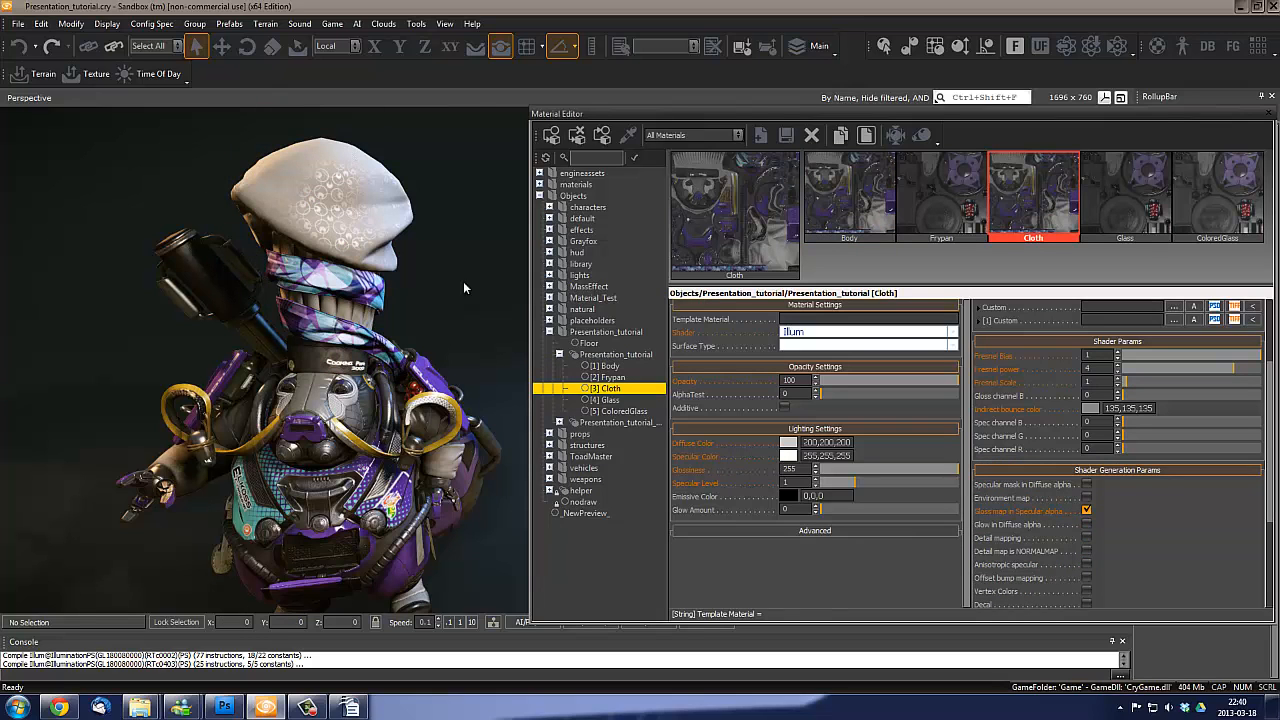
scroll(1073, 500, down, 3)
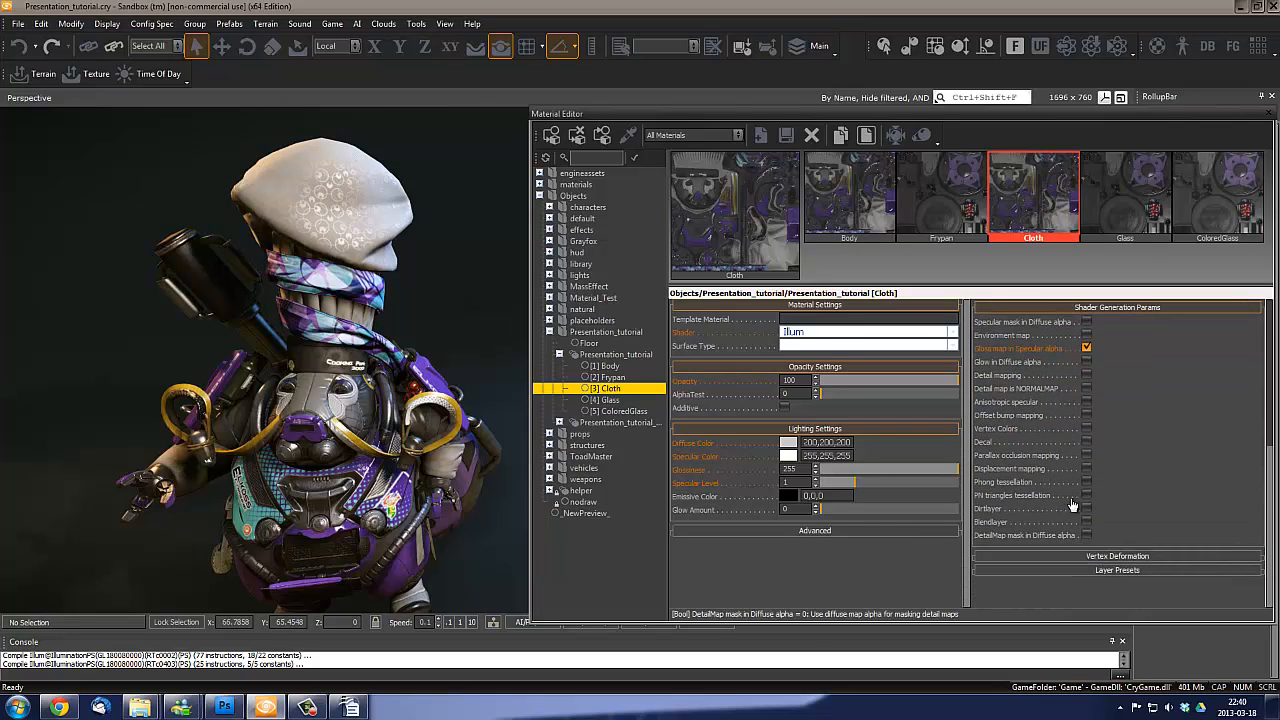
click(1086, 495)
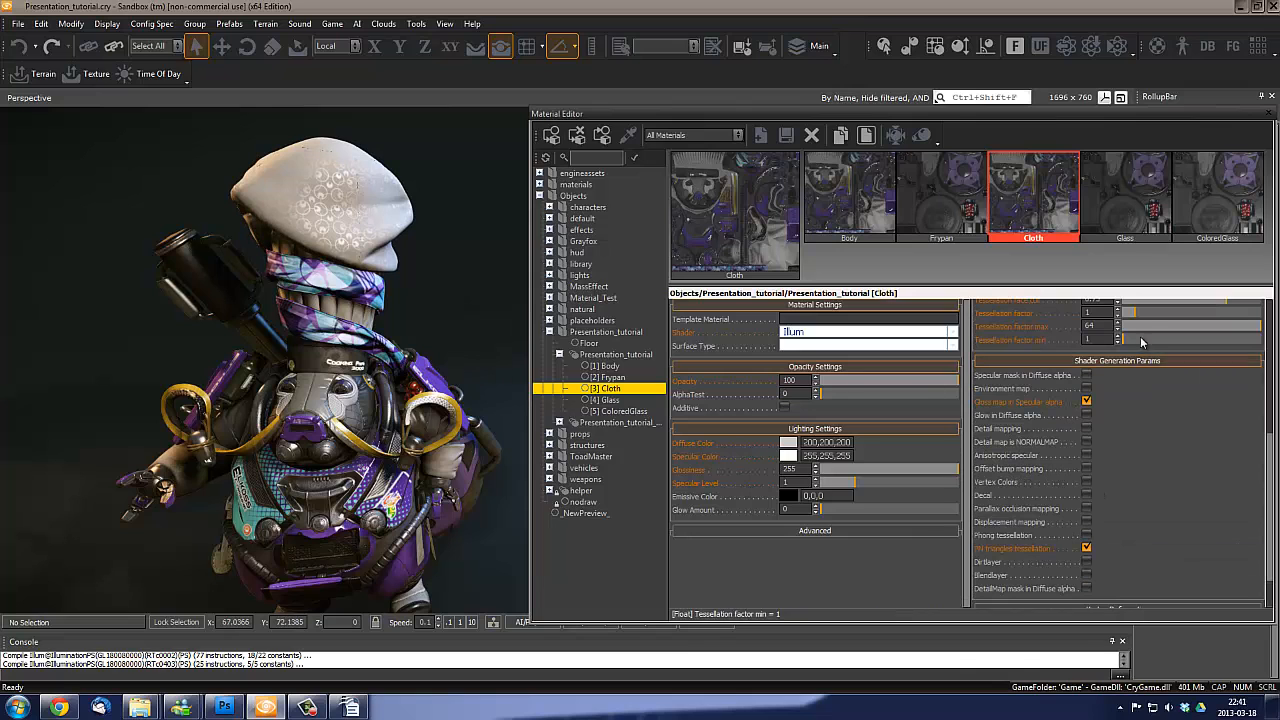
drag(1158, 316, 1161, 316)
scroll(325, 298, up, 5)
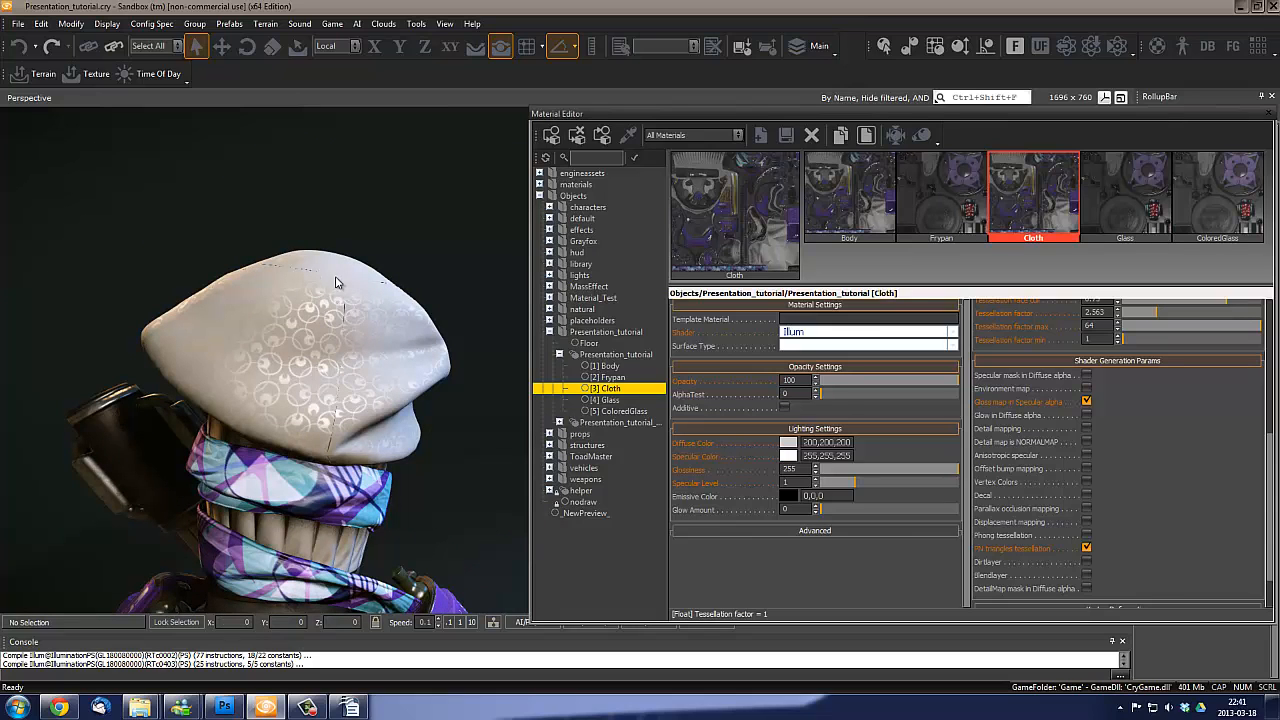
scroll(282, 320, down, 5)
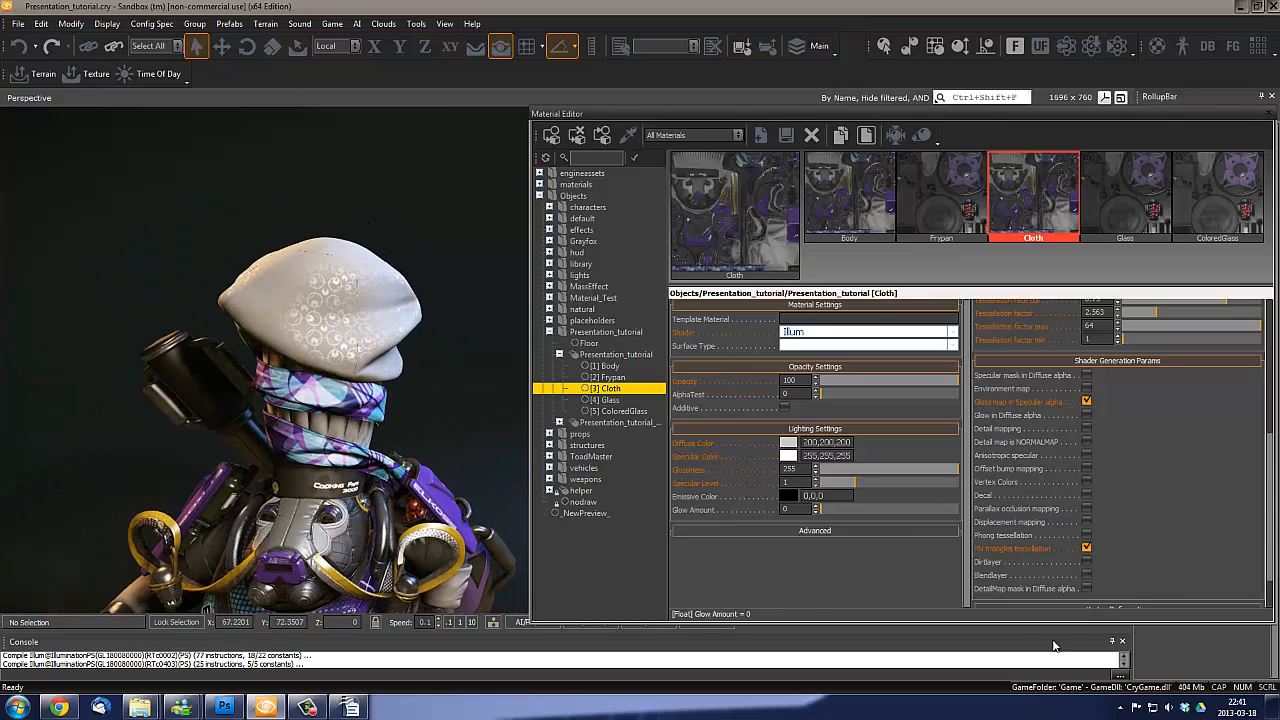
Turn off PN triangles tessellation on the Cloth material and view the whole character
click(1086, 548)
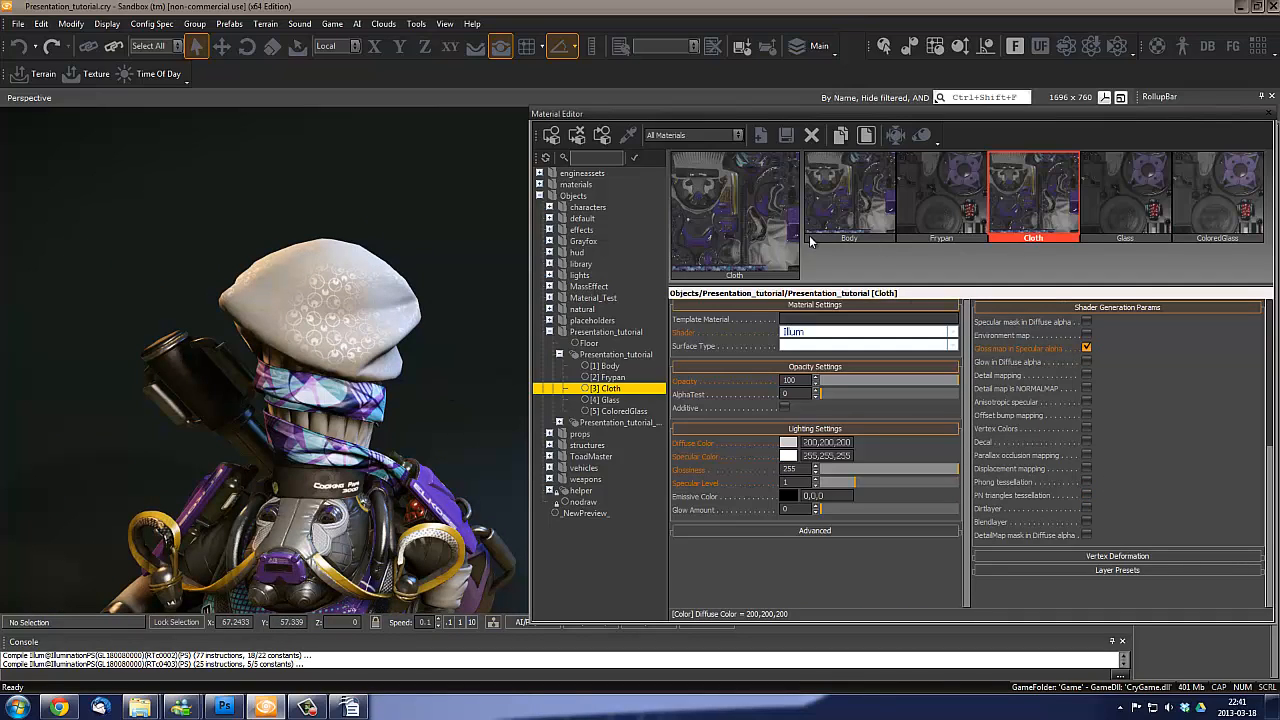
scroll(333, 397, up, 2)
alt+middle_drag(331, 396, 260, 393)
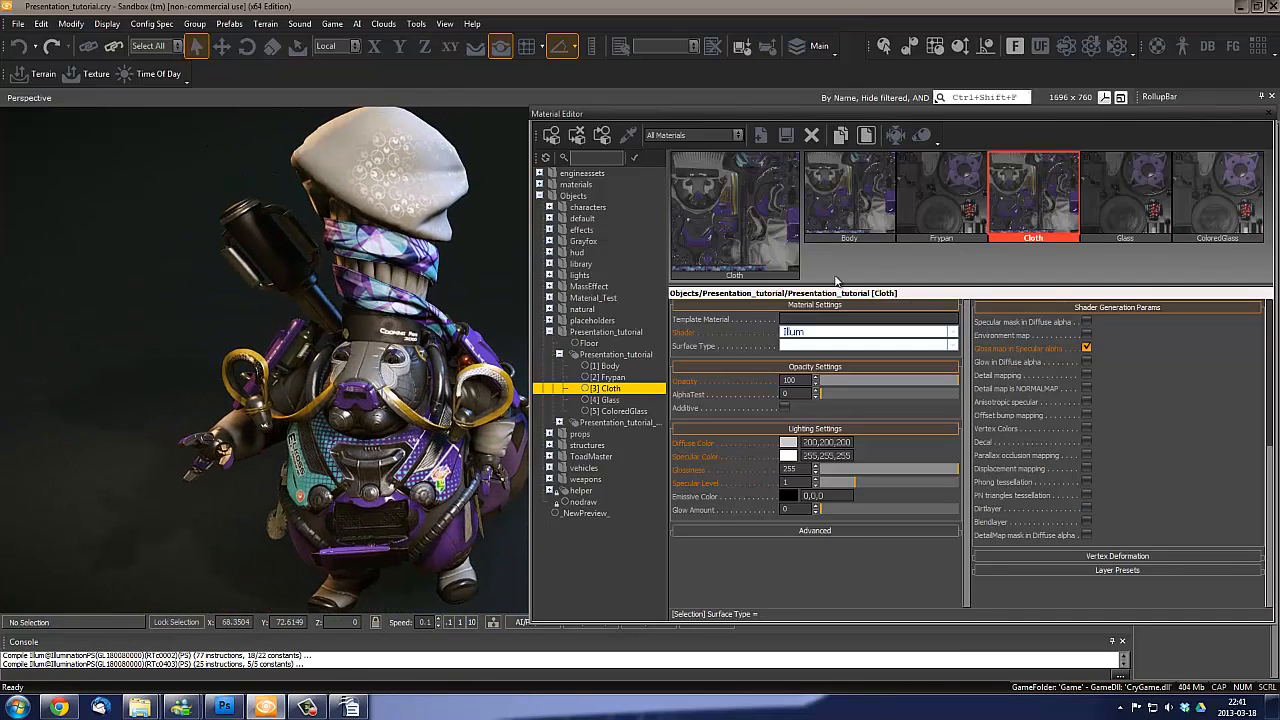
Turn off PN triangles tessellation on the Body material and show the purple plate at the character's lower front in wireframe
click(842, 222)
alt+middle_drag(522, 316, 390, 397)
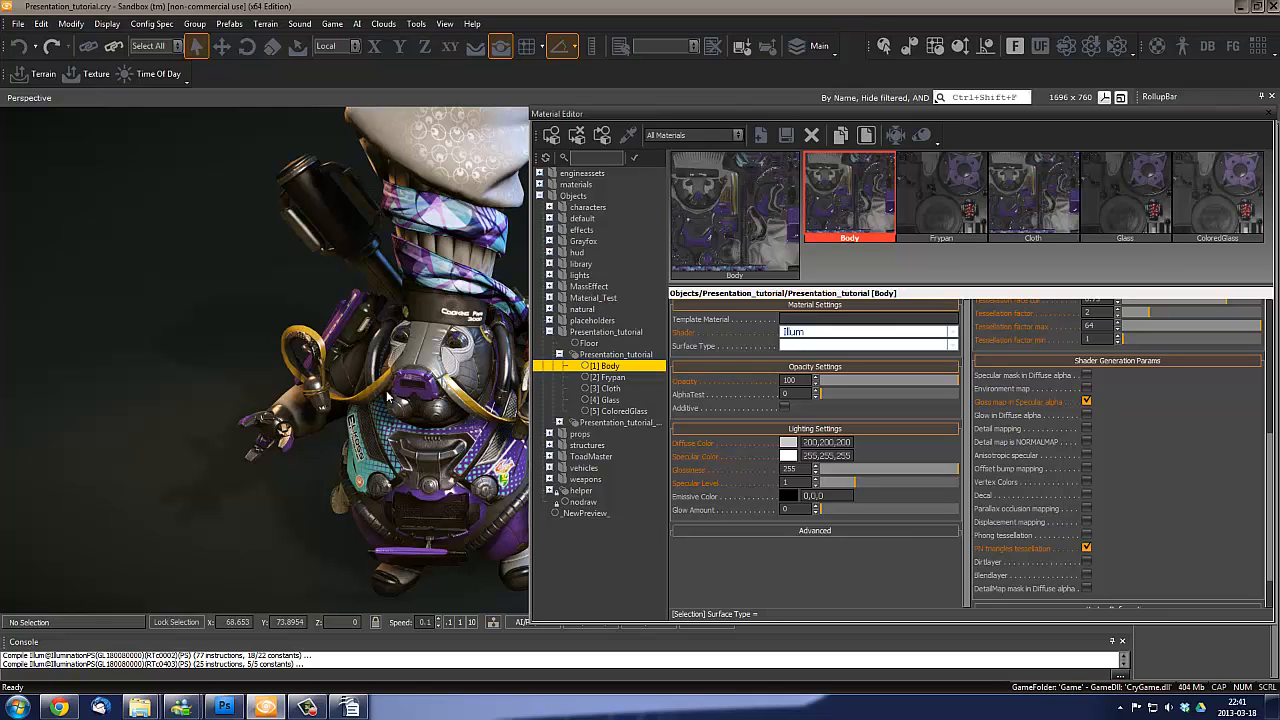
alt+middle_drag(388, 396, 318, 298)
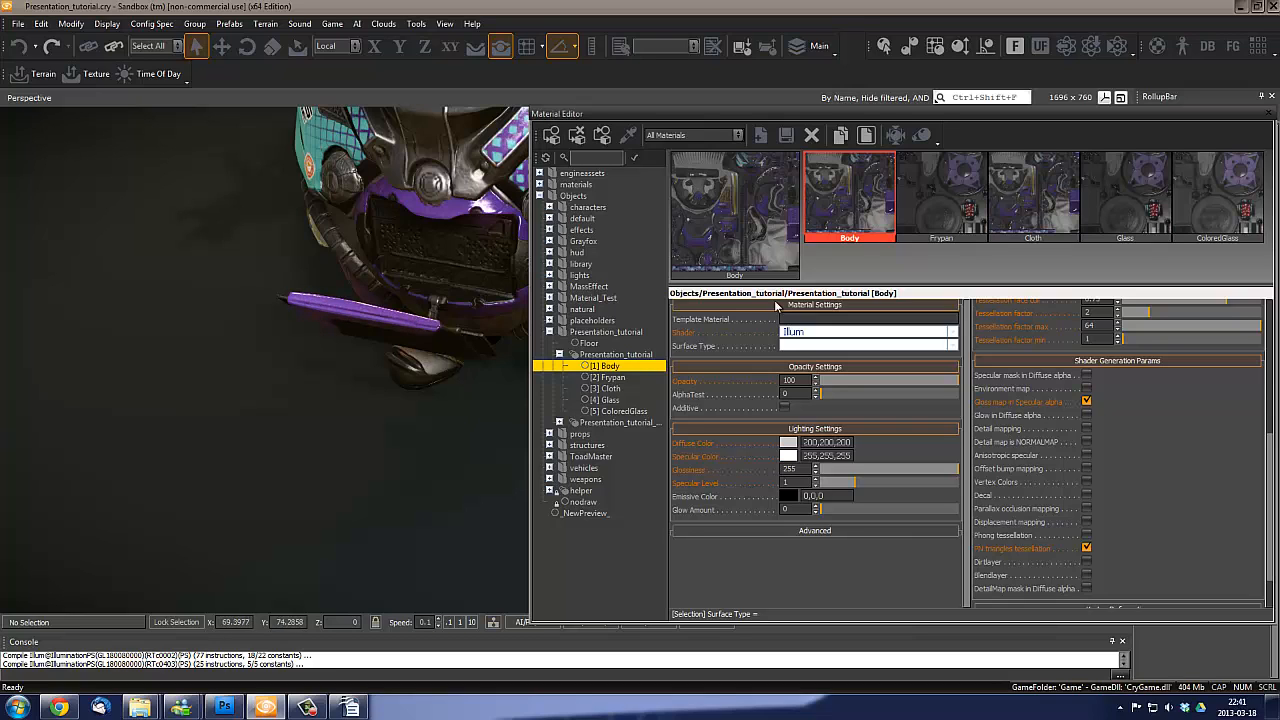
right_click(17, 100)
click(52, 109)
scroll(415, 250, up, 3)
middle_drag(415, 250, 406, 254)
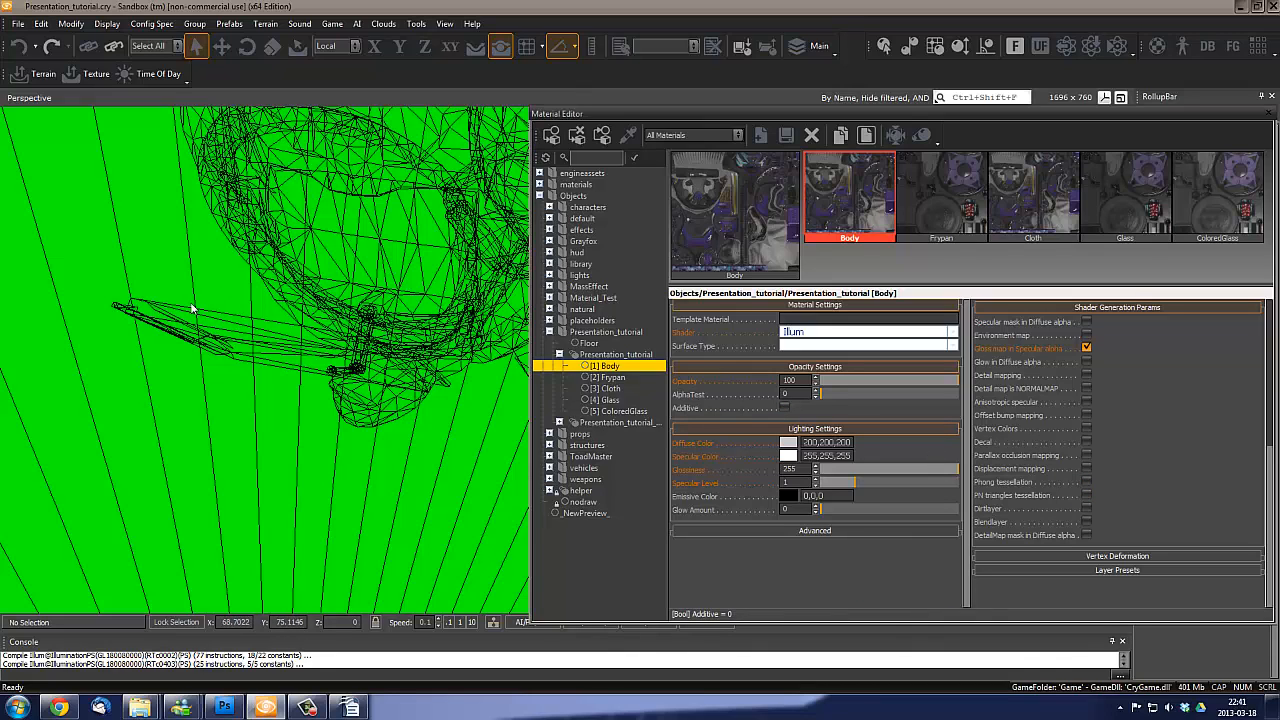
mouse_move(247, 322)
right_down()
mouse_move(217, 300)
mouse_move(324, 355)
mouse_move(246, 344)
right_up()
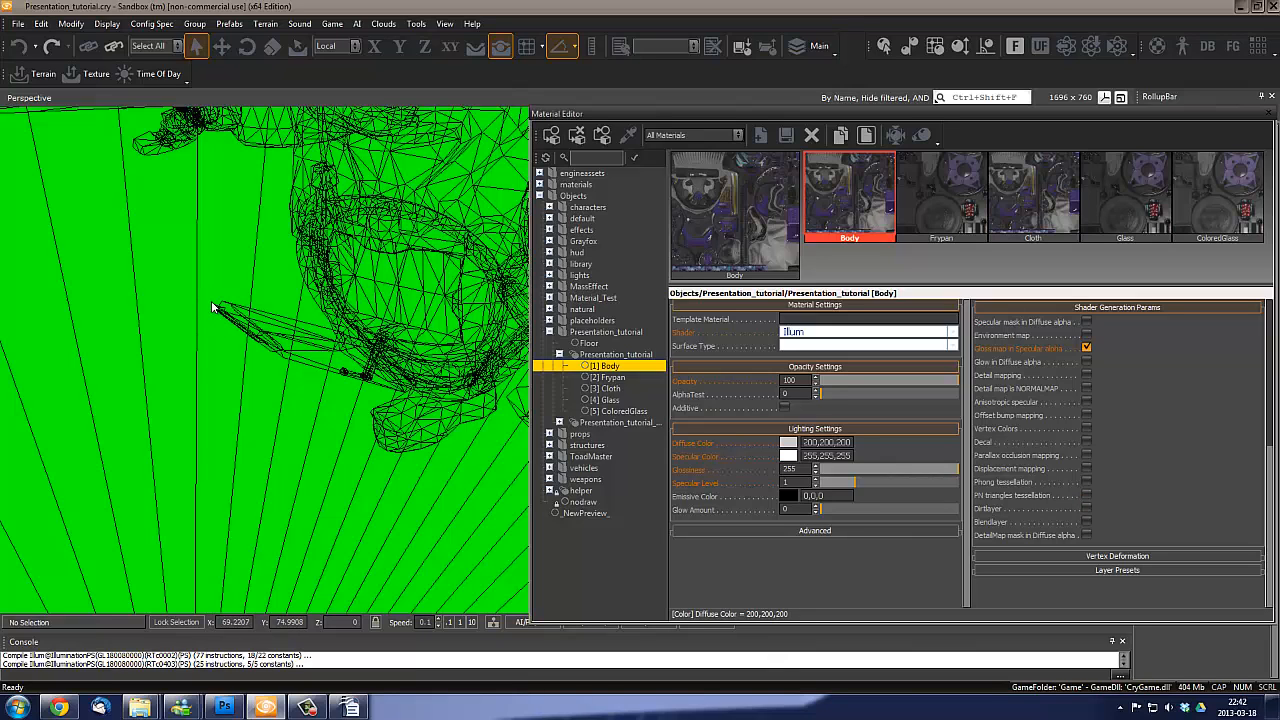
Enable PN triangles tessellation on the Body material, turn off the wireframe display and inspect the purple plate's edge
click(1086, 495)
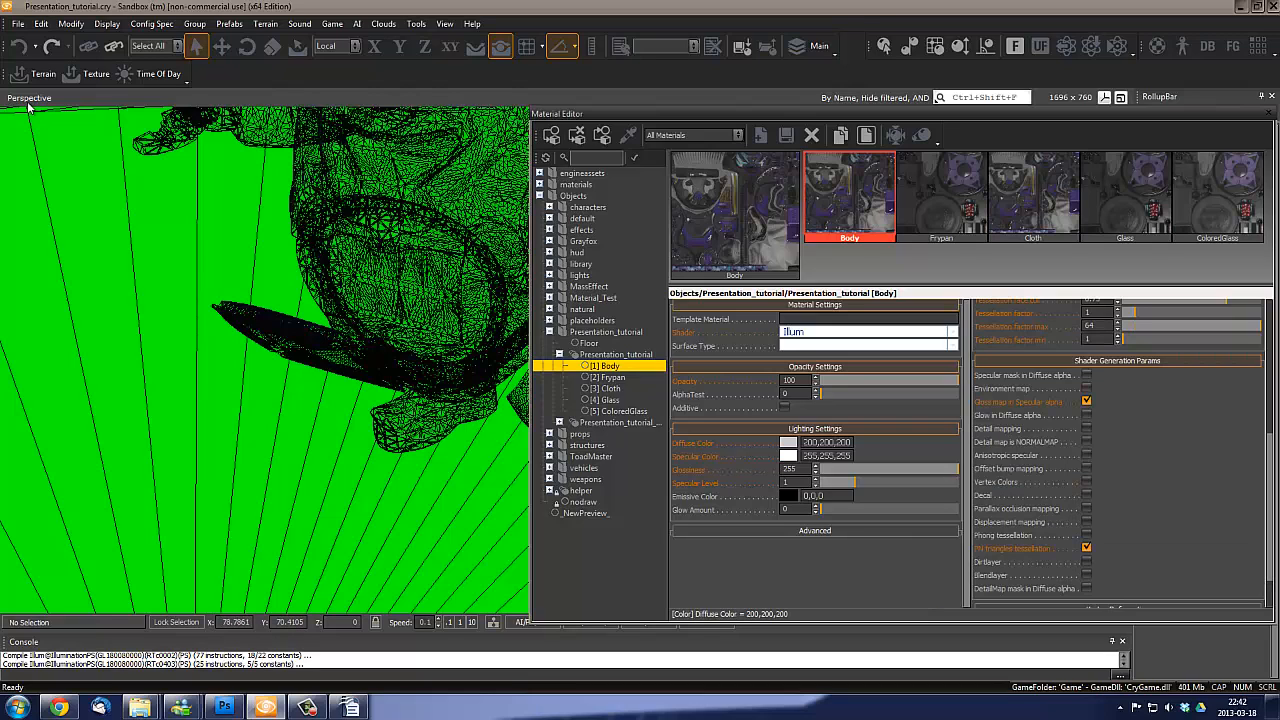
click(31, 101)
click(72, 109)
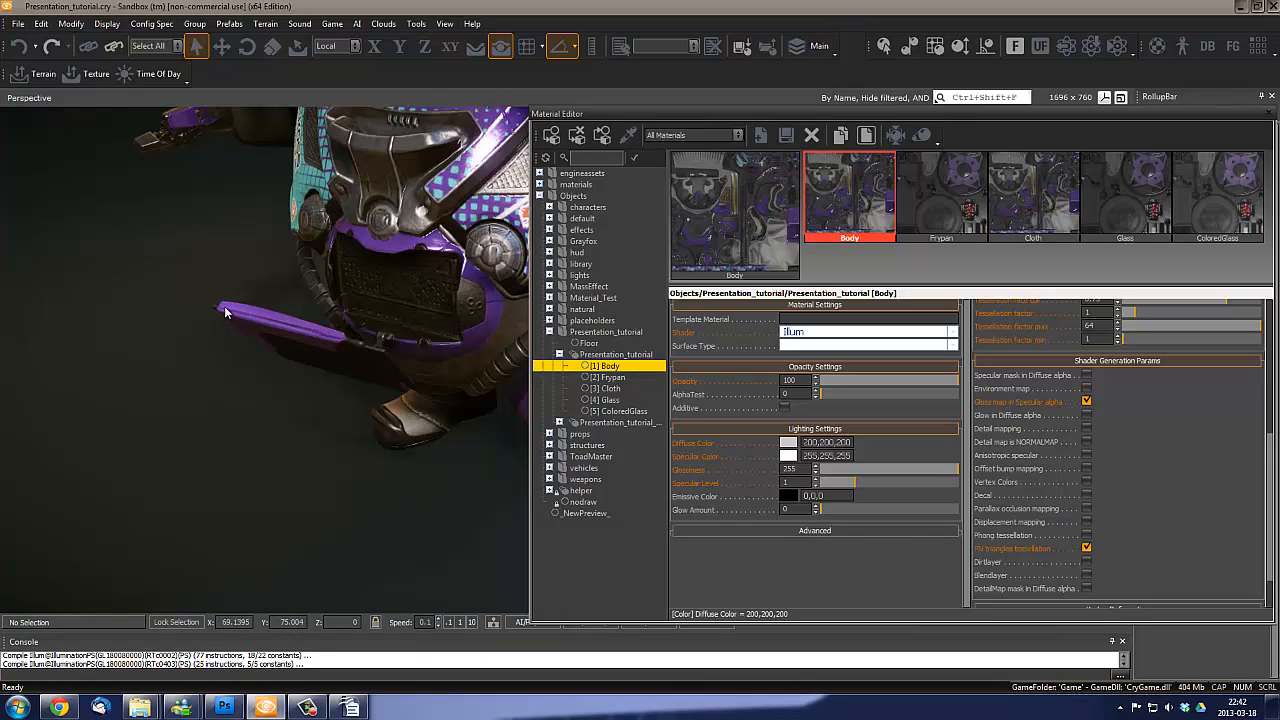
right_drag(292, 291, 292, 291)
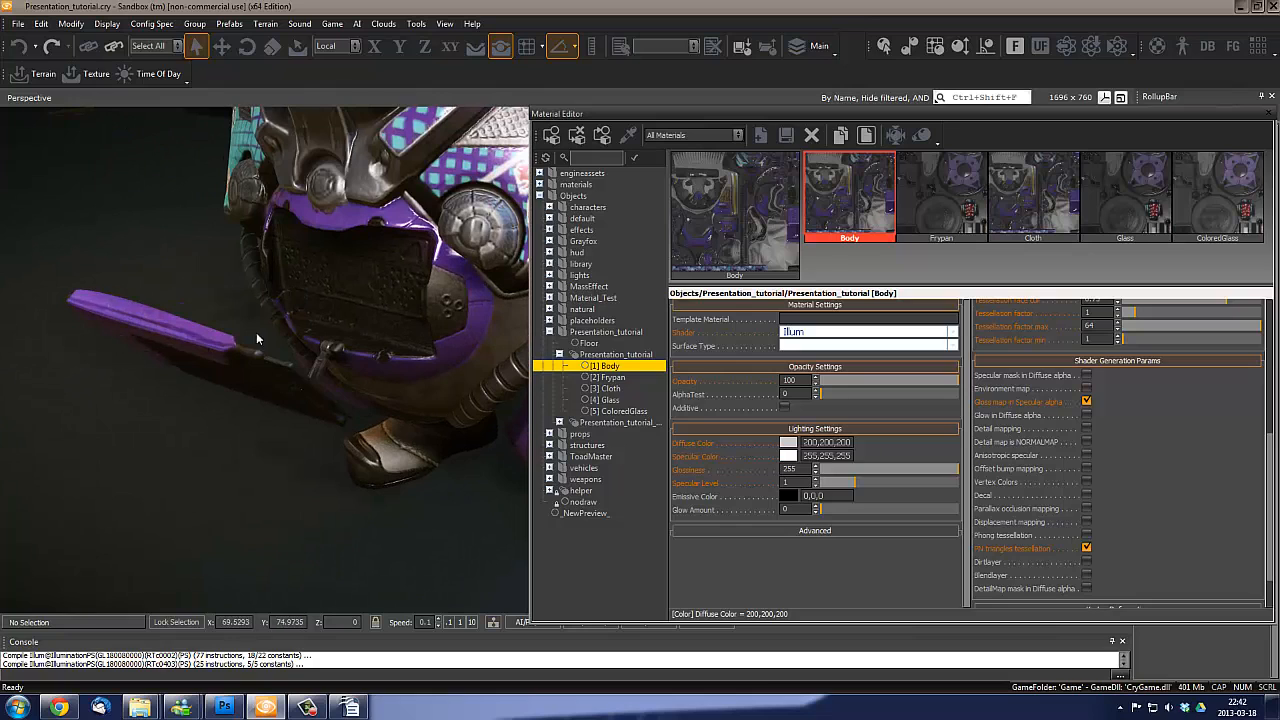
View the whole character and show the Frypan material's shader parameters
mouse_move(256, 332)
right_down()
mouse_move(233, 320)
mouse_move(268, 330)
mouse_move(234, 337)
right_up()
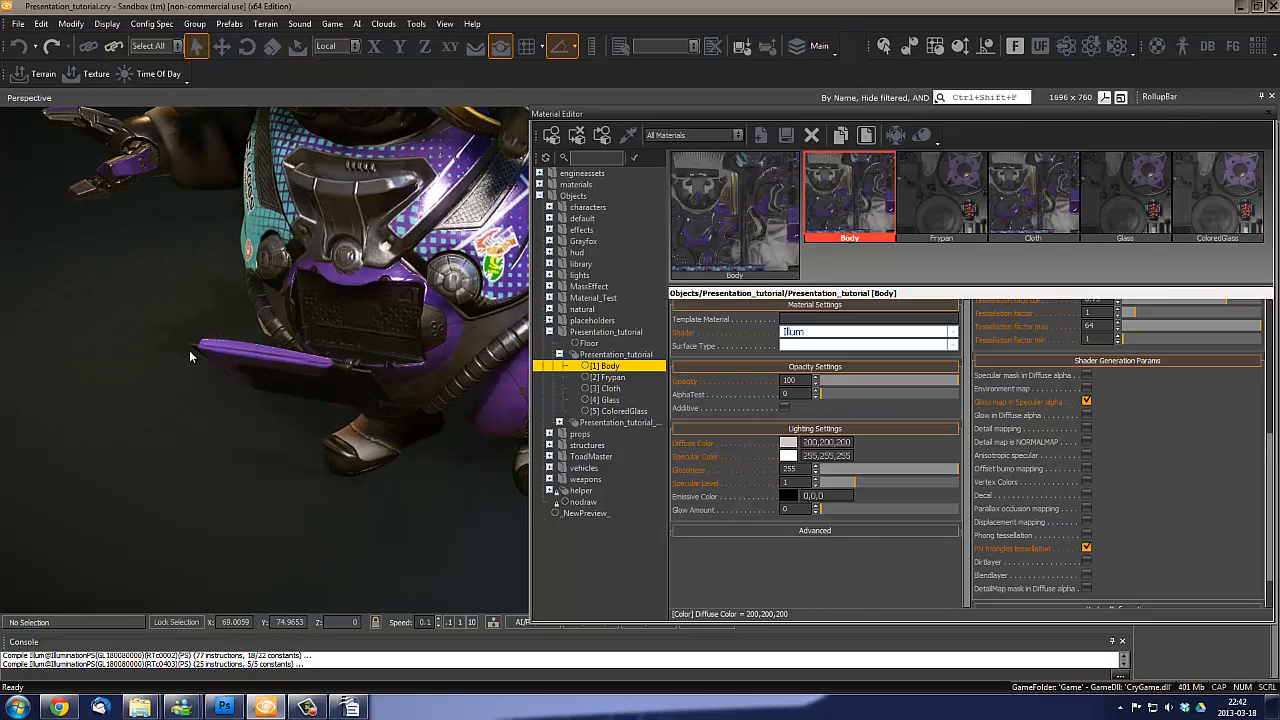
right_drag(314, 358, 368, 494)
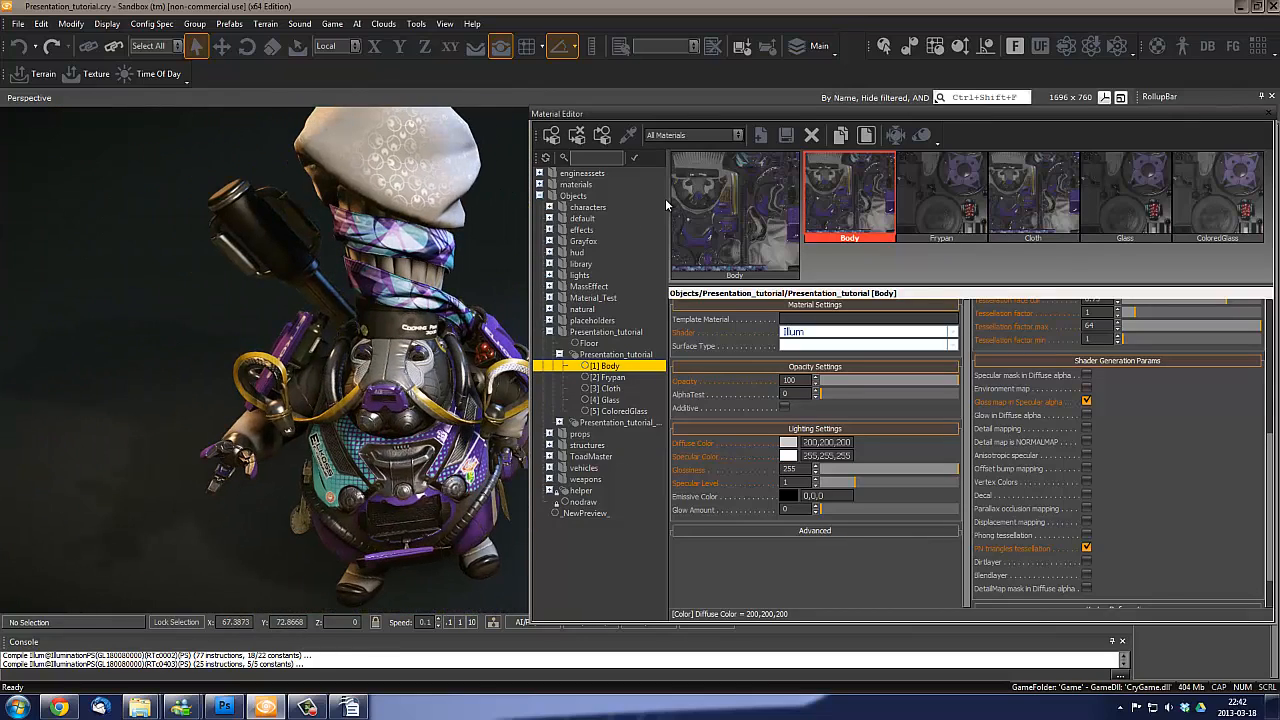
scroll(1272, 481, up, 5)
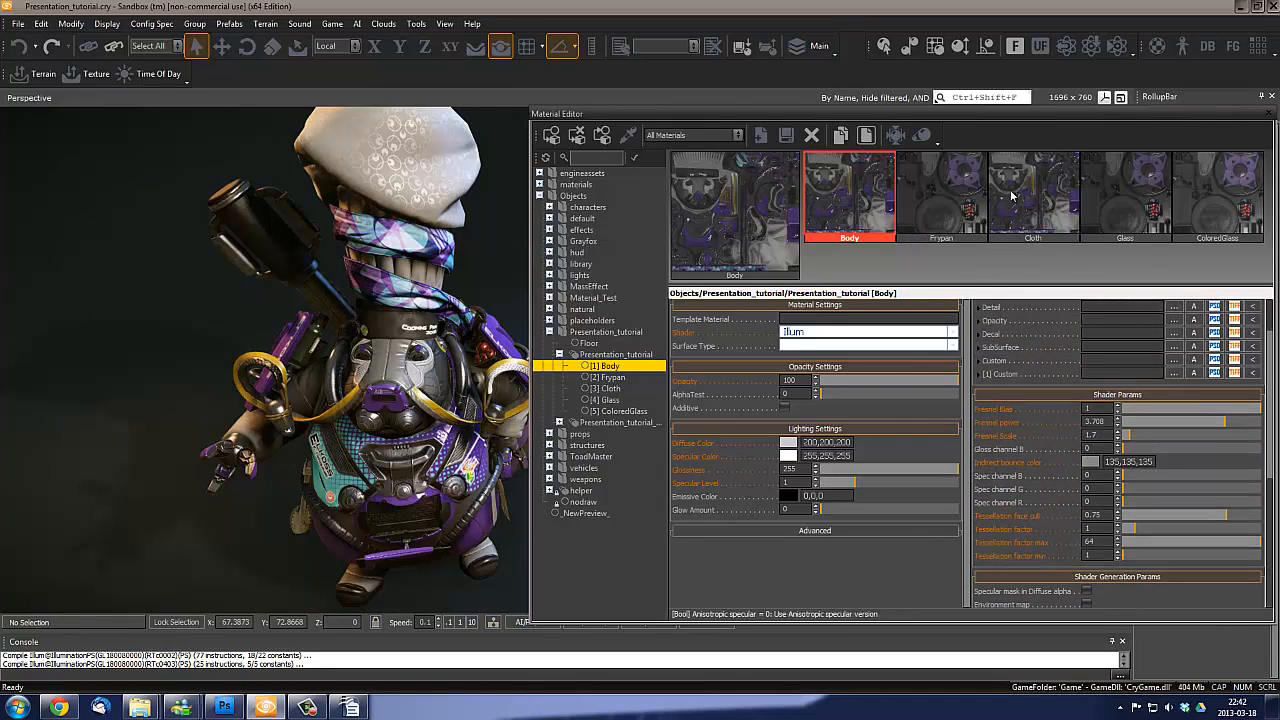
click(925, 212)
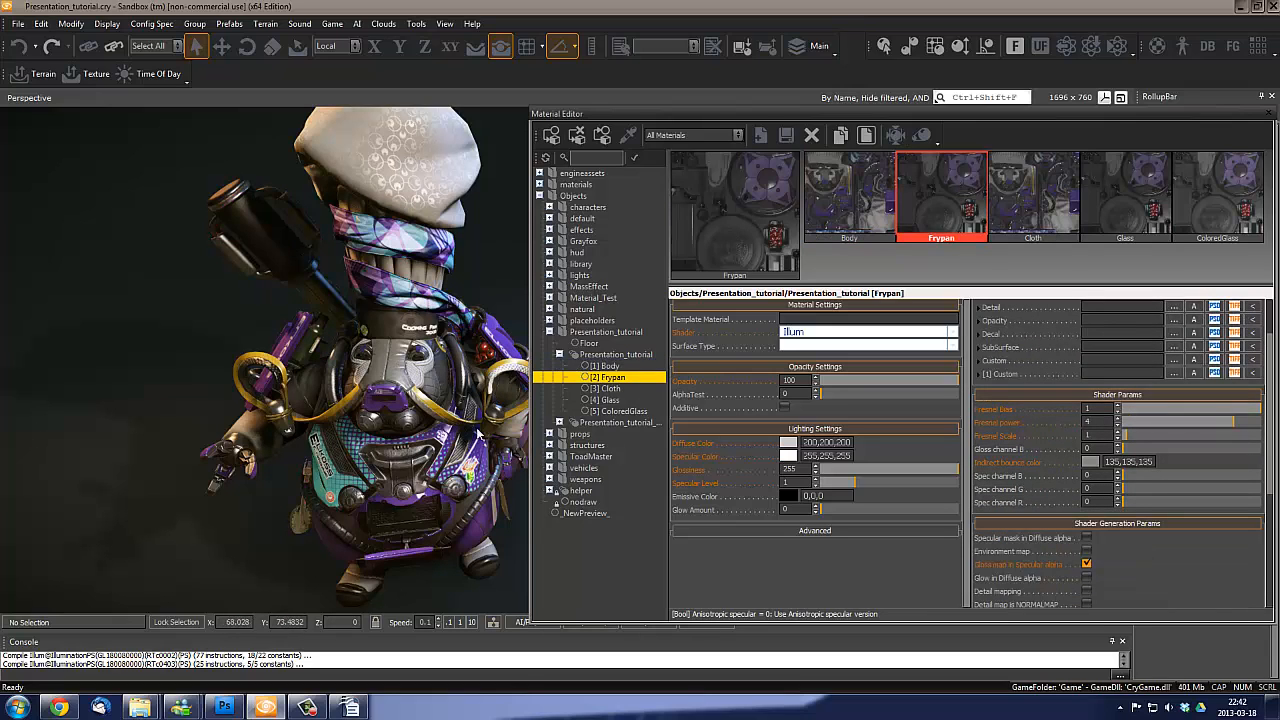
middle_drag(414, 387, 470, 345)
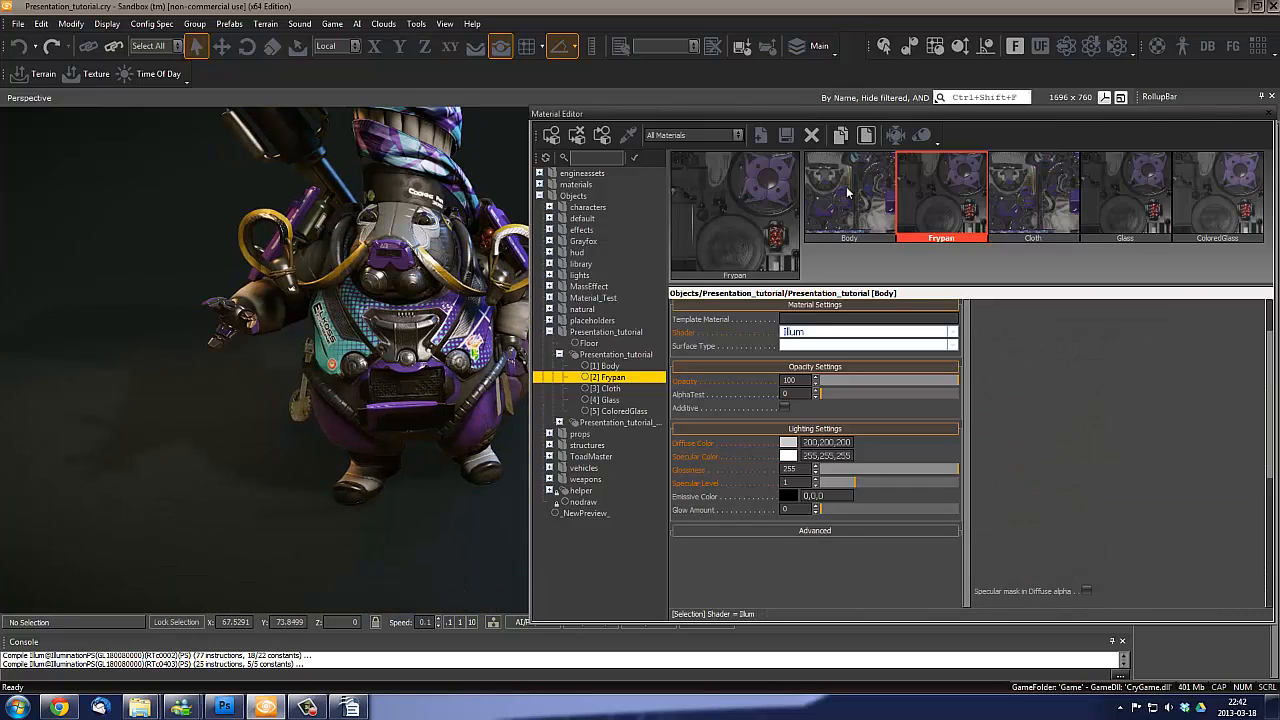
Copy the Body material's Fresnel power of 3.708 and Fresnel scale of 1.7 to the Frypan material
click(849, 200)
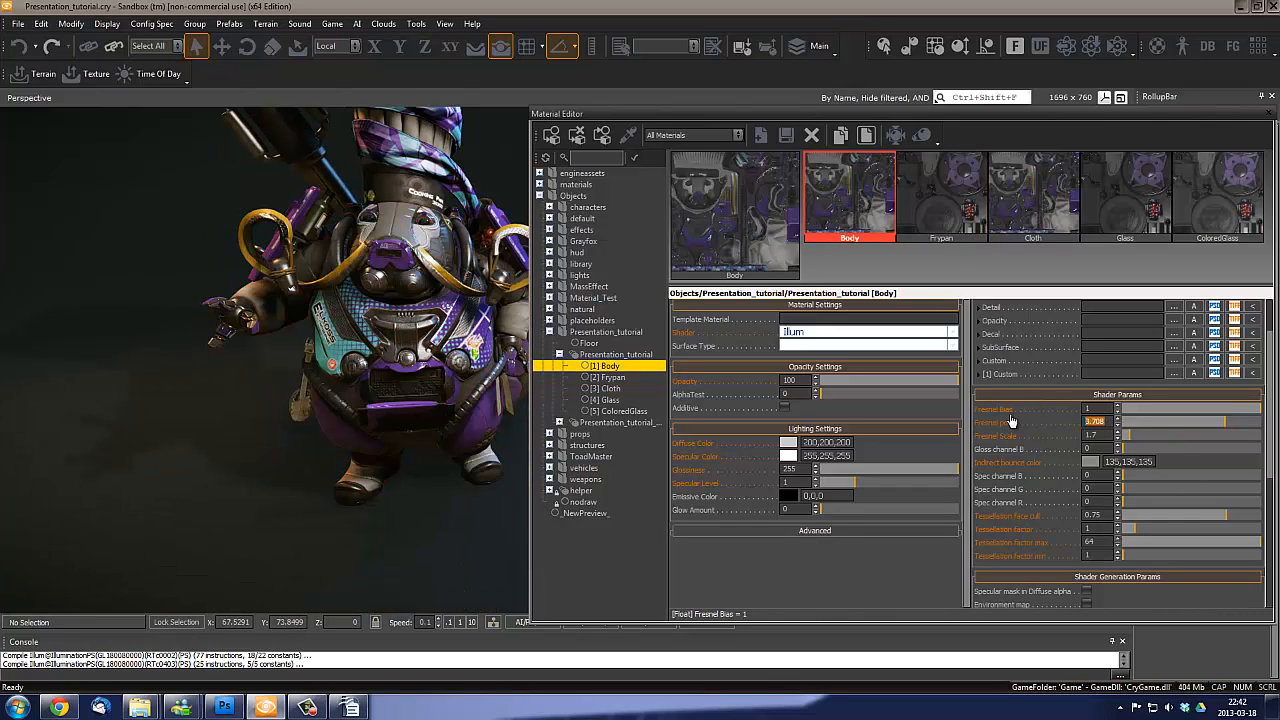
click(941, 185)
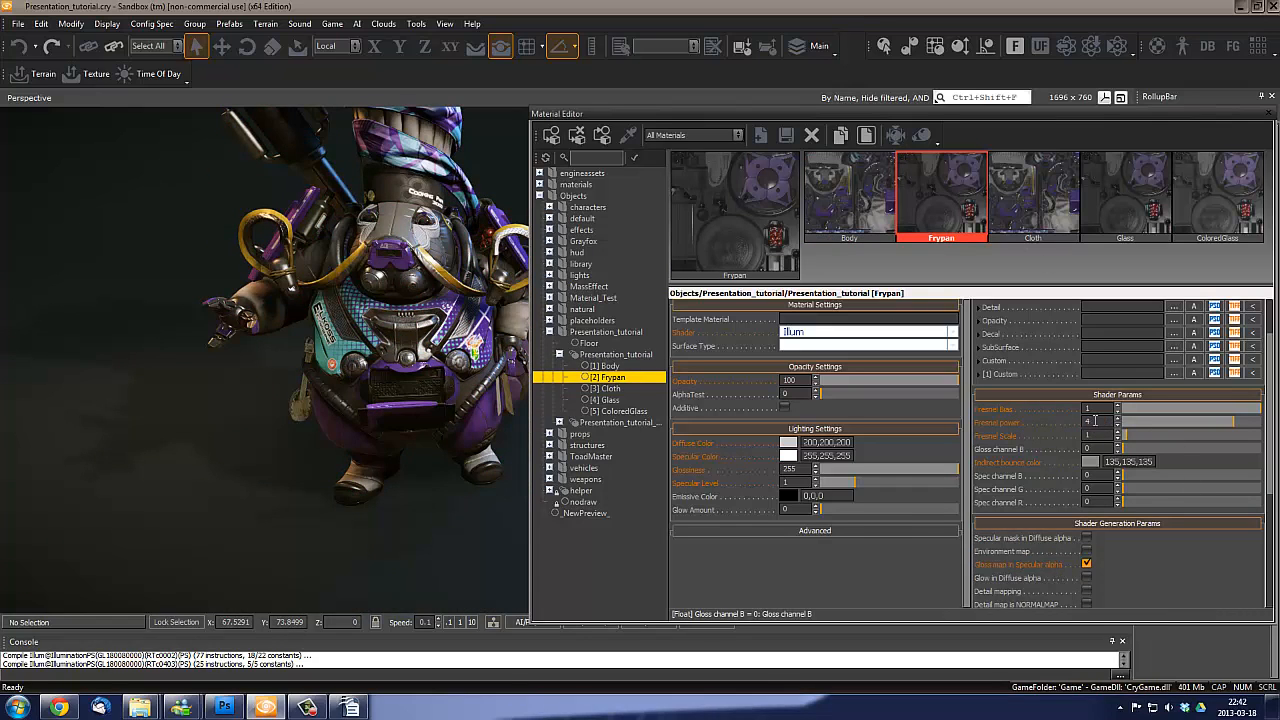
drag(1094, 421, 1030, 432)
text(3.708)
click(838, 200)
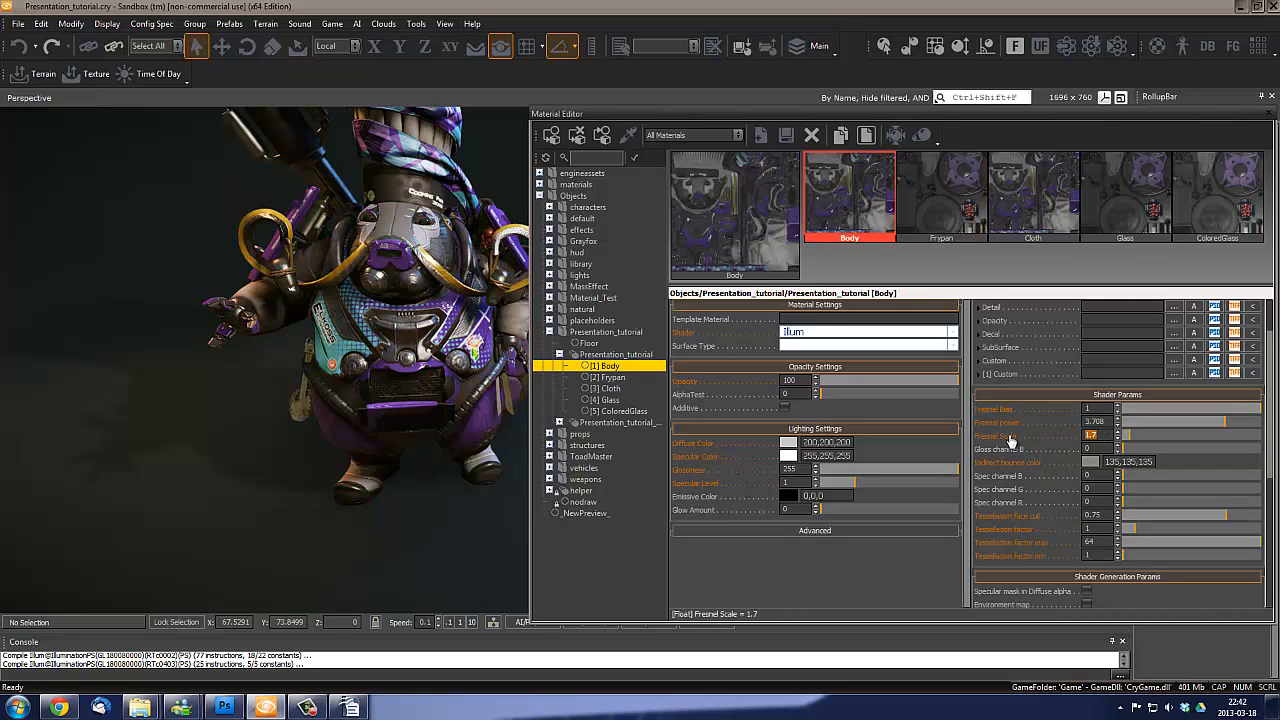
click(945, 190)
text(.7)
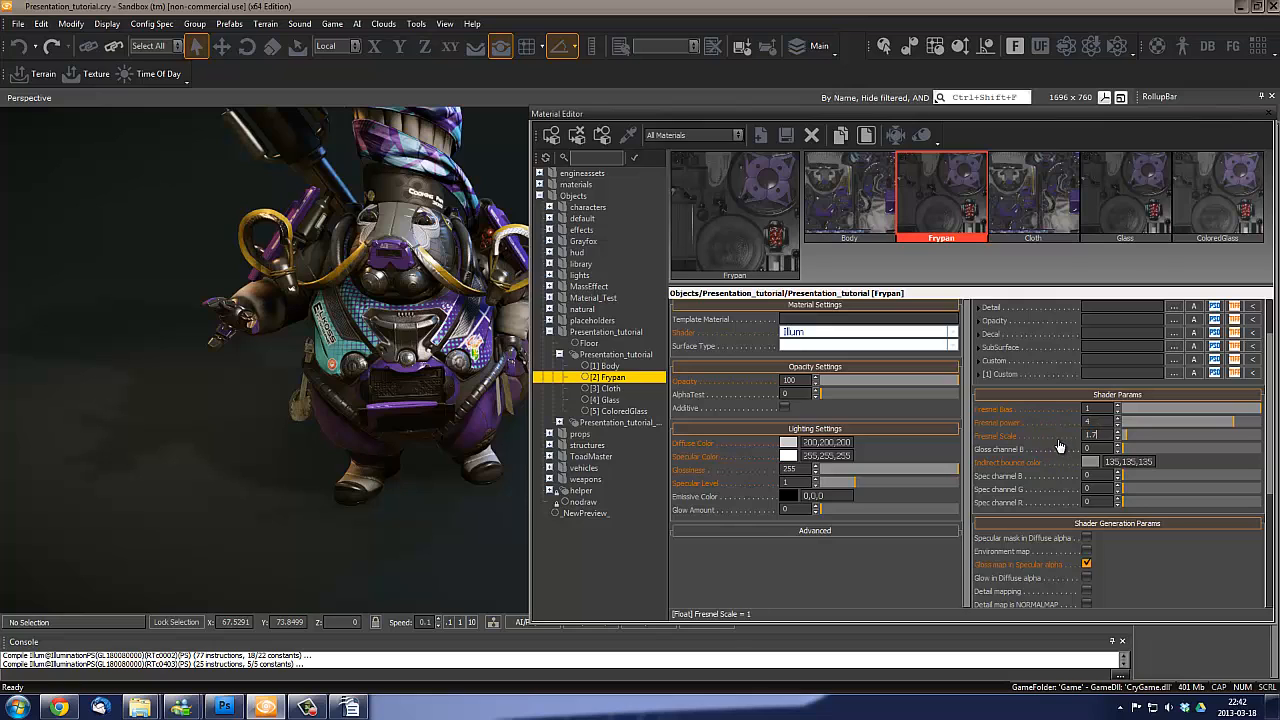
click(849, 197)
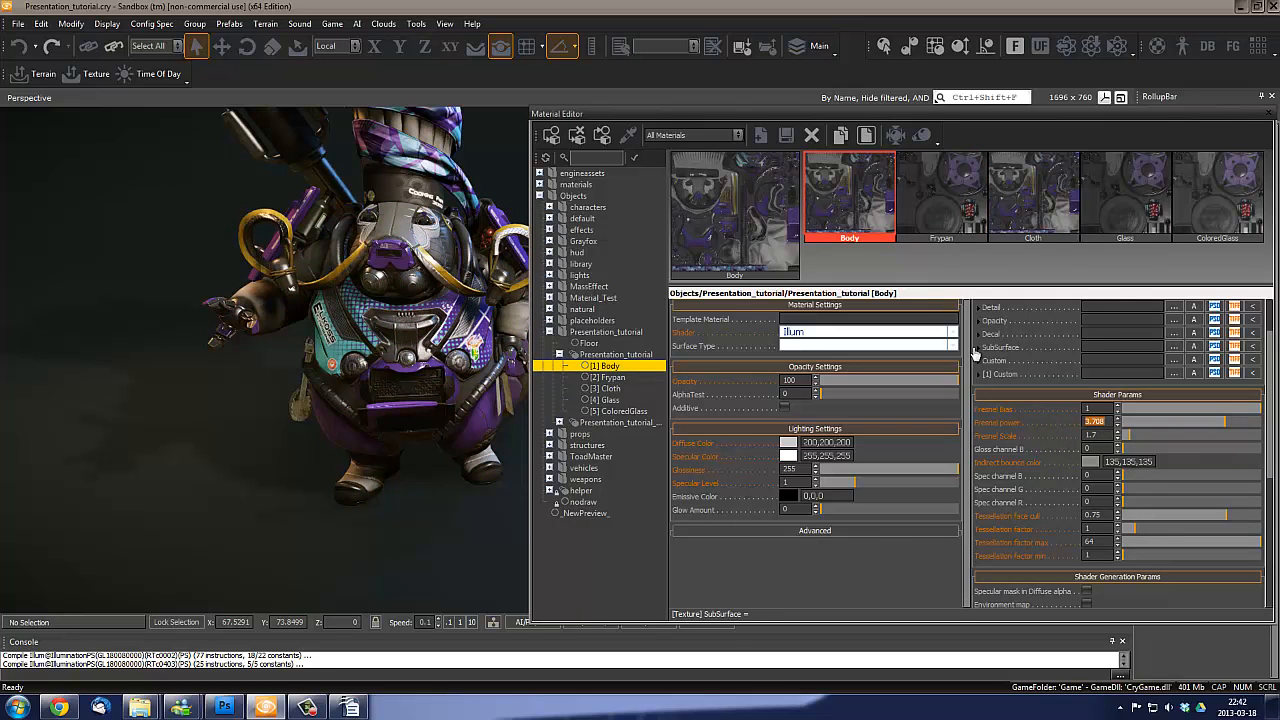
click(943, 198)
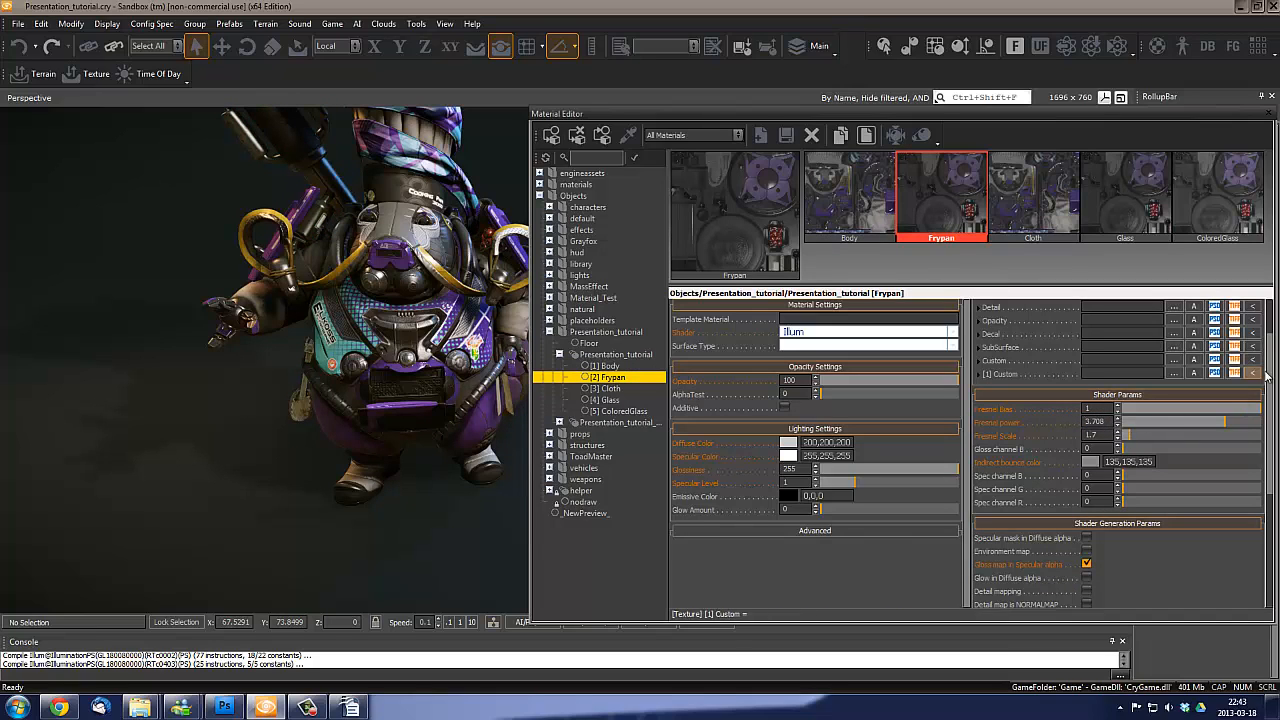
Enable PN triangles tessellation on the Frypan material and set its tessellation factor to 2
drag(1270, 372, 1272, 468)
click(1087, 554)
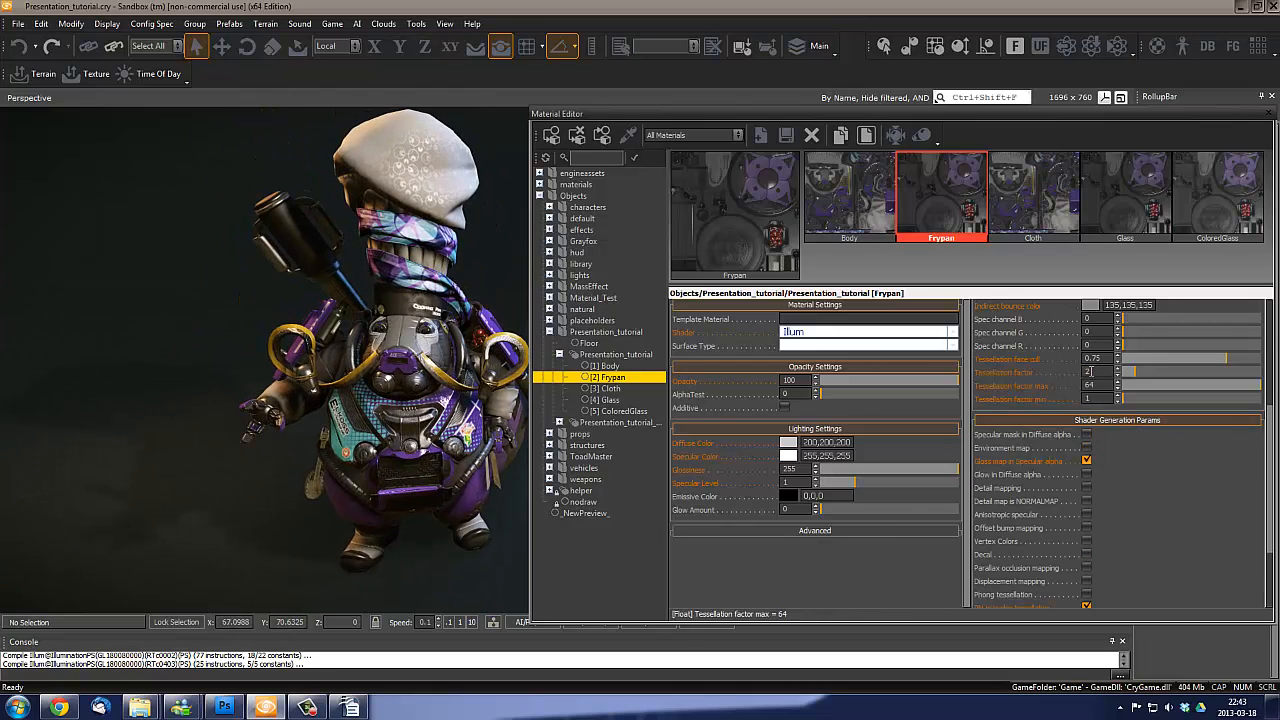
drag(1271, 495, 1267, 453)
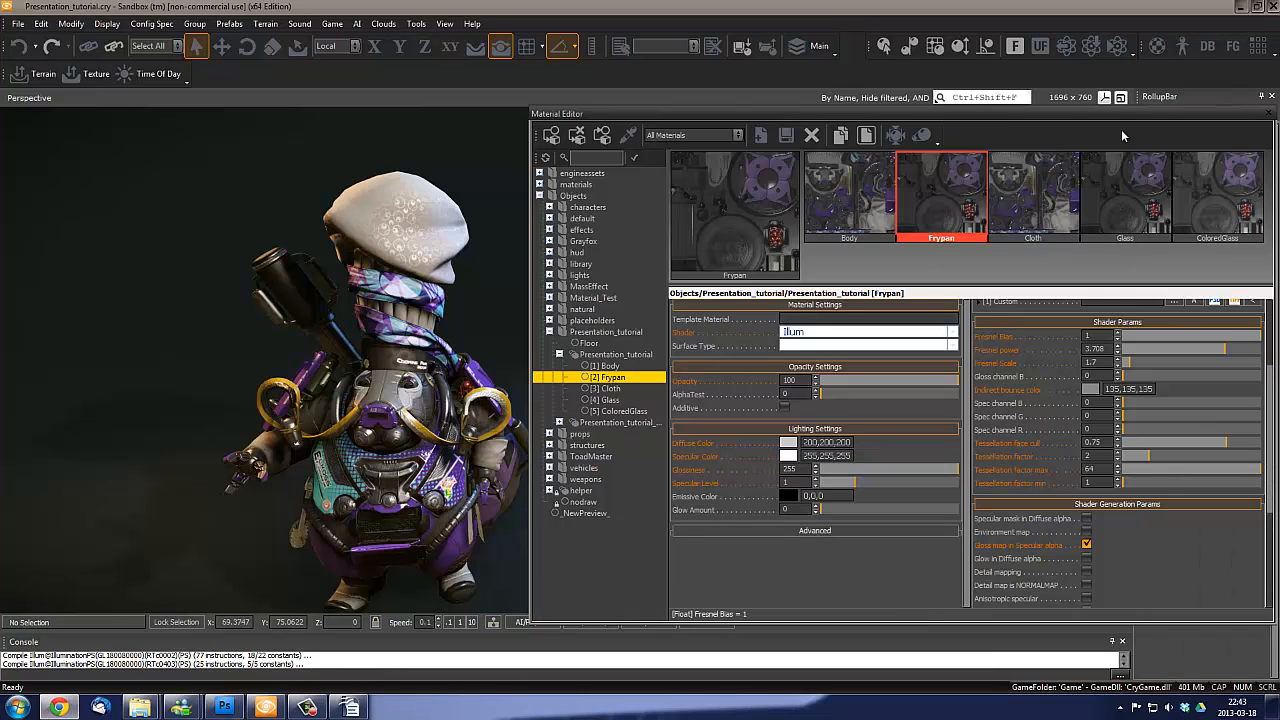
Change the Cloth material's shader from Illum to Cloth
click(1025, 186)
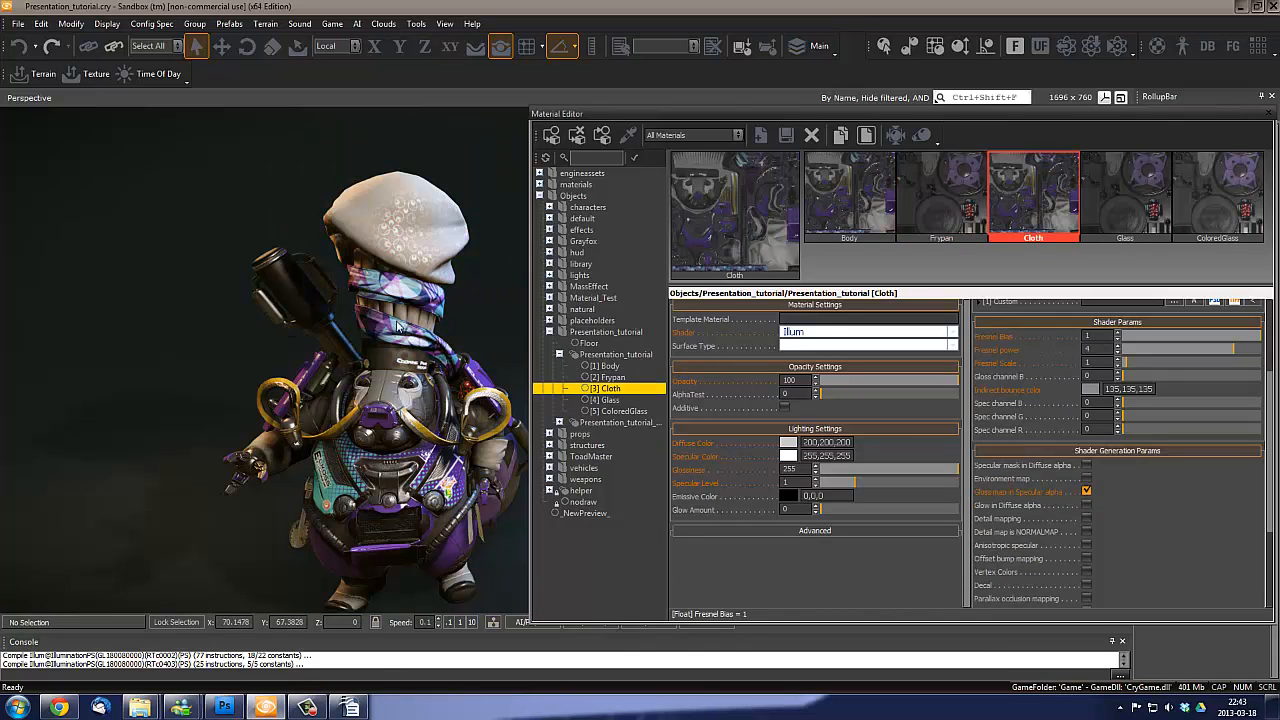
key(w)
right_drag(377, 321, 387, 321)
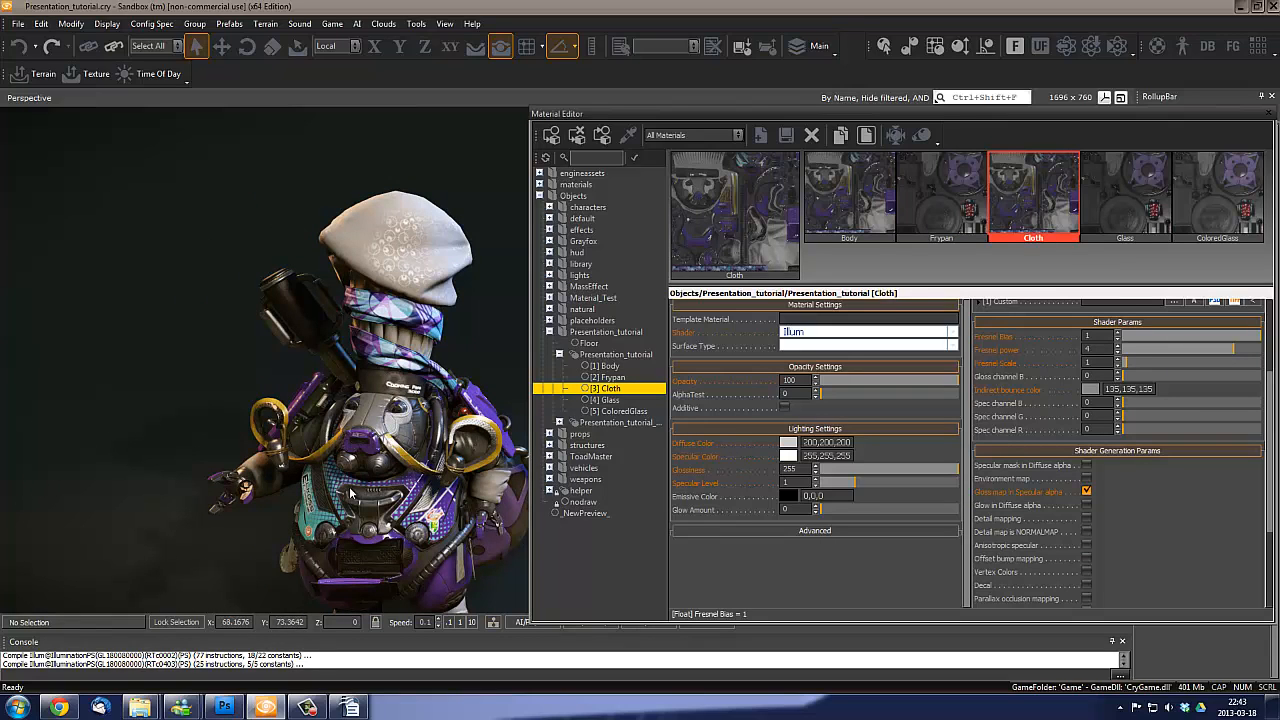
key(w)
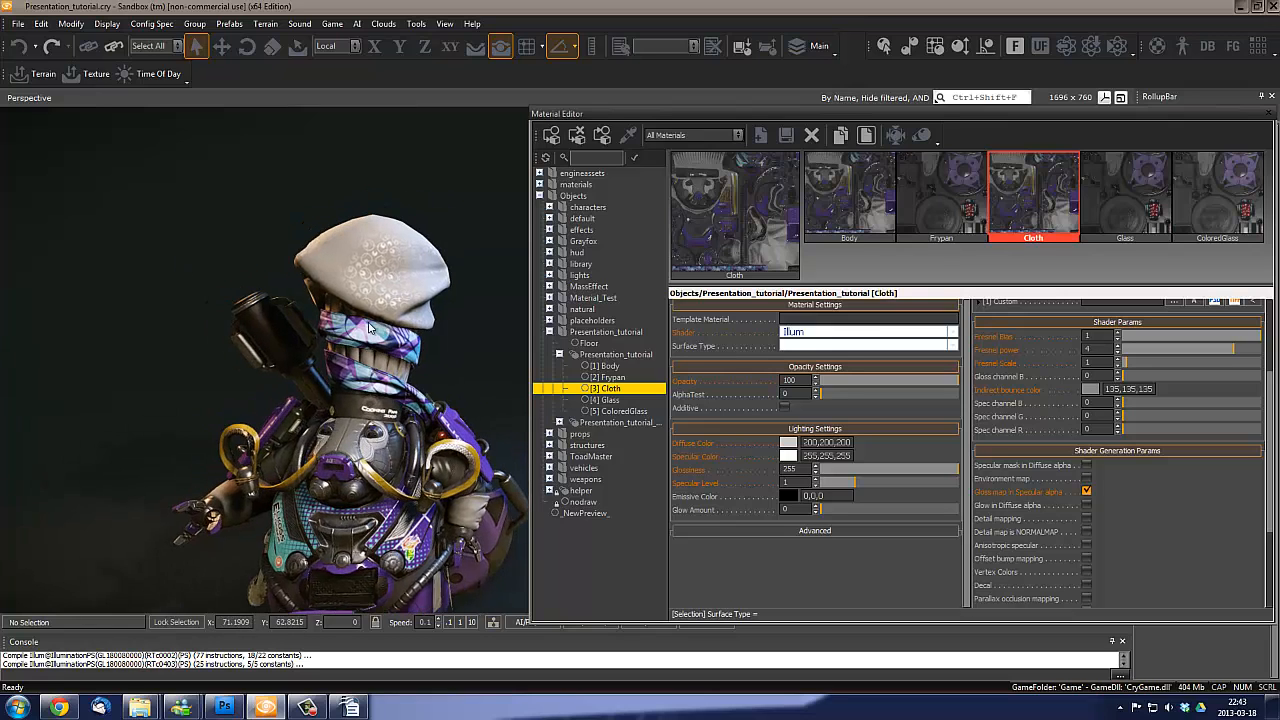
click(855, 335)
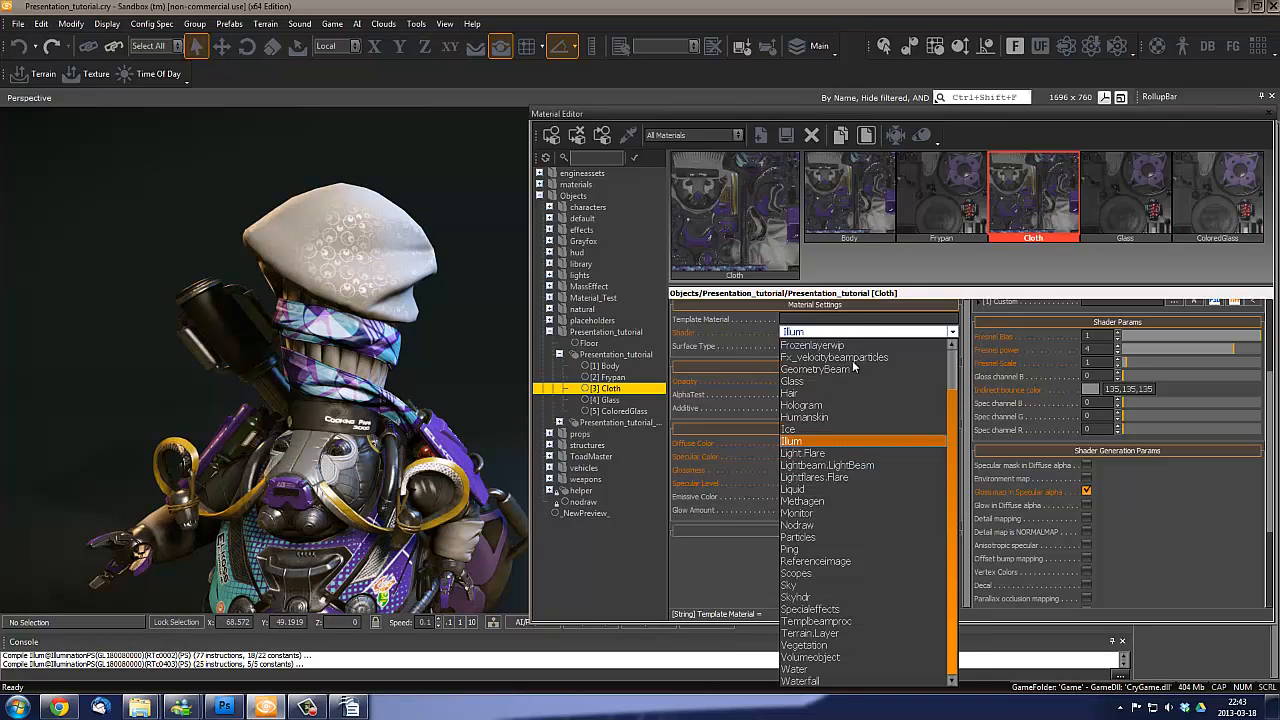
scroll(889, 526, up, 2)
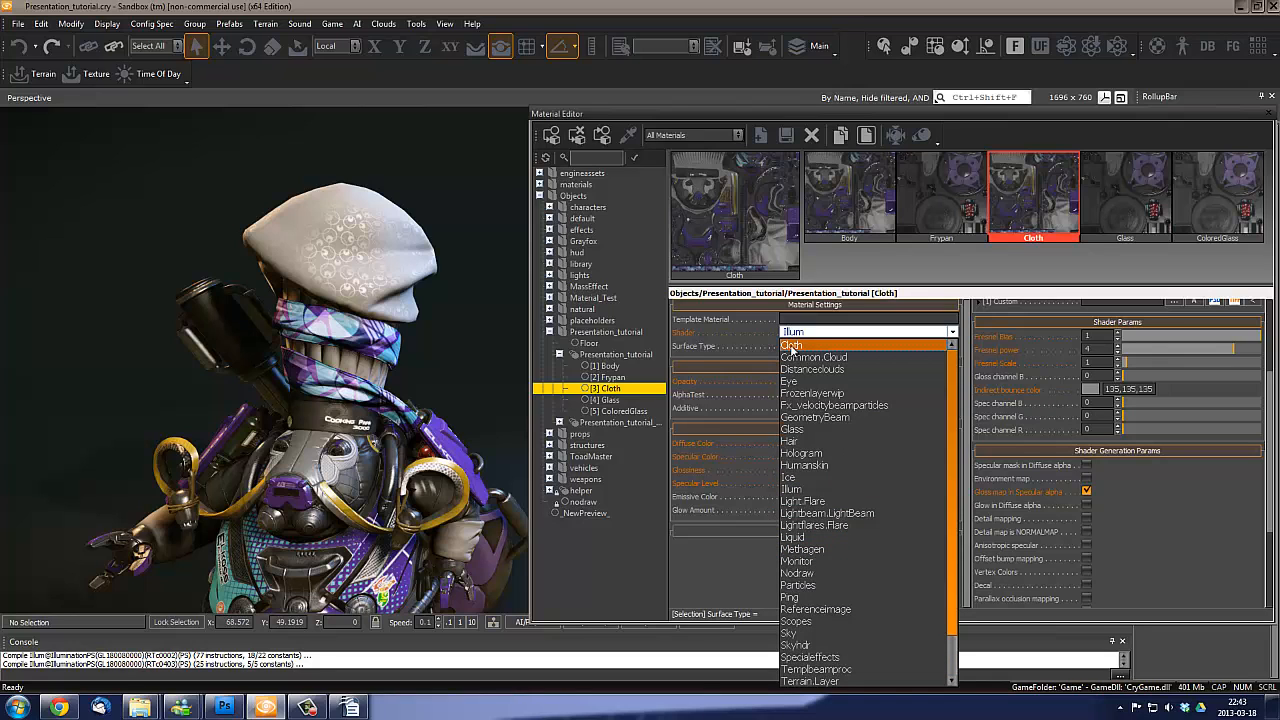
click(805, 347)
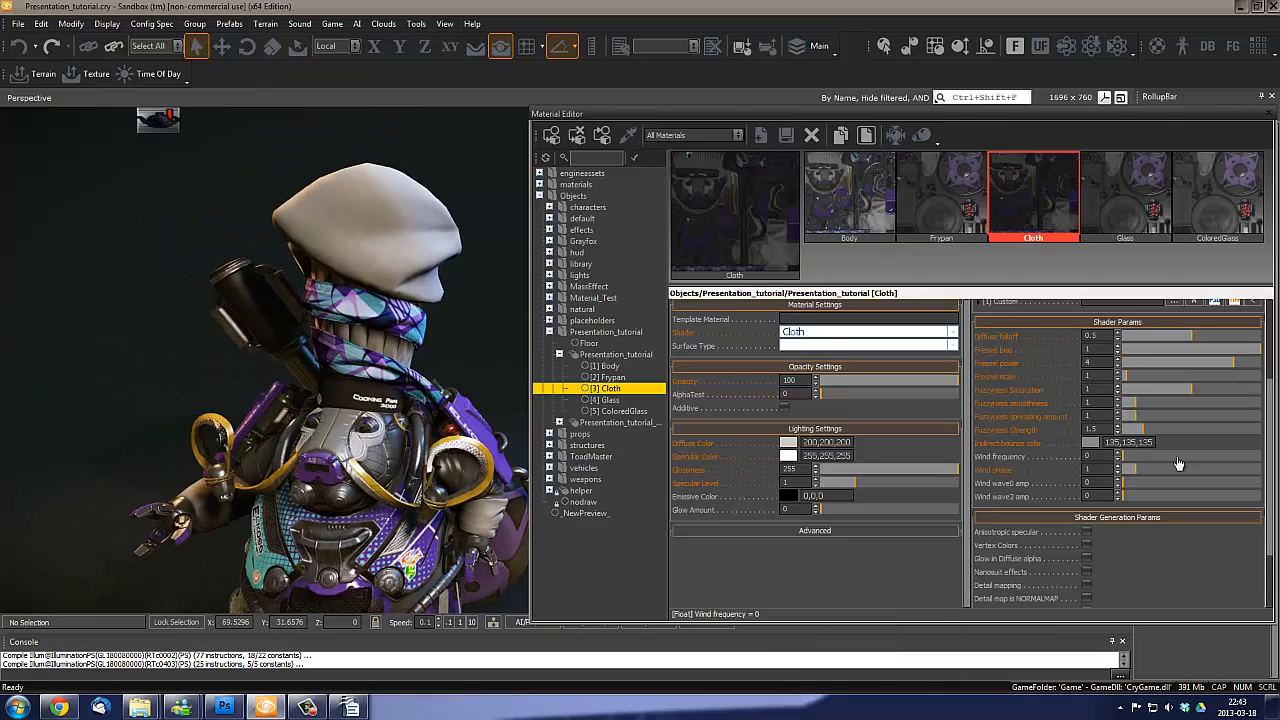
Try diffuse falloff values of 0.033, 0.167, 1 and 0.431 on the Cloth material, and reset it to 0.5
scroll(1267, 416, up, 2)
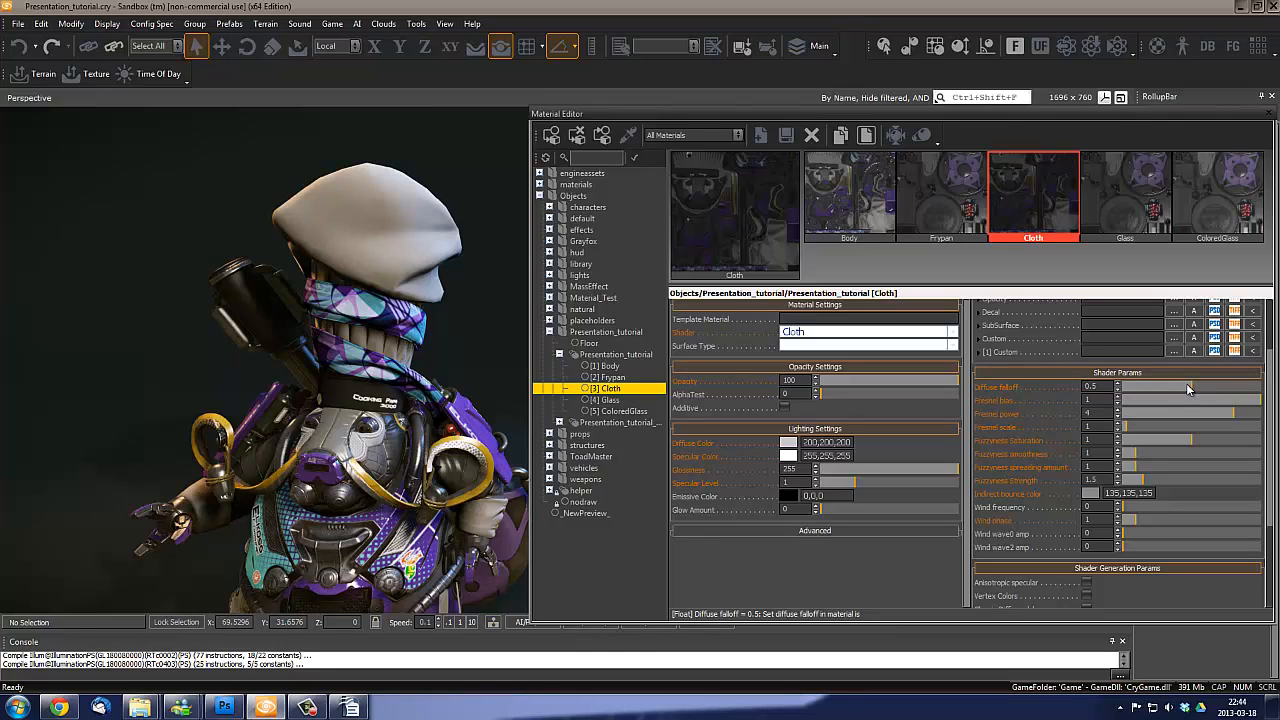
drag(1188, 389, 1127, 393)
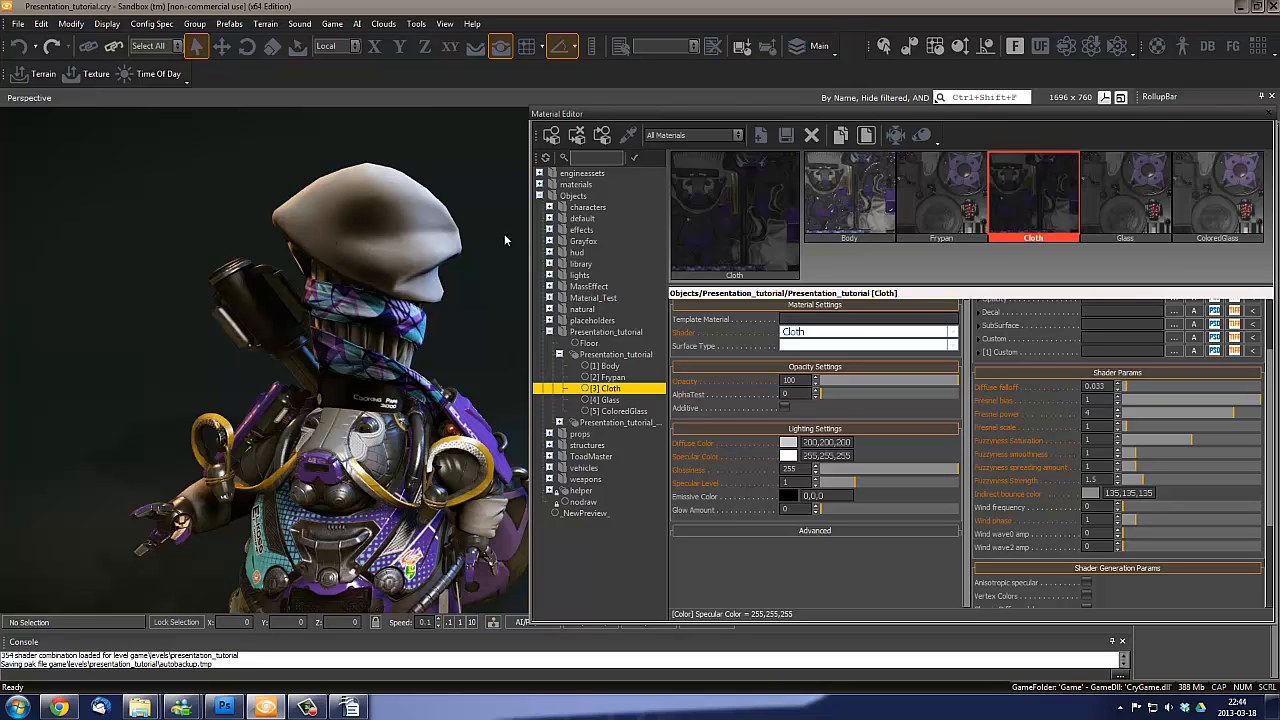
click(1145, 388)
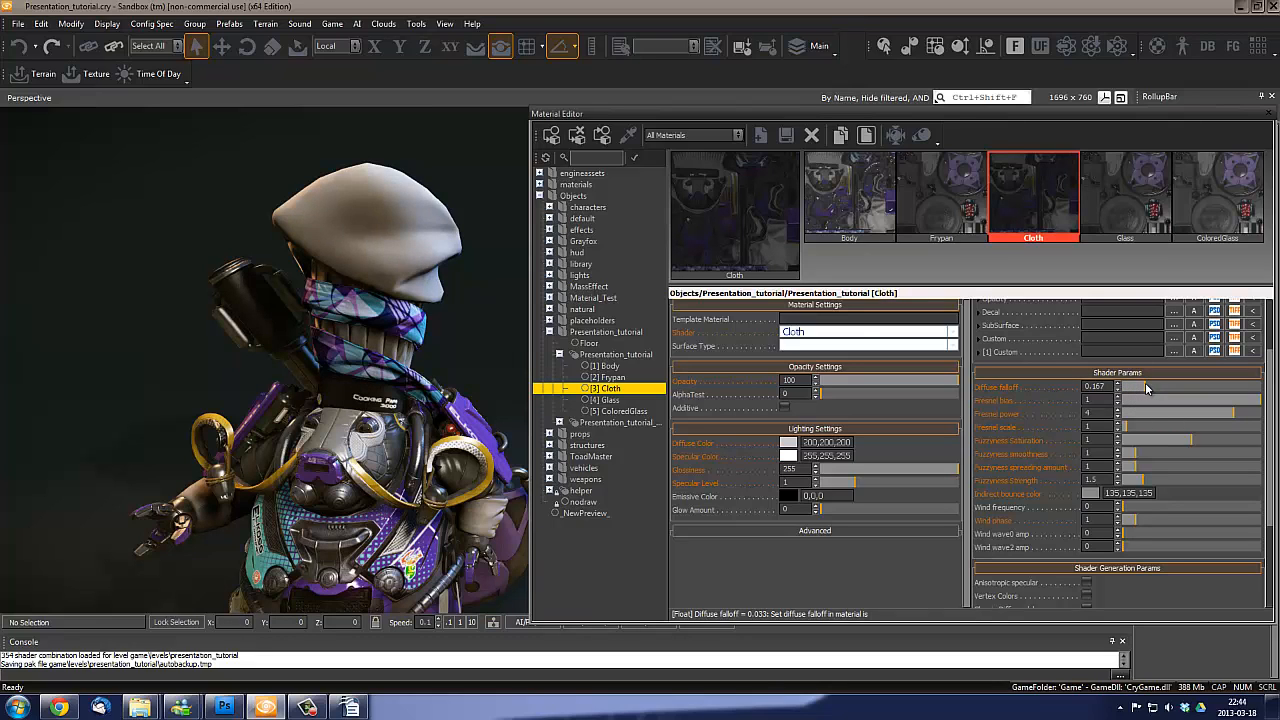
drag(1147, 388, 1260, 392)
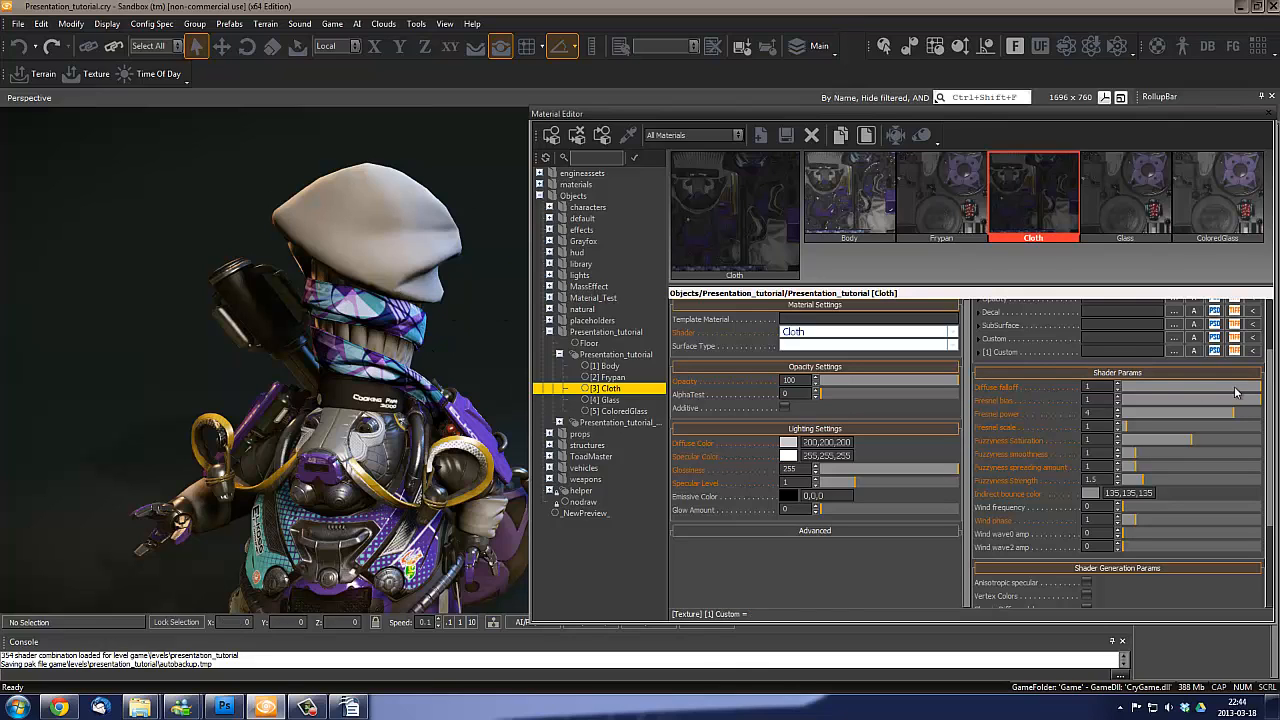
drag(1197, 389, 1182, 388)
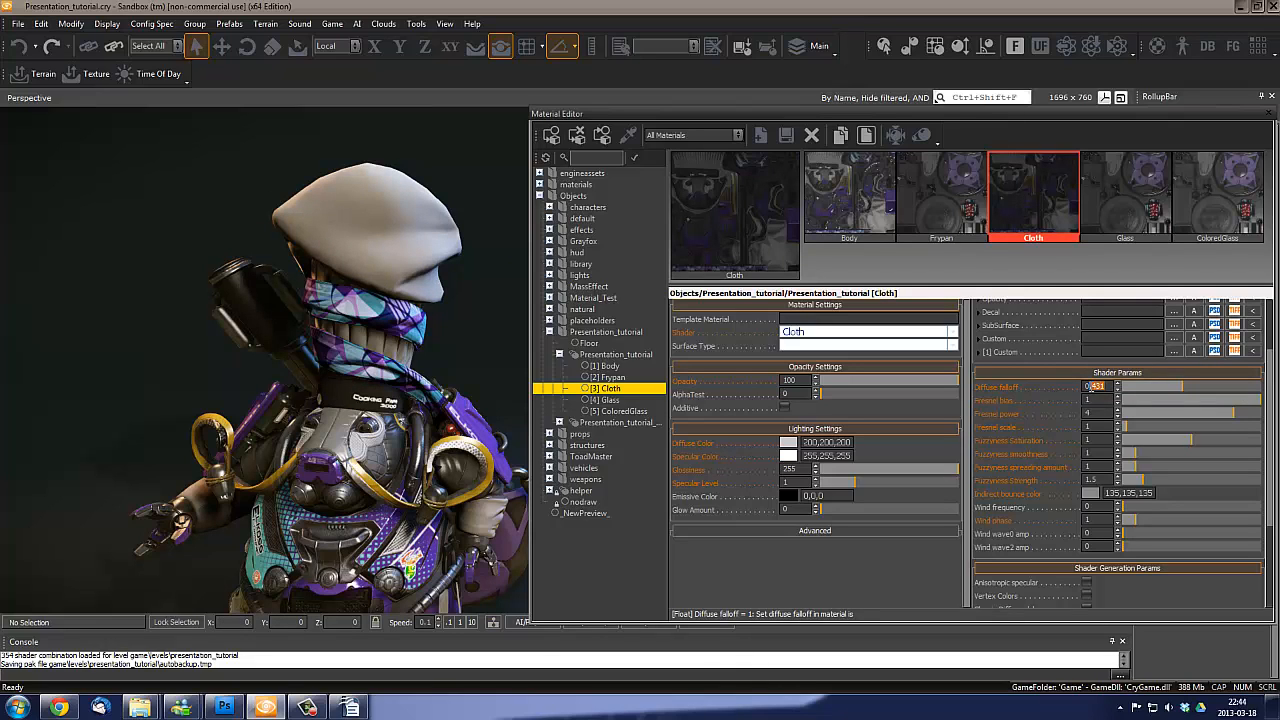
double_click(1098, 386)
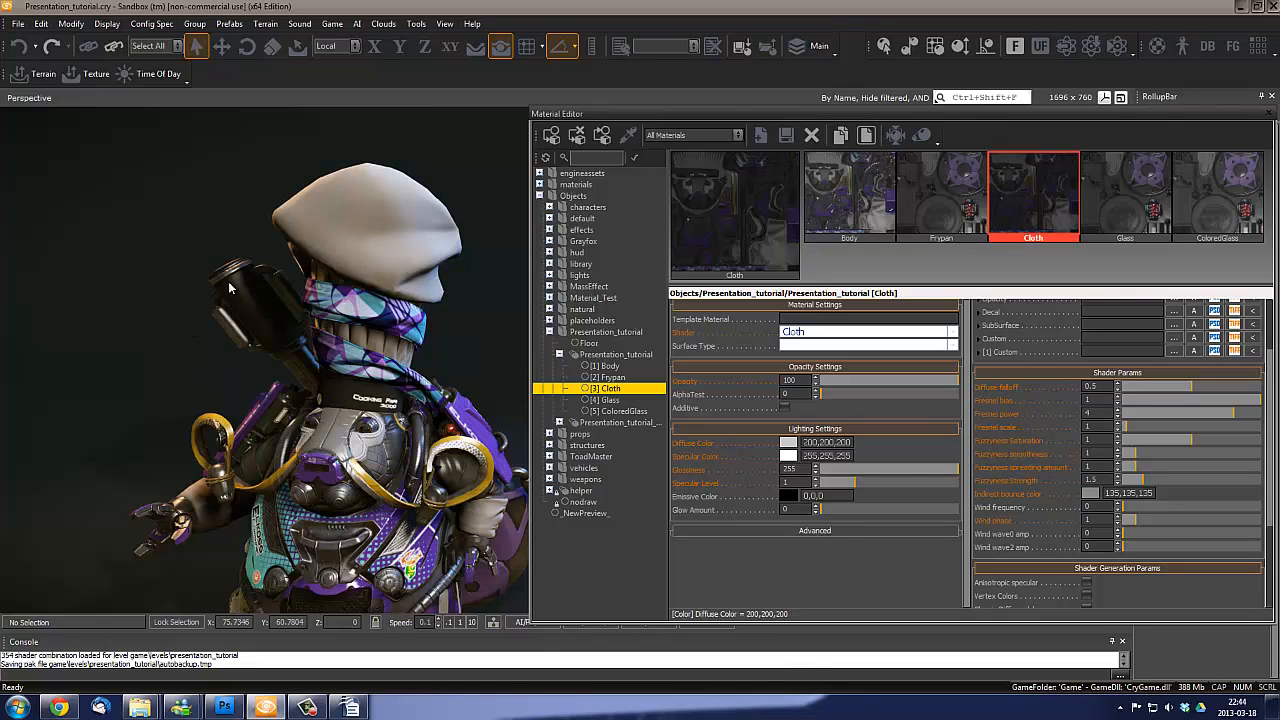
Examine the hat, scarf and upper body from several angles and distances to judge the Cloth shader's look
alt+middle_drag(428, 314, 416, 314)
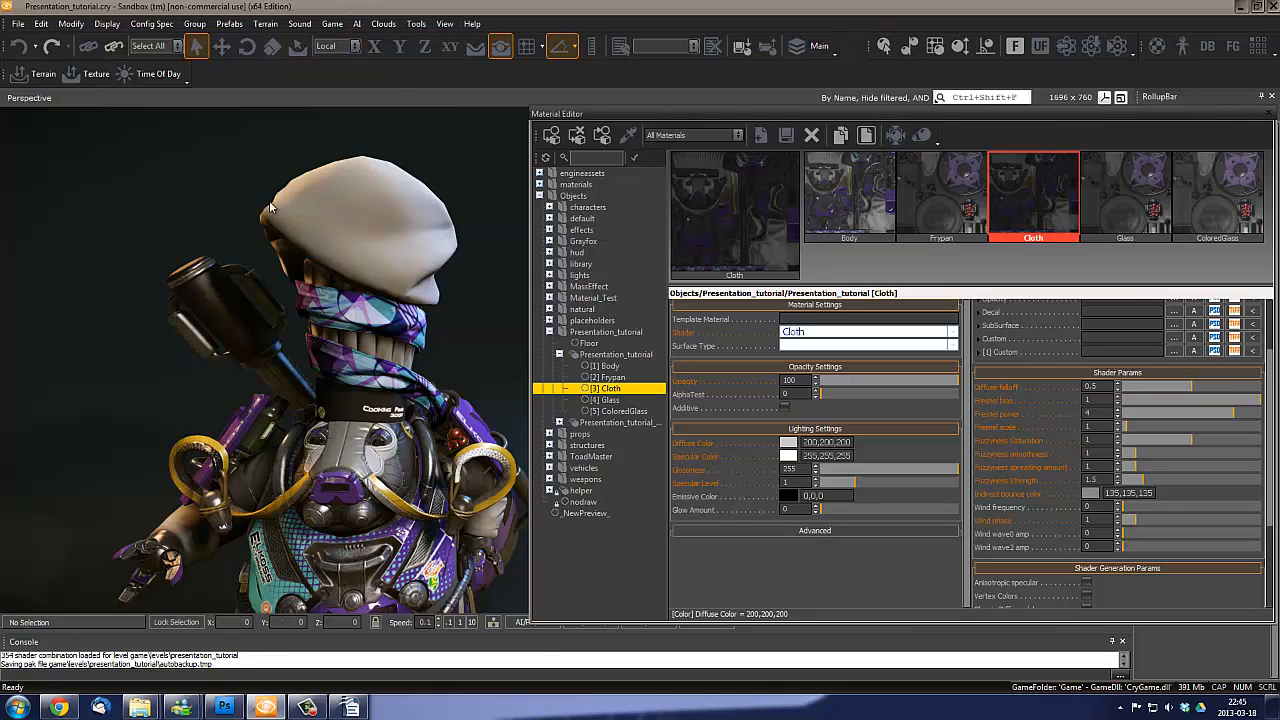
scroll(421, 306, down, 3)
scroll(421, 306, up, 1)
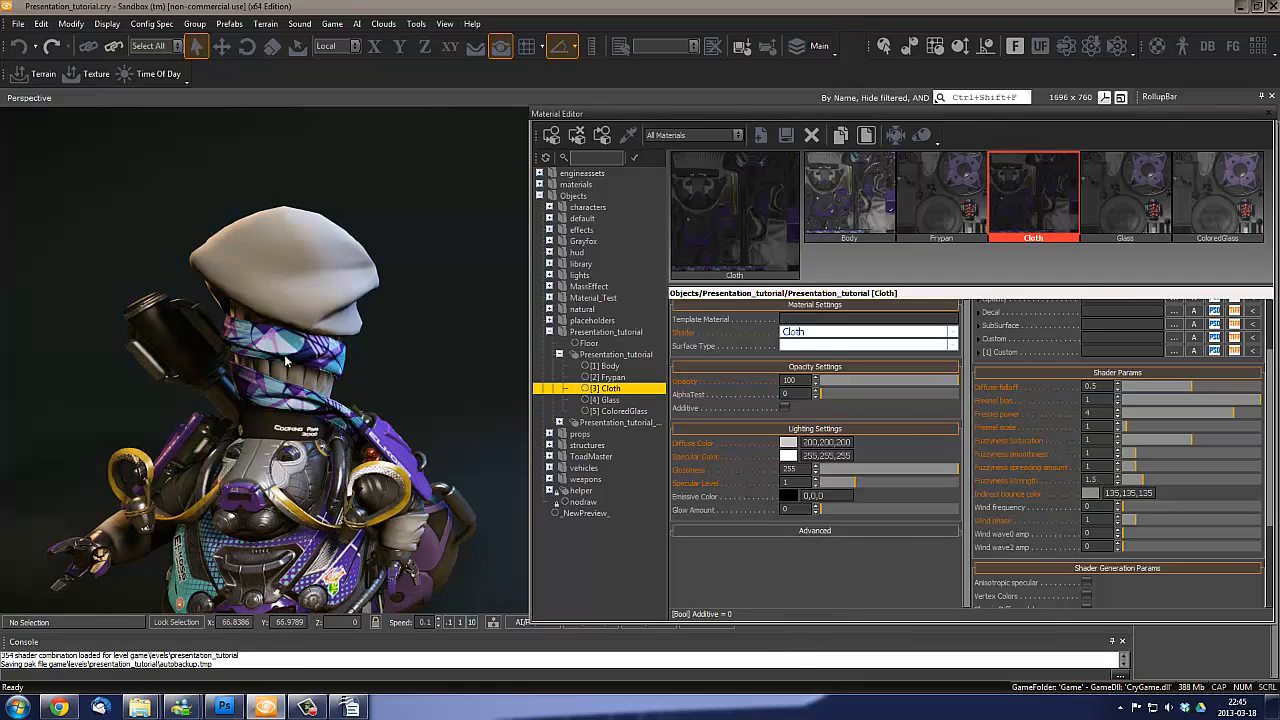
right_drag(330, 340, 278, 360)
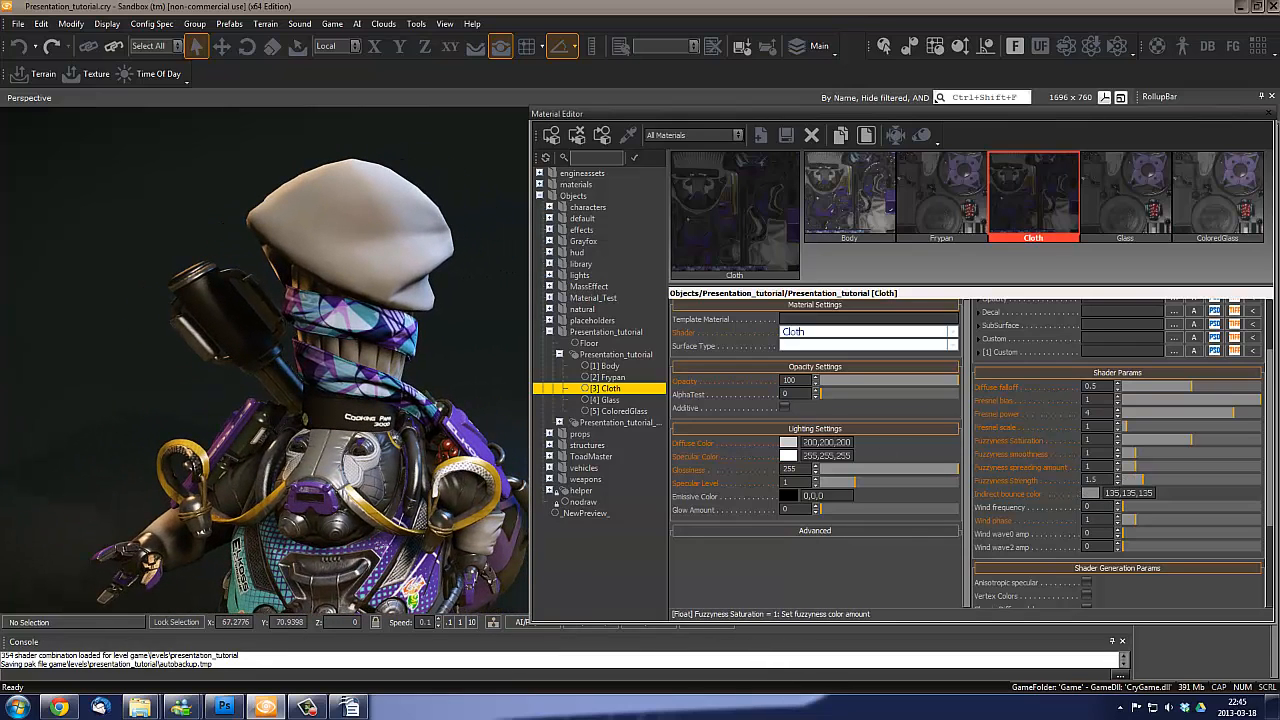
key(alt+Tab)
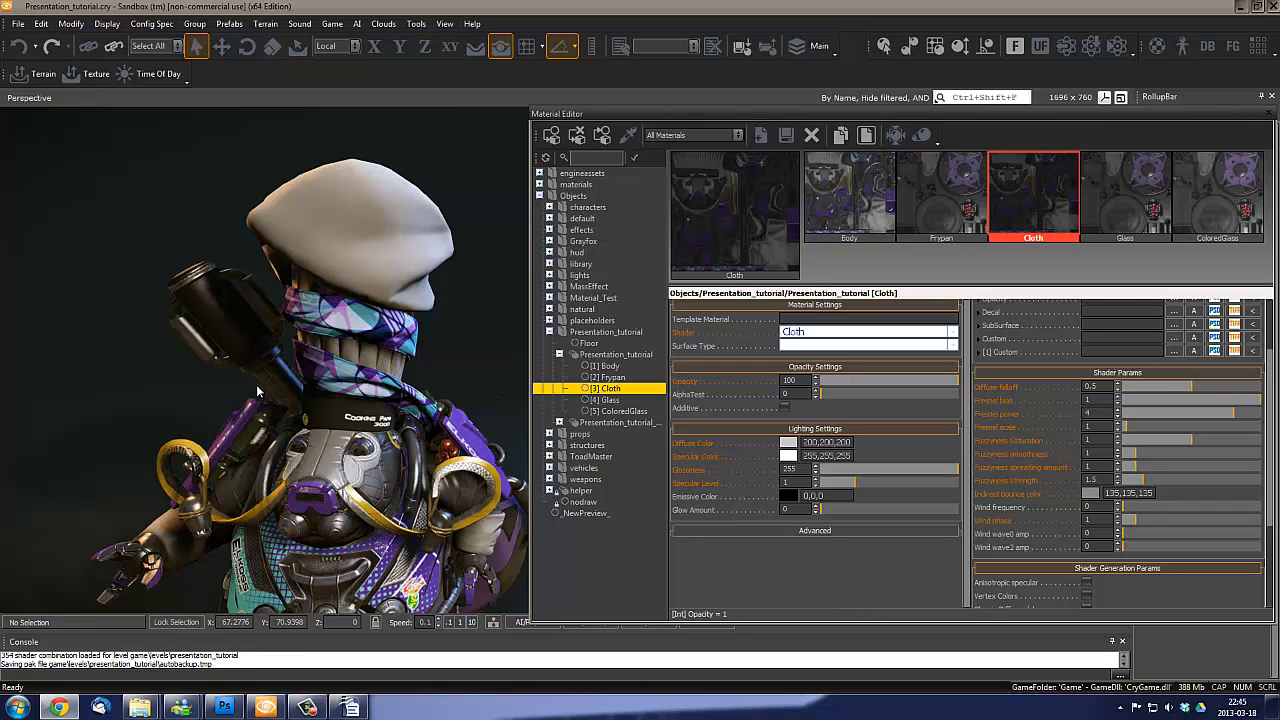
right_drag(370, 437, 354, 416)
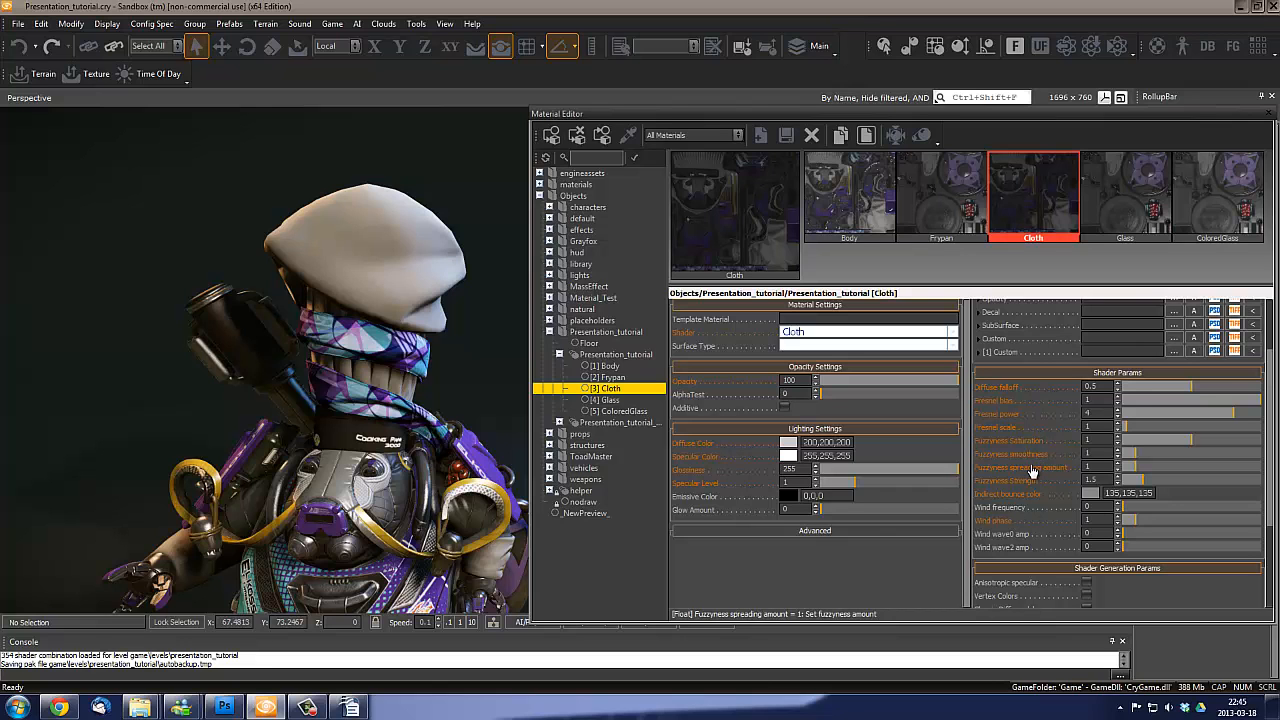
middle_drag(350, 500, 330, 372)
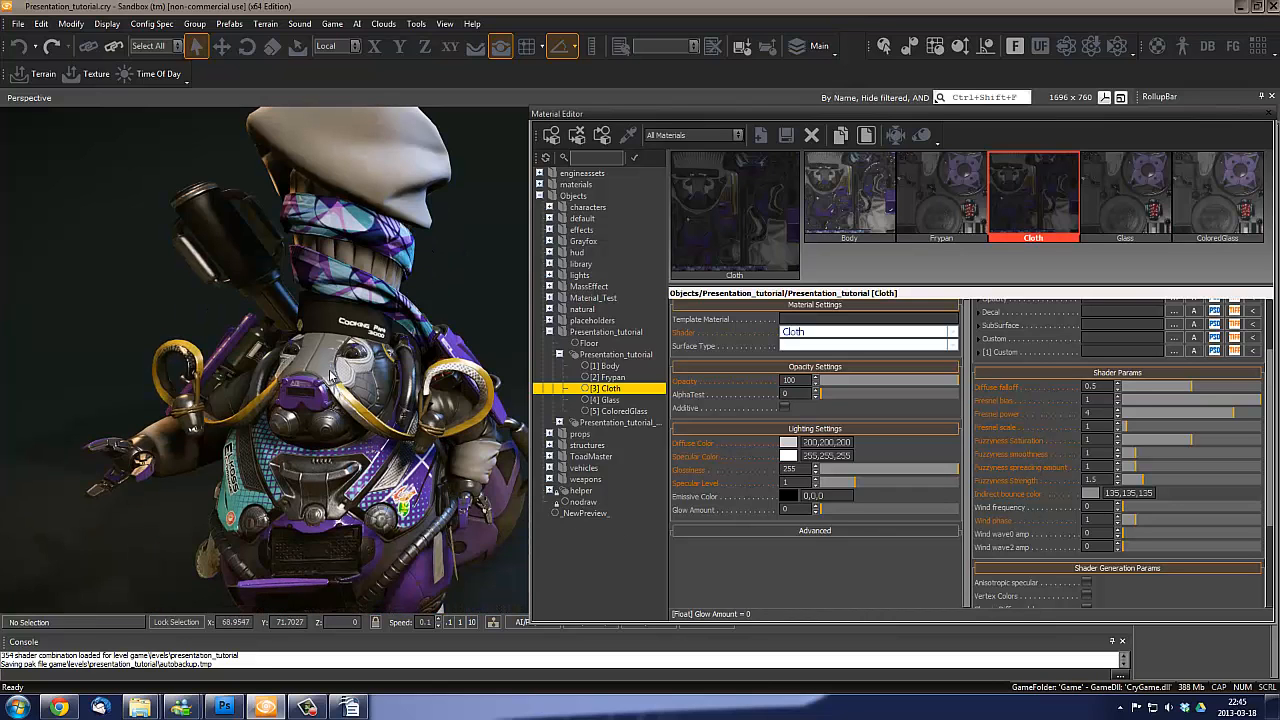
right_drag(357, 452, 327, 353)
middle_drag(326, 352, 340, 290)
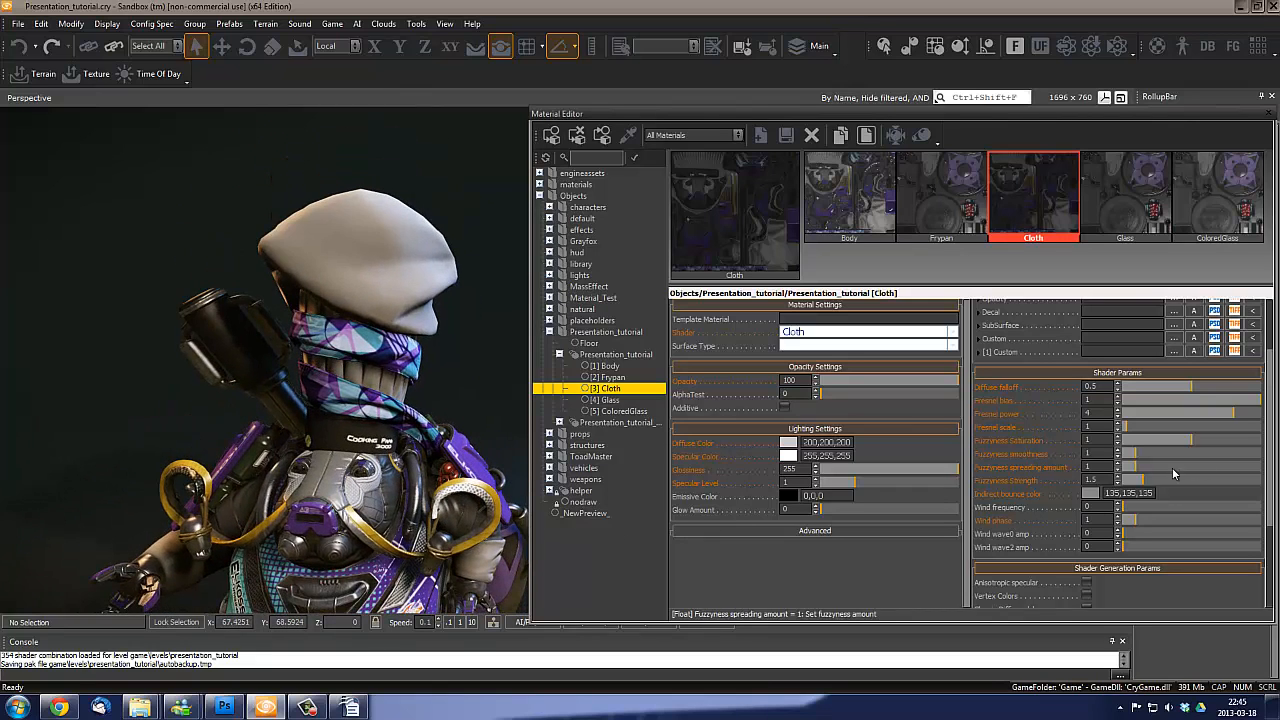
Try a fuzziness spreading amount of 8.61 on the Cloth material, and set fuzziness strength to 6.6 and spreading to 0.53
mouse_move(1143, 470)
mouse_down()
mouse_move(1240, 467)
mouse_move(1130, 472)
mouse_move(1265, 472)
mouse_move(1147, 468)
mouse_move(1190, 469)
mouse_up()
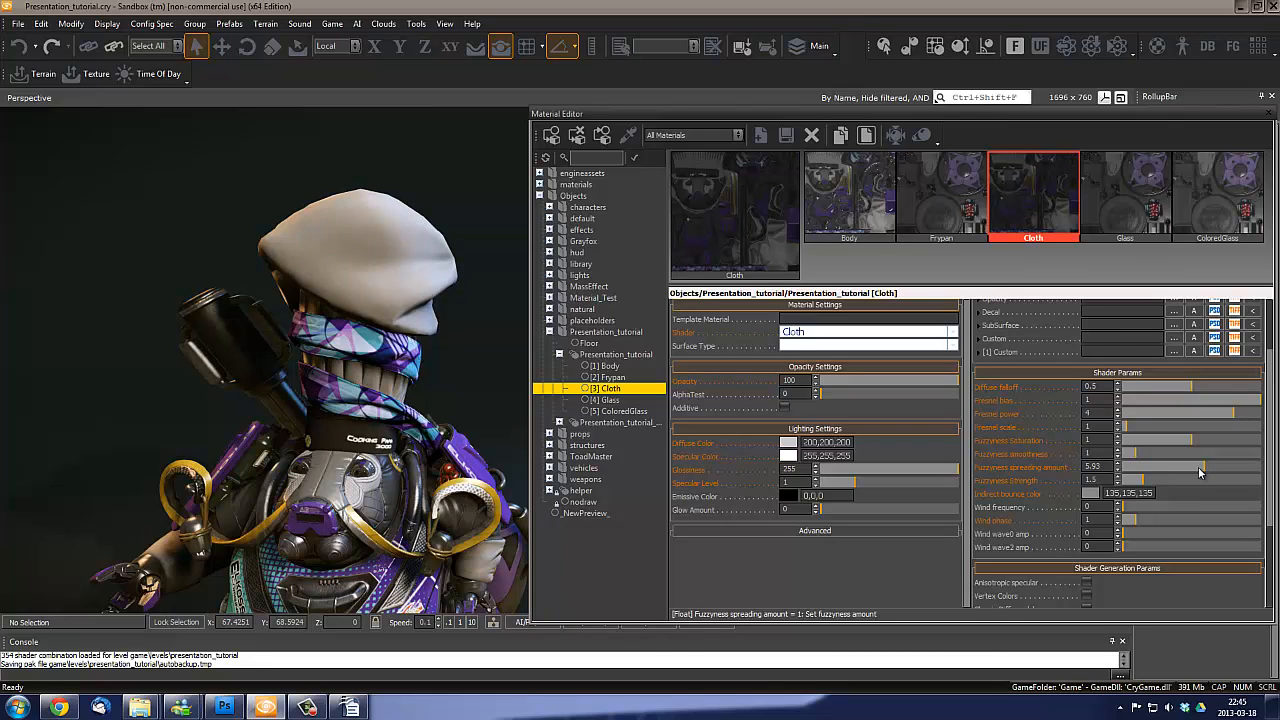
mouse_move(1199, 473)
mouse_down()
mouse_move(1240, 476)
mouse_move(1156, 474)
mouse_move(1252, 476)
mouse_move(1236, 475)
mouse_up()
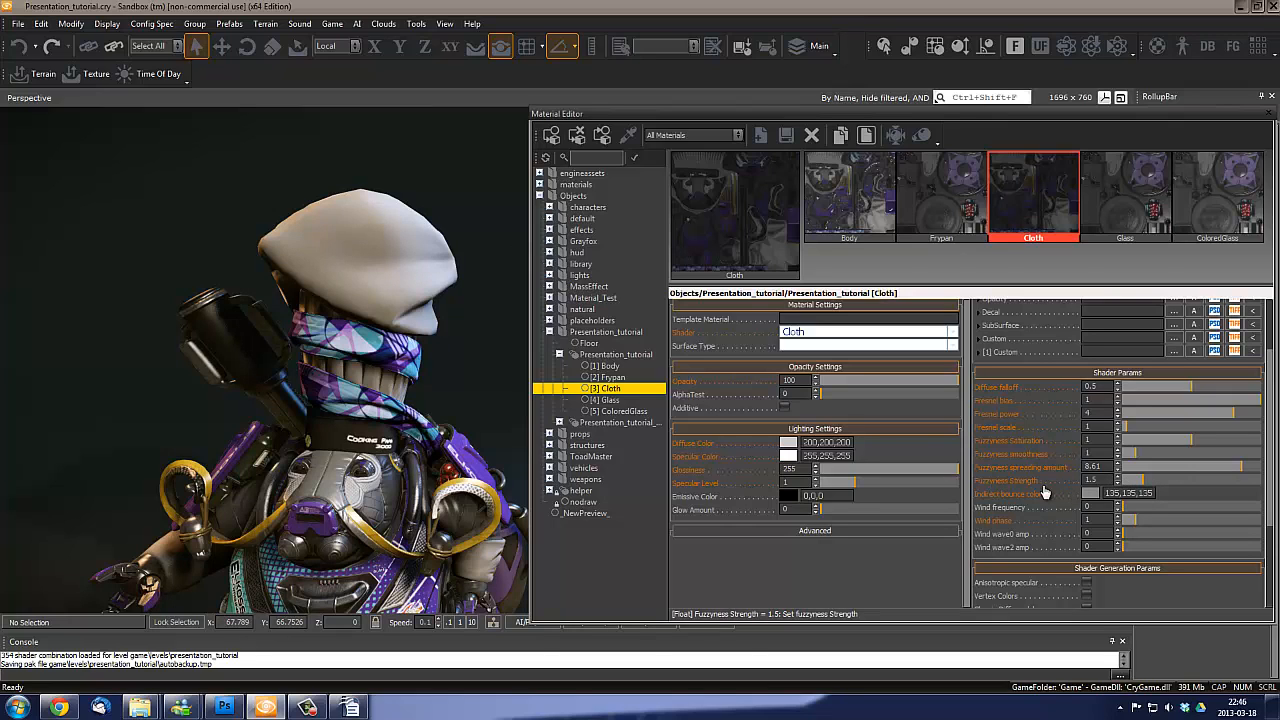
mouse_move(1149, 484)
mouse_down()
mouse_move(1220, 483)
mouse_move(1188, 482)
mouse_move(1254, 466)
mouse_move(1131, 474)
mouse_up()
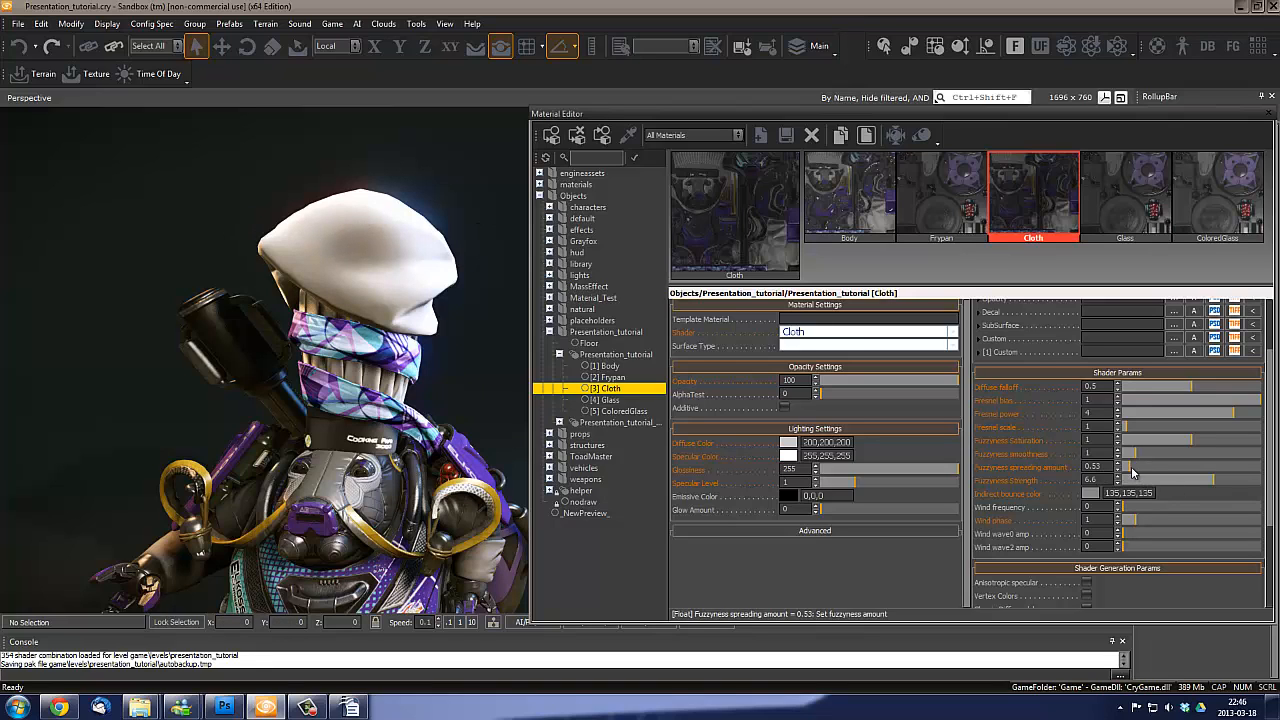
Try varied fuzziness strength, spreading and smoothness on the Cloth material, ending at strength 5.93, spreading 4.83 and smoothness 9.09
mouse_move(1133, 472)
mouse_down()
mouse_move(1240, 472)
mouse_move(1158, 472)
mouse_move(1183, 483)
mouse_move(1152, 487)
mouse_move(1241, 489)
mouse_move(1186, 490)
mouse_move(1240, 491)
mouse_move(1212, 493)
mouse_move(1230, 497)
mouse_move(1255, 490)
mouse_move(1248, 482)
mouse_up()
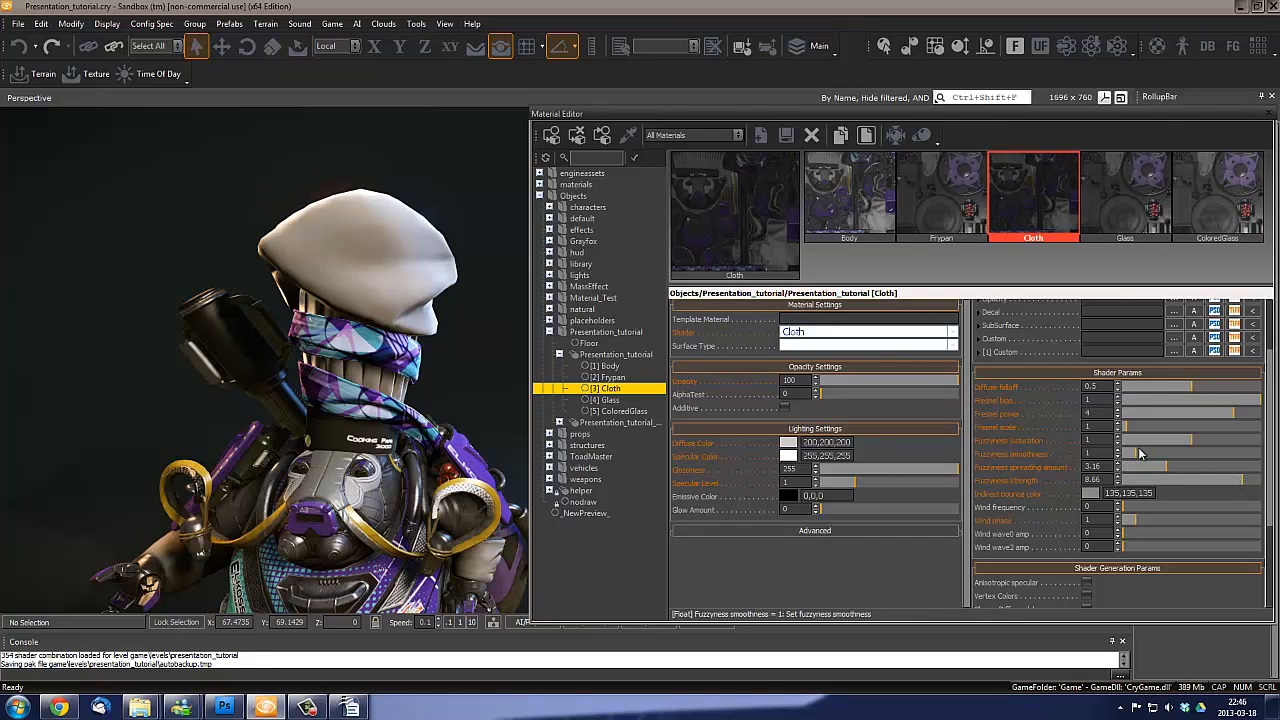
drag(1139, 456, 1215, 455)
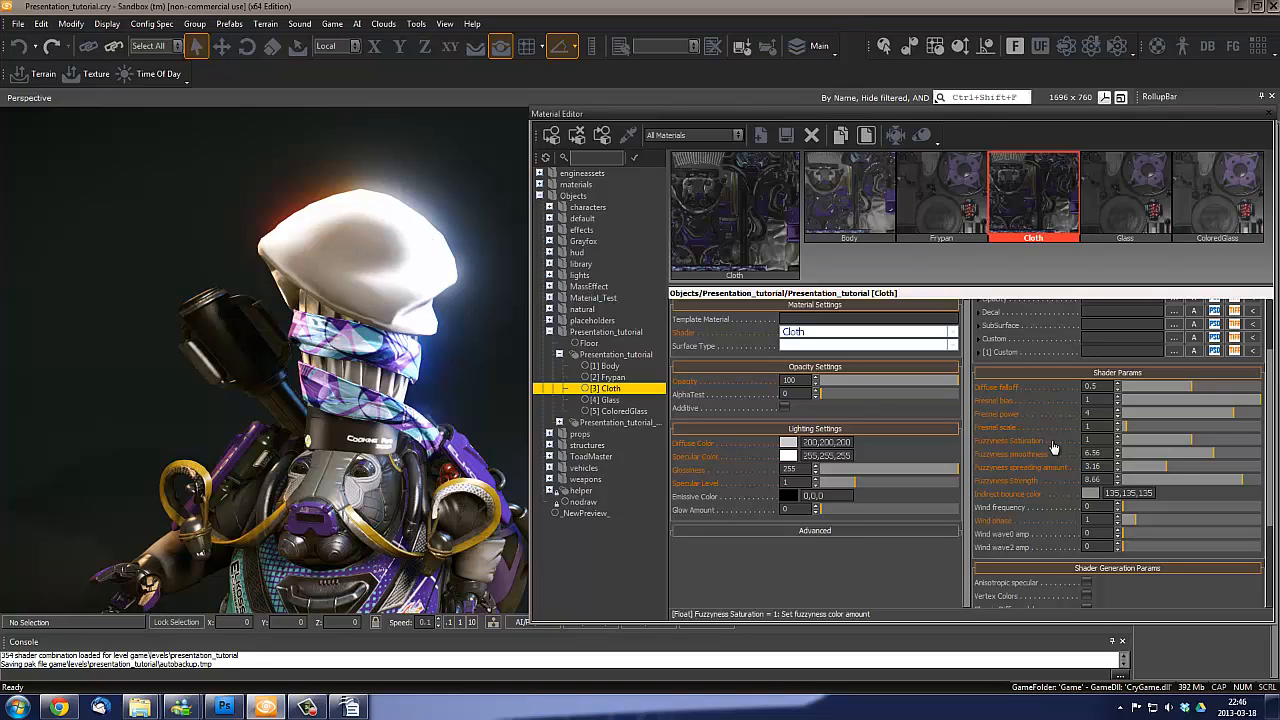
mouse_move(1209, 456)
mouse_down()
mouse_move(1250, 455)
mouse_move(1222, 456)
mouse_move(1203, 482)
mouse_move(1203, 462)
mouse_move(1229, 463)
mouse_move(1185, 453)
mouse_move(1163, 466)
mouse_move(1205, 467)
mouse_move(1152, 484)
mouse_move(1160, 456)
mouse_move(1147, 457)
mouse_move(1175, 467)
mouse_move(1139, 470)
mouse_up()
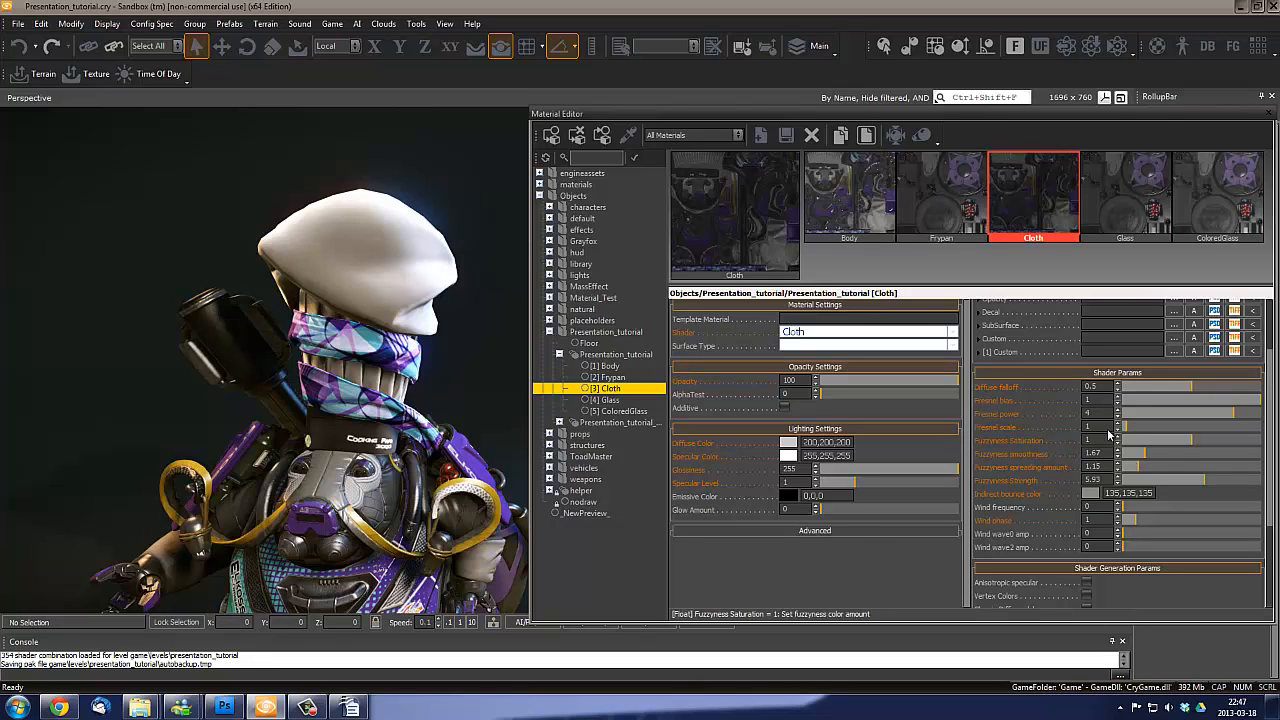
mouse_move(1155, 460)
mouse_down()
mouse_move(1250, 459)
mouse_move(1228, 477)
mouse_up()
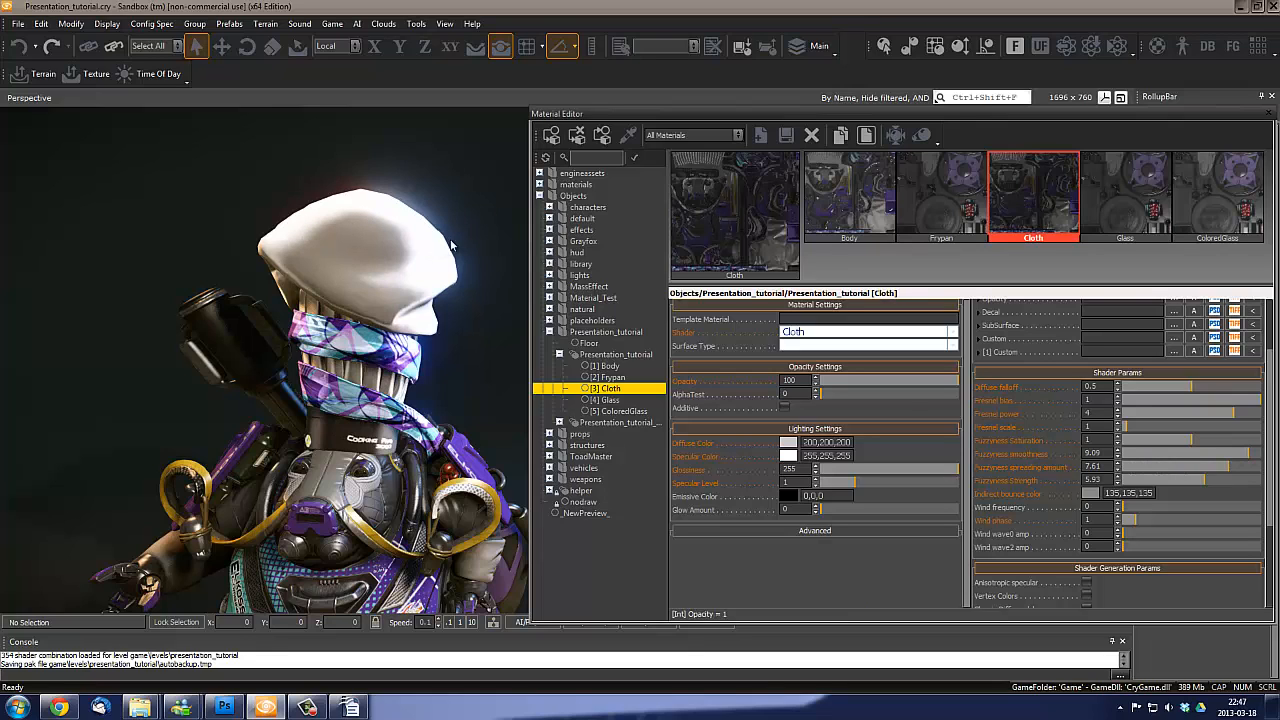
drag(1214, 473, 1188, 470)
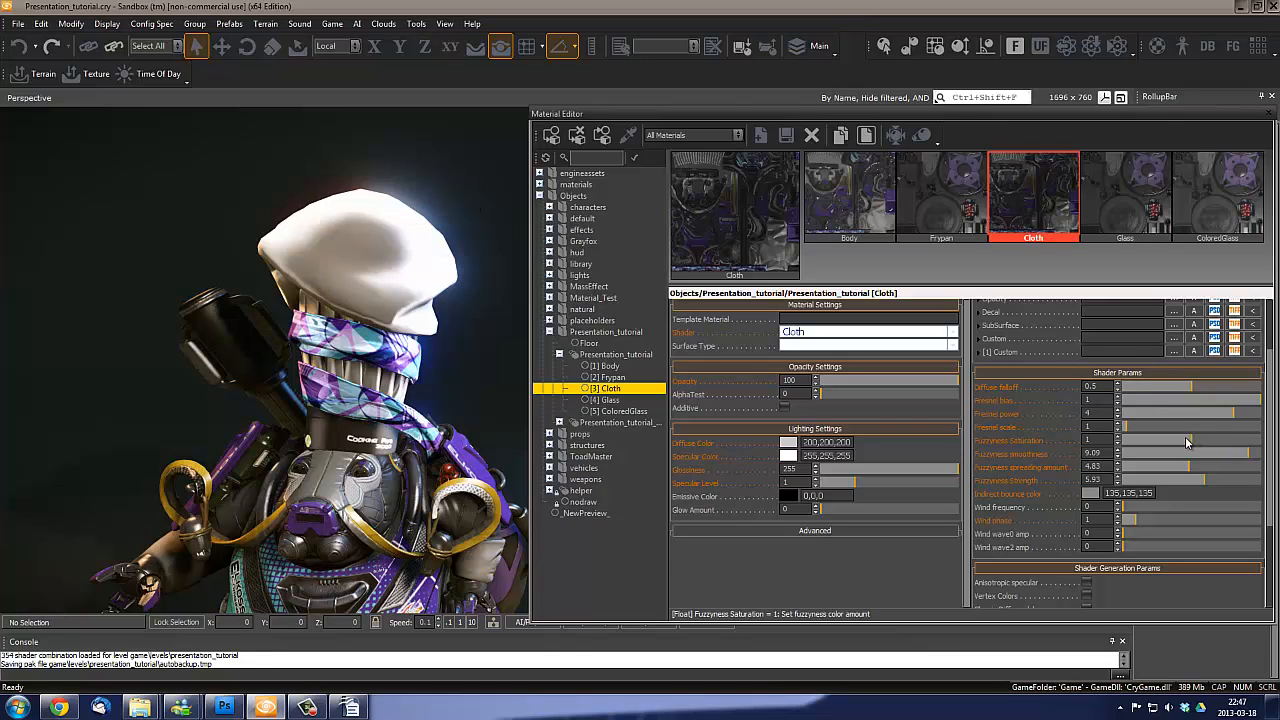
Try fuzziness saturation values of 0, 2 and 1.407 on the Cloth material, with smoothness at 3.64 and strength at 1.48
drag(1187, 443, 1120, 443)
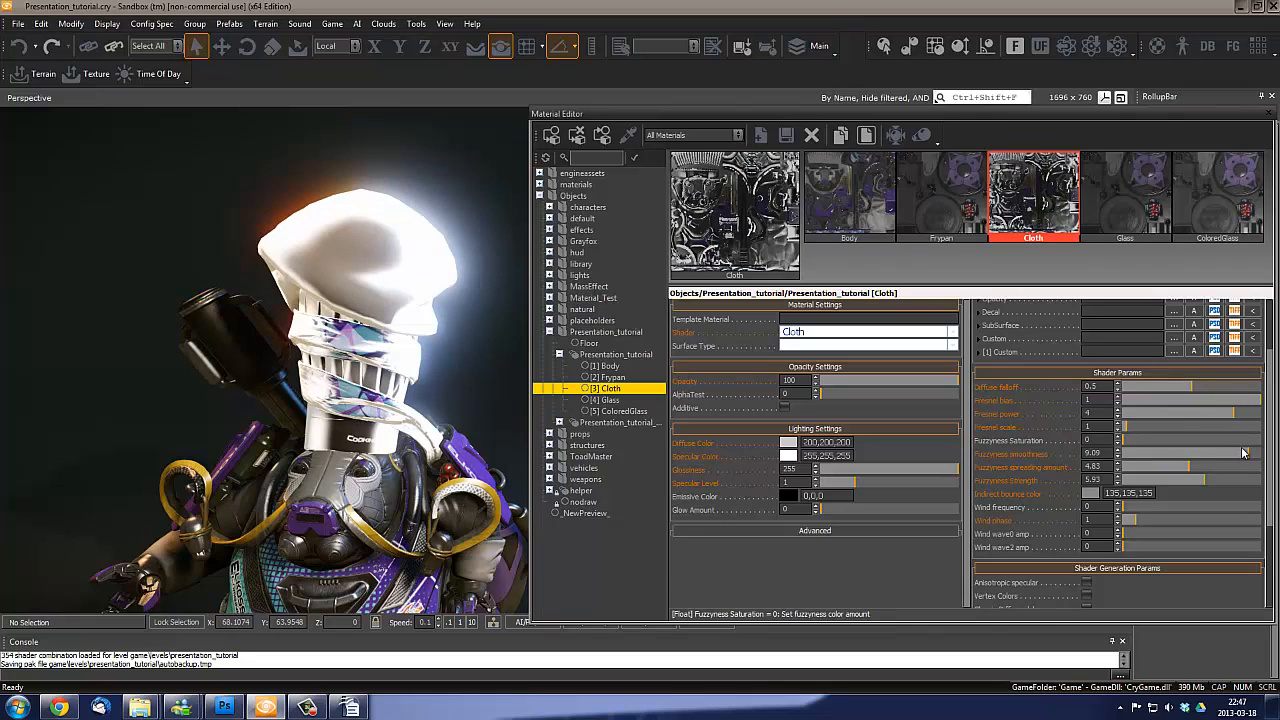
drag(1248, 454, 1141, 492)
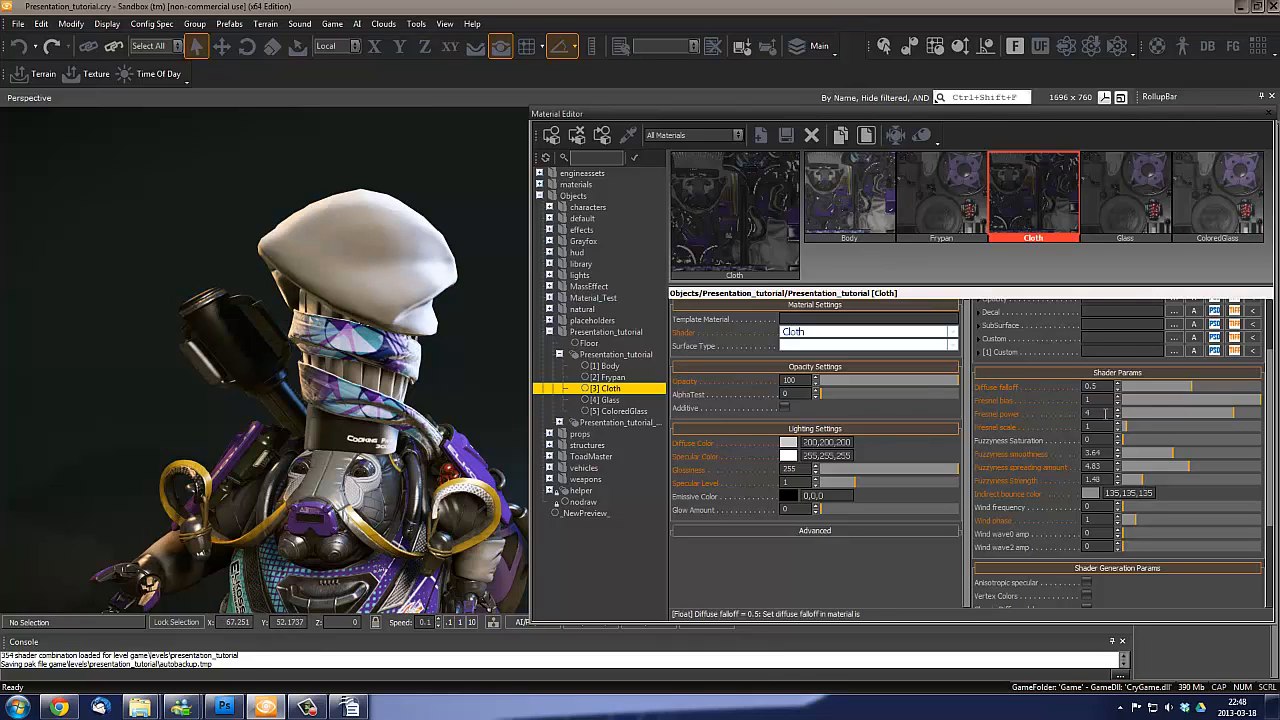
drag(1131, 445, 1262, 444)
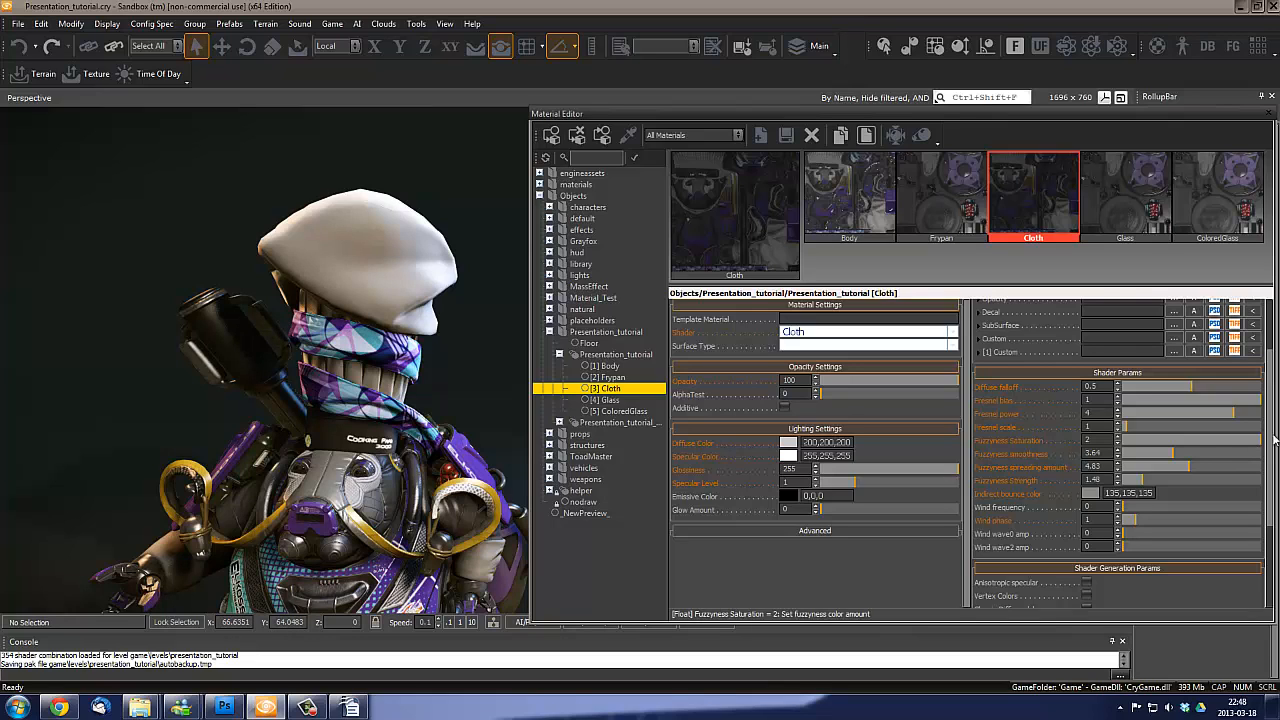
mouse_move(1258, 442)
mouse_down()
mouse_move(1196, 449)
mouse_move(1222, 453)
mouse_up()
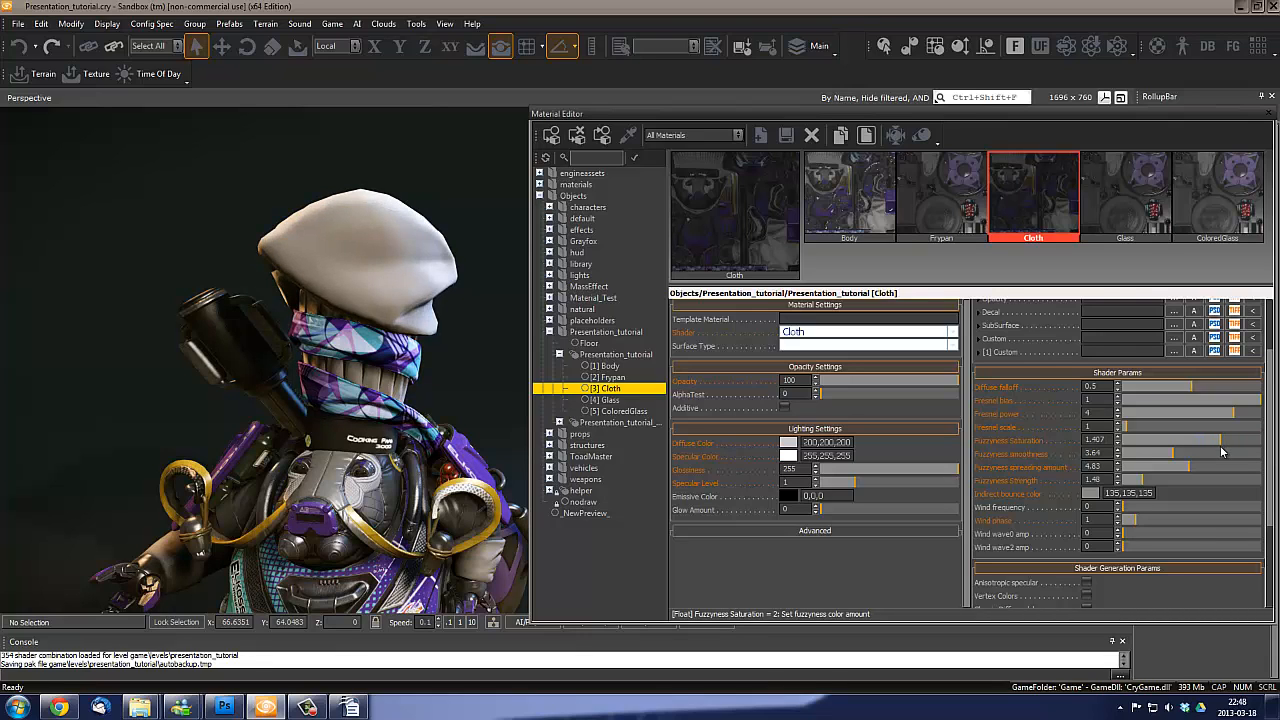
Try fuzziness saturation 1.742 with strength 5.12, and saturation 1.445 with strength 2.15 and smoothness 7.56
drag(1145, 481, 1194, 483)
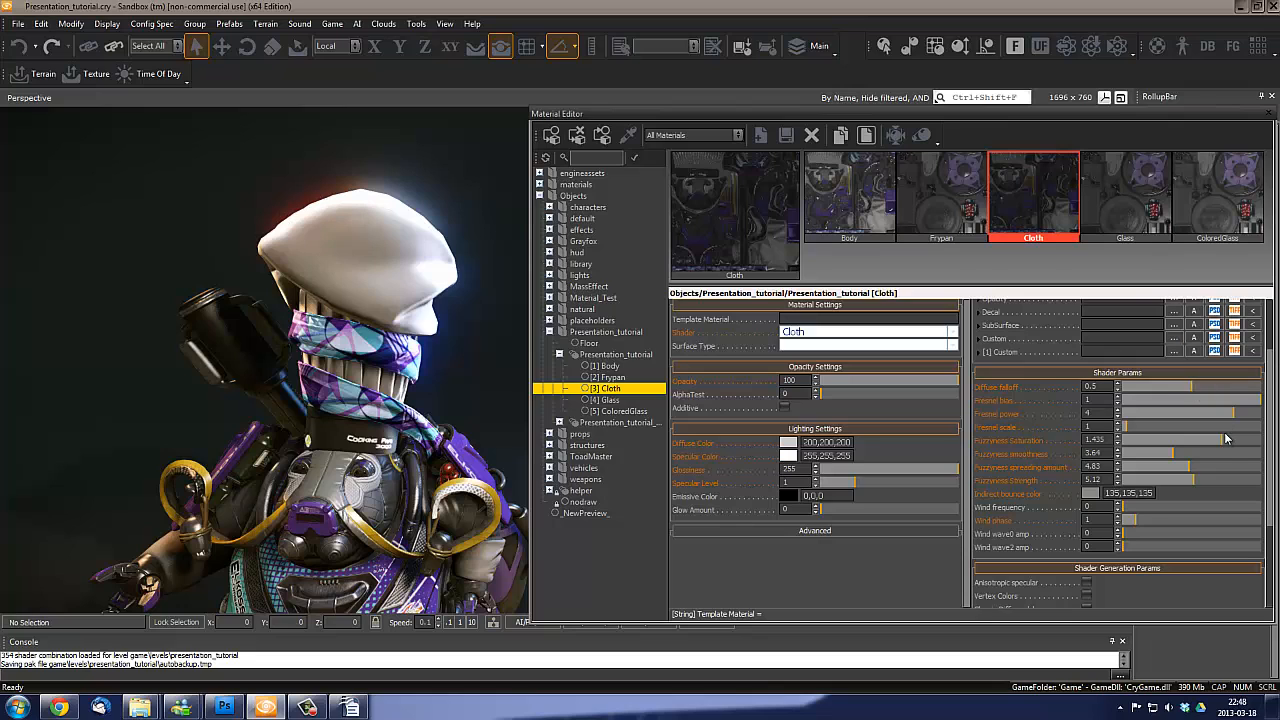
mouse_move(1226, 439)
mouse_down()
mouse_move(1270, 451)
mouse_move(1244, 449)
mouse_up()
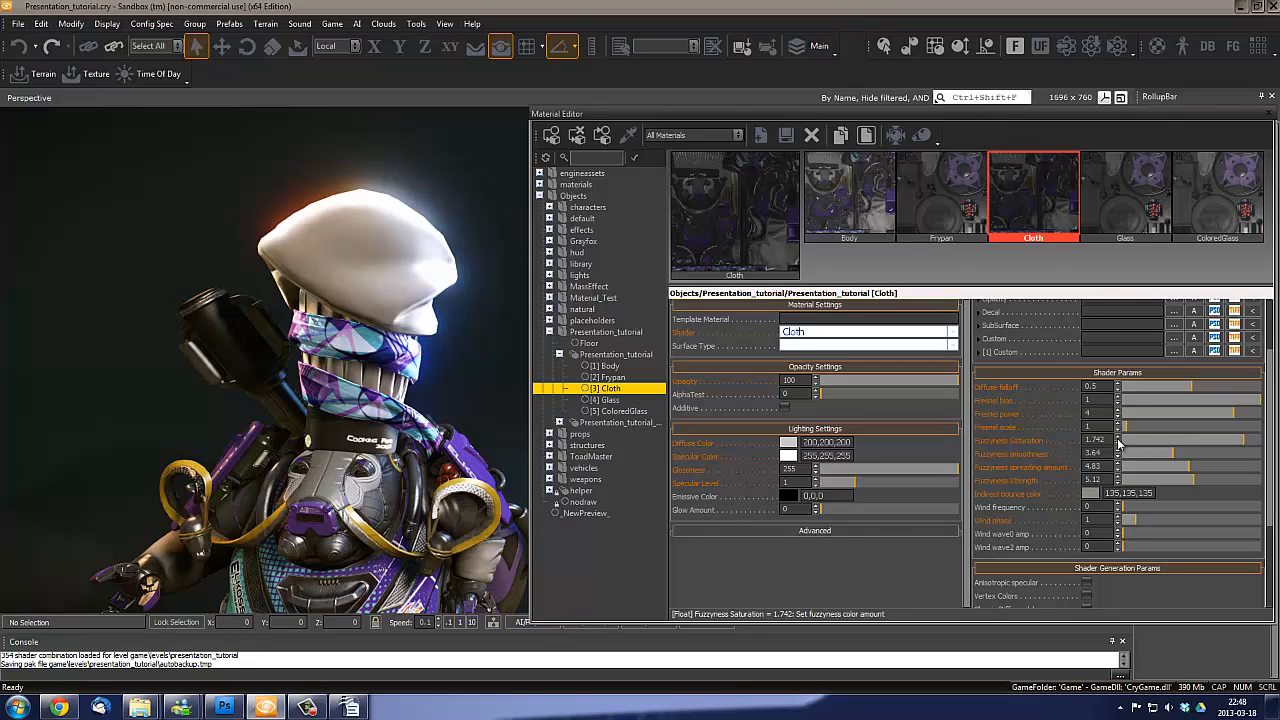
drag(1238, 443, 1164, 486)
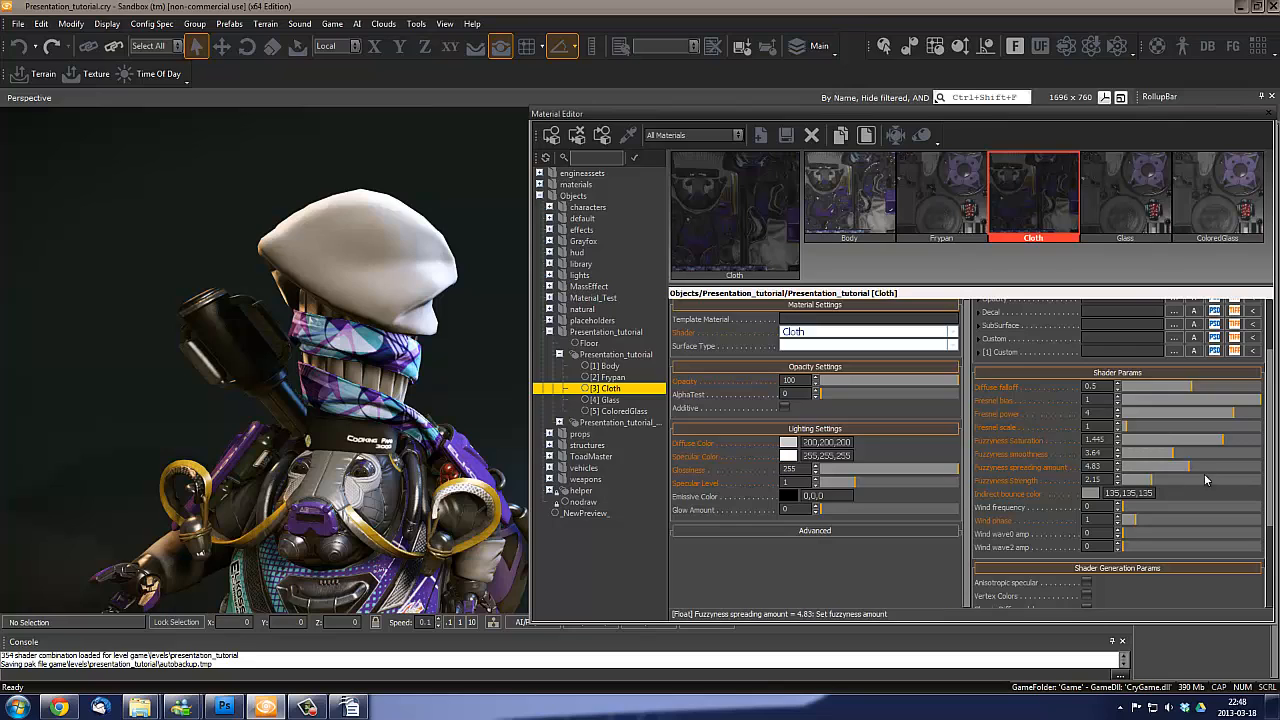
drag(1188, 456, 1231, 447)
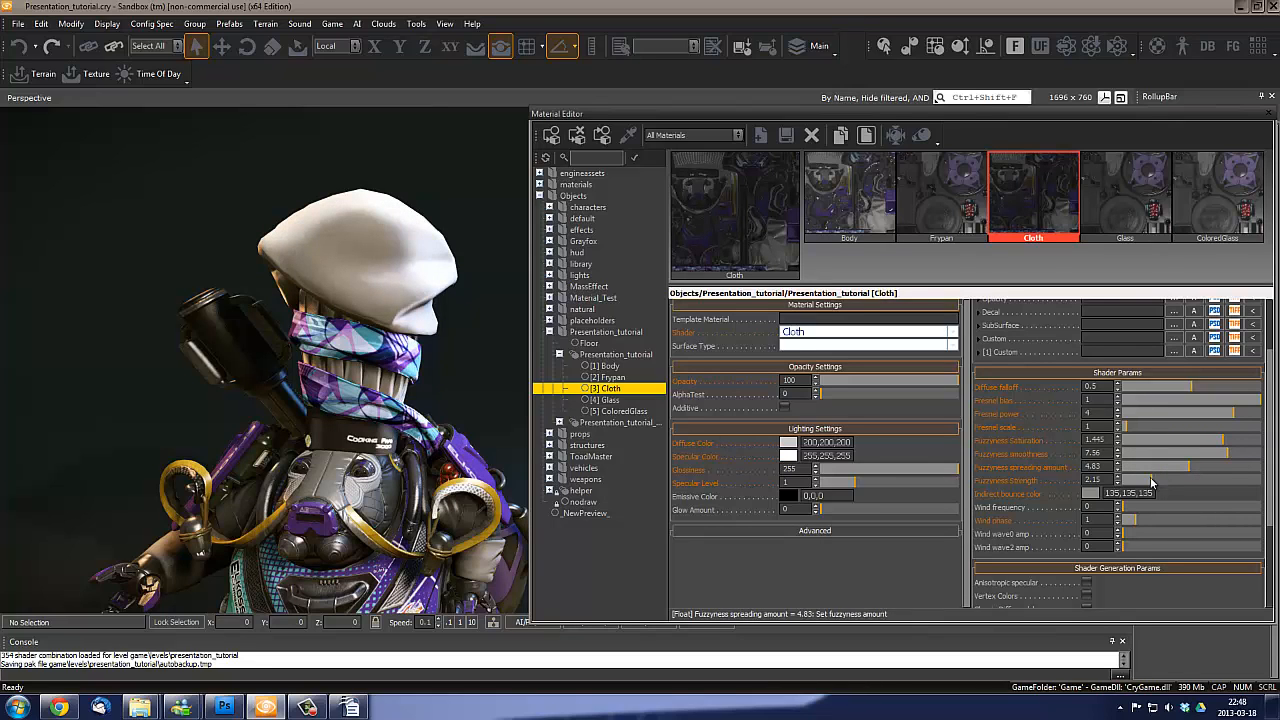
Set the Cloth material's fuzziness smoothness to 2.44, spreading to 2.39, strength to 2.44 and saturation to 0.852
mouse_move(1150, 484)
mouse_down()
mouse_move(1134, 484)
mouse_move(1214, 458)
mouse_move(1153, 459)
mouse_move(1218, 468)
mouse_move(1140, 471)
mouse_move(1150, 482)
mouse_move(1142, 455)
mouse_move(1167, 459)
mouse_move(1154, 470)
mouse_up()
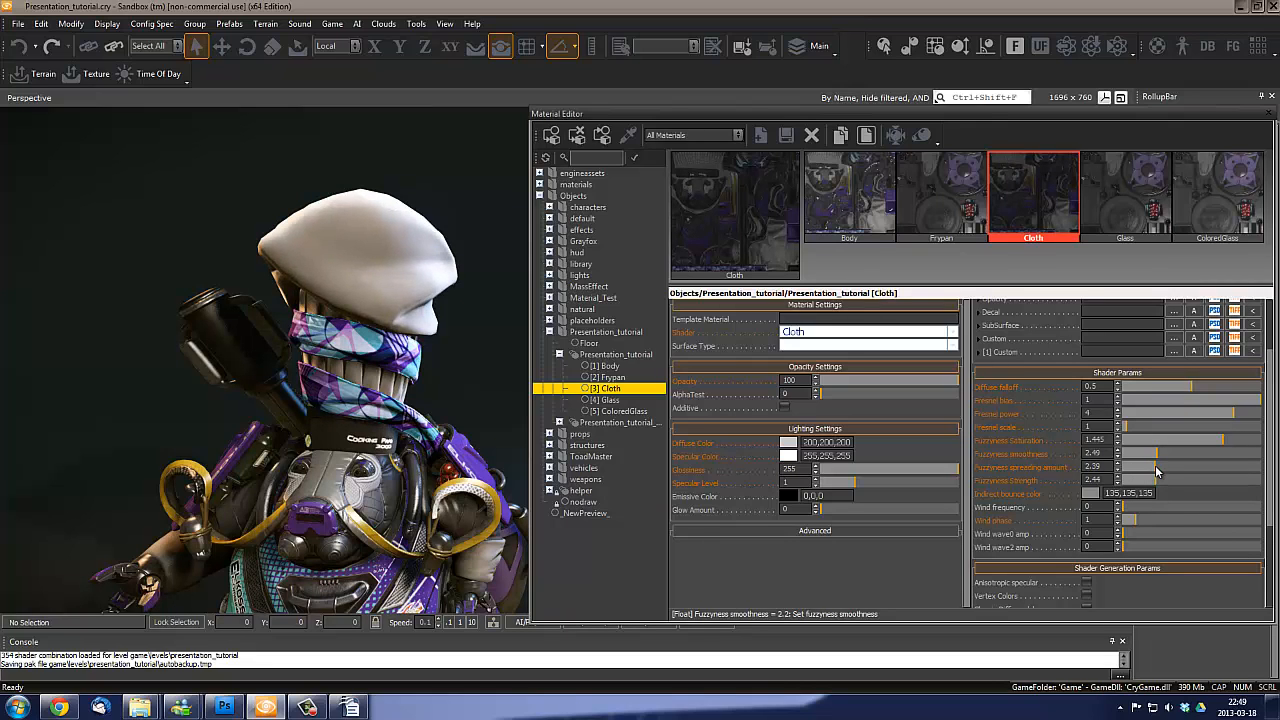
right_drag(238, 398, 236, 399)
key(w)
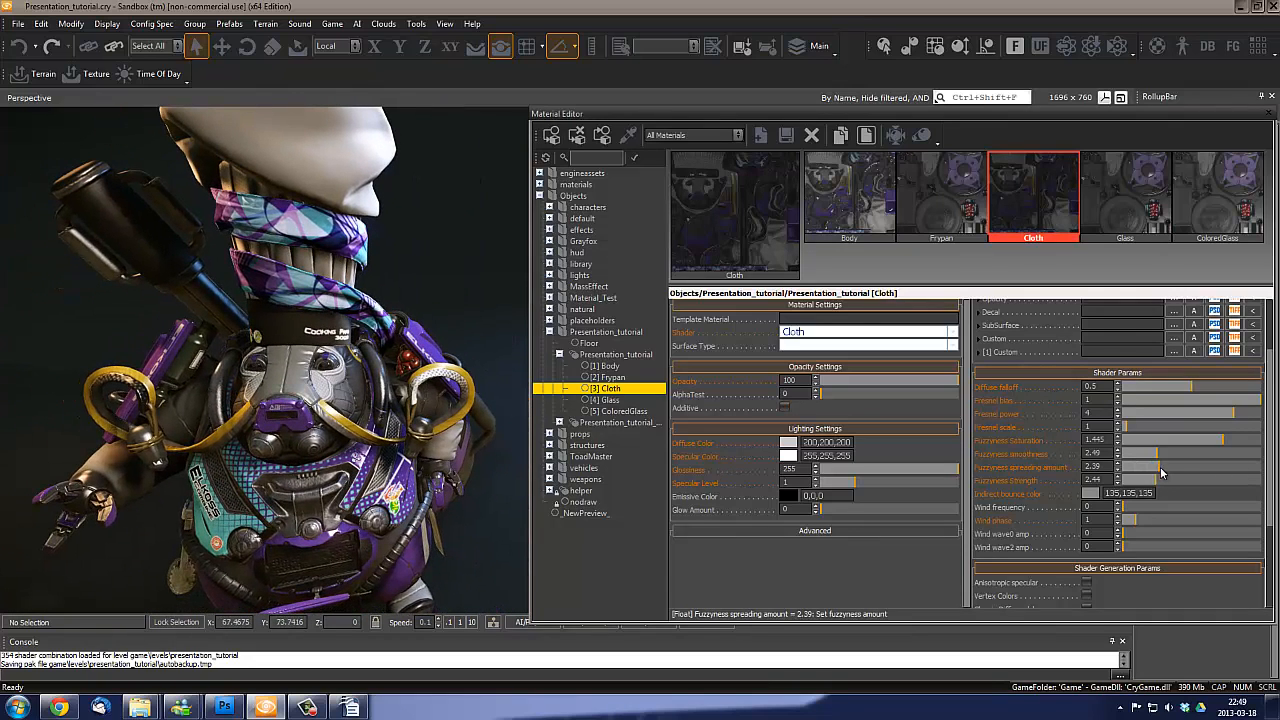
drag(1158, 456, 1156, 456)
right_drag(445, 355, 445, 355)
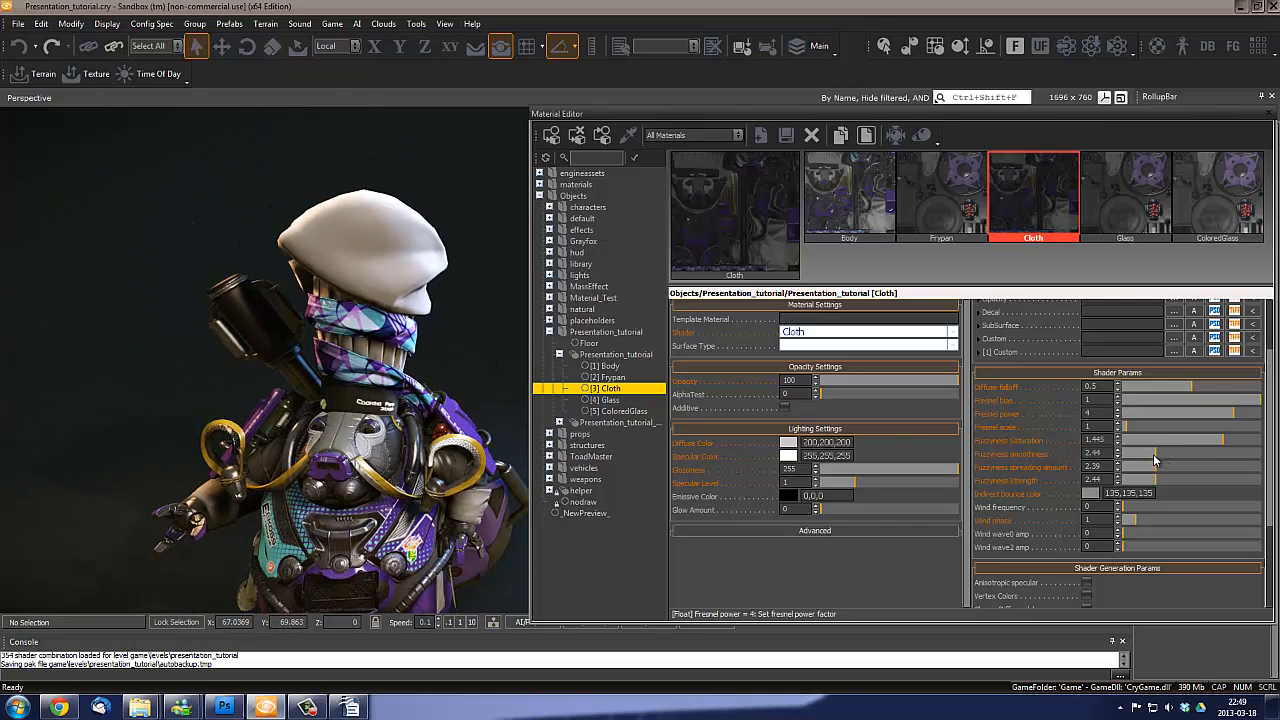
drag(1222, 443, 1185, 449)
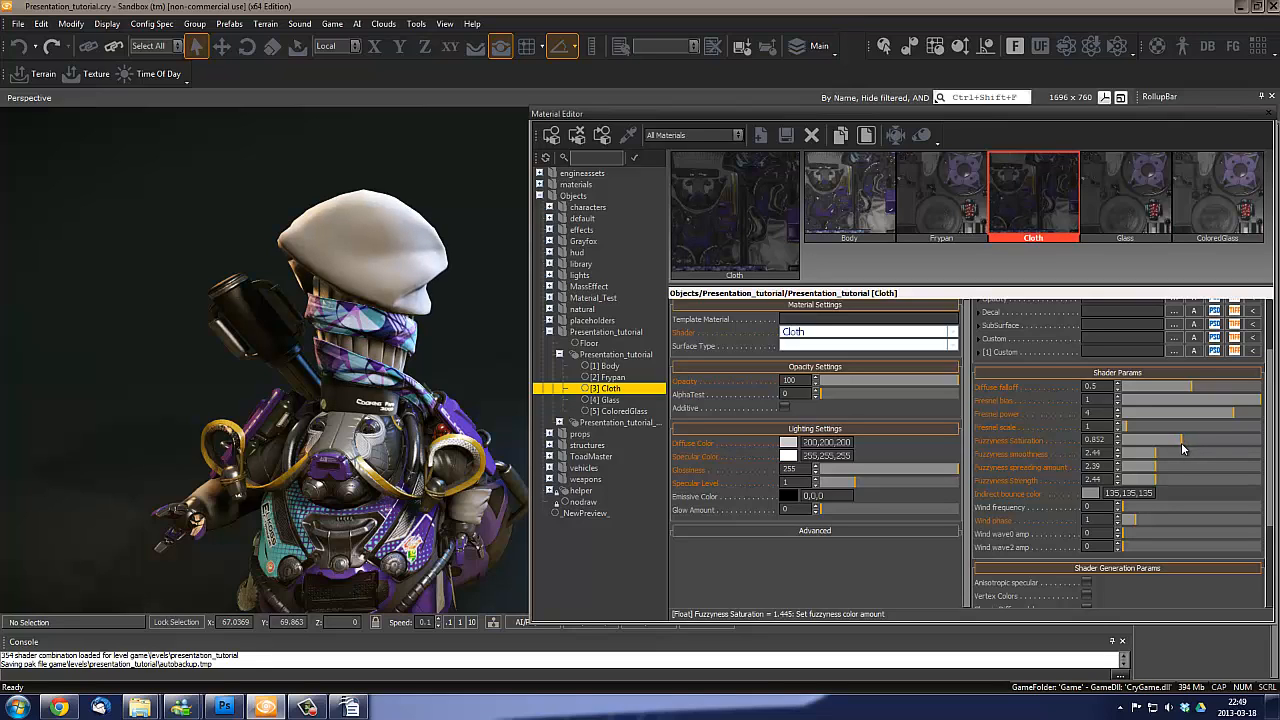
Check the hat and scarf from another angle, and set fuzziness strength to 2.15 and spreading amount to 2.34
scroll(323, 404, up, 3)
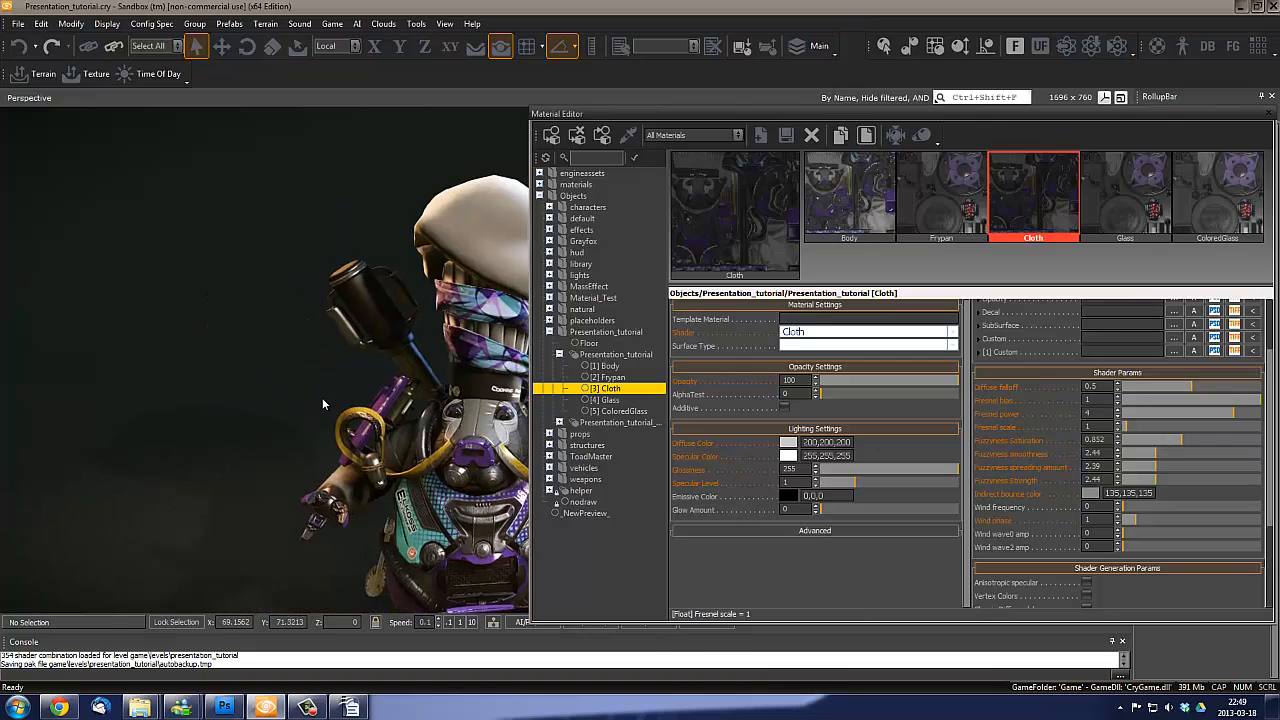
alt+middle_drag(323, 404, 325, 405)
alt+middle_drag(330, 358, 339, 356)
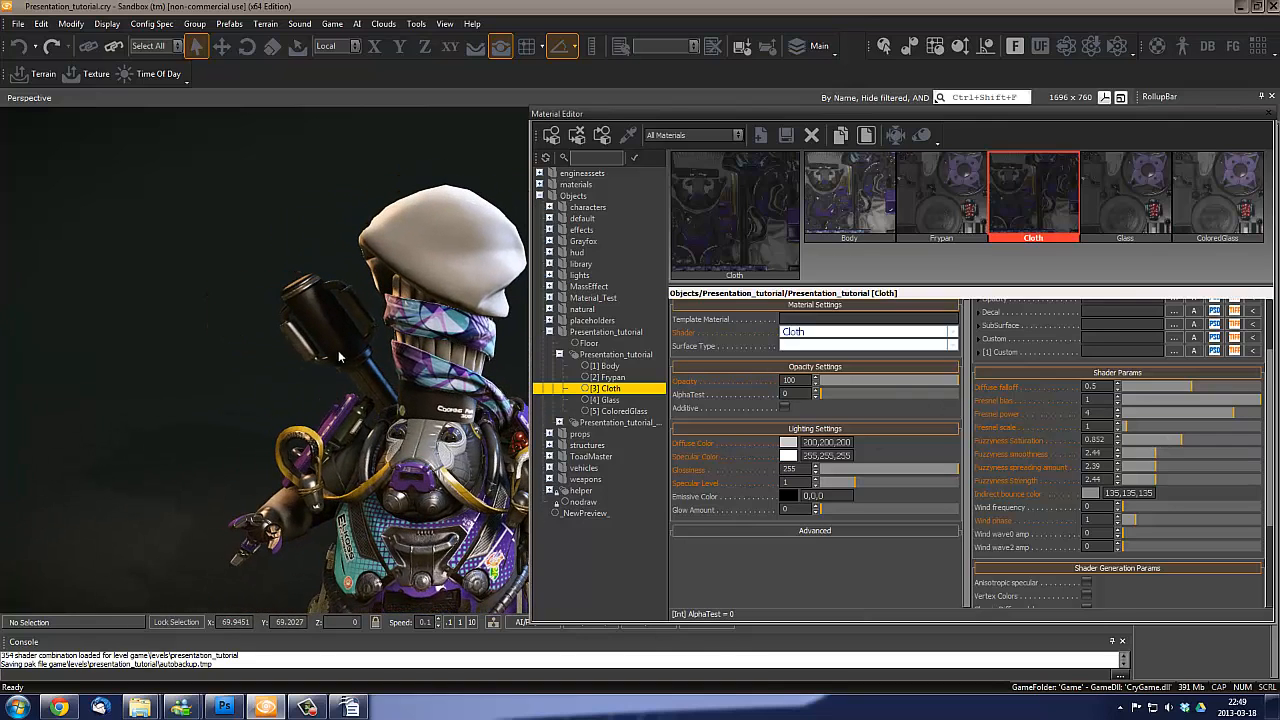
alt+middle_drag(447, 377, 420, 378)
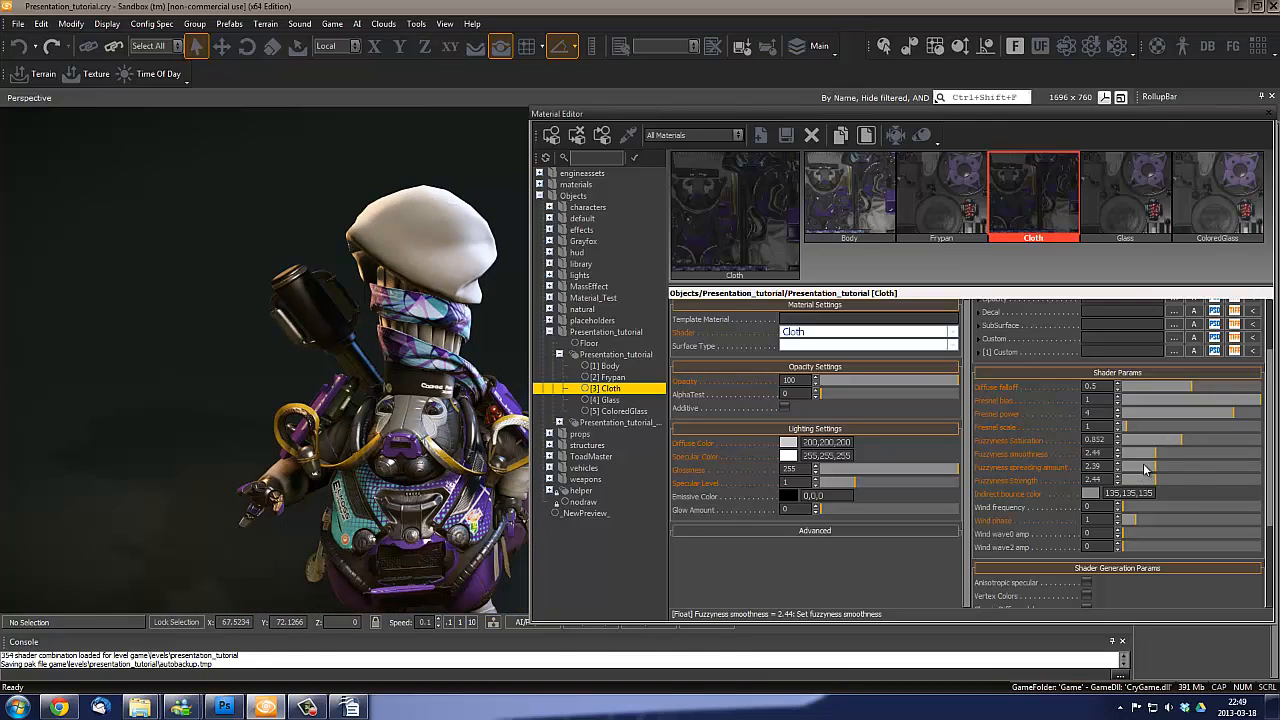
click(1150, 484)
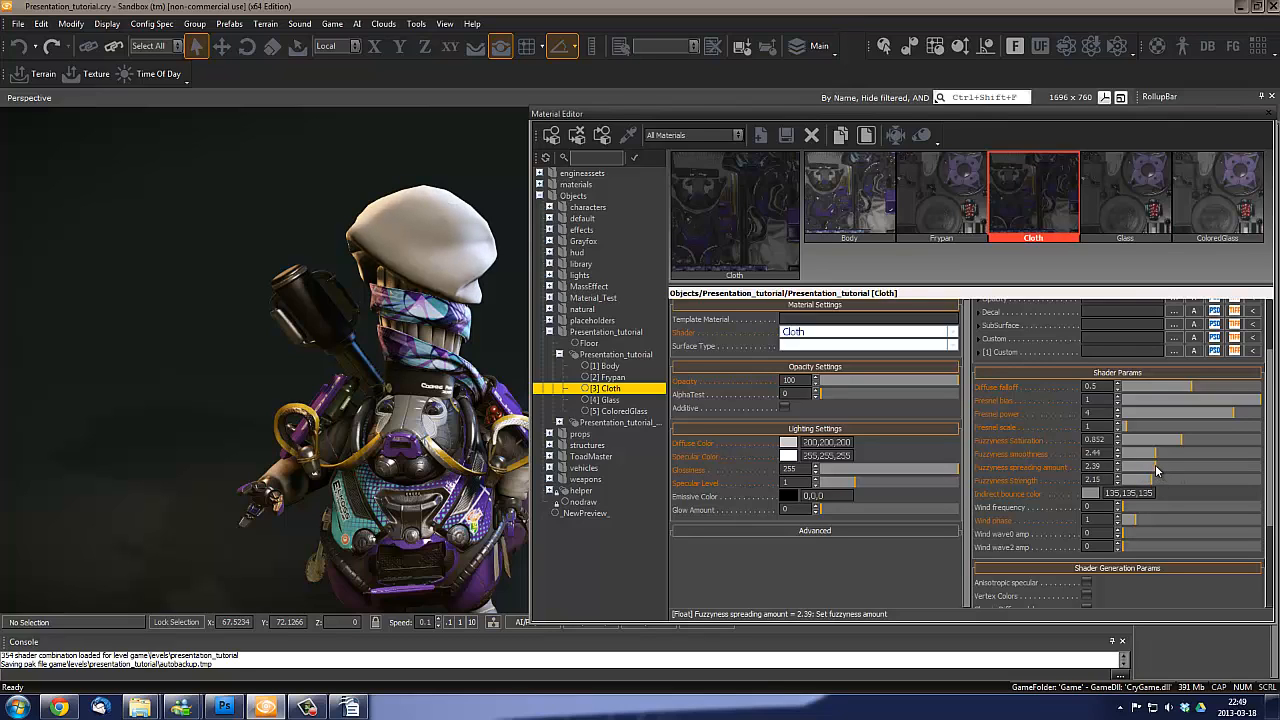
drag(1162, 468, 1154, 469)
Rotate the character about Z to 35, 5 and finally -15 degrees, and set the Cloth material's fuzziness strength to 1.48
right_drag(435, 553, 435, 553)
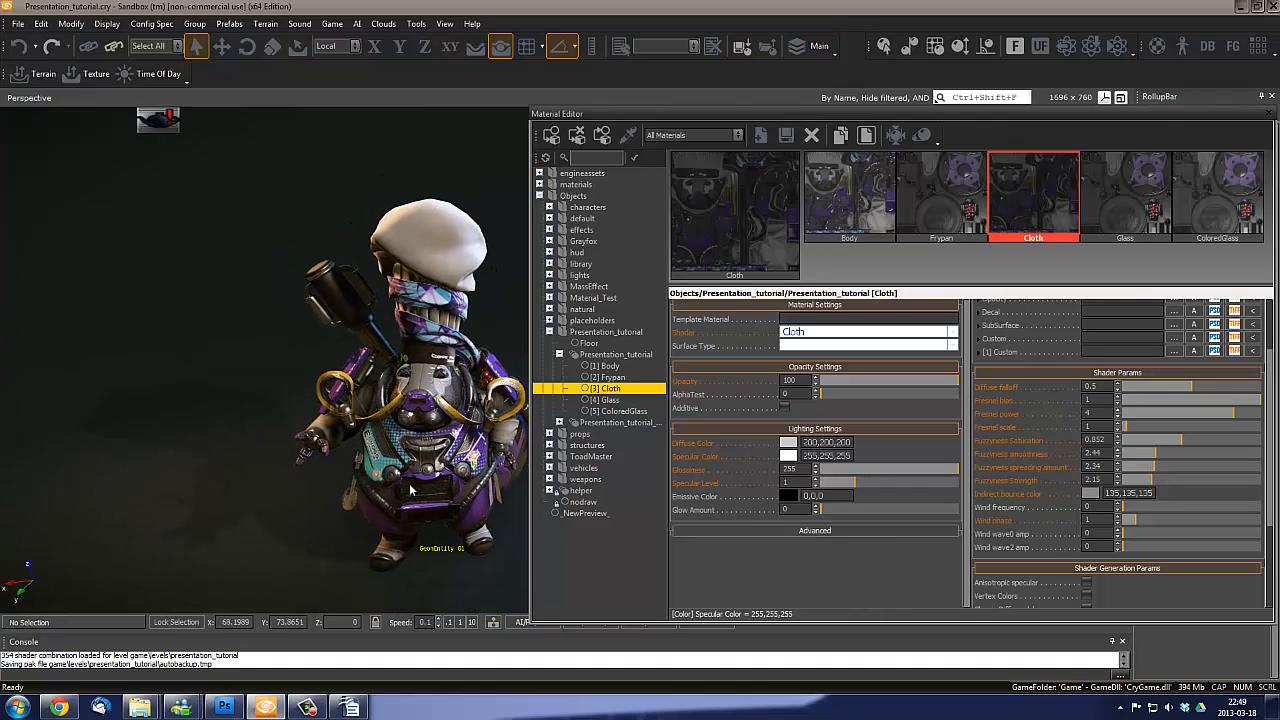
click(435, 553)
key(2)
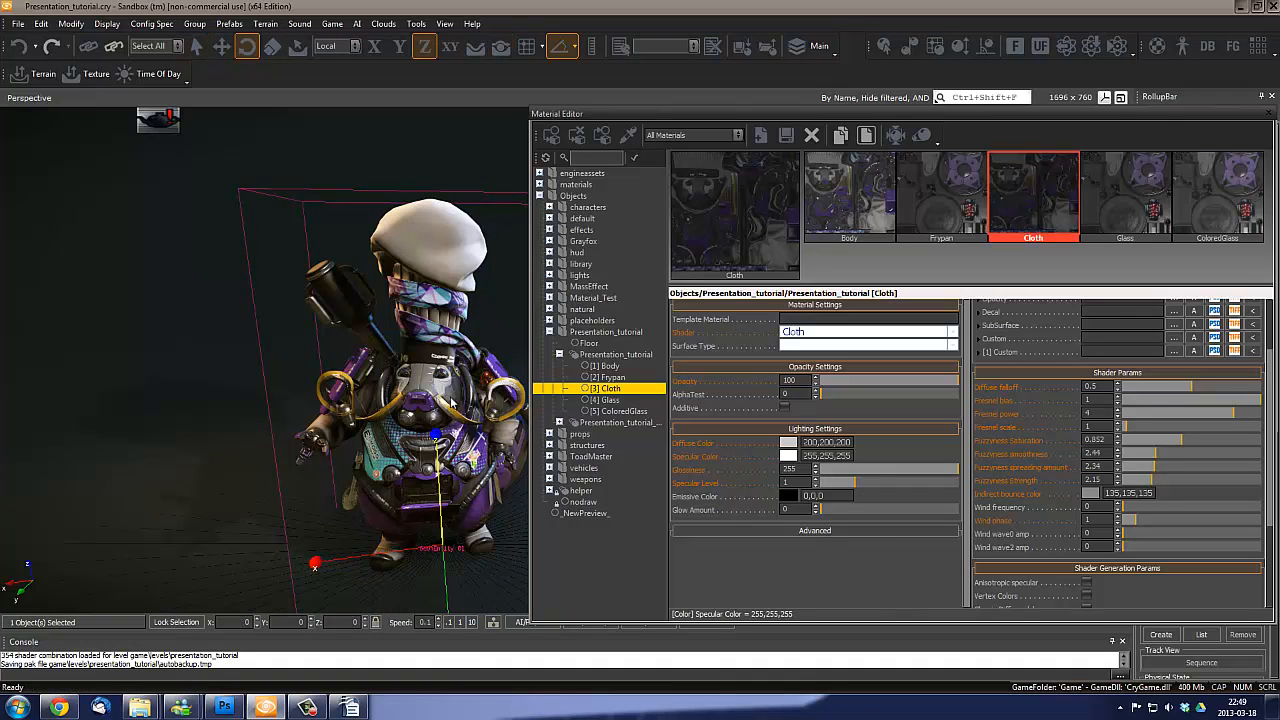
drag(450, 401, 398, 363)
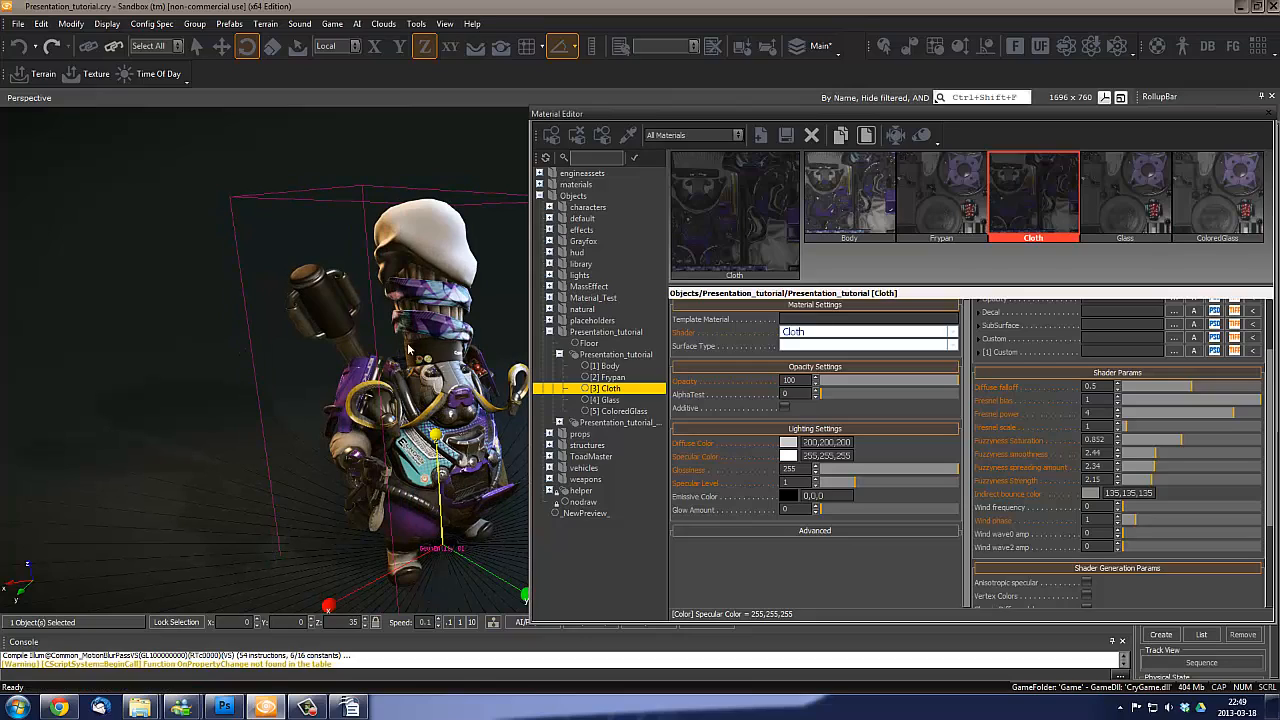
drag(437, 416, 418, 455)
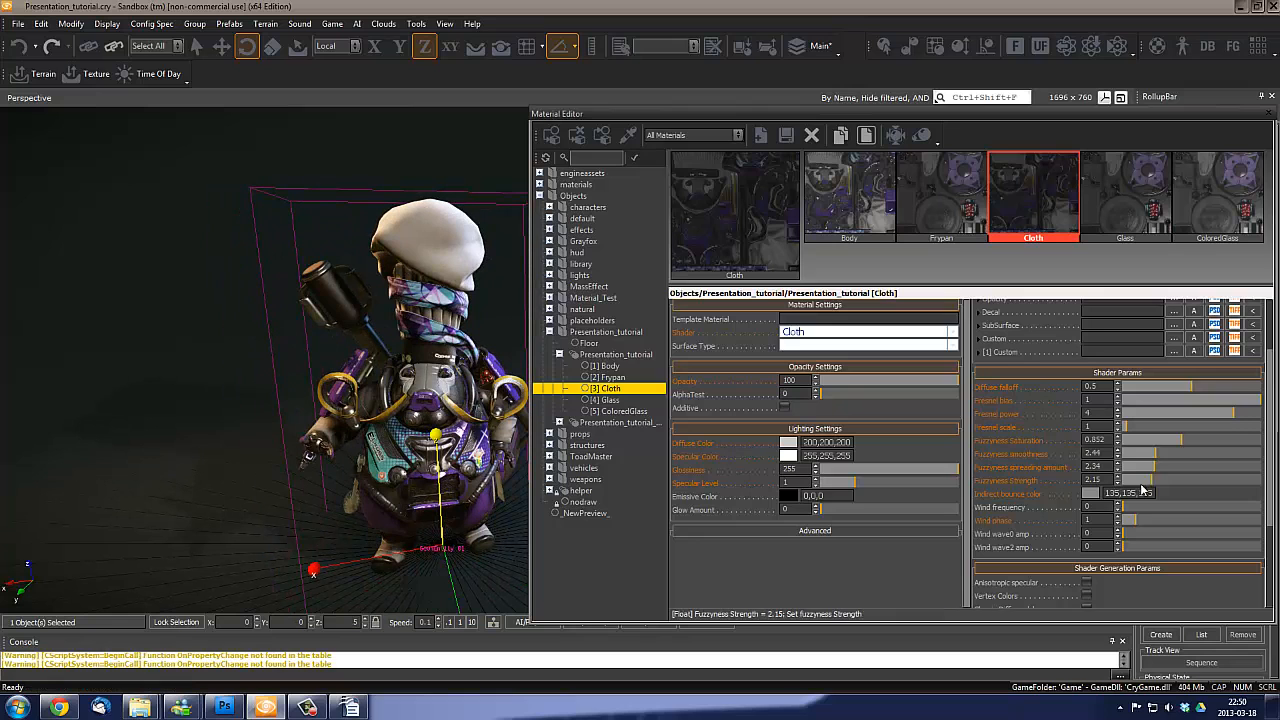
drag(1154, 487, 1149, 487)
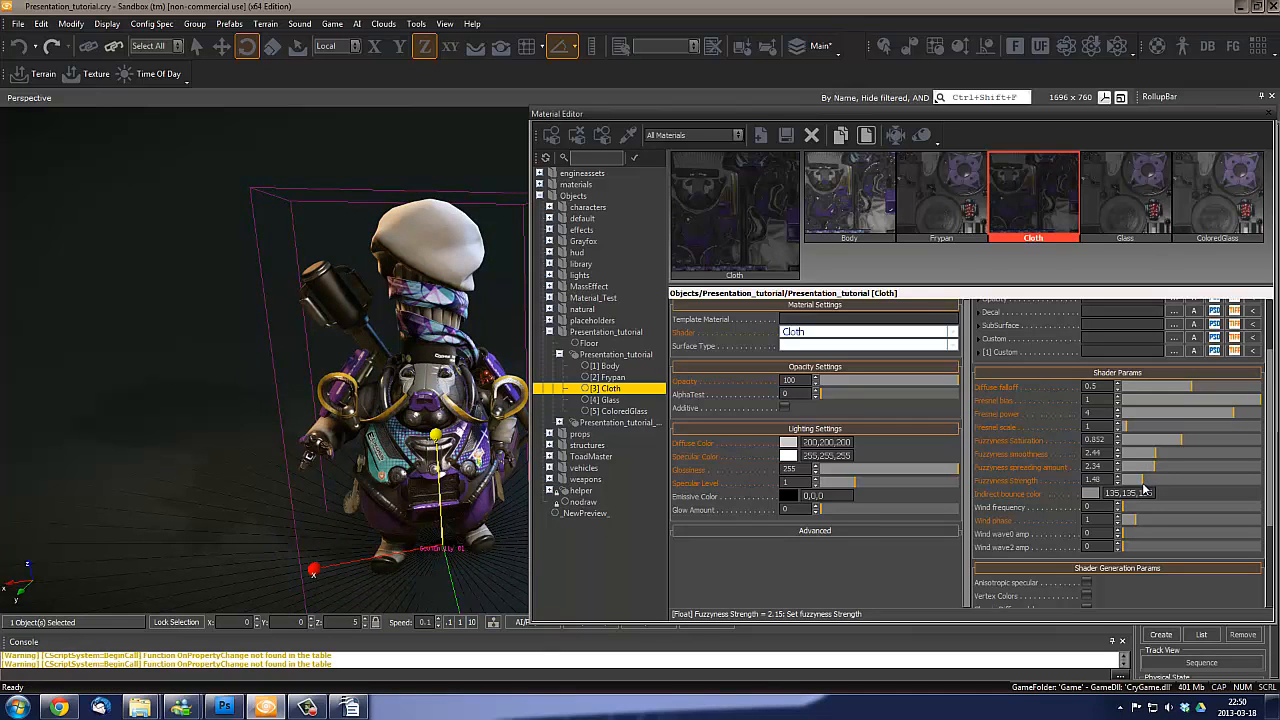
mouse_move(440, 445)
mouse_down()
mouse_move(437, 483)
mouse_move(438, 457)
mouse_up()
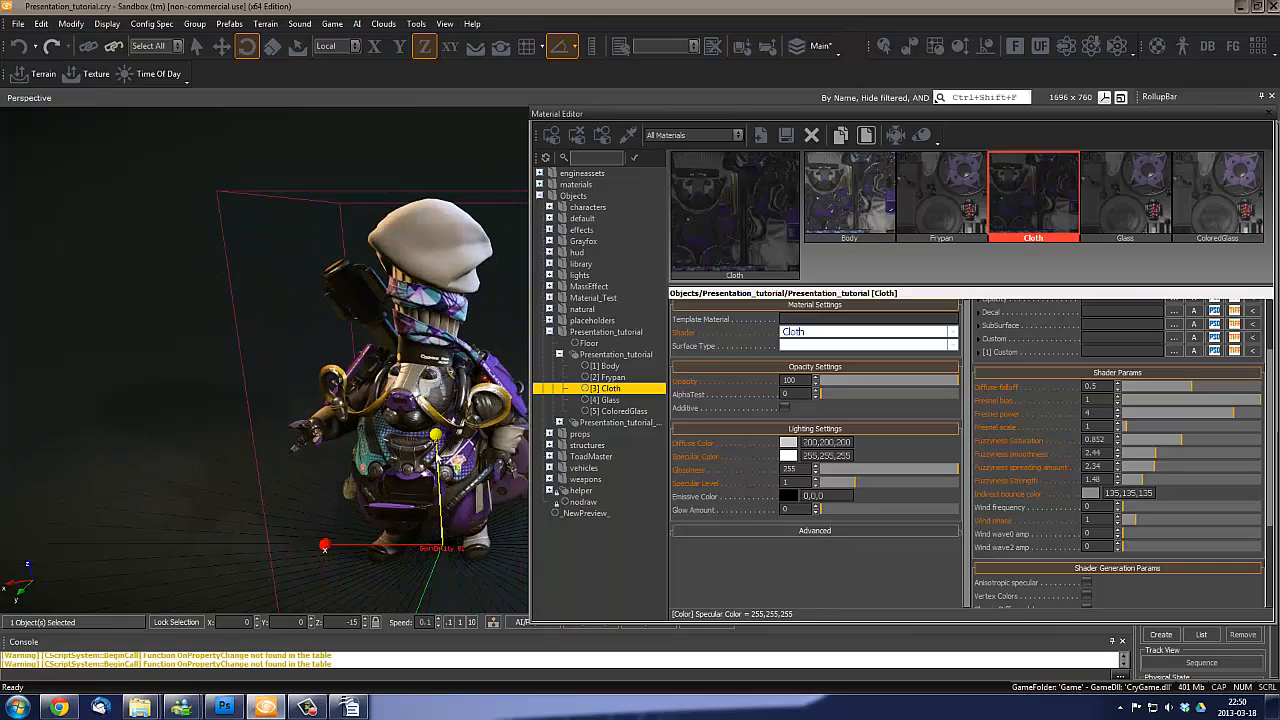
Hide the helpers in the viewport and frame the whole rotated character
right_drag(443, 491, 445, 479)
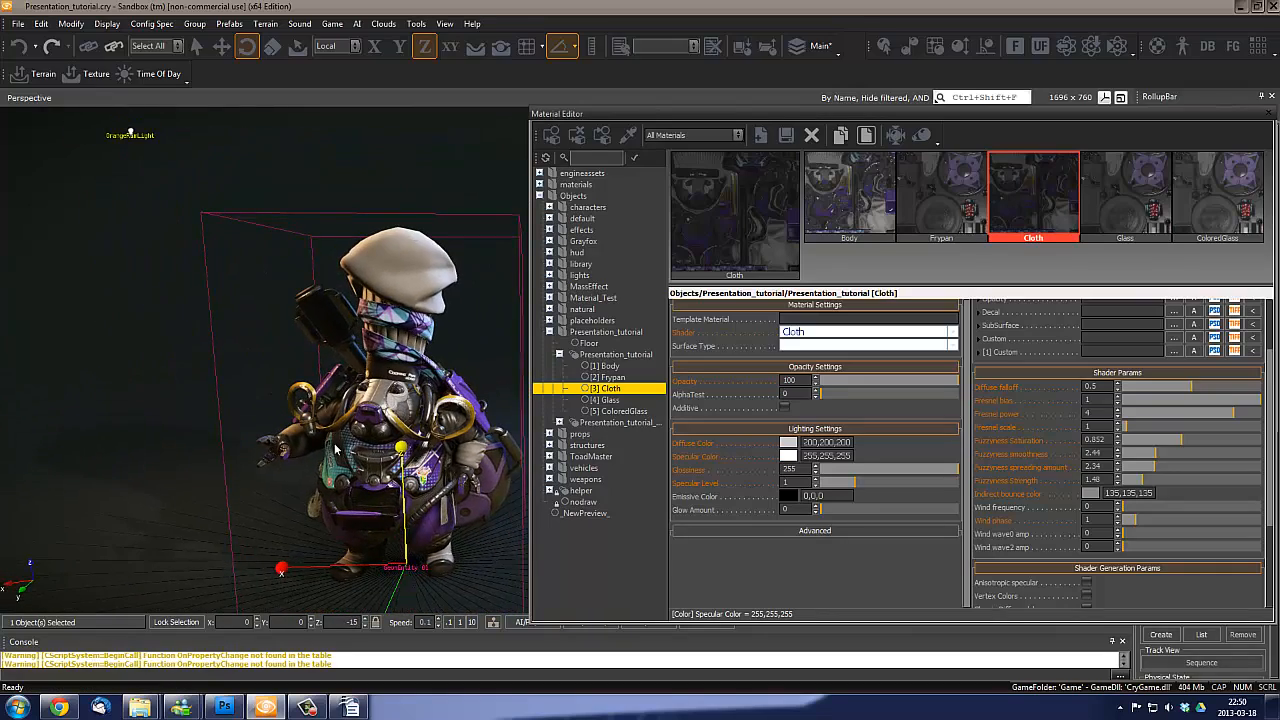
right_drag(336, 450, 339, 443)
key(shift+space)
right_drag(398, 374, 370, 360)
right_drag(364, 212, 366, 226)
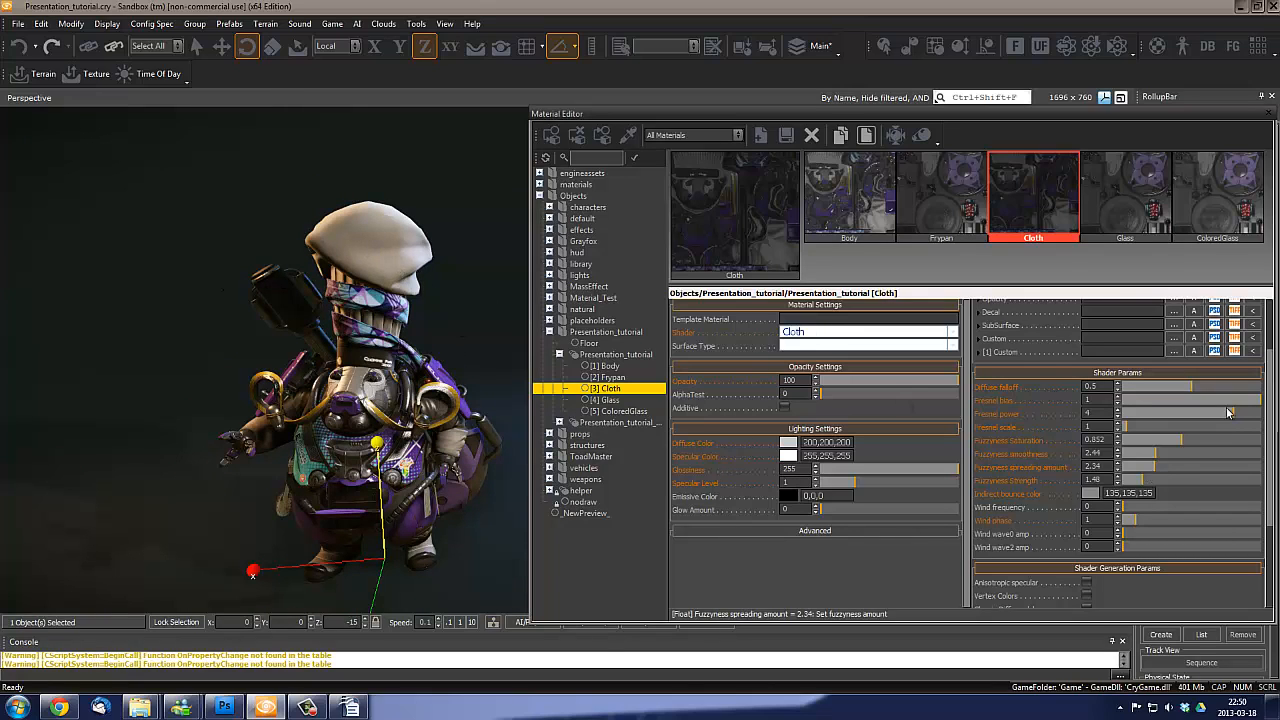
Enable Anisotropic specular in the Cloth material's shader generation parameters
drag(1268, 365, 1268, 406)
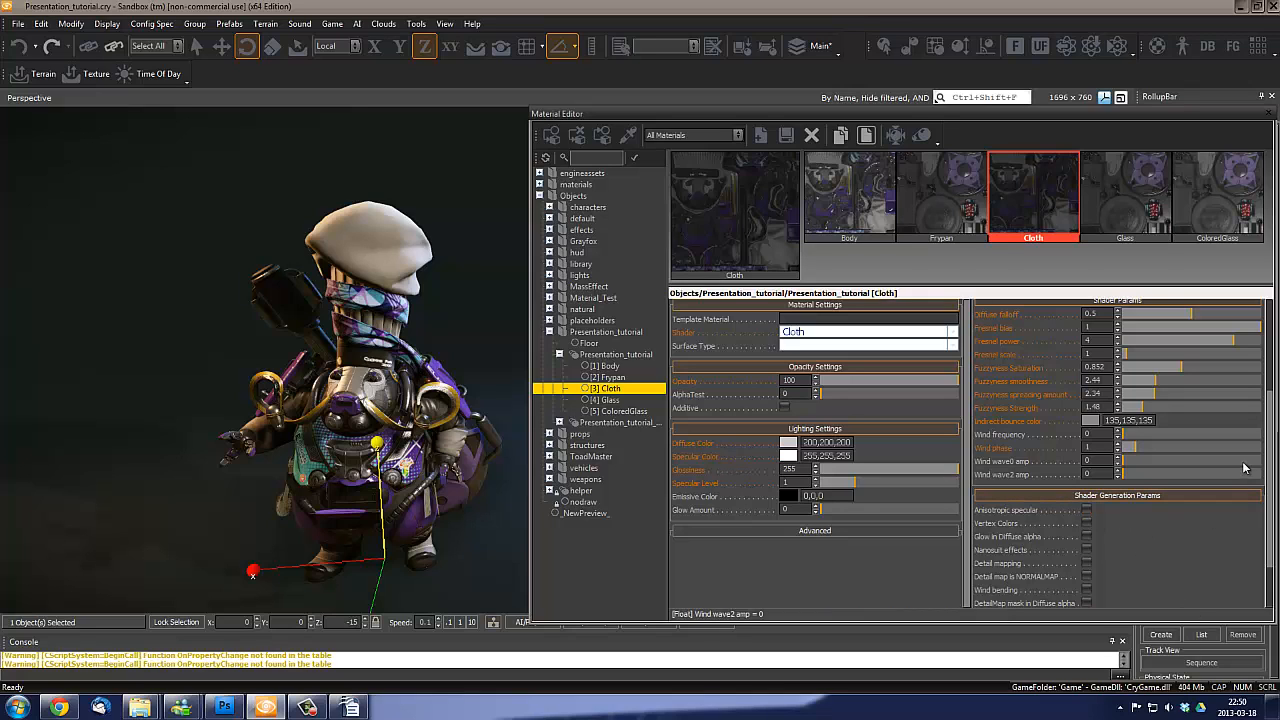
scroll(1136, 467, down, 2)
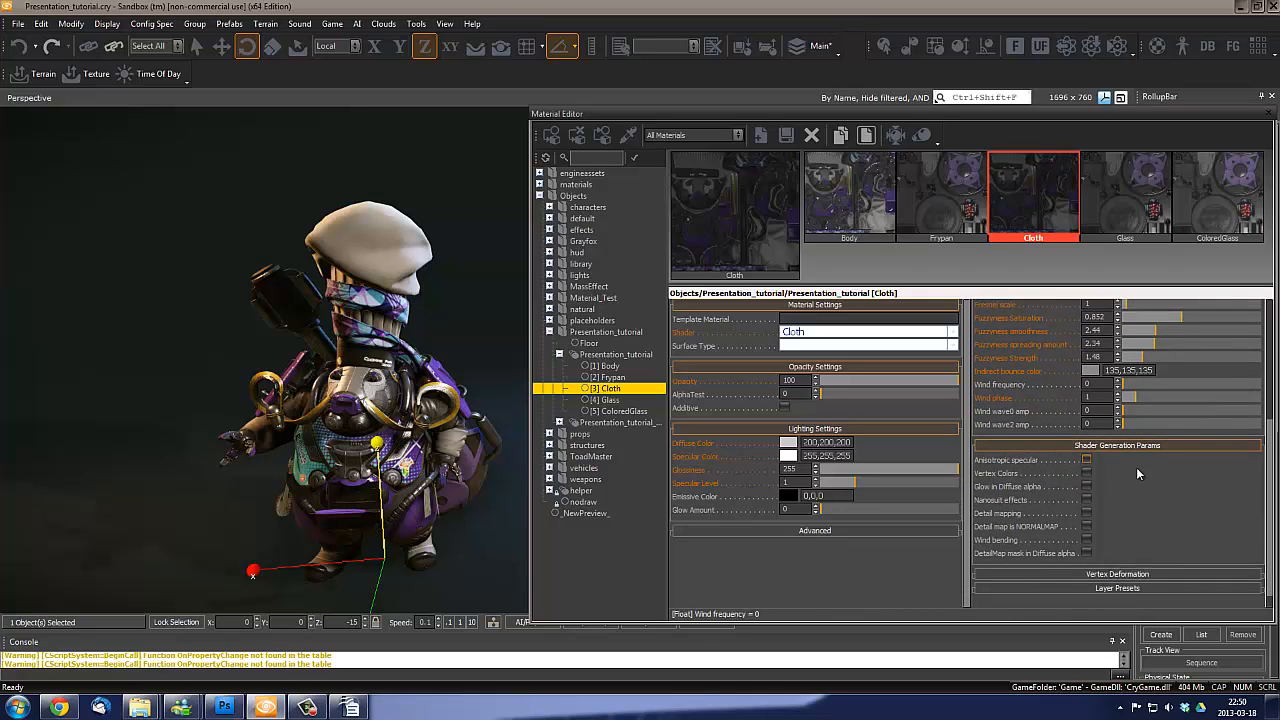
click(1086, 461)
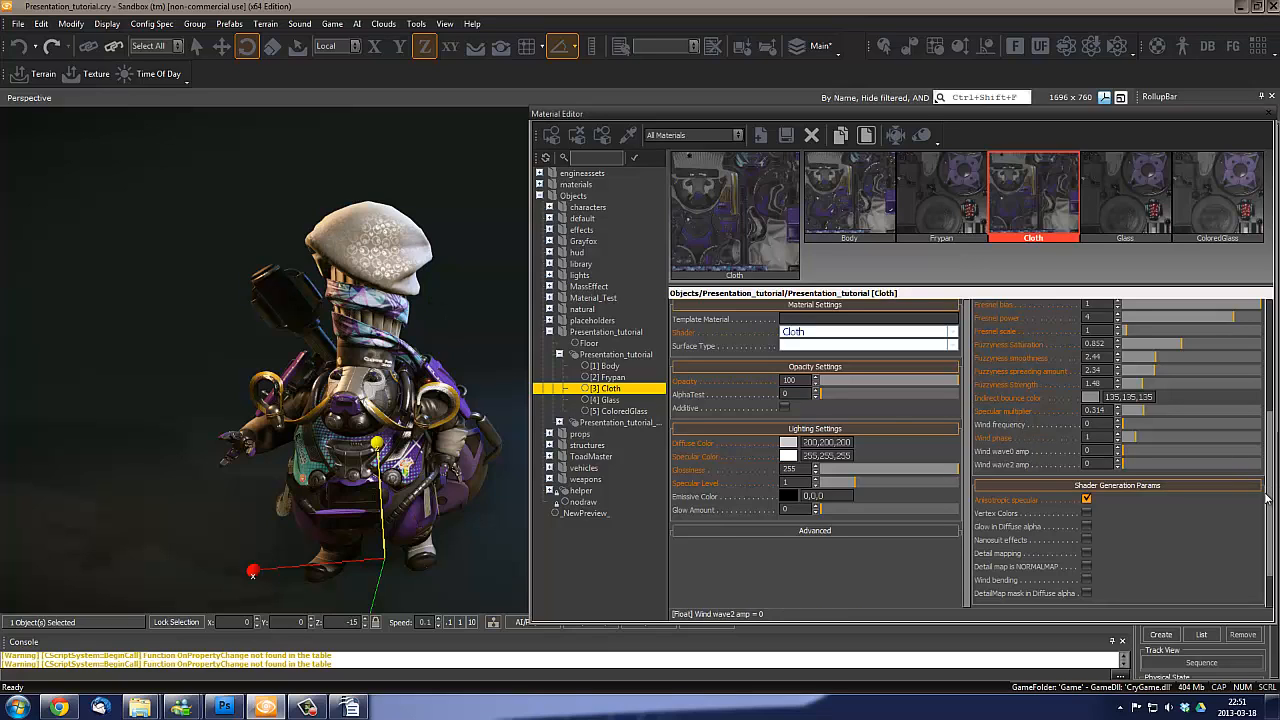
Return the Cloth material's glossiness to 255 and try a grey specular color of 107,107,107
scroll(1268, 545, down, 3)
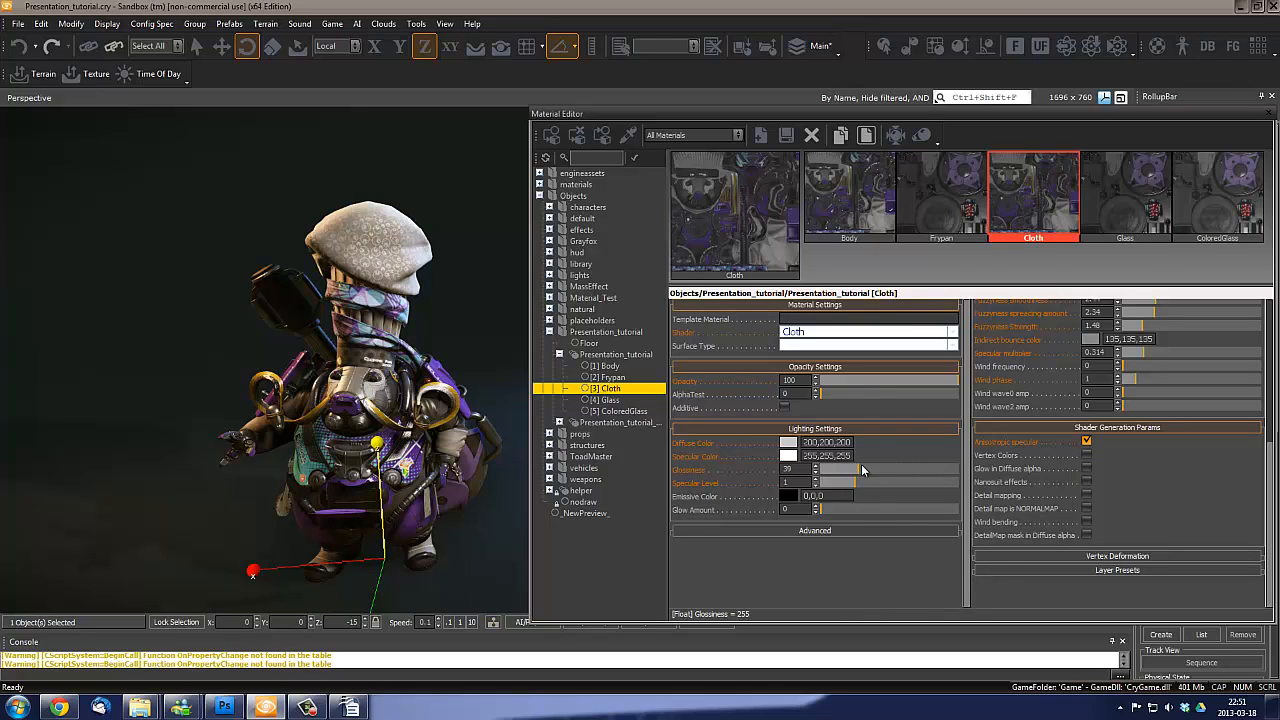
drag(861, 464, 950, 477)
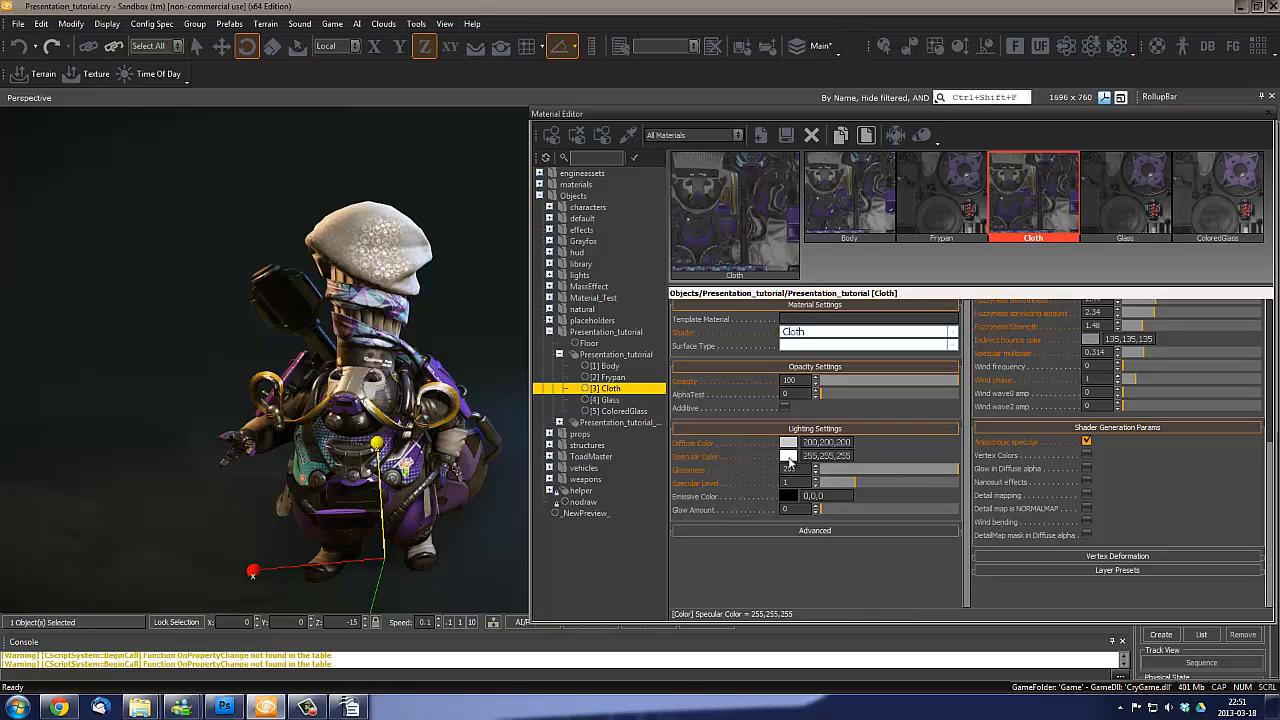
click(788, 456)
click(729, 292)
drag(729, 292, 730, 299)
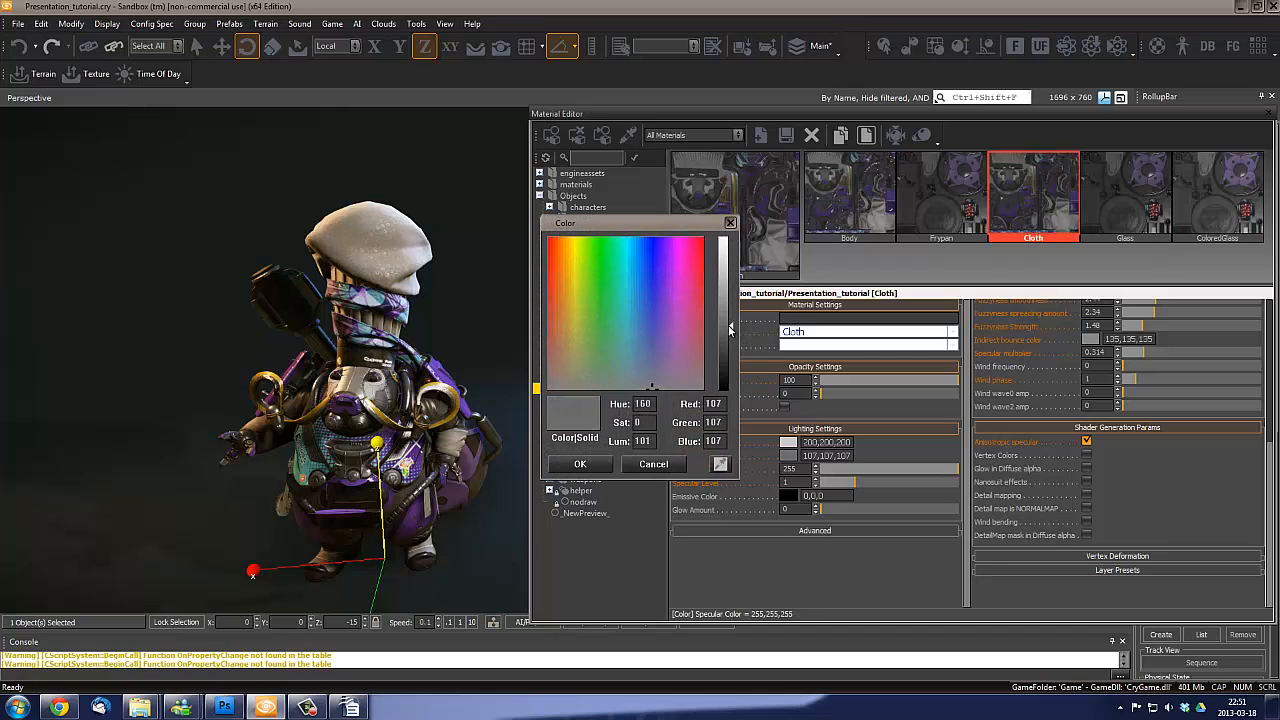
click(653, 464)
Set the Cloth material's anisotropy shape to 0.5 and rotate the character to -5 degrees about Z
drag(1272, 534, 1267, 385)
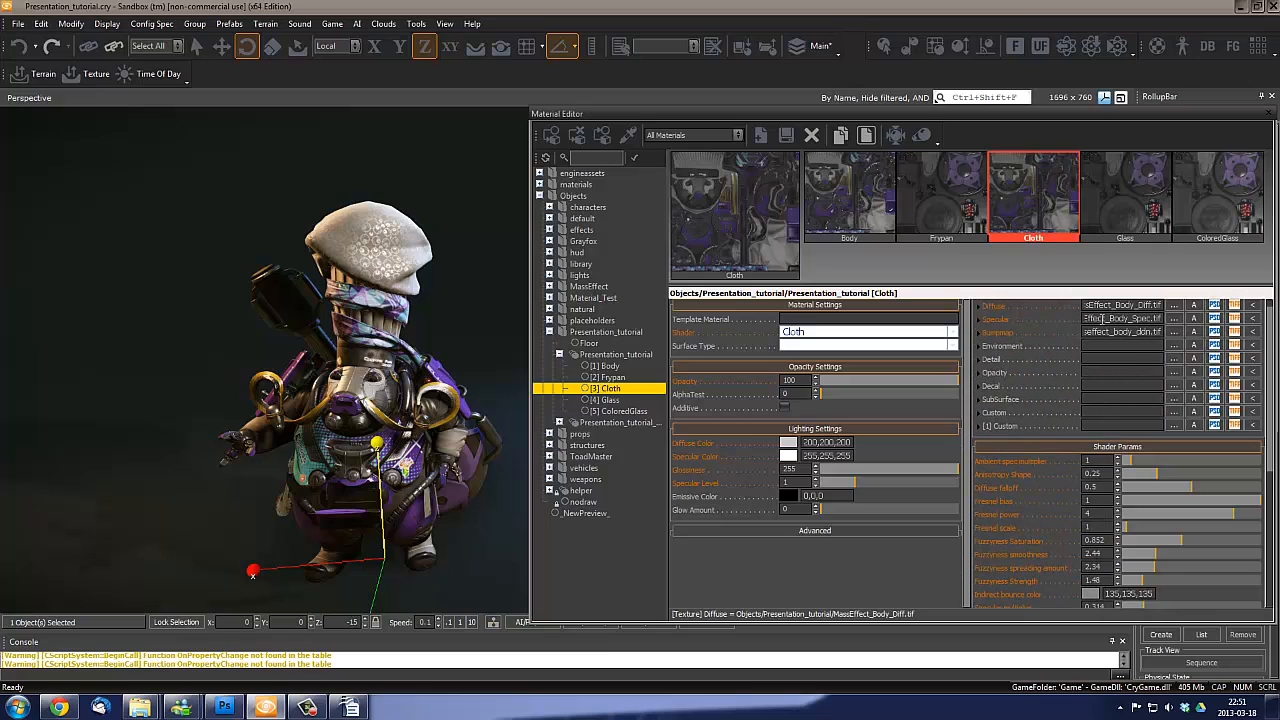
mouse_move(1104, 324)
scroll(1250, 322, up, 1)
scroll(1272, 340, down, 5)
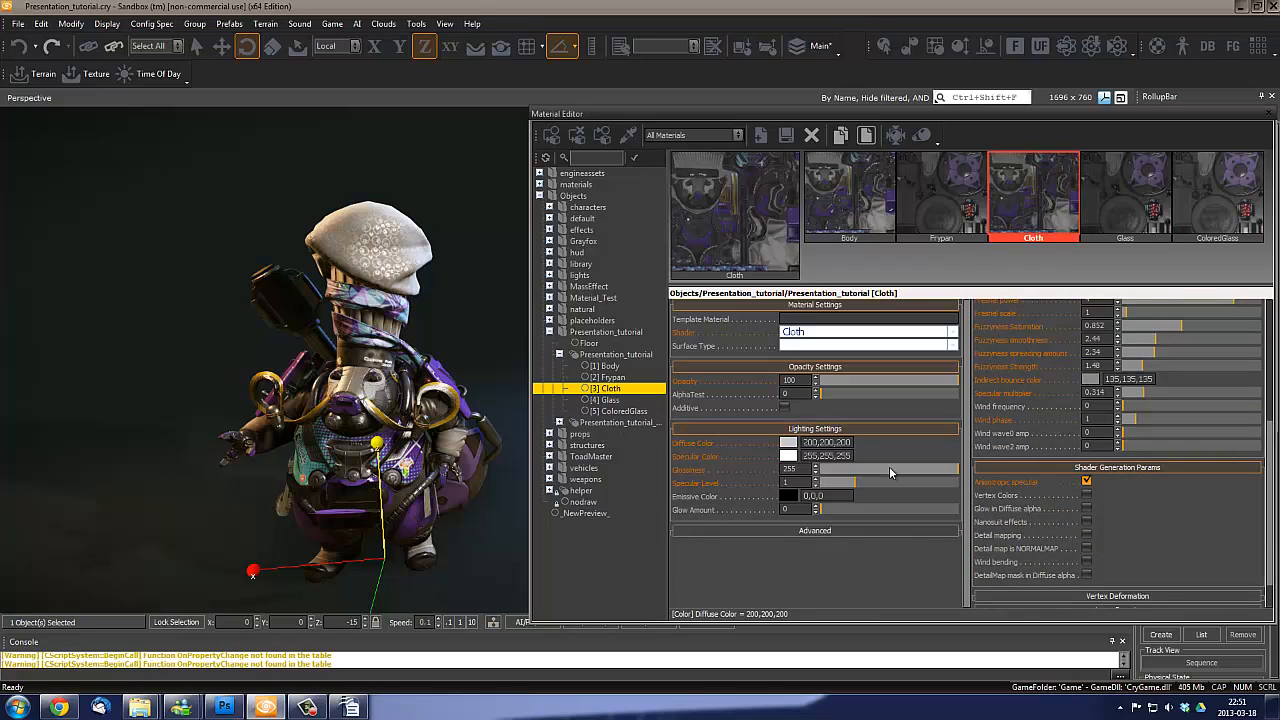
scroll(1268, 483, up, 3)
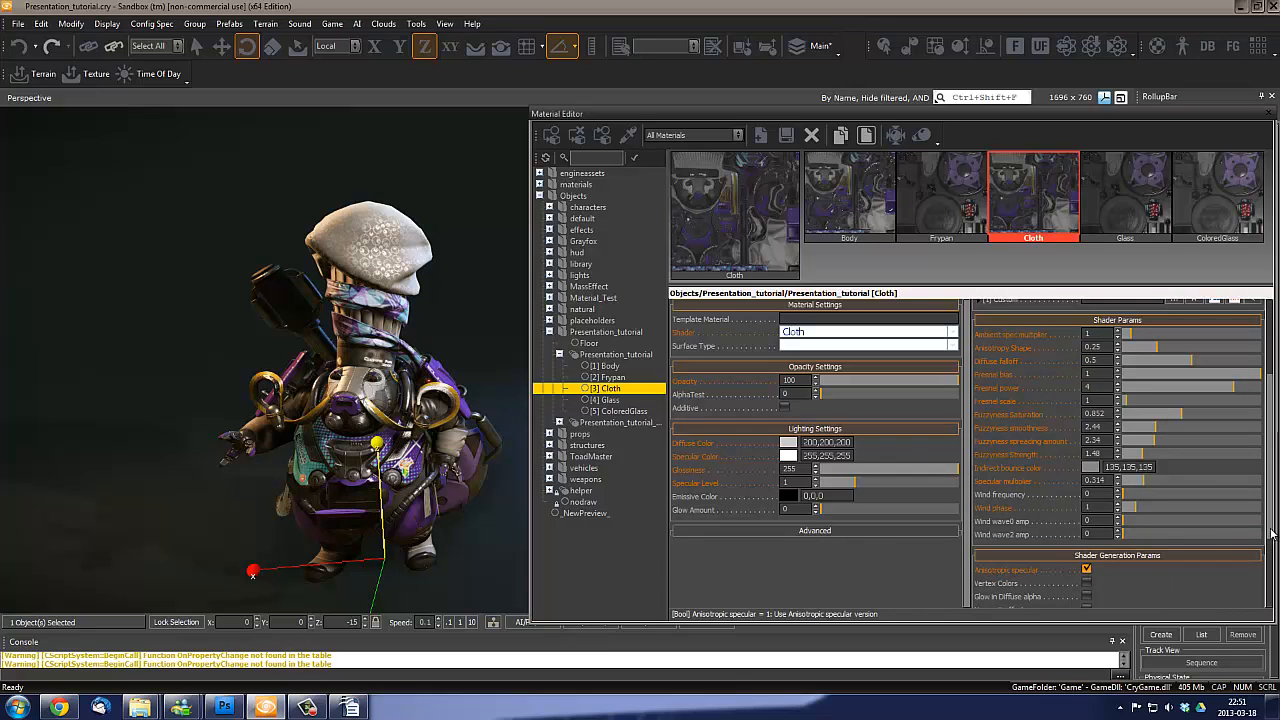
scroll(1270, 520, up, 2)
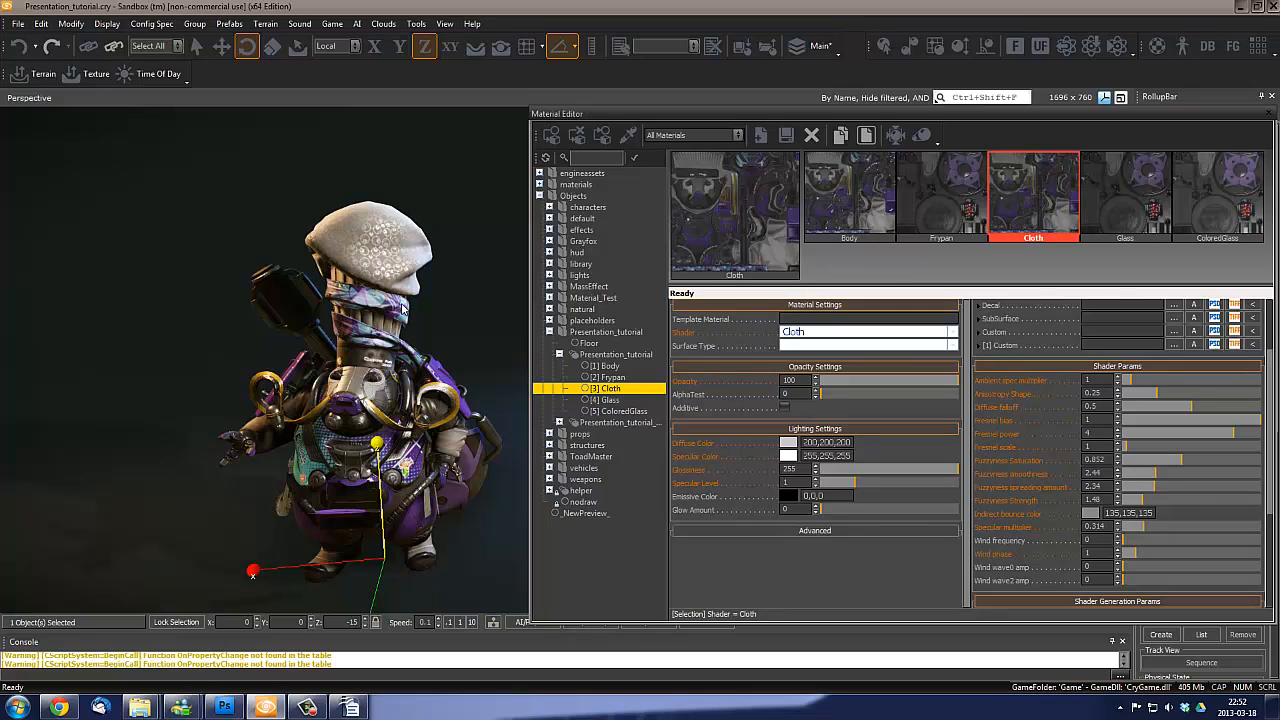
mouse_move(1137, 394)
mouse_down()
mouse_move(1249, 393)
mouse_move(1200, 398)
mouse_up()
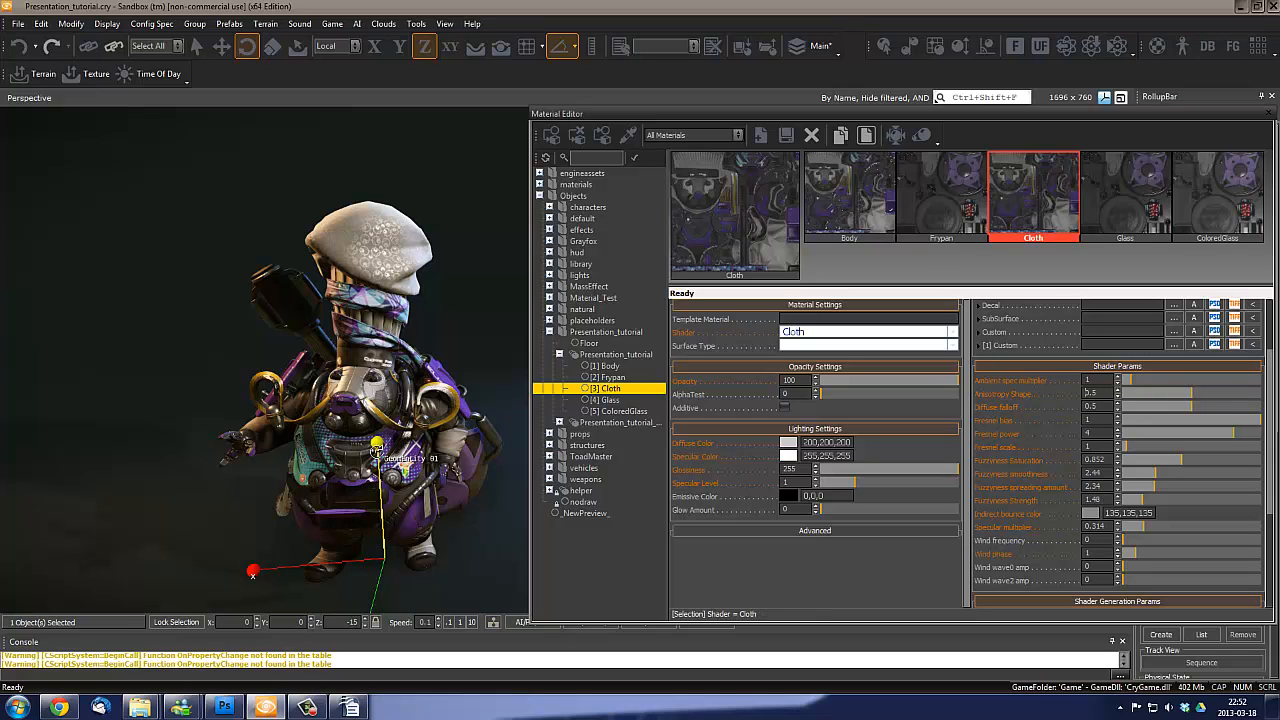
mouse_move(380, 446)
mouse_down()
mouse_move(372, 290)
mouse_move(372, 436)
mouse_up()
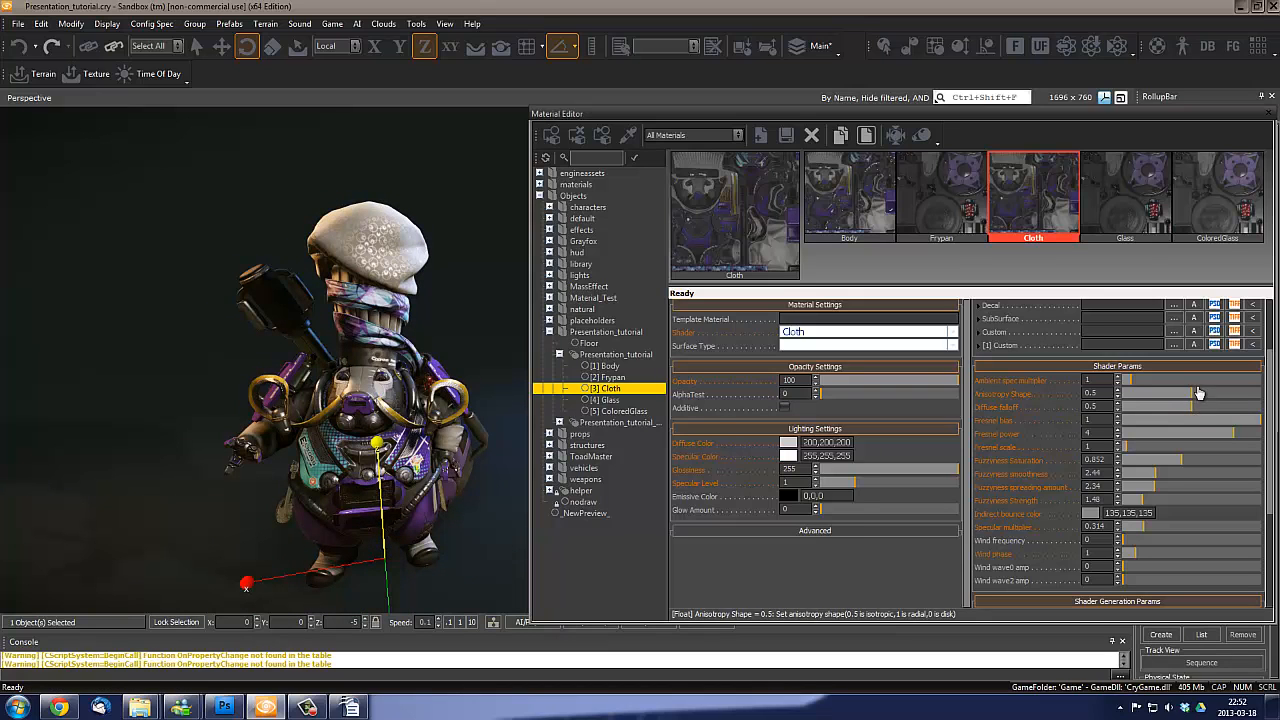
Try an anisotropy shape of 0.761 on the Cloth material and return it to 0.5
mouse_move(1193, 400)
mouse_down()
mouse_move(1246, 395)
mouse_move(1208, 397)
mouse_move(1228, 393)
mouse_up()
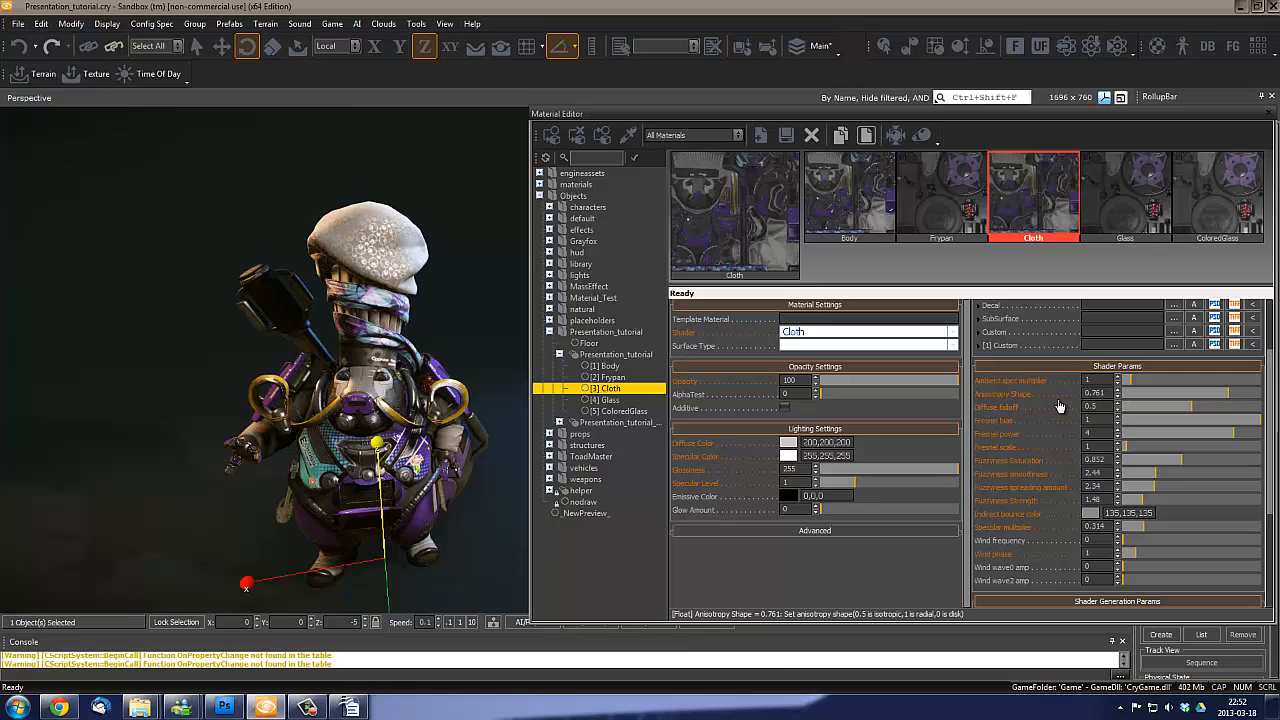
click(1152, 381)
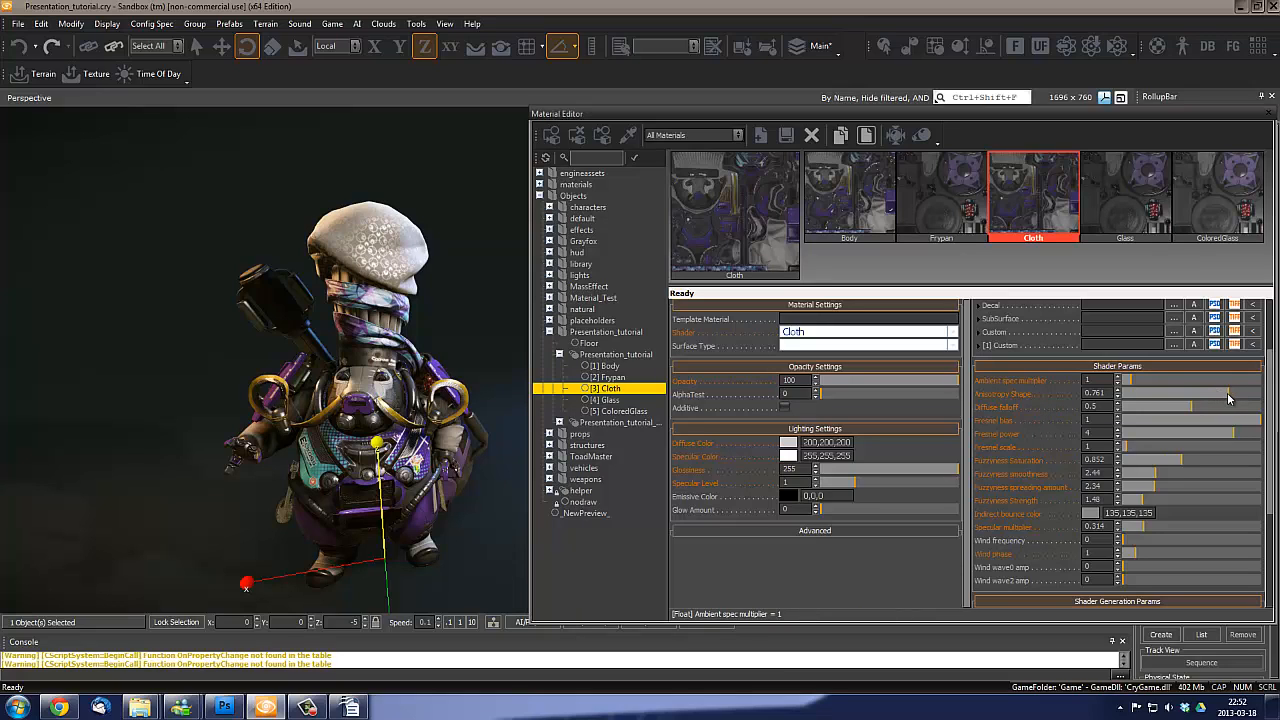
drag(1221, 400, 1191, 403)
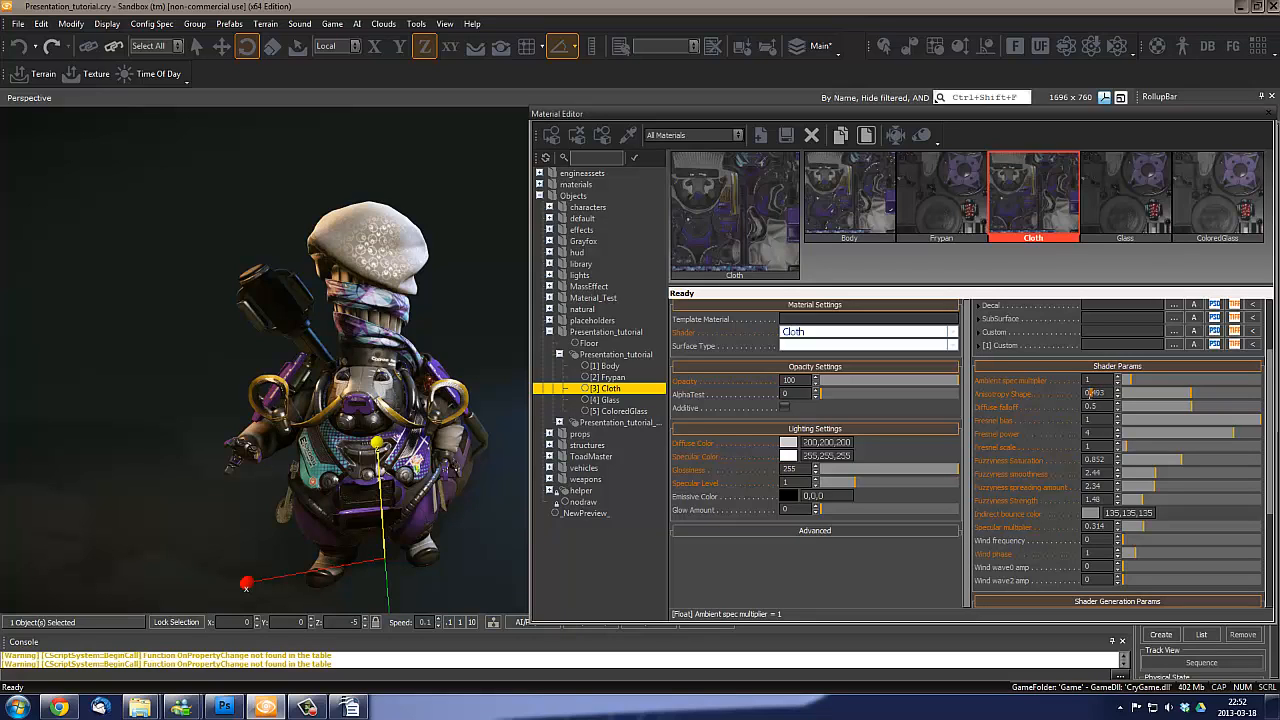
drag(1090, 394, 1160, 393)
key(Return)
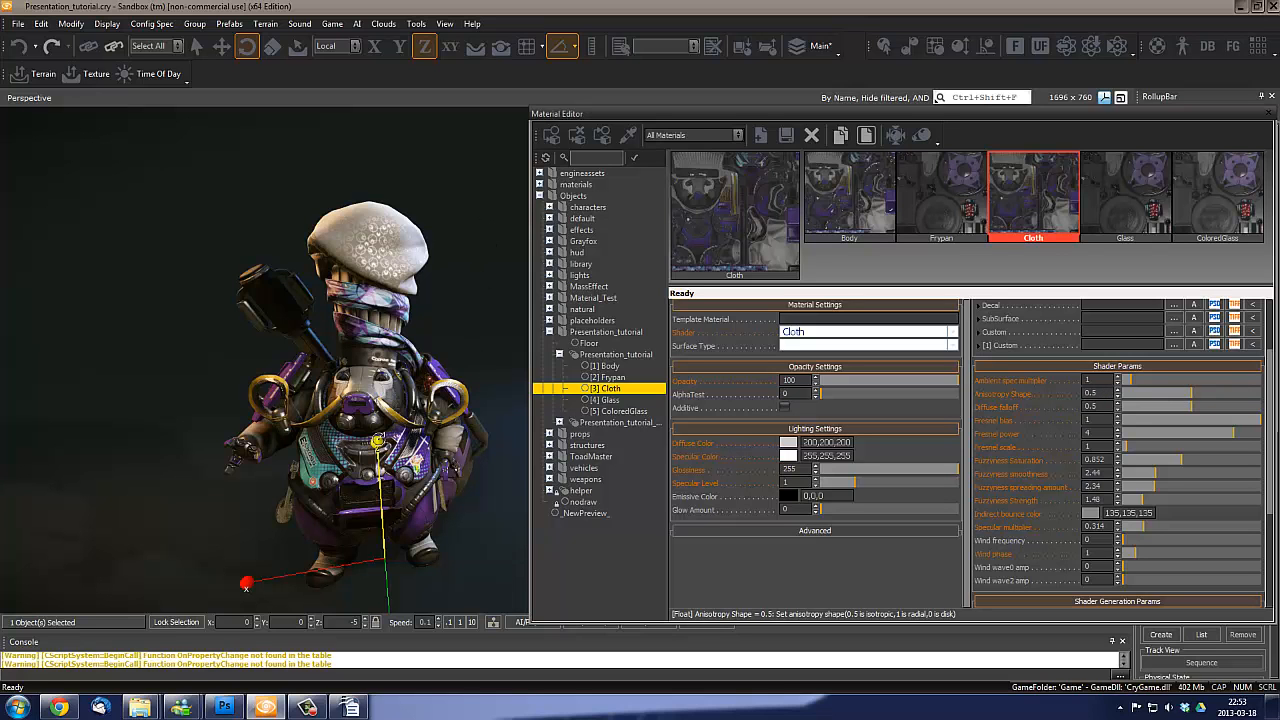
Rotate the character to 10 degrees about Z and set the Cloth material's specular color to 166,166,166
mouse_move(376, 442)
mouse_down()
mouse_move(353, 441)
mouse_move(331, 462)
mouse_move(378, 432)
mouse_up()
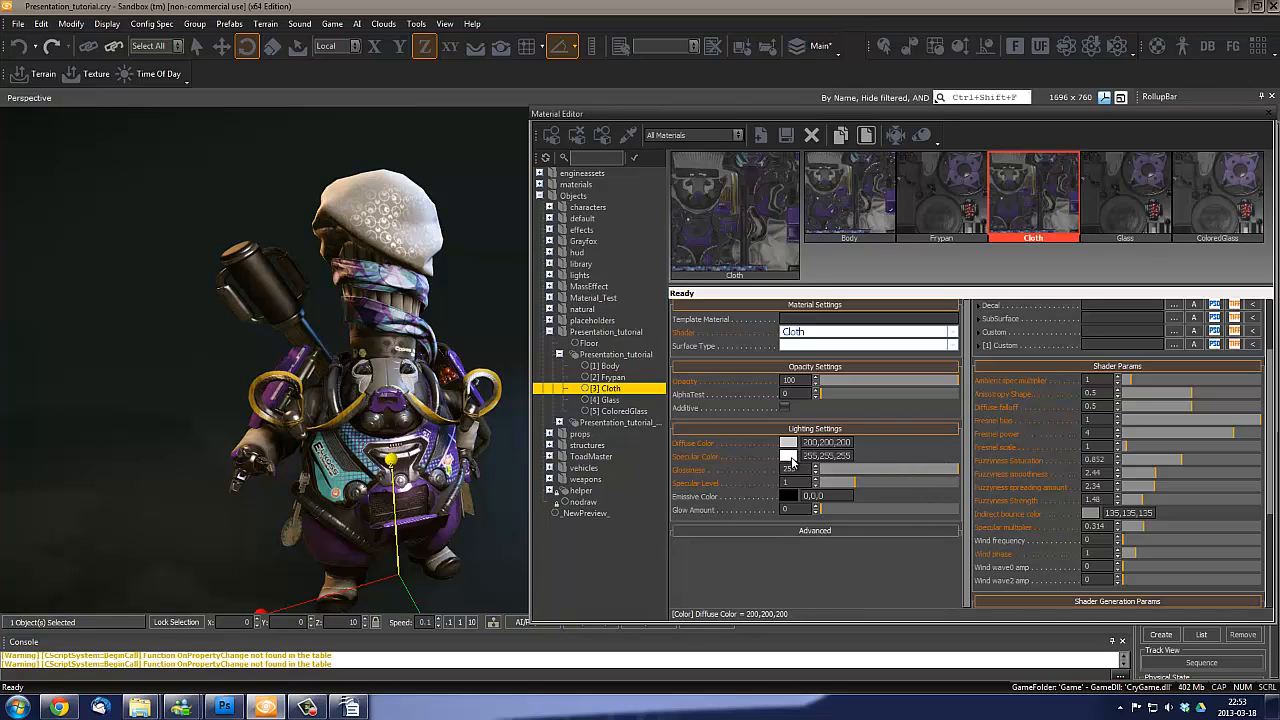
click(792, 458)
drag(729, 262, 730, 292)
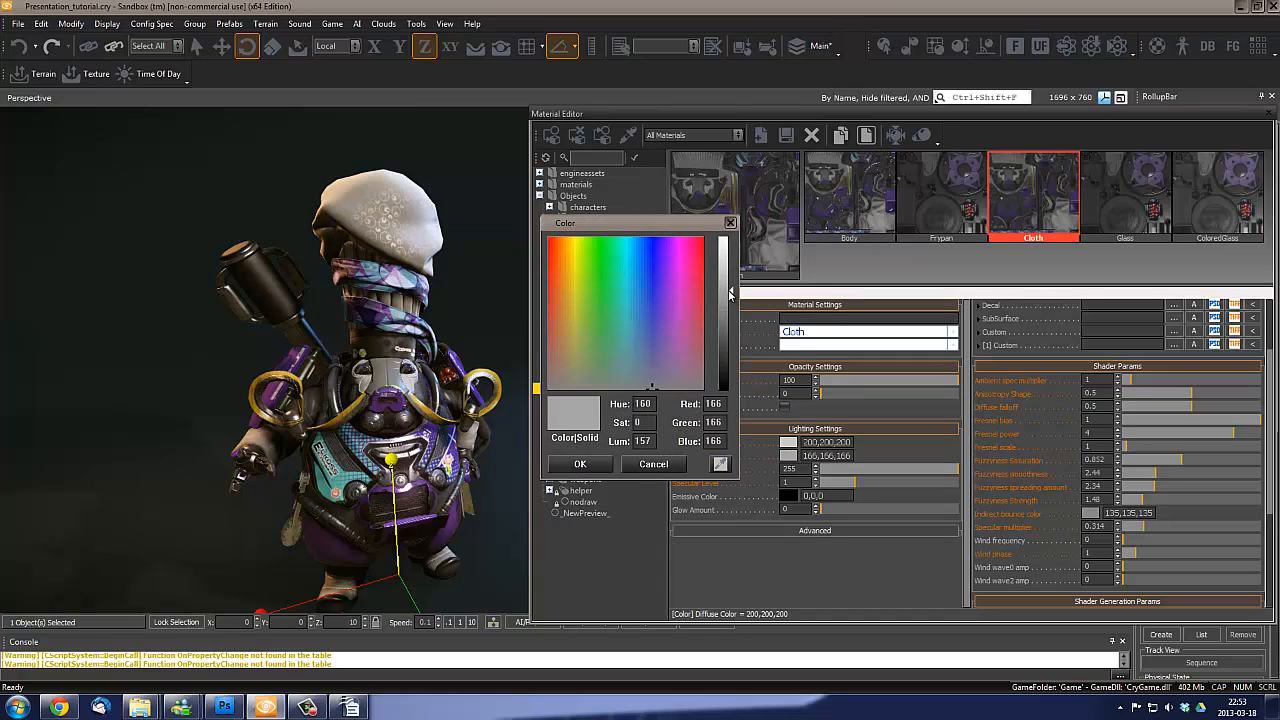
click(580, 464)
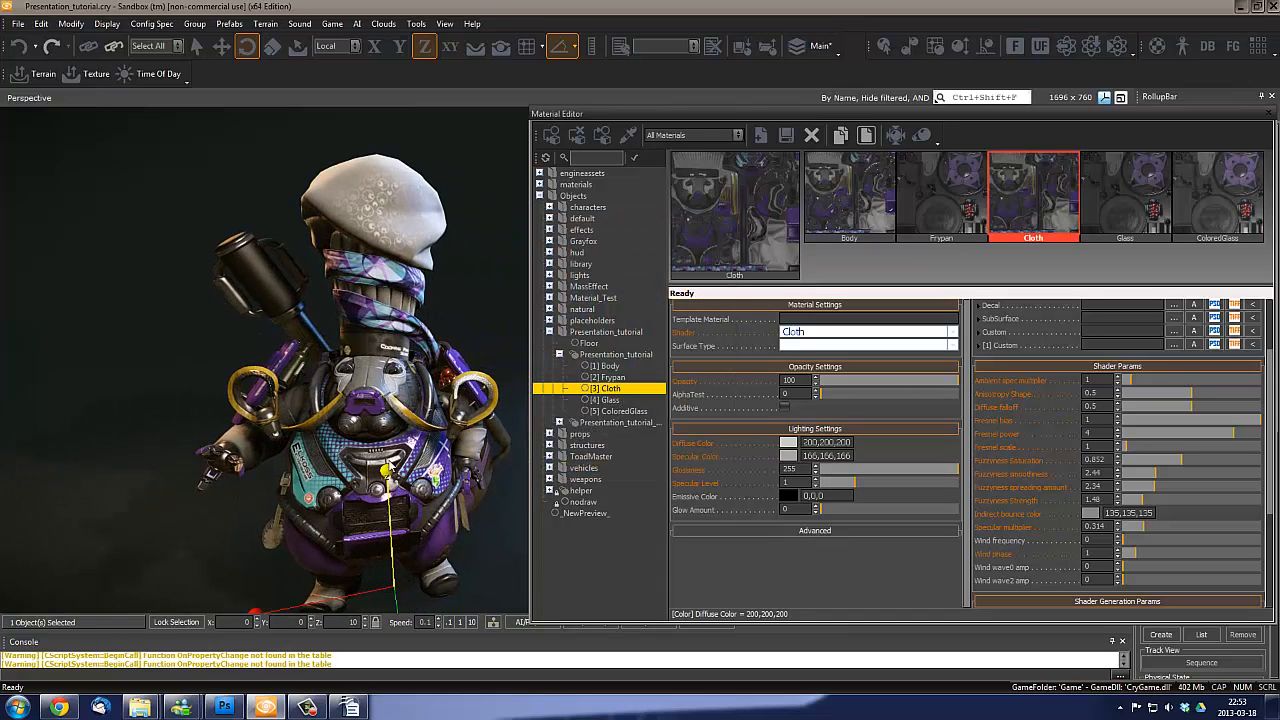
Rotate the character about Z to 0 and back to -5 degrees, checking the cloth from different views
drag(410, 474, 356, 304)
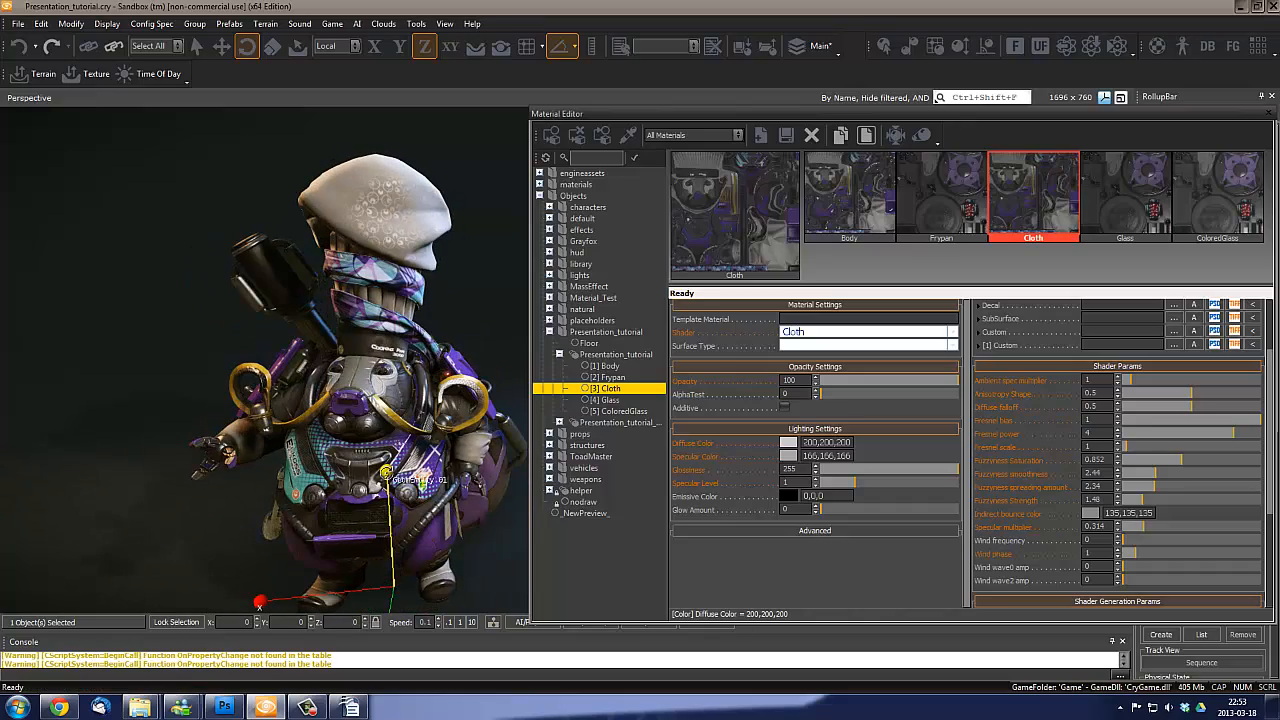
mouse_move(398, 474)
mouse_down()
mouse_move(363, 365)
mouse_move(382, 460)
mouse_up()
scroll(313, 440, down, 2)
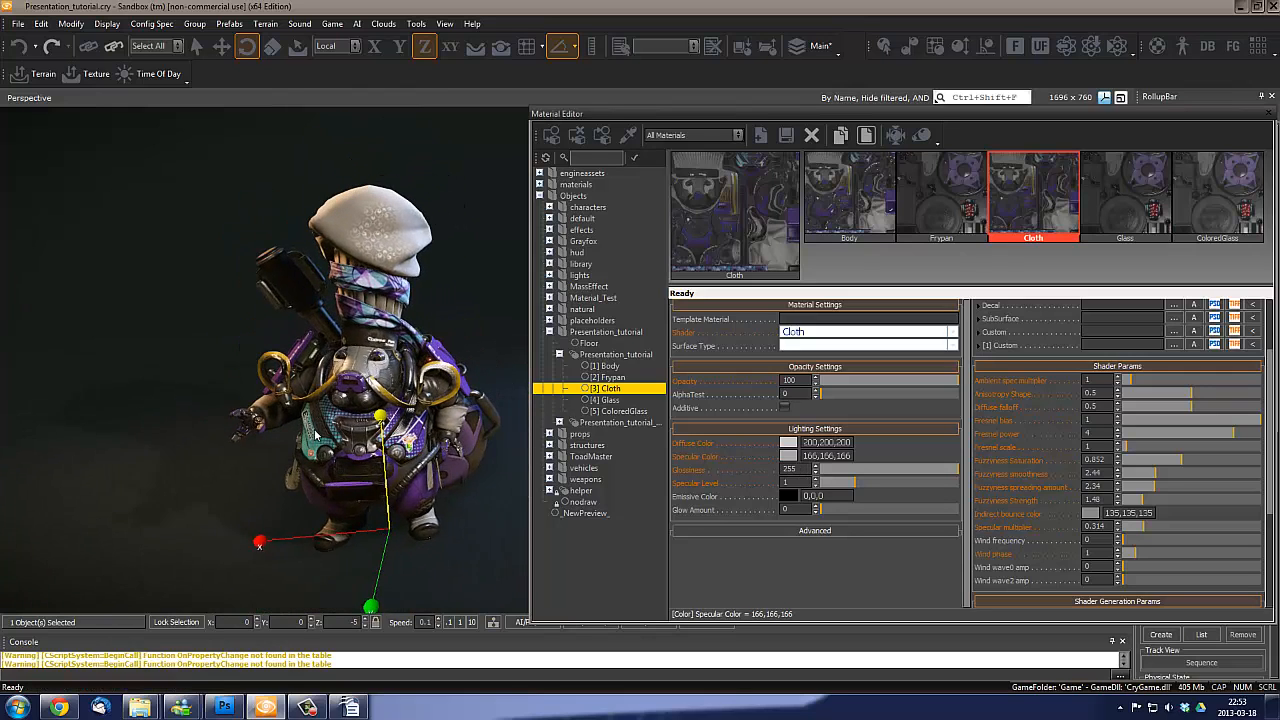
middle_drag(313, 440, 331, 433)
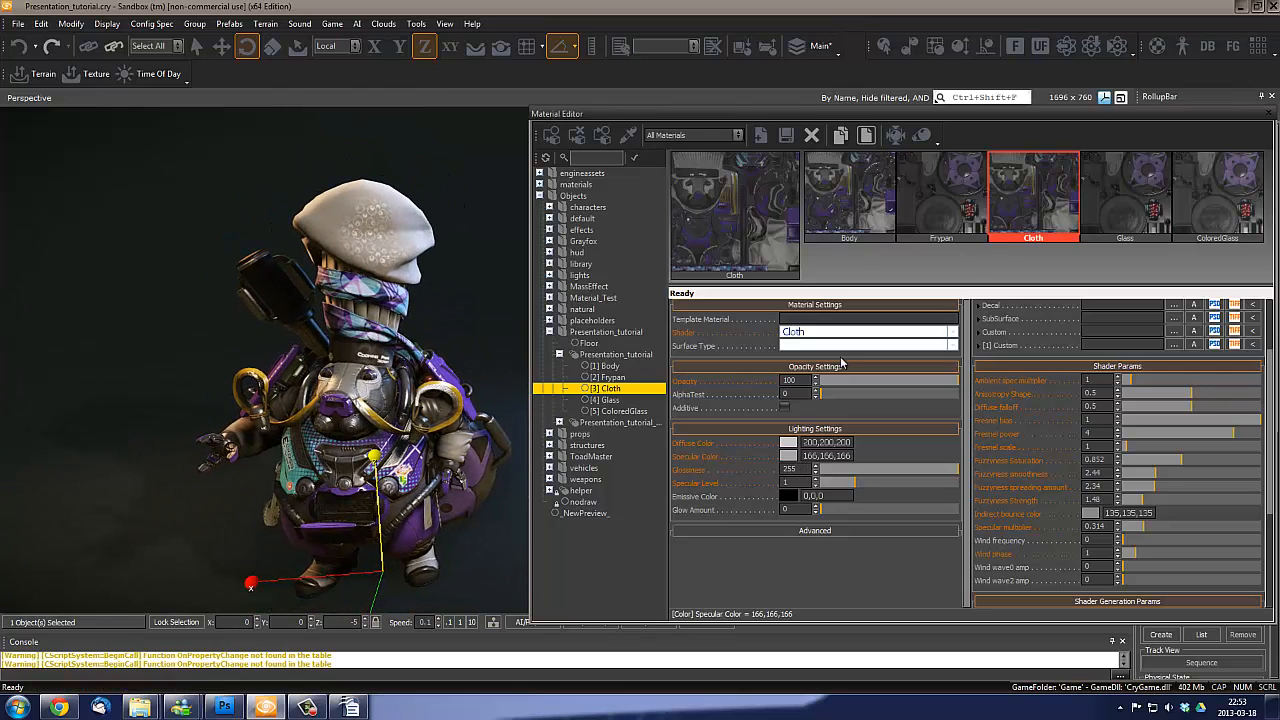
drag(1272, 408, 1274, 340)
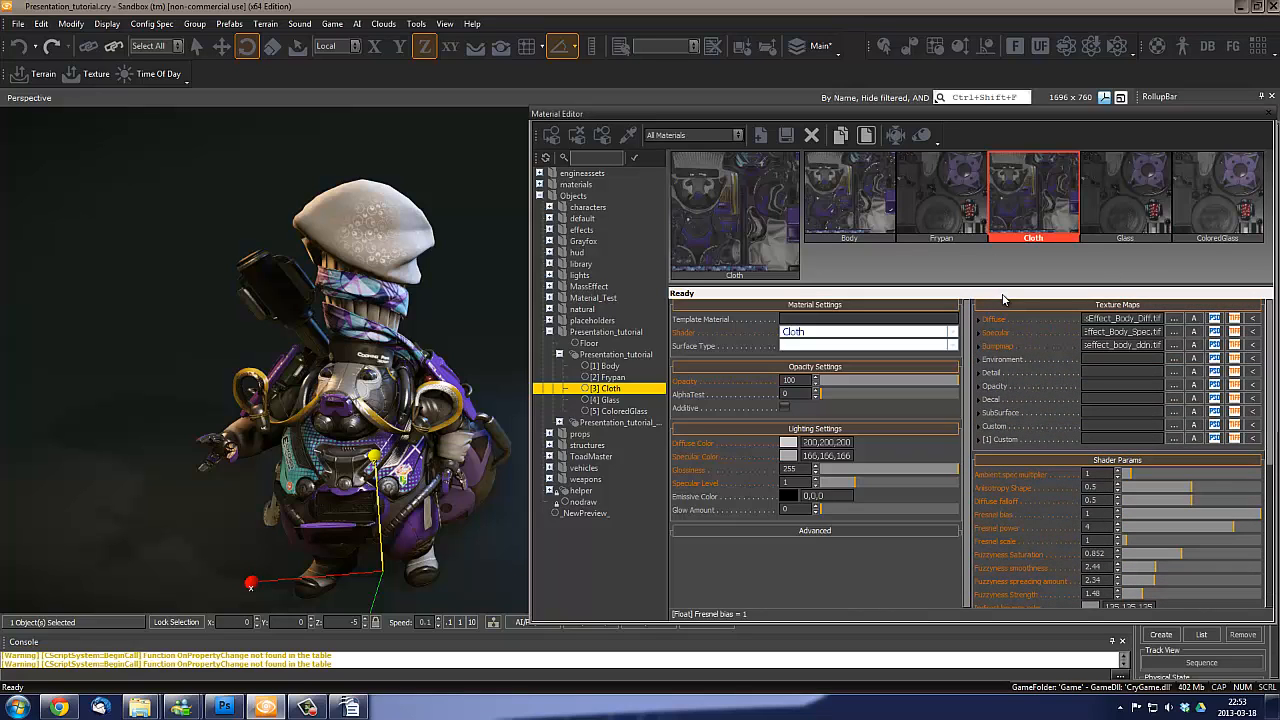
right_drag(404, 357, 408, 372)
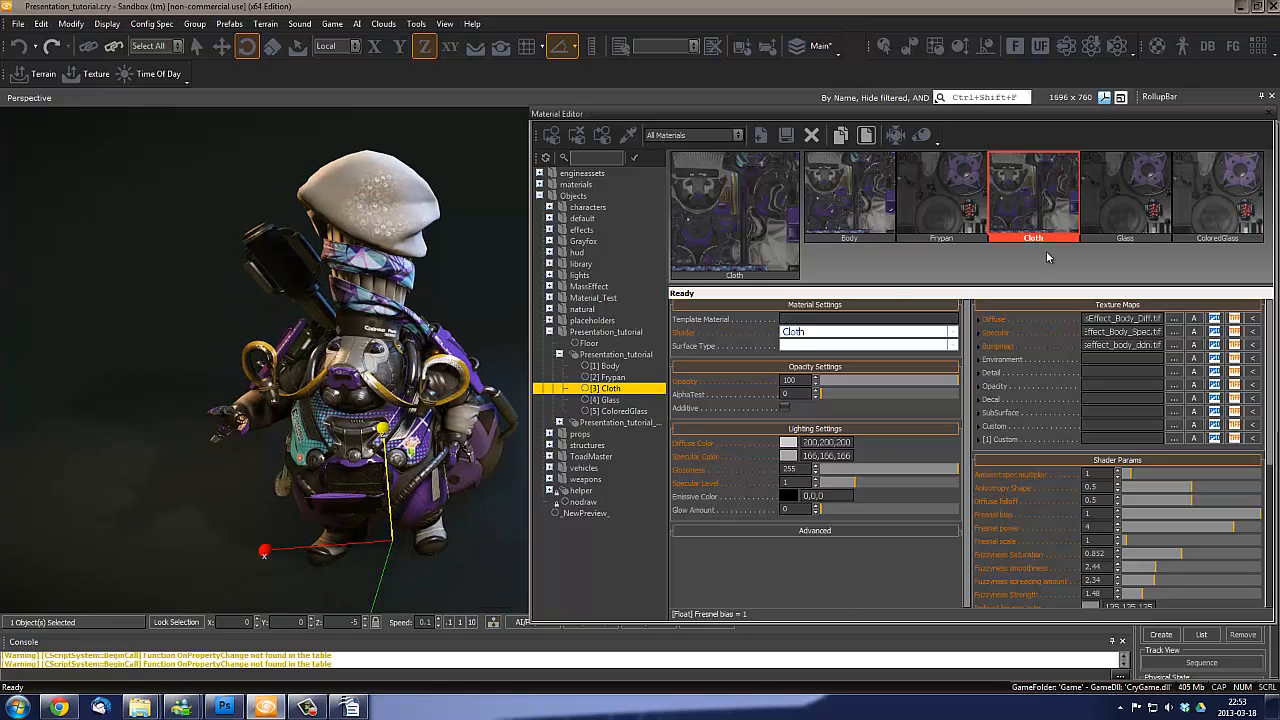
Select the Glass submaterial, change its shader from Illum to Glass, and inspect the glass parts on the character's chest up close
click(1127, 162)
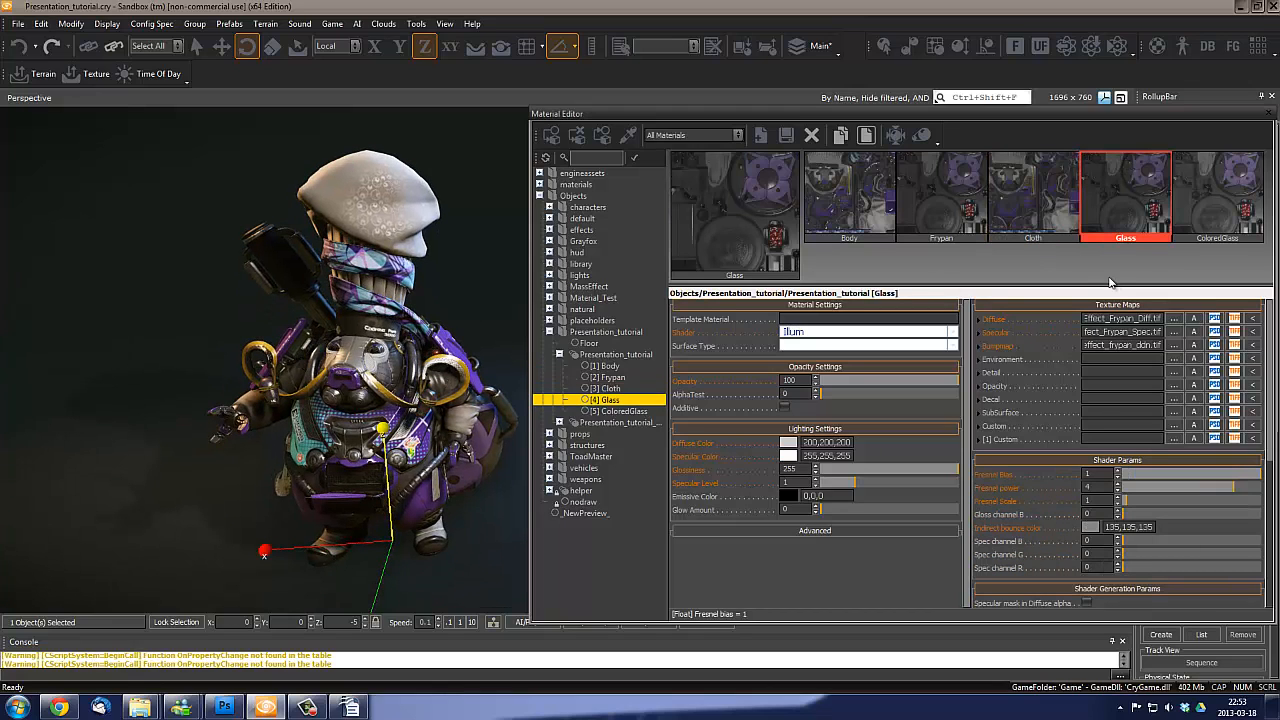
right_drag(356, 346, 394, 334)
click(825, 333)
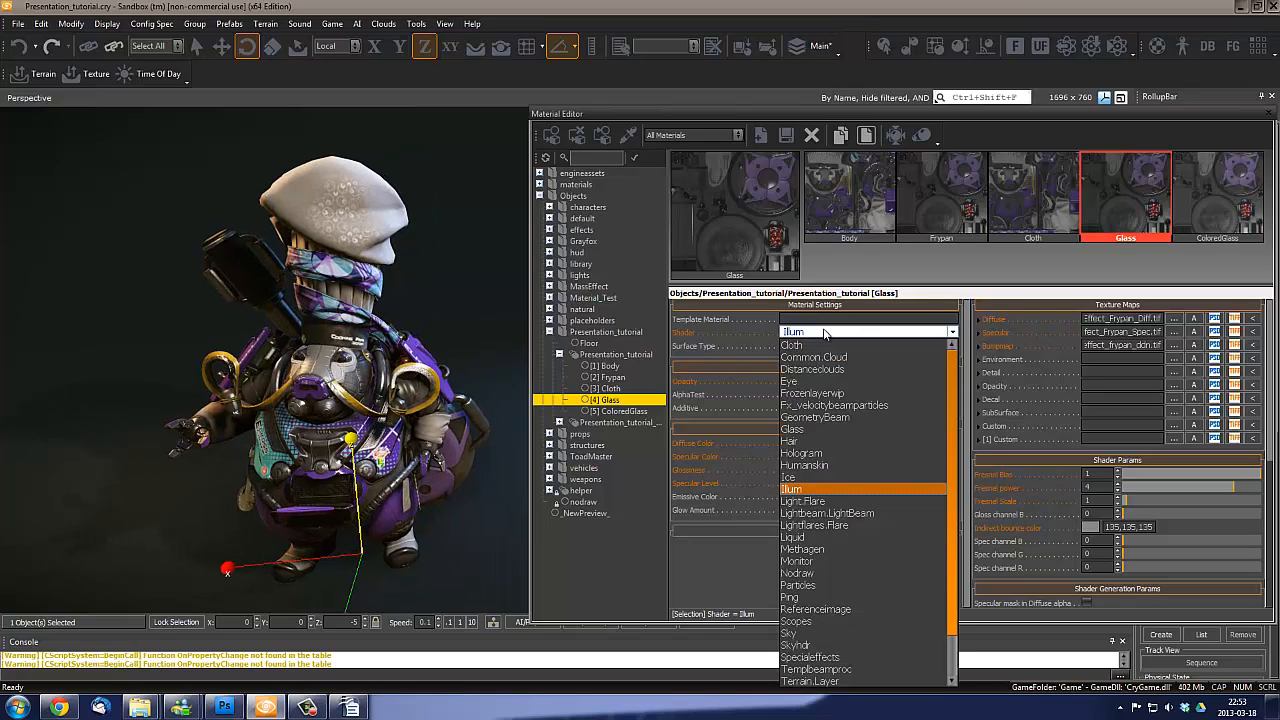
click(817, 428)
right_drag(332, 408, 411, 421)
key(w)
key(s)
key(w)
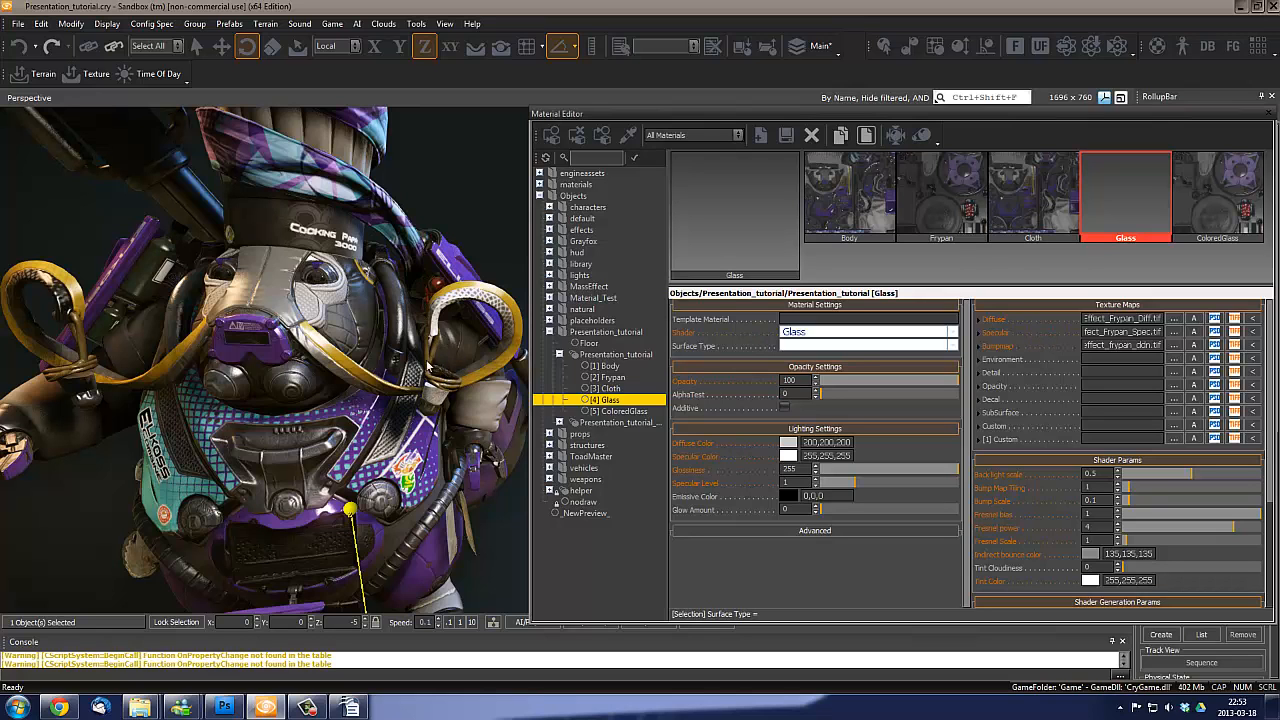
key(w)
right_drag(441, 395, 431, 377)
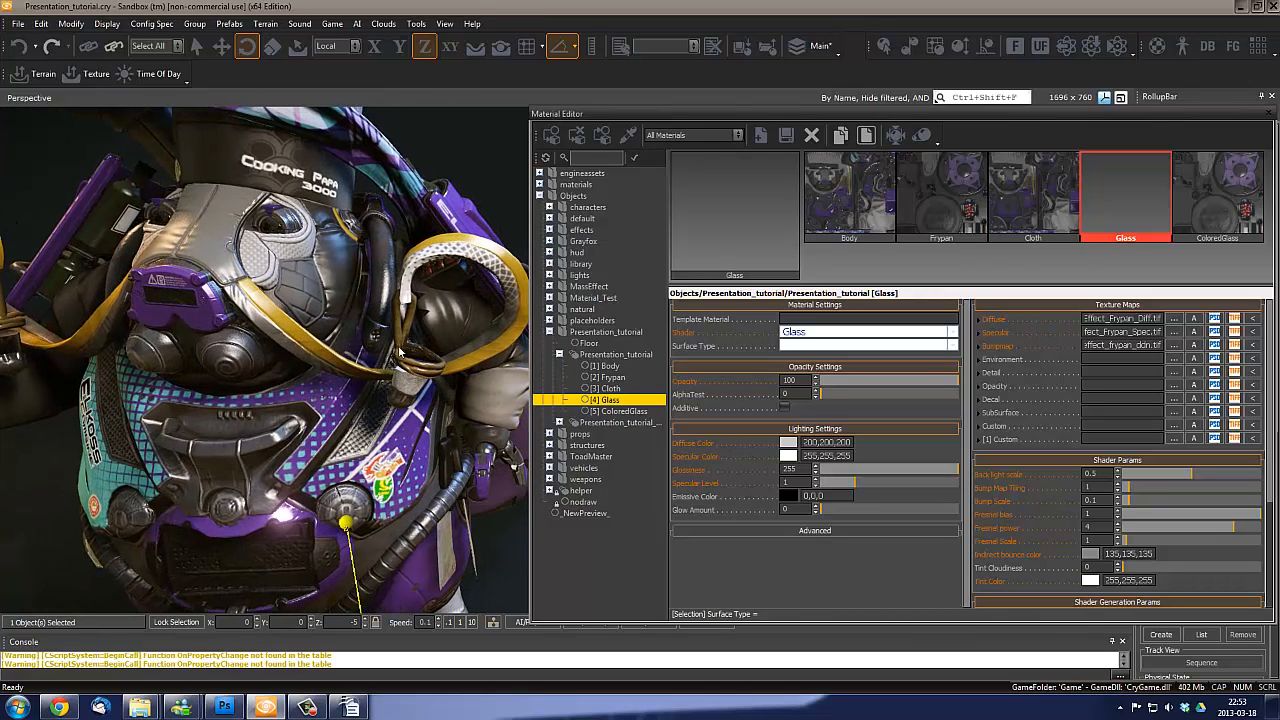
Switch the Glass submaterial's shader back to Illum and compare the glass parts from several angles
click(835, 332)
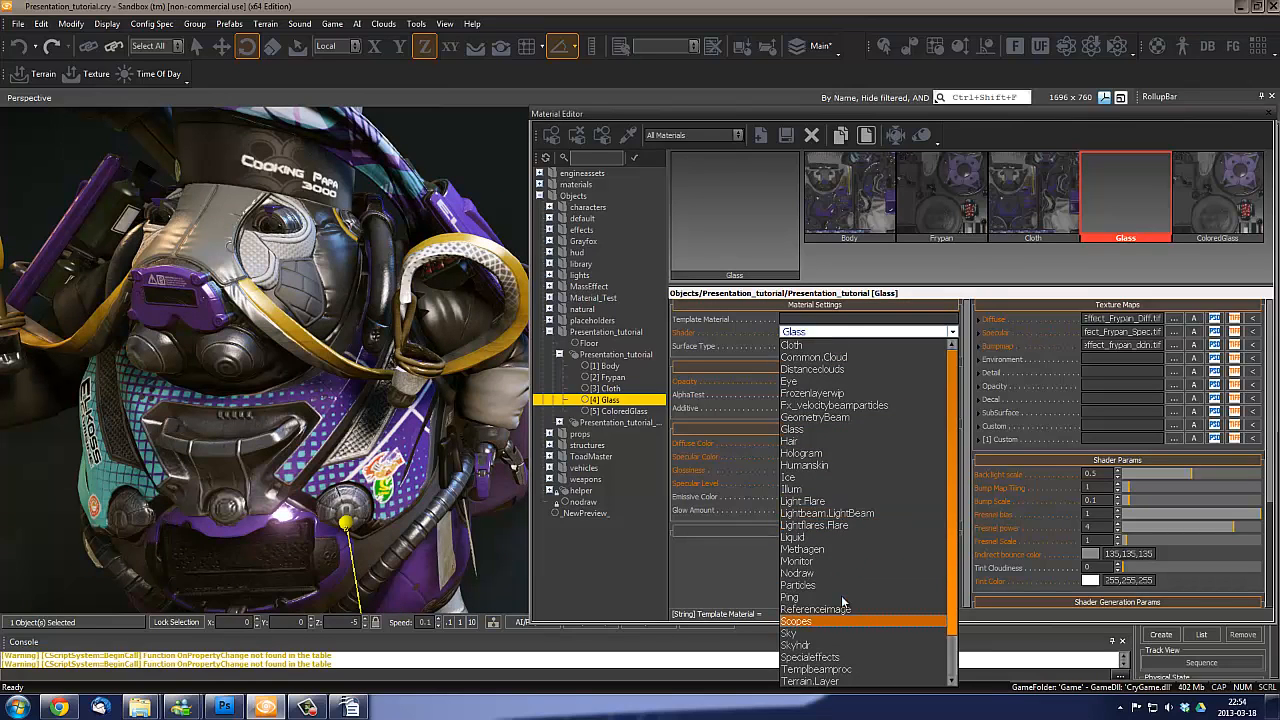
click(825, 489)
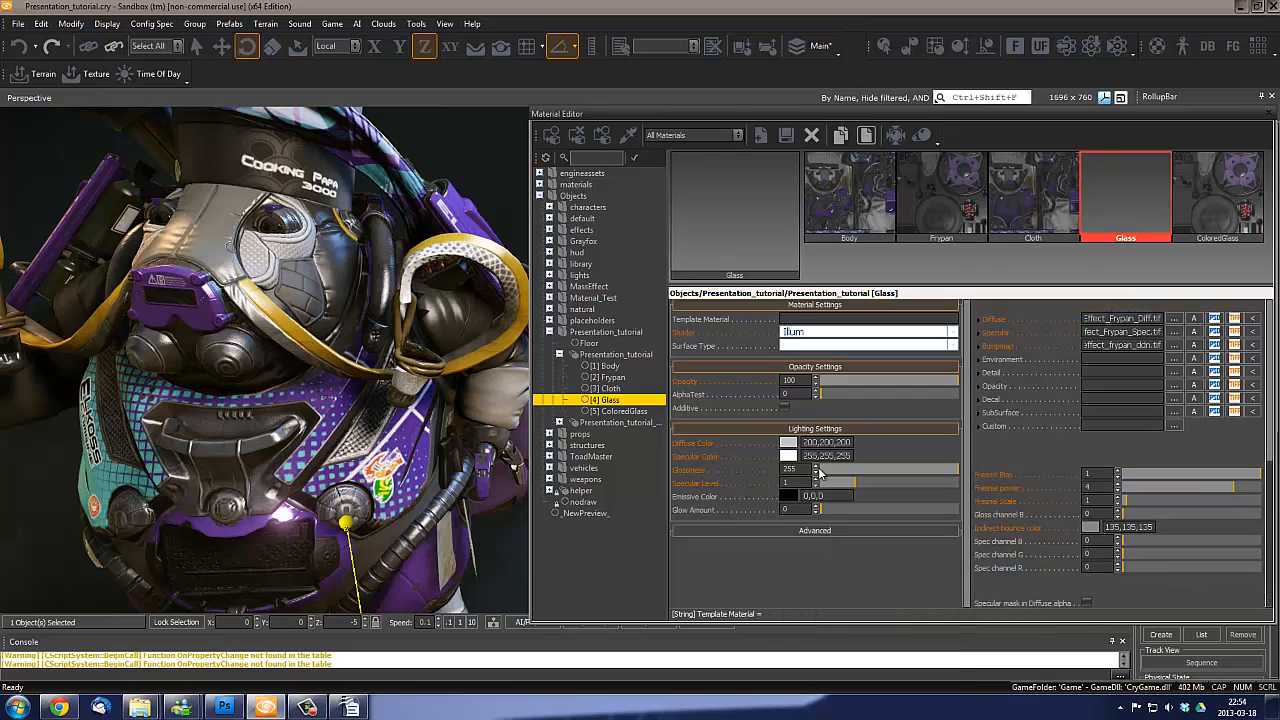
right_drag(446, 340, 418, 328)
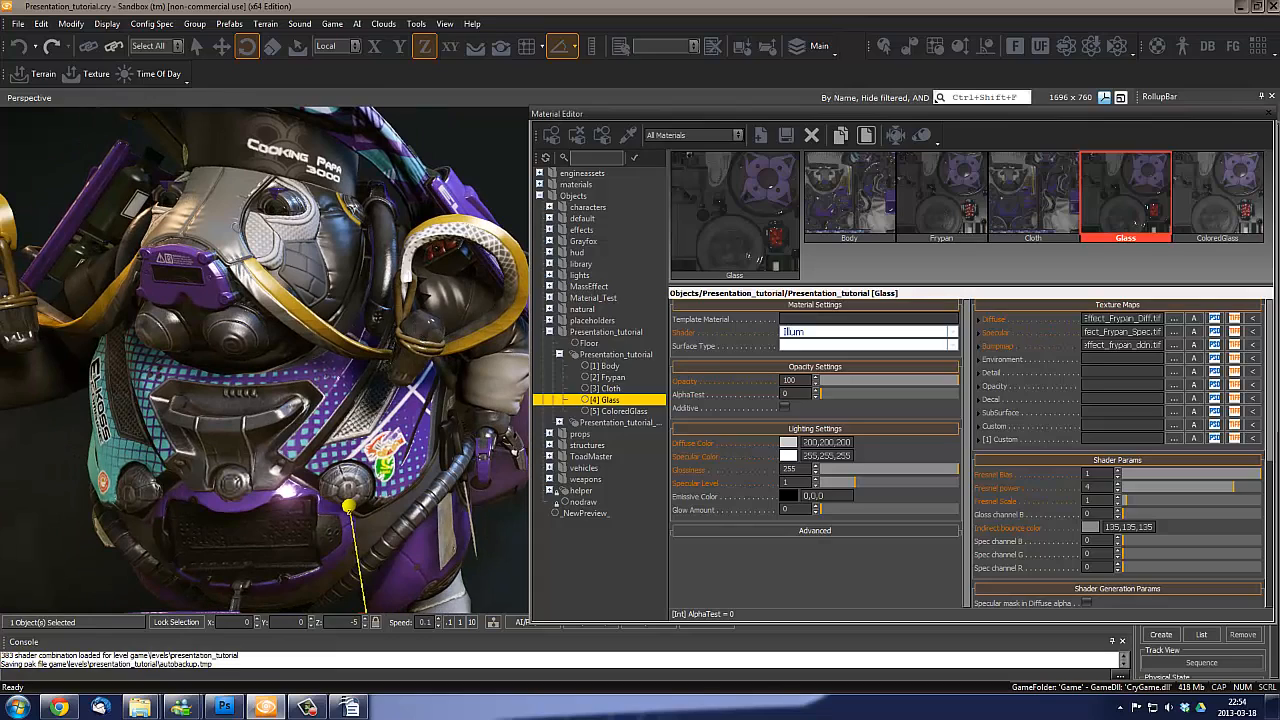
right_drag(390, 414, 424, 320)
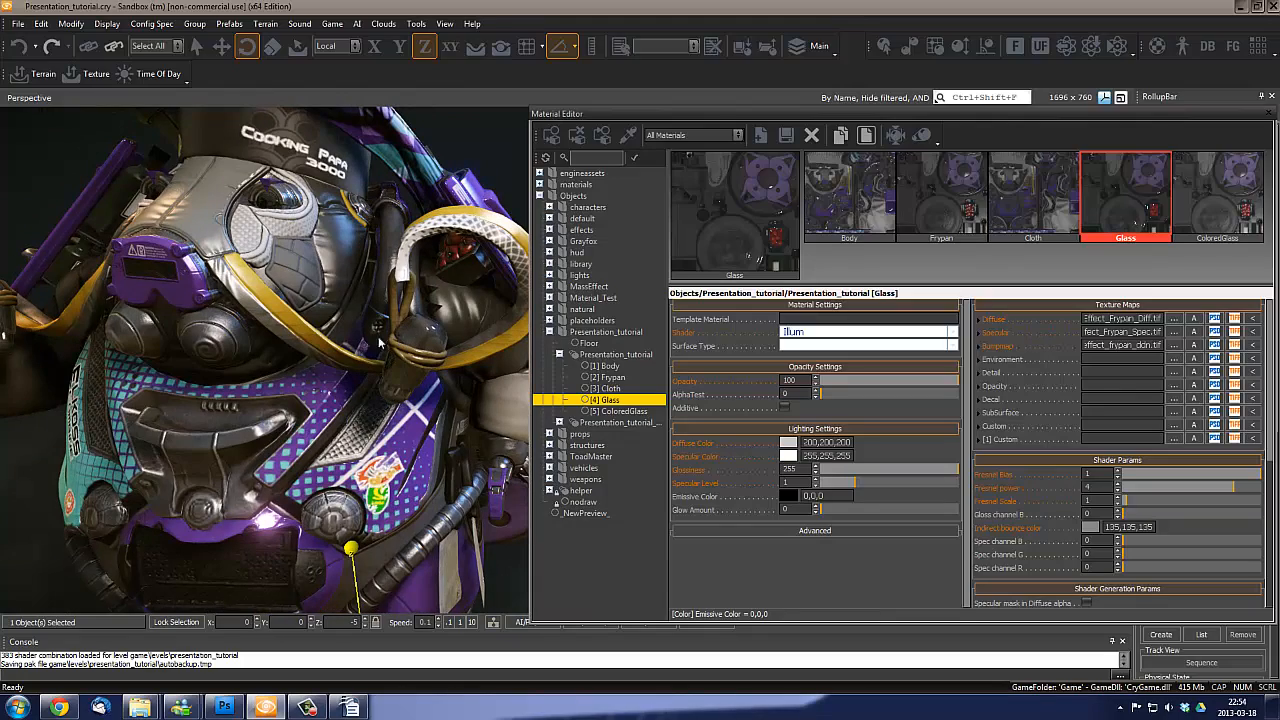
right_drag(378, 343, 437, 342)
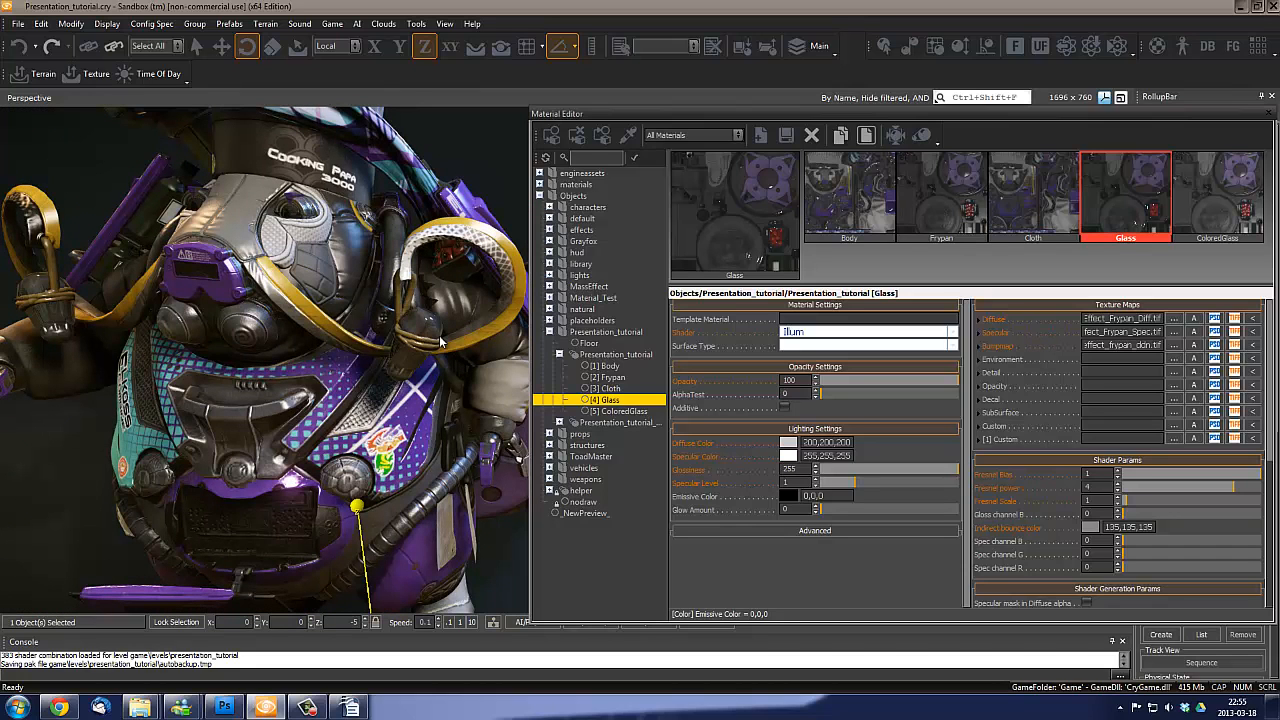
right_drag(390, 345, 350, 342)
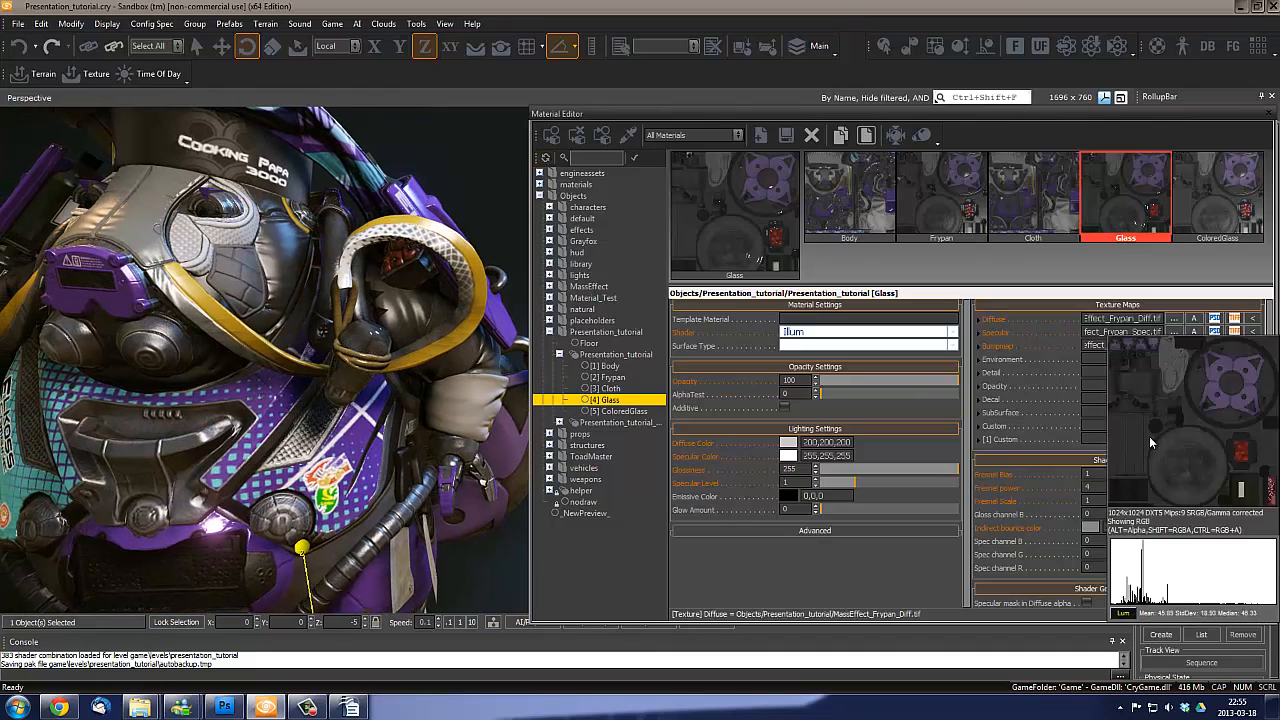
Reapply the Glass shader to the Glass submaterial and review its shader and generation parameters
click(838, 332)
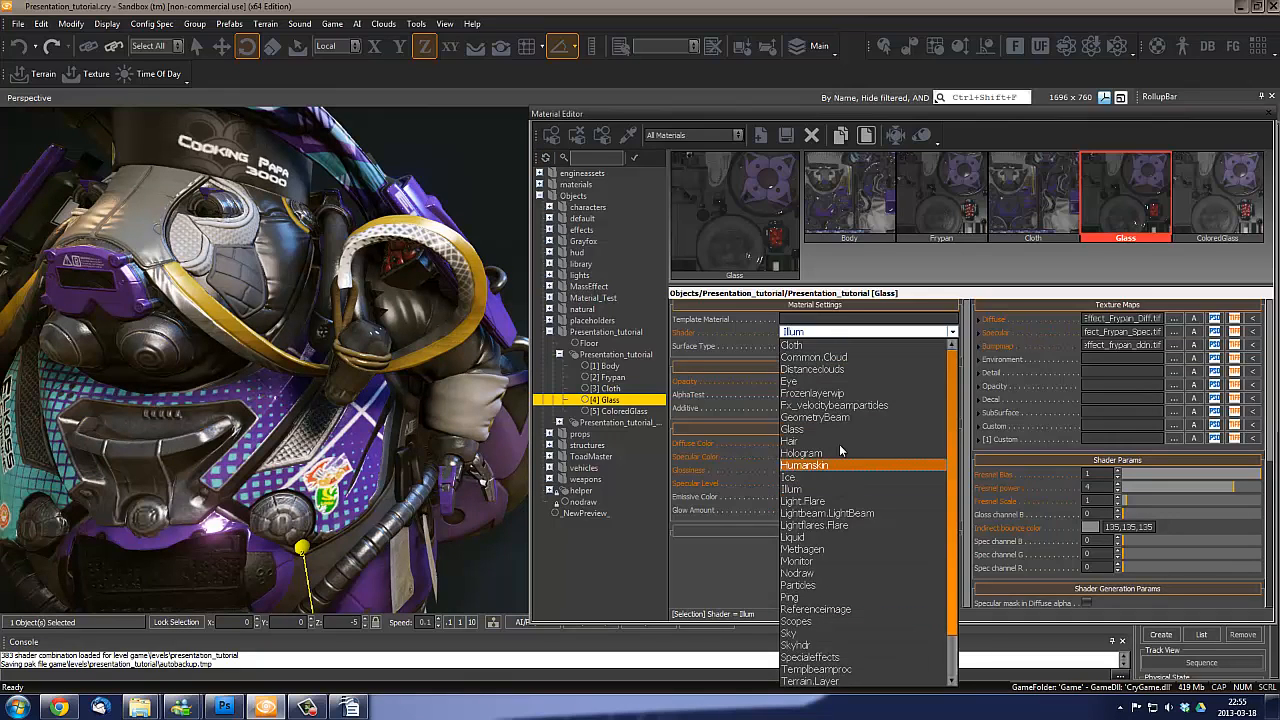
click(815, 428)
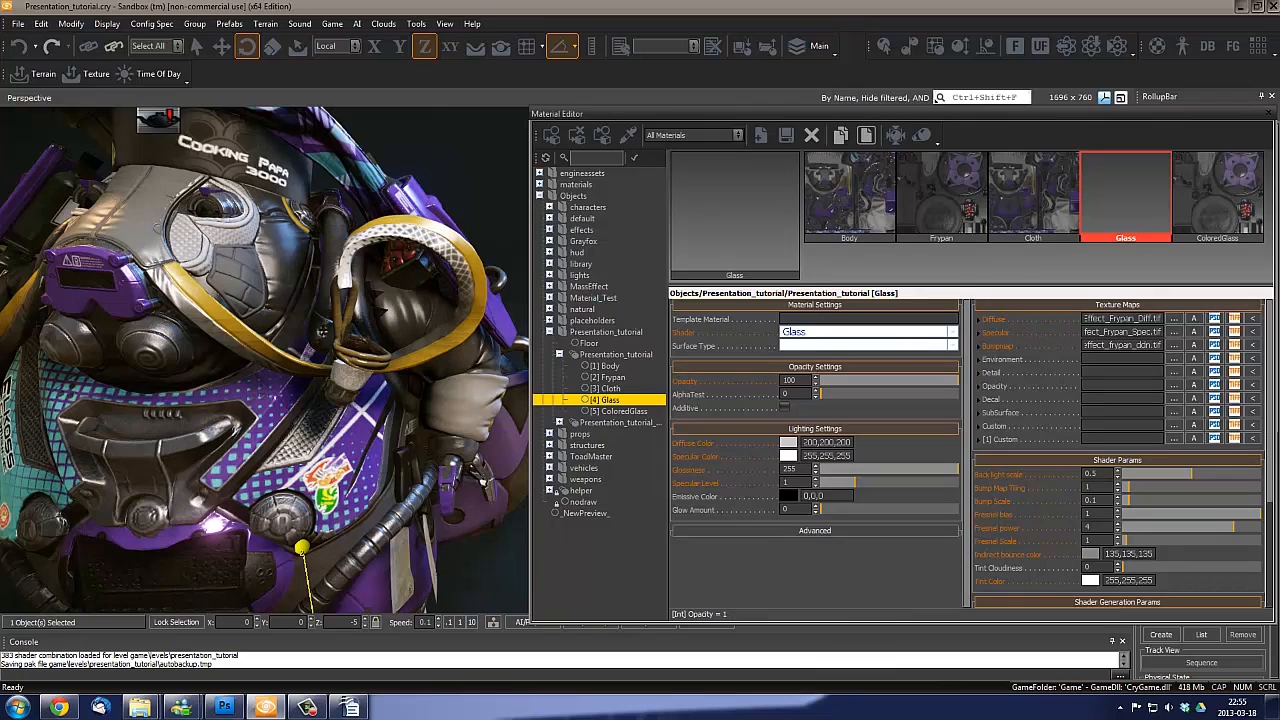
scroll(1268, 355, down, 3)
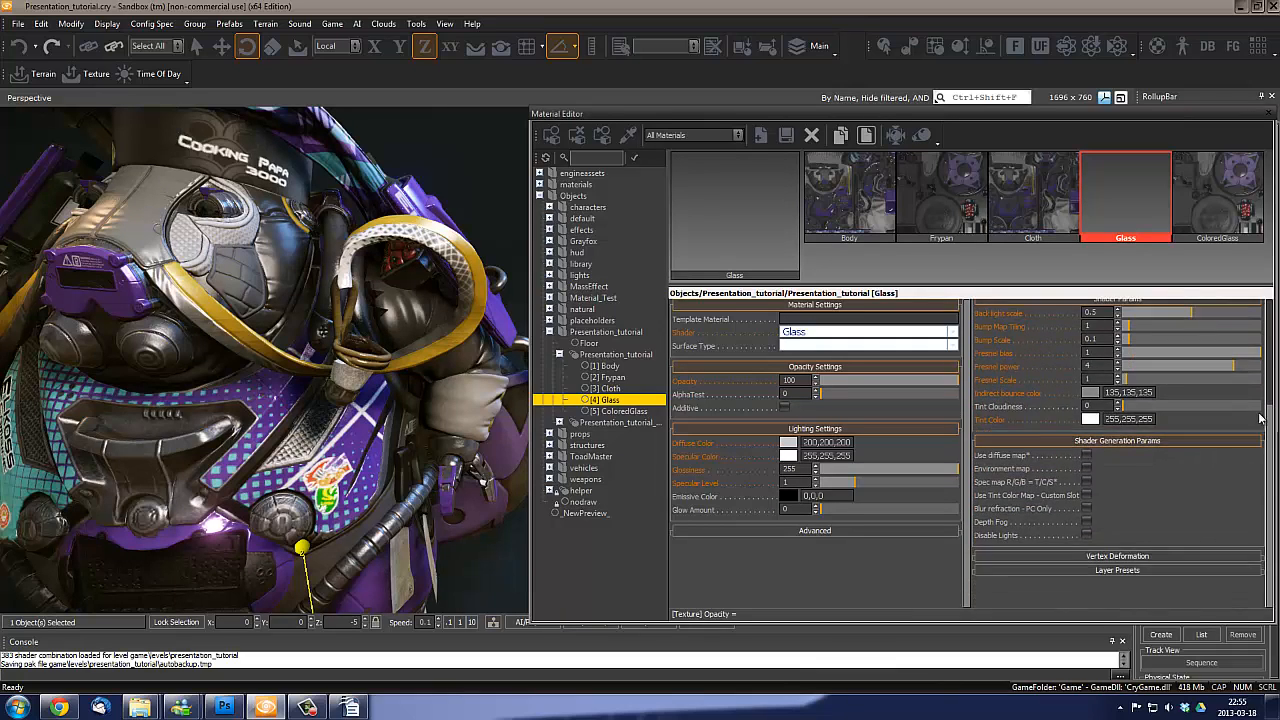
scroll(1254, 400, down, 2)
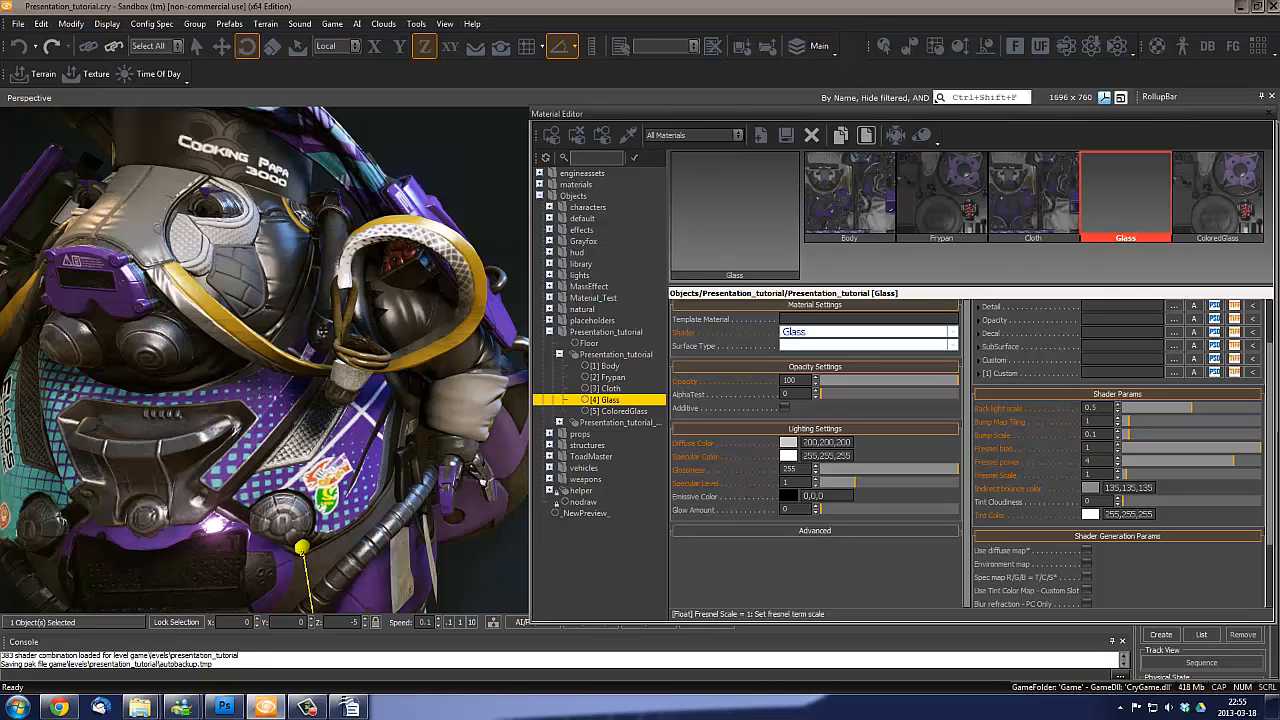
Enable the Use diffuse map generation parameter for the Glass submaterial
scroll(1270, 403, up, 1)
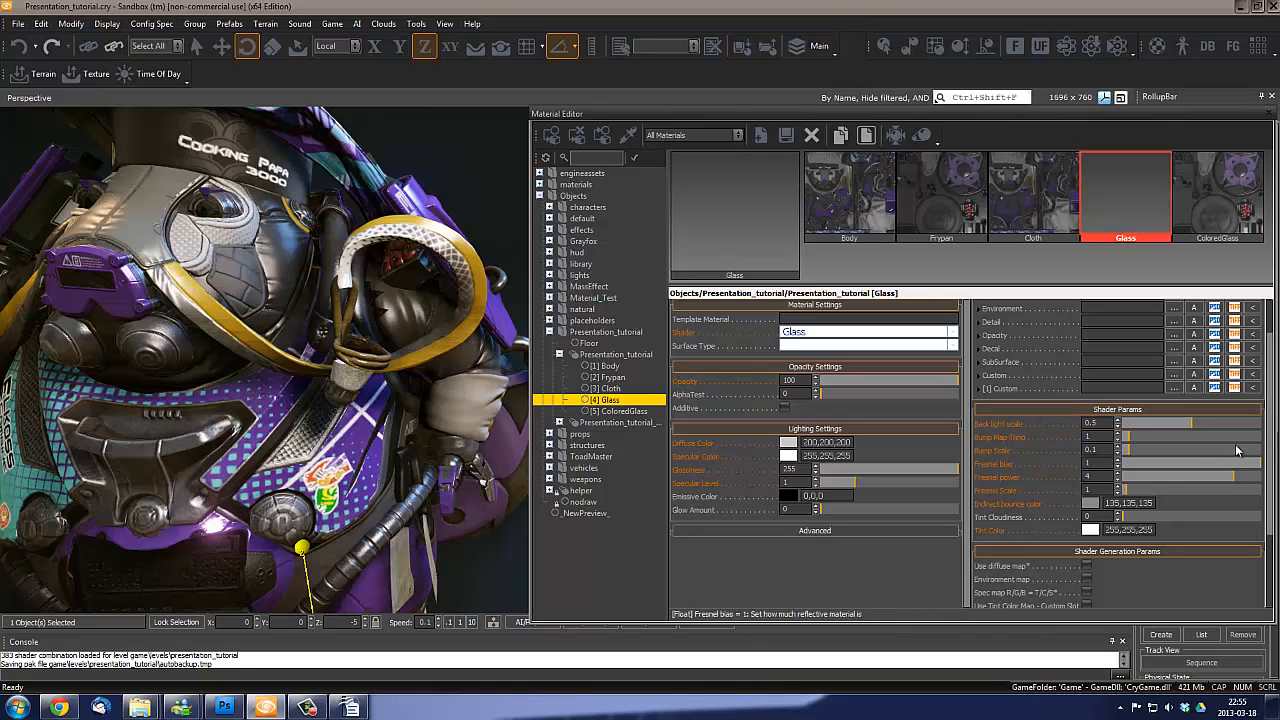
drag(1271, 418, 1268, 459)
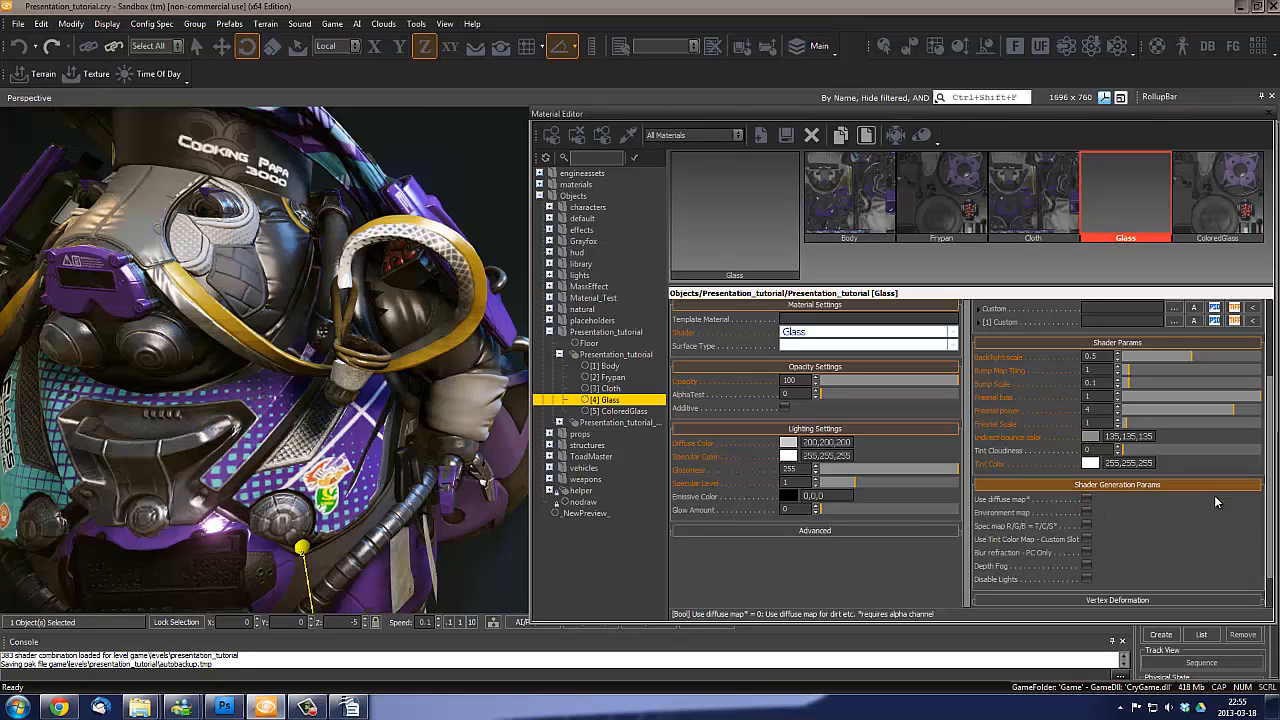
click(1087, 501)
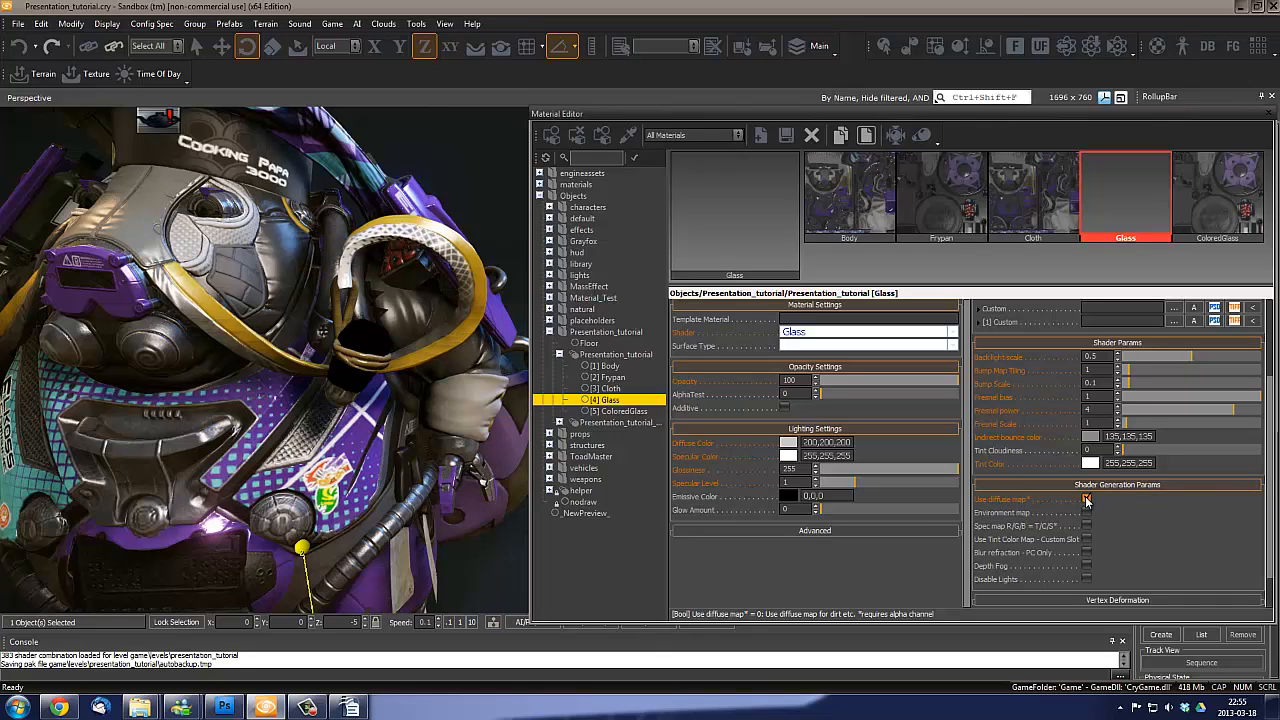
Copy the Cloth submaterial's Diffuse and Specular textures, MassEffect_Body_Diff.tif and MassEffect_Body_Spec.tif, into the matching Glass texture slots
drag(1272, 421, 1260, 316)
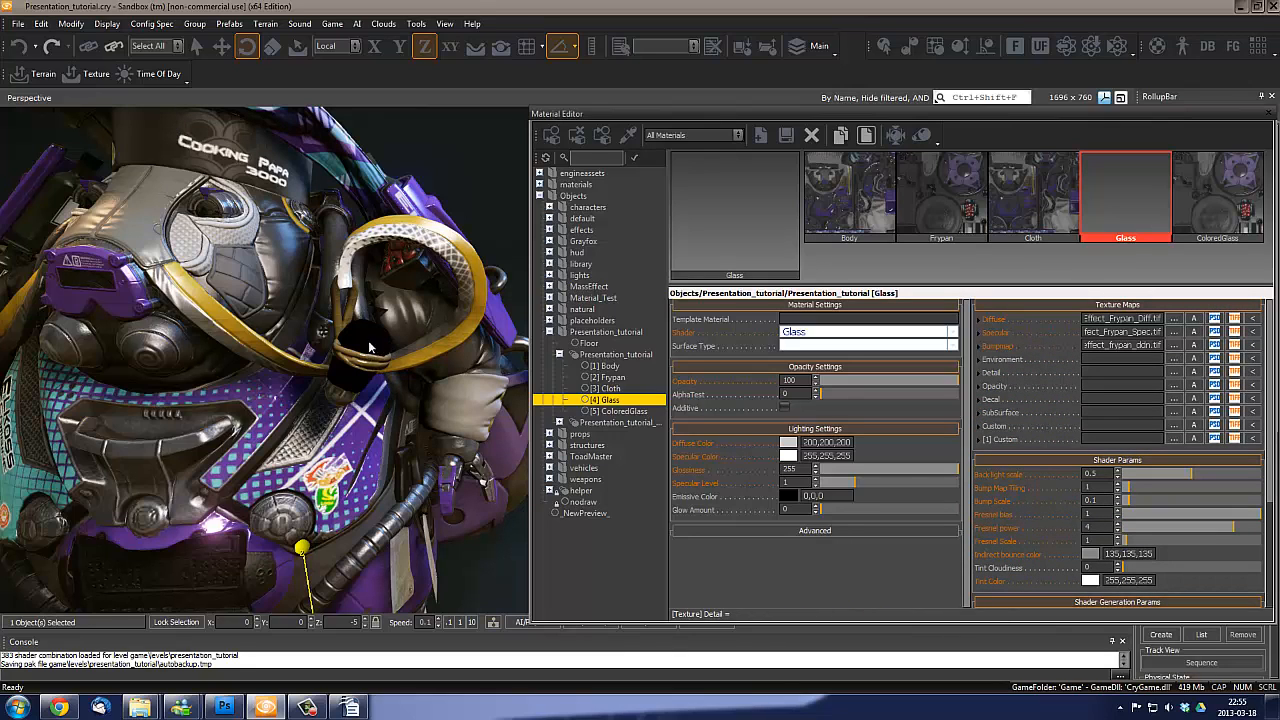
click(1125, 318)
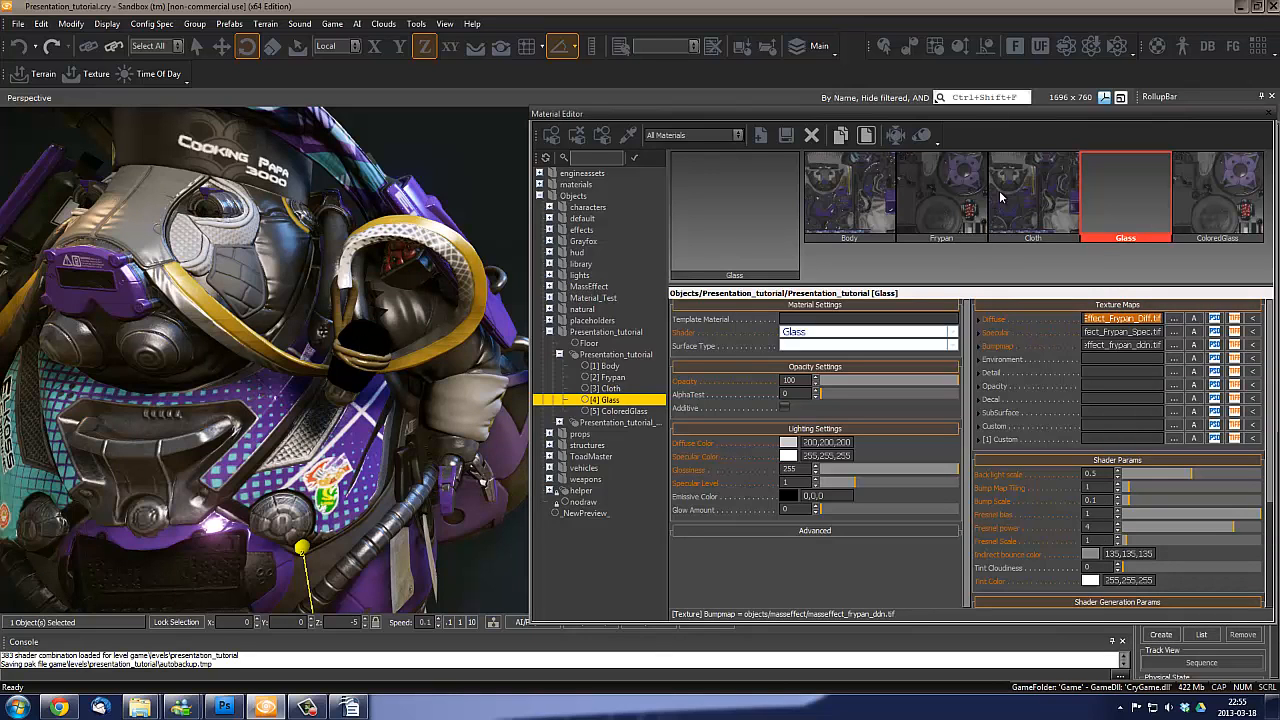
click(941, 213)
click(1033, 195)
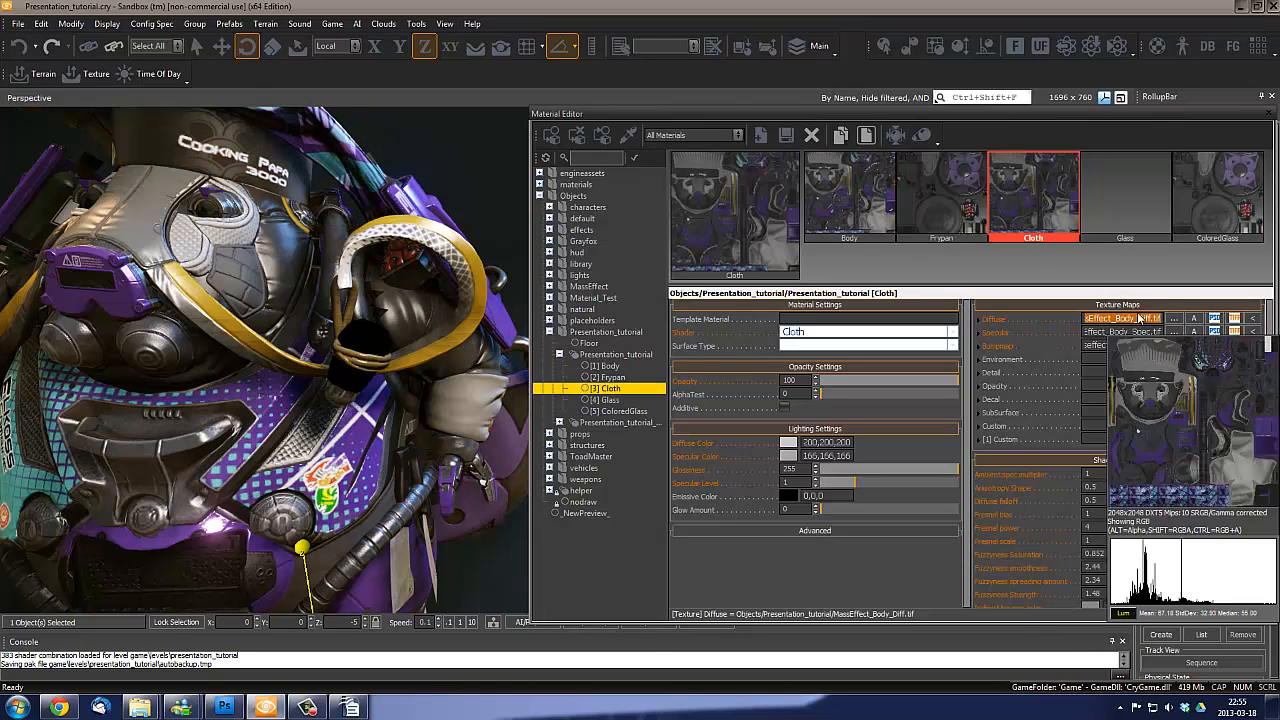
click(1100, 207)
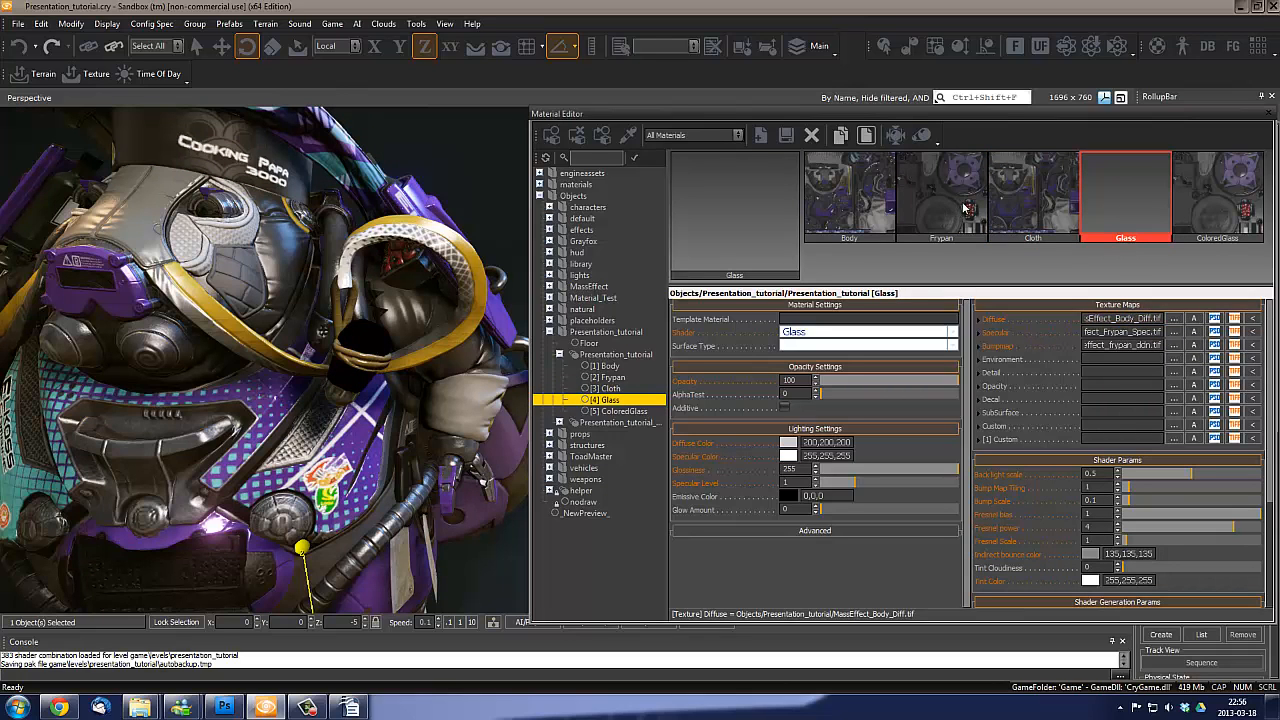
click(1028, 200)
mouse_move(1120, 331)
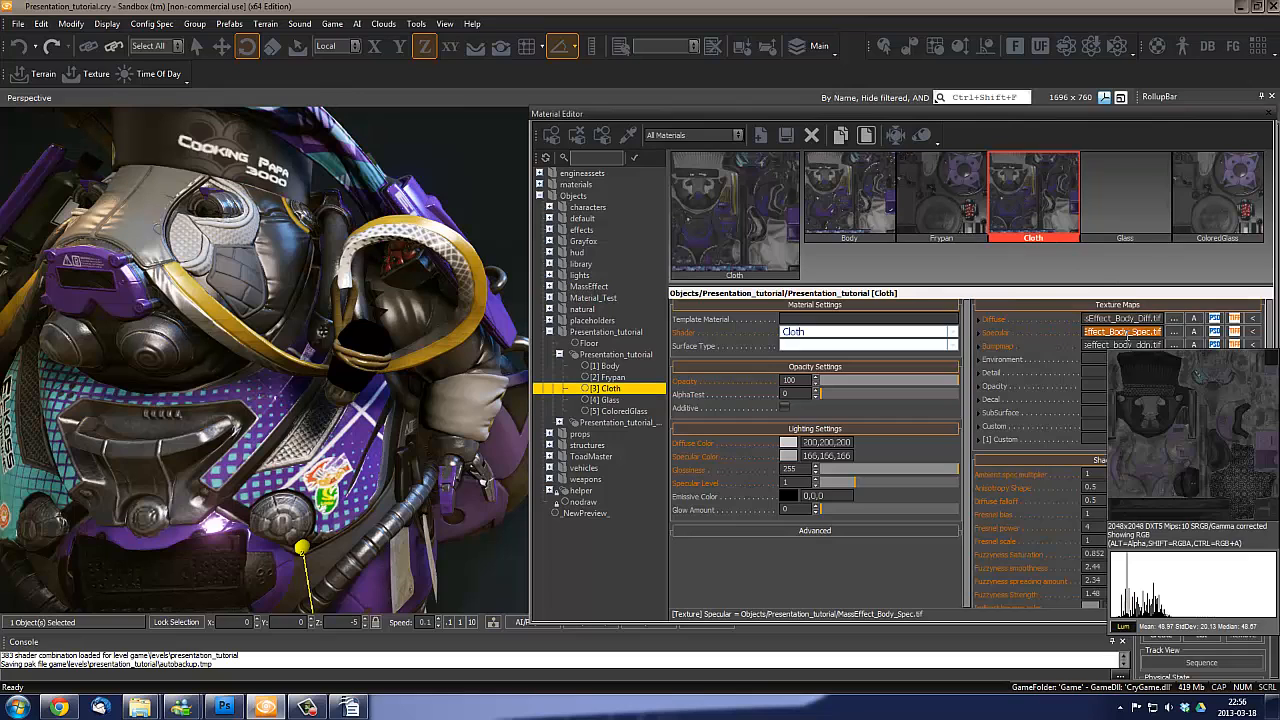
click(1122, 205)
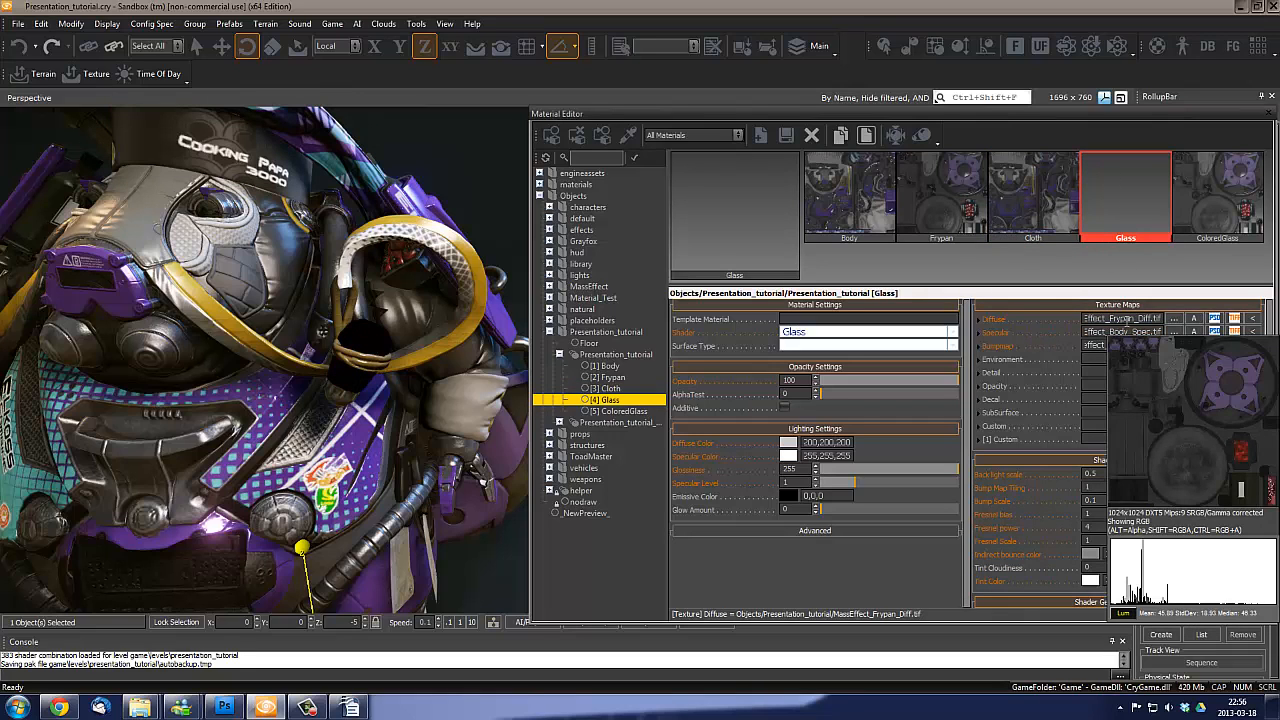
click(1008, 184)
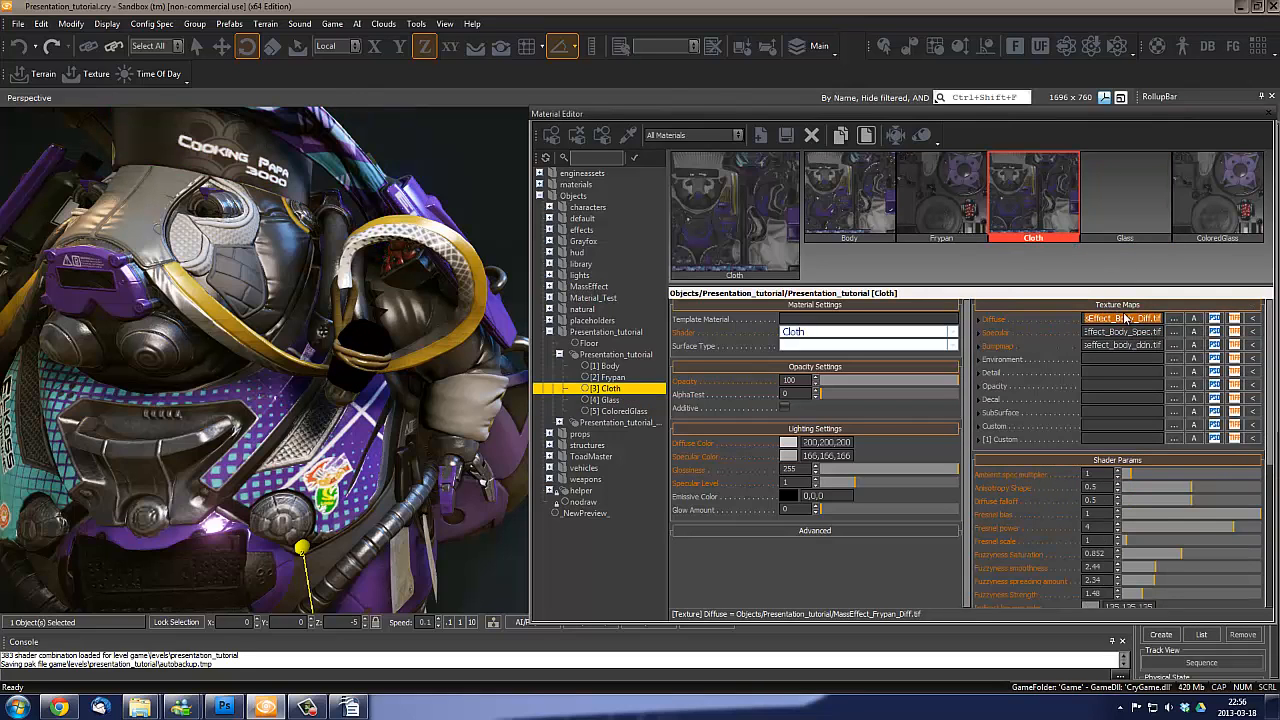
click(1127, 202)
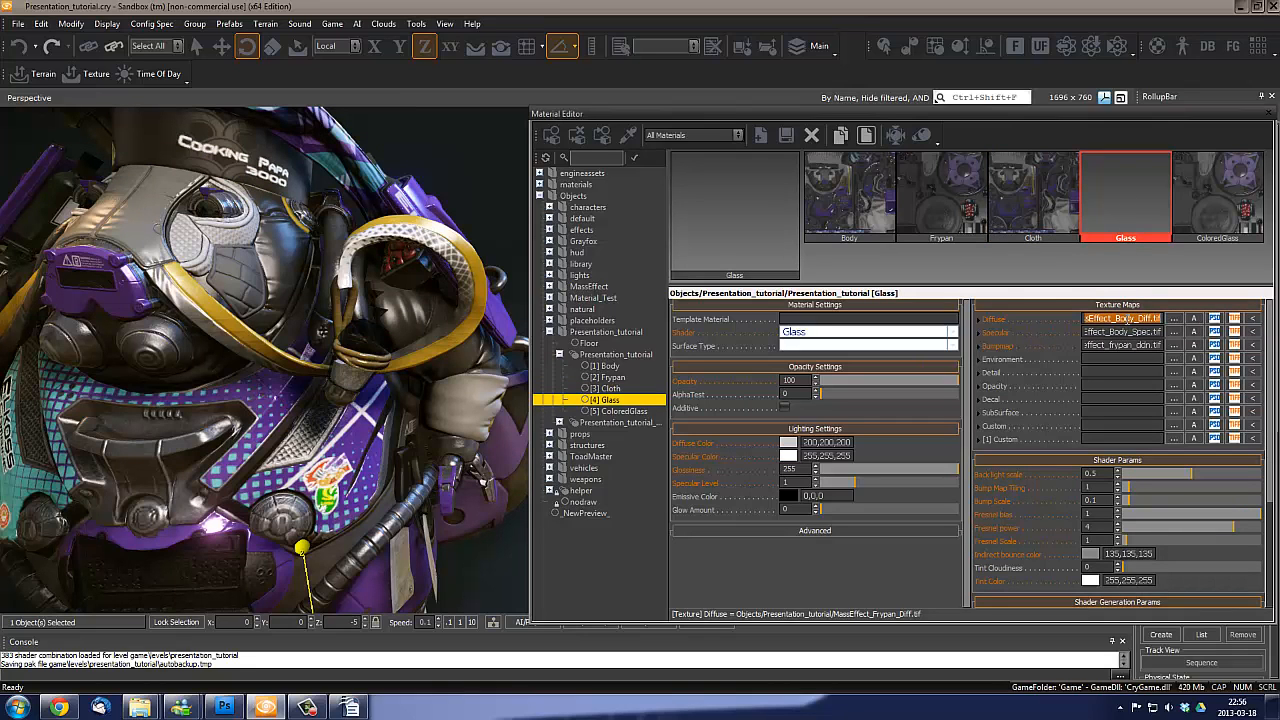
Copy the Cloth submaterial's Bumpmap texture masseffect_body_ddn.tif into the Glass submaterial's Bumpmap slot
click(1012, 192)
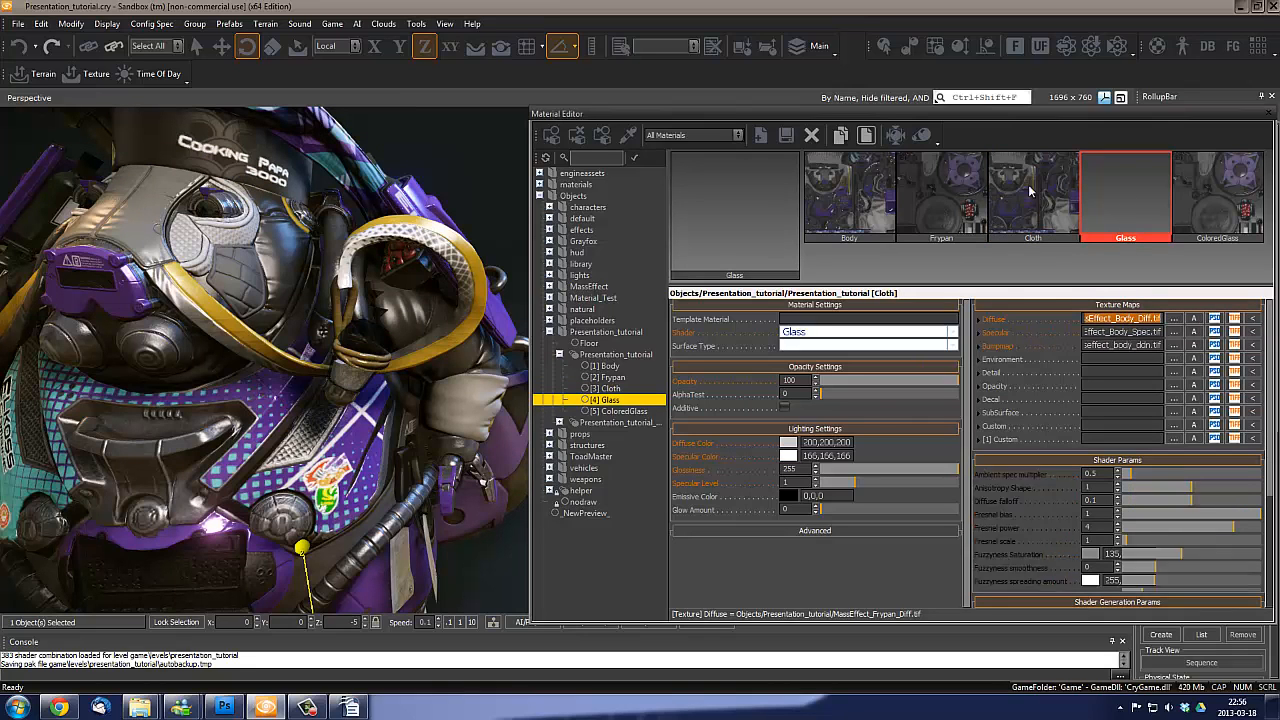
click(1130, 346)
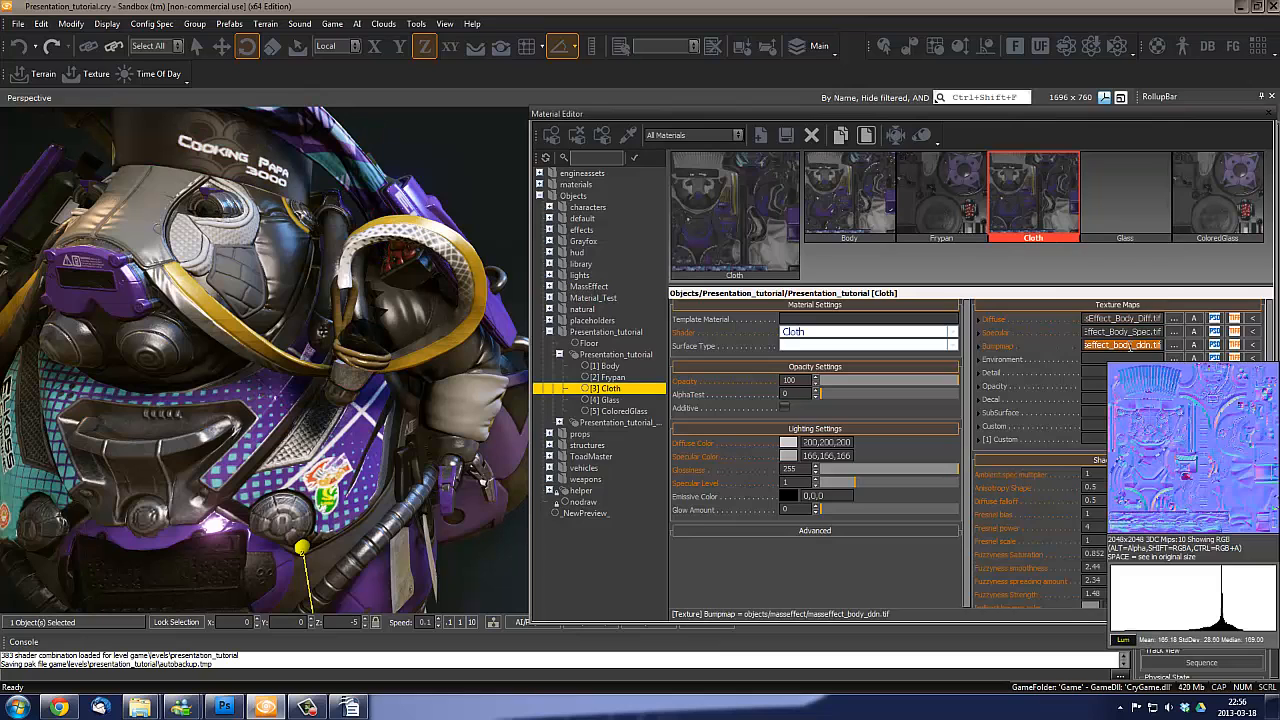
click(1102, 179)
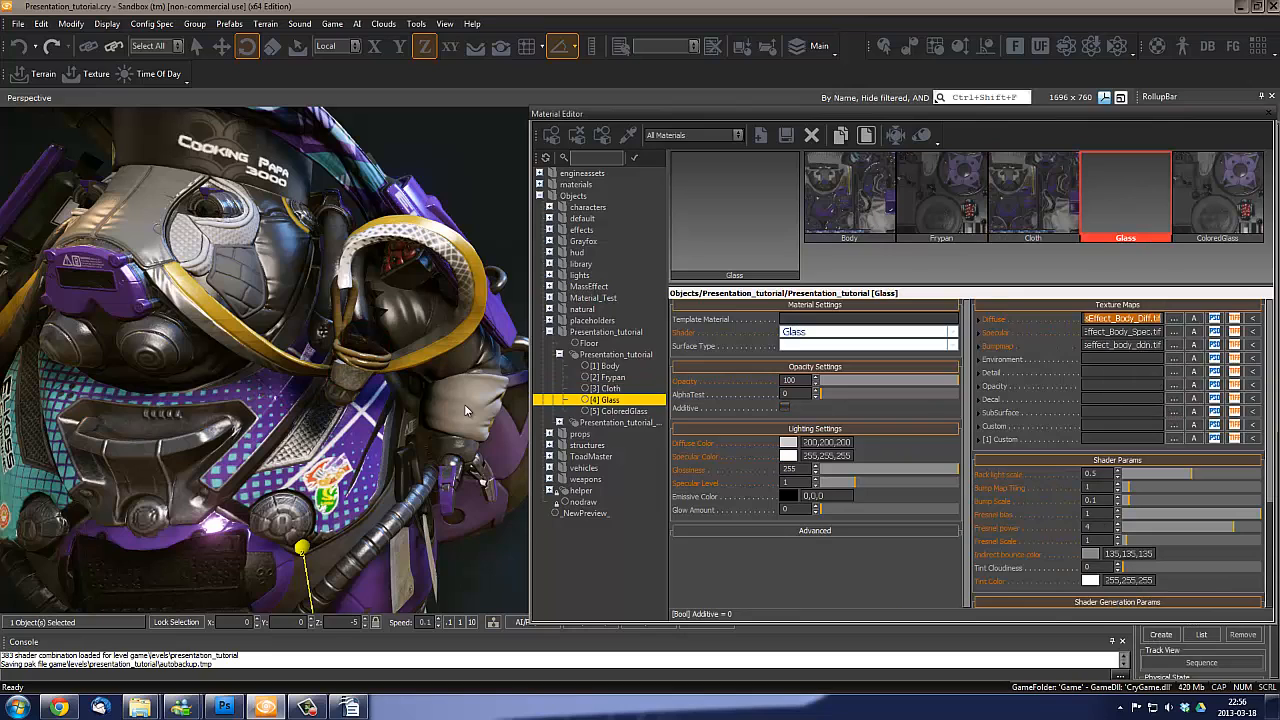
Try adjusting the Glass submaterial's Tint Cloudiness, return it to 0, and review its other shader parameters and the glass parts
scroll(1270, 460, down, 3)
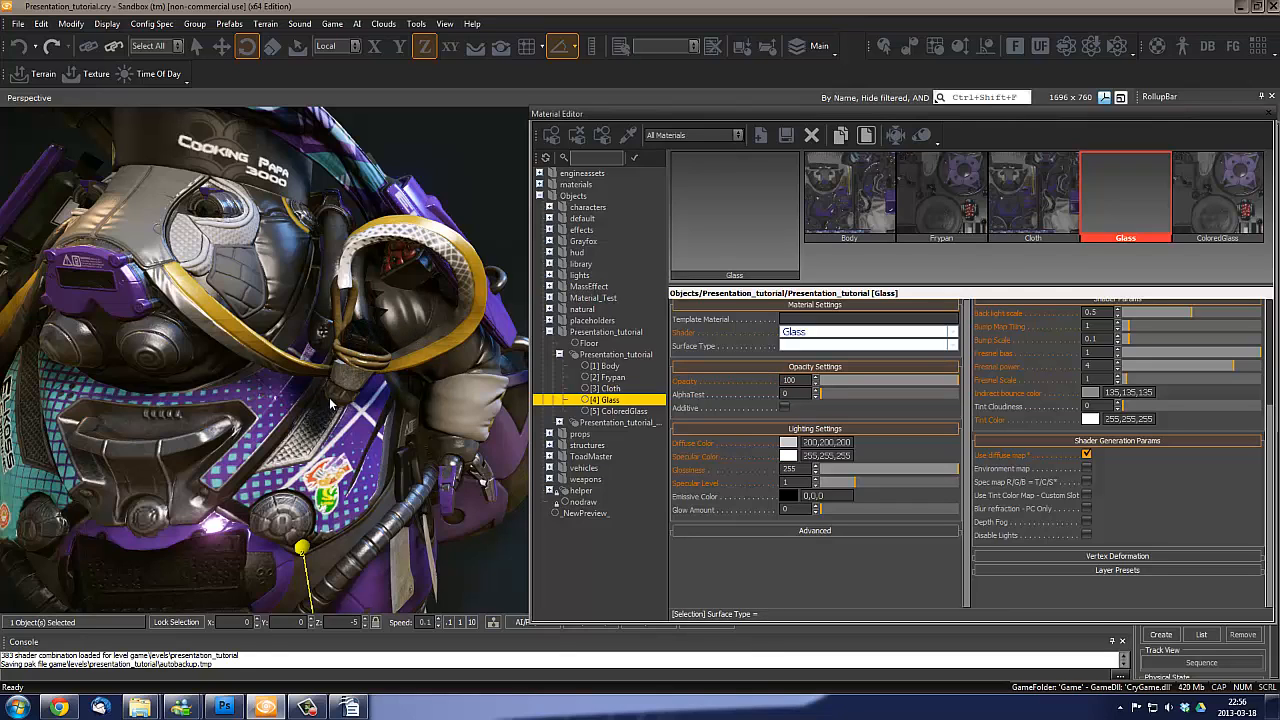
right_drag(393, 401, 406, 381)
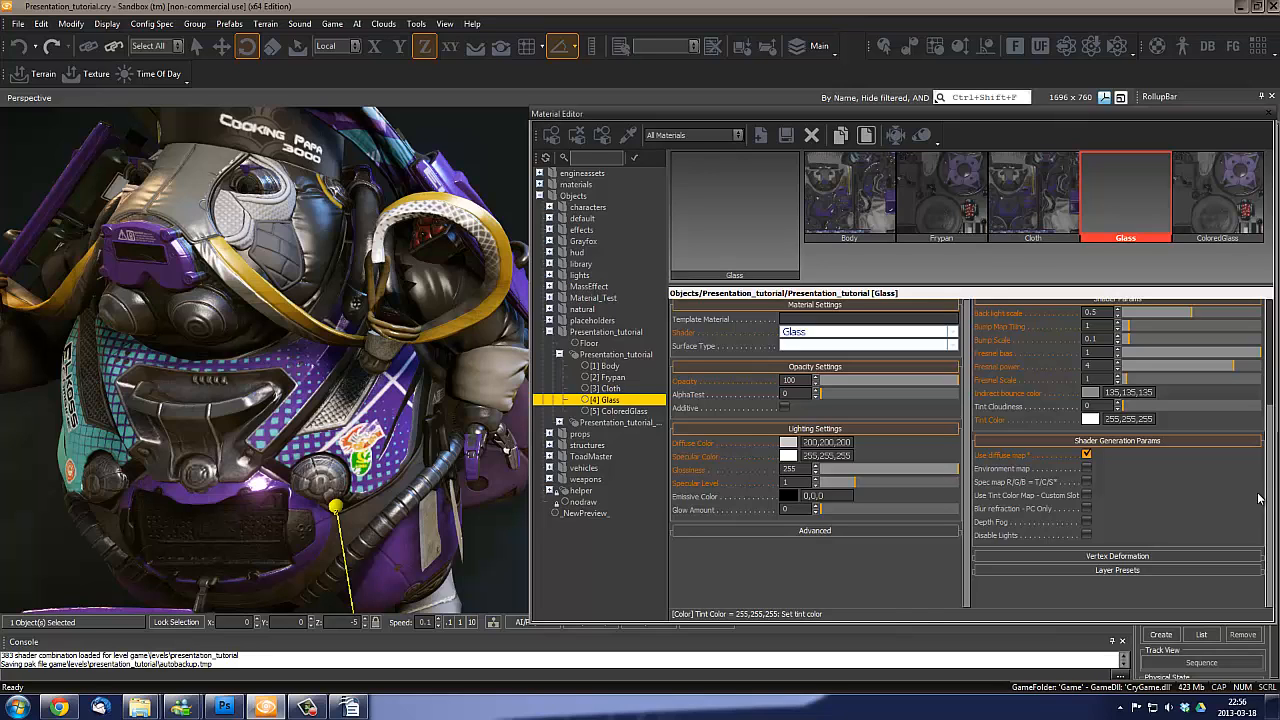
scroll(1265, 470, up, 2)
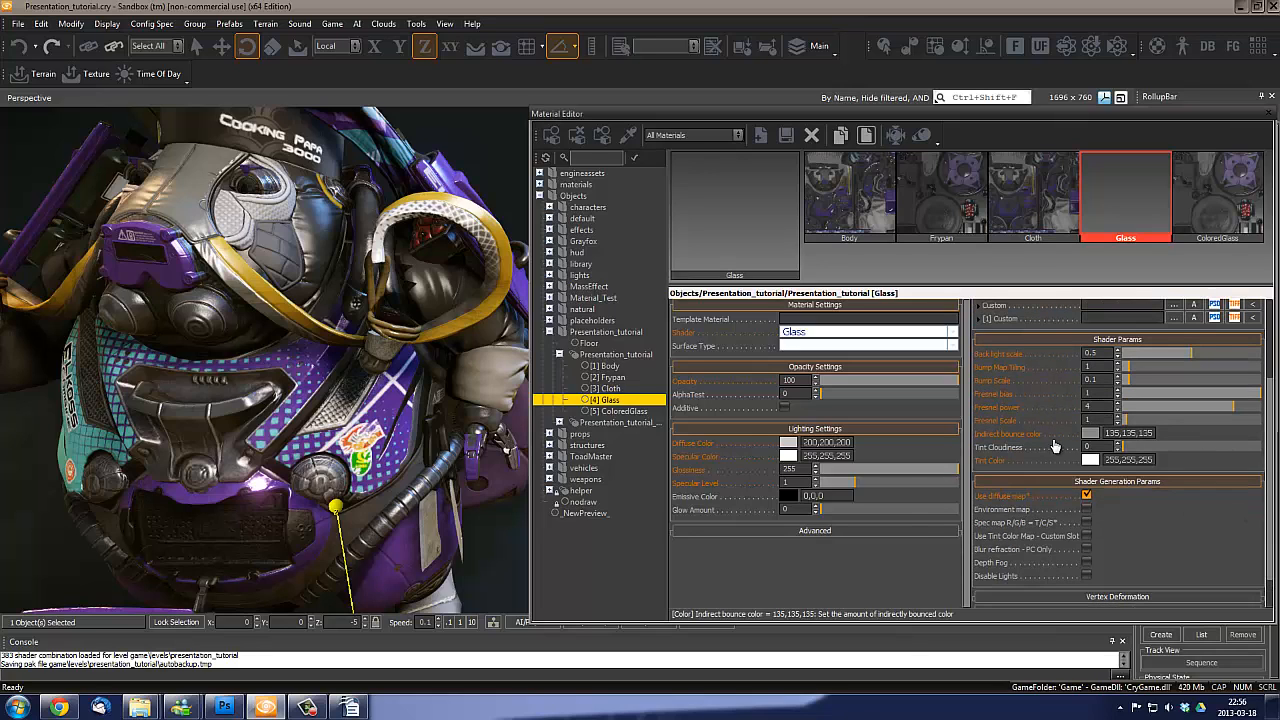
drag(1140, 450, 1114, 458)
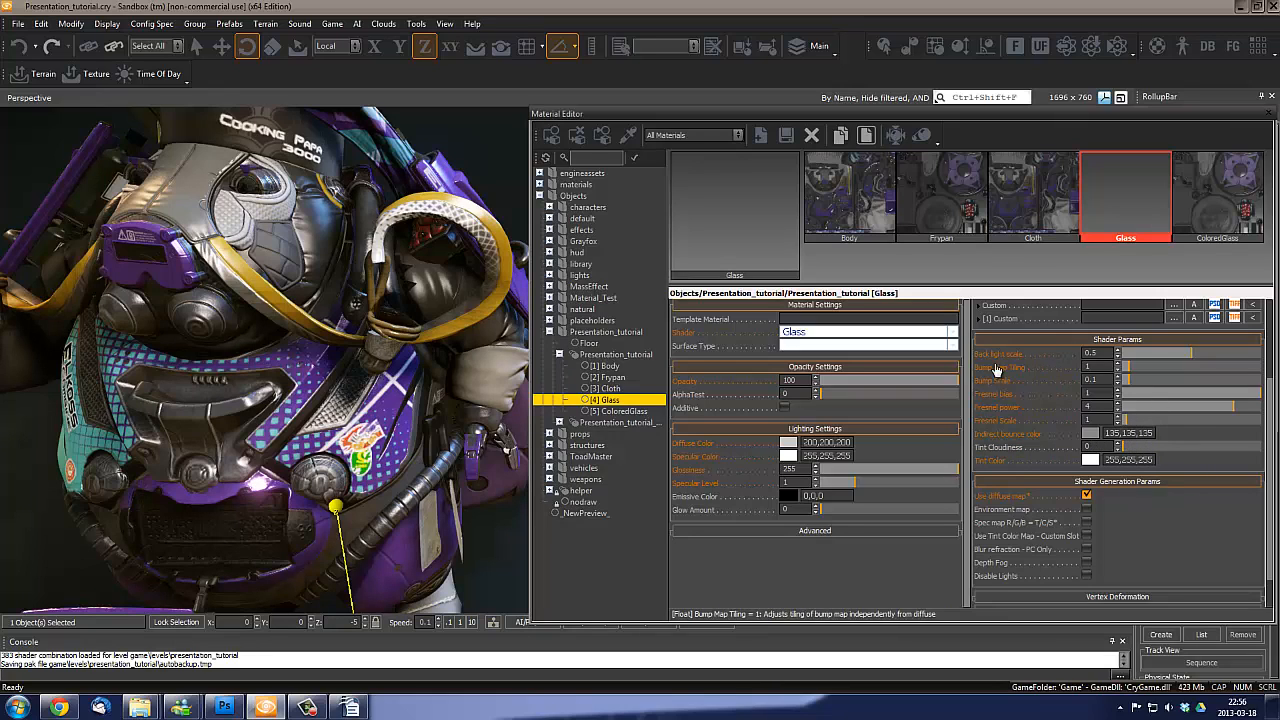
drag(1270, 463, 1273, 497)
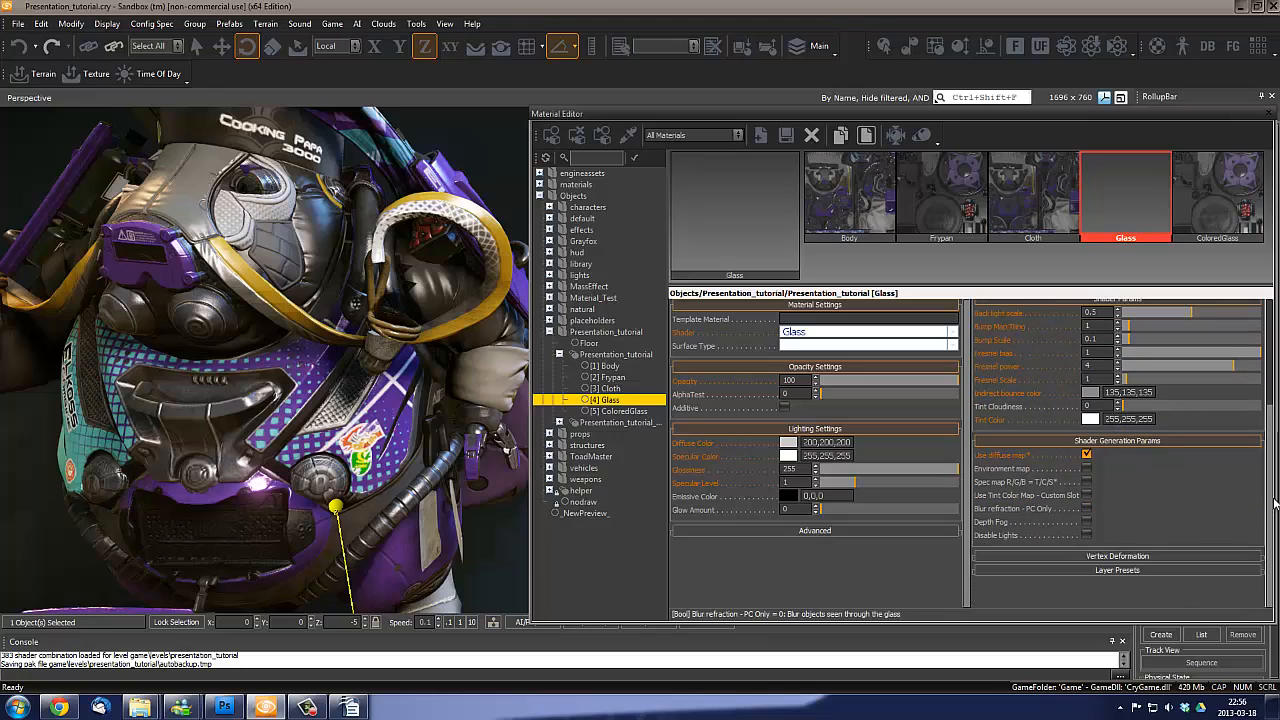
scroll(1273, 520, up, 5)
alt+middle_drag(452, 376, 381, 412)
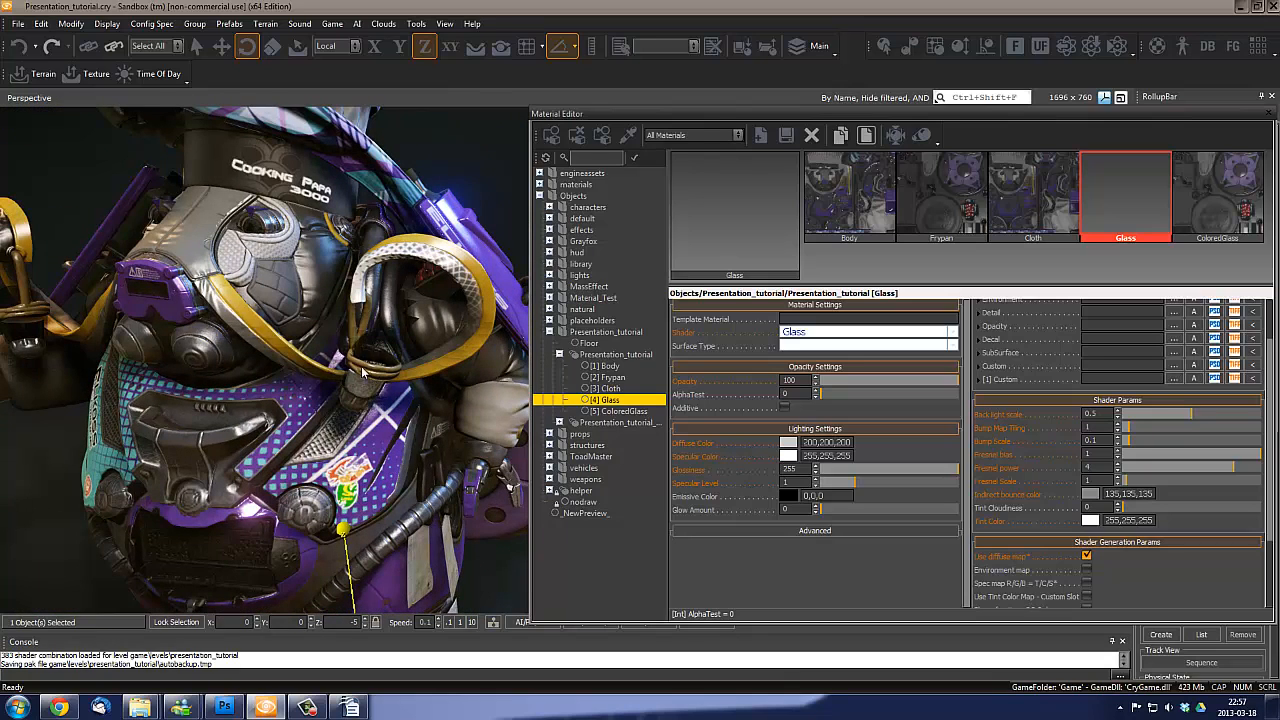
Try lower Glossiness, Opacity and Specular Color values on the Glass submaterial, then restore them to 255, 100 and 255,255,255
drag(1272, 453, 1266, 425)
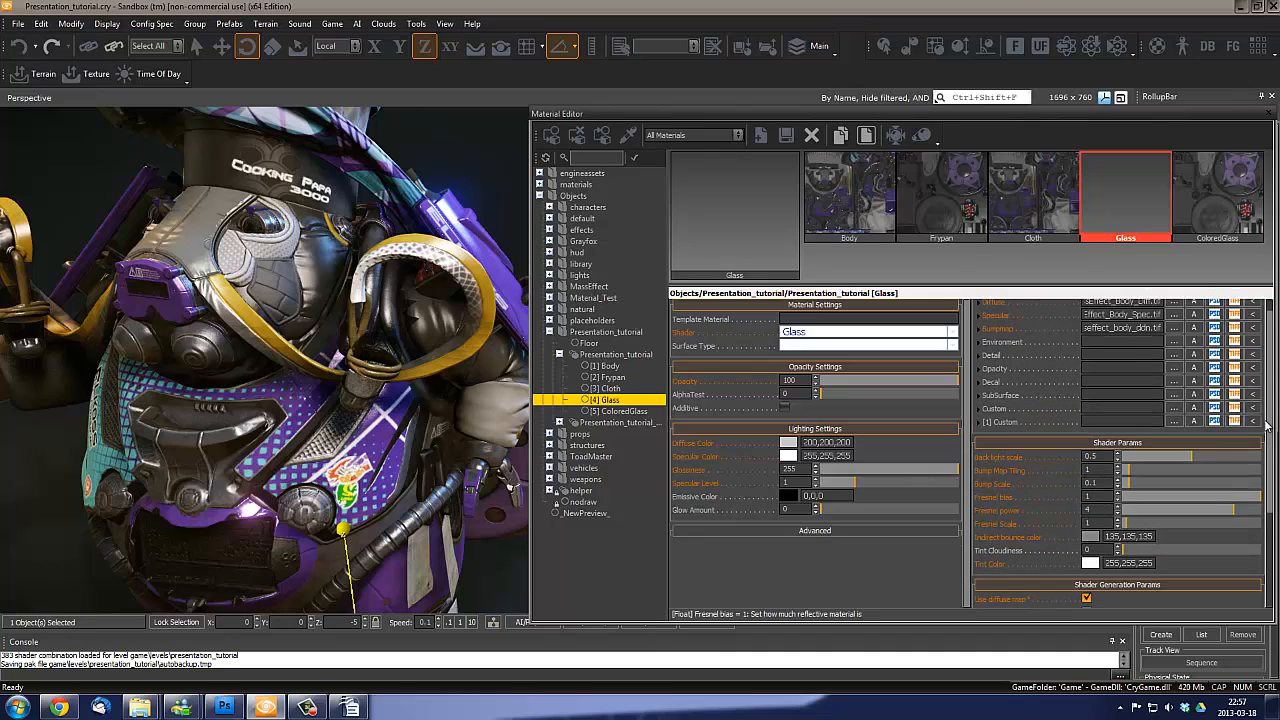
drag(878, 468, 941, 467)
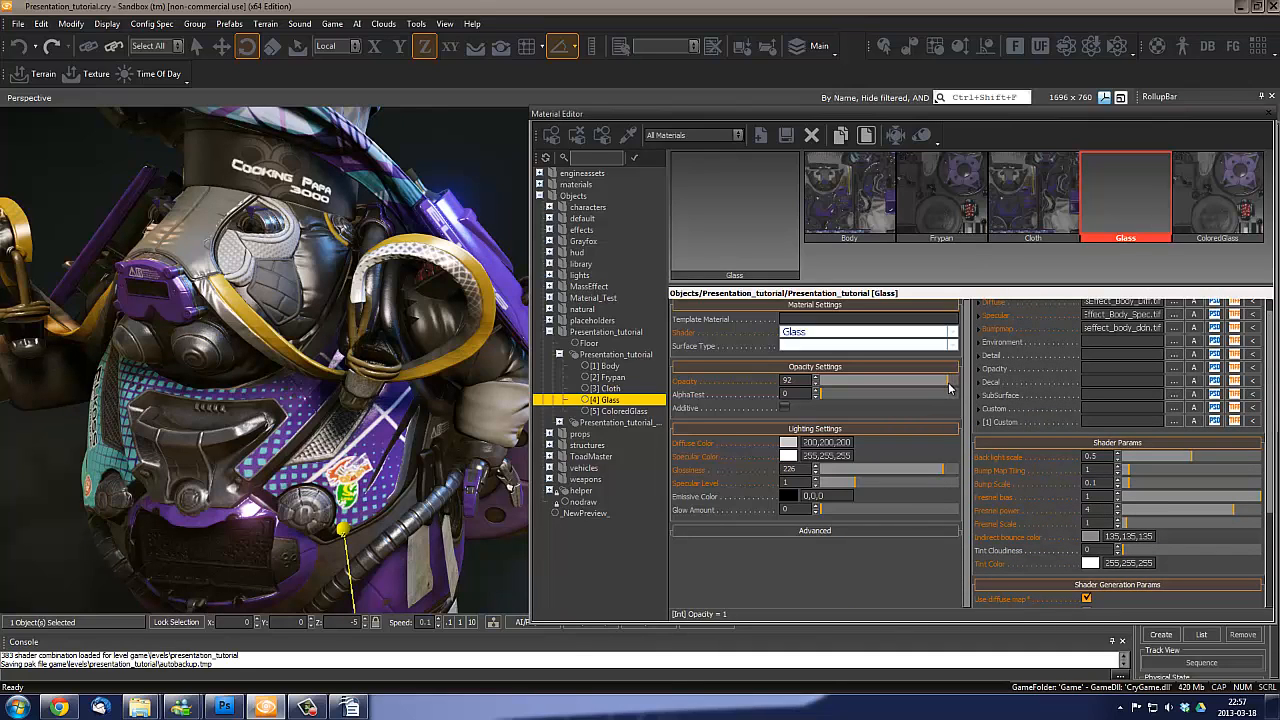
drag(948, 382, 976, 392)
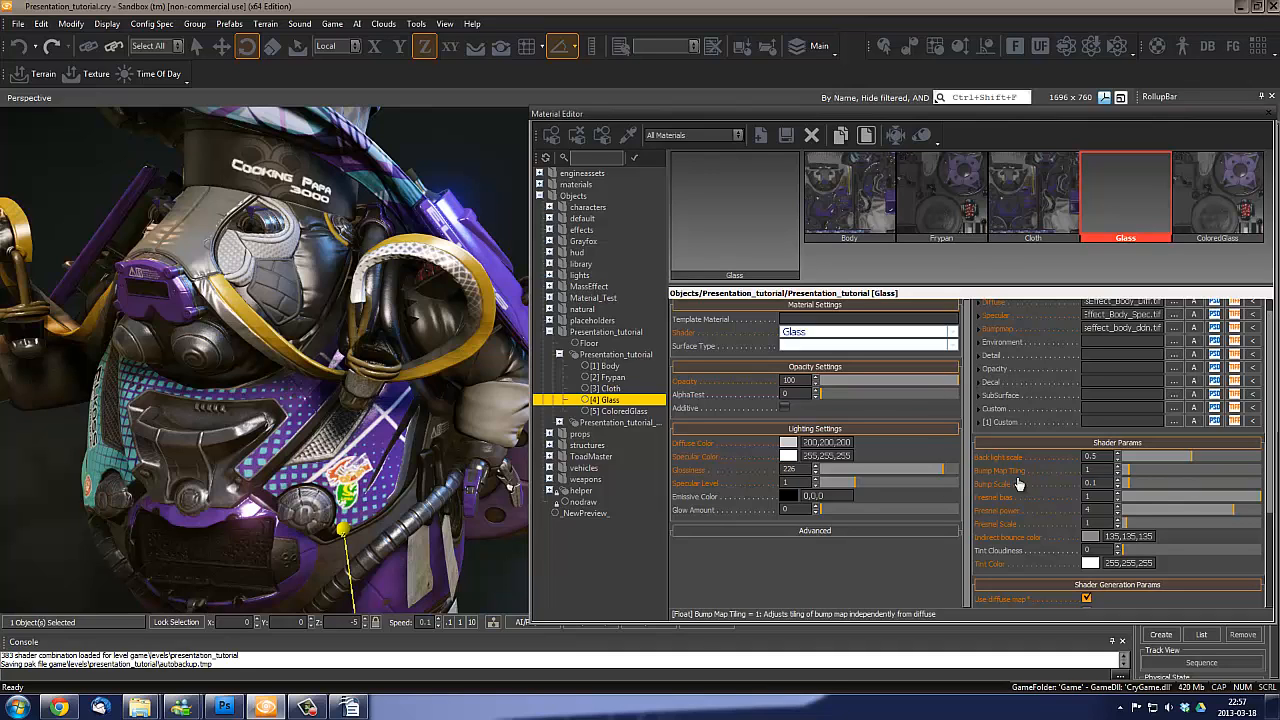
click(788, 457)
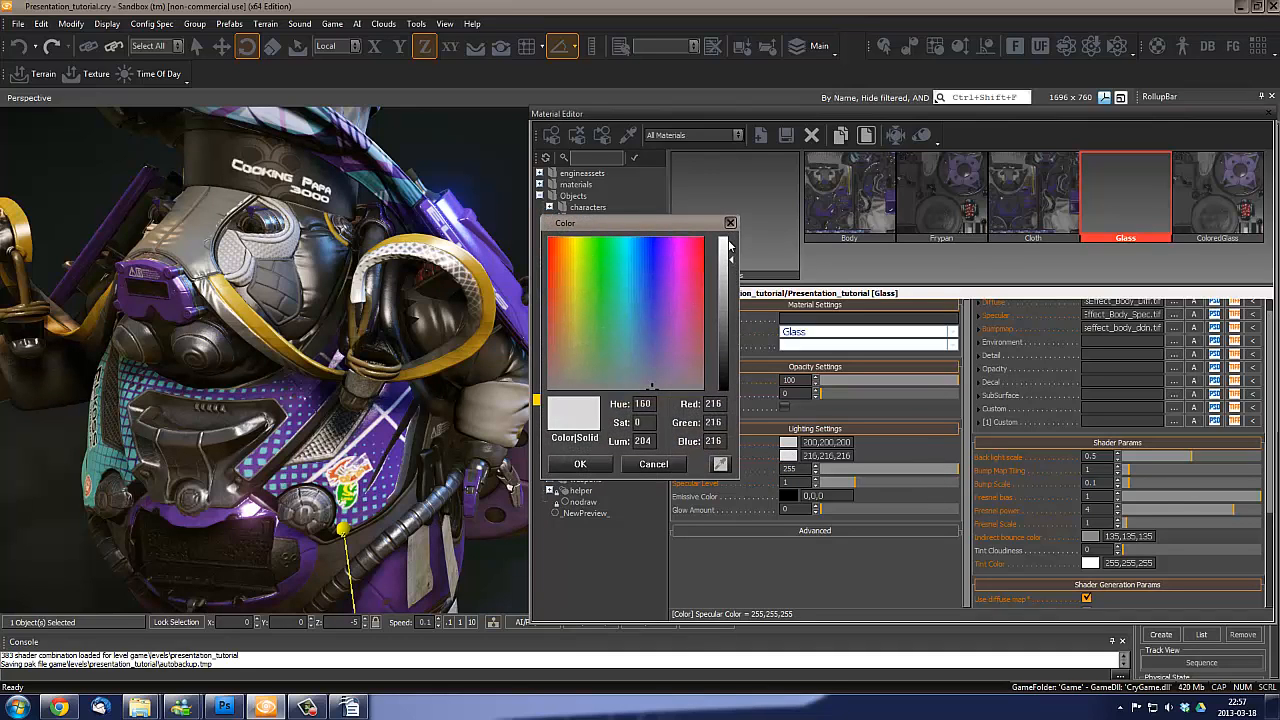
click(580, 464)
Inspect the glass part beside the character's yellow-trimmed strap from several angles and distances, along with the Glass texture maps and shader parameters
alt+middle_drag(418, 388, 345, 378)
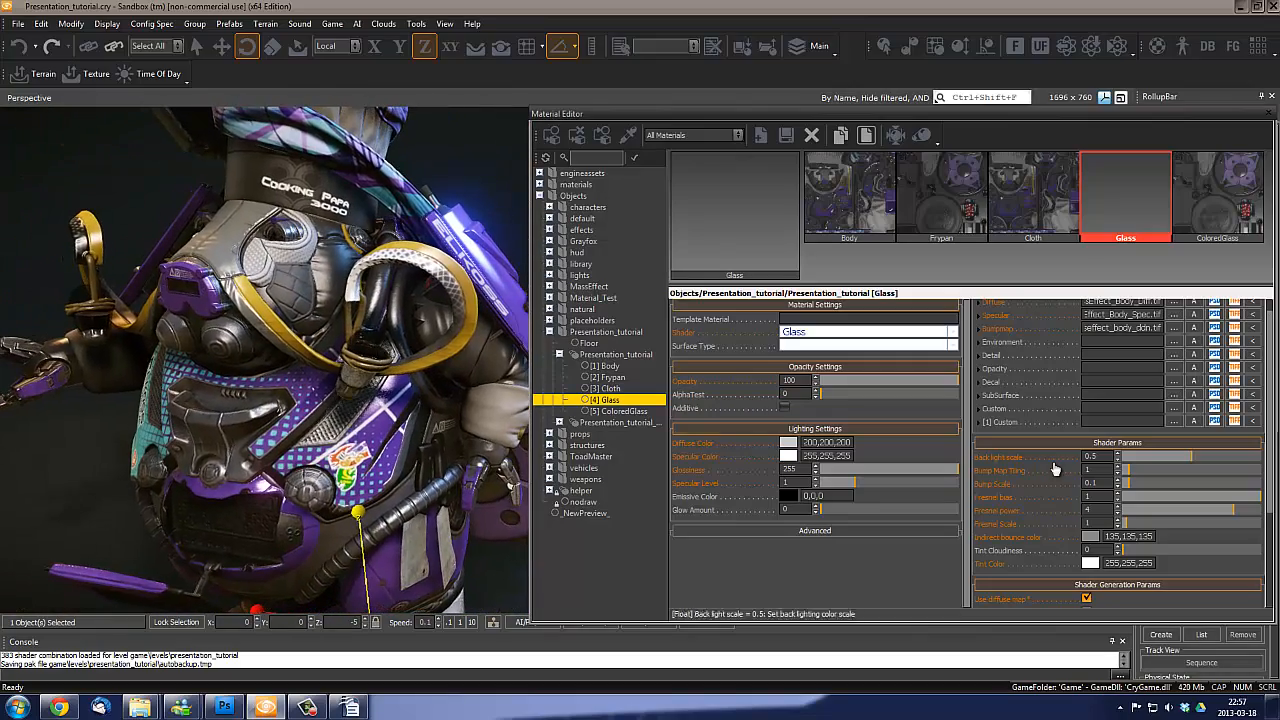
mouse_move(1268, 358)
mouse_down()
mouse_move(1268, 324)
mouse_move(1268, 354)
mouse_up()
alt+middle_drag(360, 412, 360, 410)
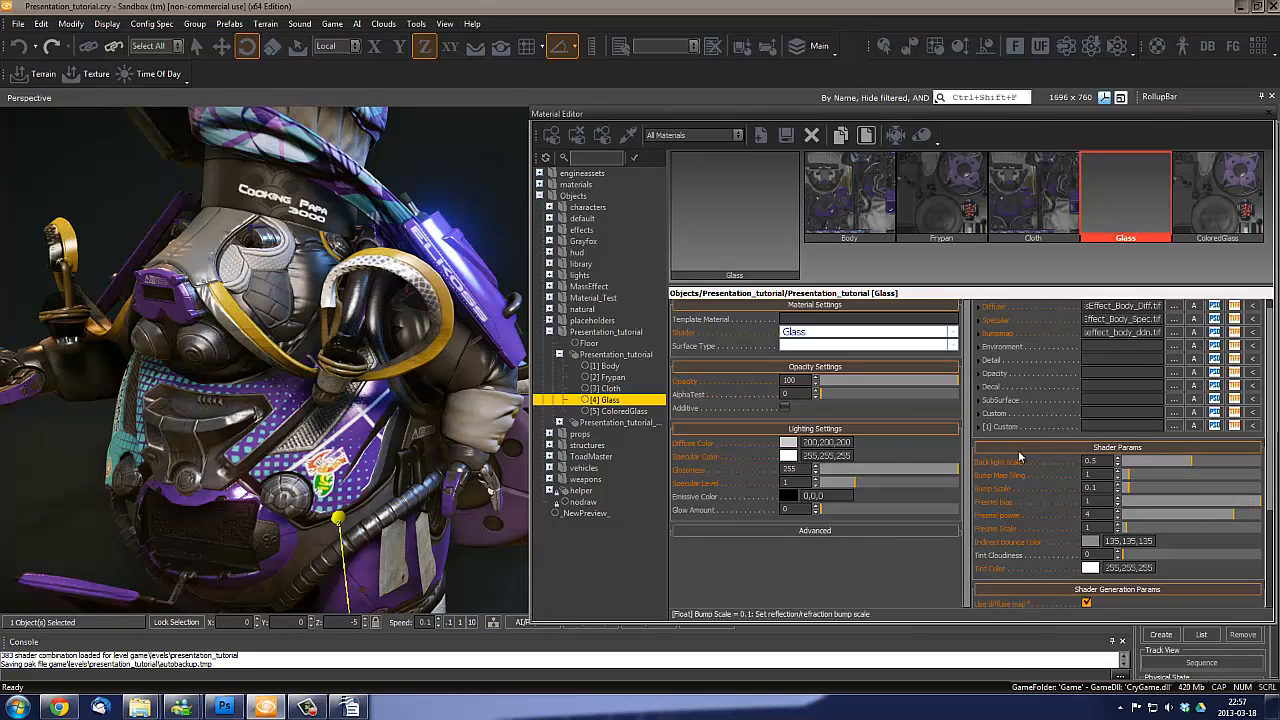
alt+middle_drag(341, 363, 369, 375)
scroll(368, 369, up, 3)
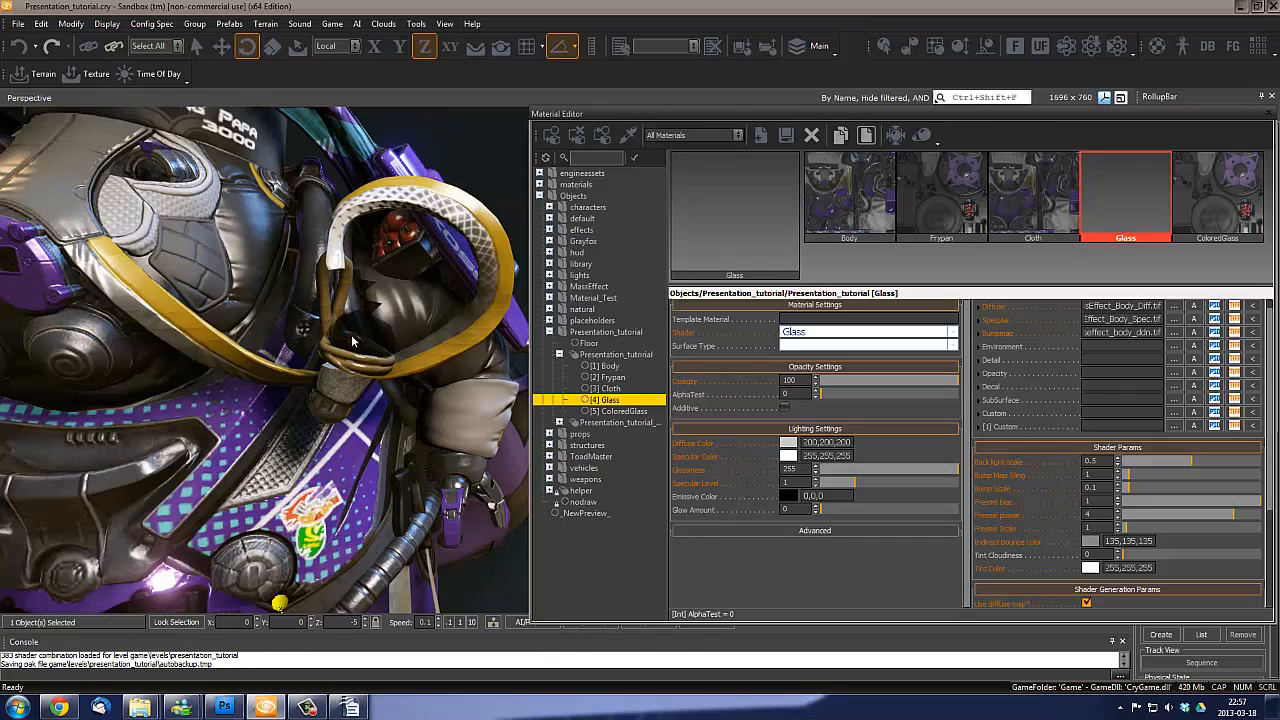
scroll(358, 378, down, 5)
alt+middle_drag(358, 378, 358, 382)
right_drag(358, 382, 298, 290)
key(w)
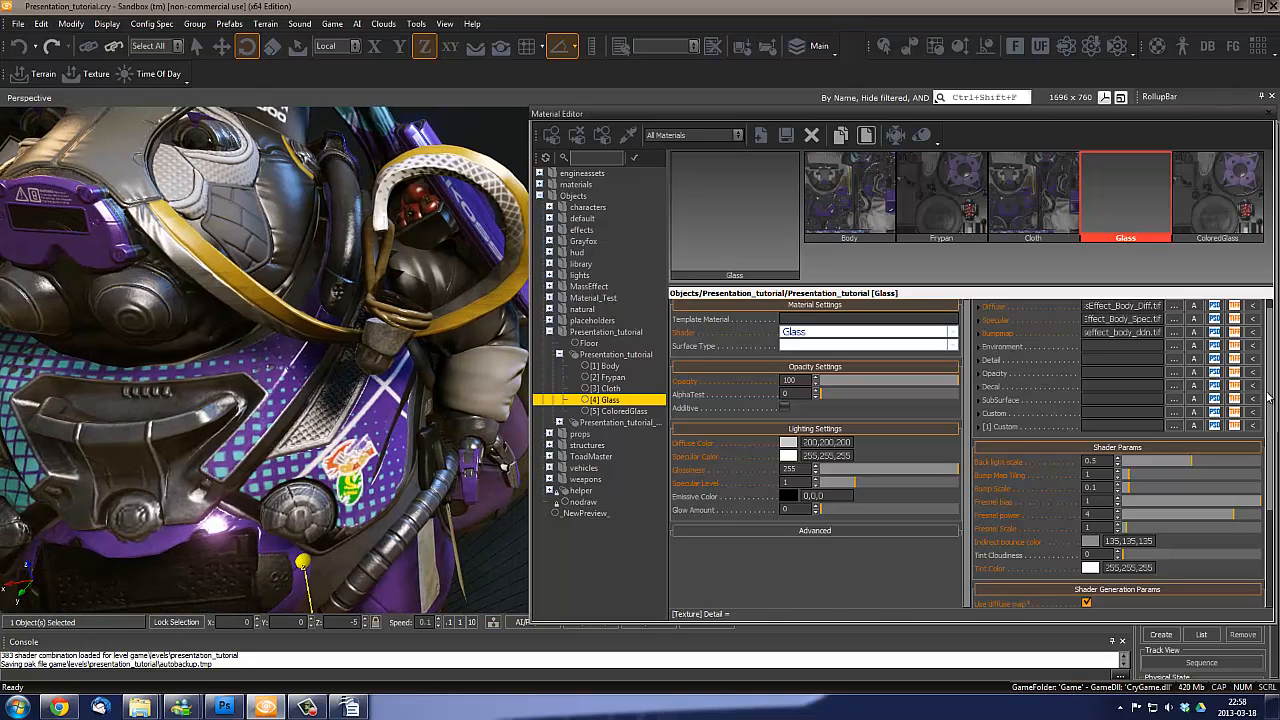
scroll(990, 365, up, 1)
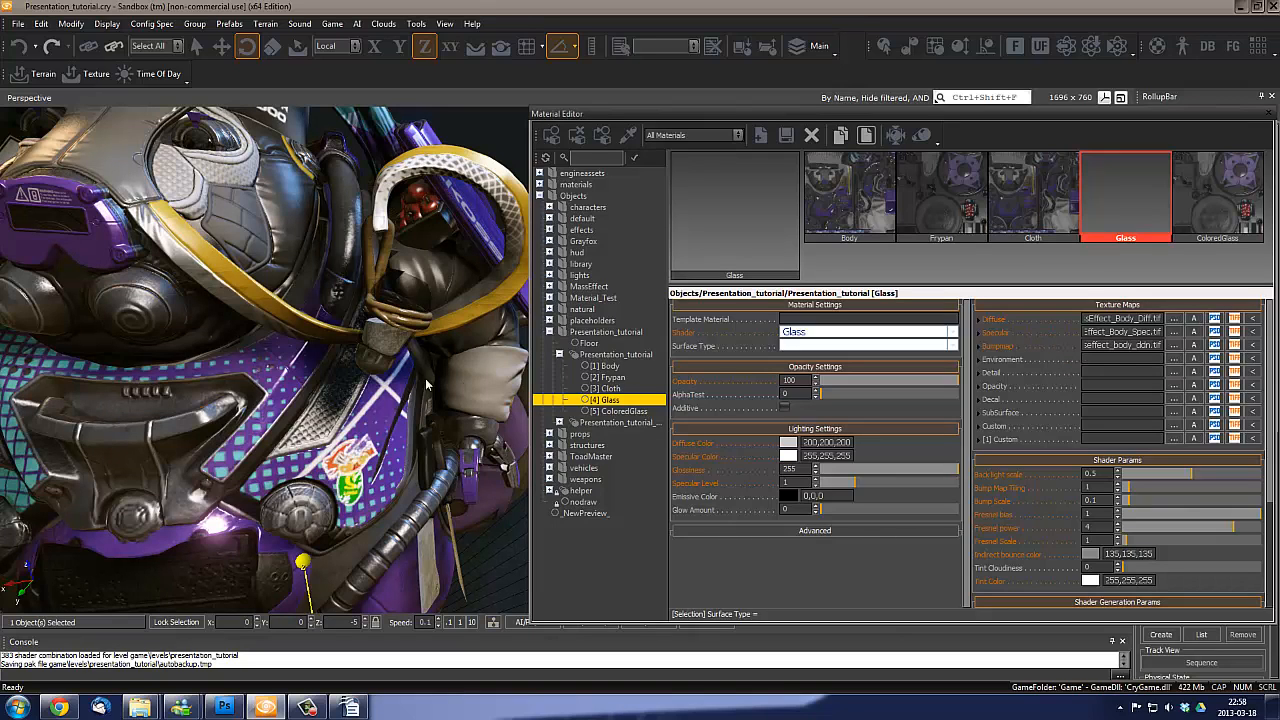
Examine the environment probe's placement in the scene relative to the character and the lights
scroll(425, 378, down, 5)
scroll(426, 383, up, 2)
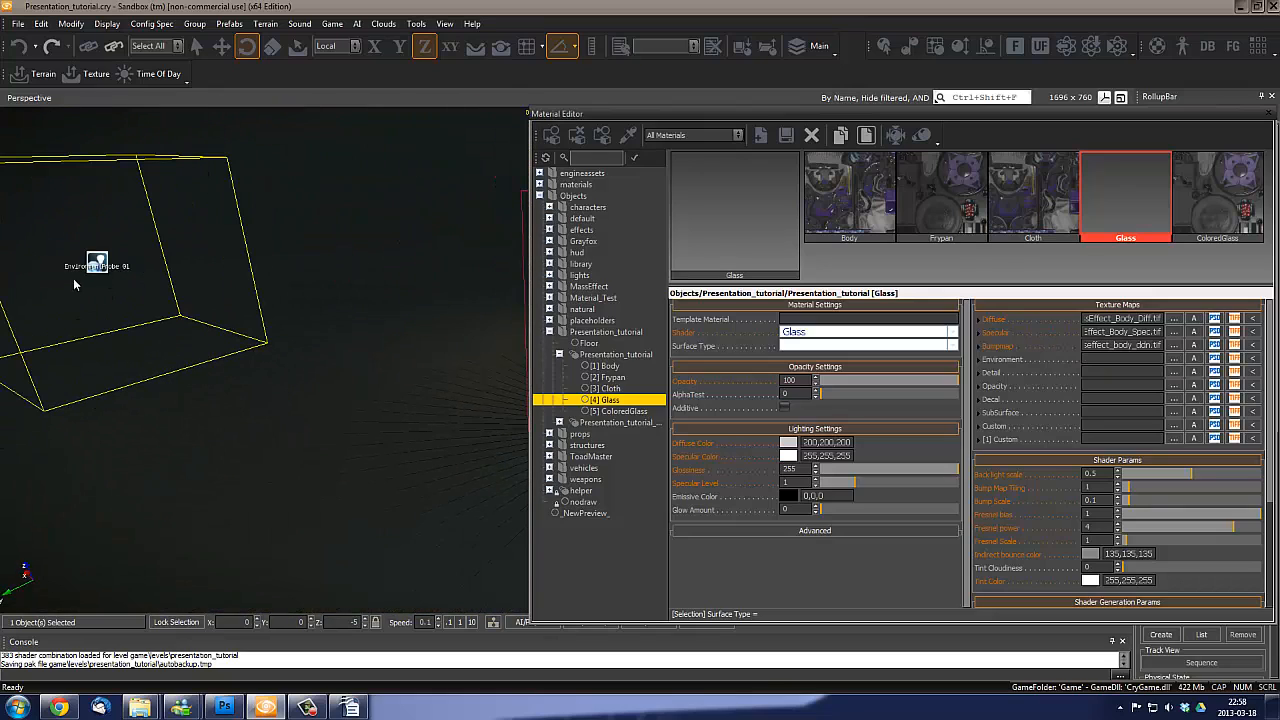
scroll(127, 298, down, 5)
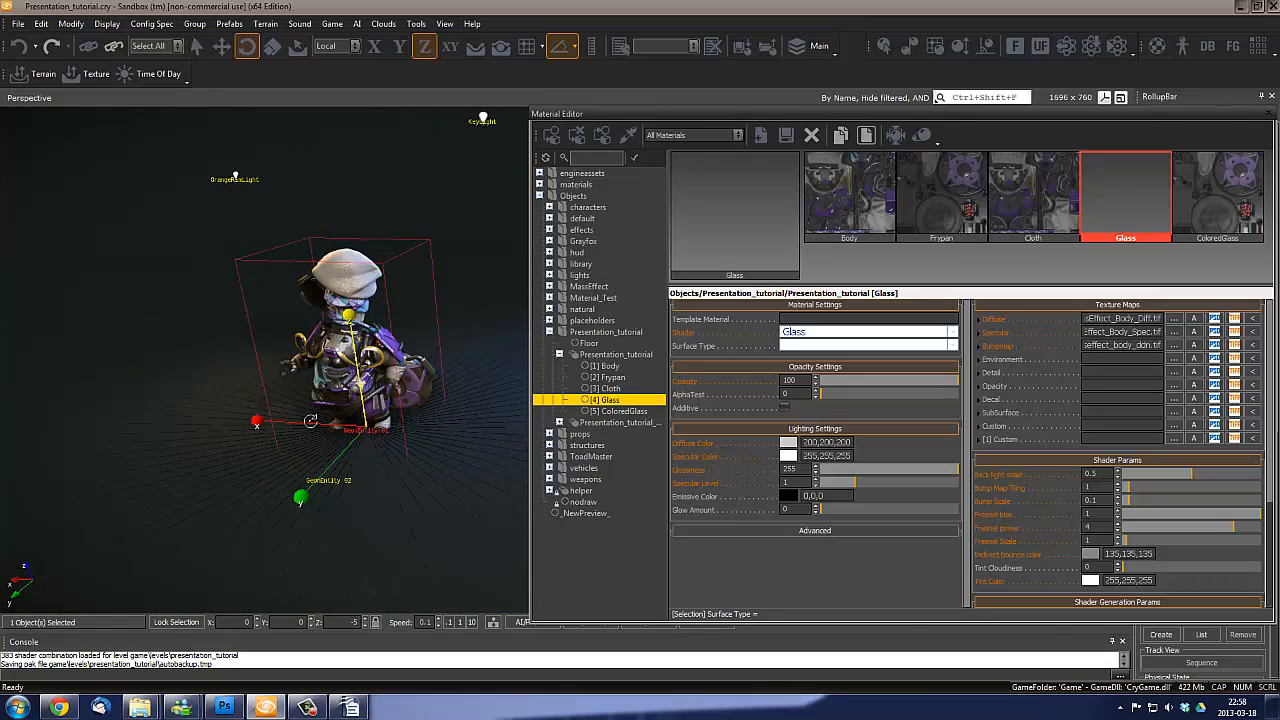
scroll(308, 452, up, 5)
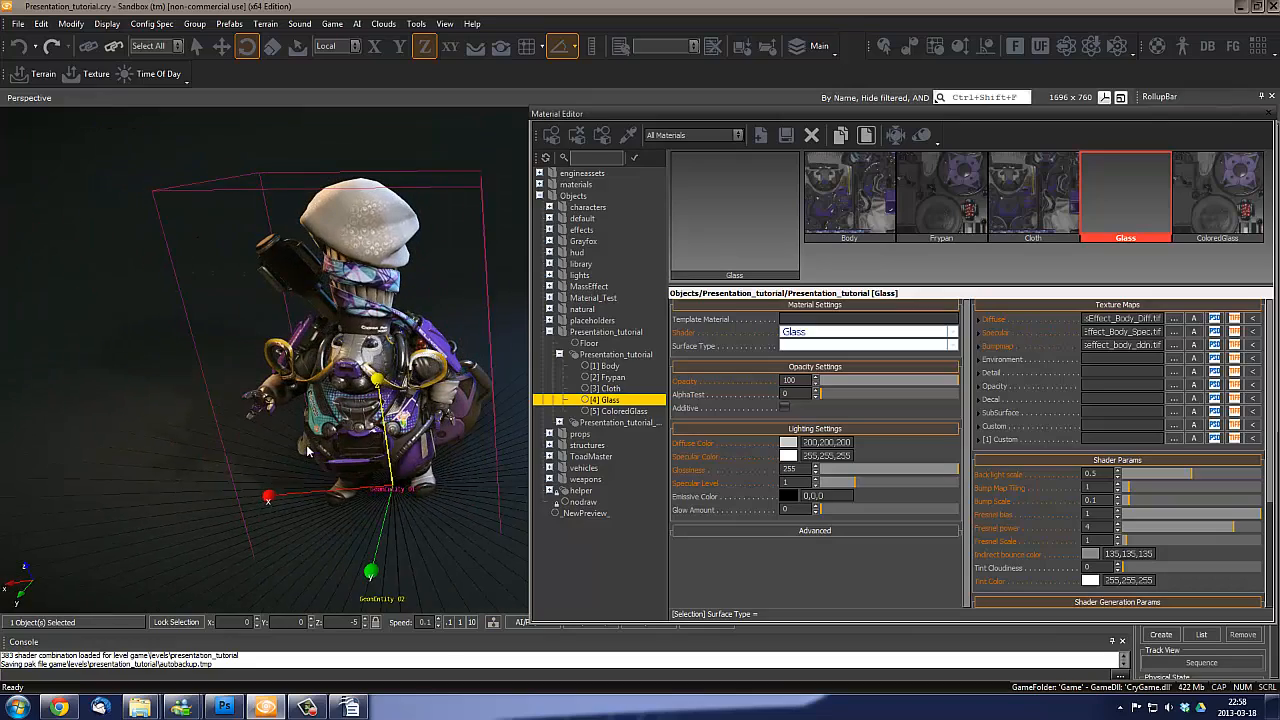
scroll(308, 452, up, 2)
alt+middle_drag(308, 452, 363, 397)
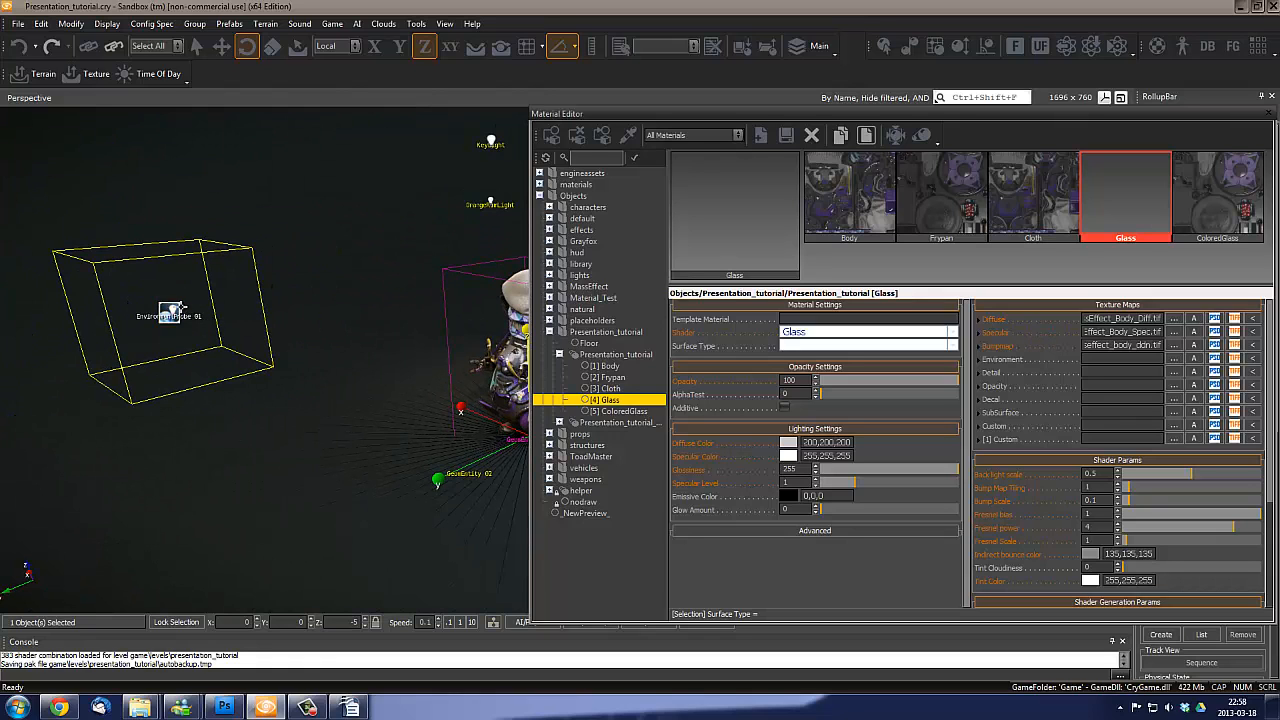
alt+middle_drag(172, 312, 265, 372)
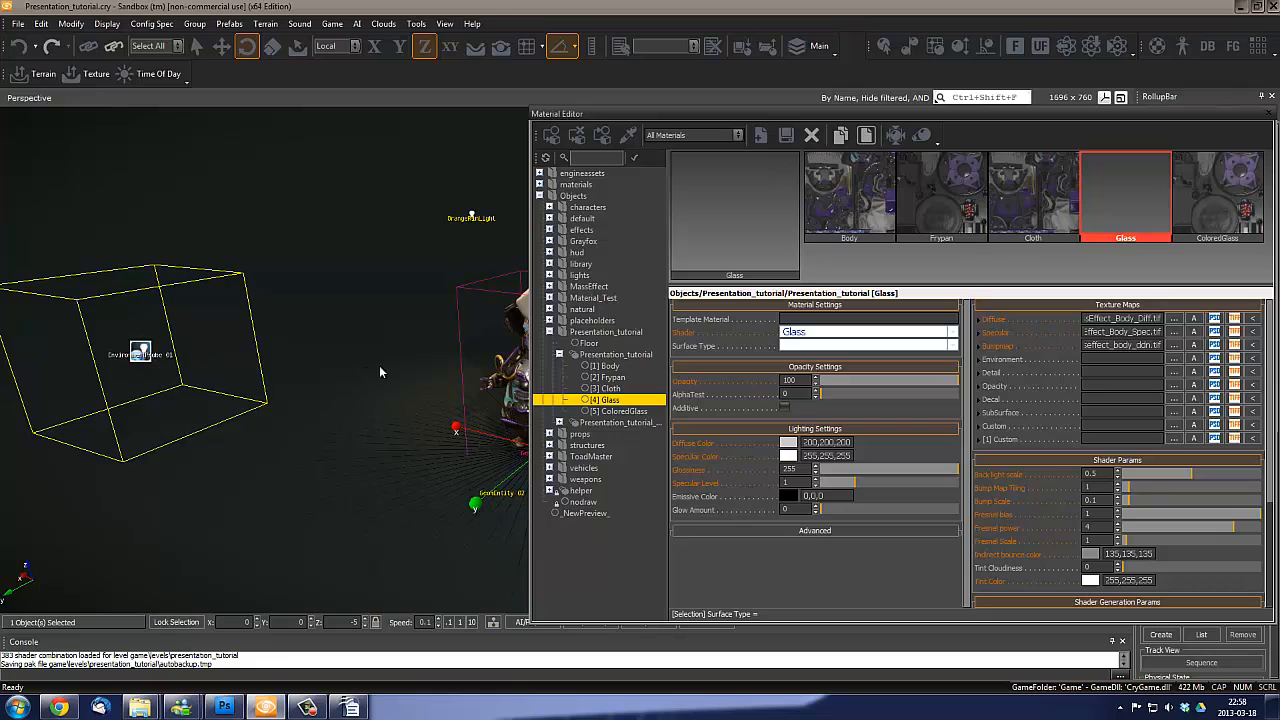
alt+middle_drag(379, 365, 397, 283)
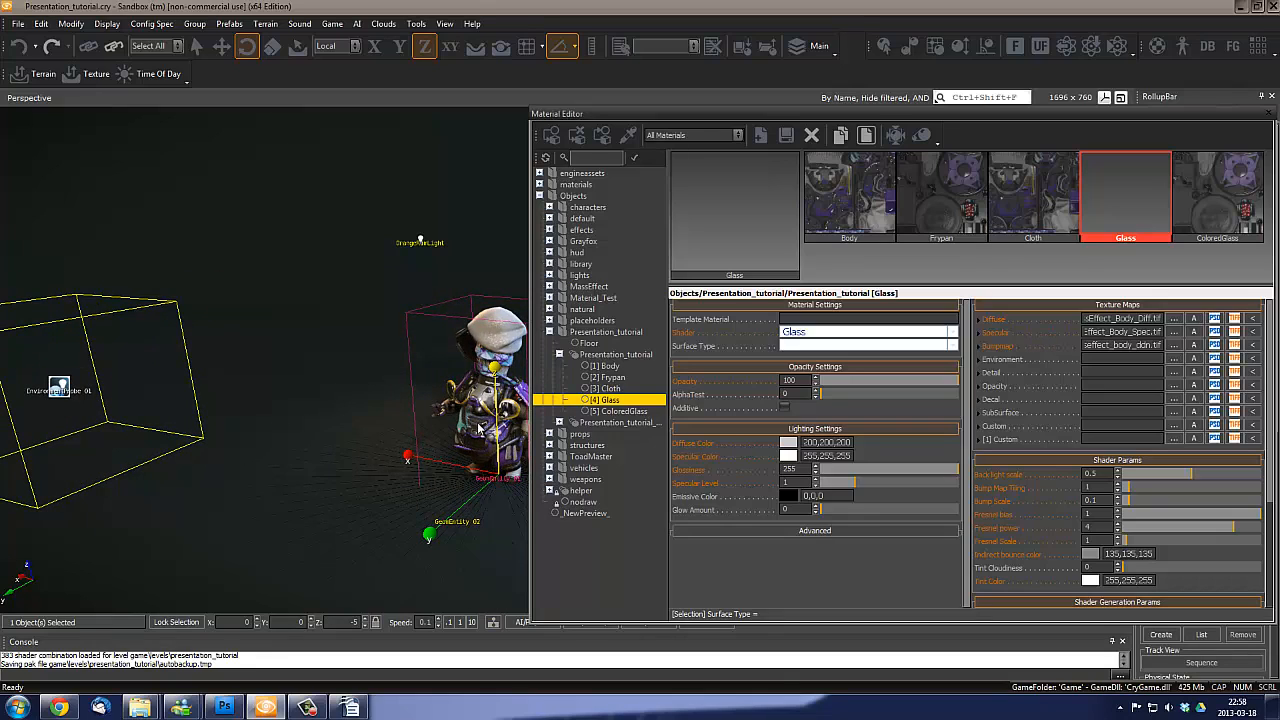
Load customcubemap.tif from the Textures/Cubemaps folder as the Glass submaterial's Environment texture map
alt+middle_drag(414, 343, 362, 352)
scroll(496, 441, up, 10)
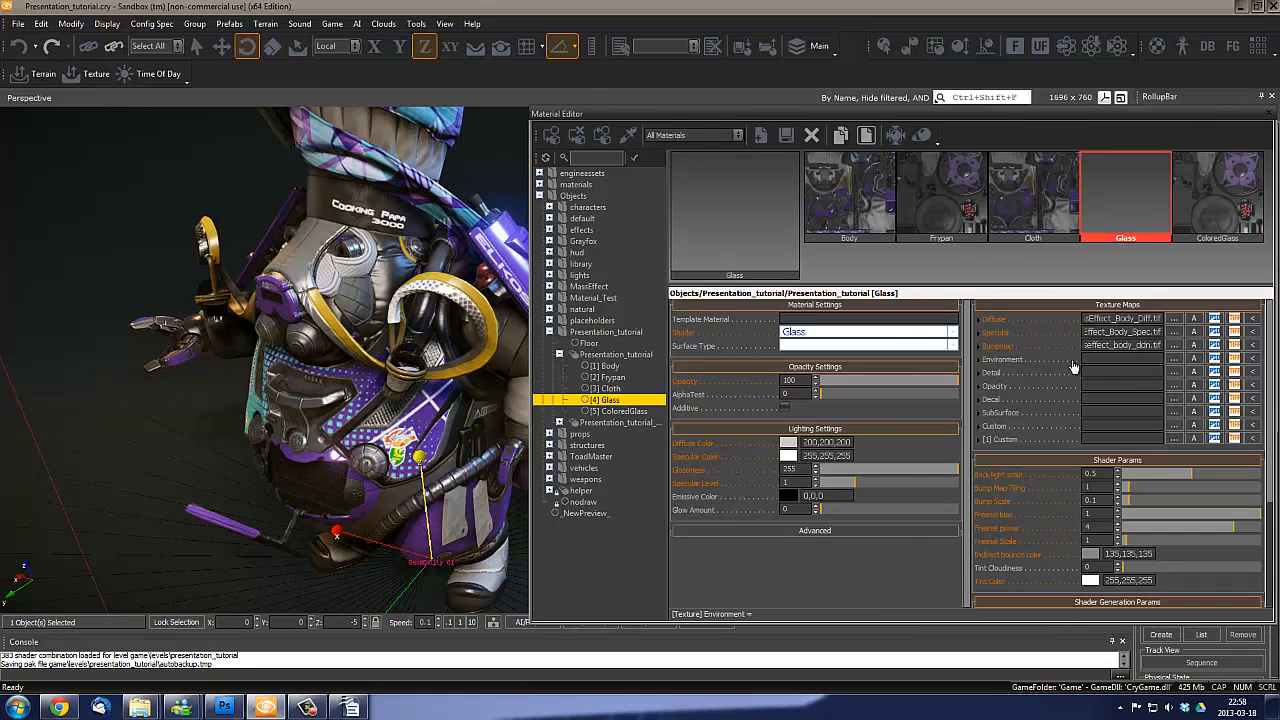
click(1173, 359)
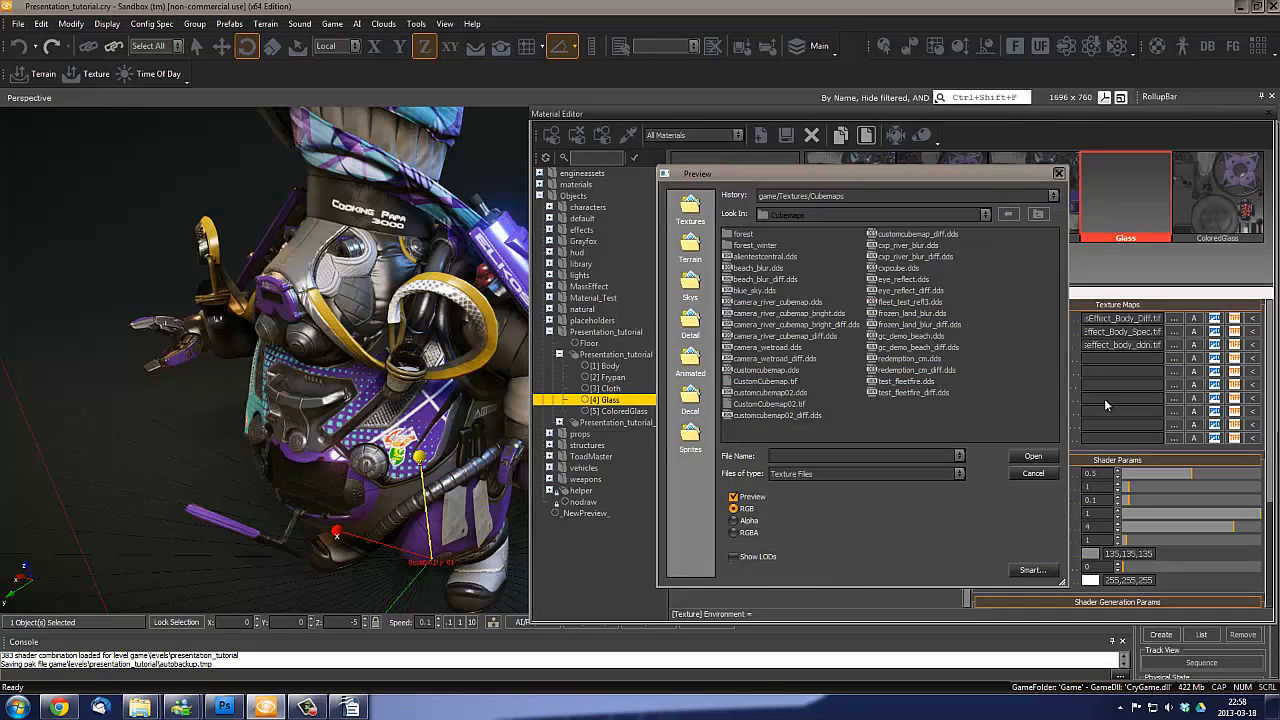
click(765, 381)
double_click(765, 381)
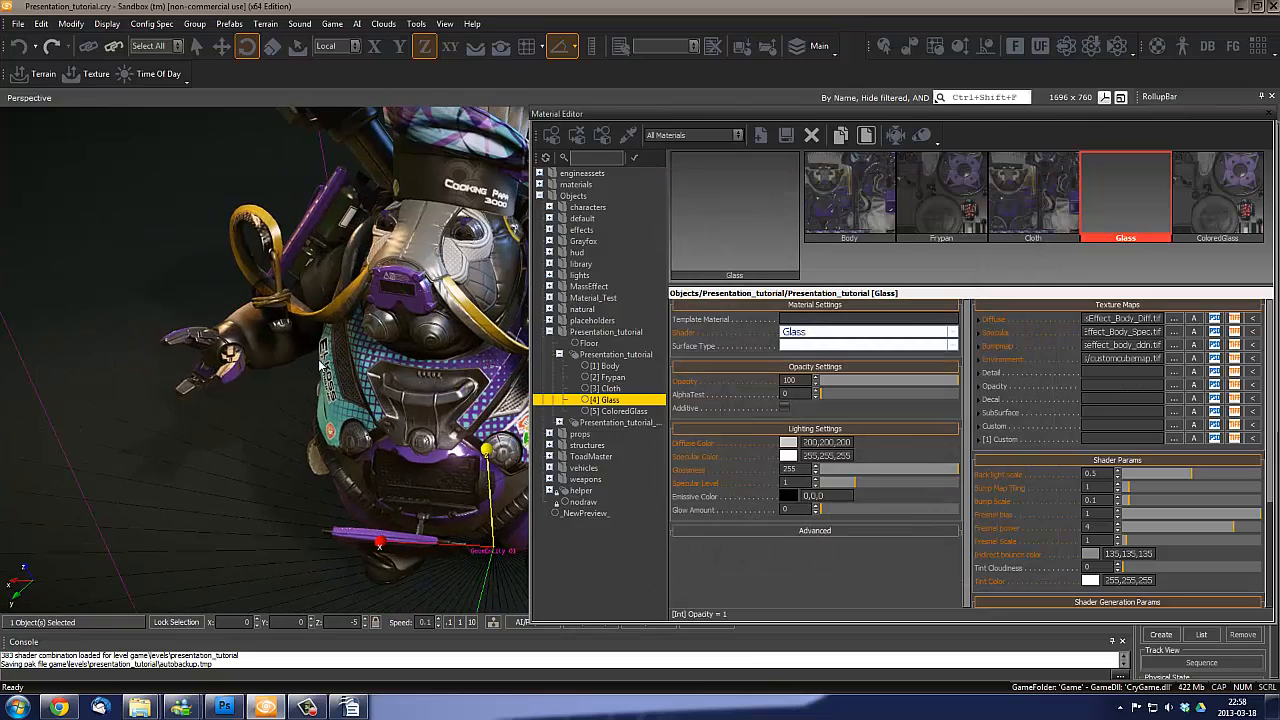
Enable the Glass shader's Environment map generation option and check the reflection on the glass part beside the yellow strap
right_drag(320, 365, 322, 366)
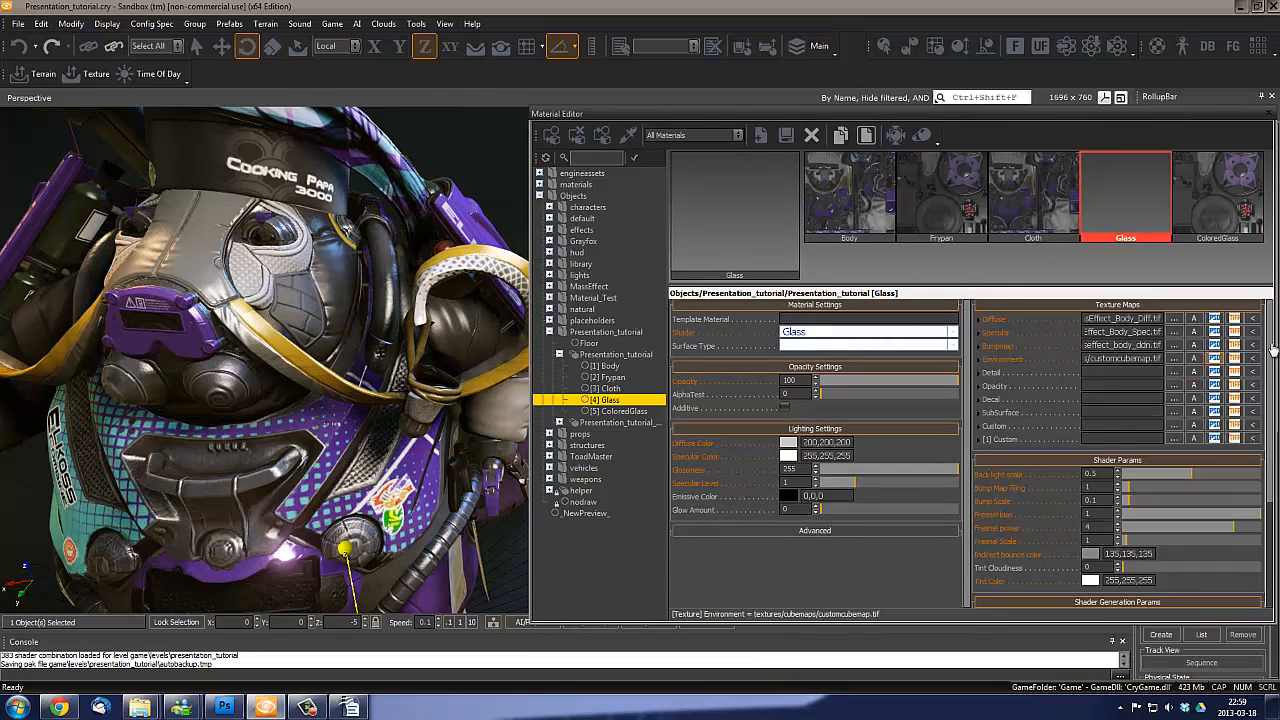
scroll(1270, 360, down, 4)
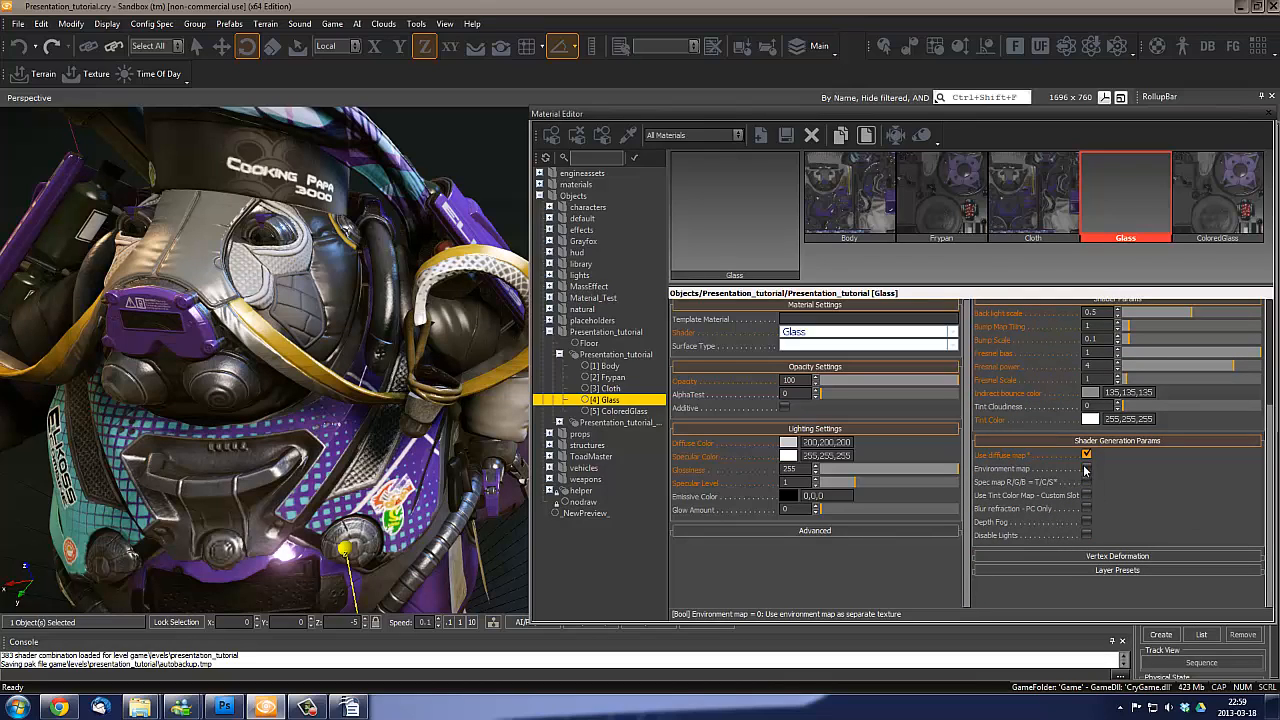
click(1086, 468)
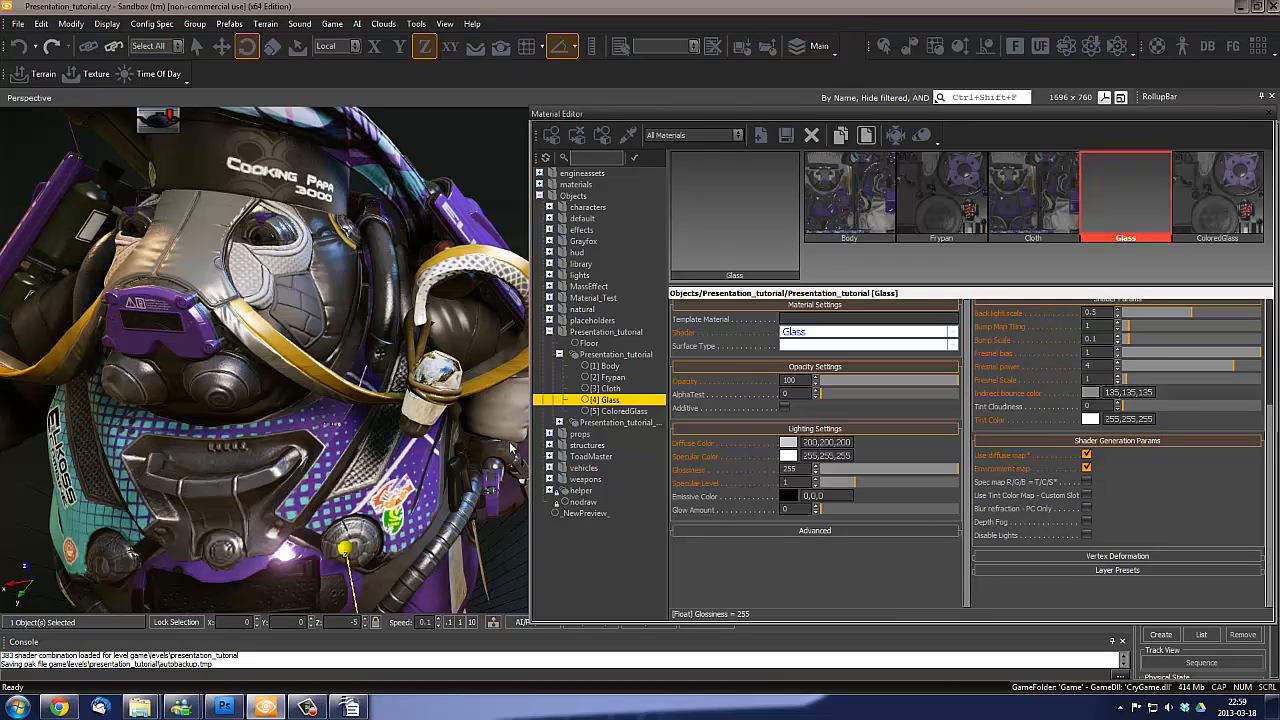
scroll(340, 444, down, 4)
middle_drag(300, 470, 330, 441)
scroll(330, 441, up, 5)
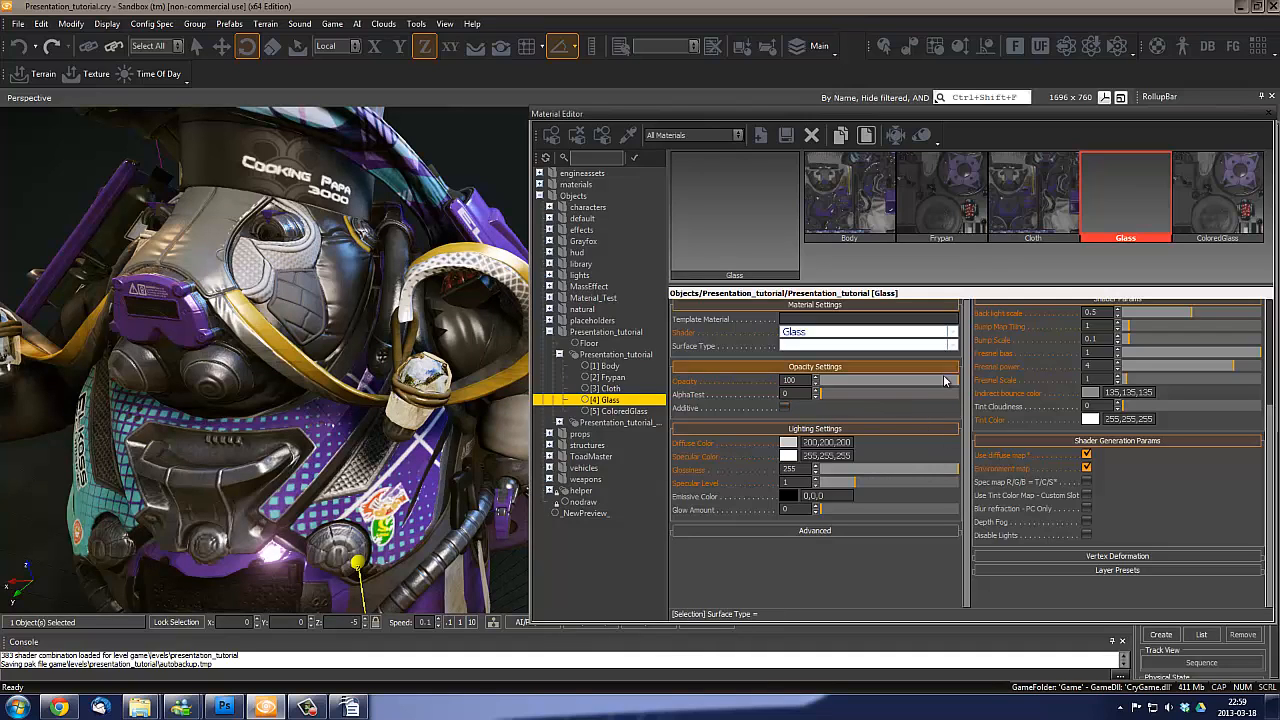
Try a lower Opacity on the Glass submaterial, restore it to 100, and review the shader and generation parameters
drag(915, 383, 958, 381)
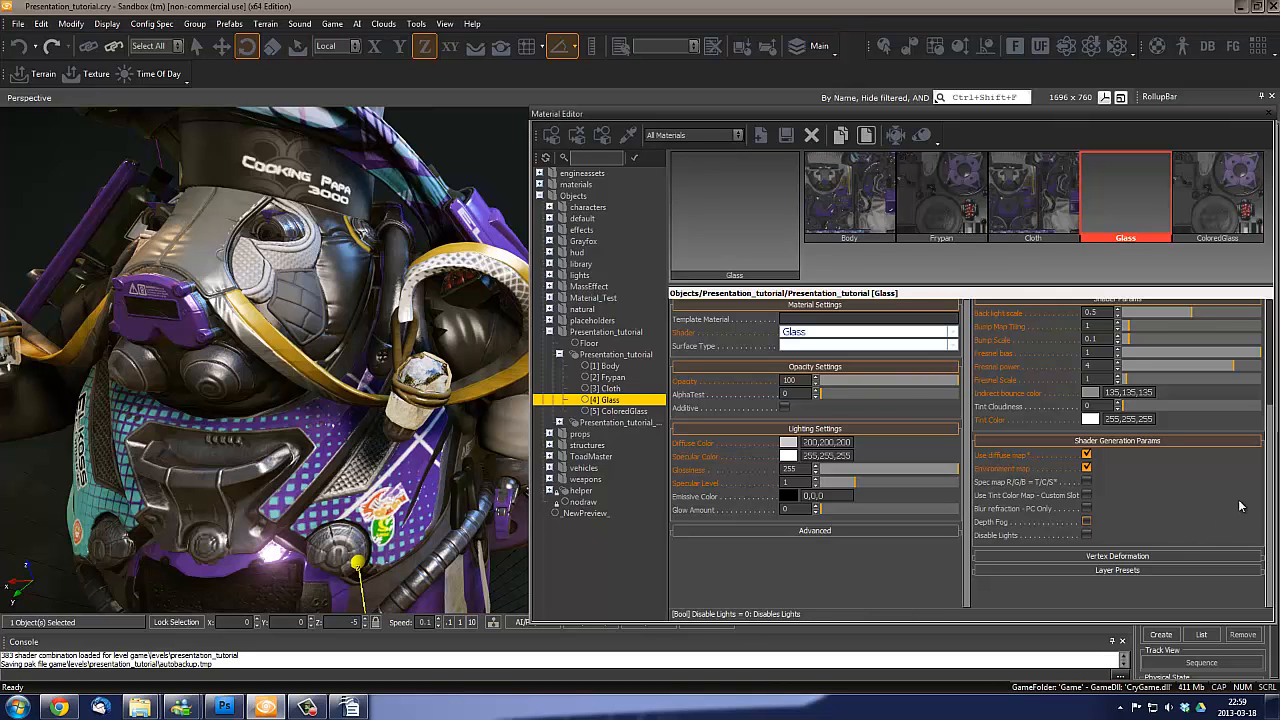
scroll(1258, 393, up, 3)
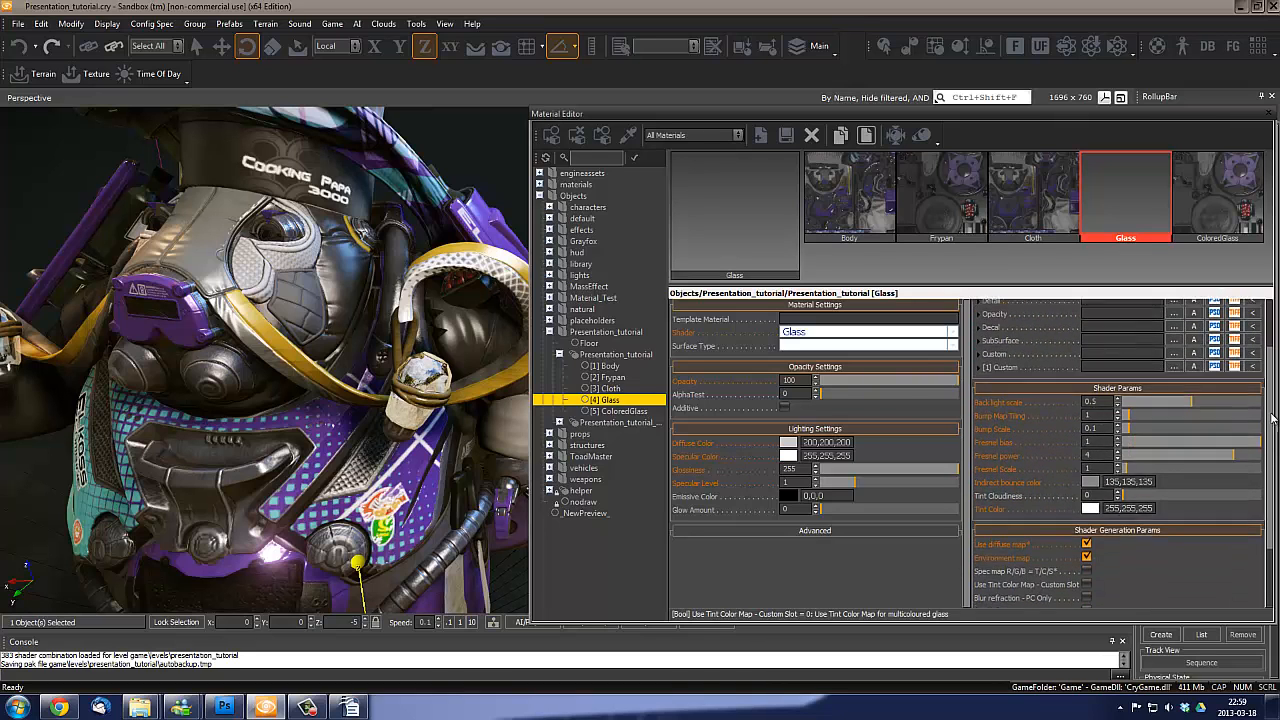
scroll(1258, 393, down, 3)
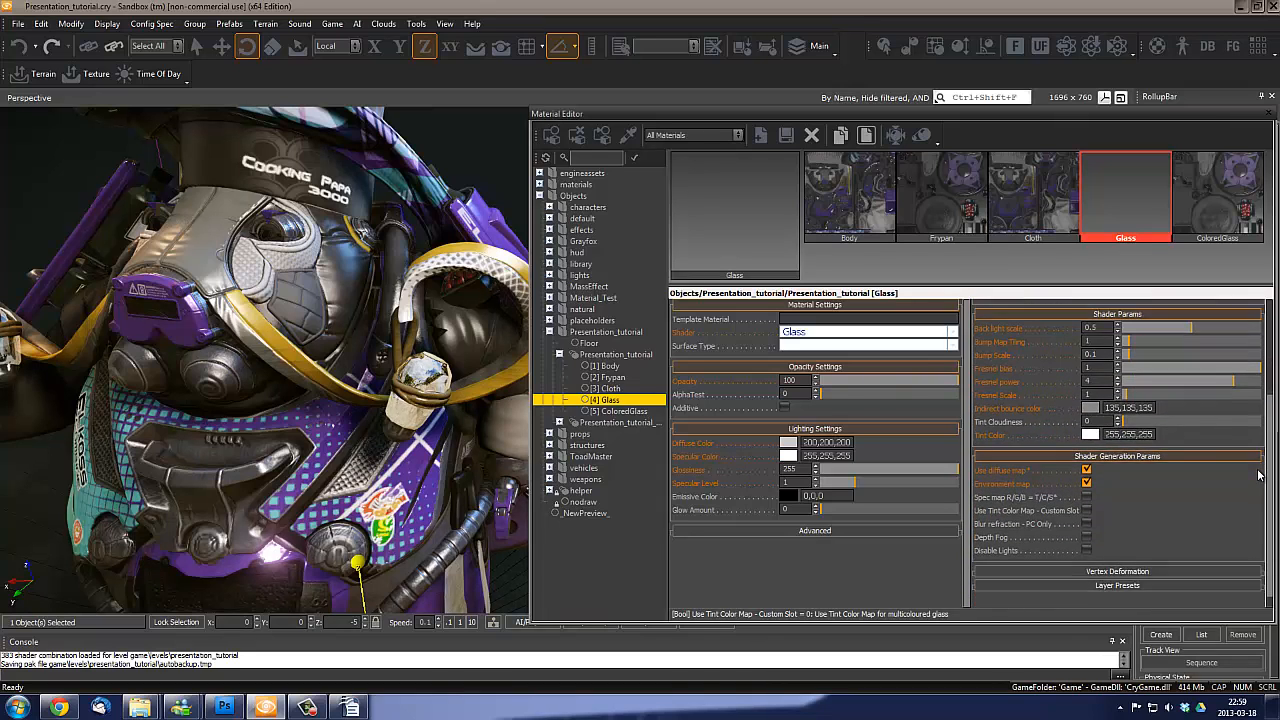
mouse_move(1270, 457)
mouse_down()
mouse_move(1269, 410)
mouse_move(1269, 453)
mouse_up()
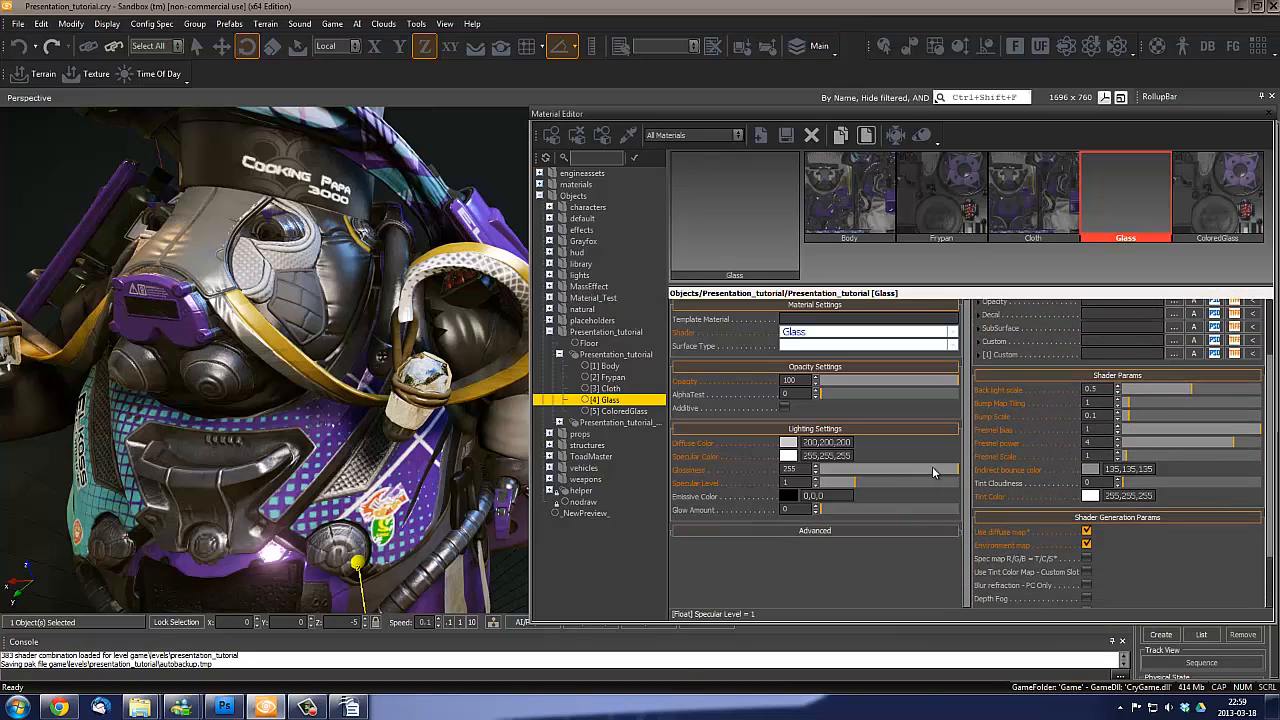
drag(1270, 466, 1266, 484)
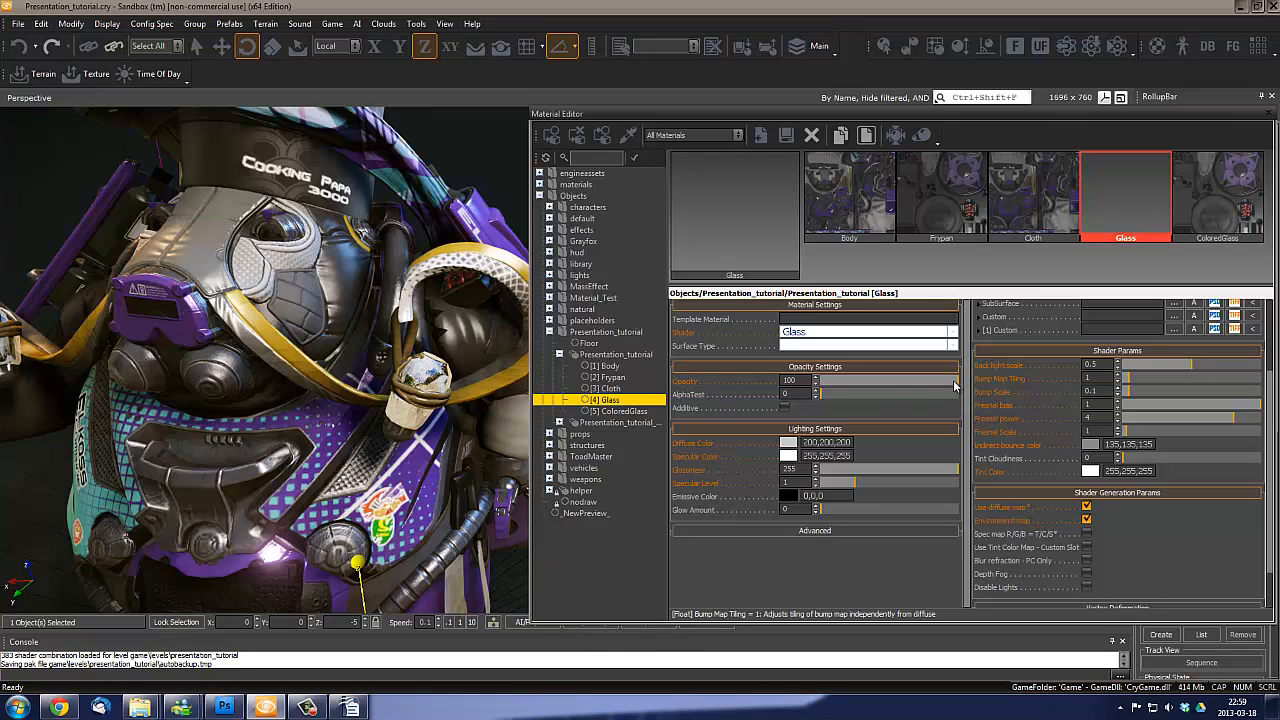
Darken the Glass submaterial's Specular Color to 177,177,177
click(788, 456)
drag(694, 233, 735, 282)
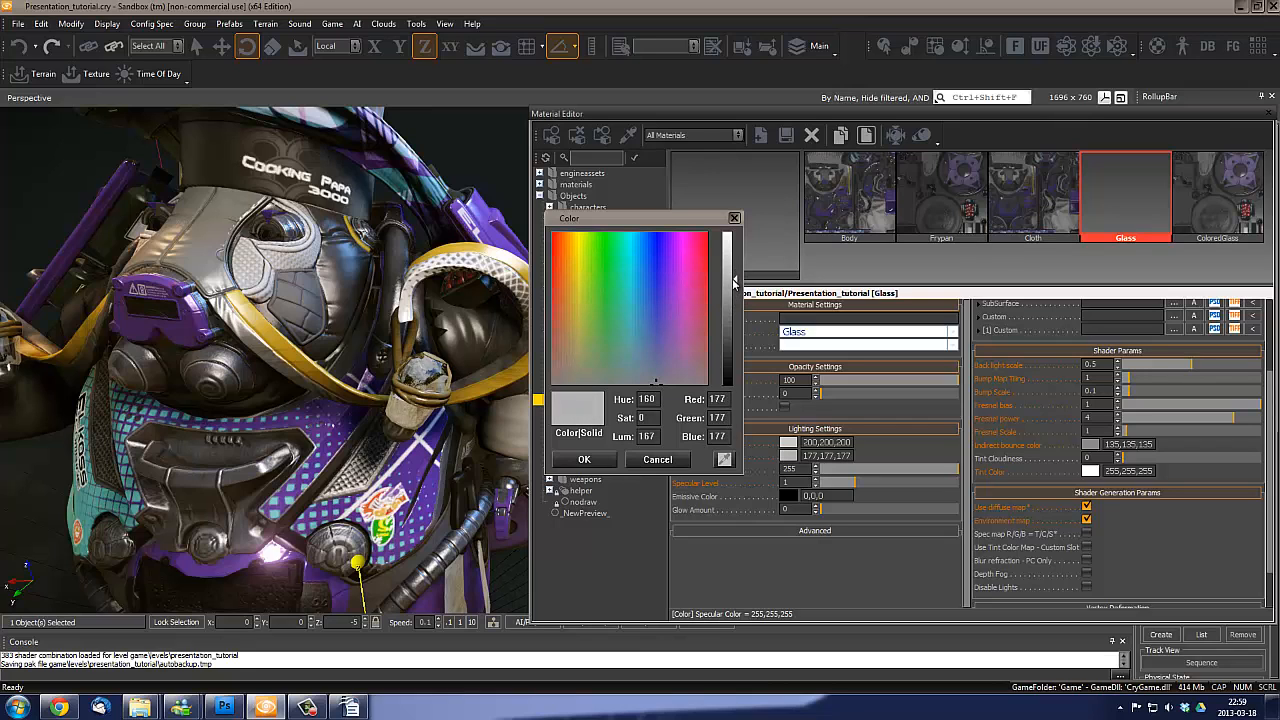
click(584, 459)
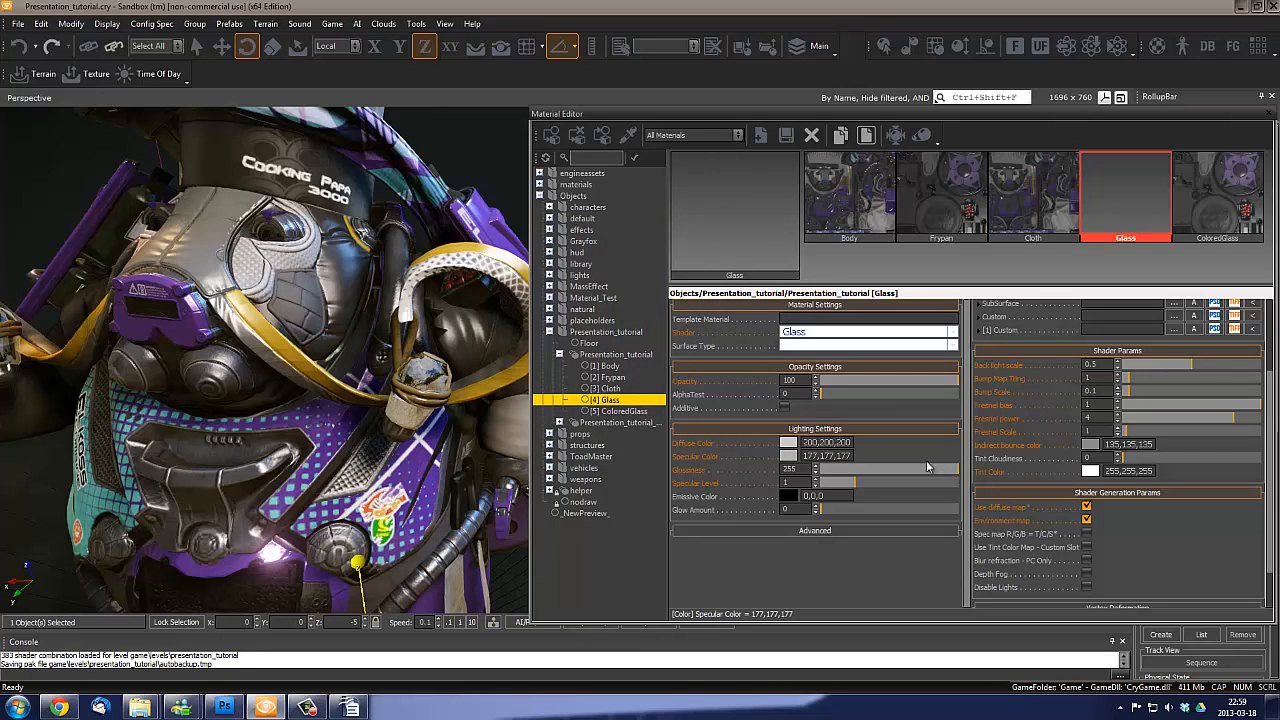
Set the Glass submaterial's Opacity to 44 and Glossiness to 204, checking the glass part from several angles
drag(951, 474, 898, 478)
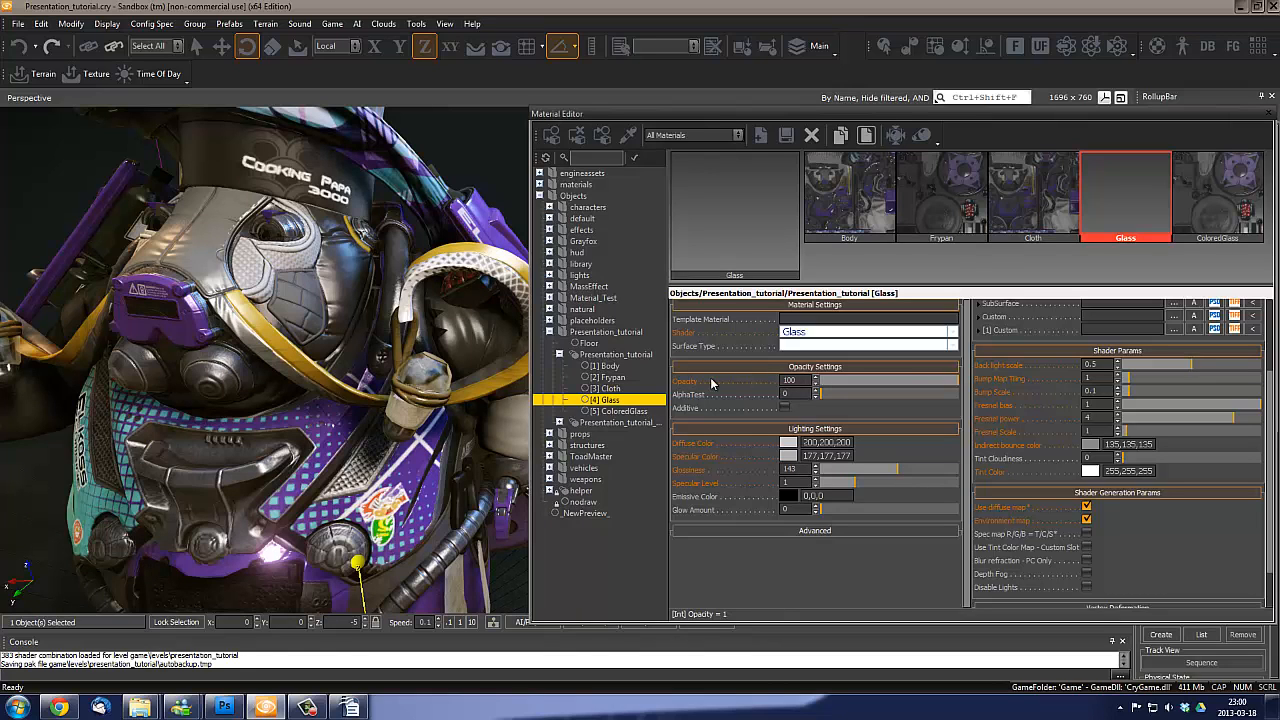
drag(954, 385, 880, 380)
alt+middle_drag(440, 383, 387, 375)
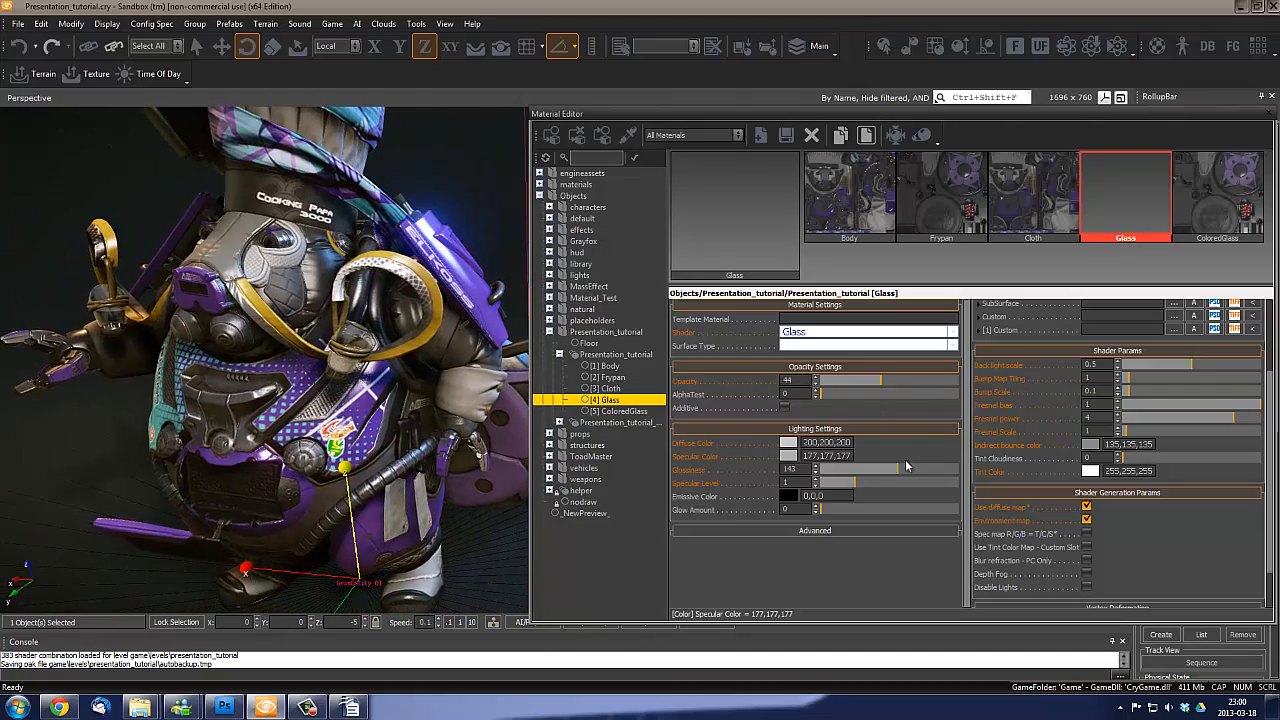
drag(897, 469, 933, 481)
scroll(396, 352, up, 8)
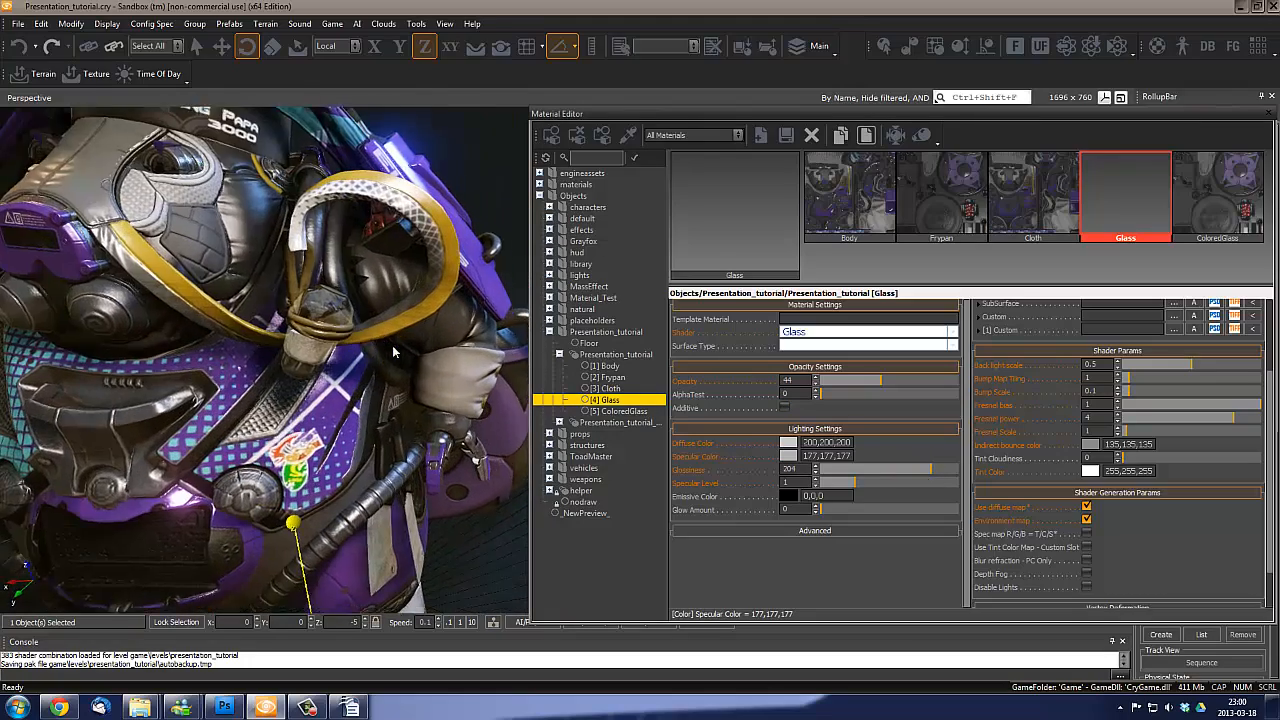
alt+middle_drag(396, 352, 395, 353)
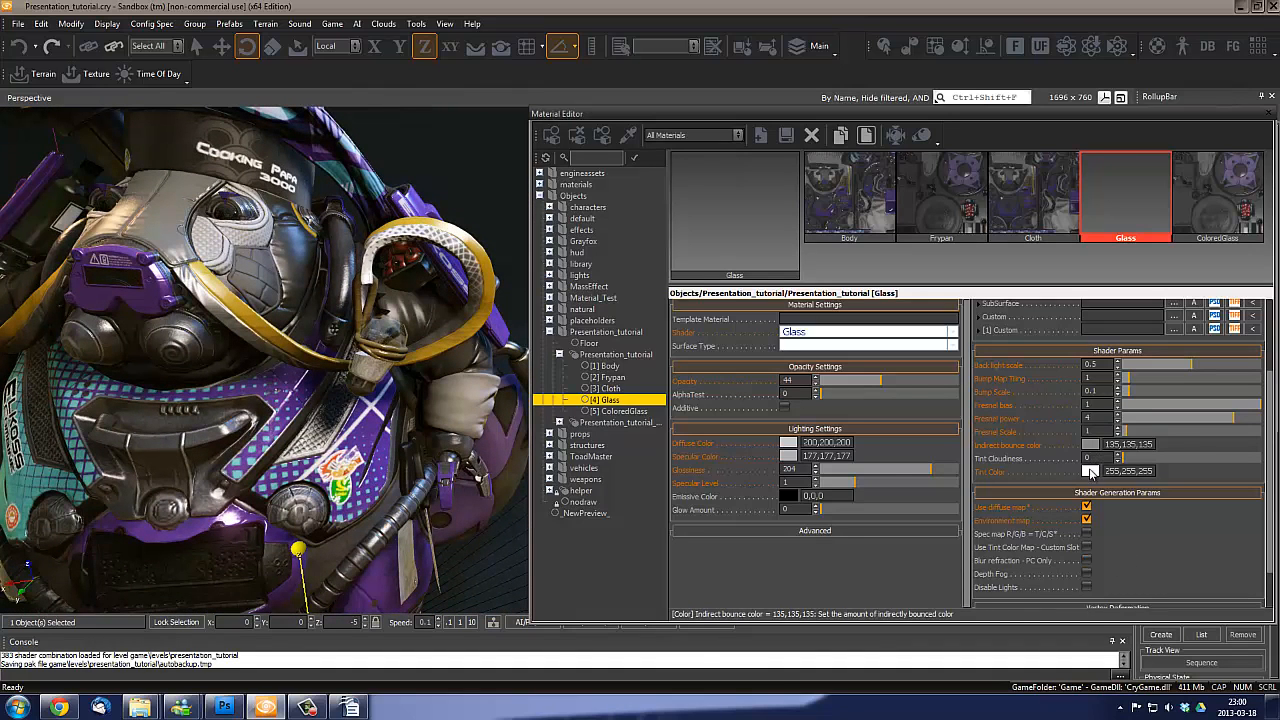
Try a darker, colored Tint Color on the Glass submaterial, then discard the change
mouse_move(1098, 466)
mouse_down()
mouse_move(1198, 469)
mouse_move(1092, 468)
mouse_up()
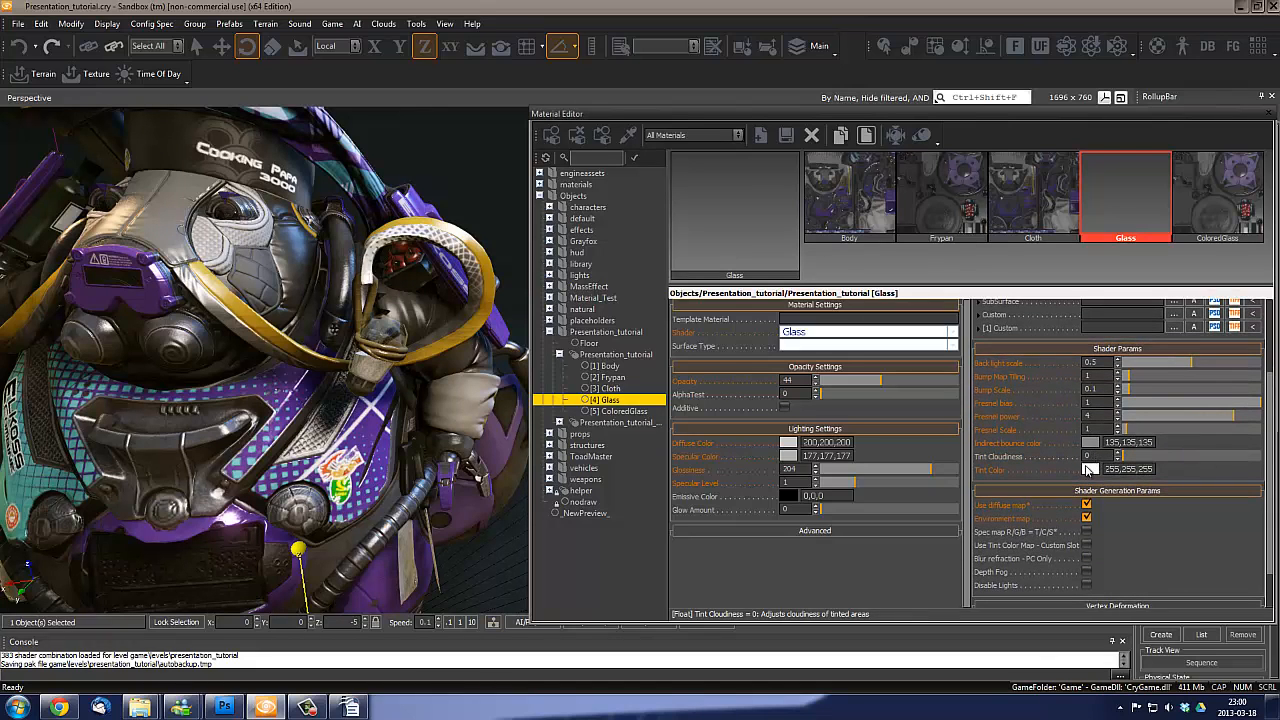
click(1090, 469)
click(651, 284)
drag(731, 240, 731, 312)
click(653, 464)
Preview the cubemap assigned to the Glass submaterial's Environment slot and review its texture maps
scroll(1043, 459, up, 1)
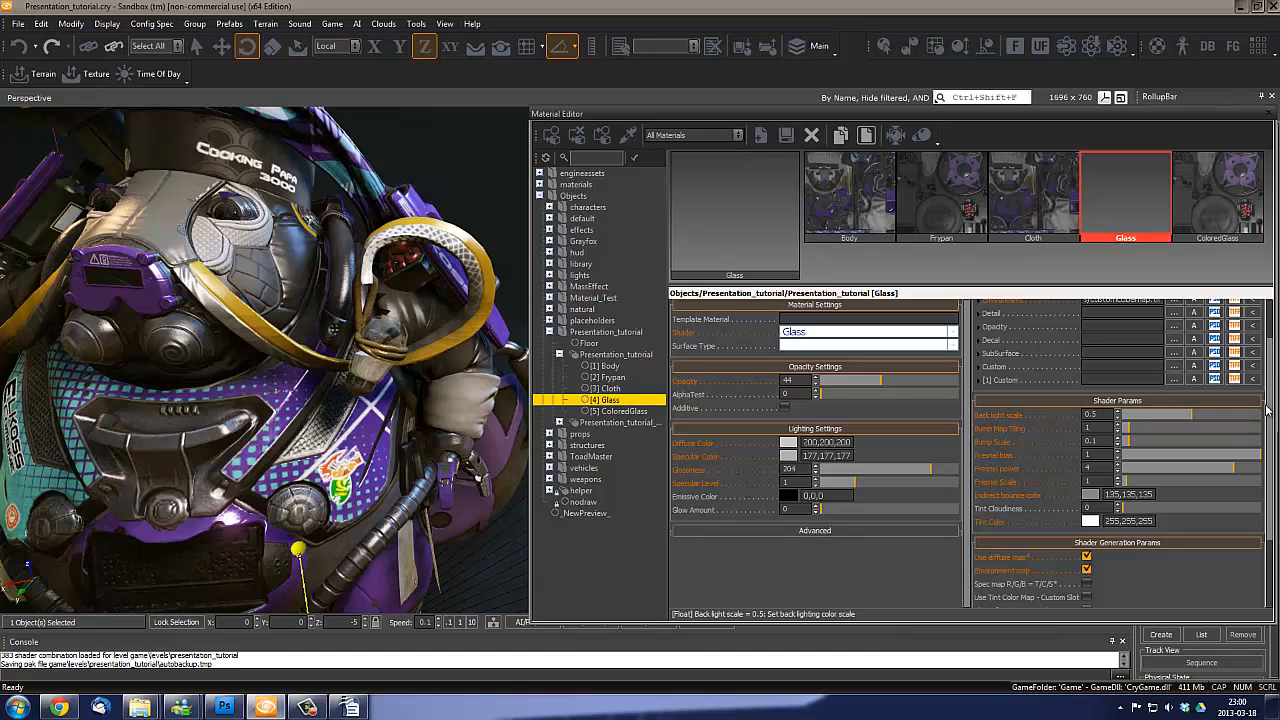
scroll(1268, 397, up, 1)
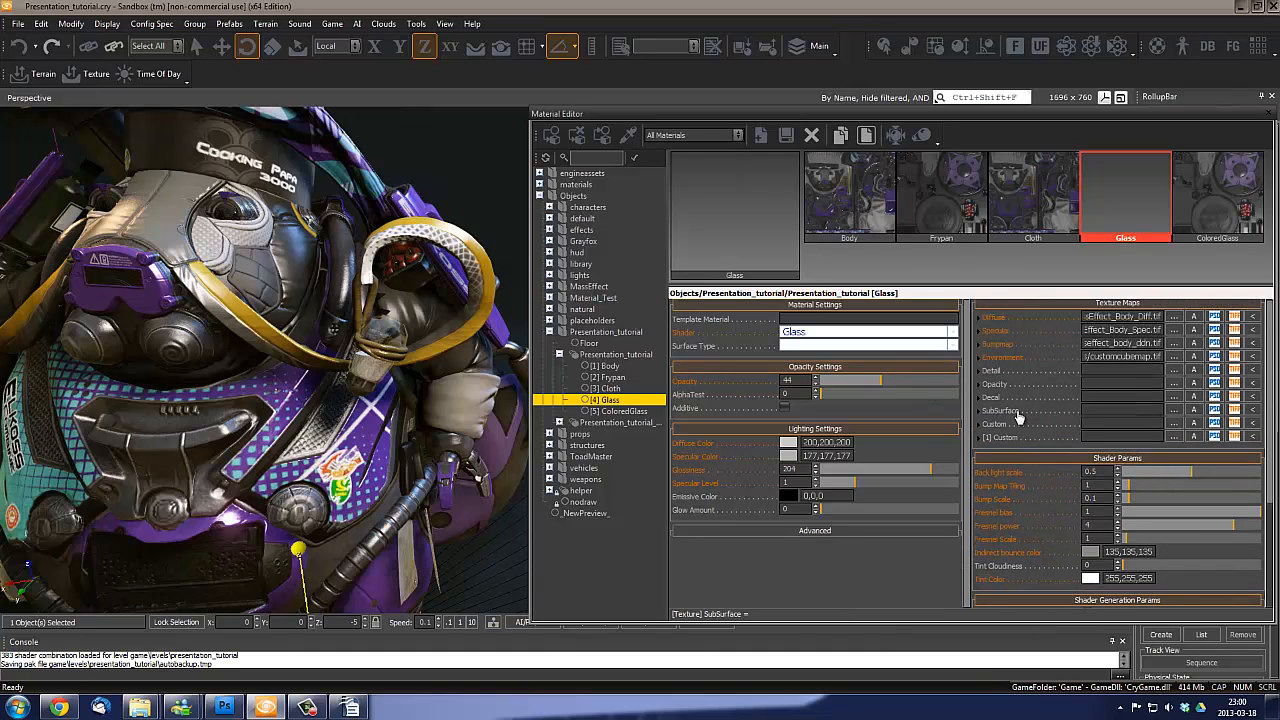
mouse_move(1030, 358)
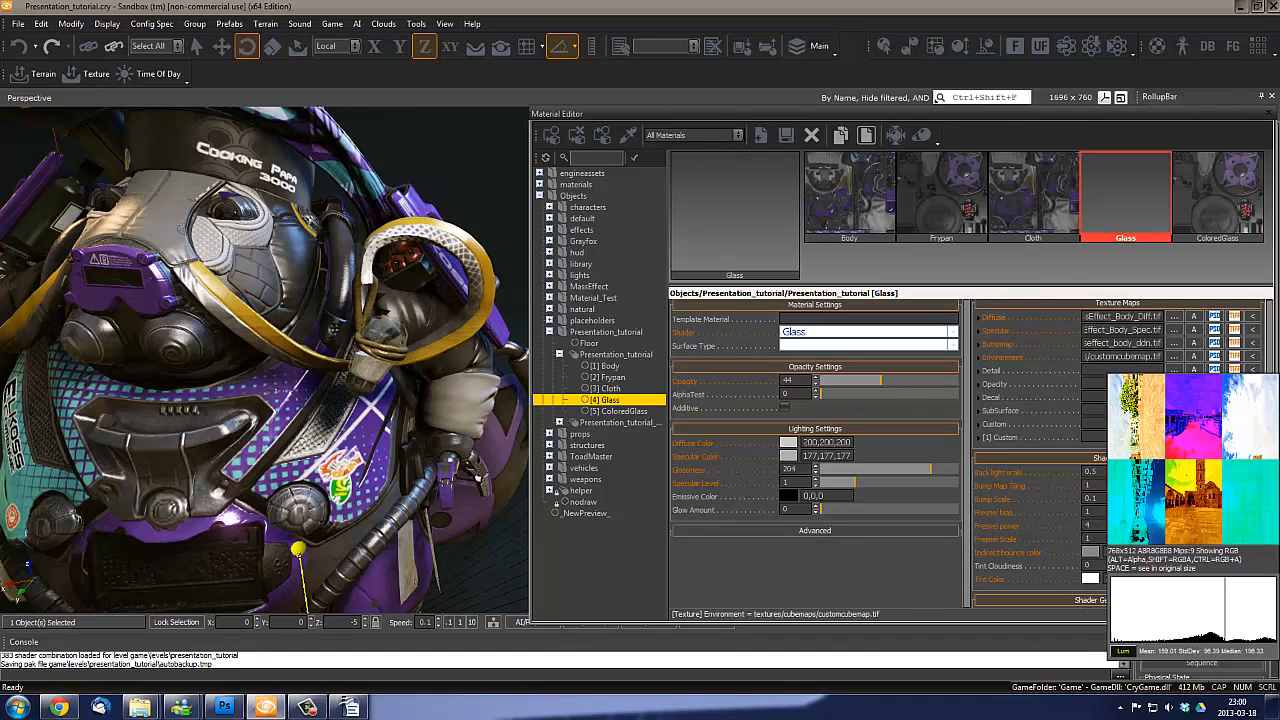
scroll(1268, 381, down, 1)
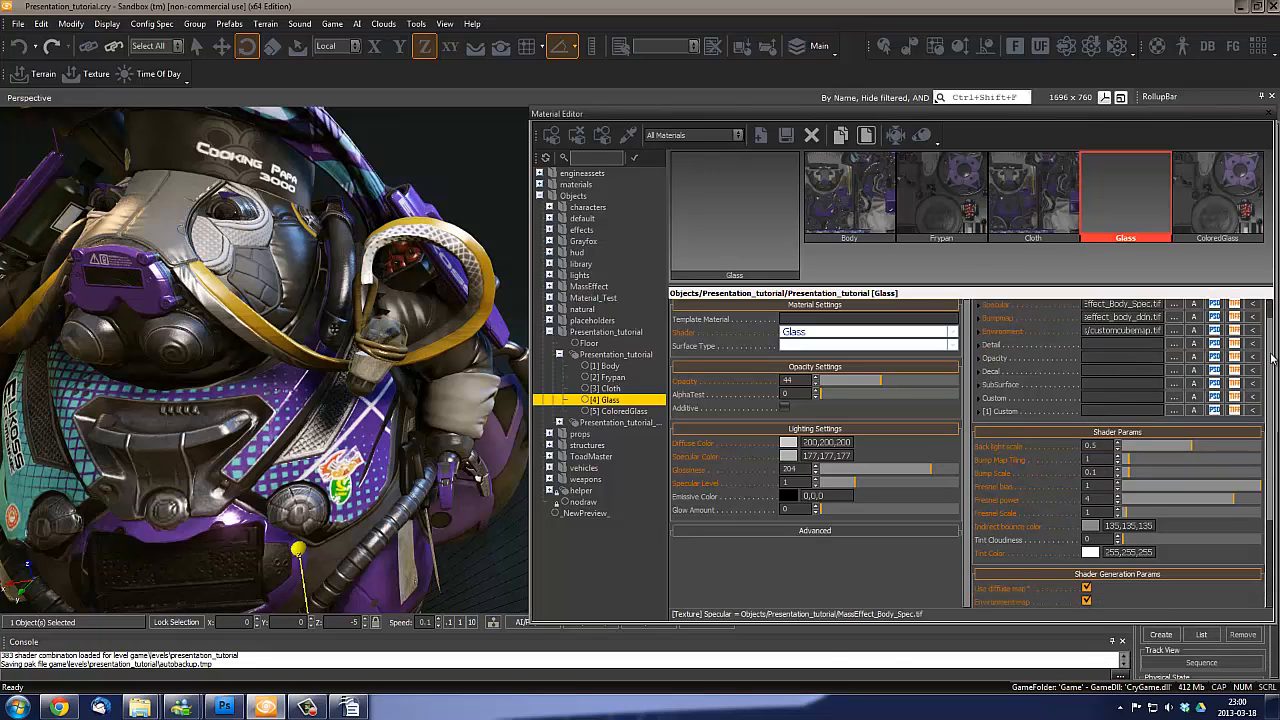
Set the Glass submaterial's Bump Scale to 1, check the glass part up close, and raise it to 2
scroll(1268, 381, down, 1)
scroll(1178, 419, up, 2)
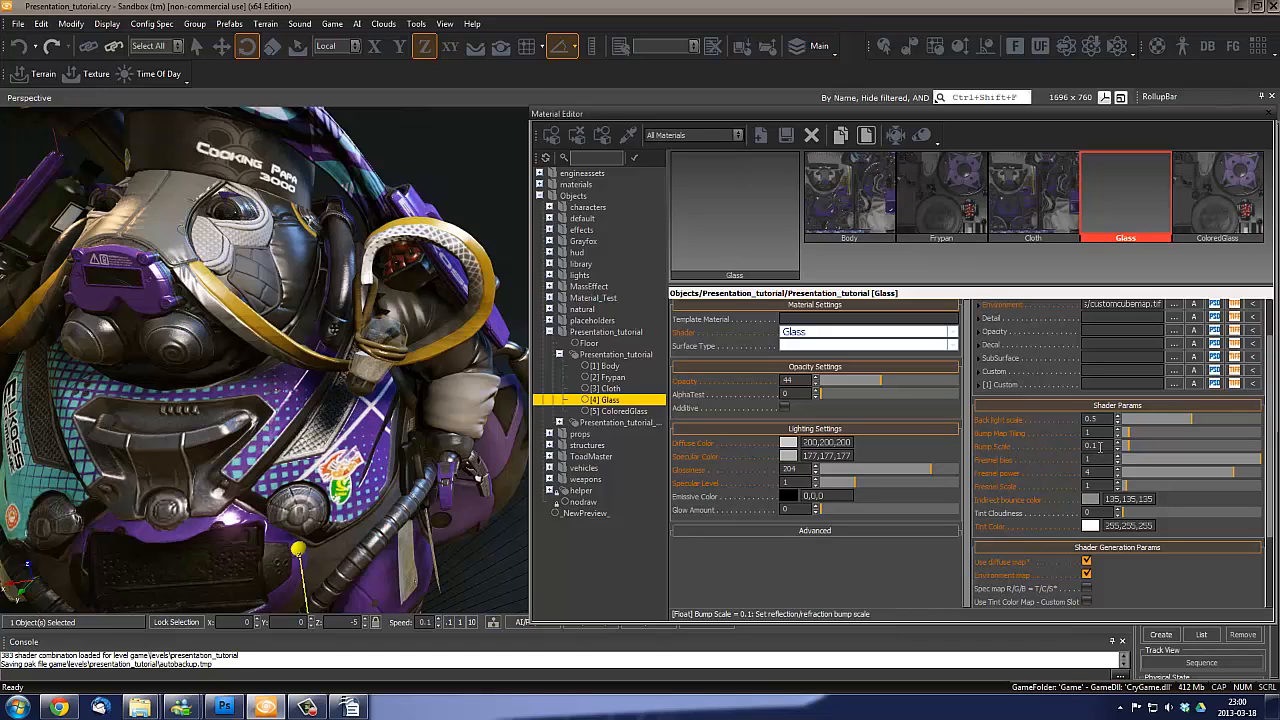
double_click(1100, 447)
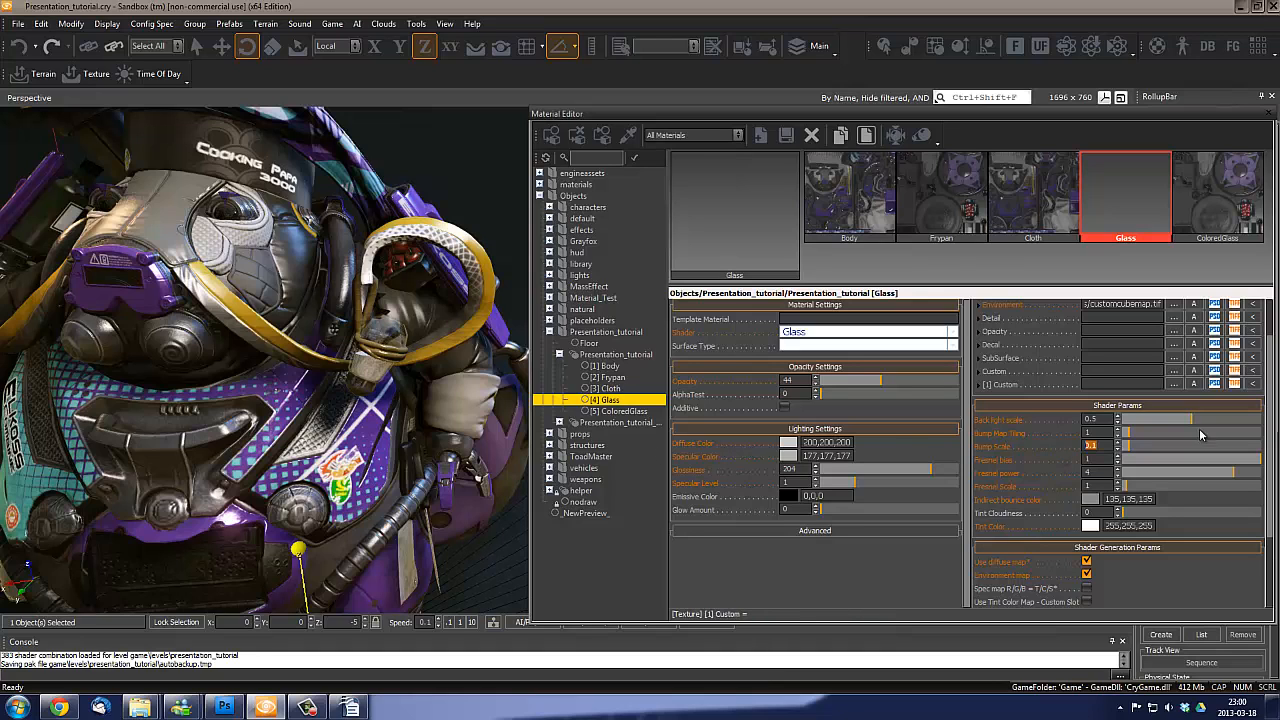
scroll(1268, 424, up, 2)
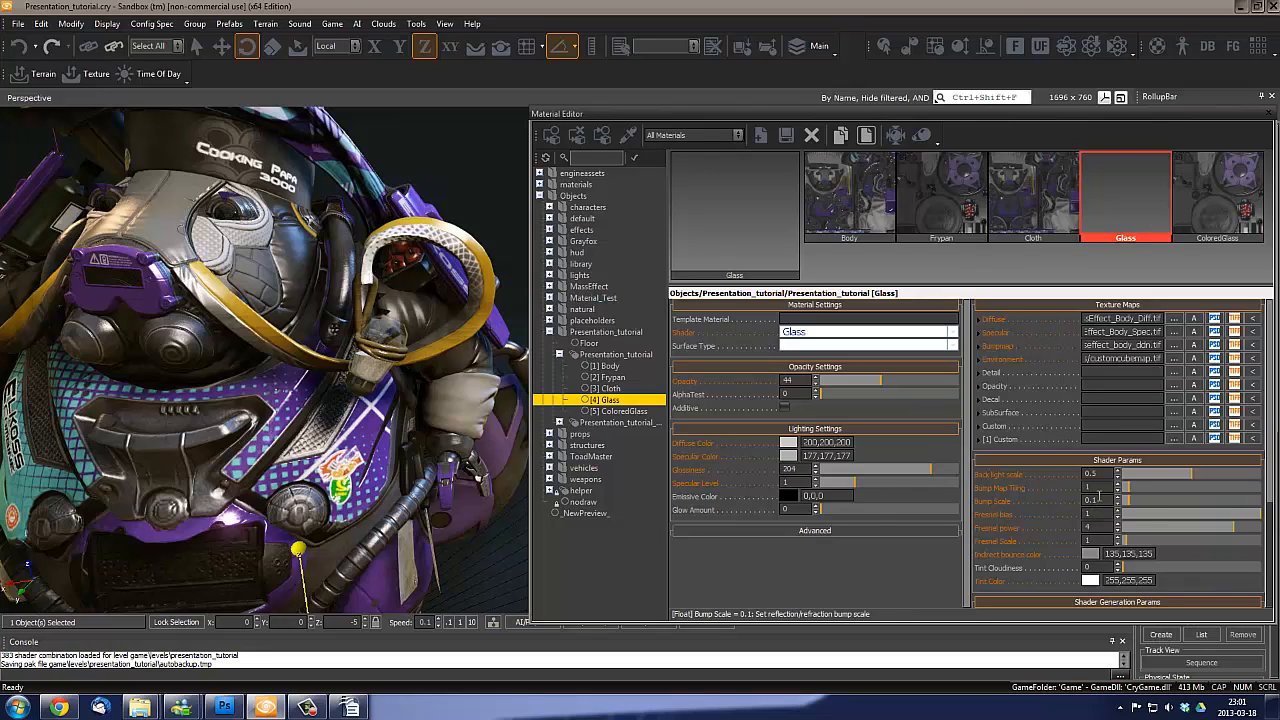
drag(1064, 498, 982, 507)
text(1)
key(Return)
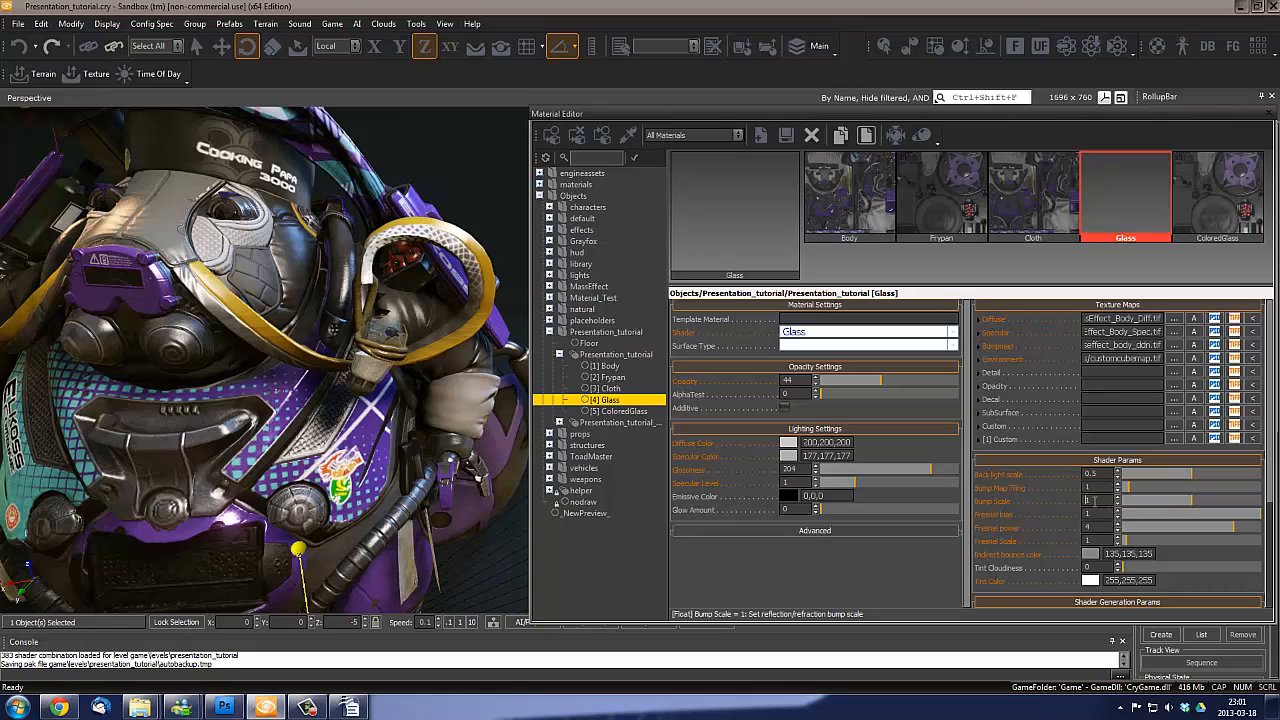
alt+middle_drag(395, 389, 265, 385)
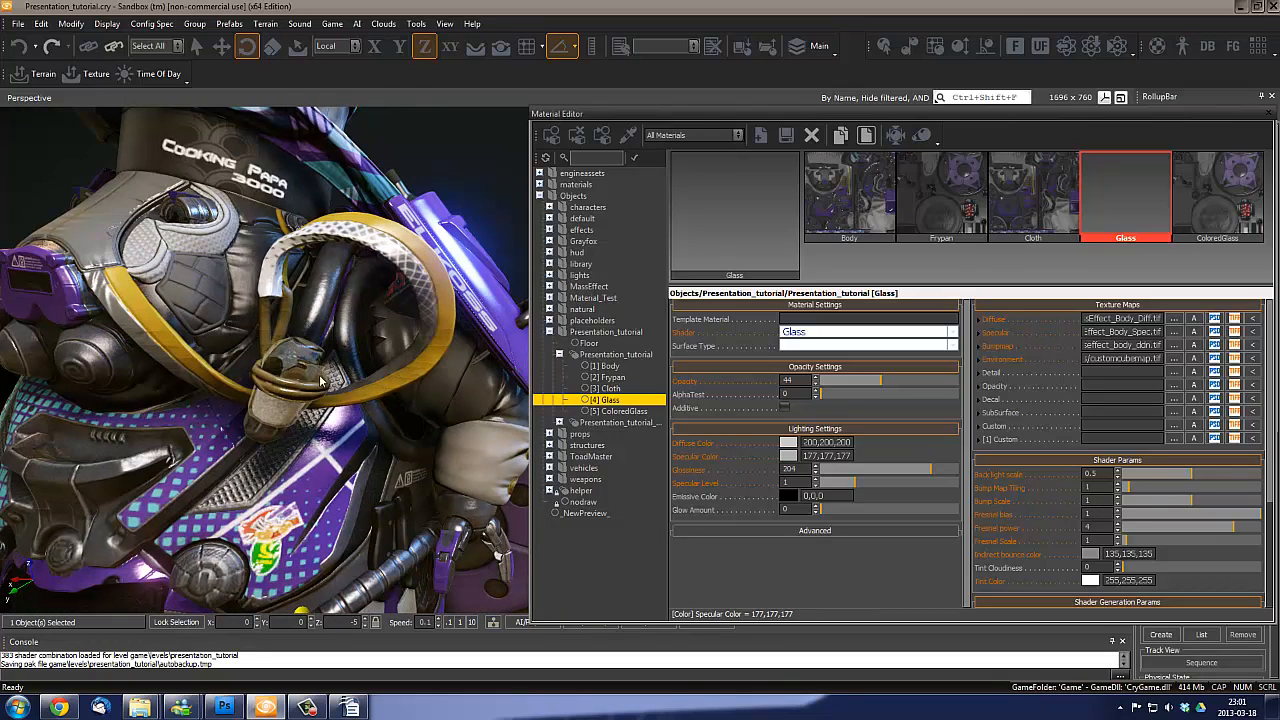
drag(1213, 510, 1262, 507)
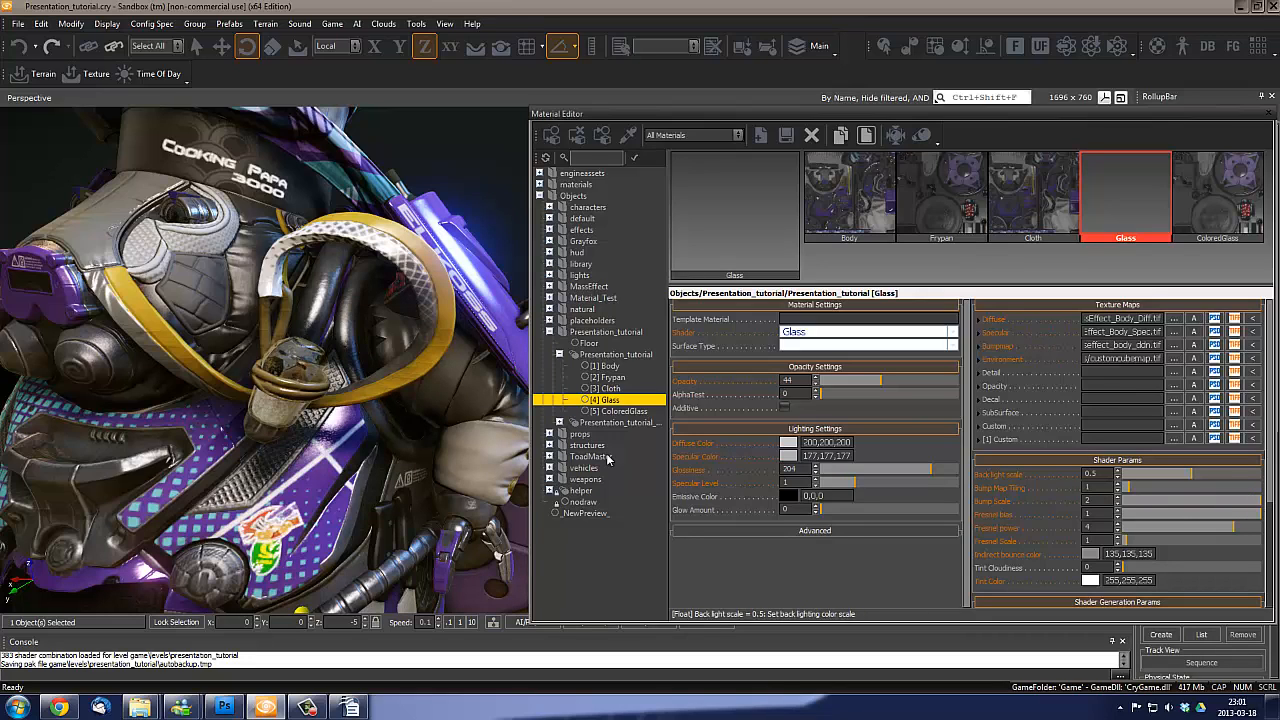
Inspect the glass parts from the character's front and lower the Glass submaterial's Back light scale to 0.383
scroll(357, 457, down, 5)
alt+middle_drag(357, 457, 380, 434)
scroll(293, 446, up, 5)
scroll(305, 434, down, 5)
scroll(303, 434, up, 3)
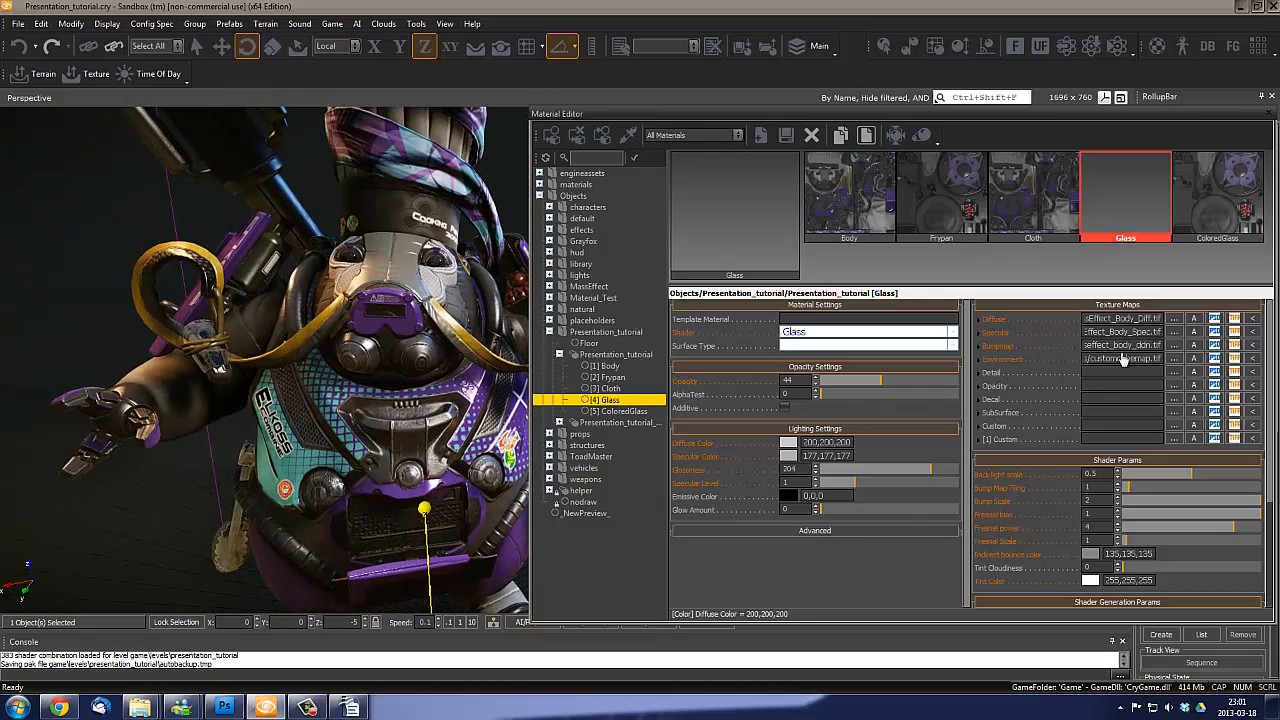
drag(1270, 474, 1268, 514)
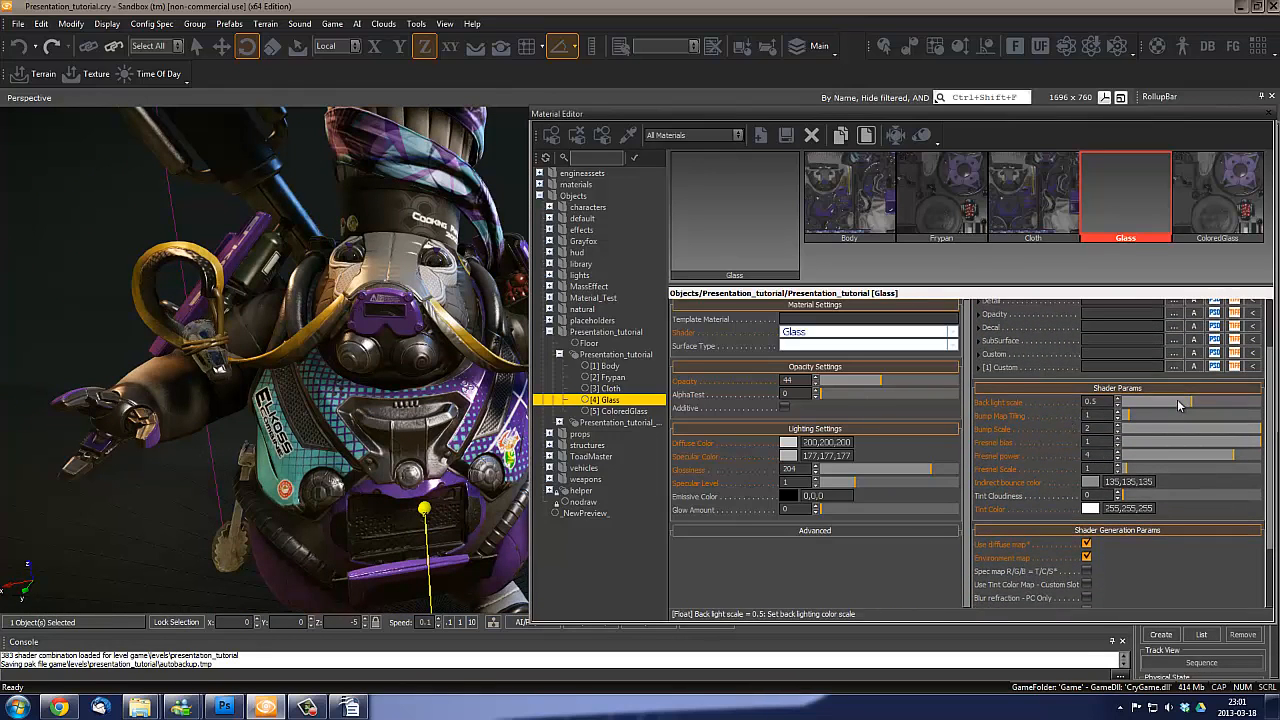
mouse_move(1179, 405)
mouse_down()
mouse_move(1160, 410)
mouse_move(1218, 404)
mouse_move(1187, 405)
mouse_up()
Set the Glass submaterial's Opacity to 72 and its Specular Color to grey 138,138,138
click(907, 381)
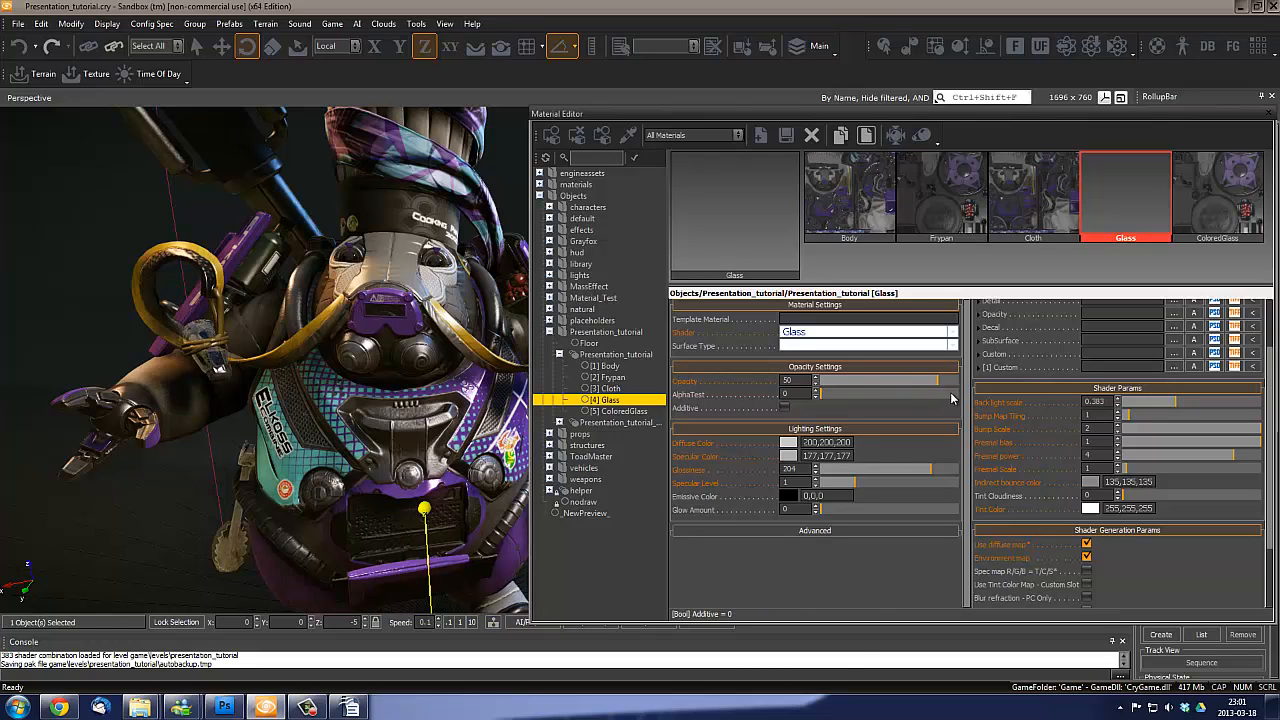
click(789, 456)
drag(728, 304, 730, 322)
click(580, 464)
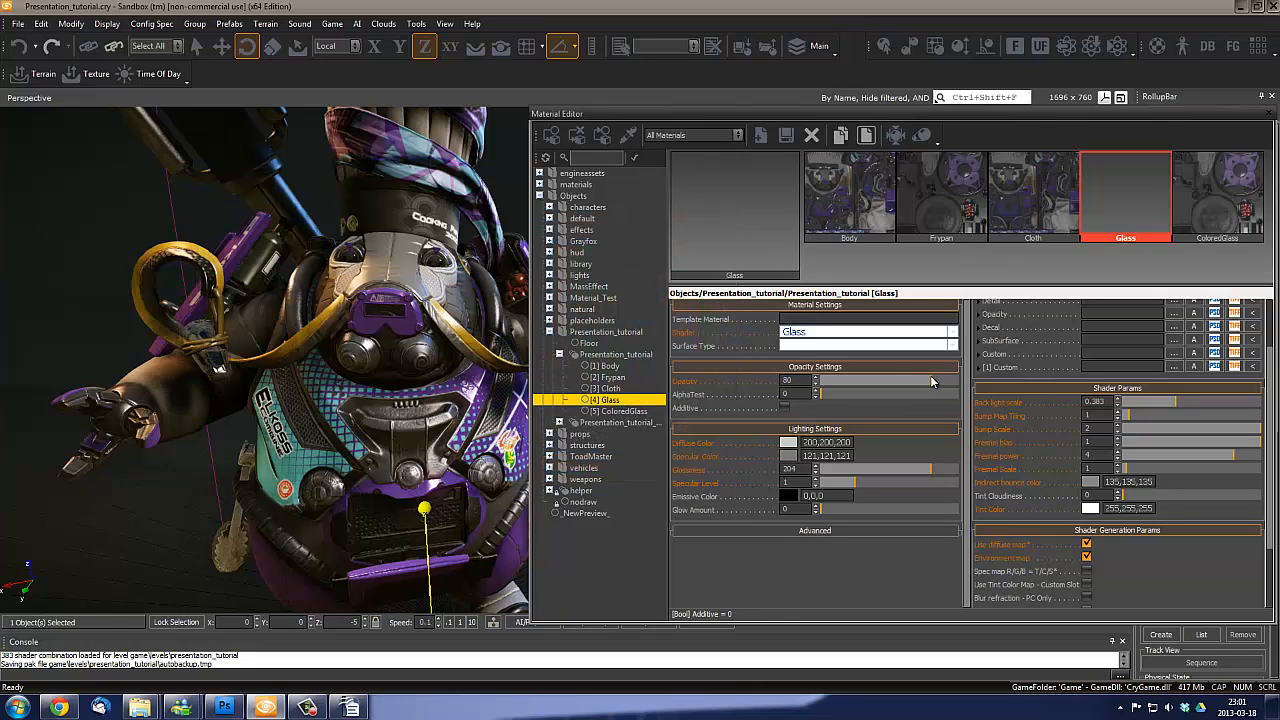
click(789, 456)
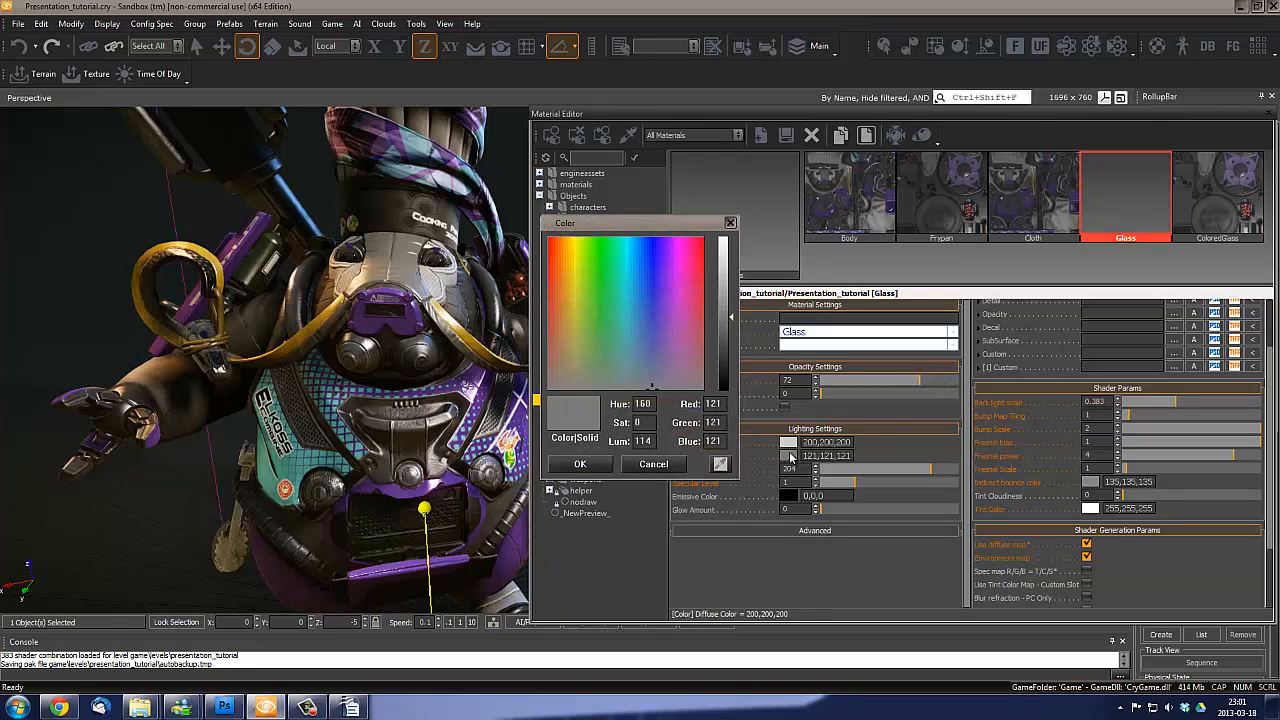
drag(724, 303, 730, 306)
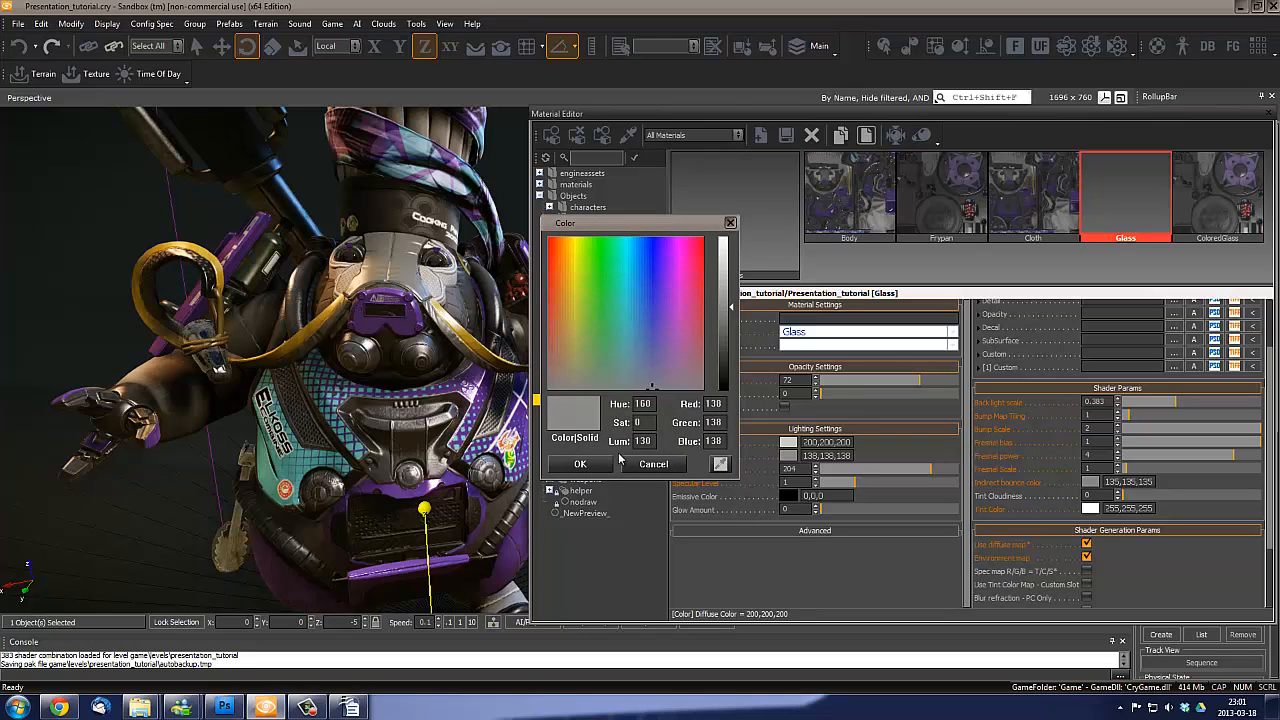
key(Return)
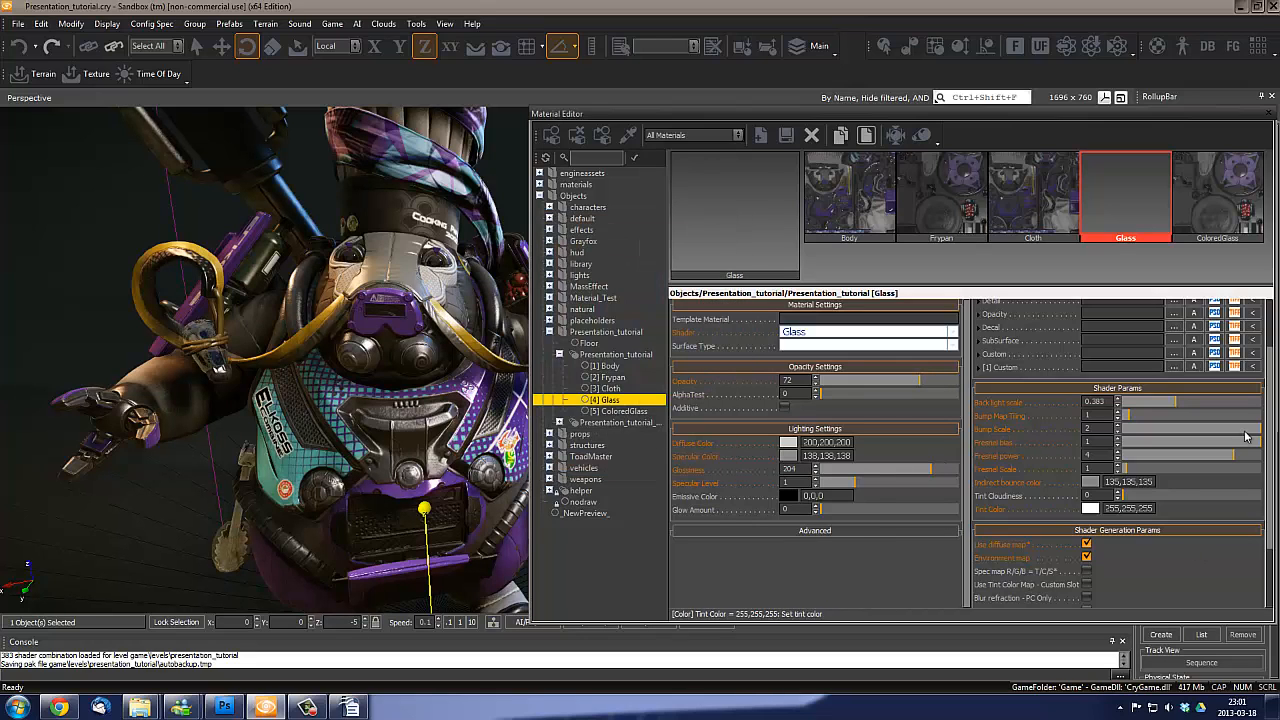
Set the Glass submaterial's Tint Cloudiness to 0.187 and Fresnel Scale to 4.29, checking the result on the whole character
drag(1268, 404, 1268, 423)
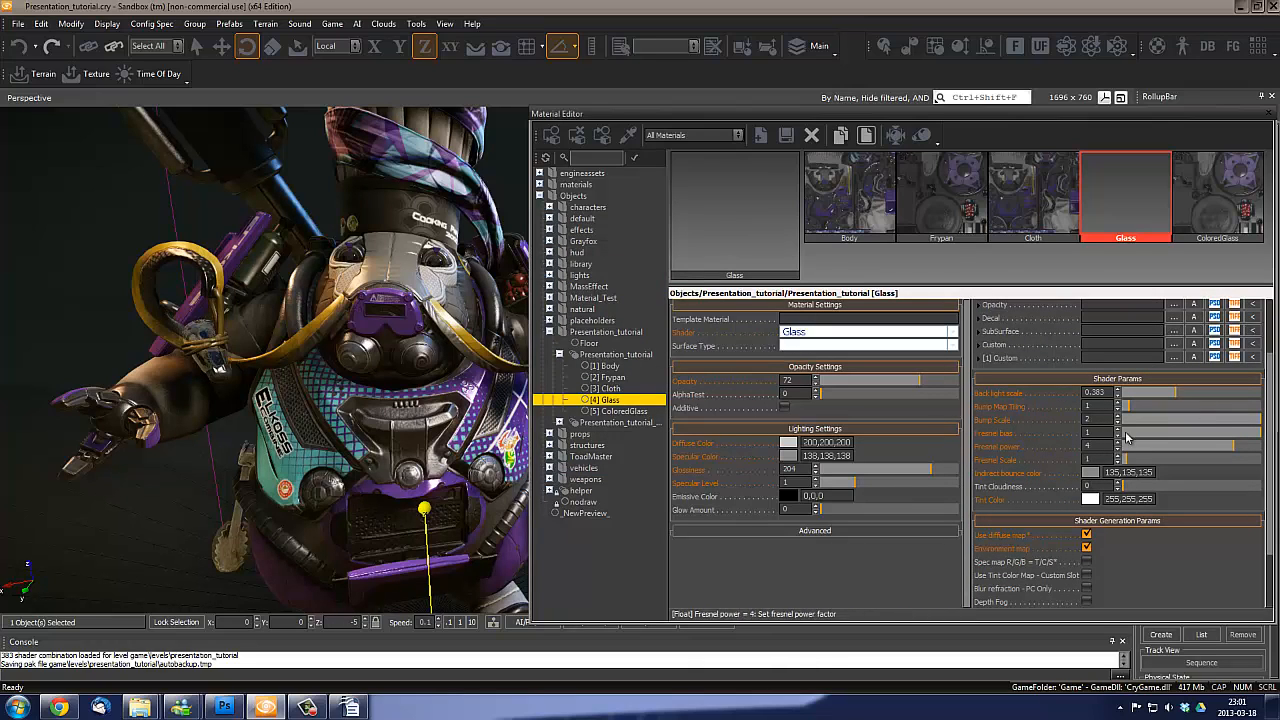
scroll(1268, 466, up, 2)
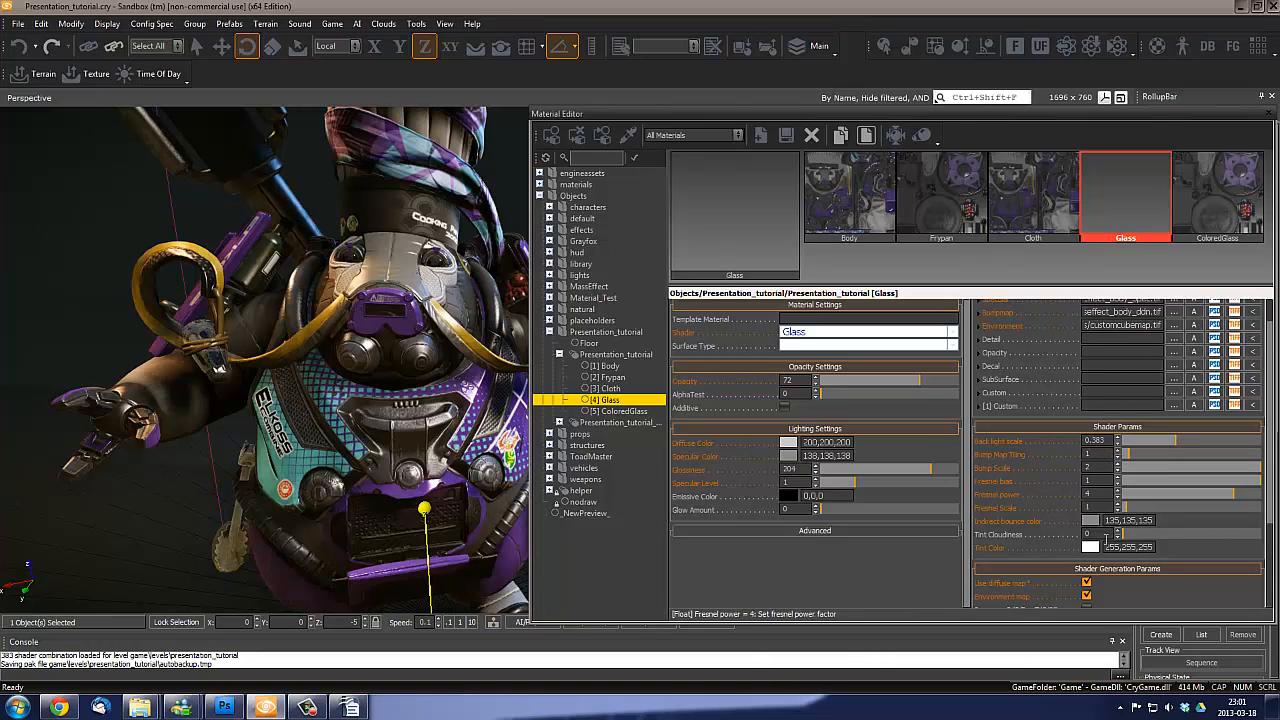
drag(1137, 540, 1158, 543)
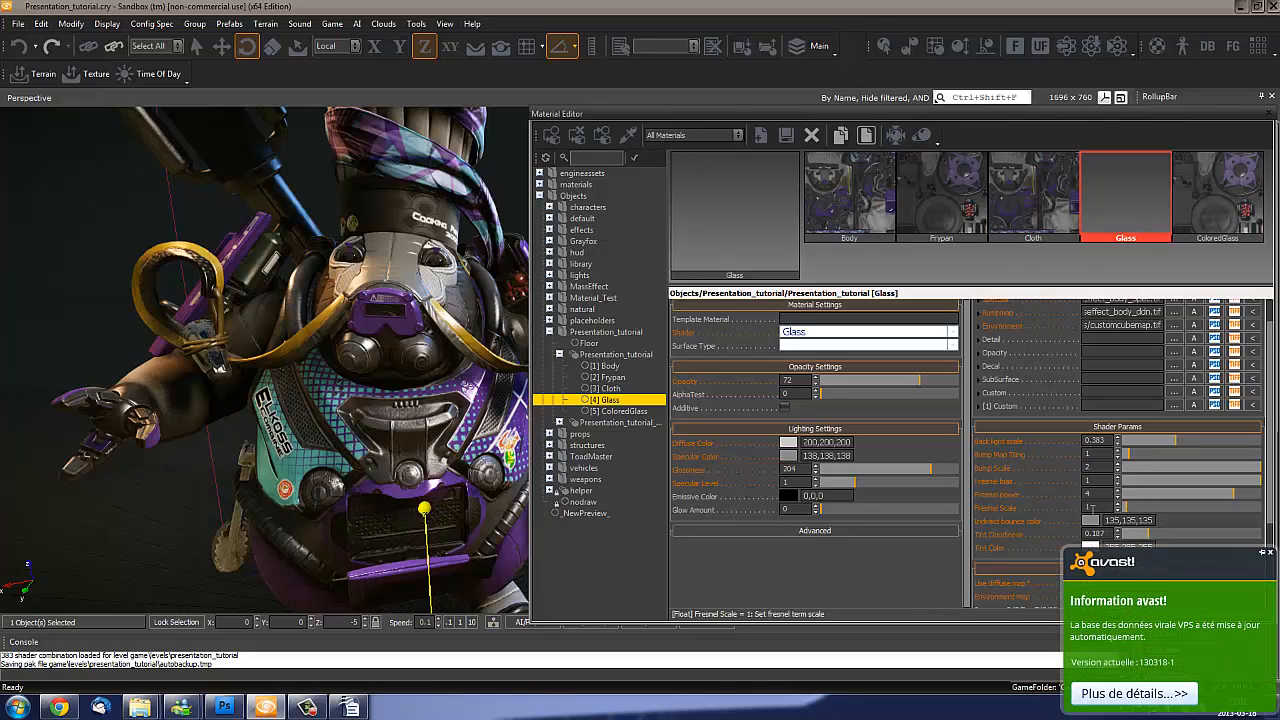
click(1270, 532)
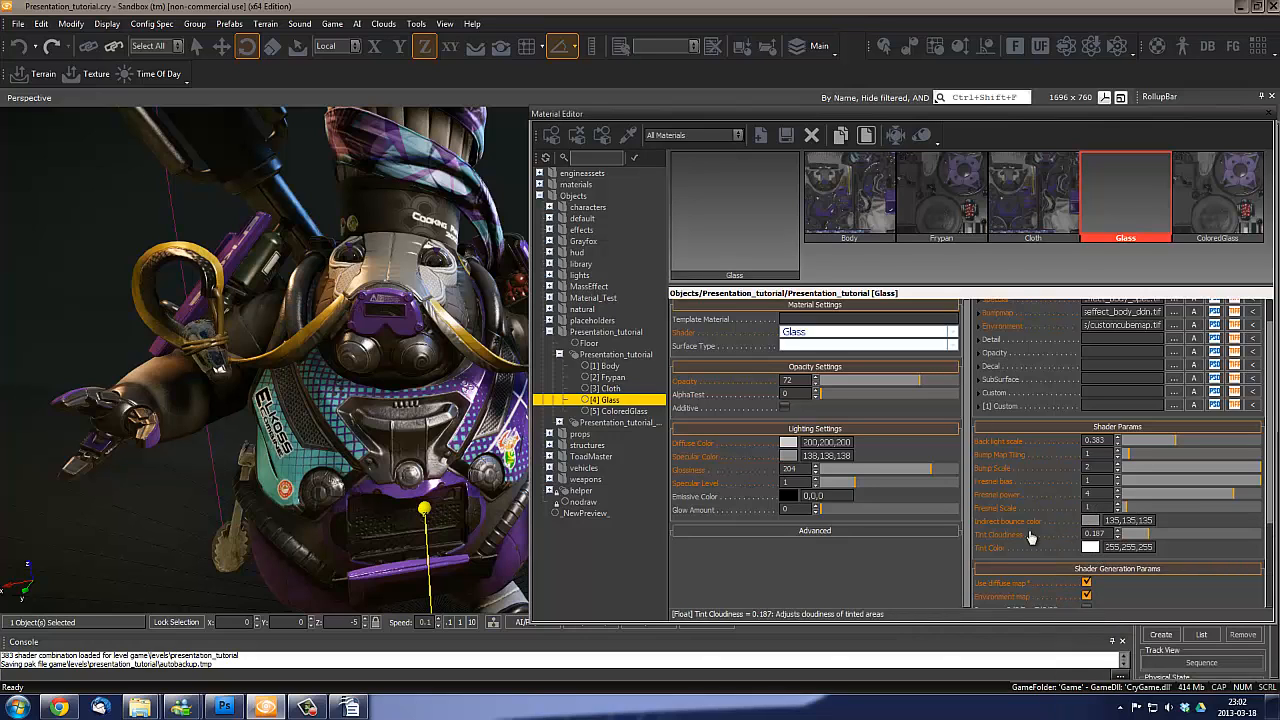
drag(1130, 516, 1148, 516)
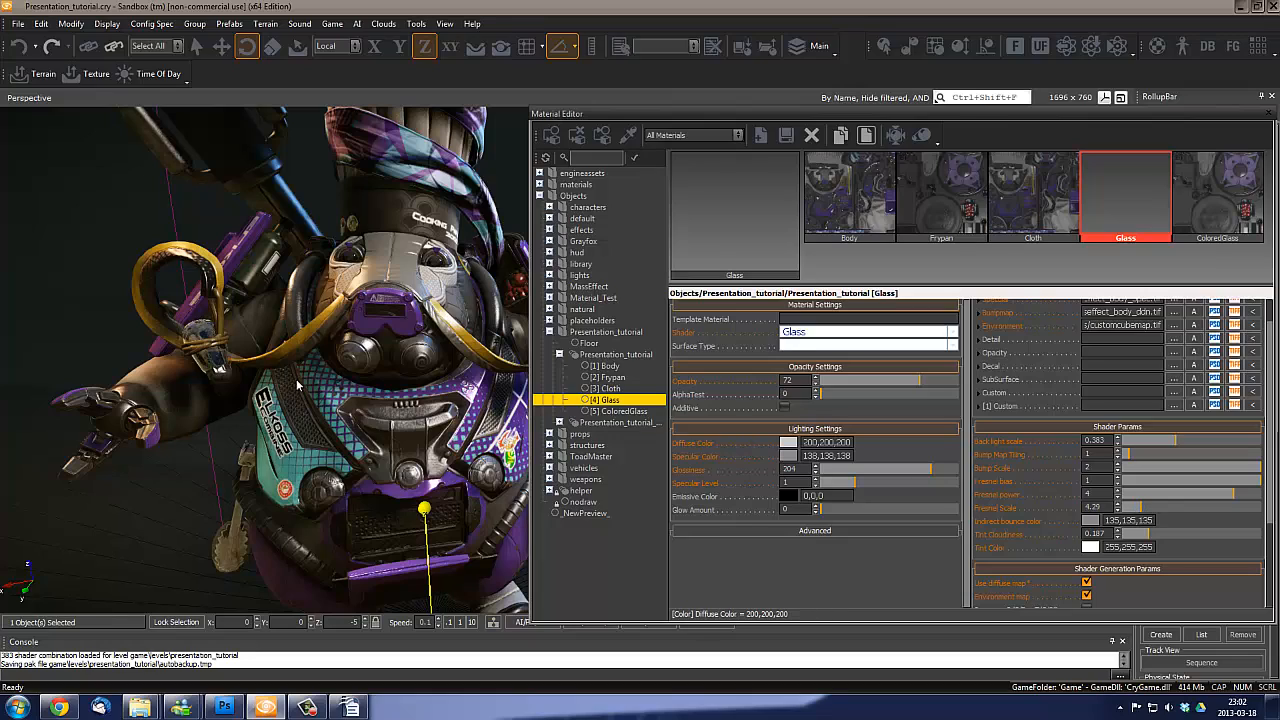
alt+middle_drag(270, 357, 351, 386)
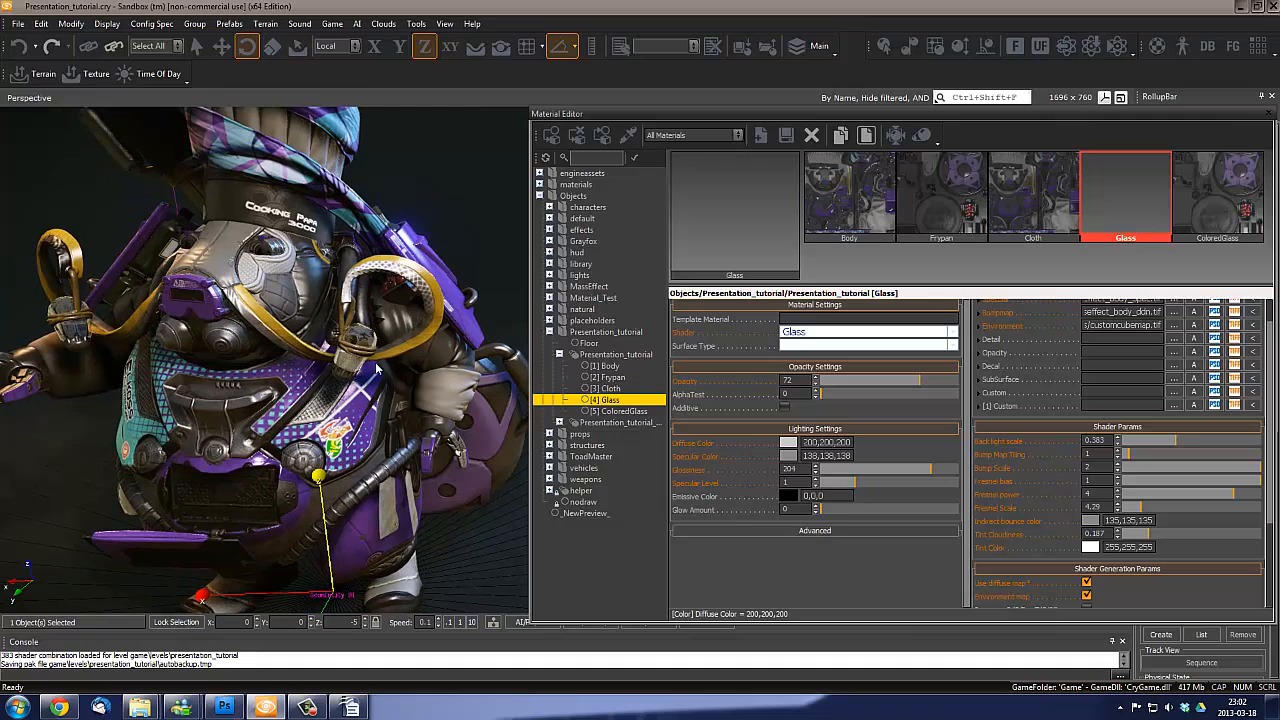
scroll(376, 368, down, 5)
right_drag(376, 368, 518, 357)
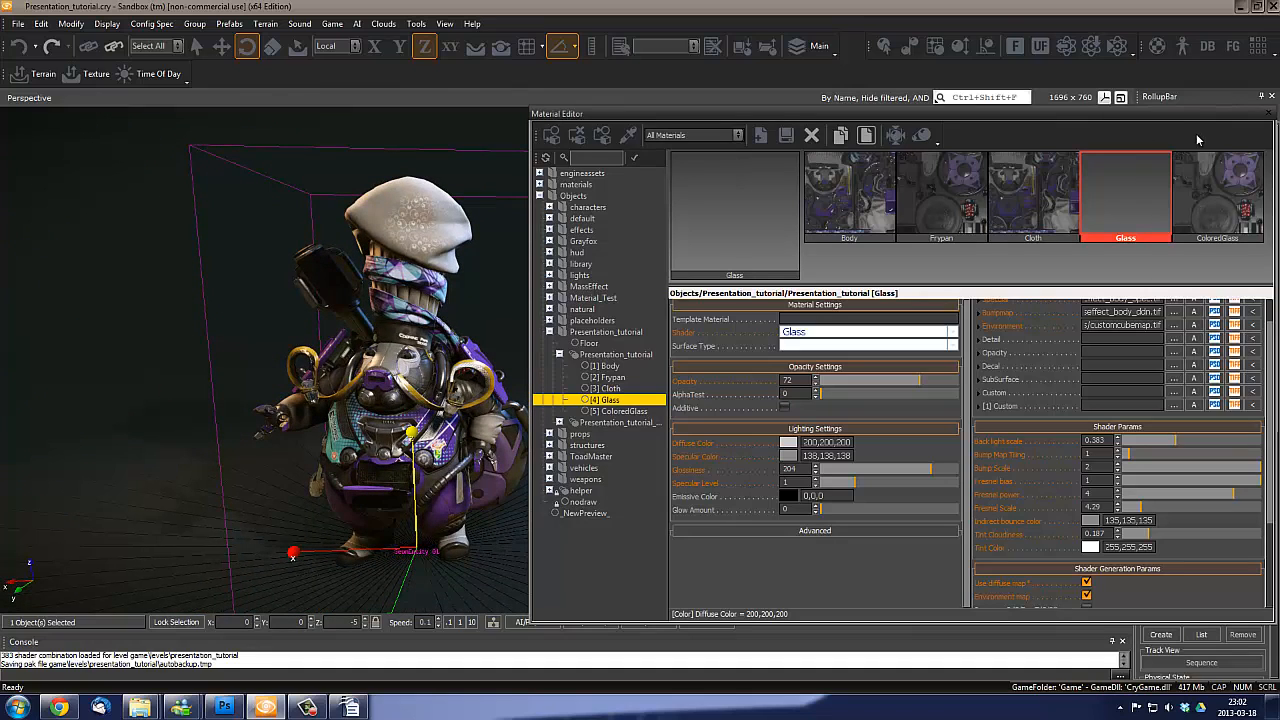
Try the Glass shader on the ColoredGlass submaterial, then return it to Illum
click(1220, 177)
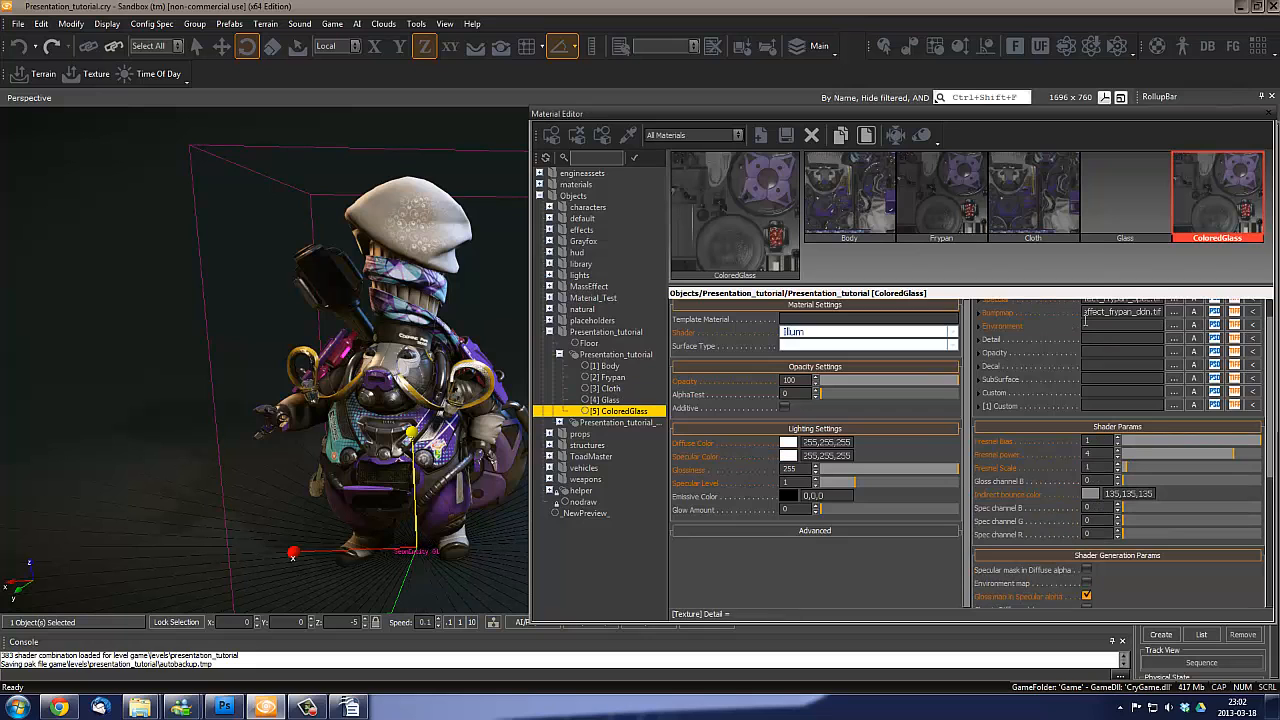
click(845, 333)
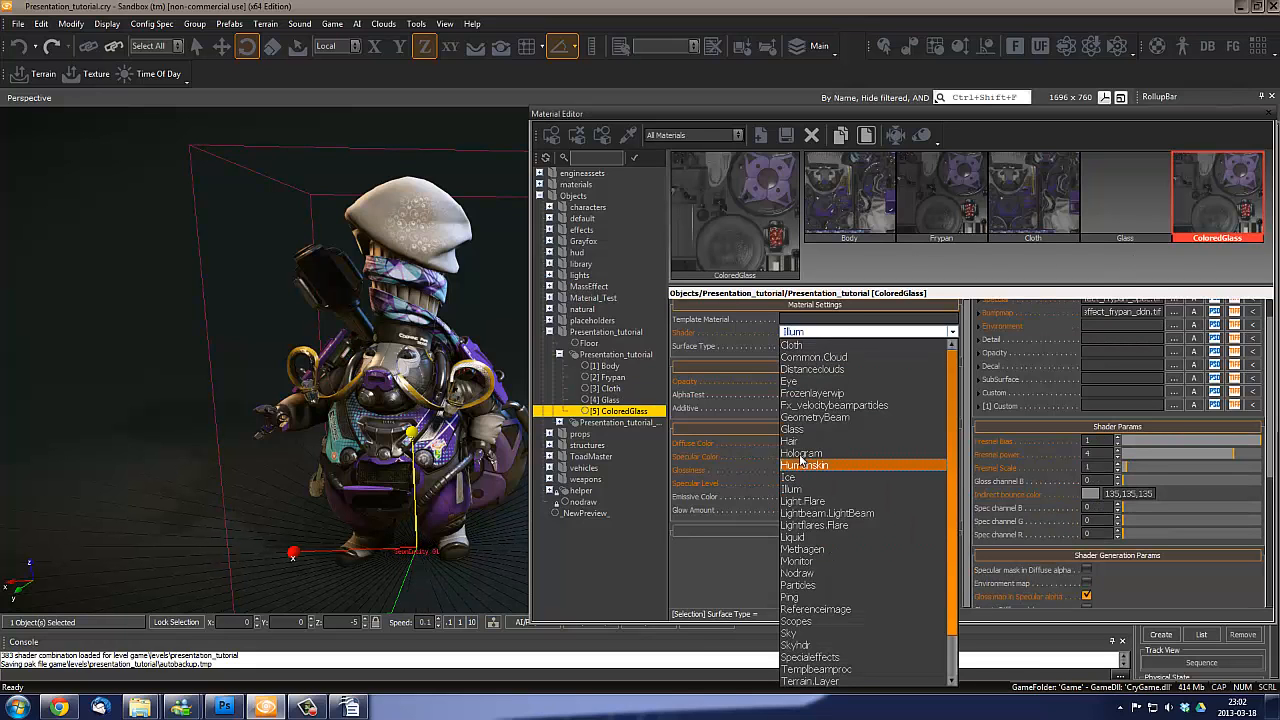
click(796, 431)
scroll(378, 368, up, 10)
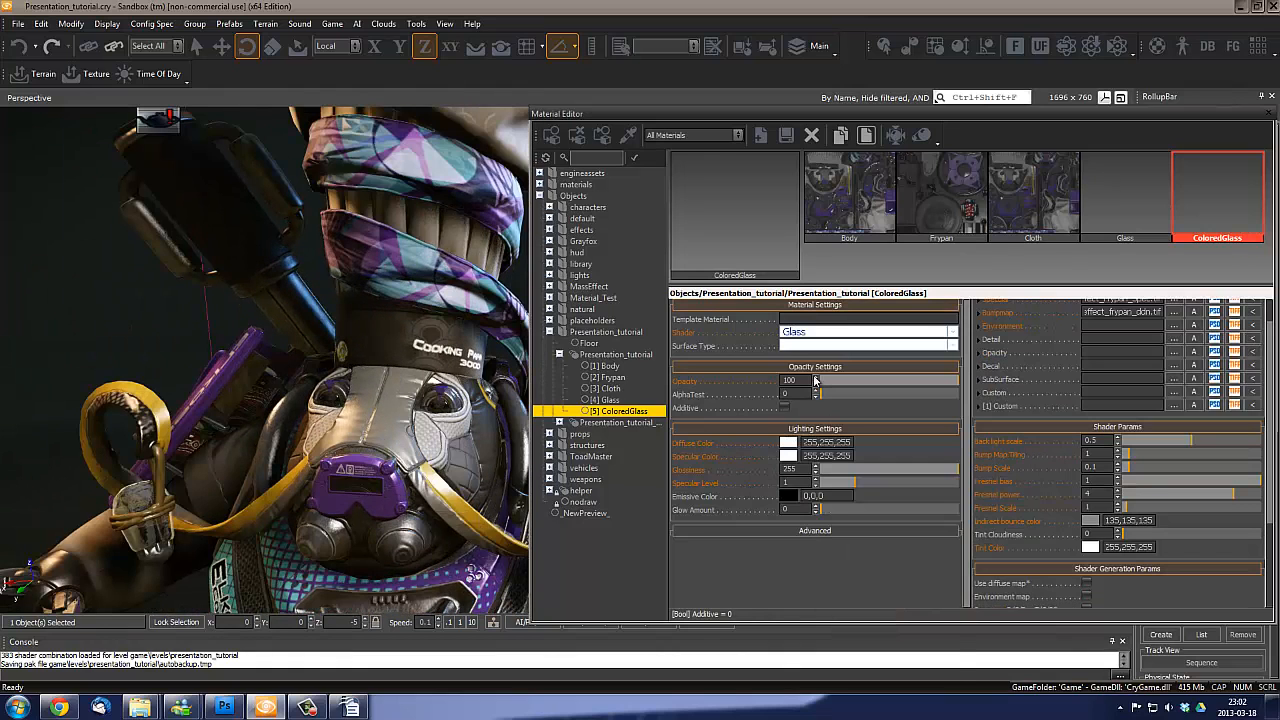
click(823, 333)
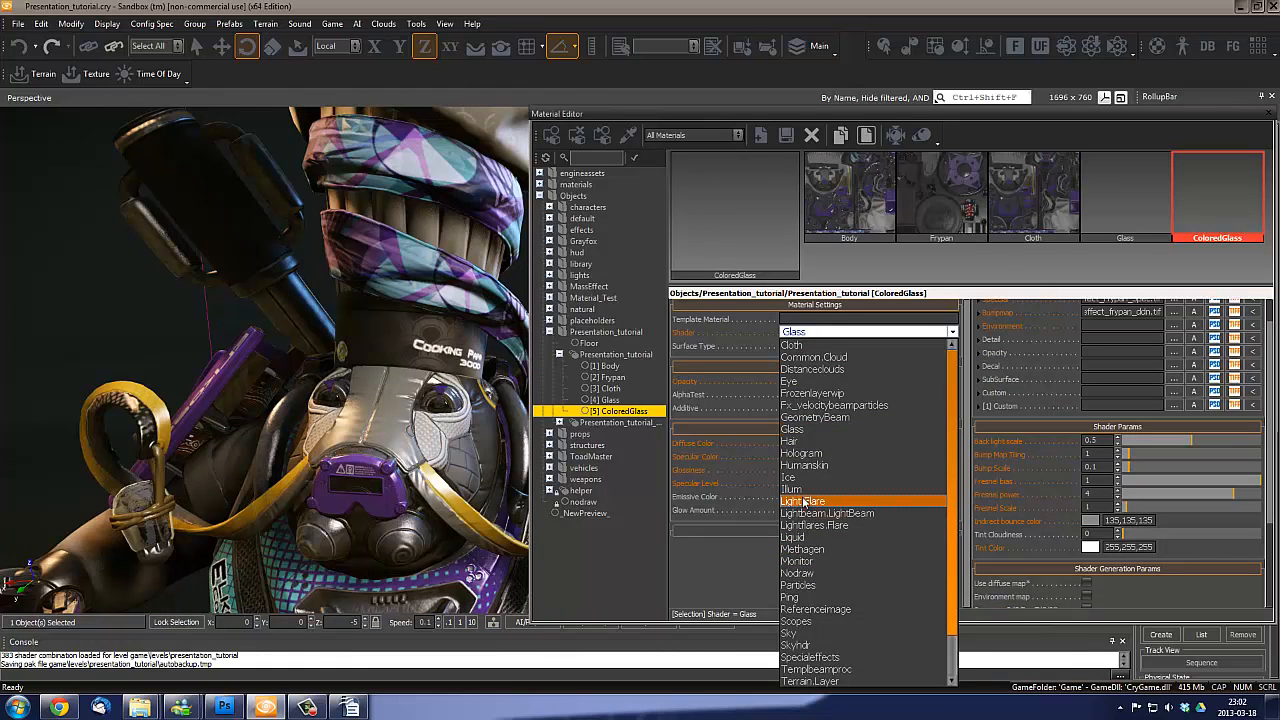
click(799, 489)
Examine the ColoredGlass parts on the purple device behind the character's shoulder from several angles
middle_drag(485, 450, 365, 438)
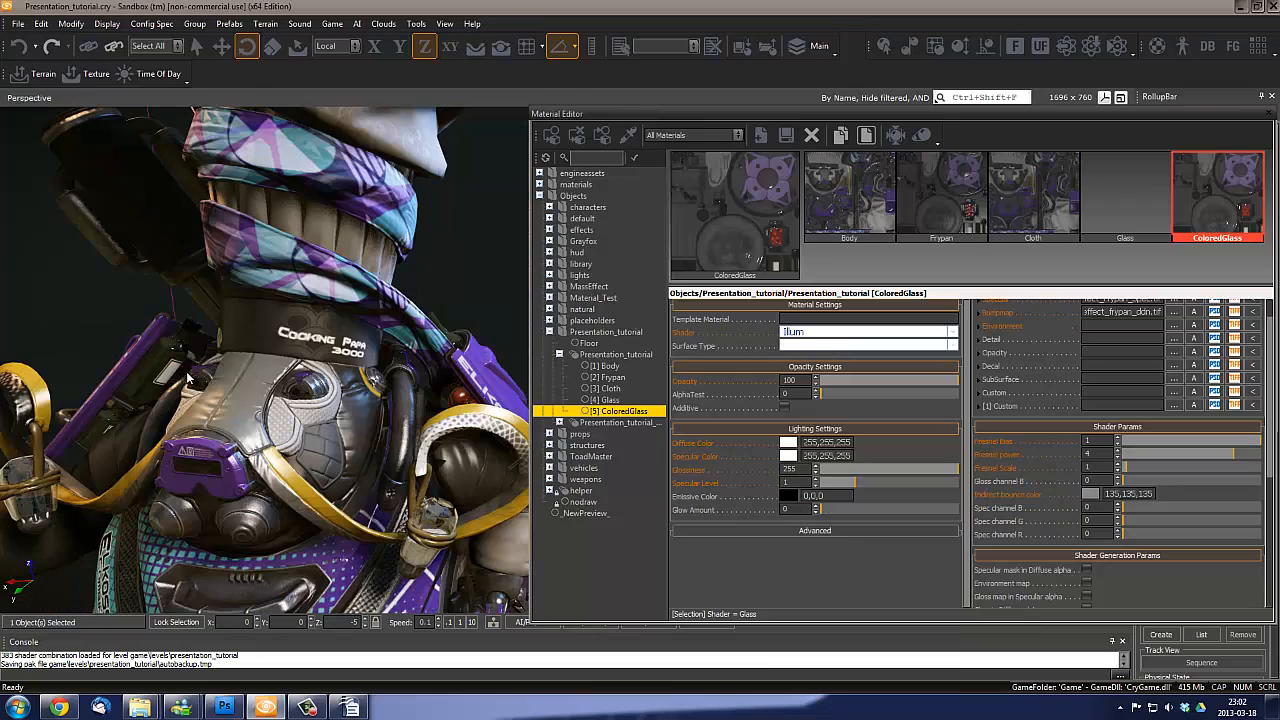
alt+middle_drag(338, 383, 300, 395)
scroll(388, 371, up, 3)
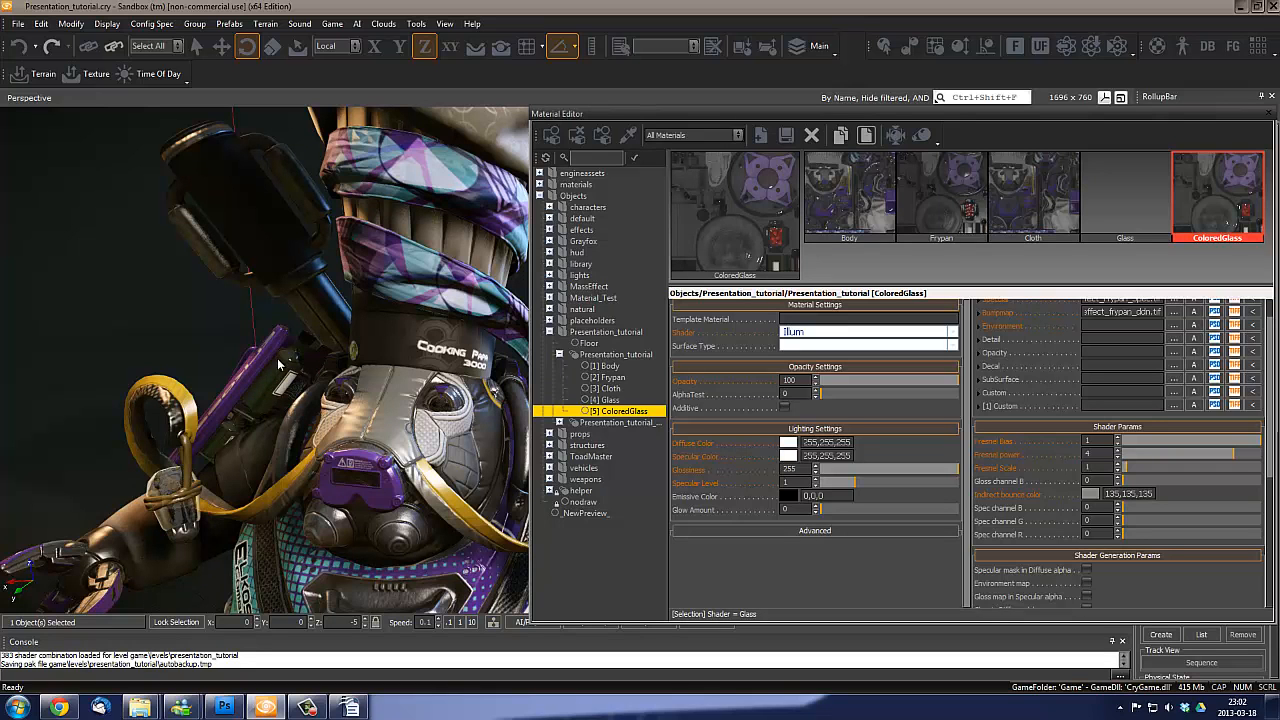
alt+middle_drag(268, 377, 333, 413)
alt+middle_drag(213, 380, 250, 380)
right_drag(348, 500, 340, 380)
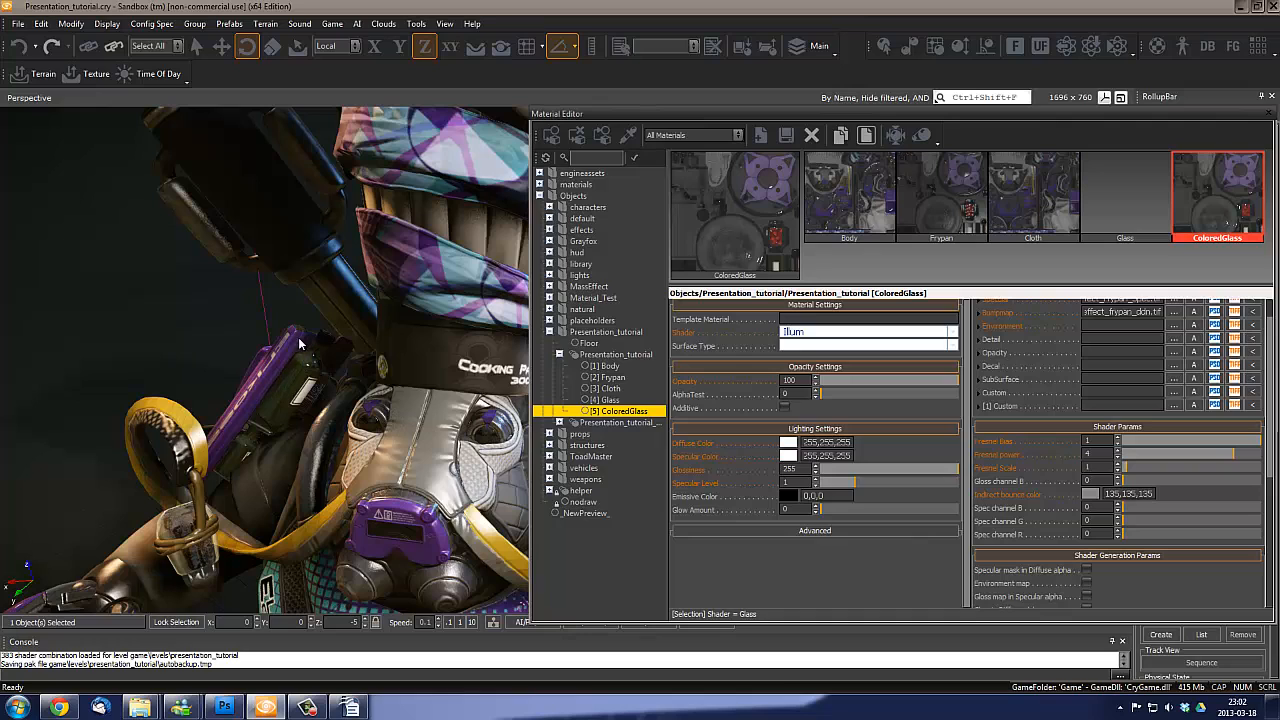
click(817, 333)
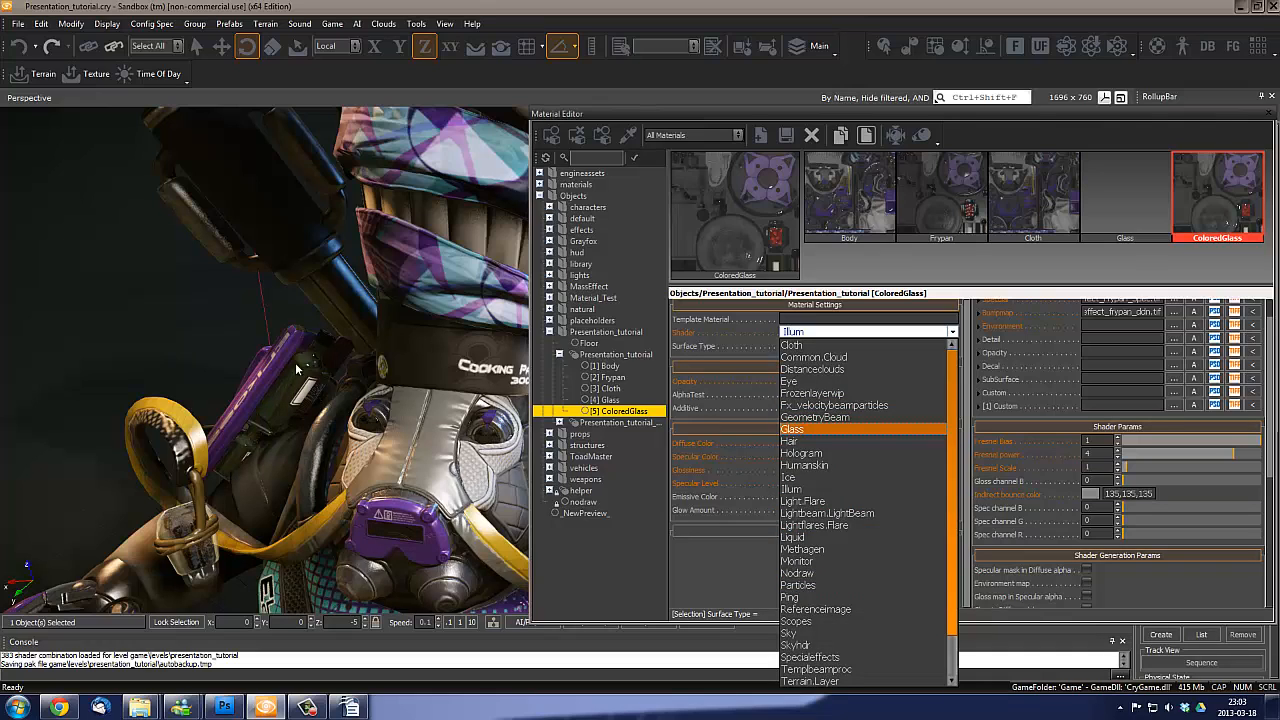
right_drag(296, 369, 274, 346)
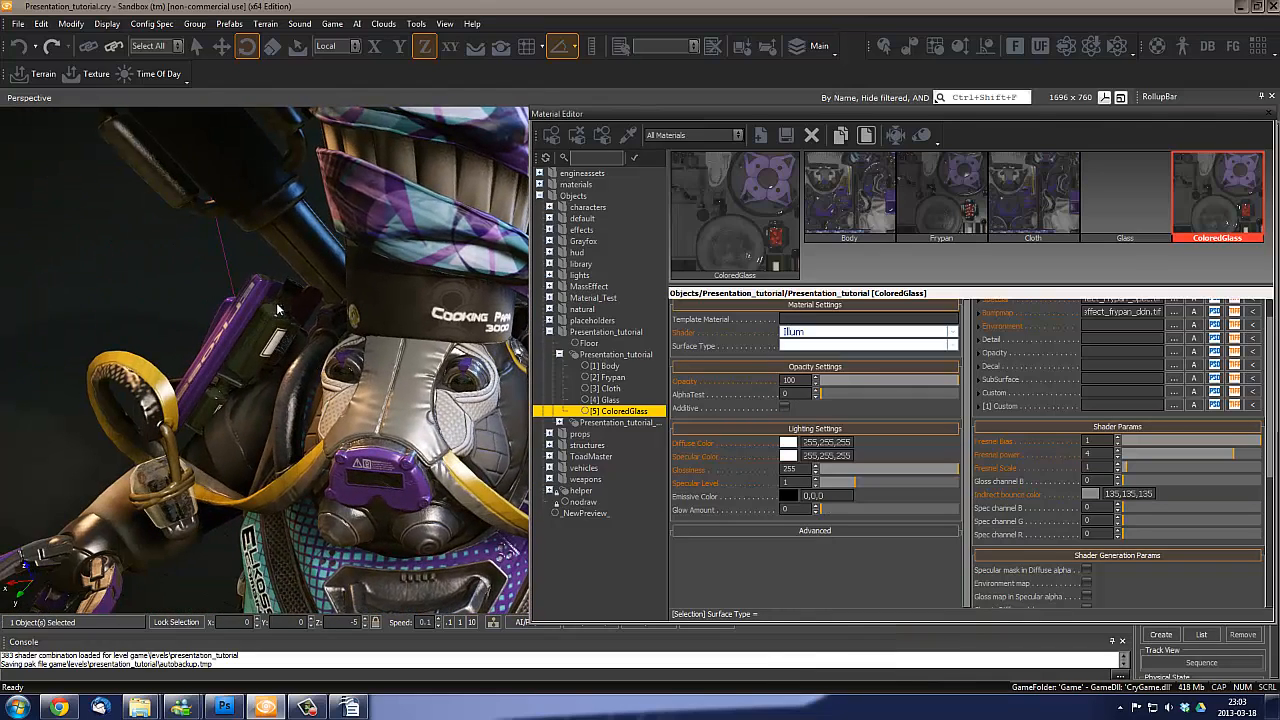
Assign the Glass shader to the ColoredGlass submaterial and copy the Glass submaterial's customcubemap.tif path into its Environment slot
click(845, 332)
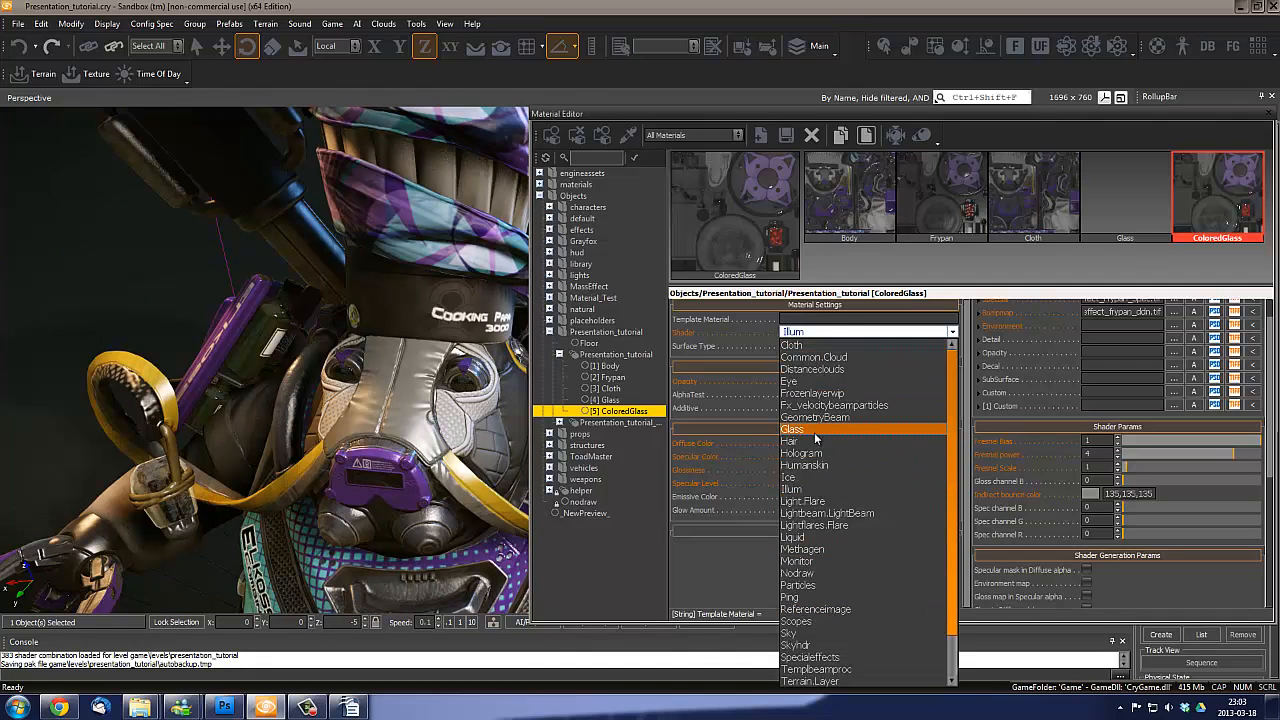
click(800, 429)
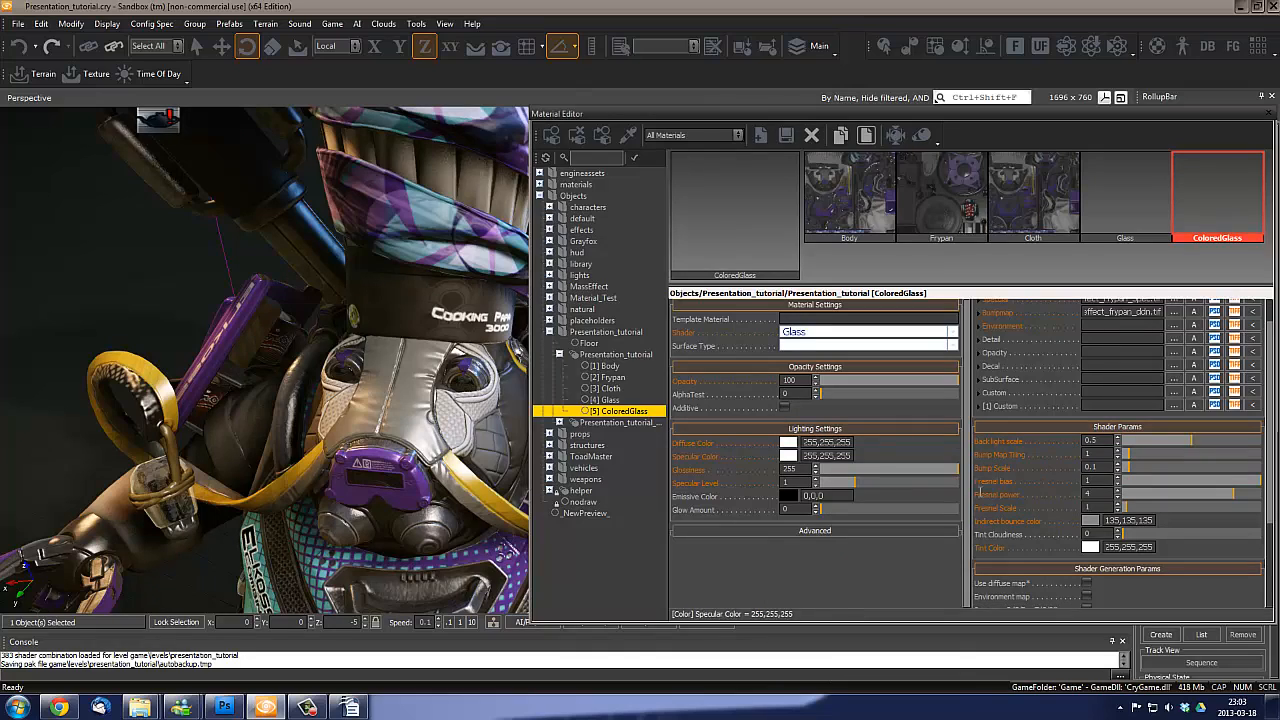
click(1126, 215)
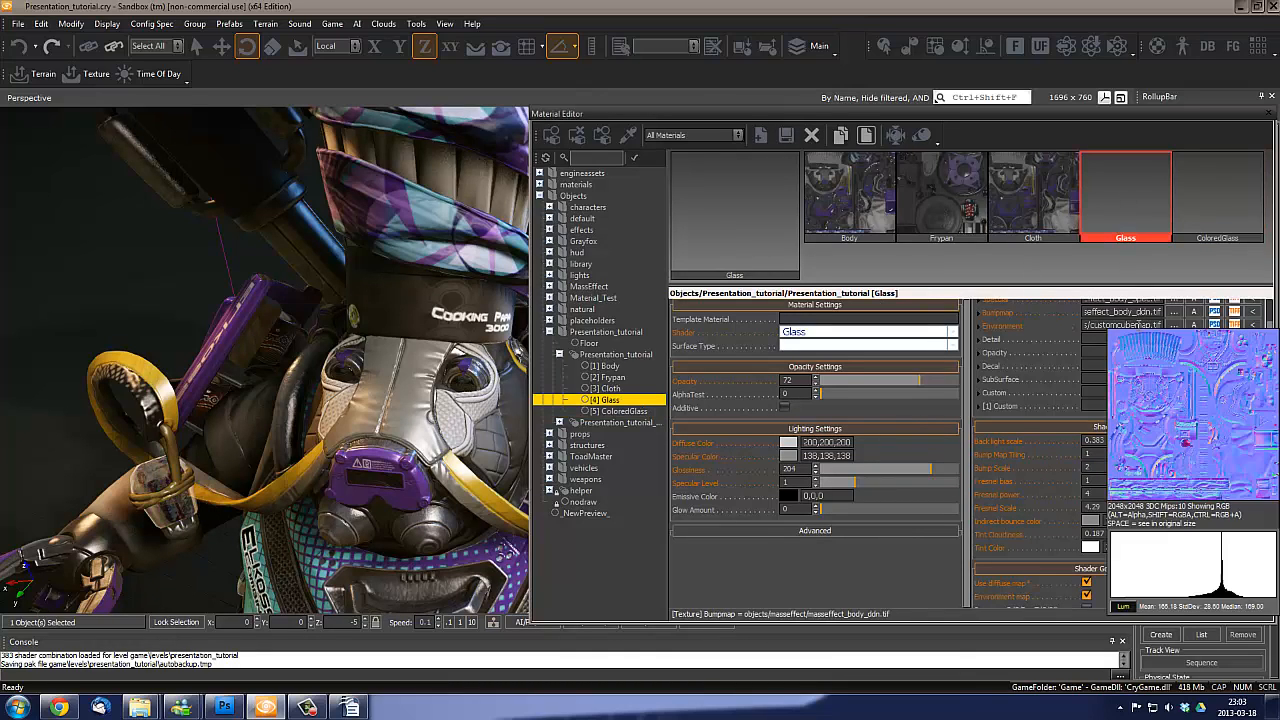
double_click(1140, 326)
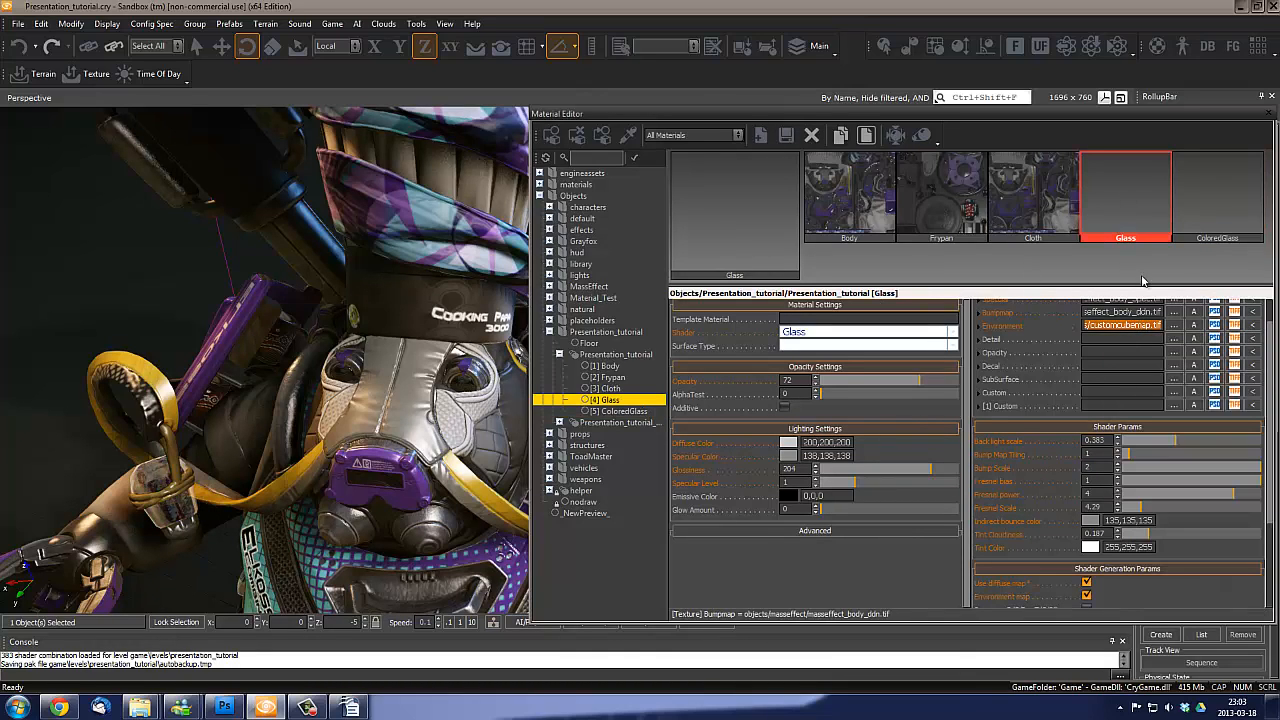
key(Delete)
click(1220, 225)
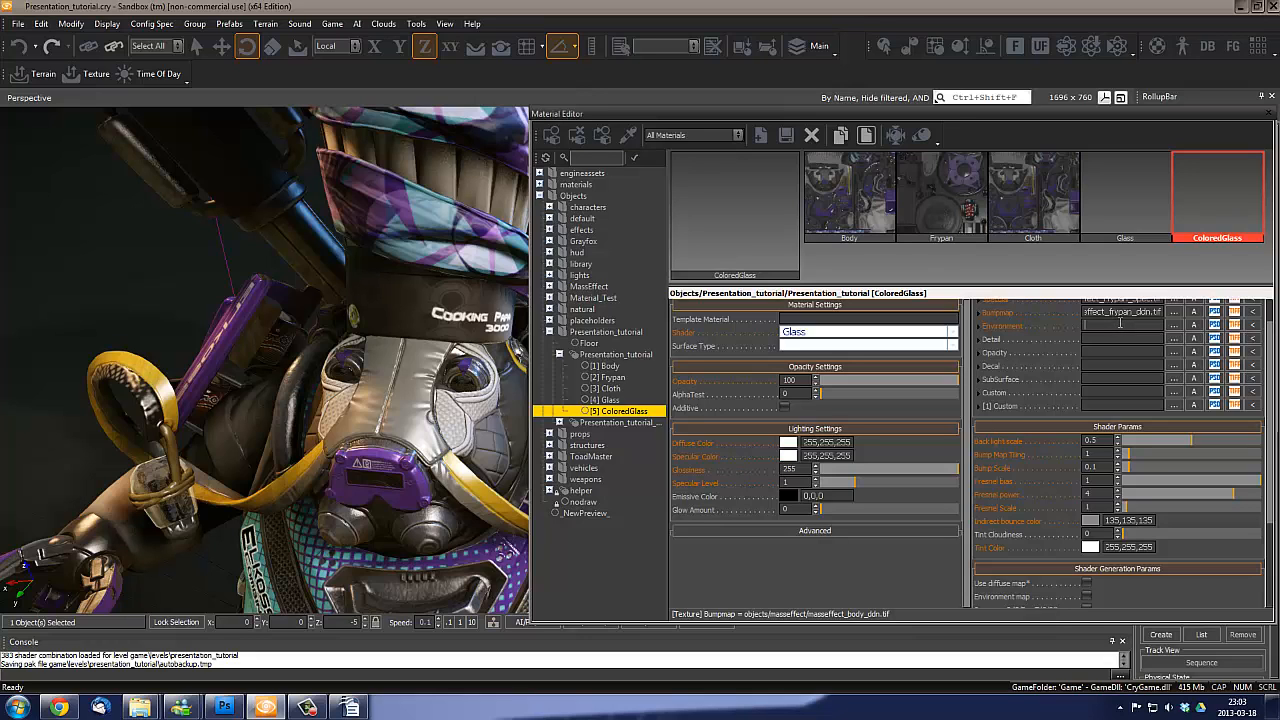
key(ctrl+v)
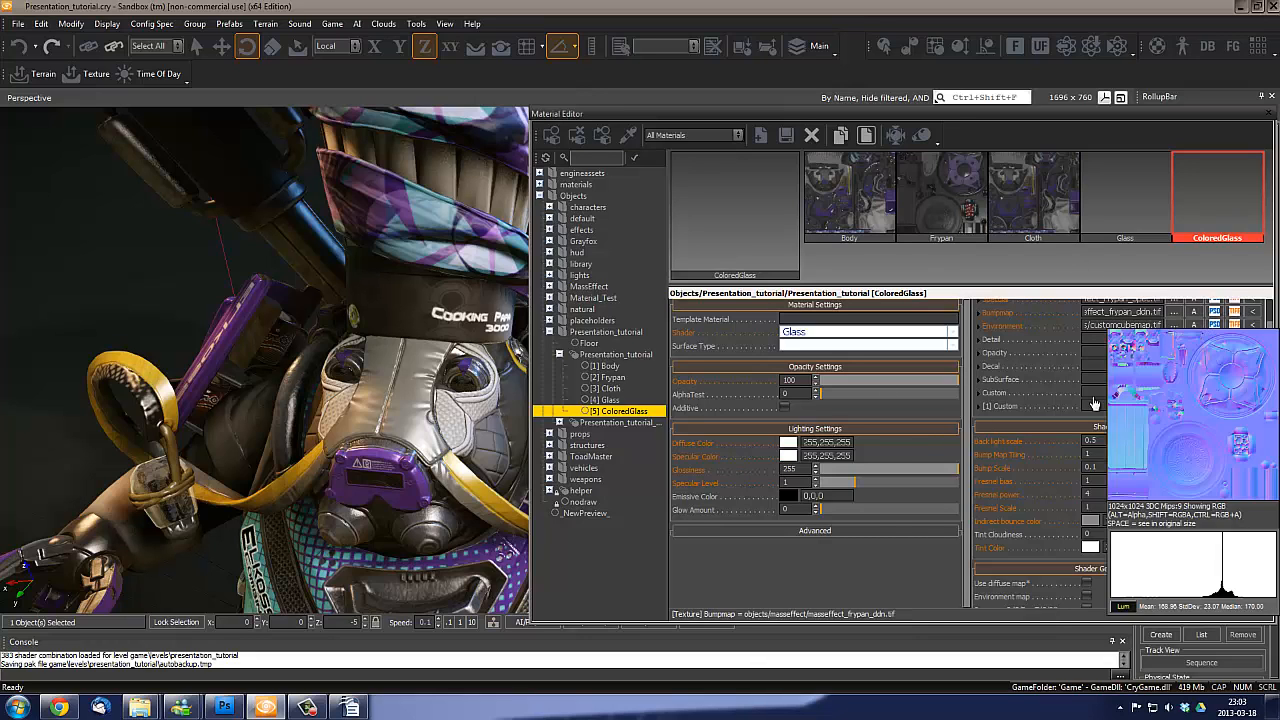
Enable Use diffuse map and Environment map in the ColoredGlass submaterial's shader generation parameters
scroll(1262, 553, down, 3)
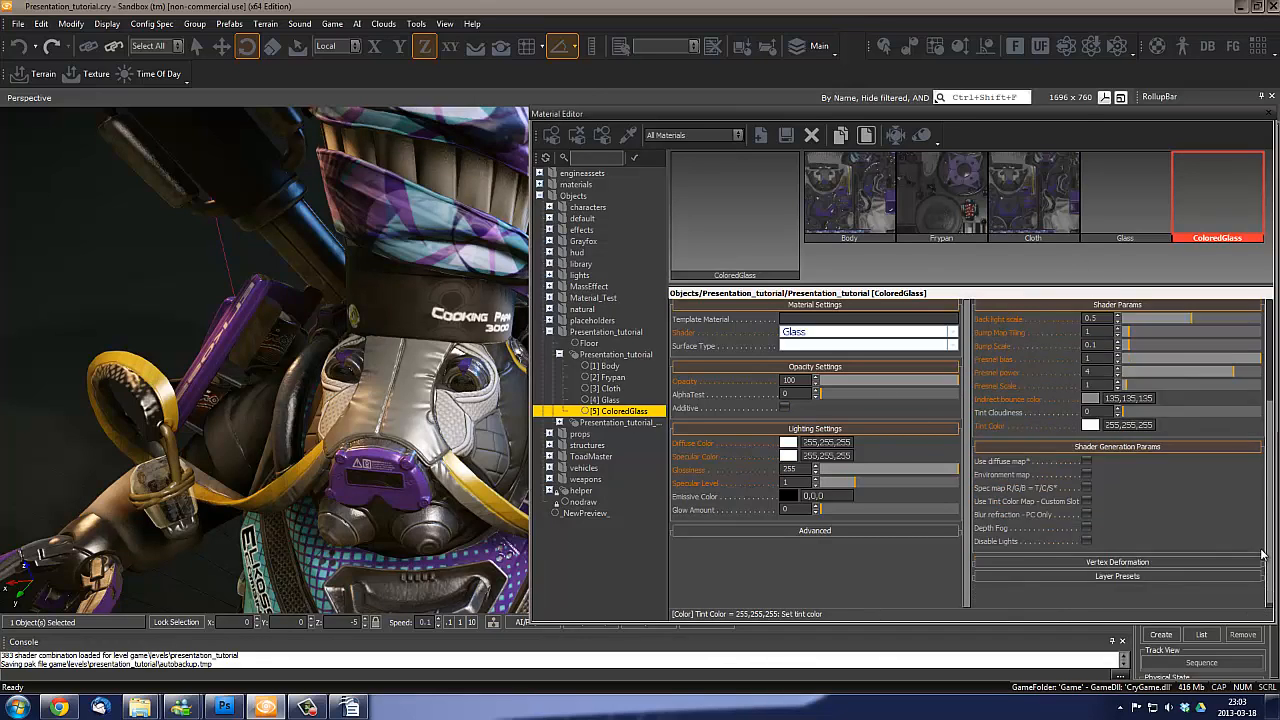
scroll(1262, 553, down, 1)
click(1086, 455)
click(1086, 468)
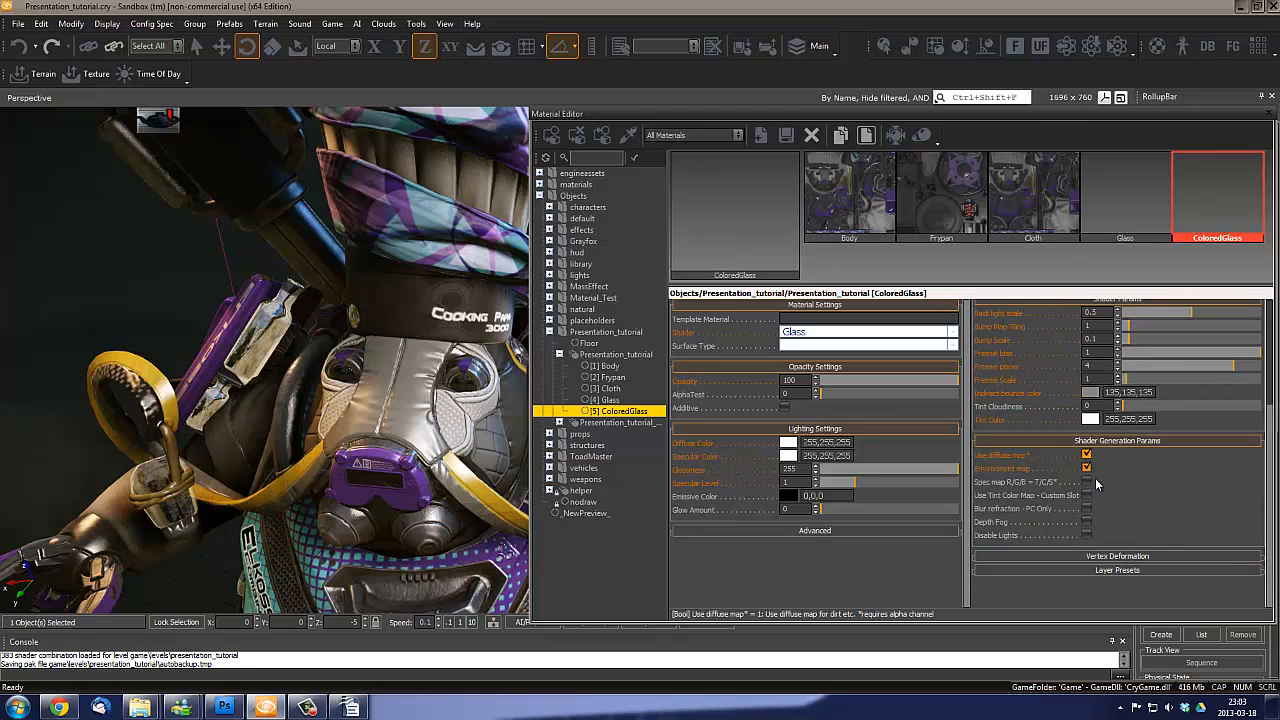
Lower the ColoredGlass submaterial's Glossiness to 157 and set its Specular Color to grey 114,114,114
click(901, 468)
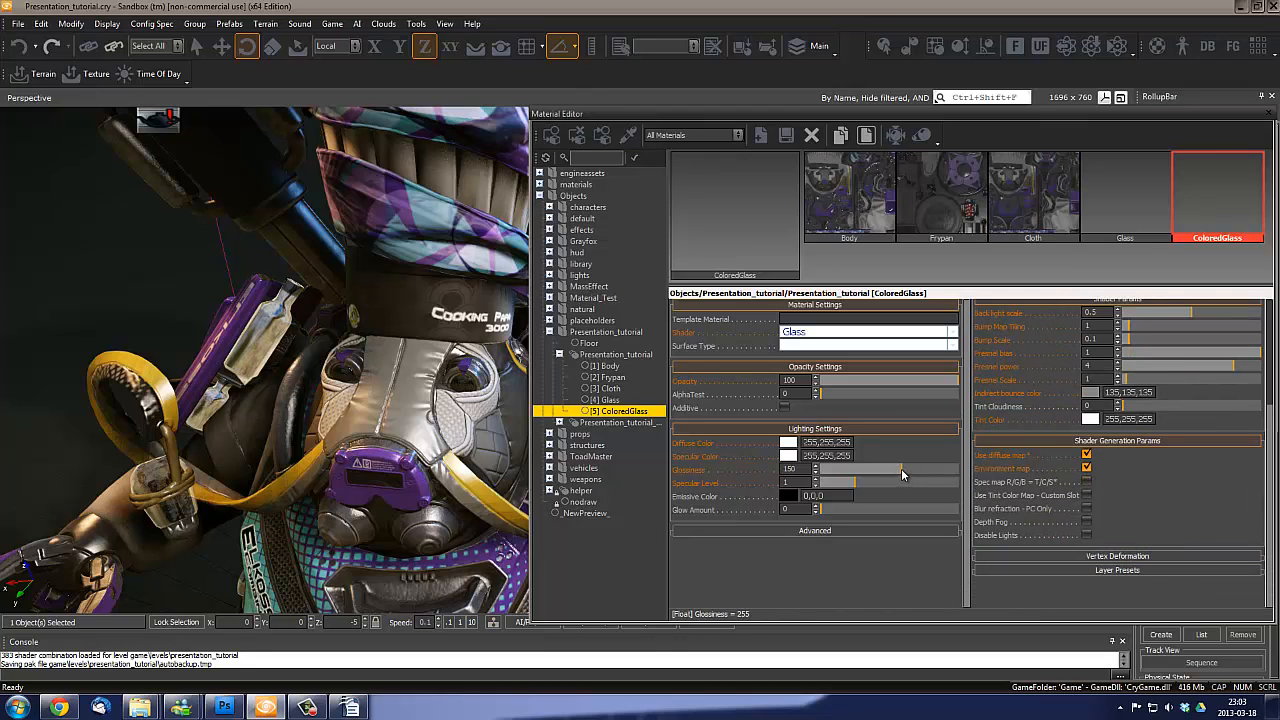
click(905, 468)
click(788, 456)
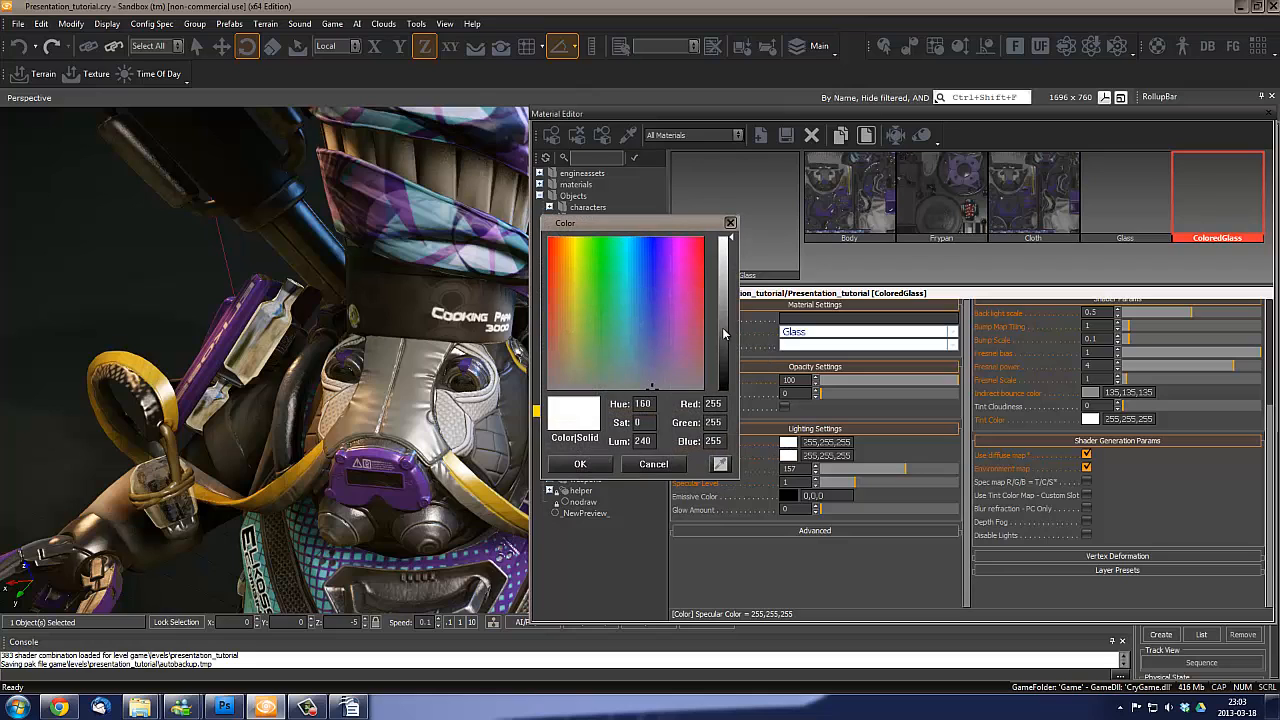
drag(724, 333, 730, 323)
click(580, 464)
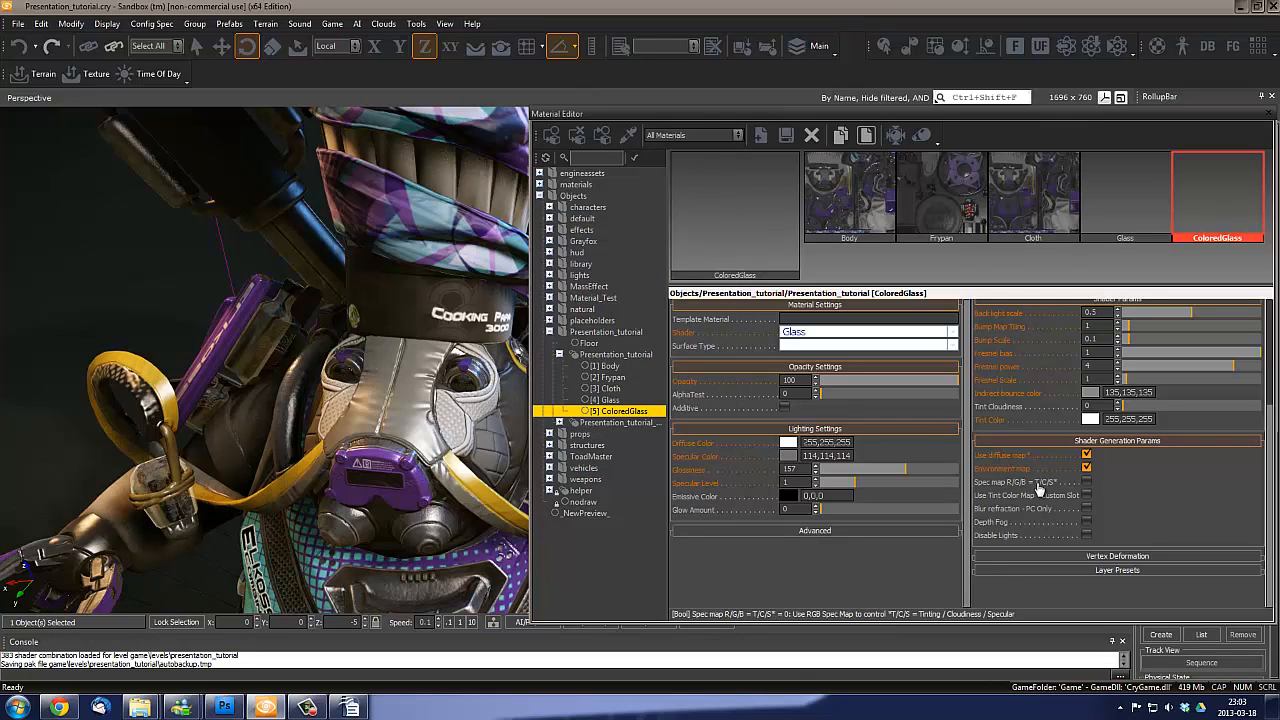
Raise the ColoredGlass submaterial's Glossiness to 189
scroll(1086, 470, up, 1)
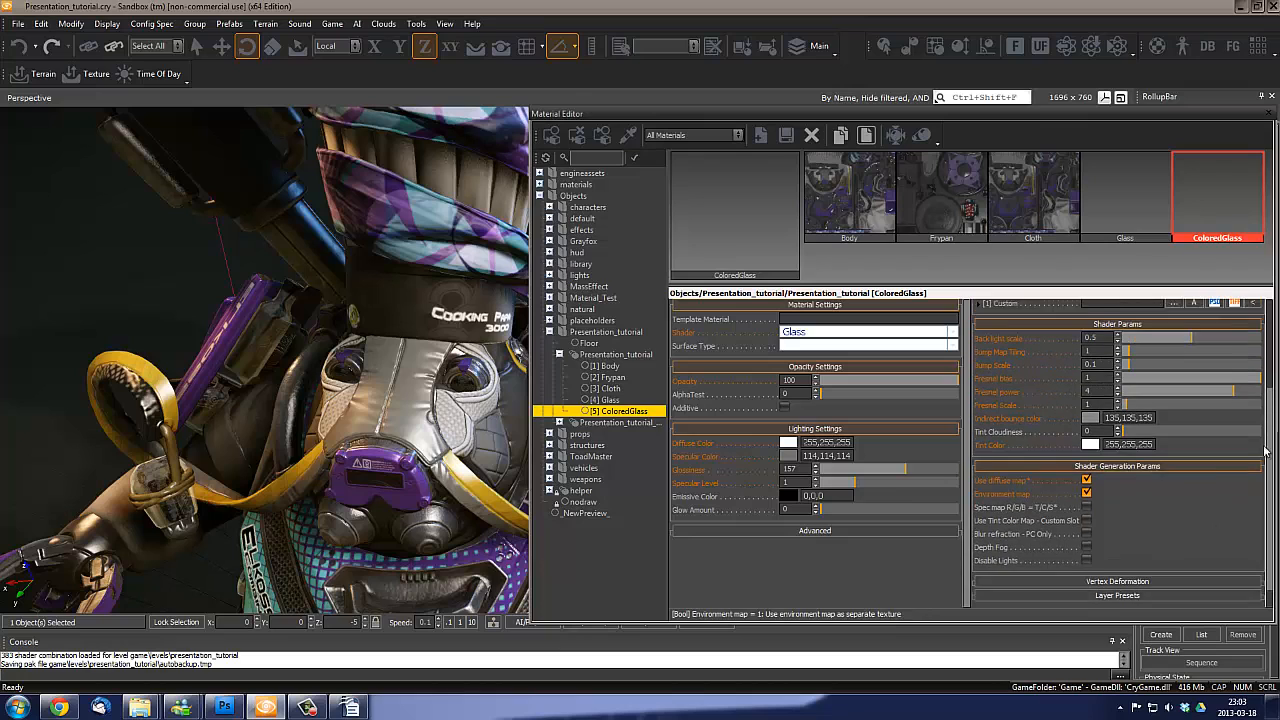
click(1086, 503)
click(1086, 516)
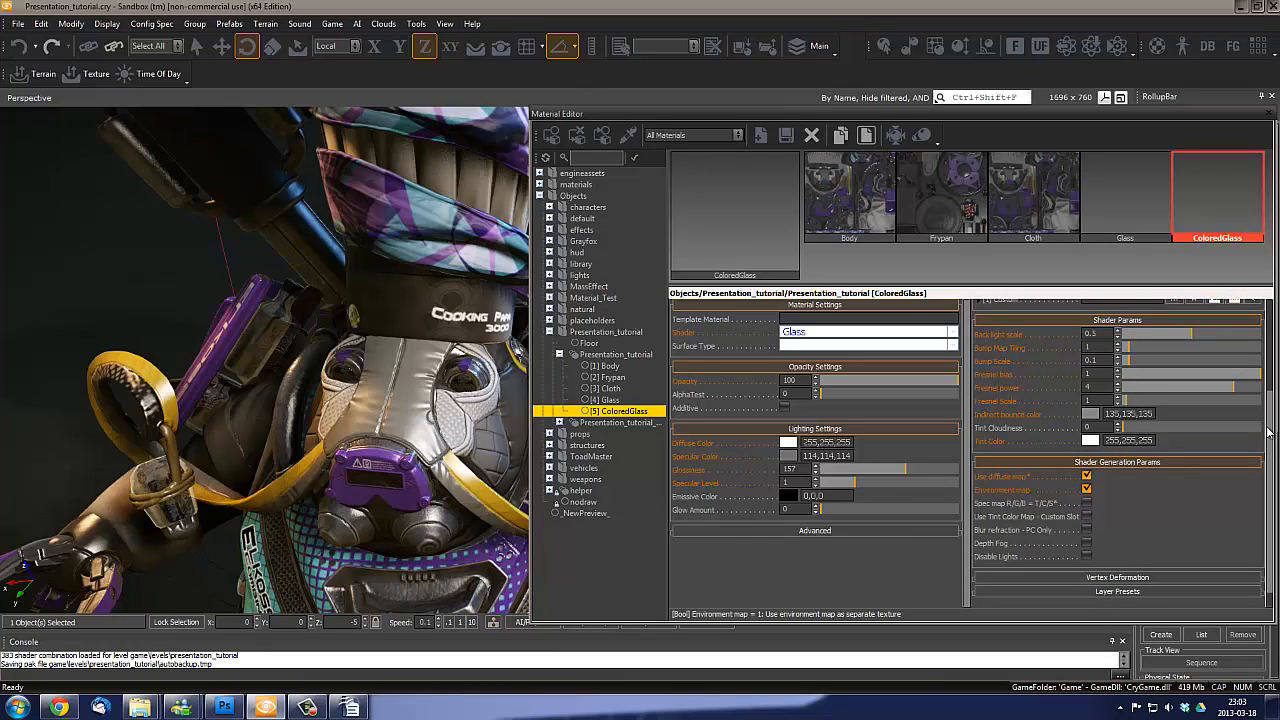
scroll(1268, 432, up, 1)
drag(911, 466, 922, 472)
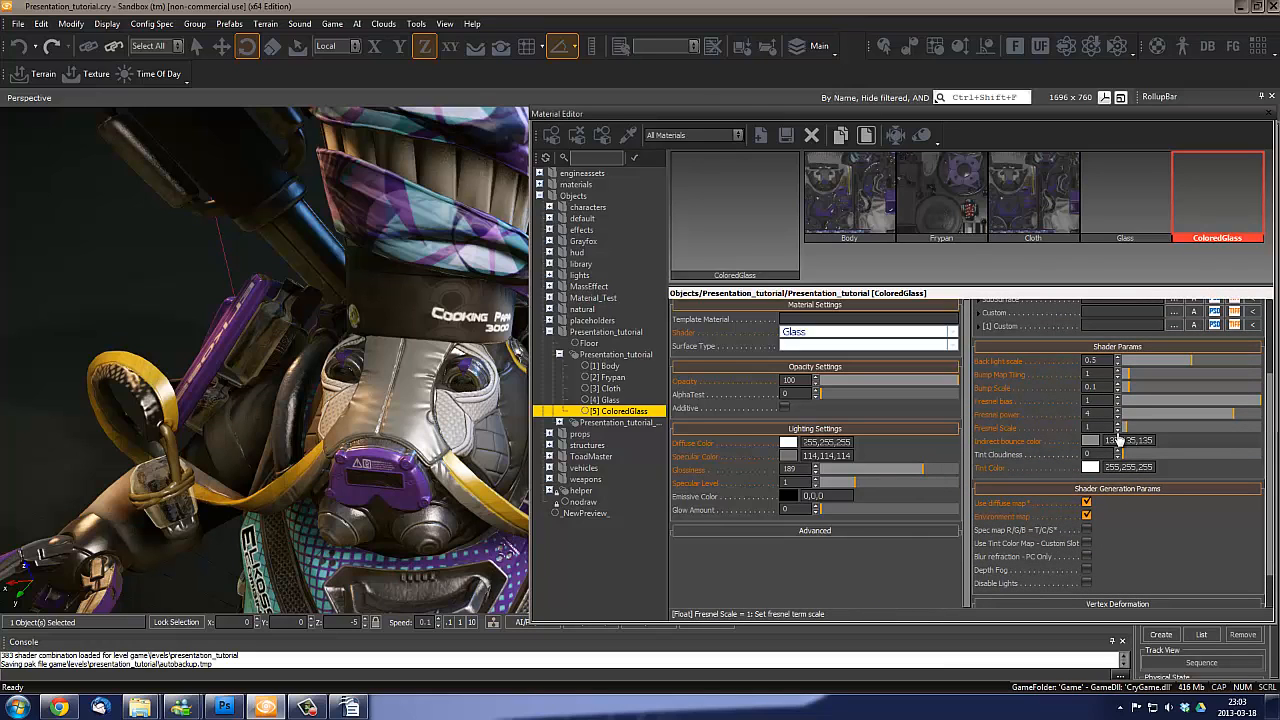
Set the ColoredGlass submaterial's Tint Cloudiness to 0.349 and its Tint Color to green 139,222,65
drag(1125, 455, 1170, 457)
click(1090, 466)
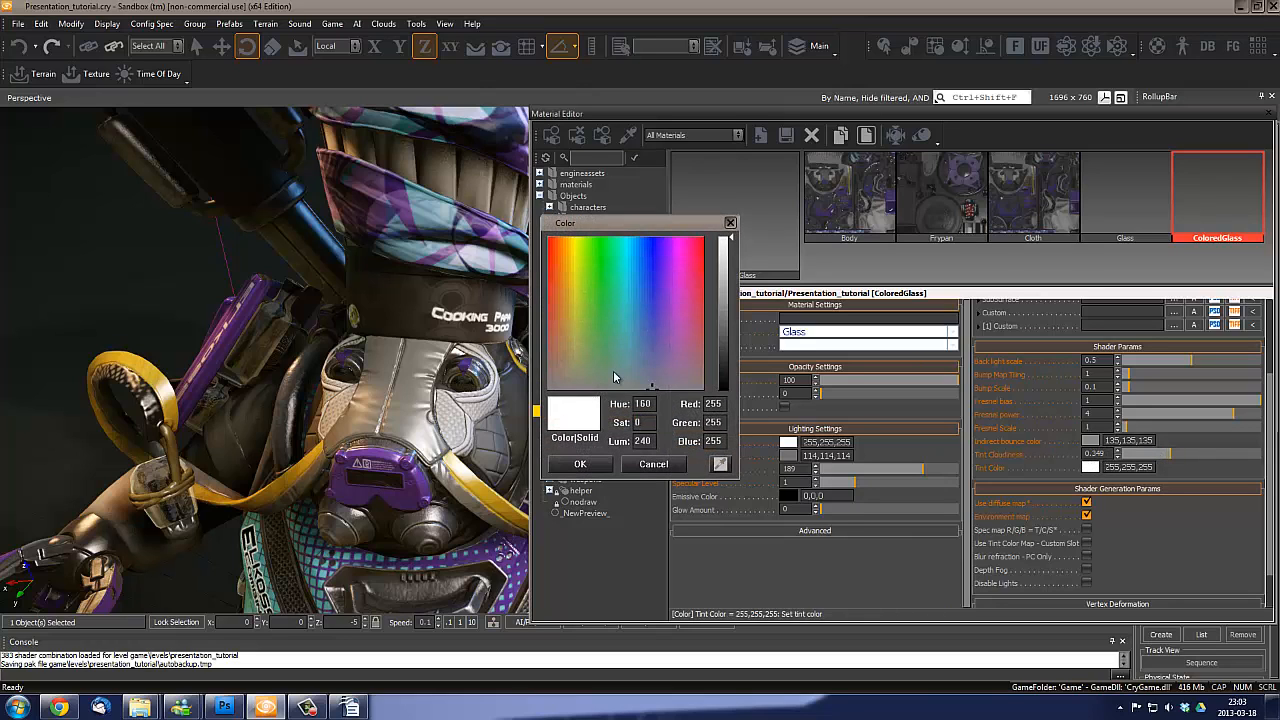
click(630, 310)
mouse_move(730, 300)
mouse_down()
mouse_move(730, 340)
mouse_move(728, 302)
mouse_up()
click(592, 277)
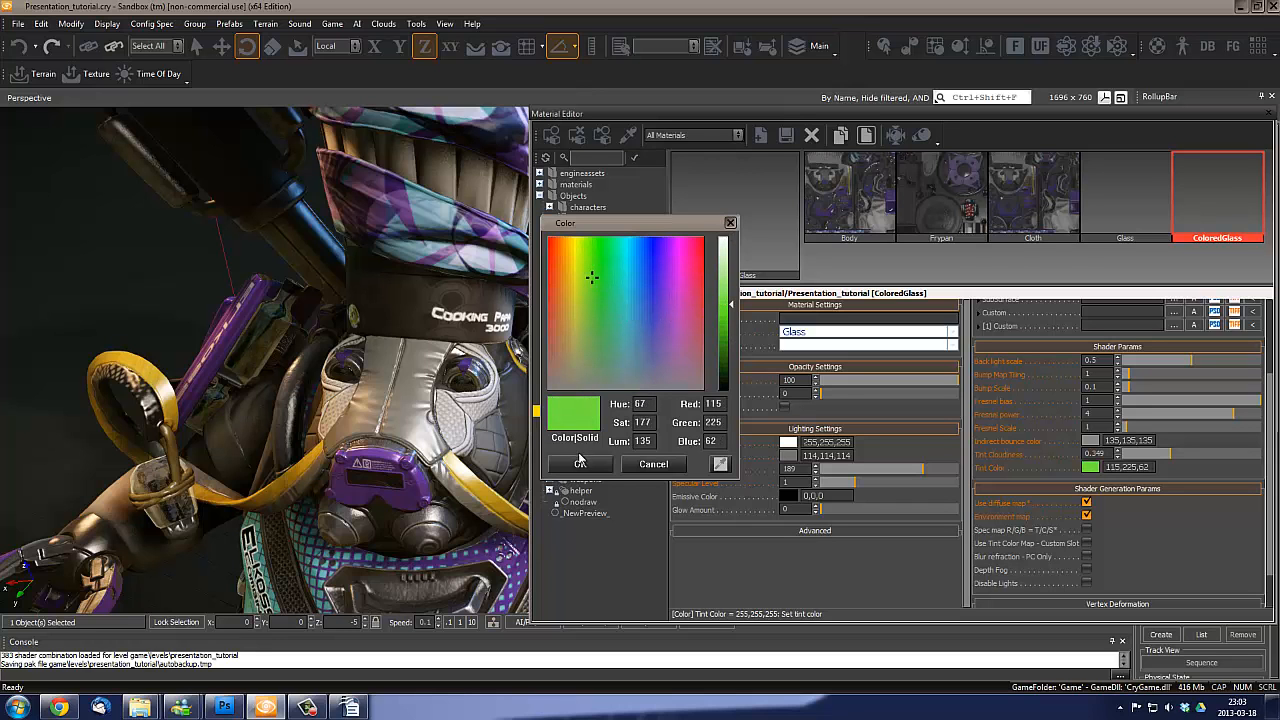
click(611, 308)
click(587, 280)
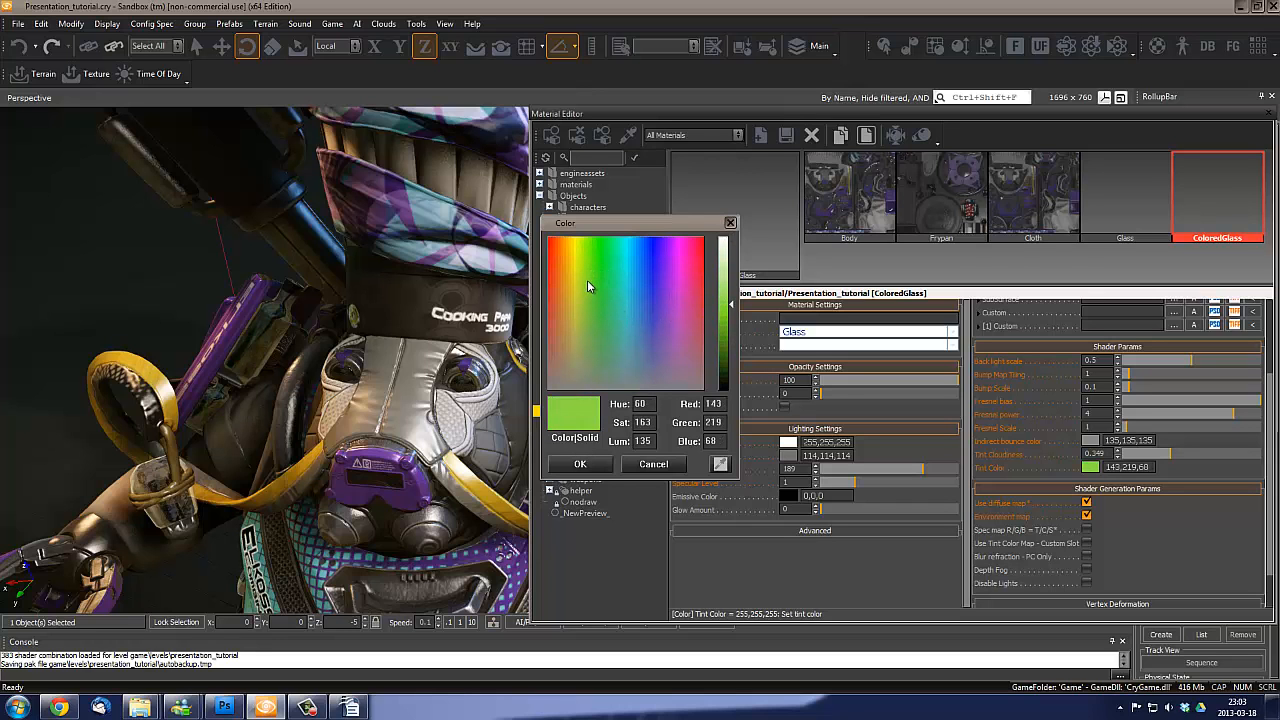
click(580, 464)
Switch the ColoredGlass submaterial's shader from Glass to Illum and view the whole chef character
right_drag(450, 420, 425, 362)
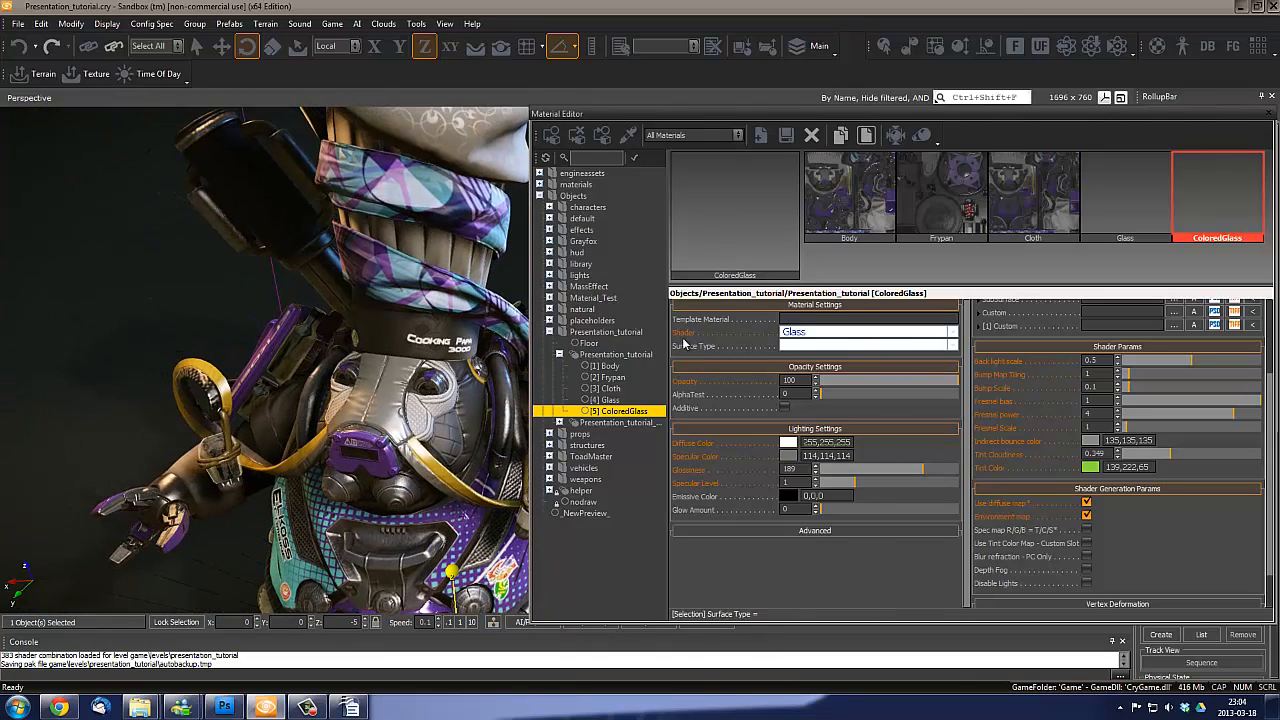
click(842, 334)
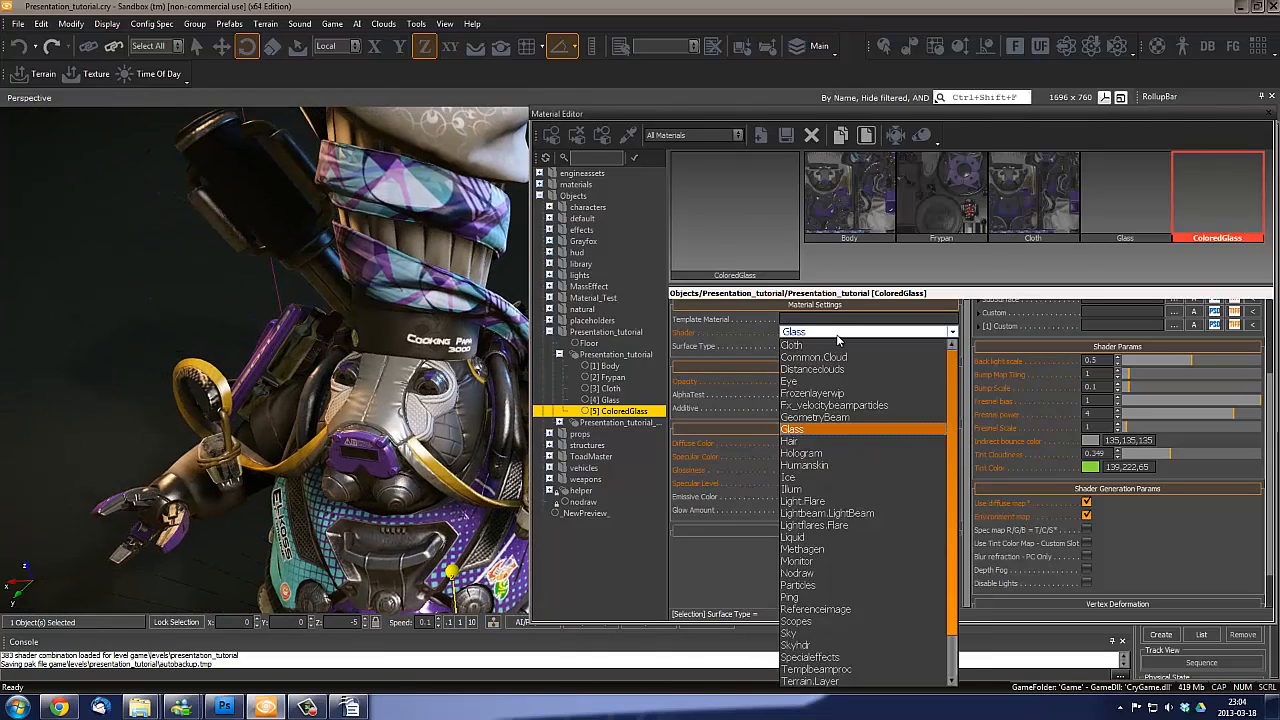
click(812, 490)
right_drag(329, 398, 329, 398)
right_drag(426, 431, 421, 428)
middle_drag(436, 343, 441, 354)
right_drag(441, 354, 441, 360)
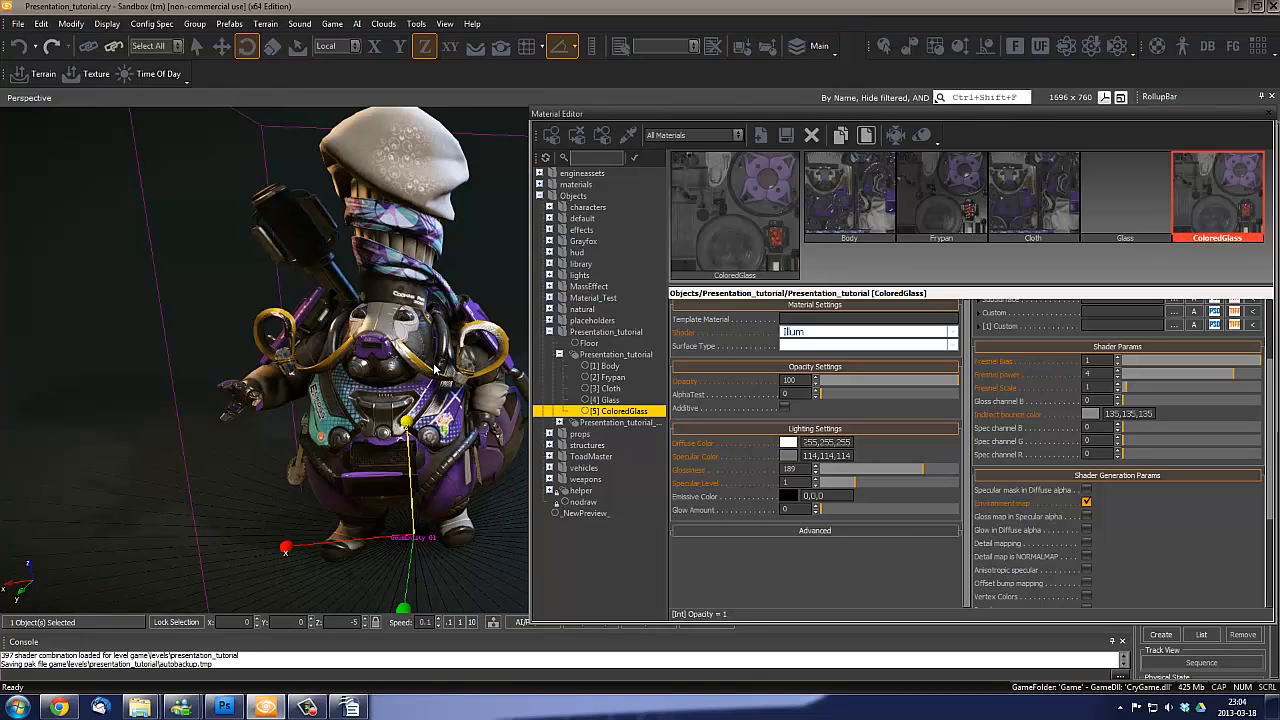
Examine the scalloped ornament hanging from the chef's belt from the front and the back
right_drag(350, 415, 396, 256)
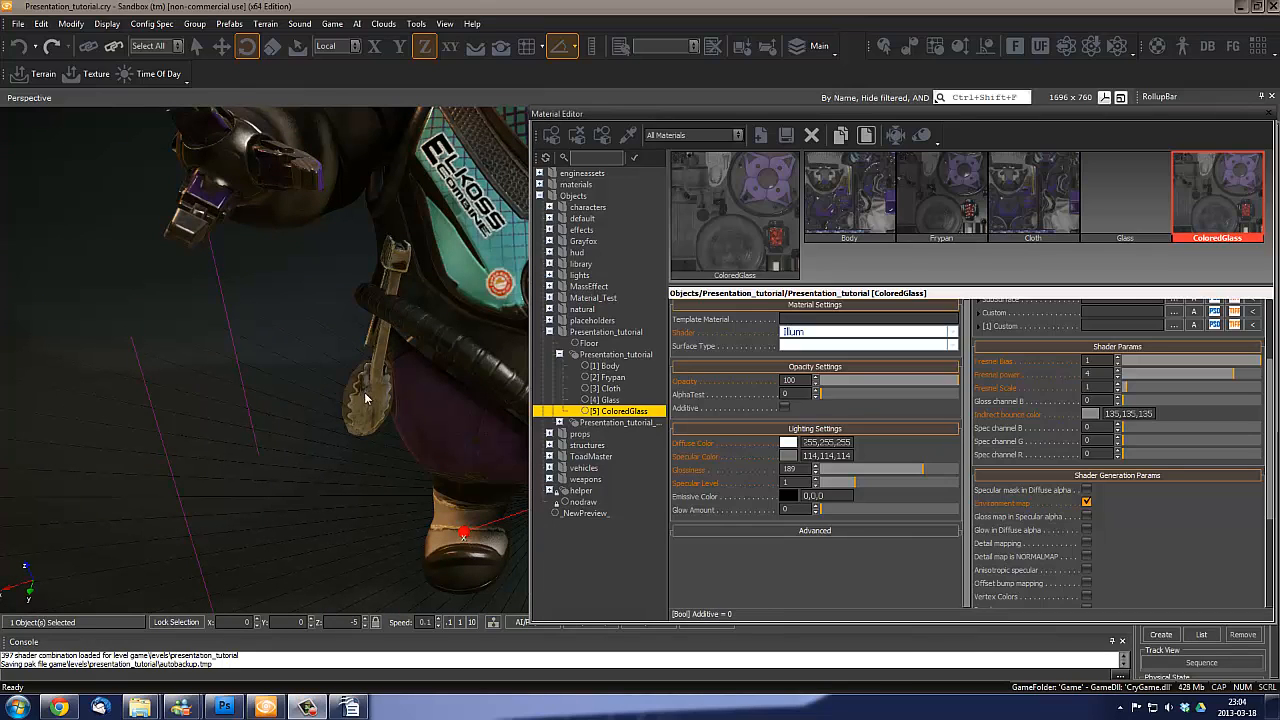
right_drag(375, 364, 306, 398)
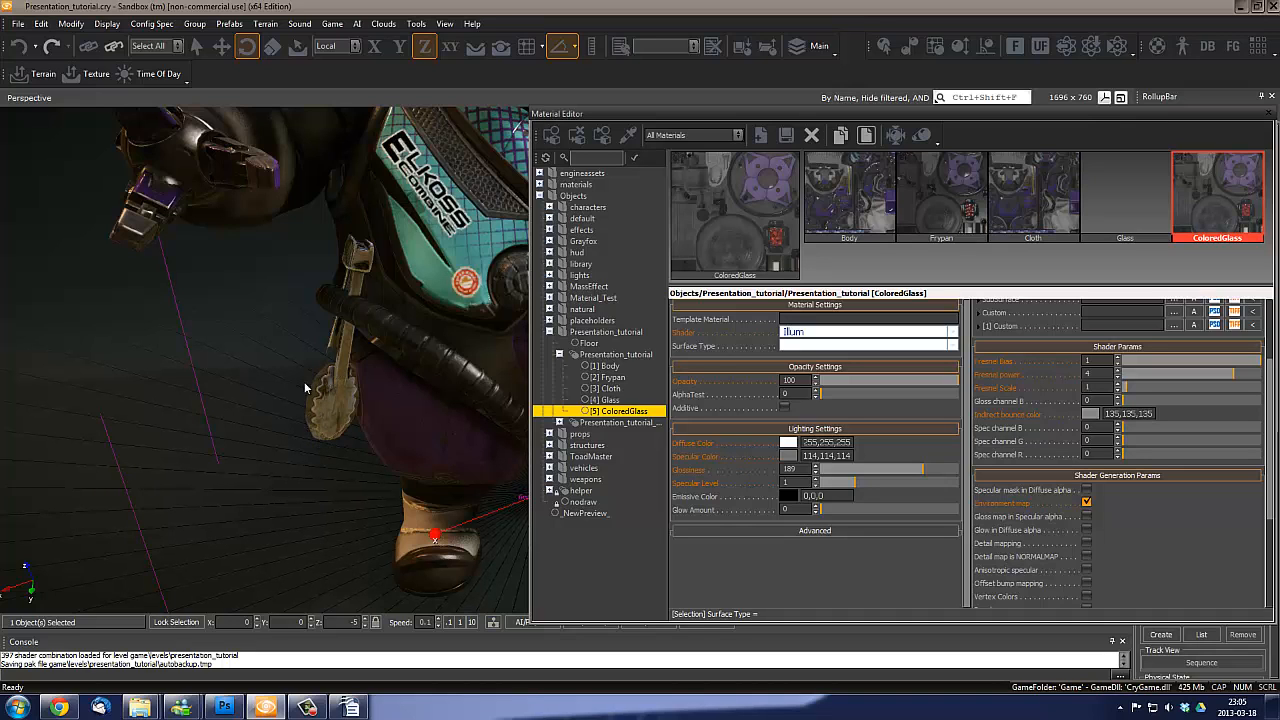
right_drag(310, 400, 314, 386)
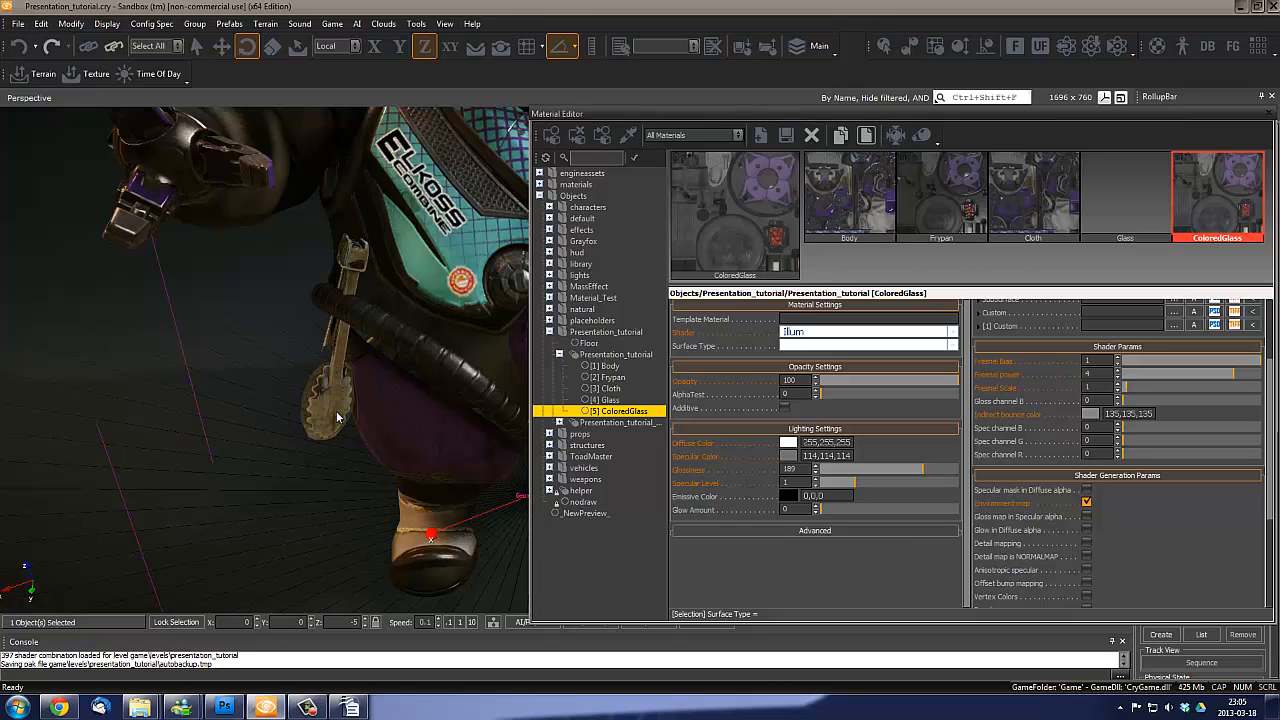
right_drag(338, 418, 358, 383)
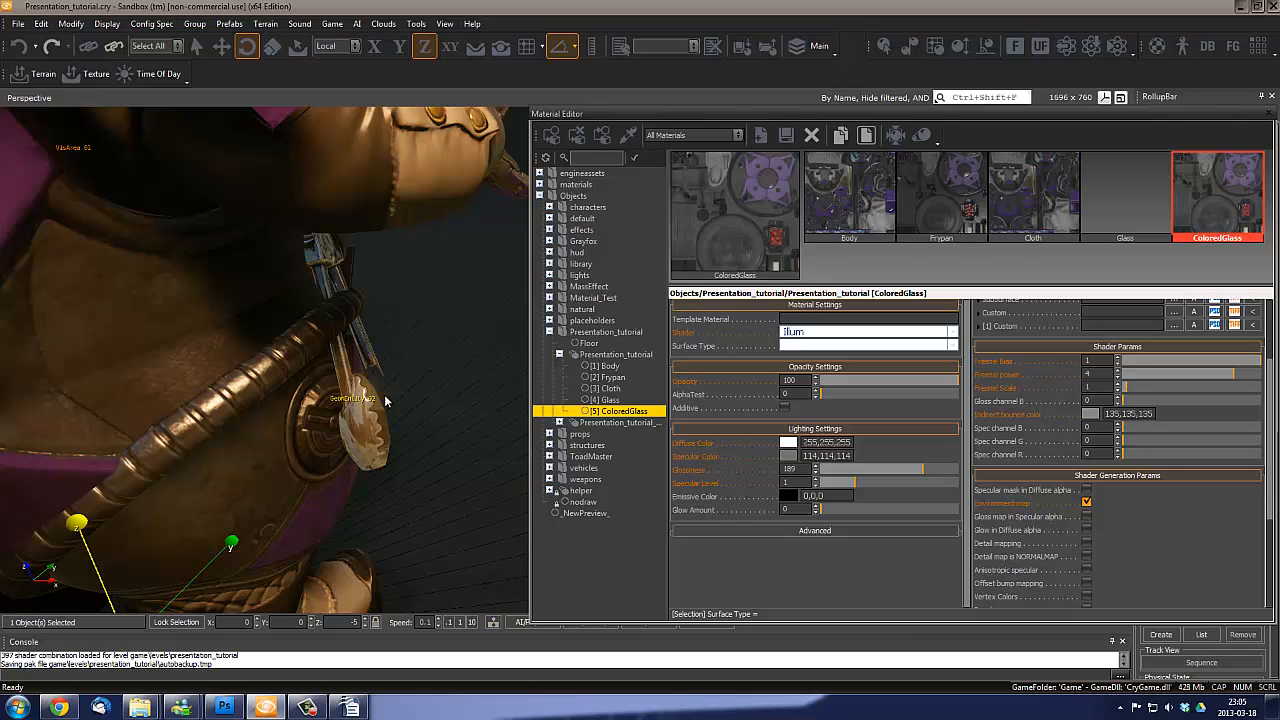
right_drag(400, 417, 397, 420)
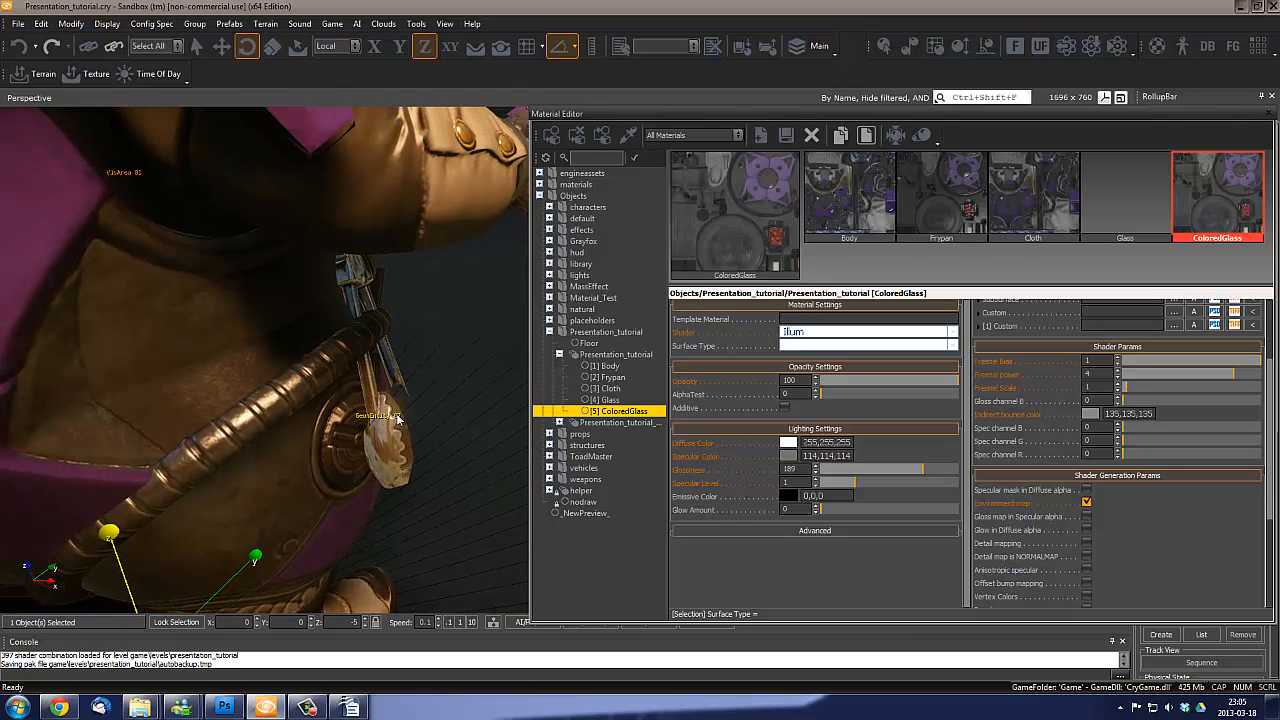
scroll(411, 412, down, 10)
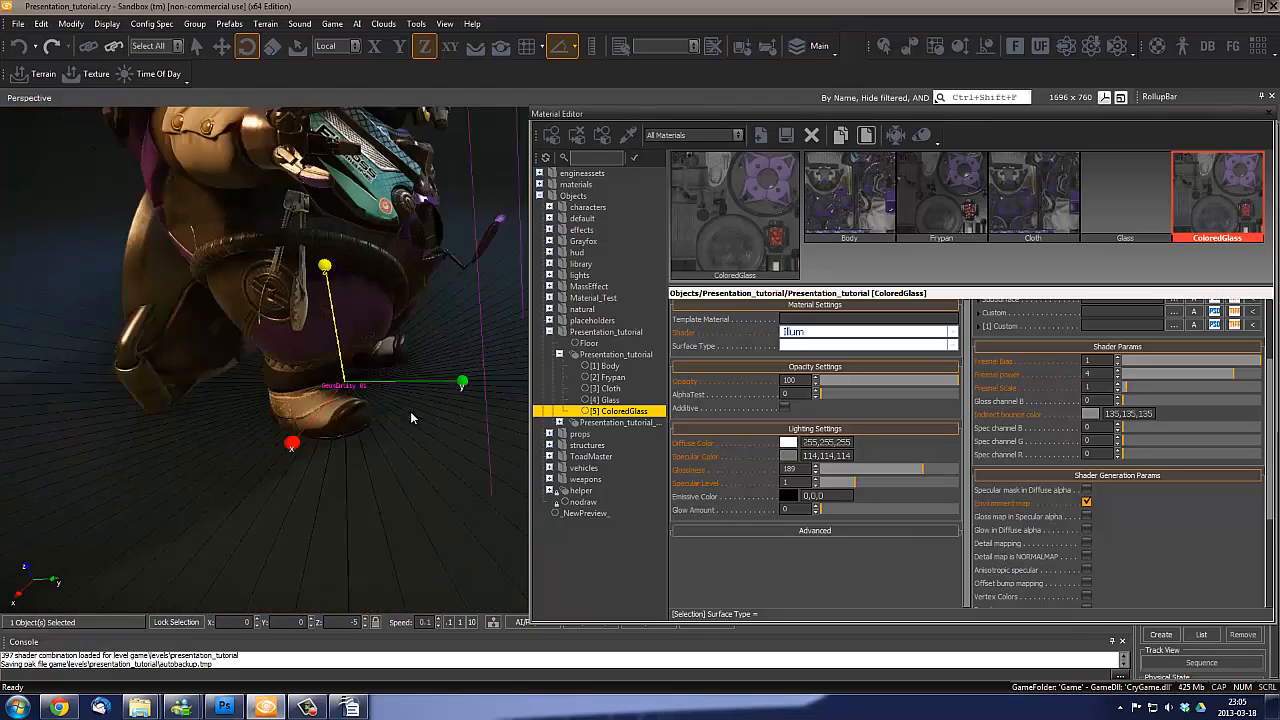
scroll(416, 418, up, 10)
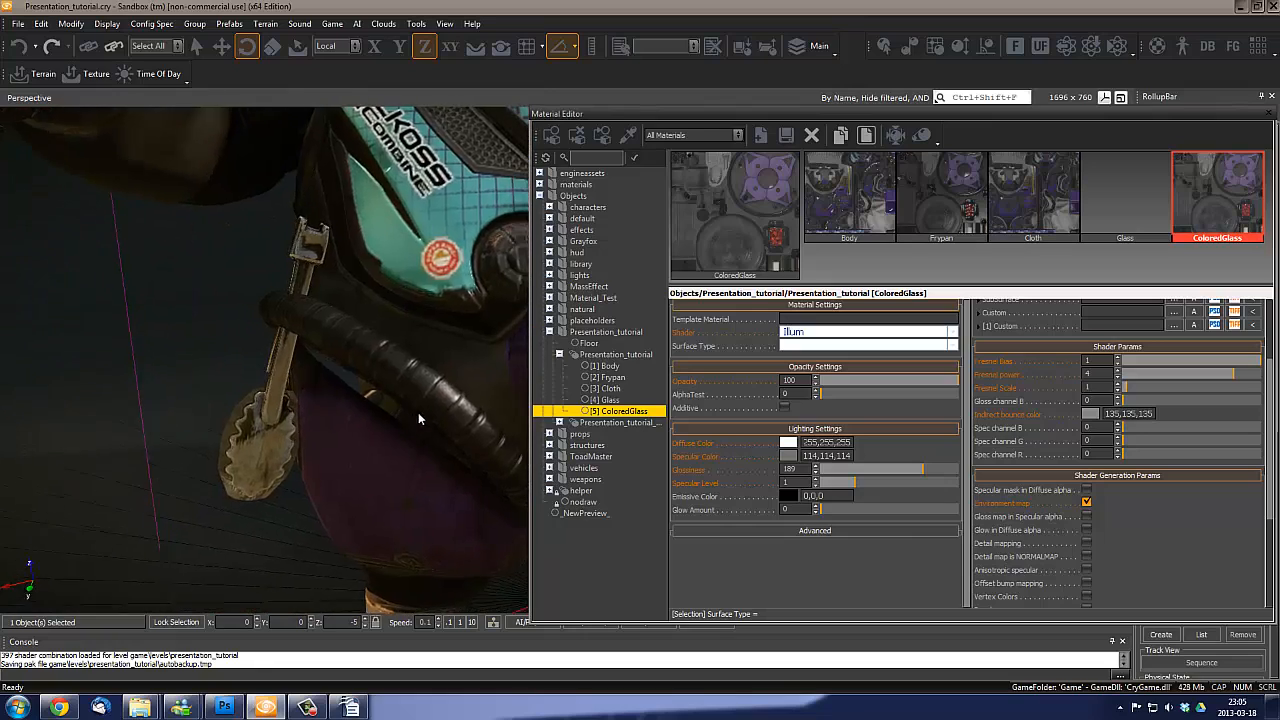
scroll(416, 411, down, 3)
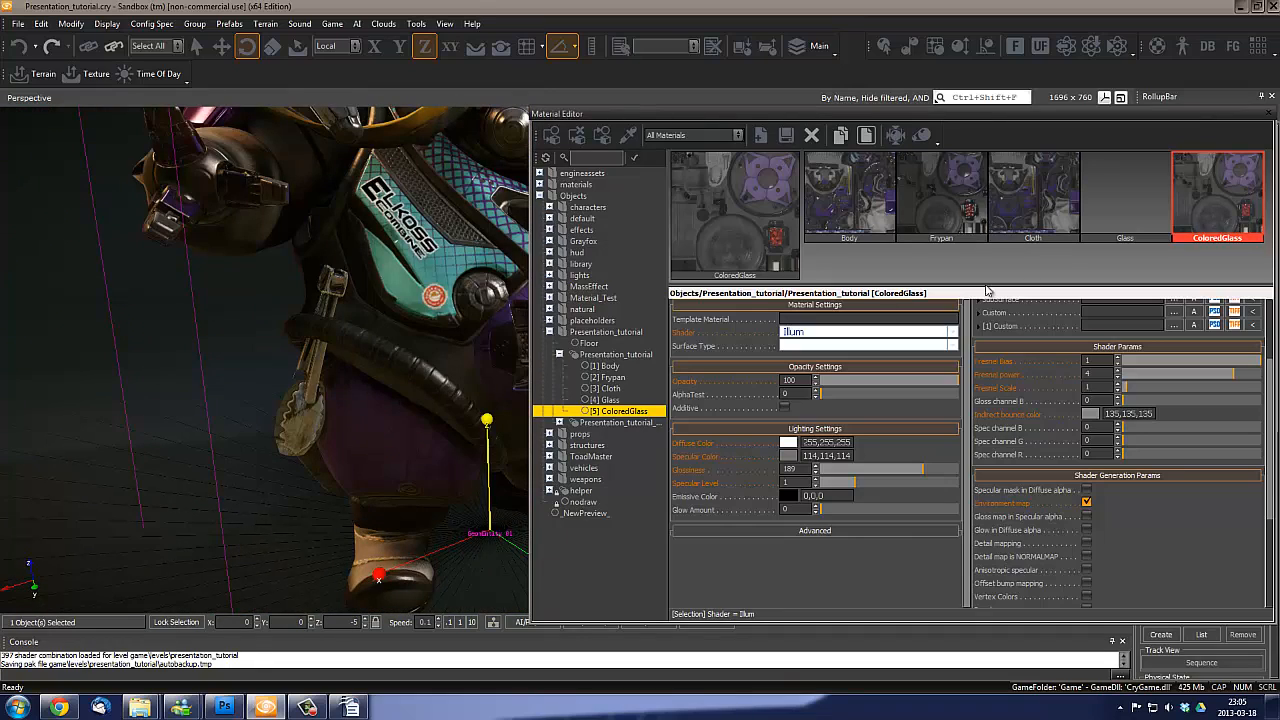
Try an AlphaTest of 45 on the Frypan submaterial that covers the belt ornament, and return it to 0
click(948, 181)
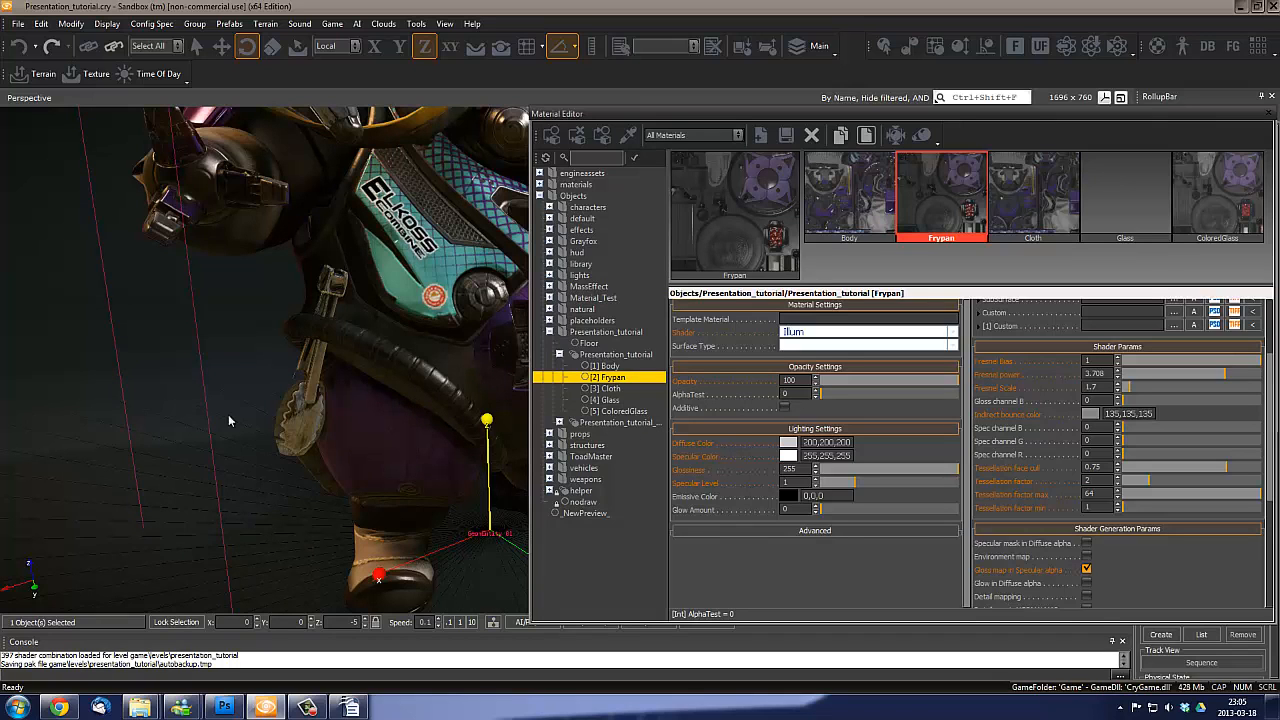
right_drag(334, 383, 384, 392)
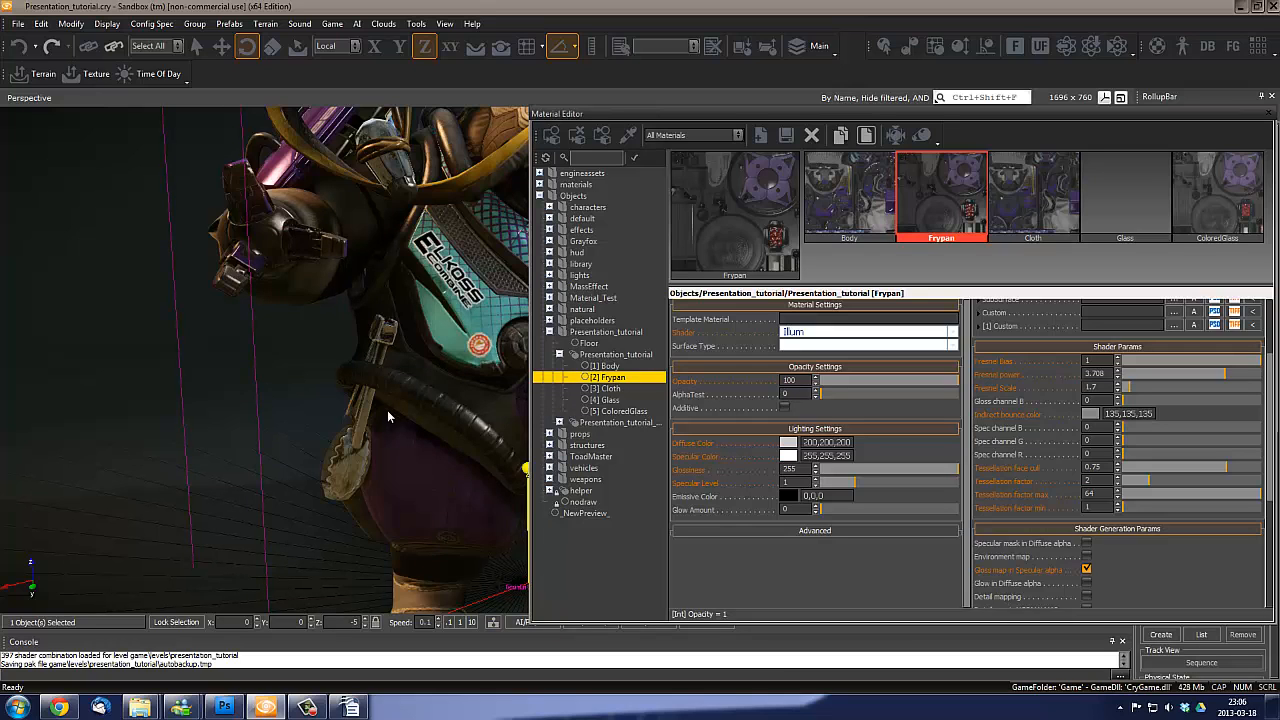
right_drag(388, 416, 414, 411)
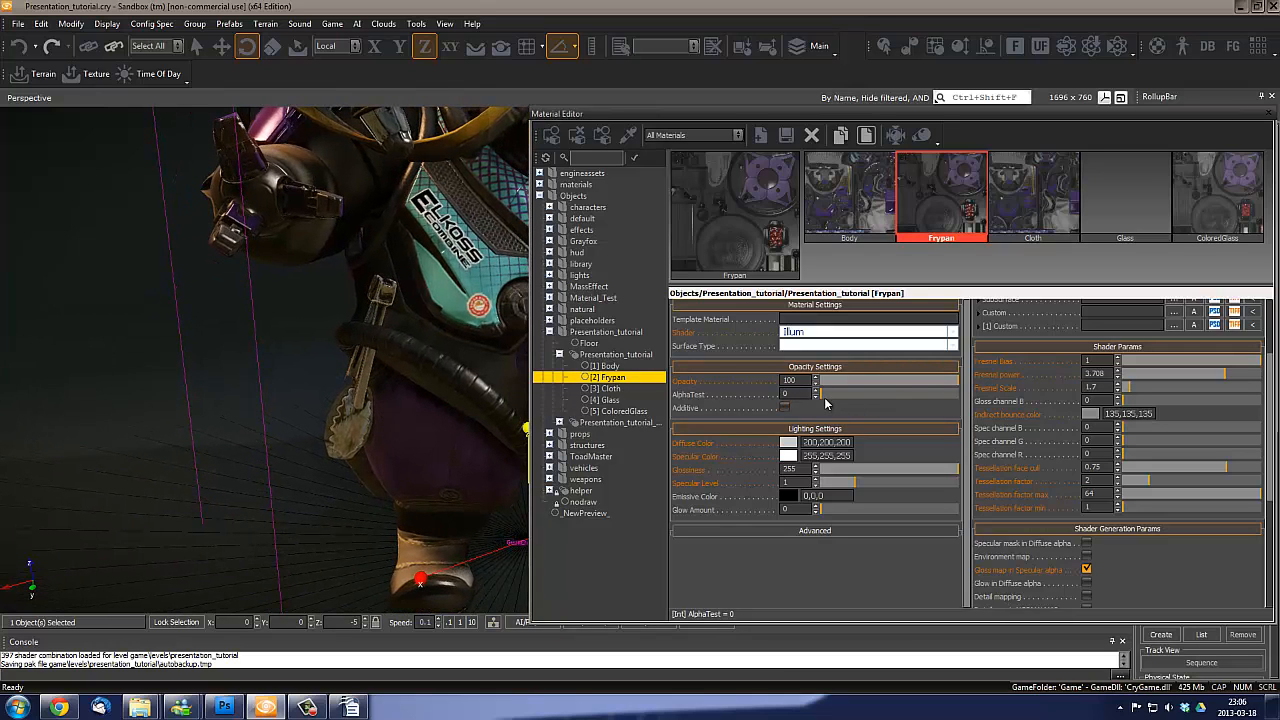
drag(833, 399, 884, 402)
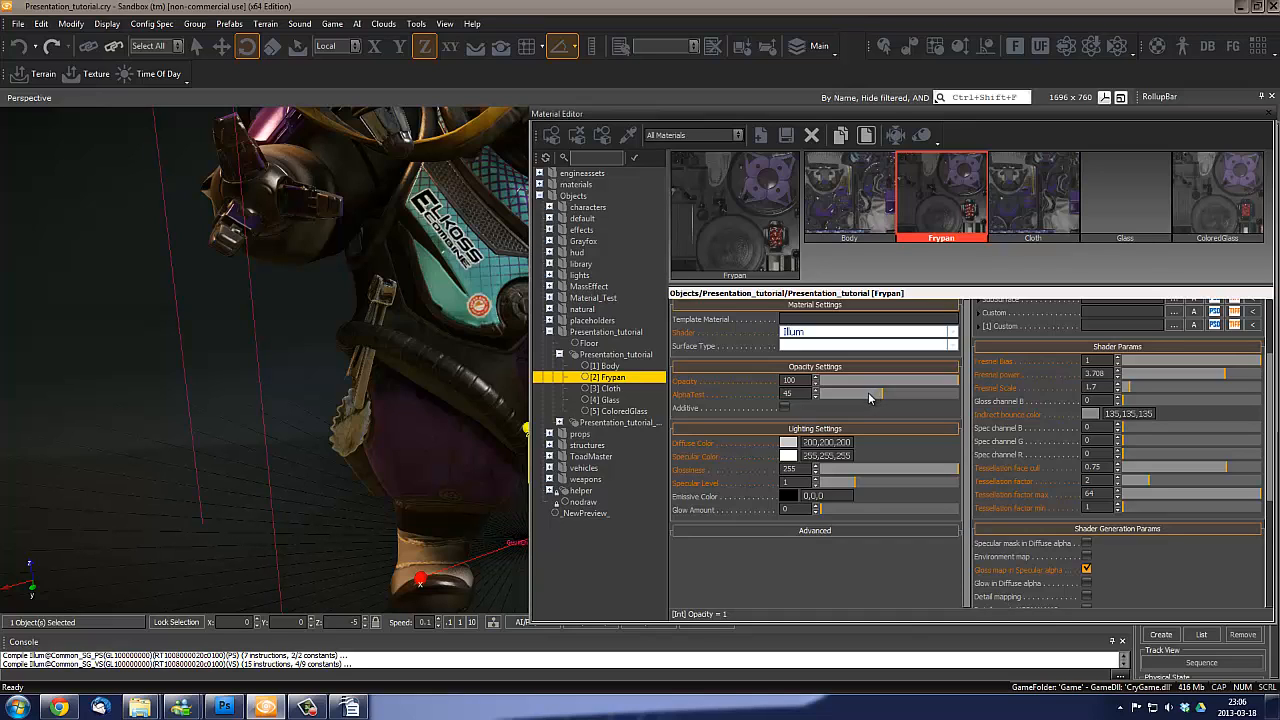
drag(869, 397, 800, 400)
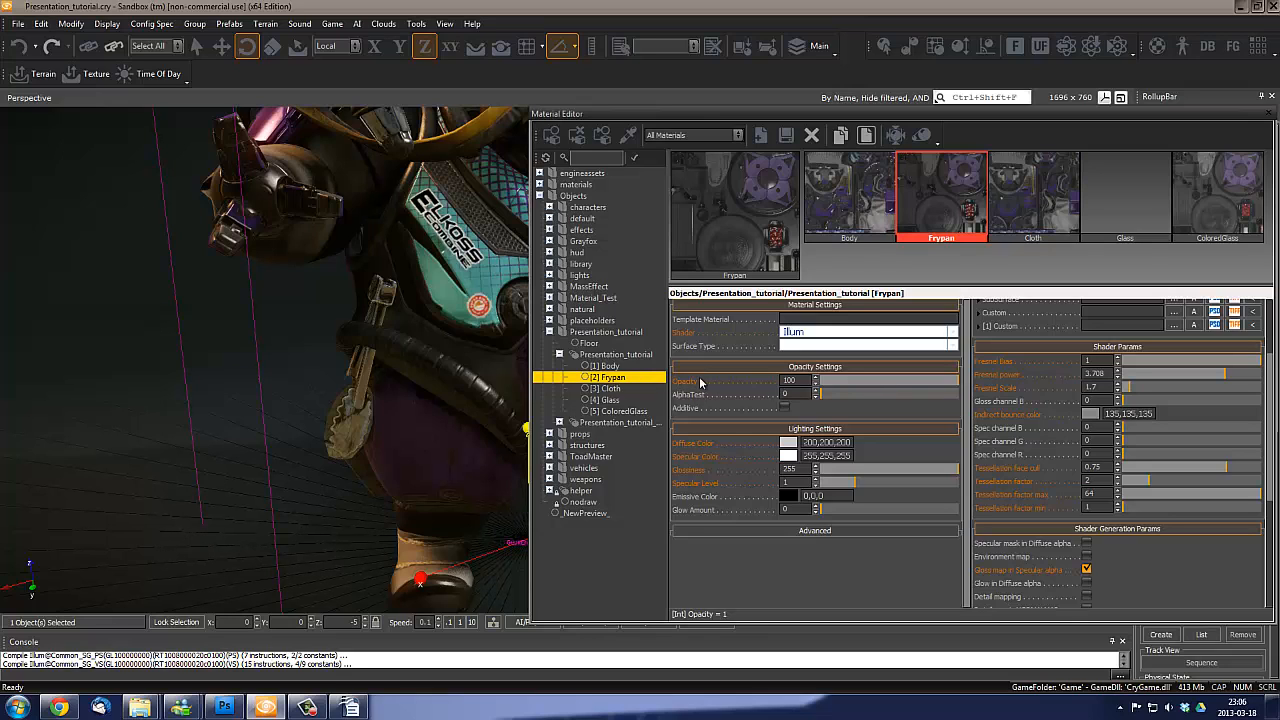
Compare lowered Opacity values such as 73 and 58 with an AlphaTest of 32 on Frypan, restoring Opacity to 100 and AlphaTest to 0
drag(958, 387, 921, 387)
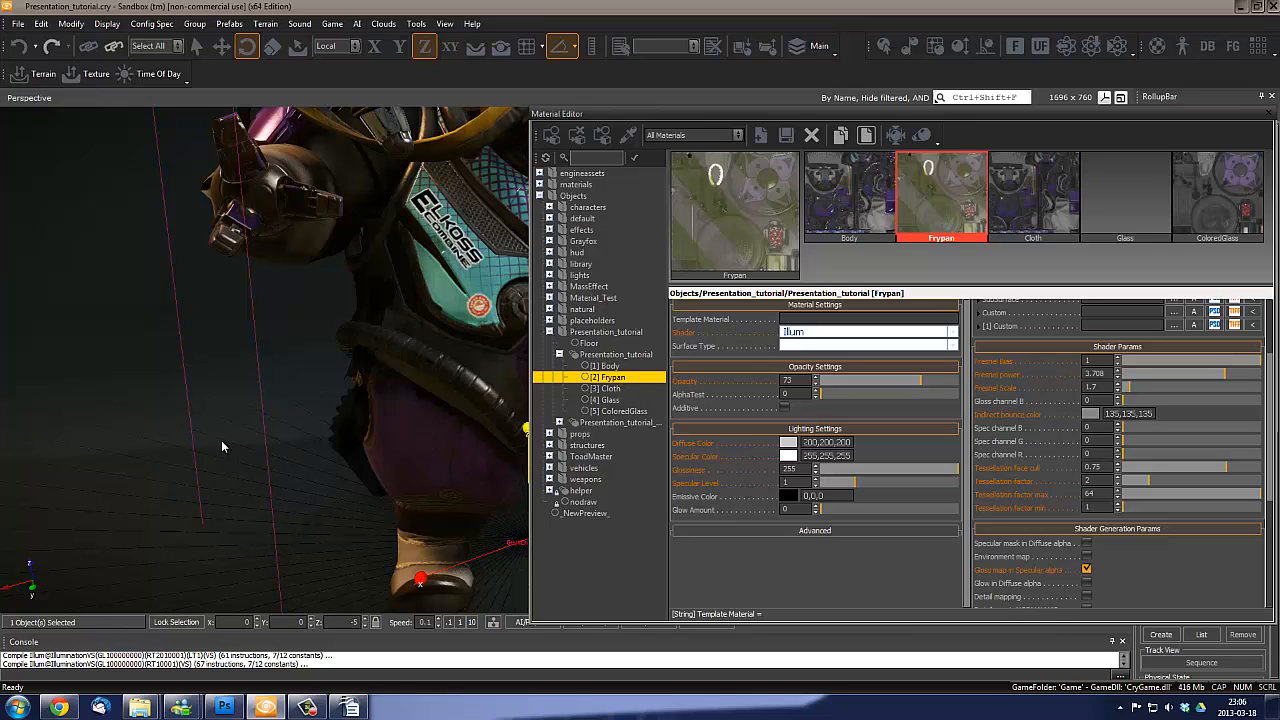
click(925, 381)
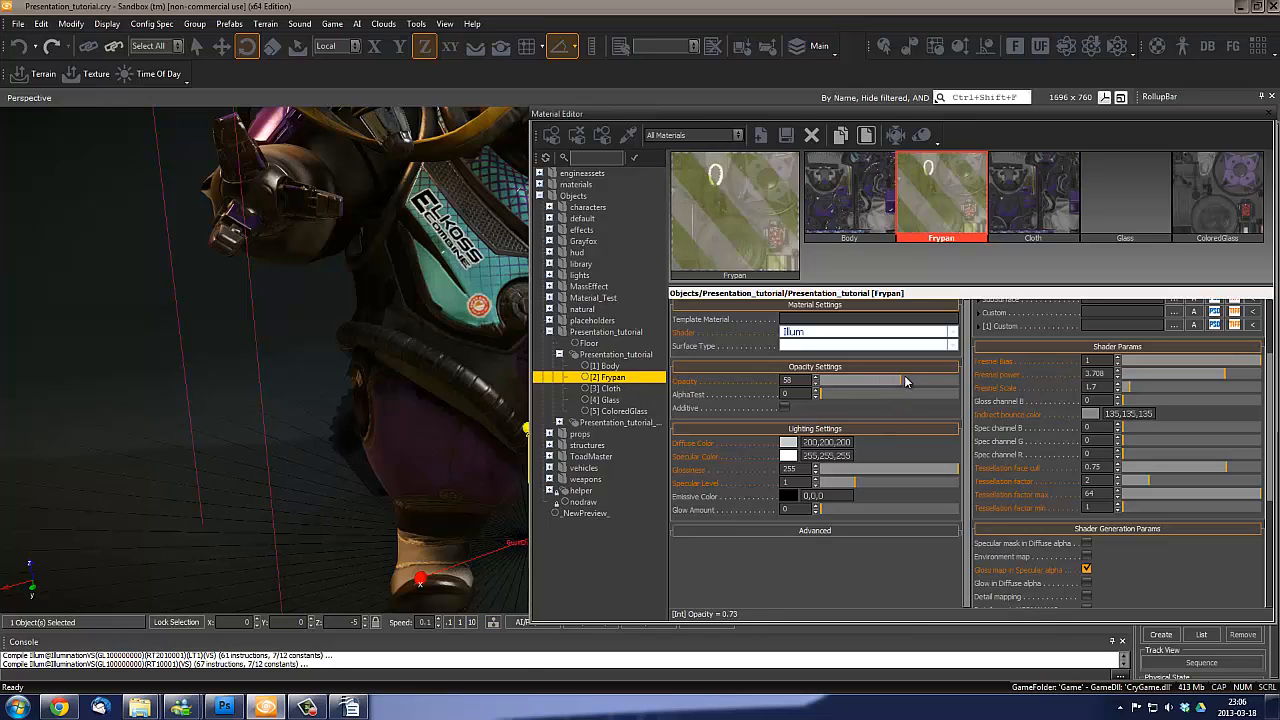
drag(925, 377, 891, 381)
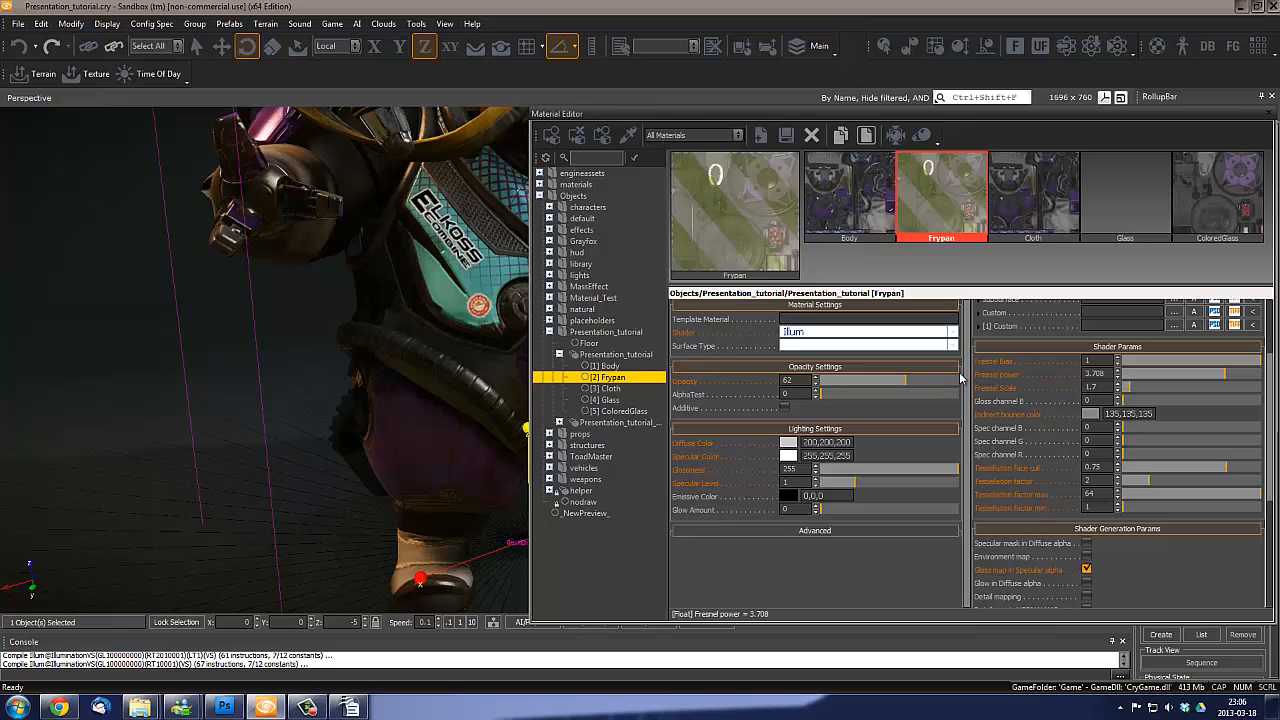
drag(937, 379, 971, 386)
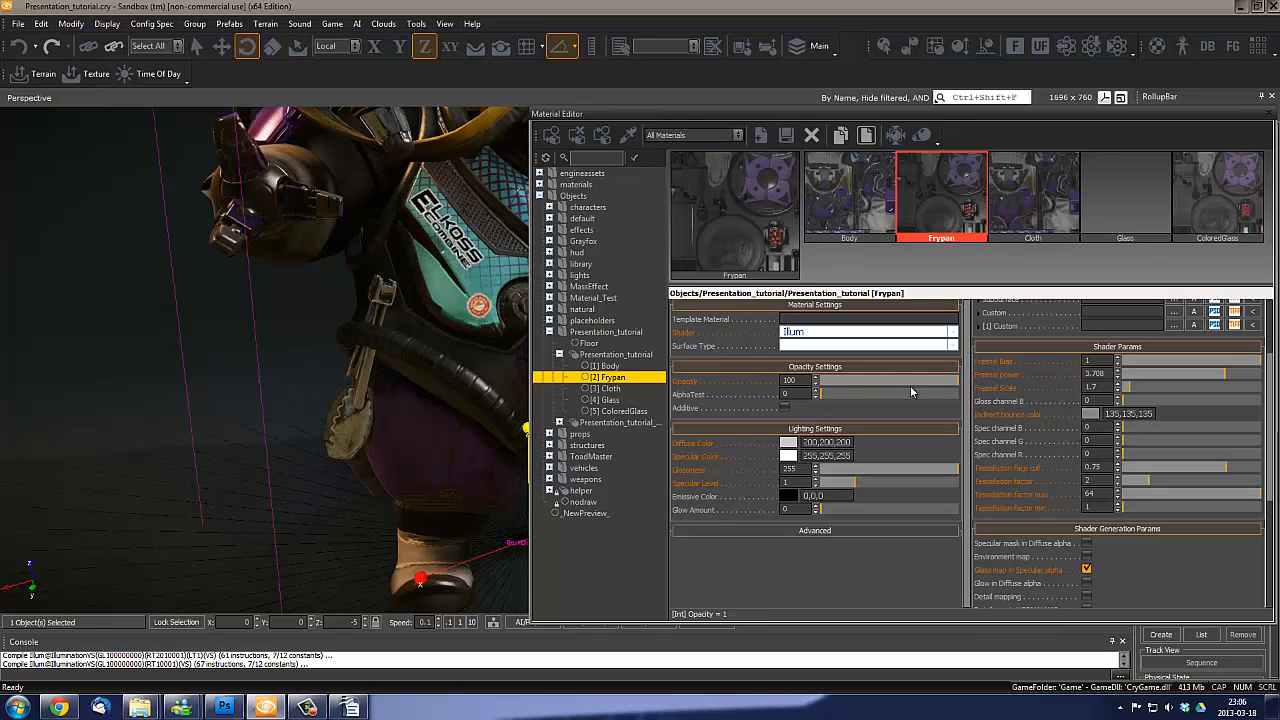
click(849, 395)
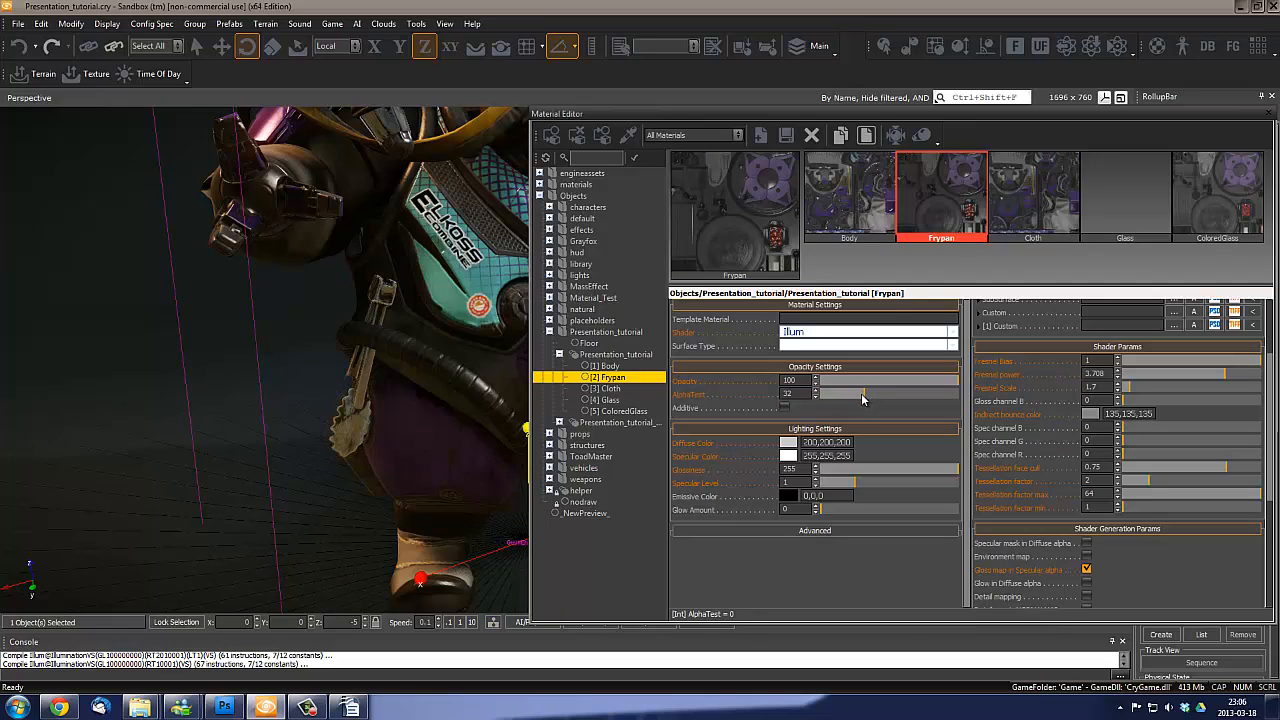
drag(873, 394, 755, 399)
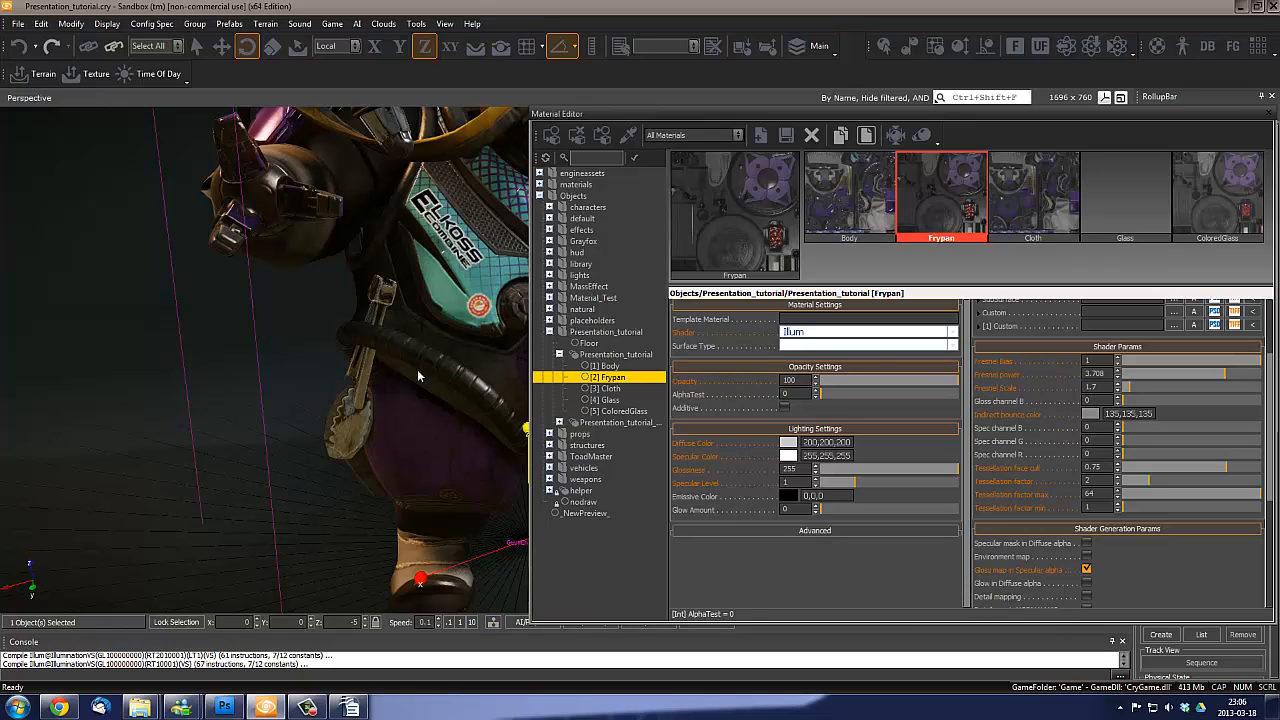
click(850, 334)
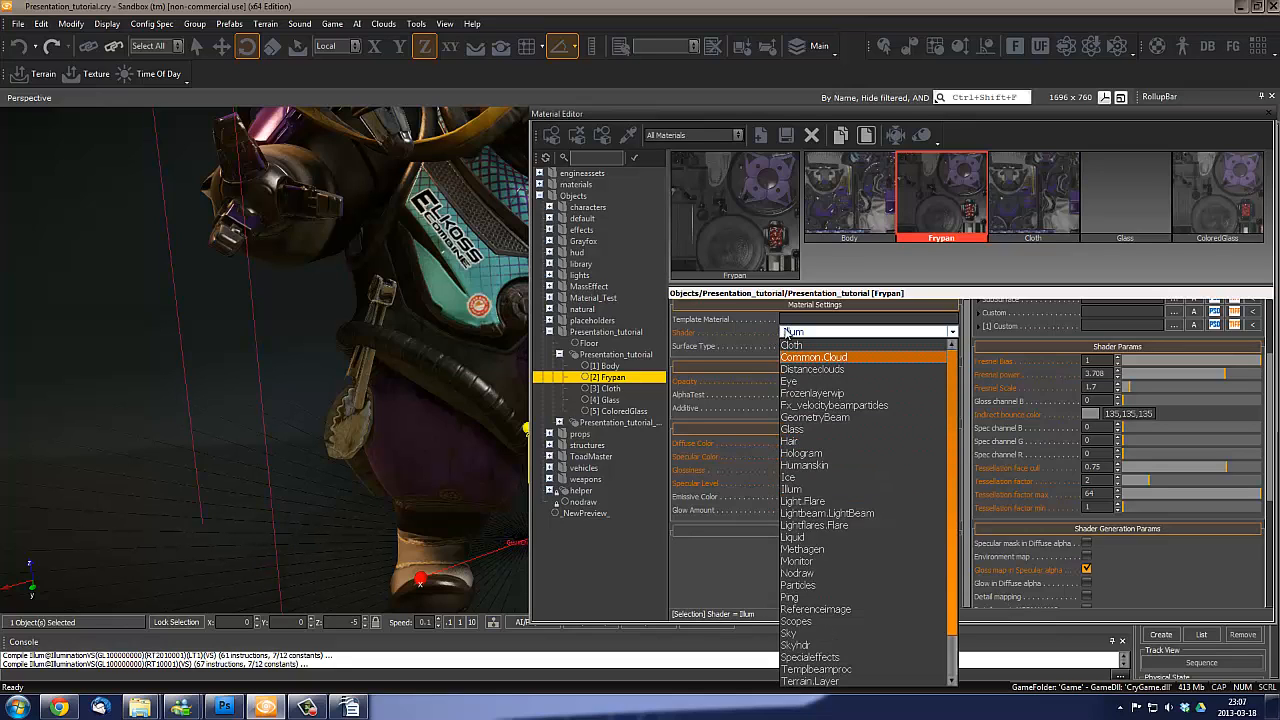
click(796, 334)
click(800, 332)
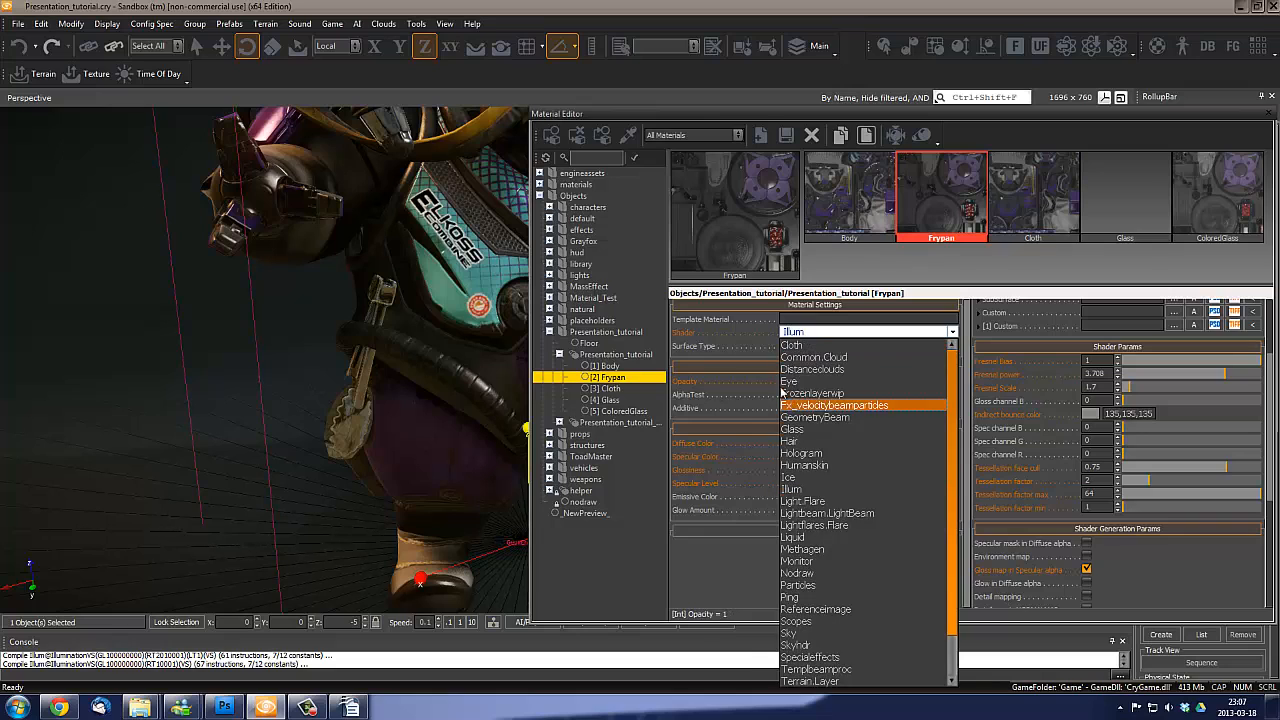
click(695, 404)
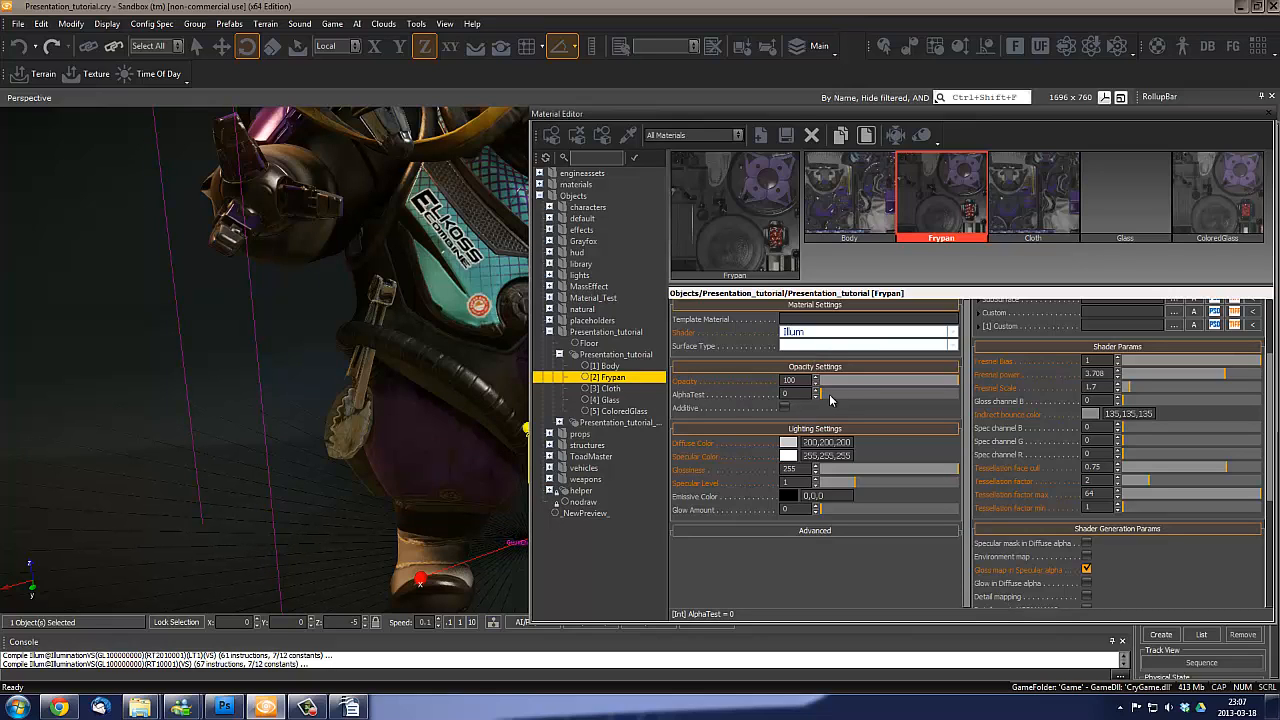
Raise the AlphaTest value of the Frypan material to 44
drag(830, 395, 874, 394)
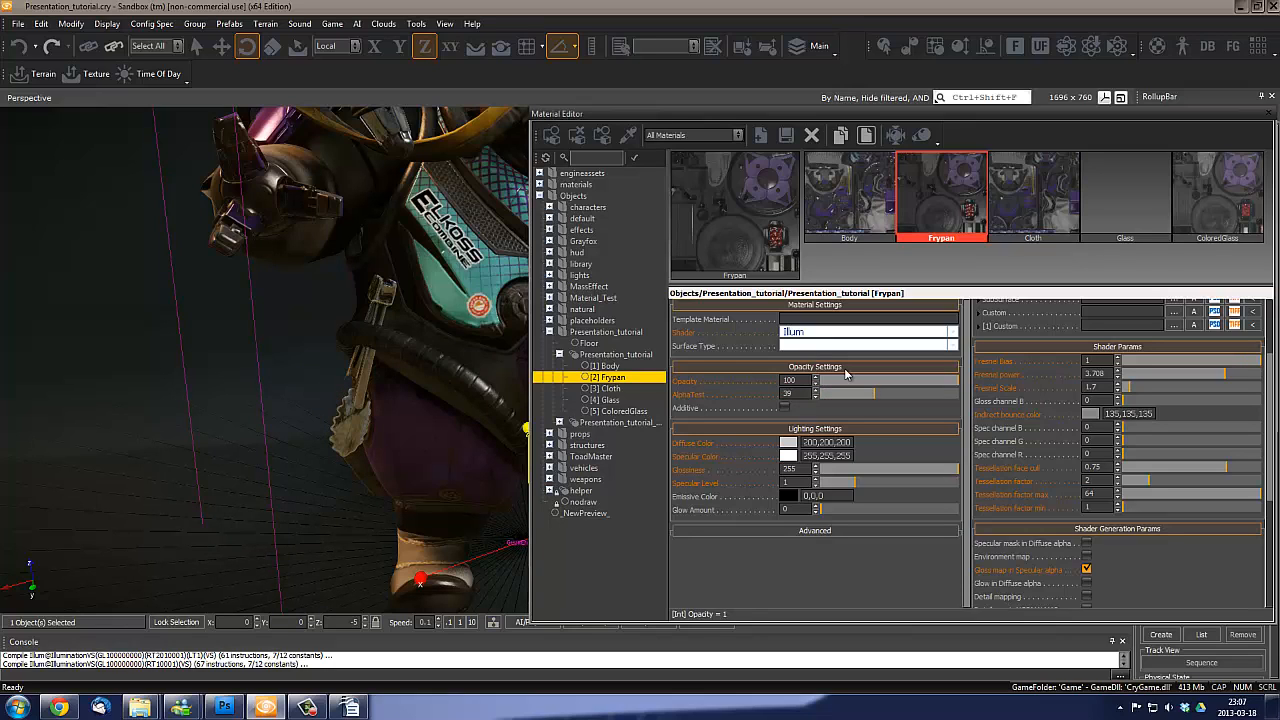
click(769, 322)
drag(863, 398, 880, 400)
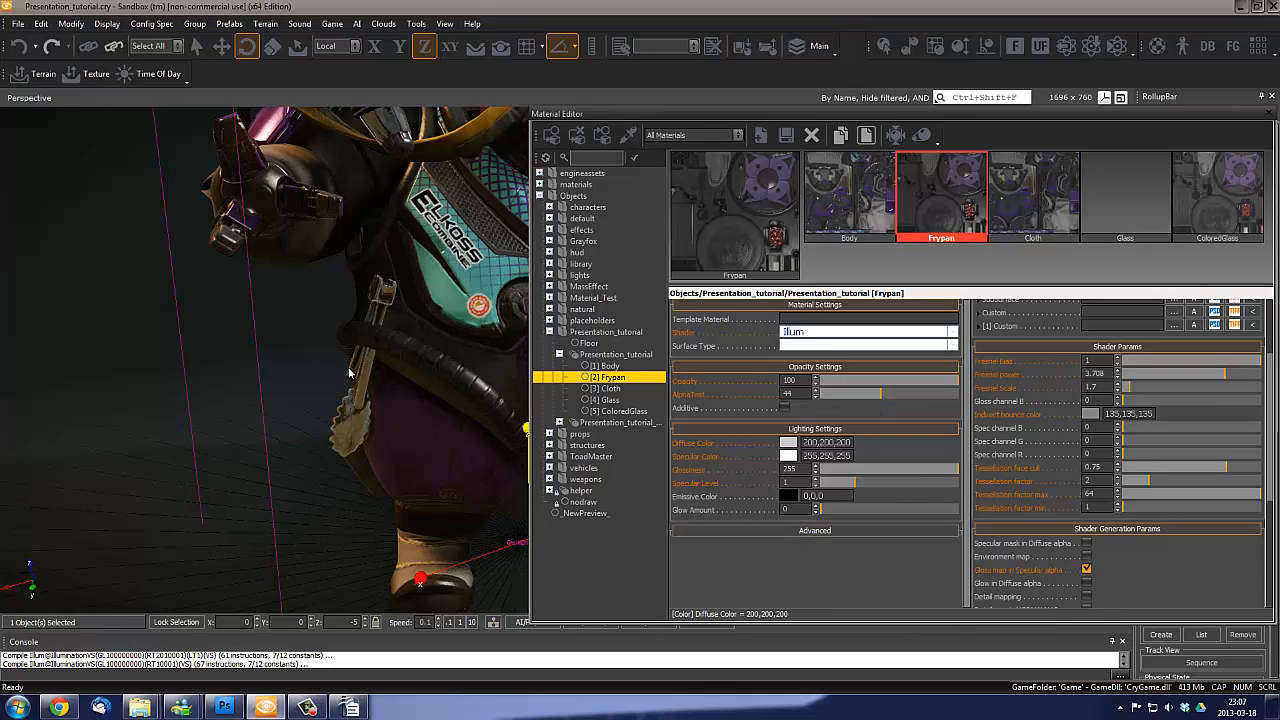
Turn on the 2 Sided option in the Frypan material's advanced settings and check the hanging belt piece
click(805, 530)
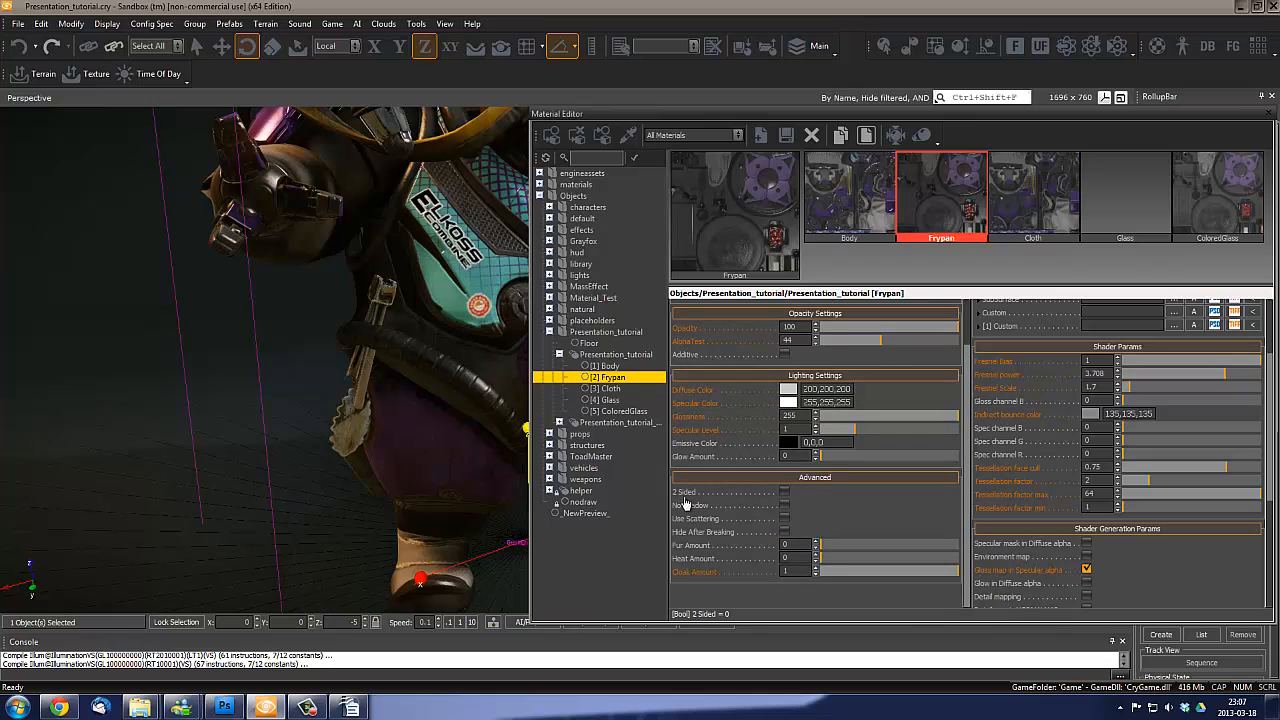
click(784, 492)
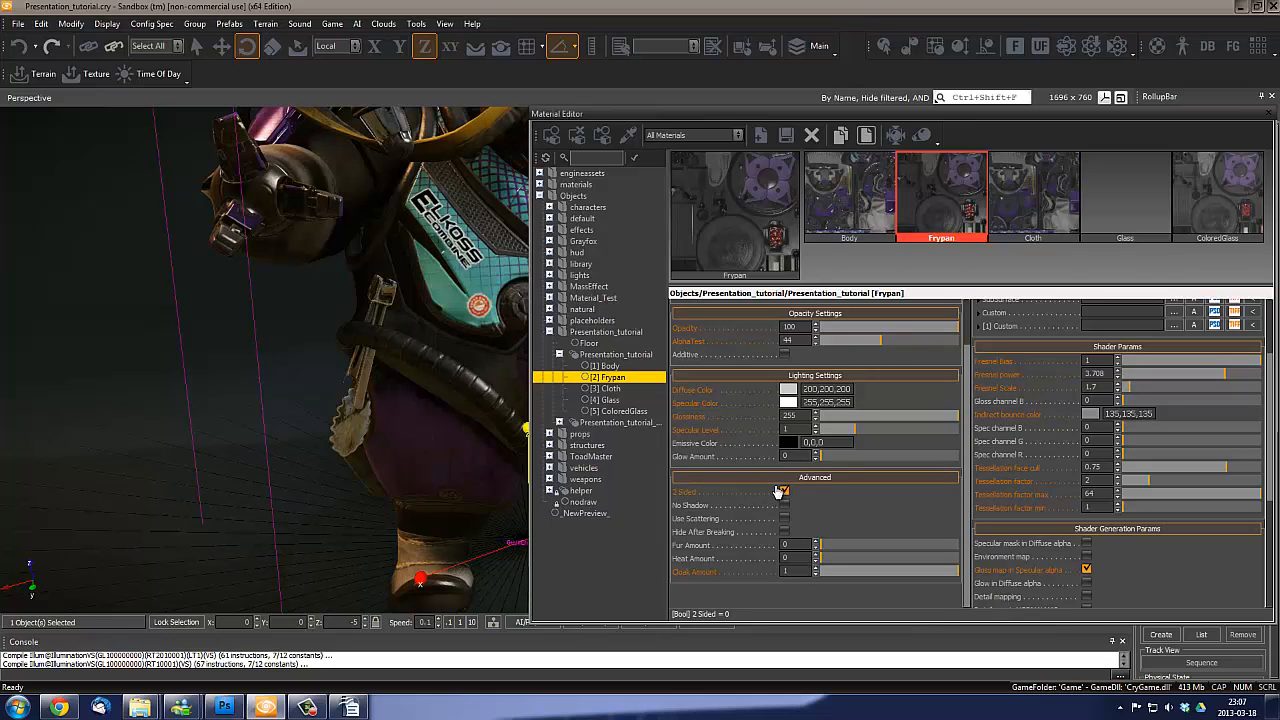
right_drag(405, 411, 400, 423)
click(784, 493)
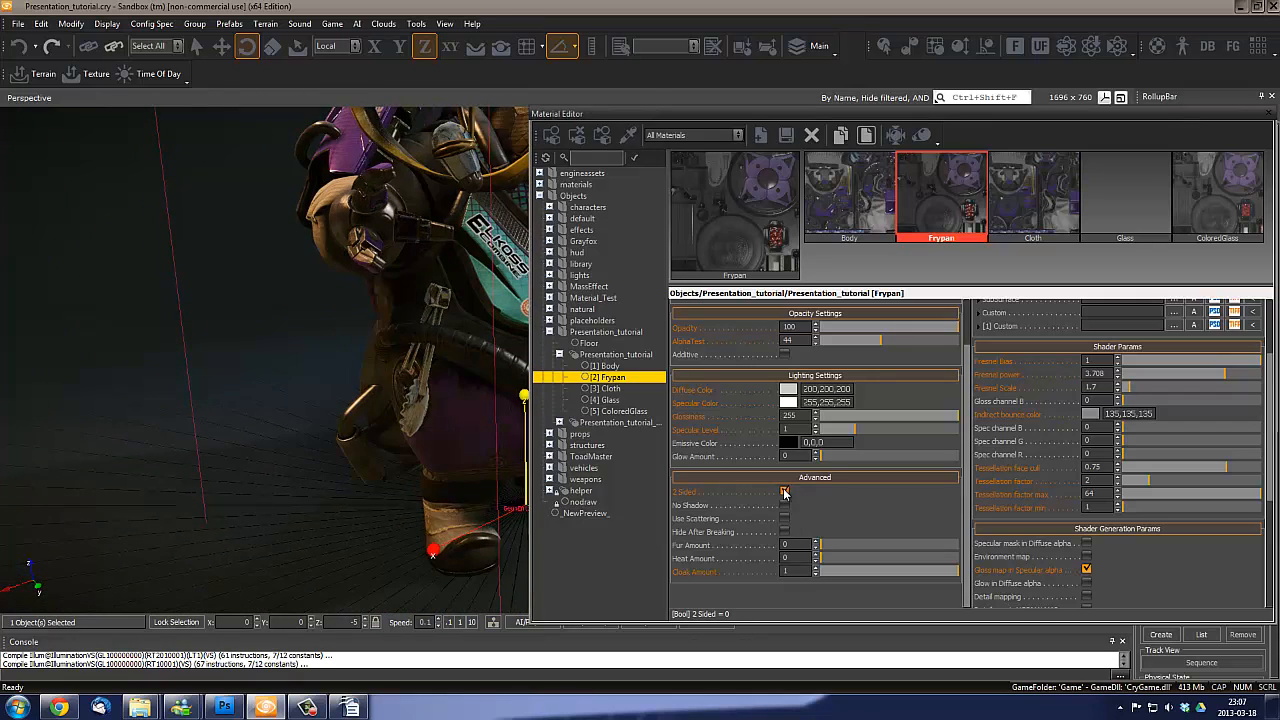
Reset the Frypan material's AlphaTest to 0 and turn its 2 Sided option off
drag(876, 344, 822, 343)
right_drag(370, 425, 372, 423)
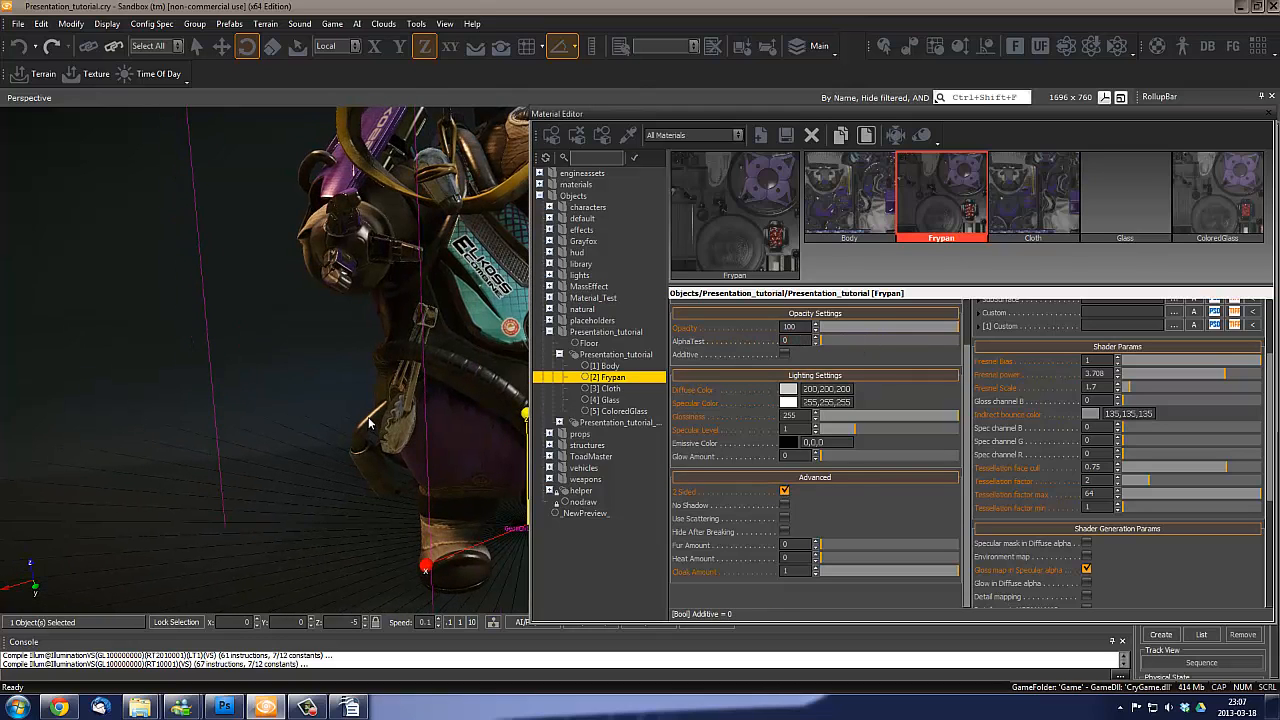
click(785, 492)
right_drag(372, 404, 372, 404)
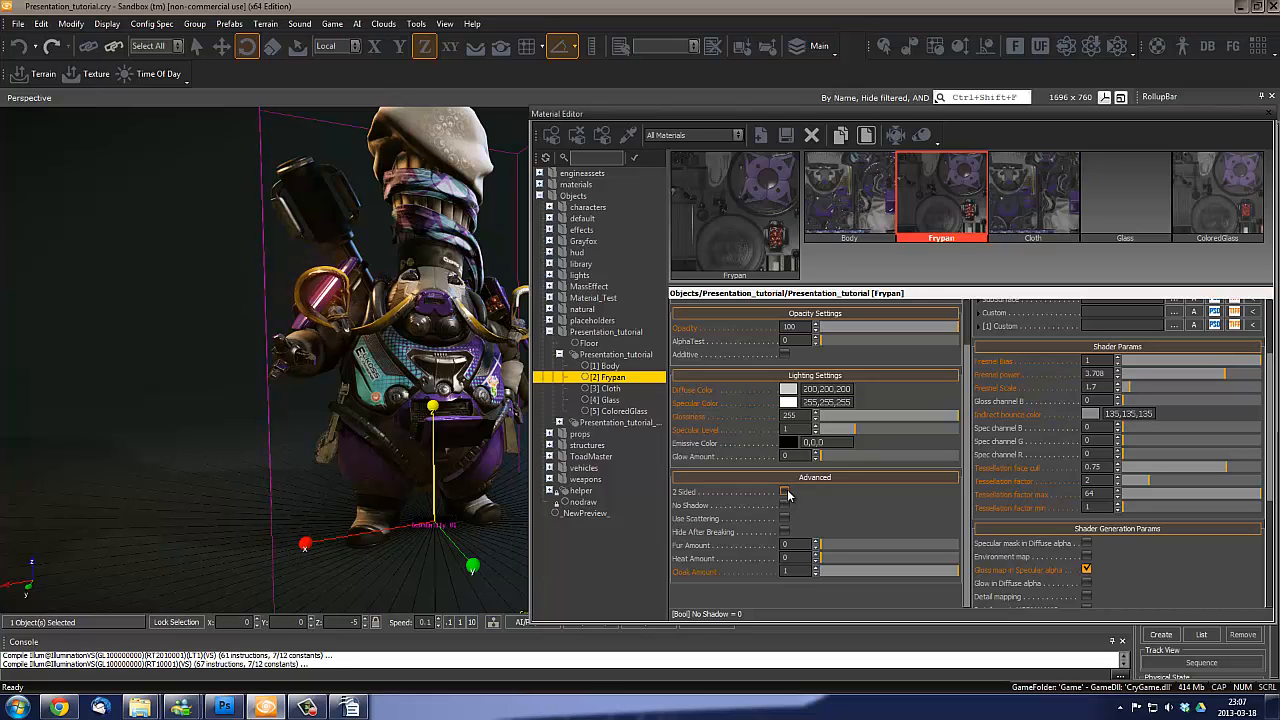
click(785, 492)
right_drag(354, 428, 354, 428)
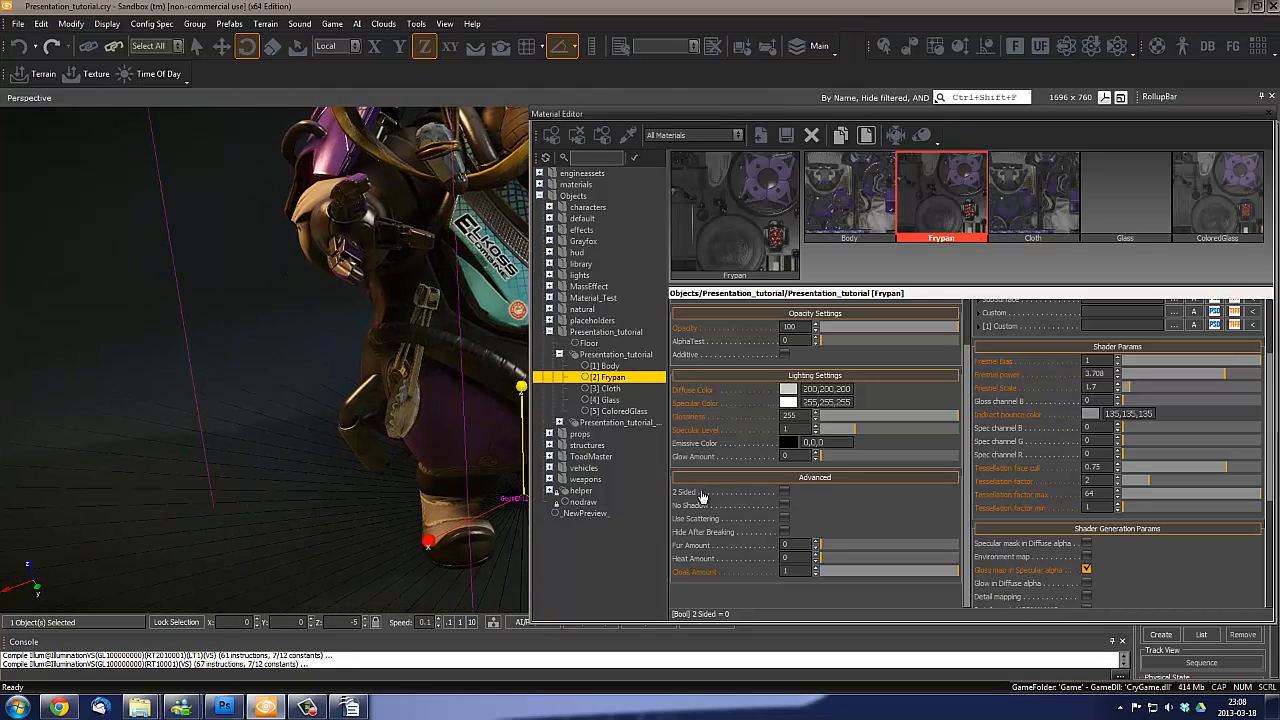
Toggle the Frypan material's 2 Sided option to compare the hanging belt piece from different angles, leaving it disabled
click(784, 493)
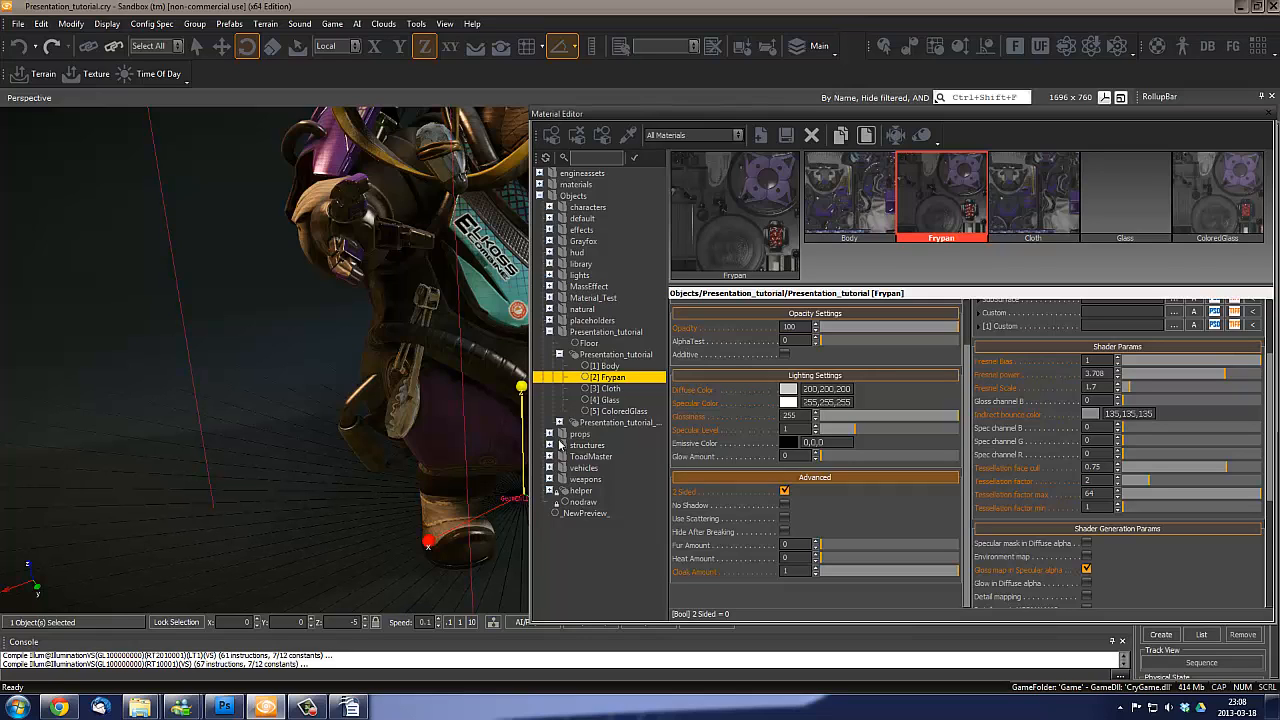
click(784, 492)
click(785, 493)
right_drag(326, 392, 324, 393)
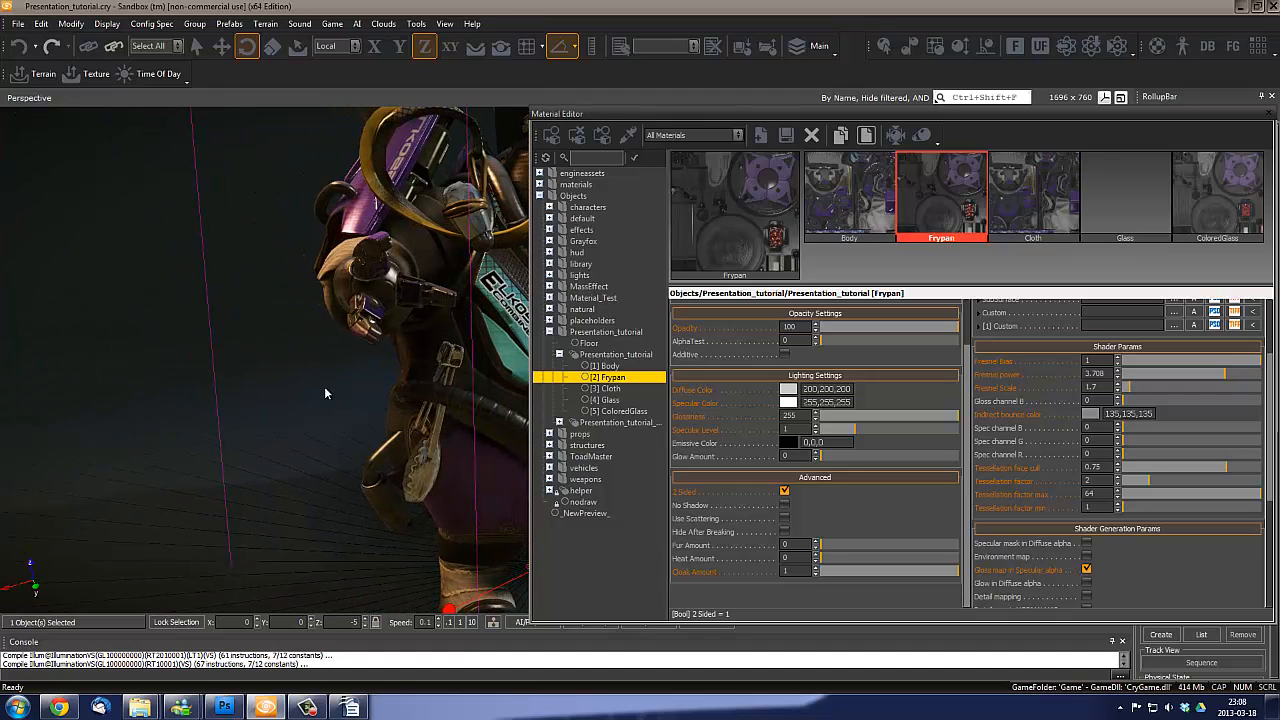
right_drag(424, 421, 423, 421)
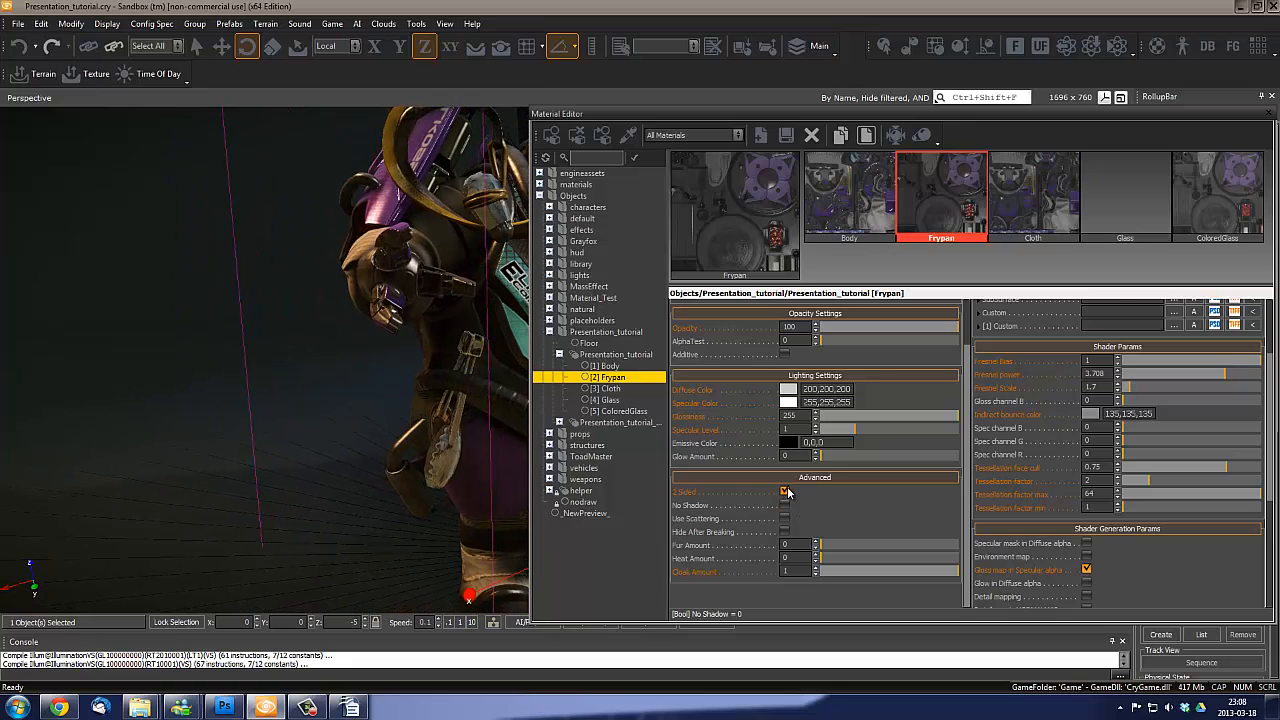
click(785, 491)
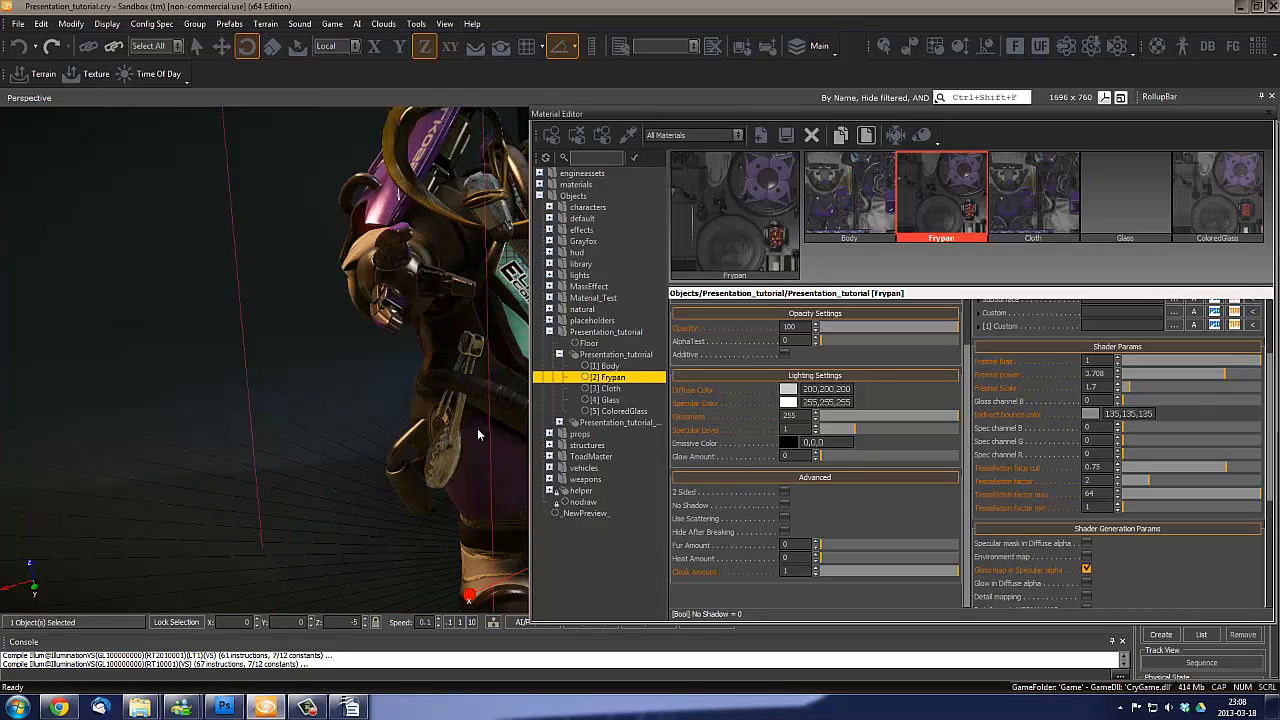
mouse_move(453, 427)
right_down()
mouse_move(432, 424)
mouse_move(440, 440)
right_up()
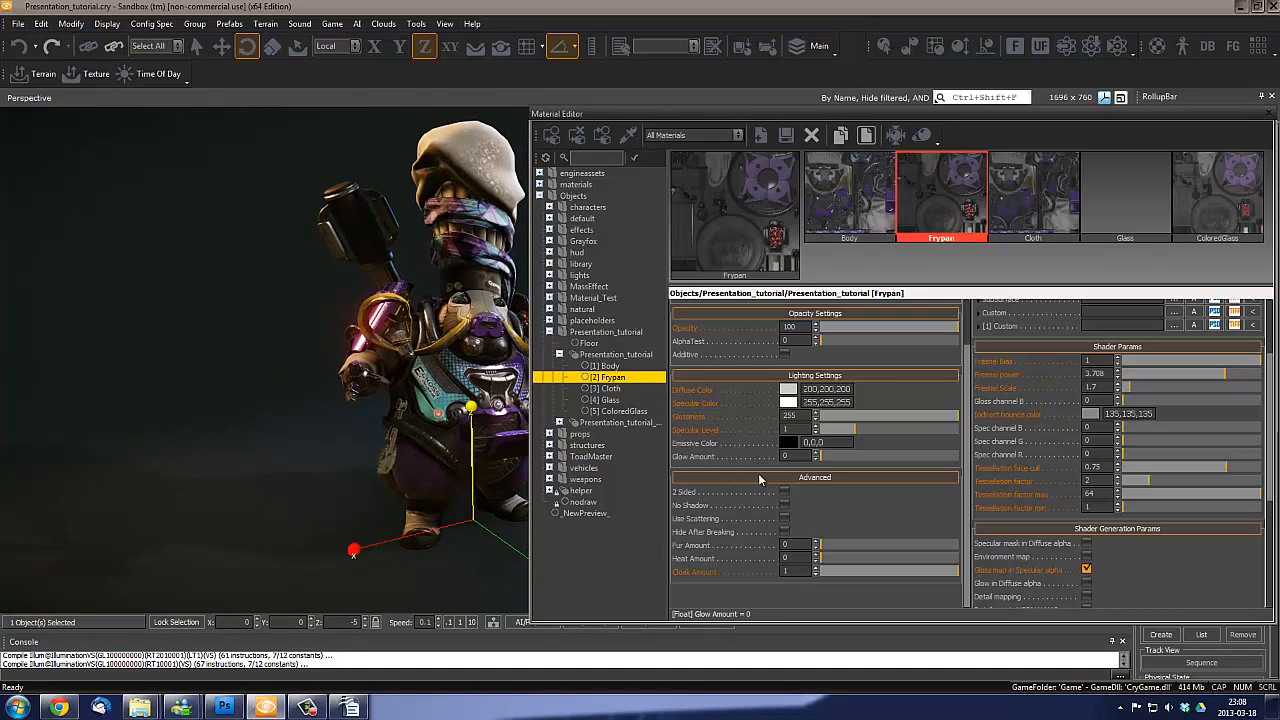
Close the Material Editor so the whole viewport is free
right_drag(396, 388, 393, 376)
drag(994, 115, 929, 147)
click(1205, 141)
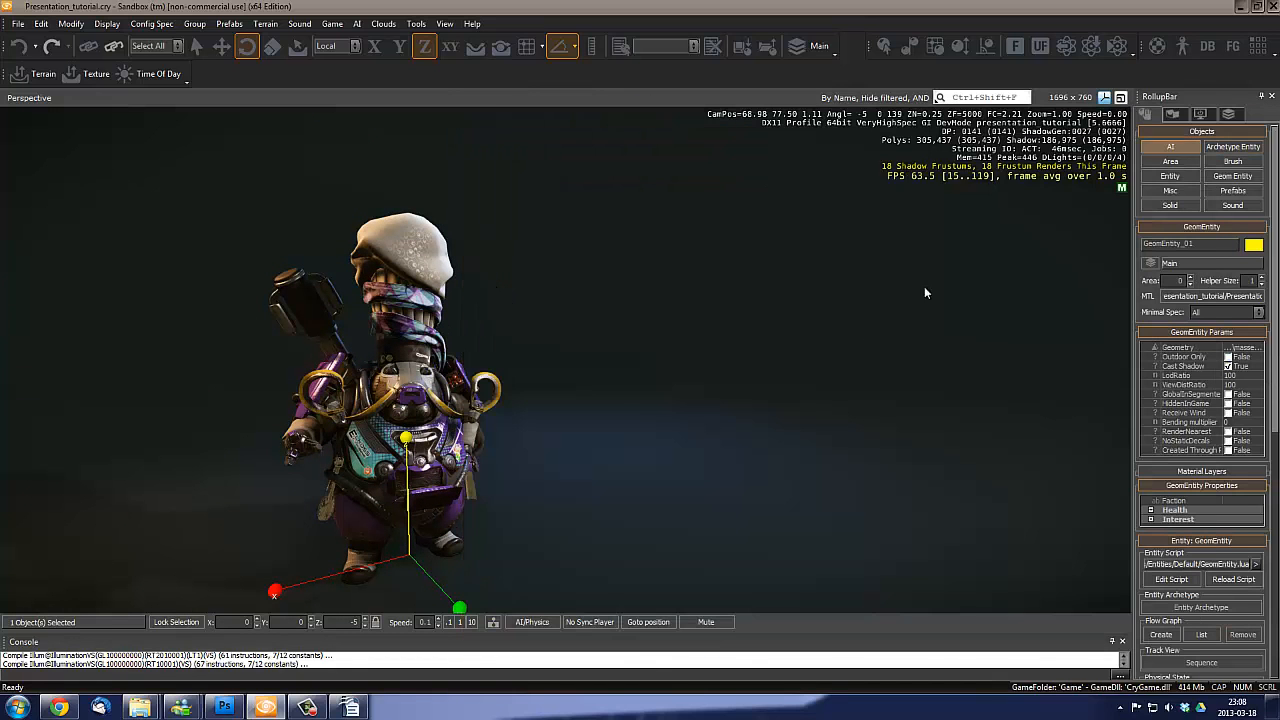
right_drag(704, 395, 700, 398)
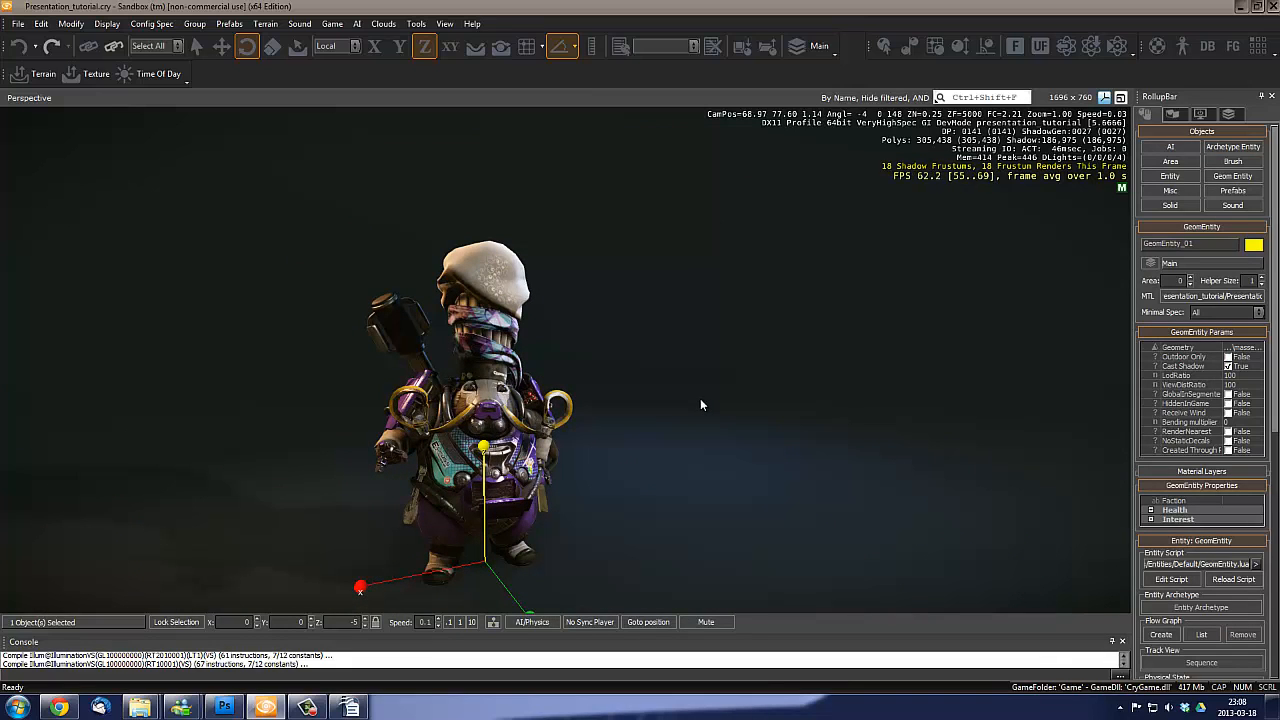
right_drag(700, 398, 590, 340)
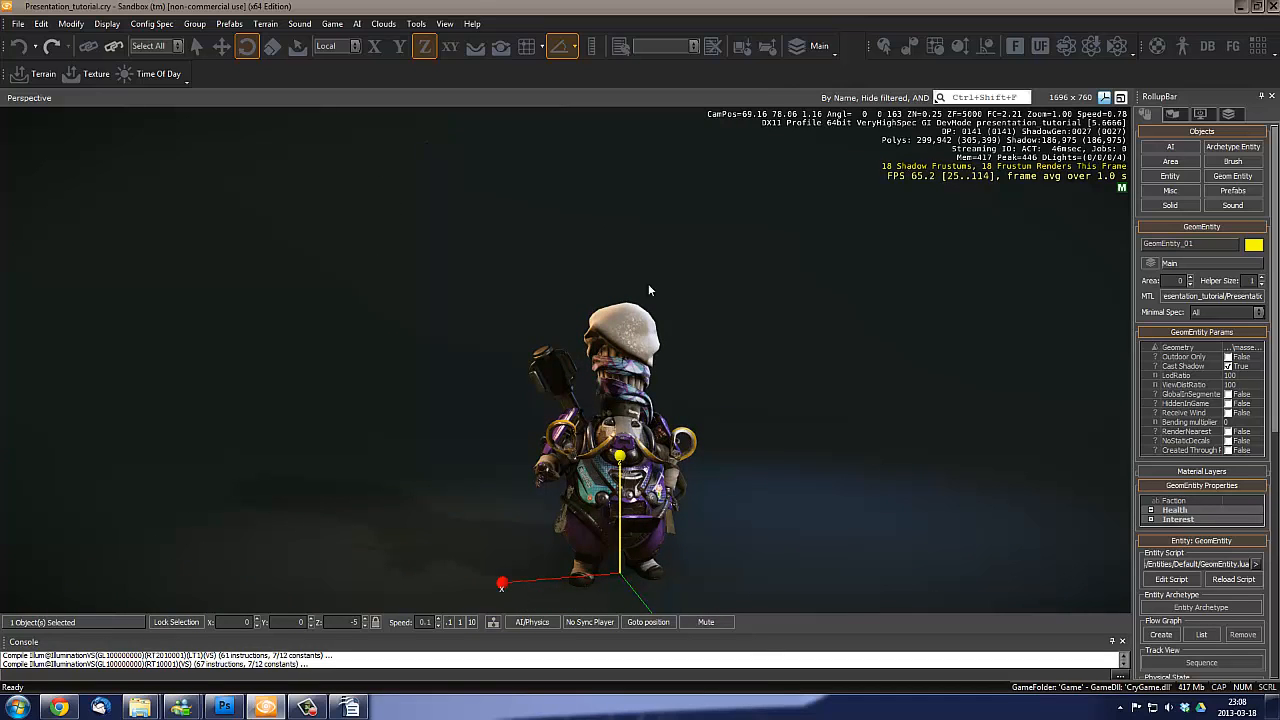
right_drag(648, 290, 380, 238)
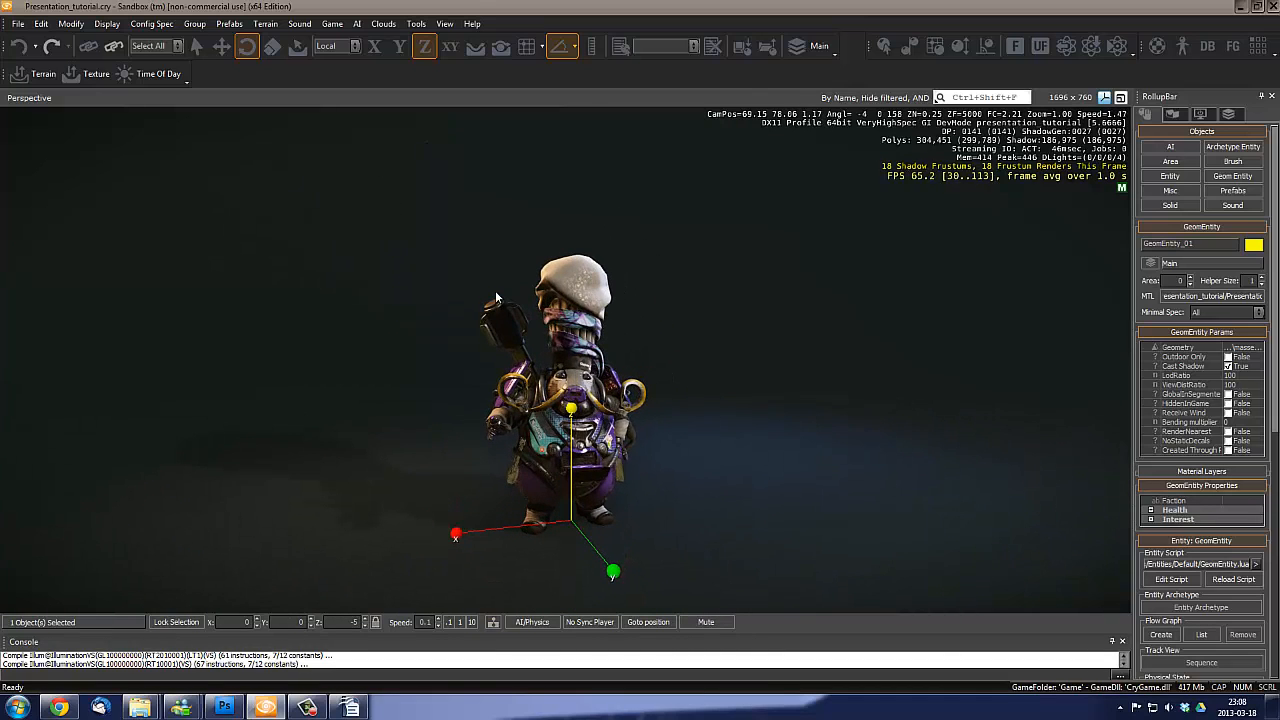
scroll(634, 326, up, 3)
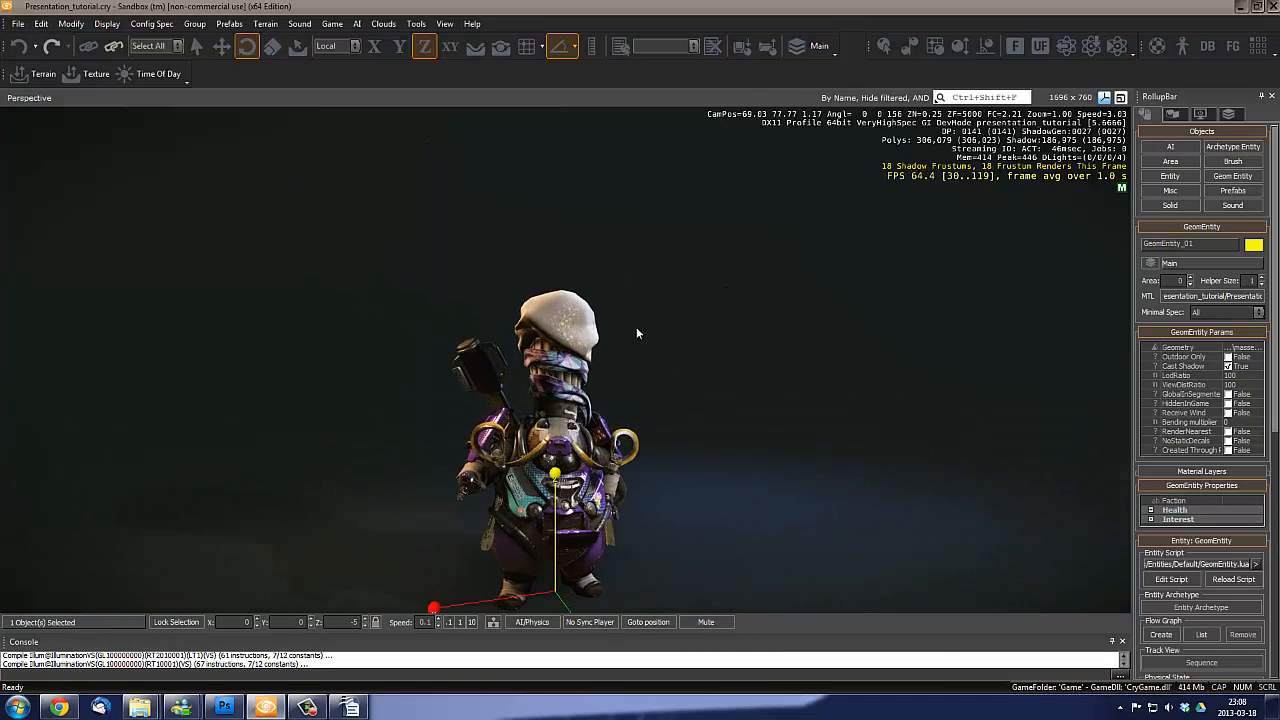
right_drag(455, 360, 614, 371)
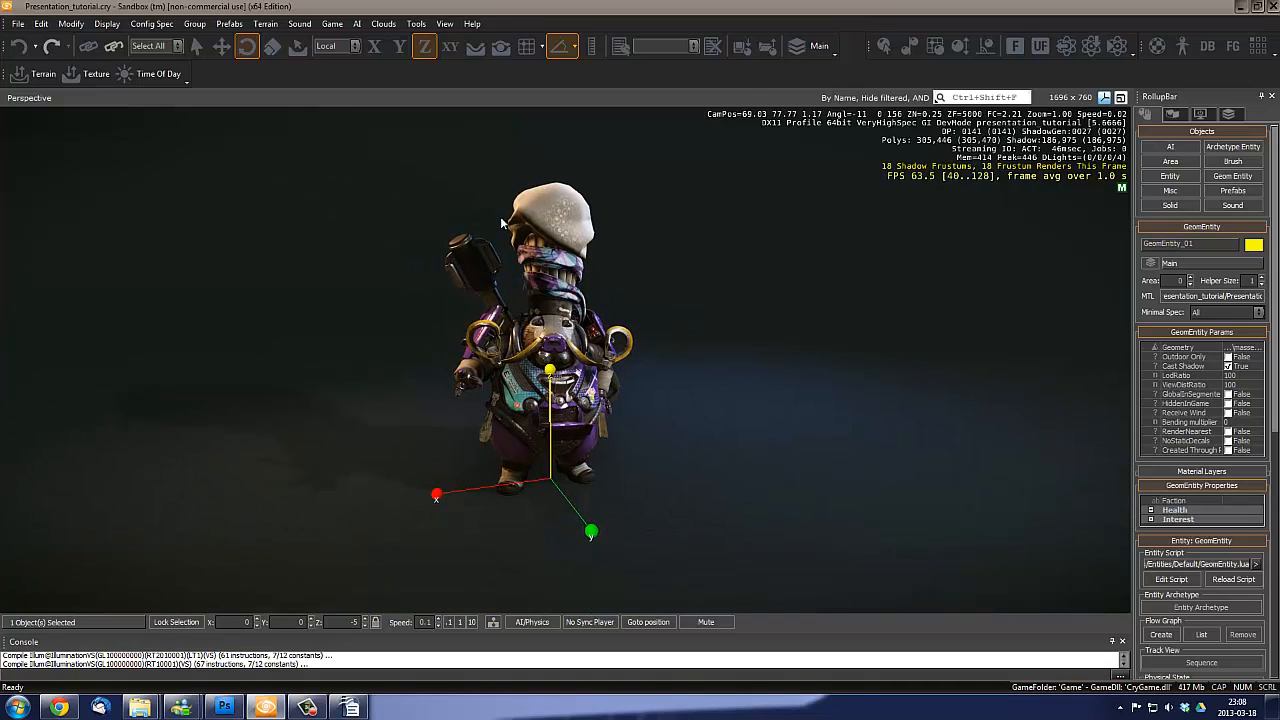
right_drag(581, 337, 576, 305)
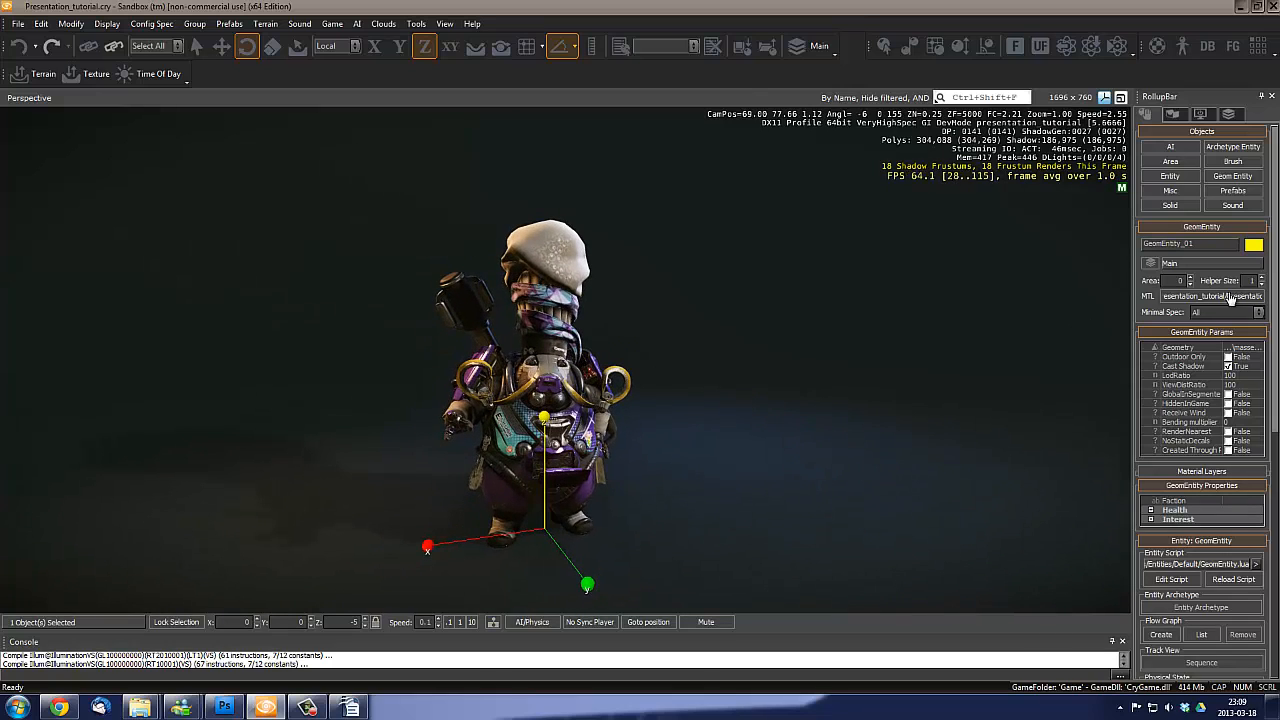
List the available entities and expand the Render category
click(1181, 180)
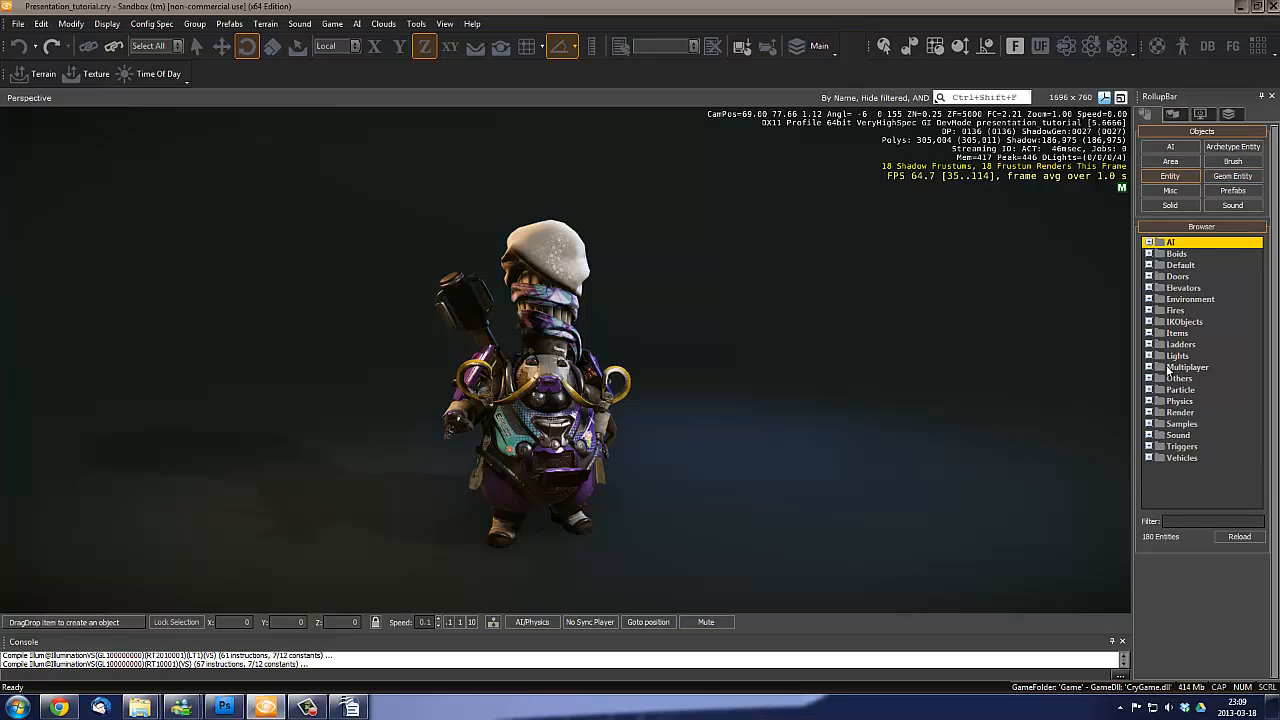
click(1148, 413)
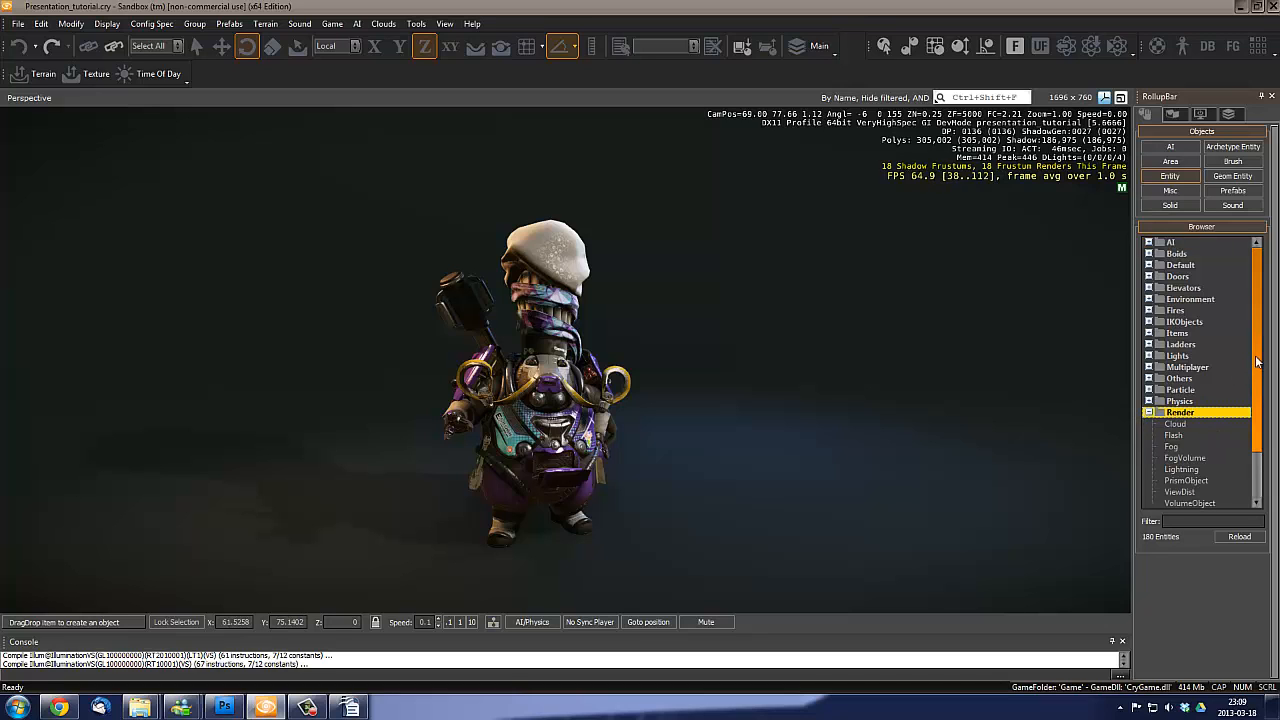
scroll(1222, 412, down, 1)
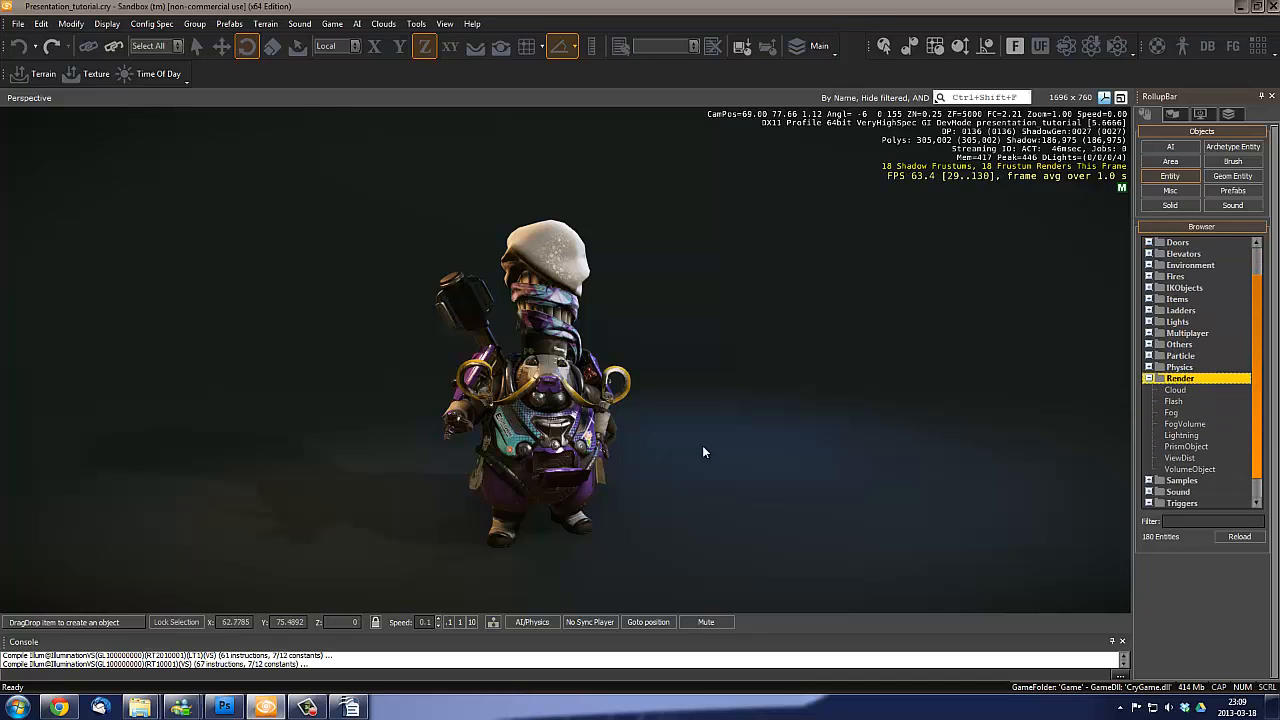
Enable following terrain and snapping to objects for object placement
right_drag(702, 445, 694, 434)
key(s)
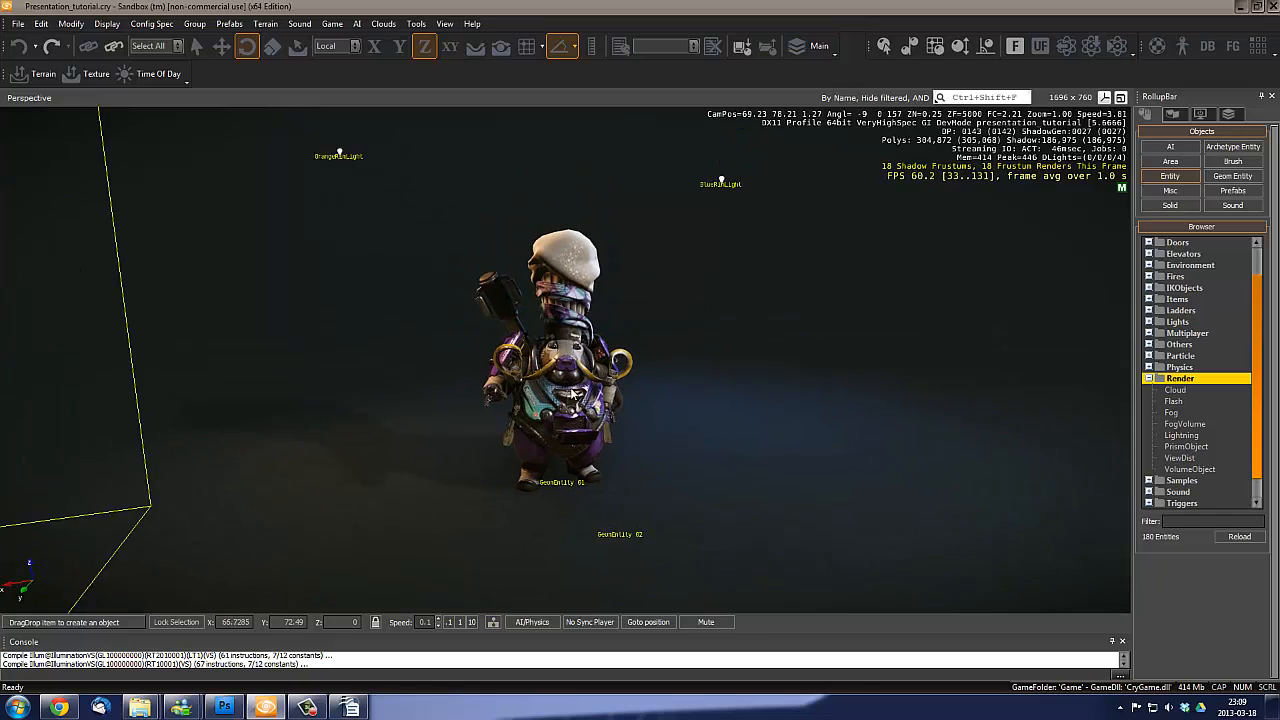
right_drag(566, 352, 584, 326)
key(s)
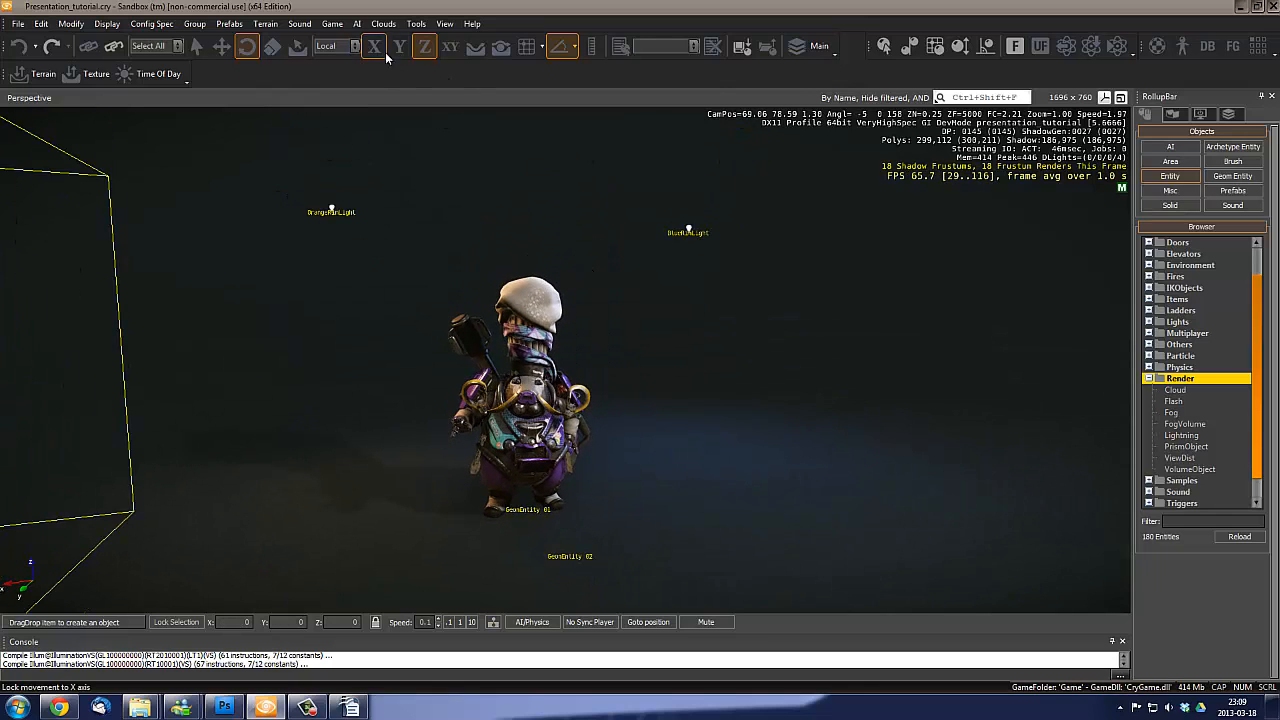
click(500, 50)
Place a FogVolume entity on the floor beside the character
key(s)
right_drag(620, 346, 649, 310)
key(a)
key(w)
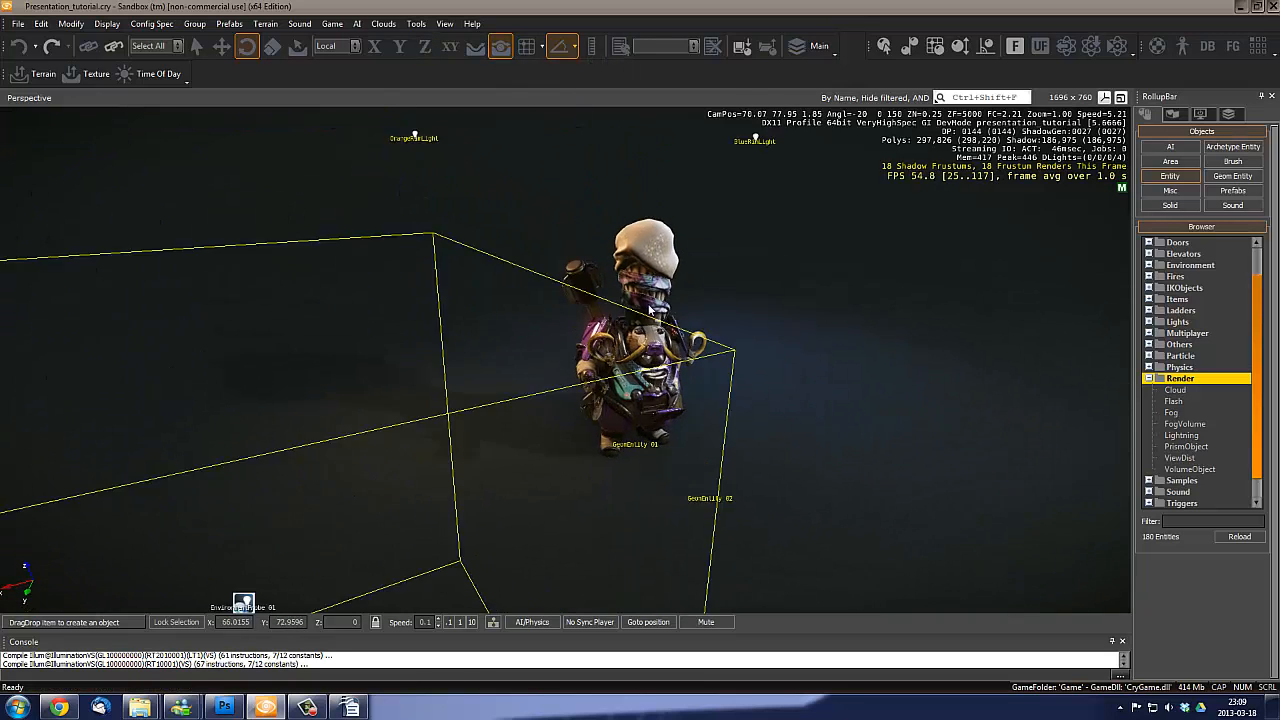
middle_drag(649, 310, 677, 291)
right_drag(677, 291, 610, 258)
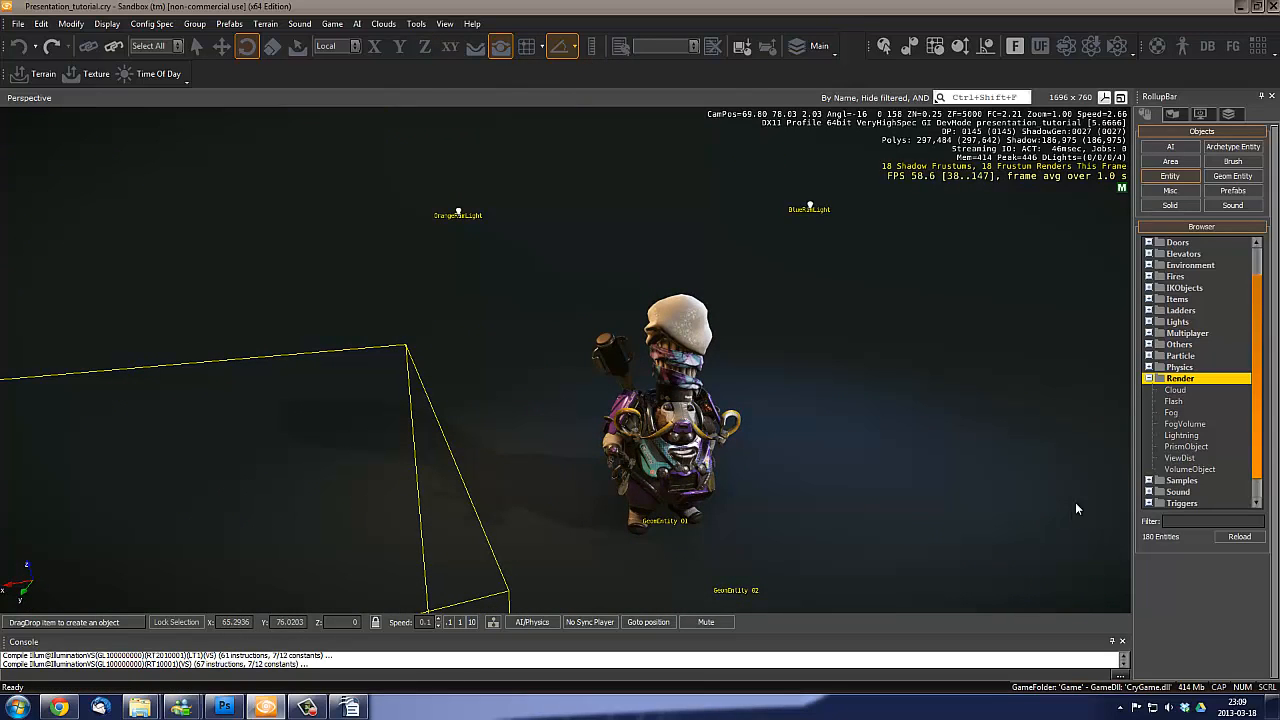
click(1185, 425)
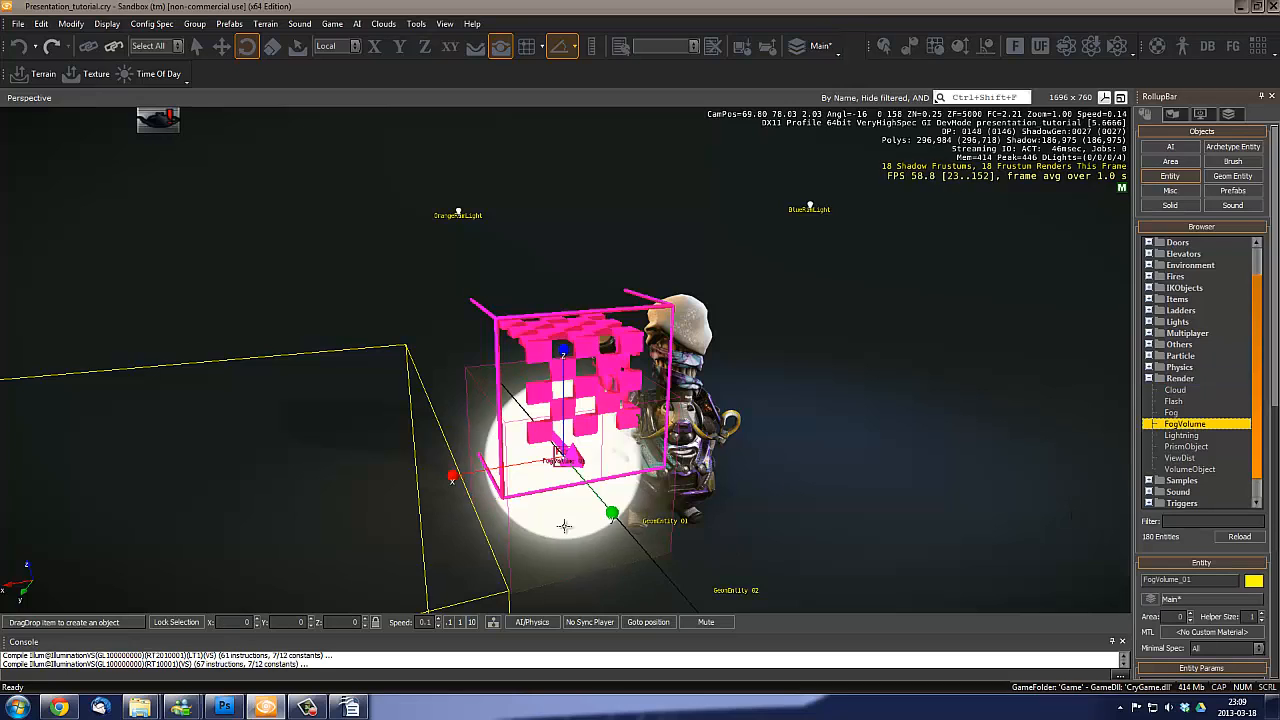
click(464, 462)
Align the fog volume to the OrangeRimLight with the Align Selection tool
right_drag(546, 517, 546, 511)
key(w)
key(a)
mouse_move(511, 373)
right_down()
mouse_move(535, 366)
mouse_move(511, 373)
right_up()
key(s)
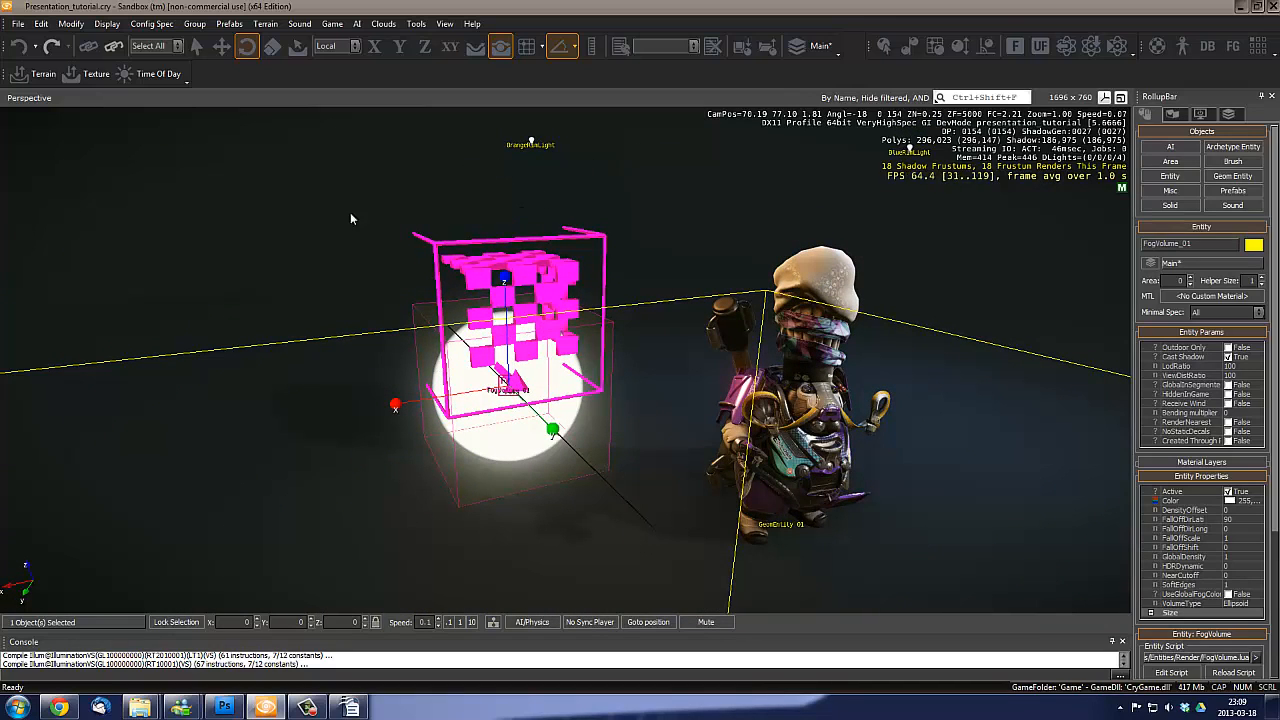
click(224, 48)
right_drag(614, 480, 615, 481)
key(w)
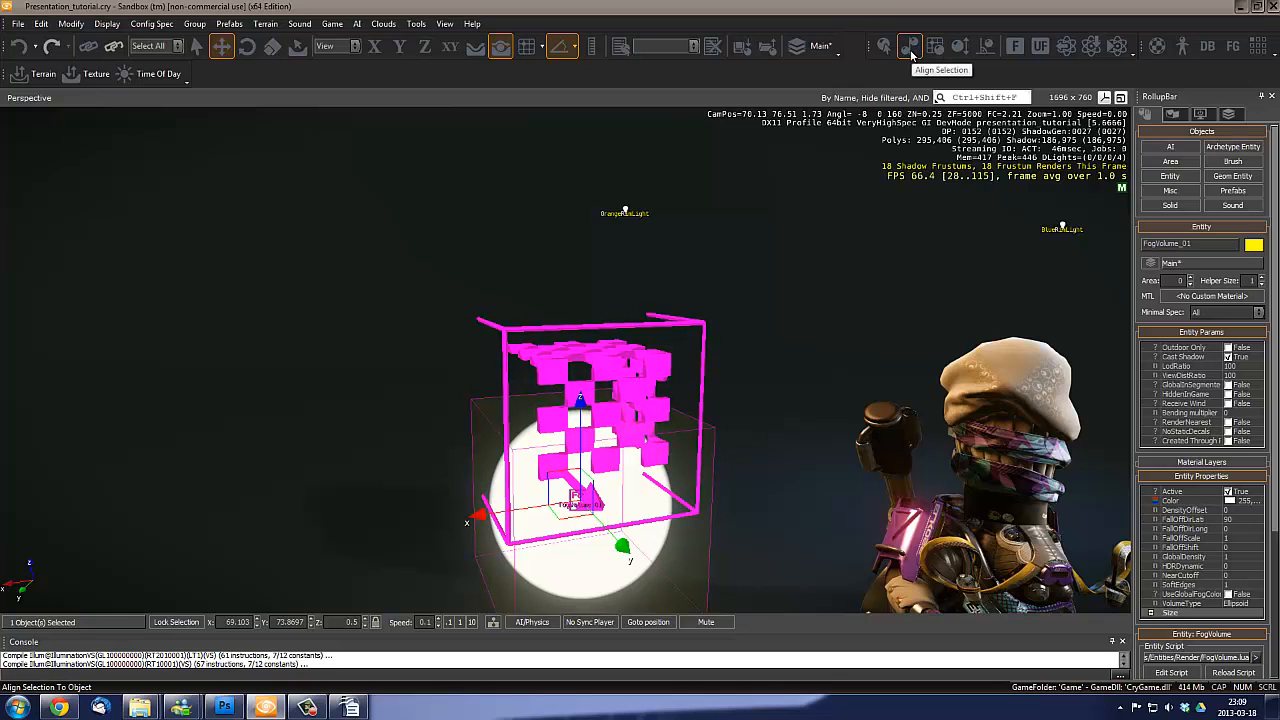
click(910, 52)
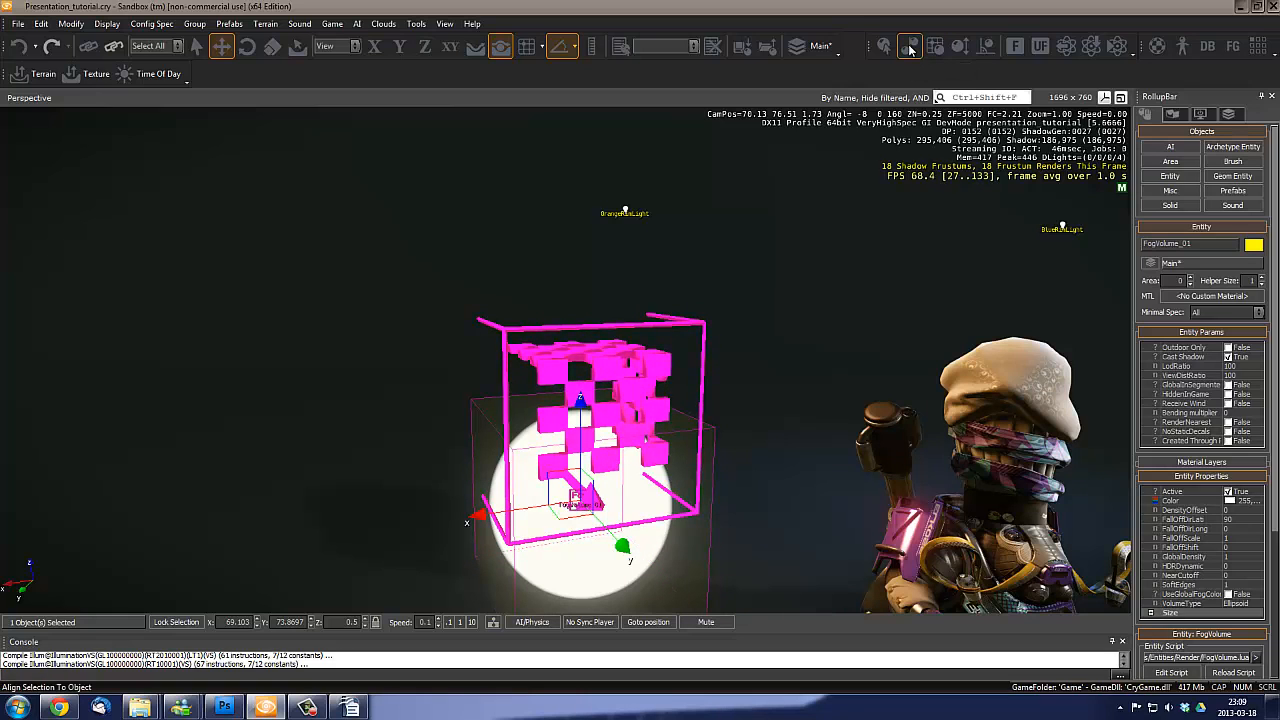
click(626, 209)
Move the fog volume slightly along the X axis to about X 69.24
key(w)
right_drag(786, 222, 805, 229)
drag(599, 384, 572, 384)
right_drag(765, 381, 690, 375)
key(s)
key(w)
key(s)
key(d)
key(s)
key(d)
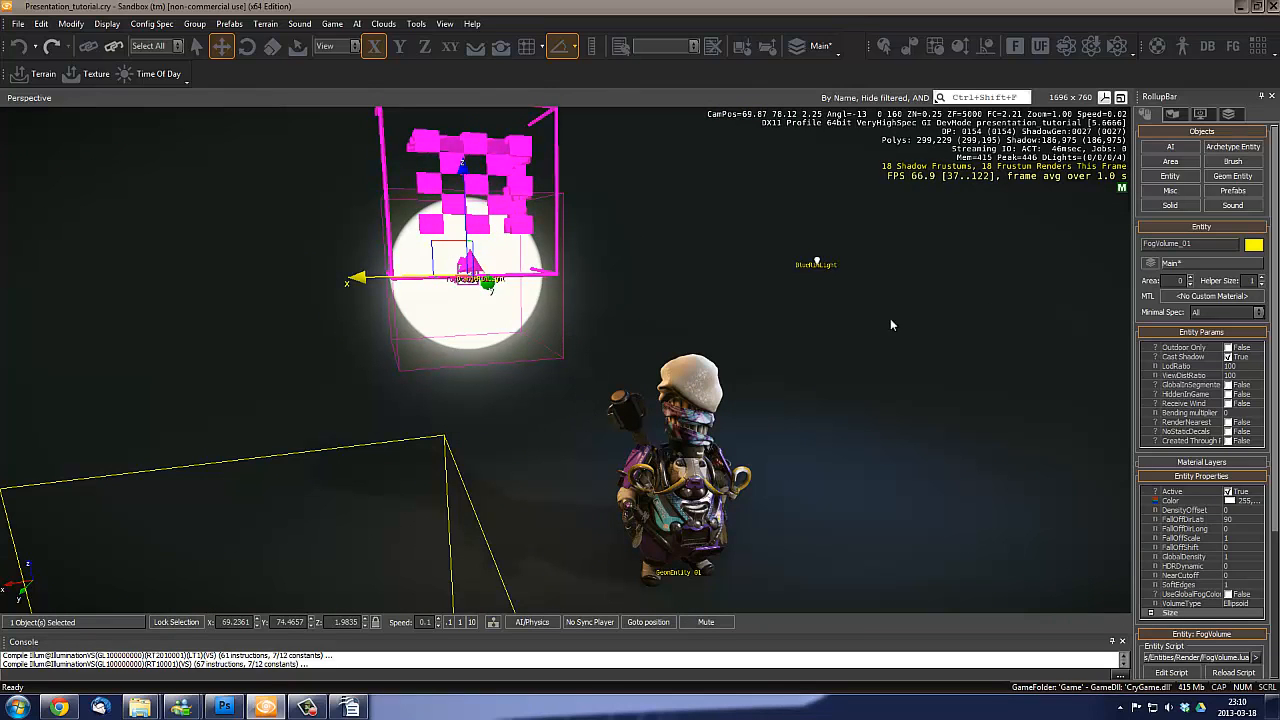
Set the fog volume's size to 10 in x, y and z in its entity properties
drag(1271, 337, 1266, 463)
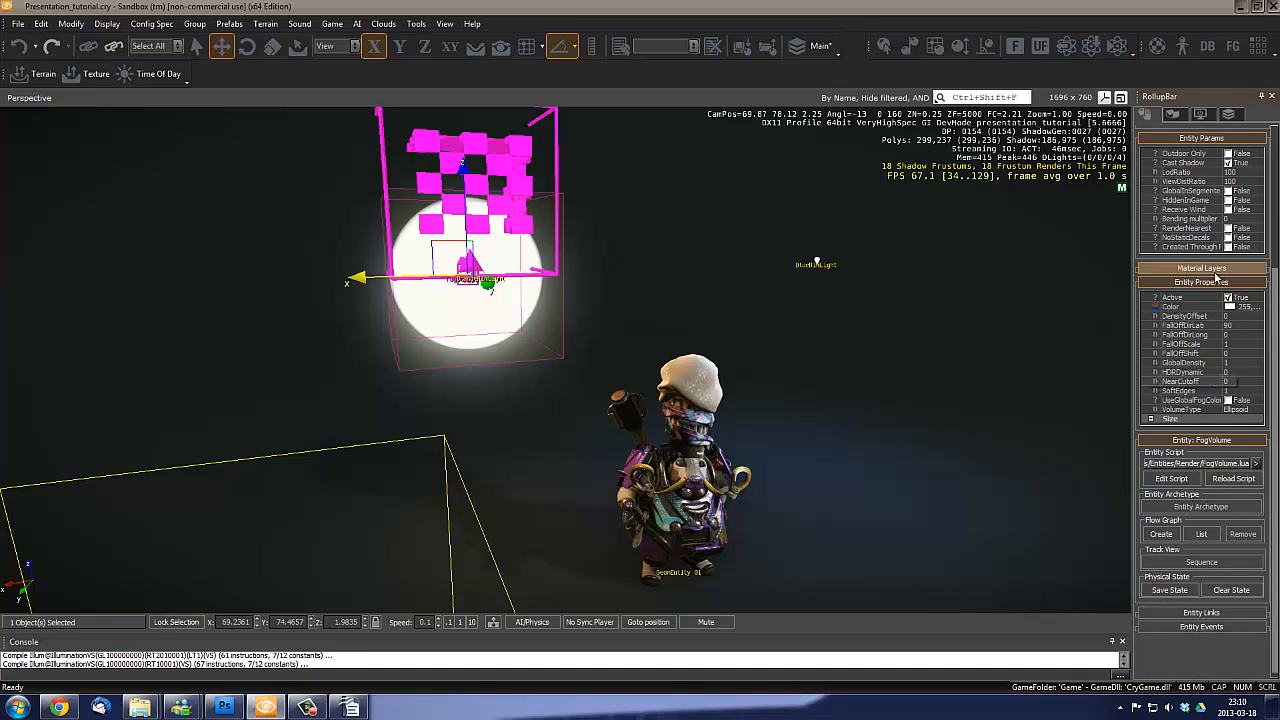
right_drag(604, 306, 606, 315)
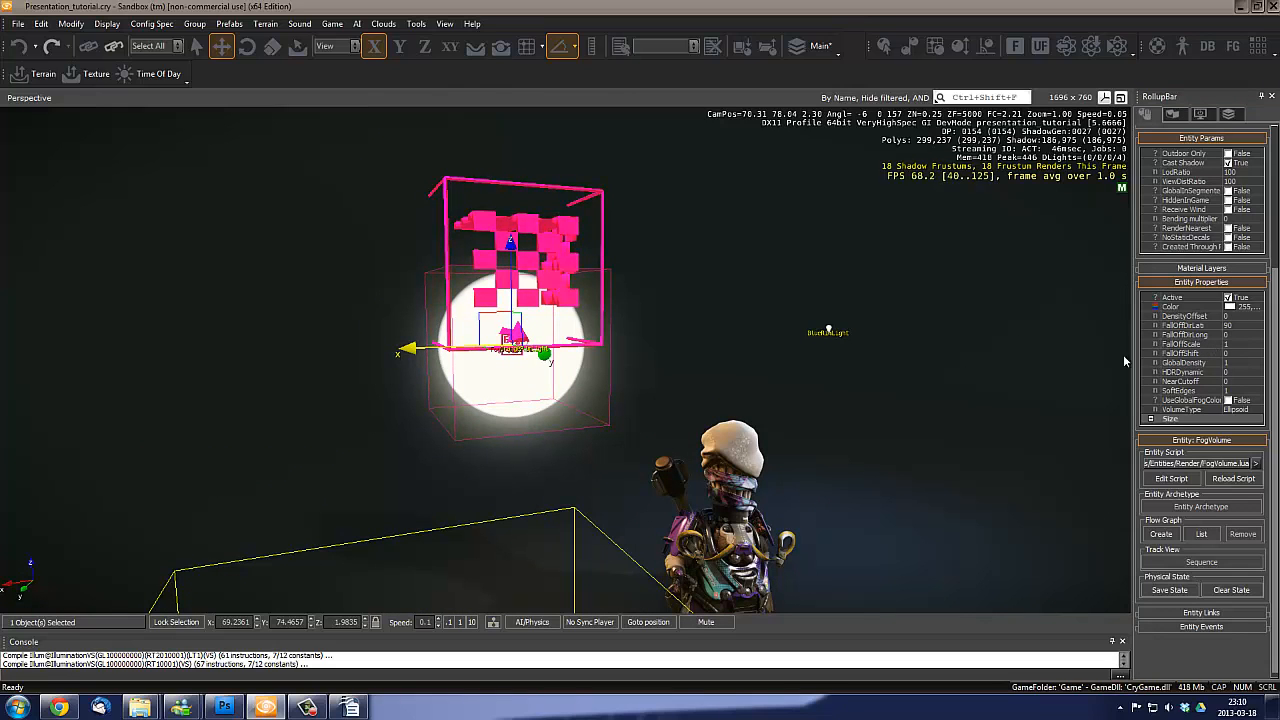
click(1151, 419)
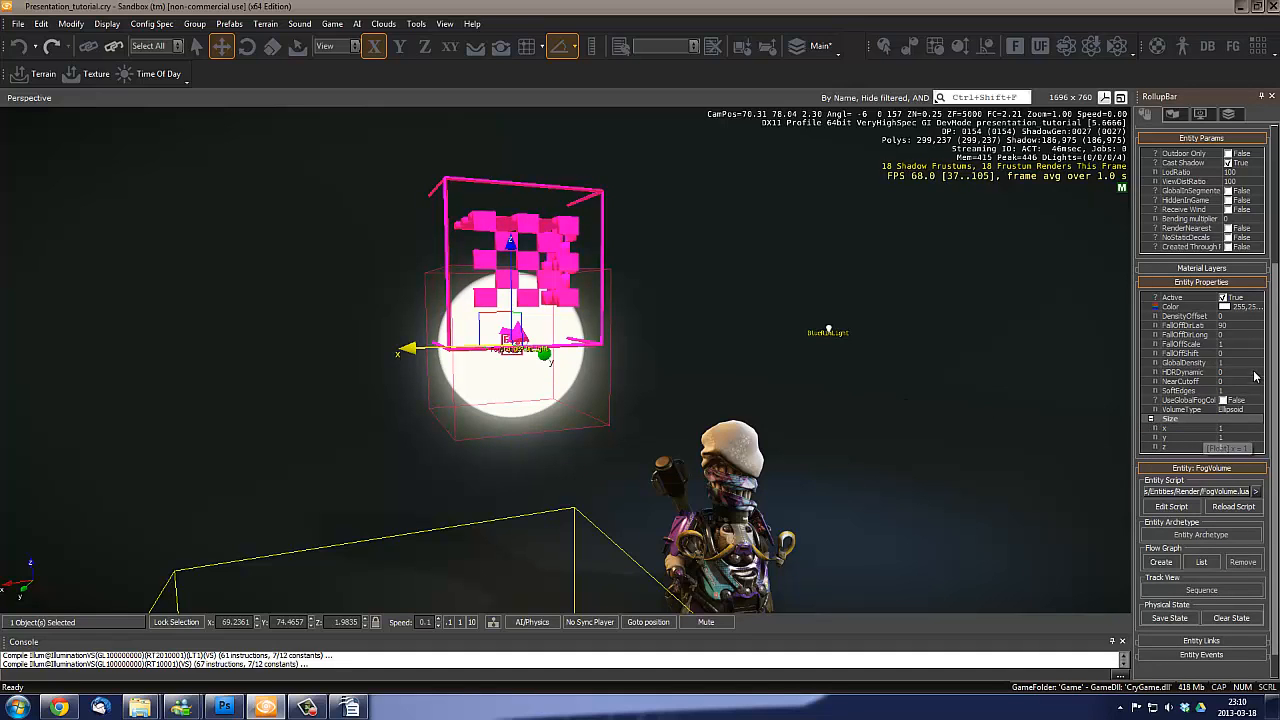
right_drag(634, 428, 638, 434)
key(s)
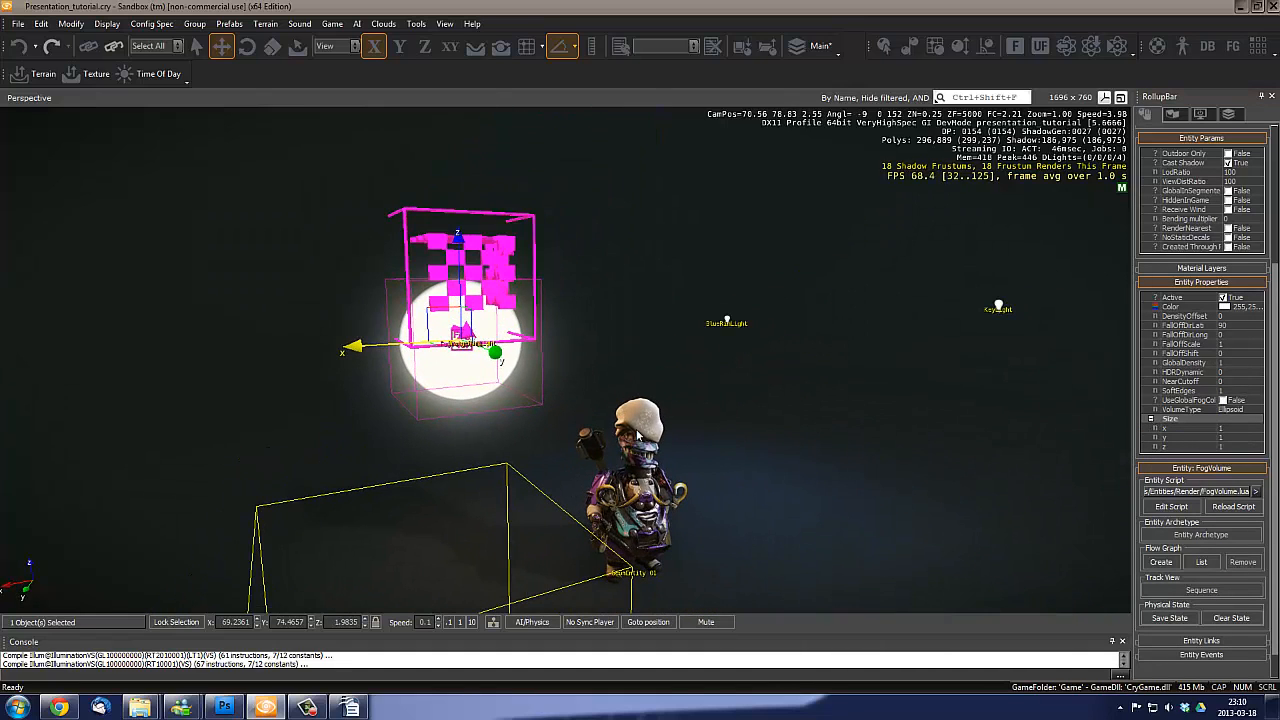
click(1234, 430)
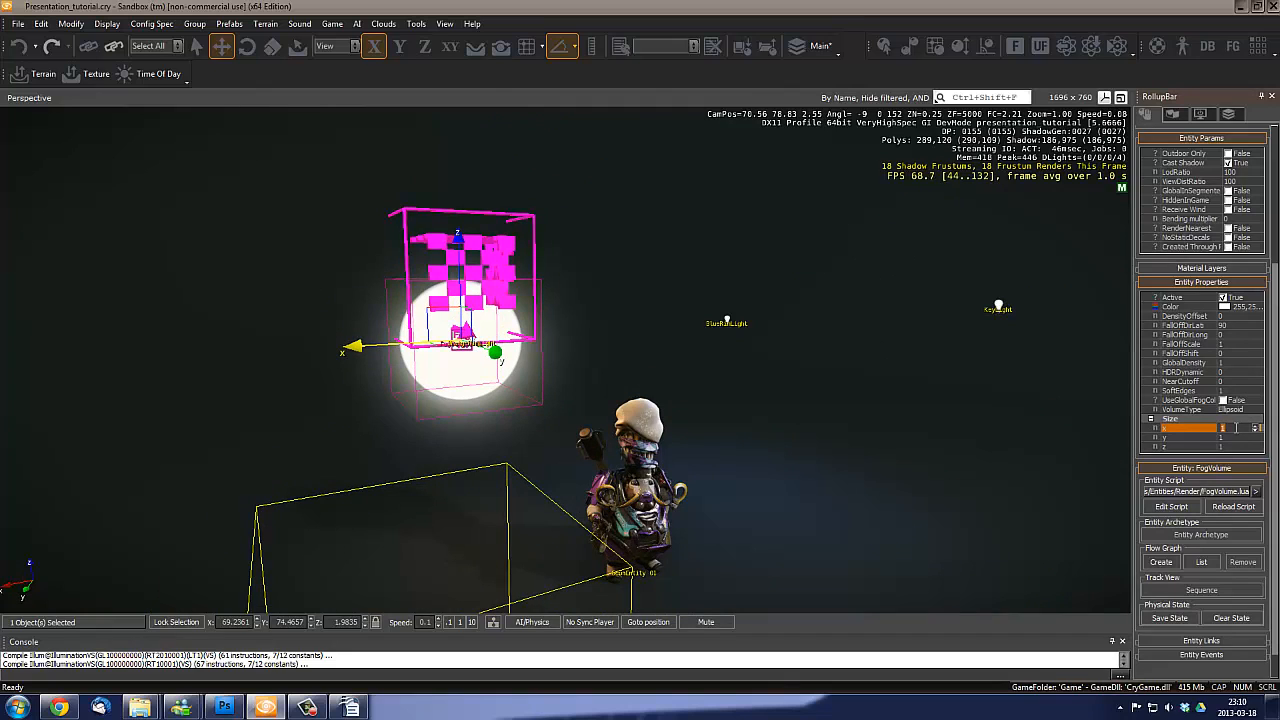
text(0)
click(1237, 435)
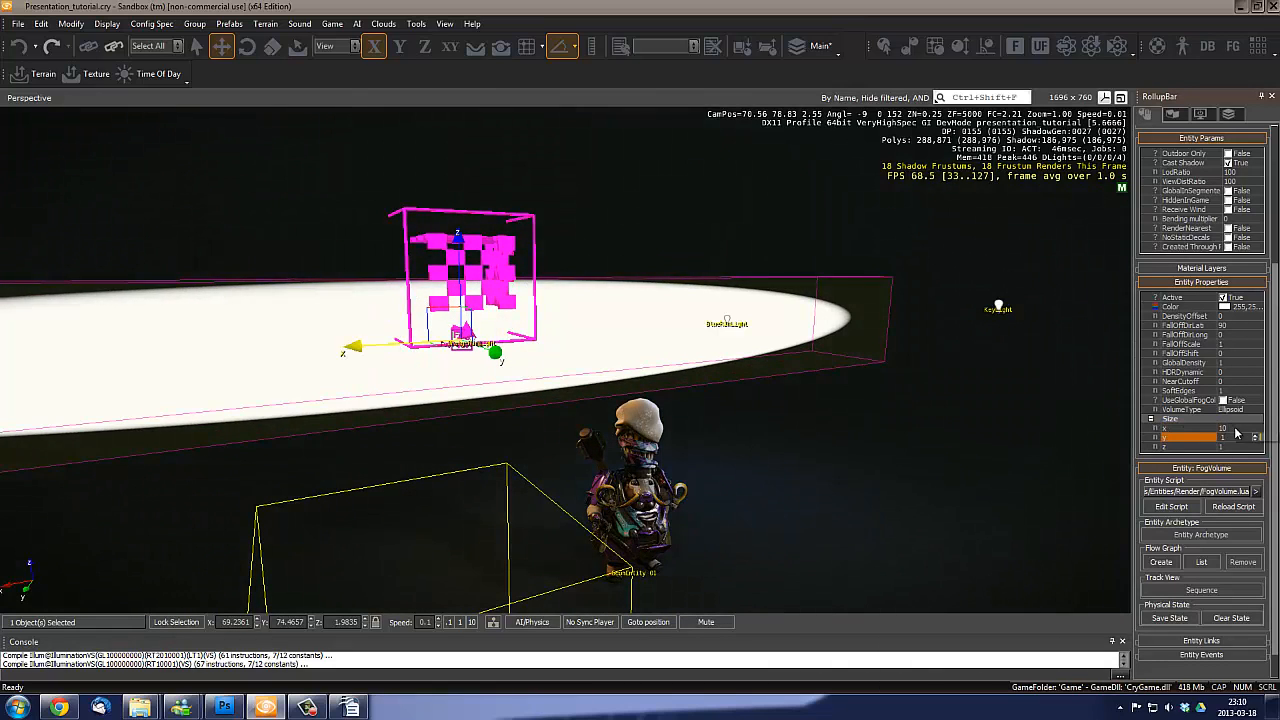
text(0)
key(Tab)
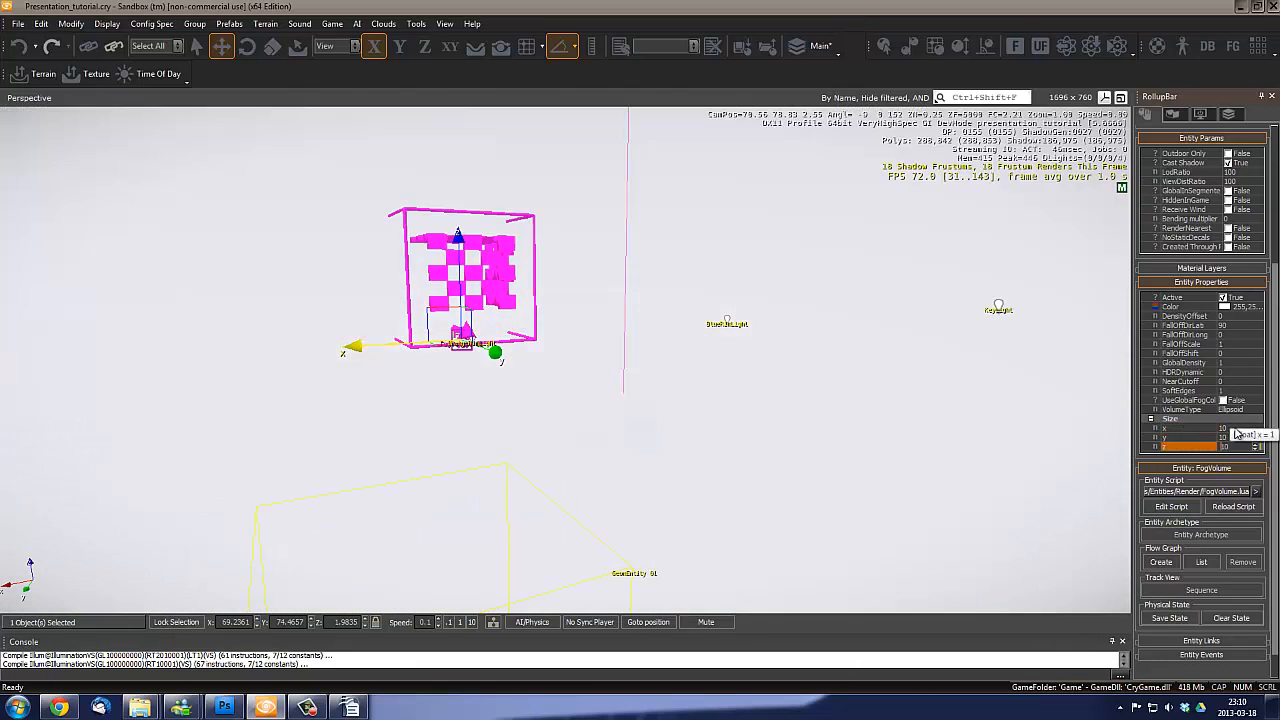
text(0)
Examine the fog volume's extent and soft boundary around the scene from different distances and angles
scroll(608, 371, down, 5)
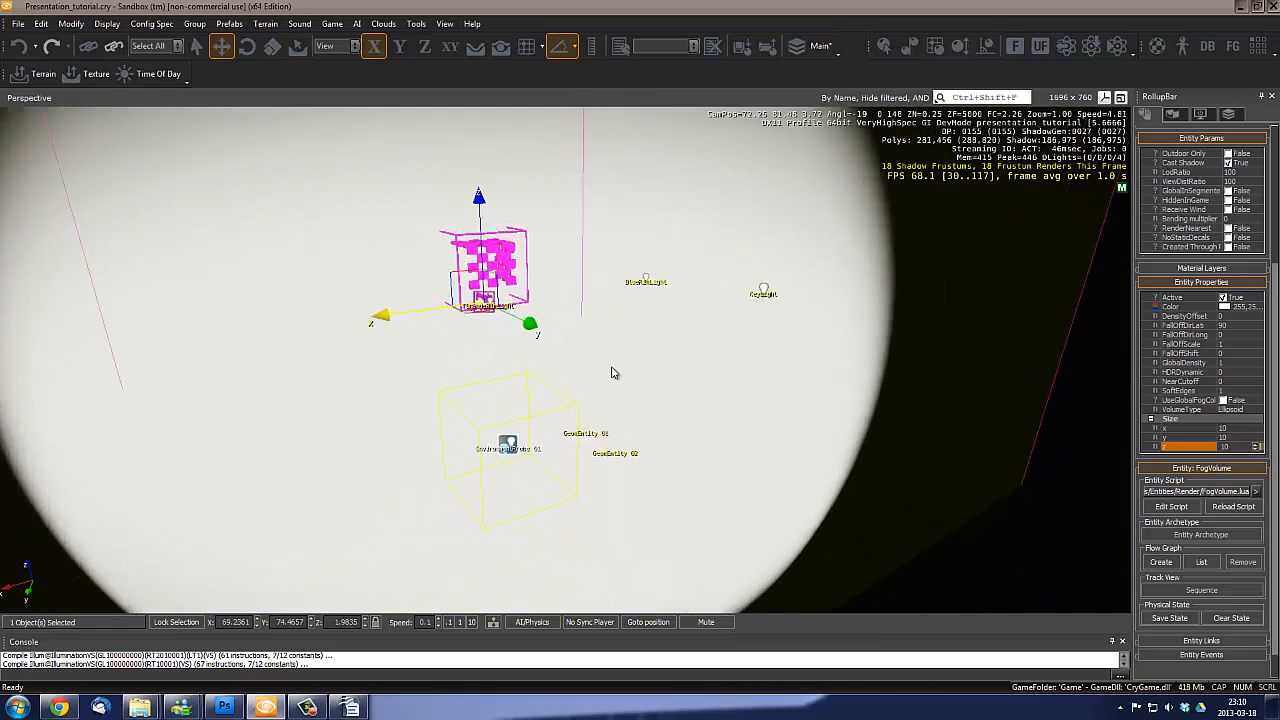
scroll(612, 373, up, 5)
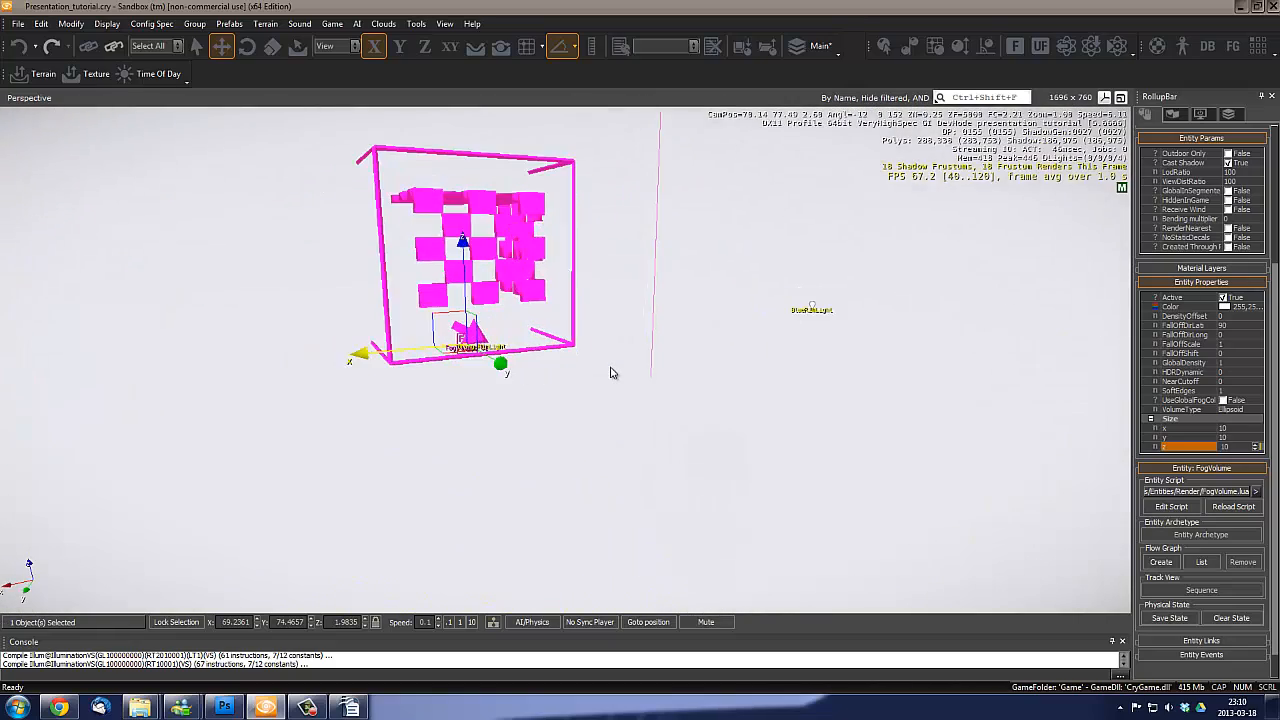
right_drag(612, 373, 614, 366)
scroll(614, 366, down, 5)
scroll(614, 367, up, 3)
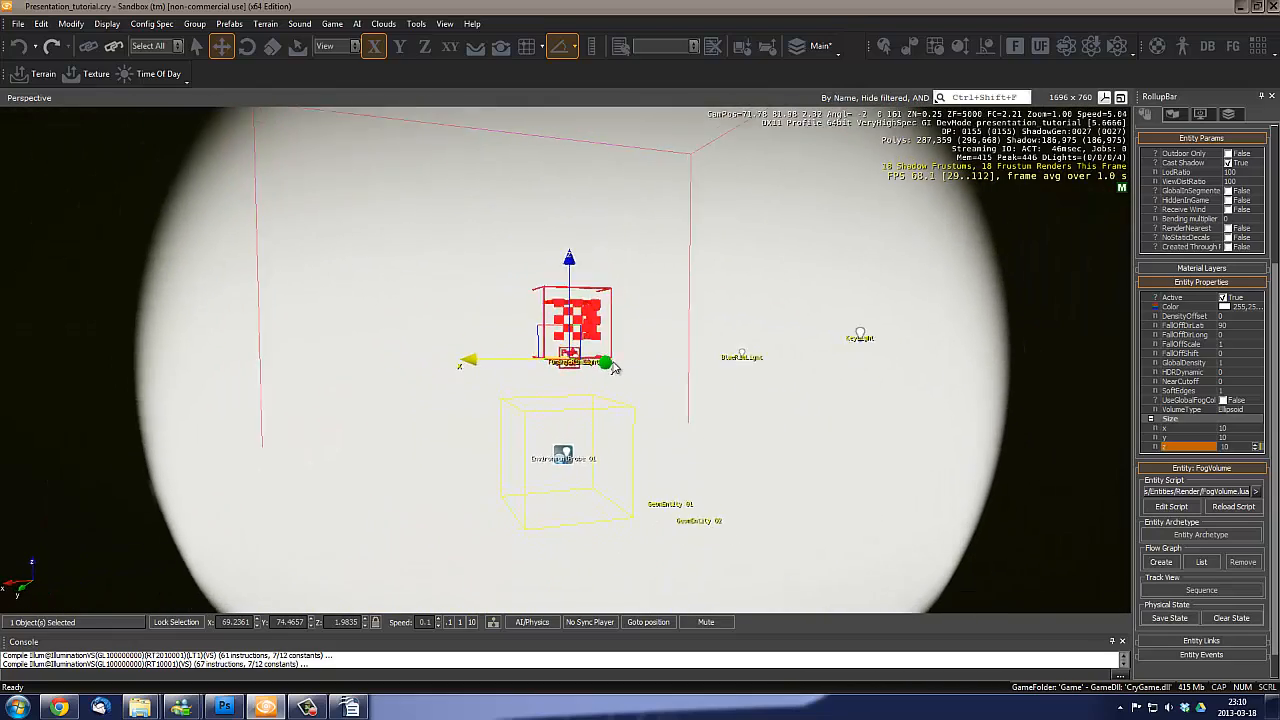
scroll(614, 367, down, 3)
middle_drag(614, 367, 640, 380)
right_drag(640, 380, 640, 378)
middle_drag(640, 378, 661, 380)
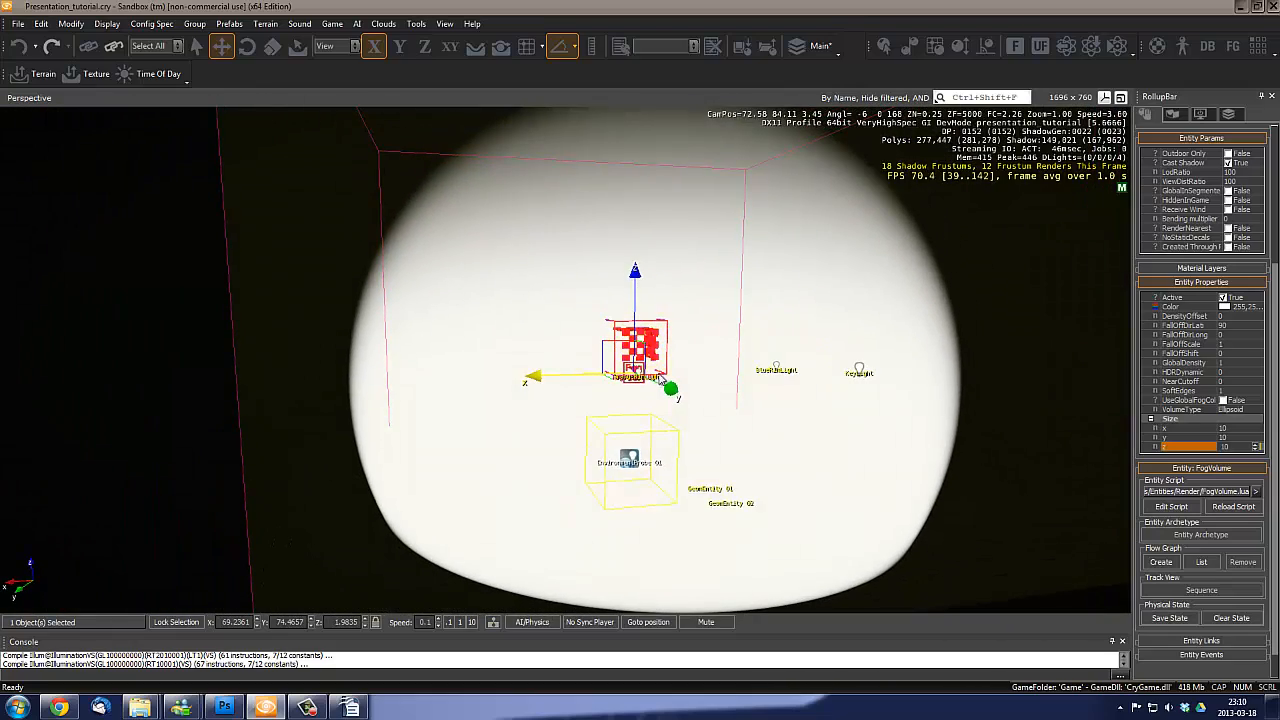
right_drag(660, 378, 475, 247)
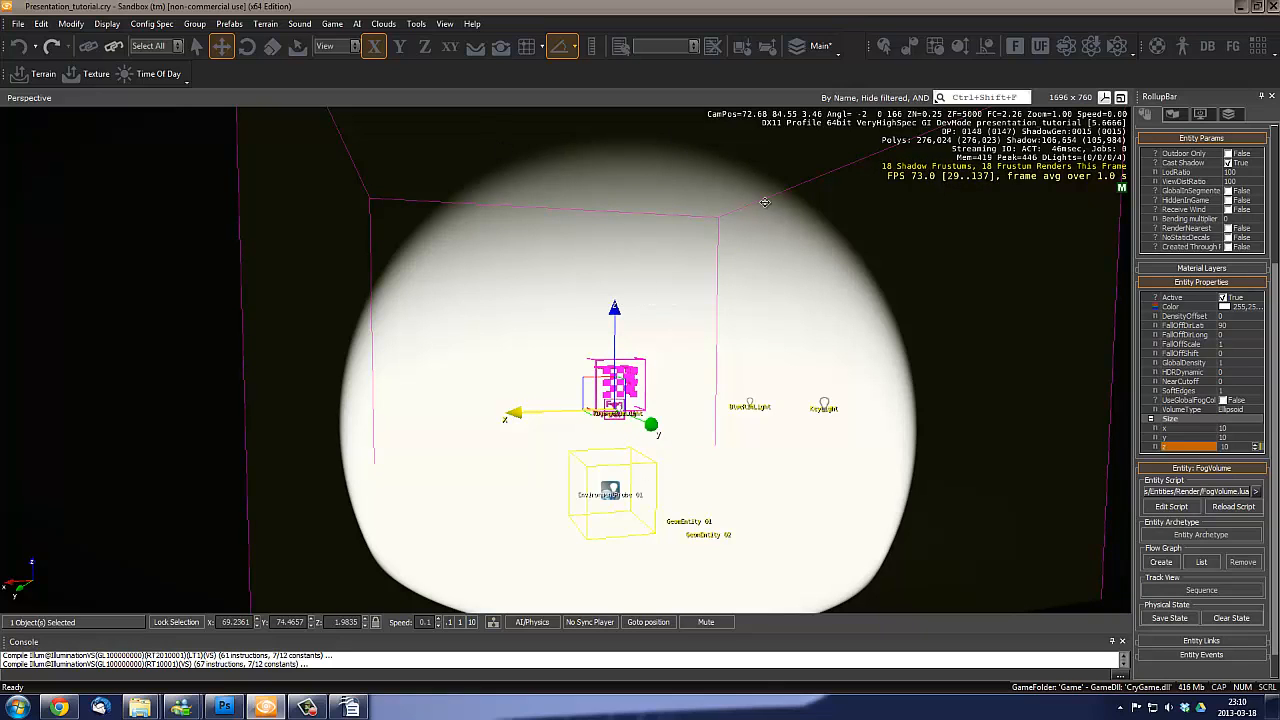
scroll(1272, 370, down, 1)
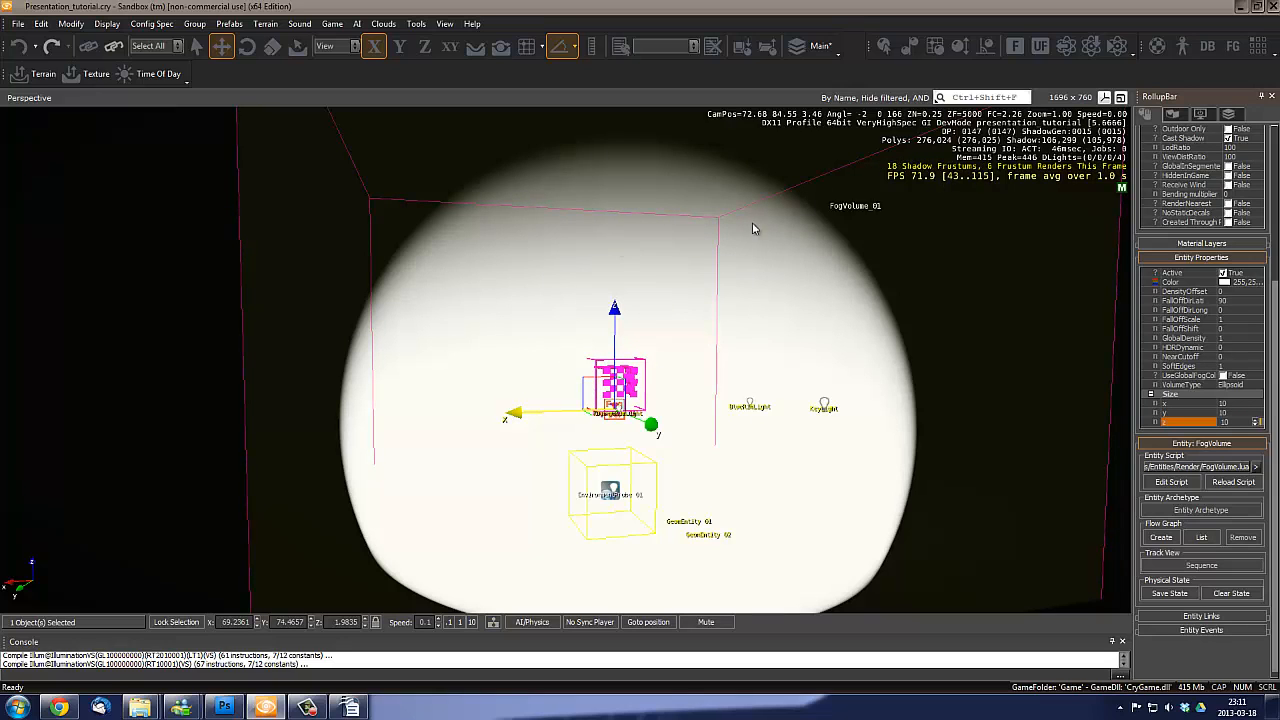
scroll(1276, 340, up, 1)
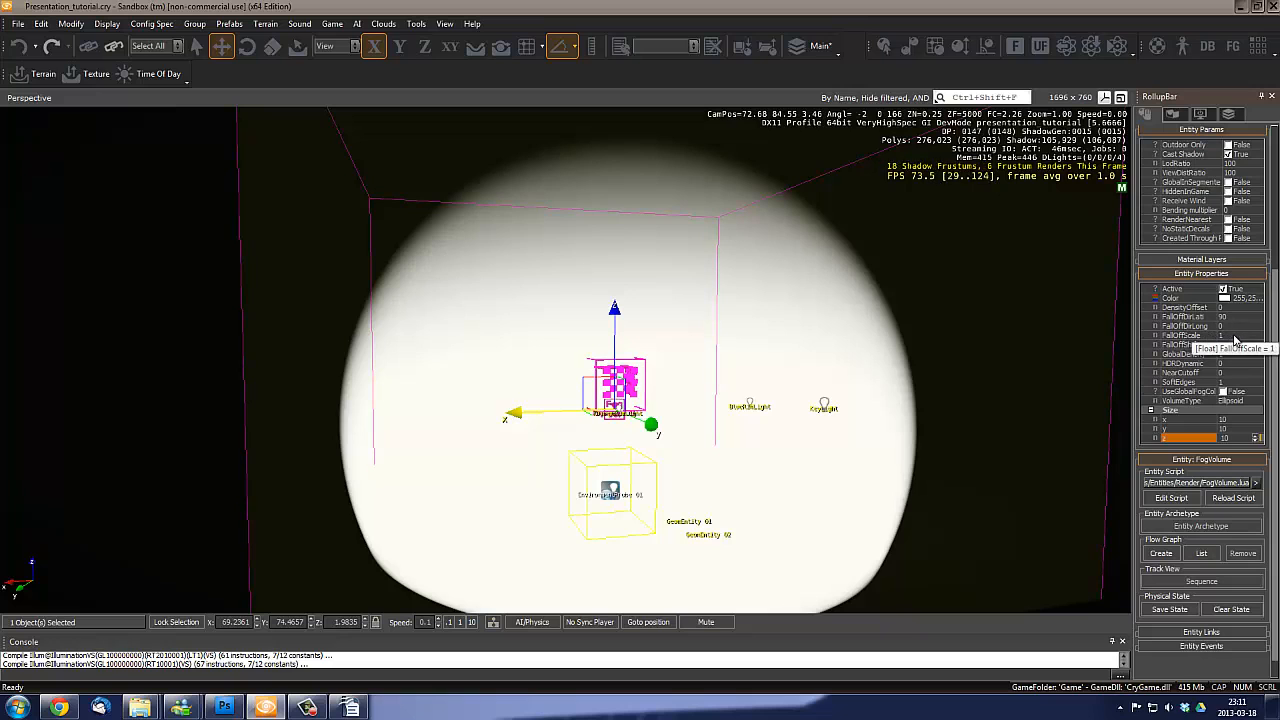
Set the fog volume's FallOffScale to 5 and view the falloff from the front
click(1236, 337)
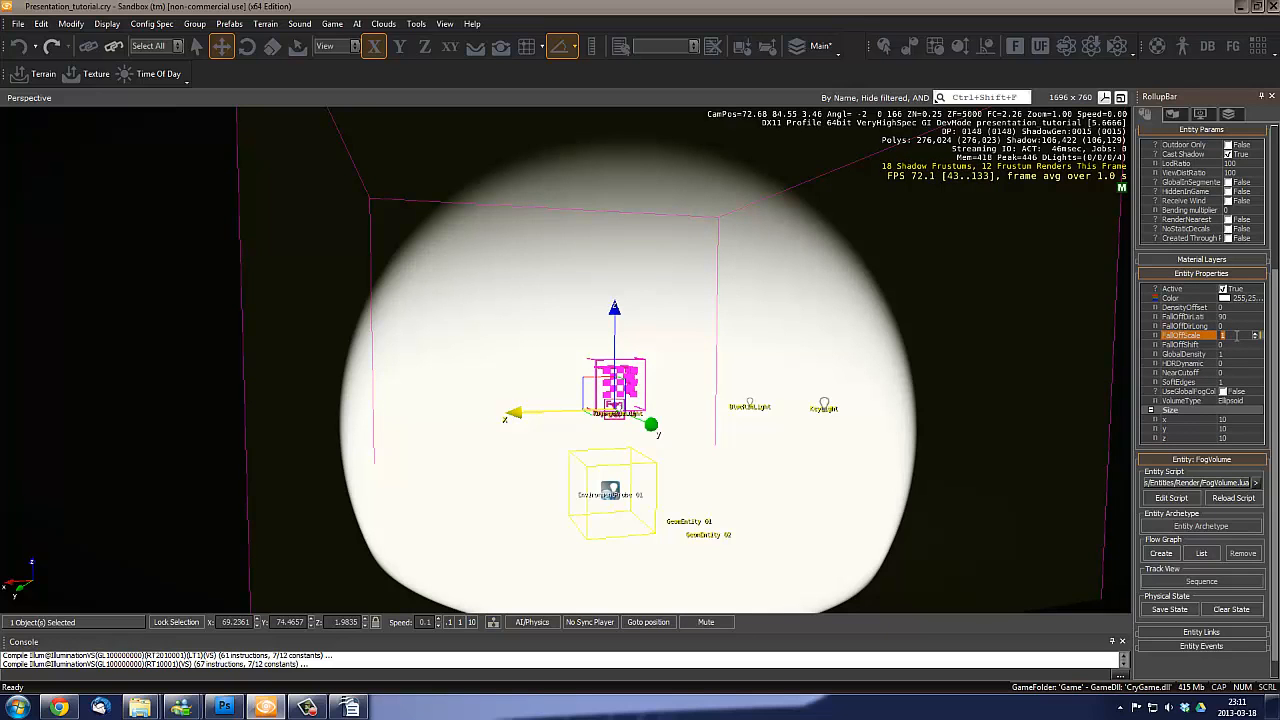
text(5)
right_drag(539, 432, 539, 432)
right_drag(634, 320, 689, 307)
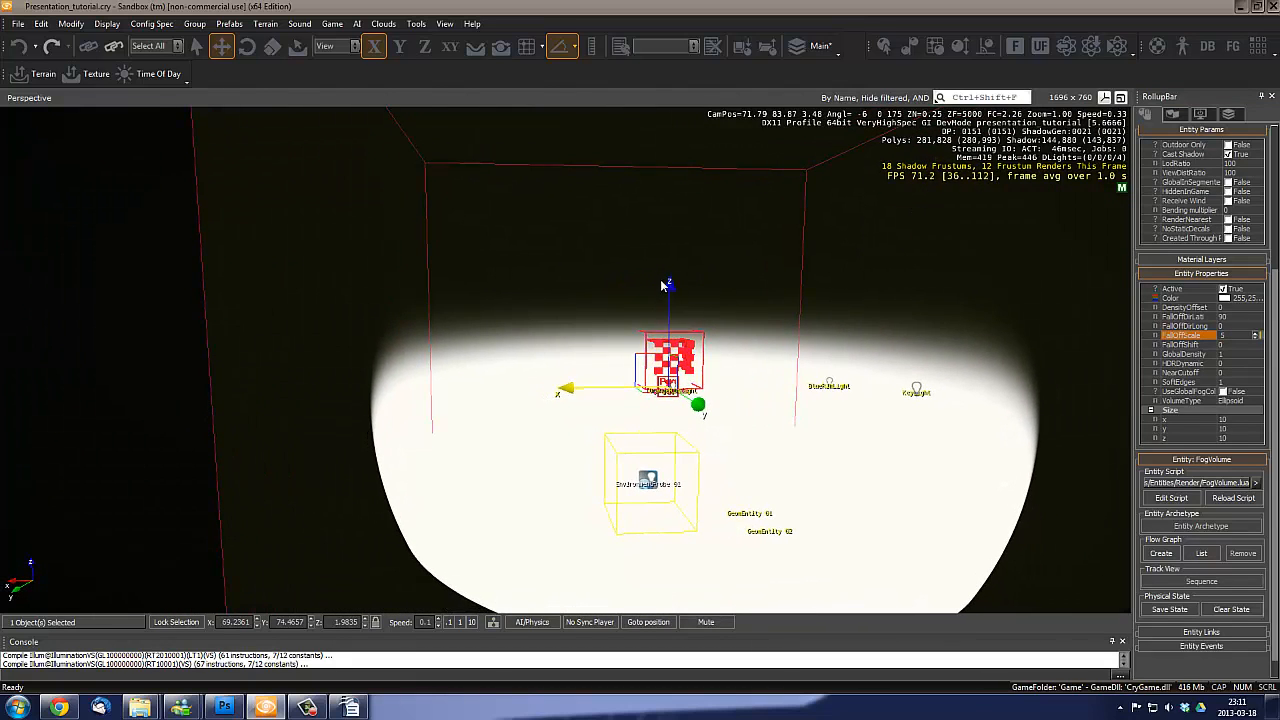
Lower the fog volume along the Z axis to about Z 0.38 and inspect the fog around the character
drag(670, 286, 657, 377)
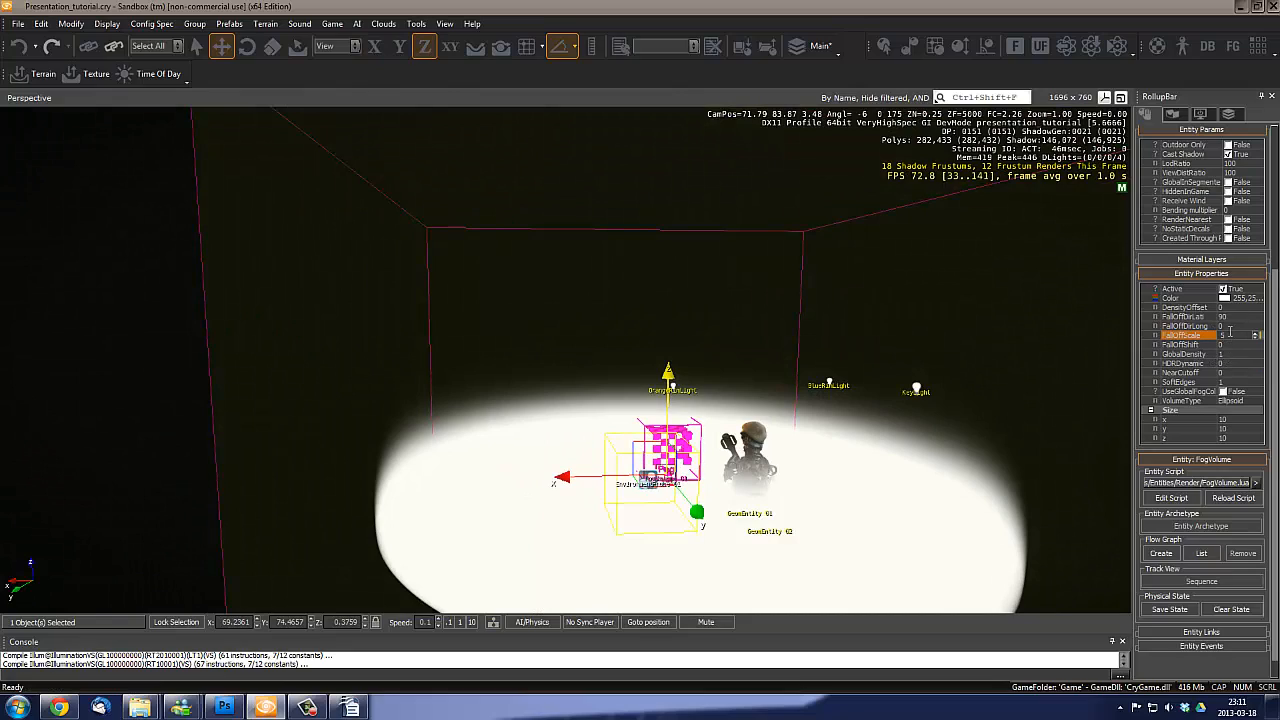
mouse_move(755, 397)
right_down()
mouse_move(734, 394)
mouse_move(771, 386)
right_up()
key(w)
key(d)
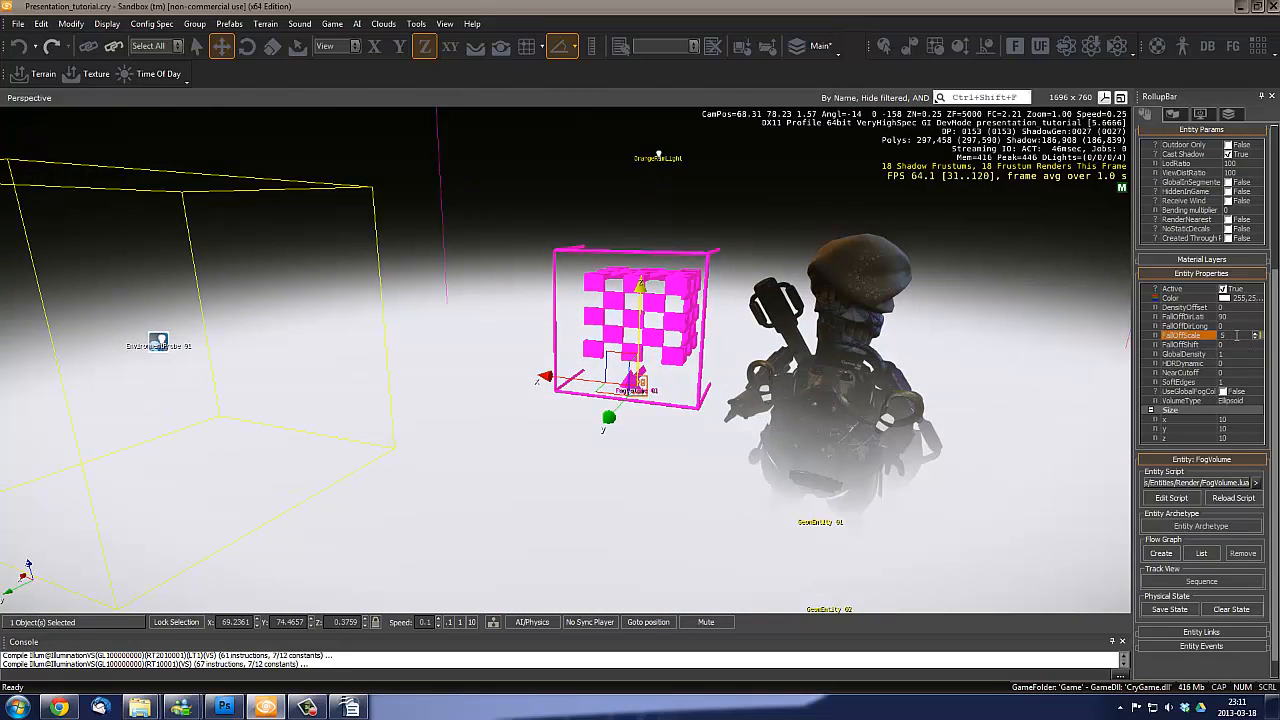
right_drag(680, 338, 674, 346)
key(s)
key(a)
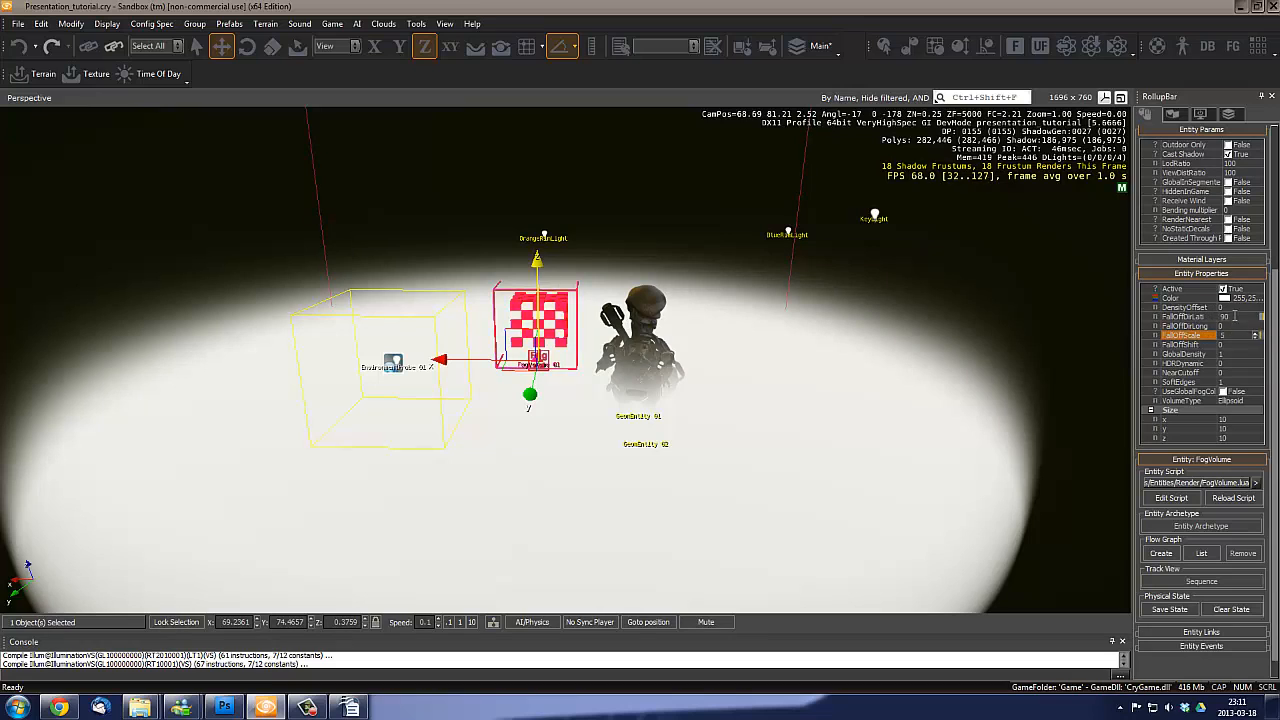
Set the fog volume's FallOffDirLati to 0 and view the falloff direction from several angles
click(1200, 316)
right_drag(609, 268, 612, 274)
scroll(610, 268, down, 2)
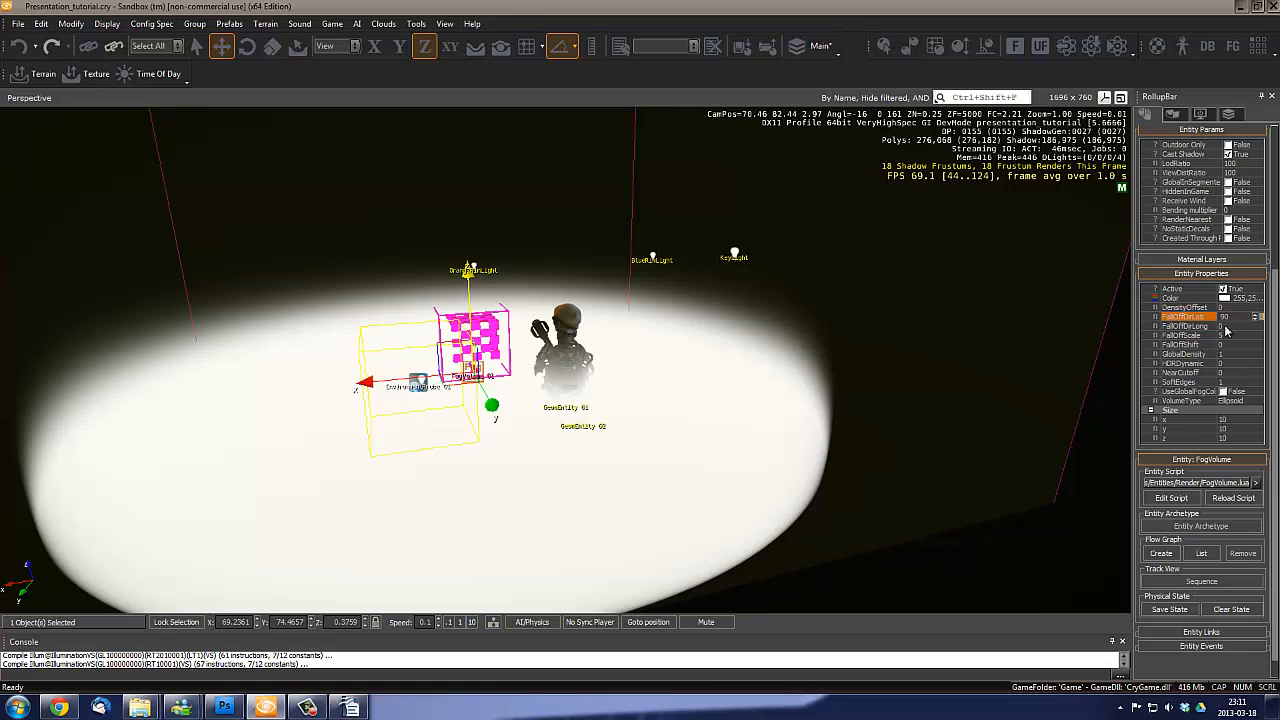
double_click(1224, 317)
text(0)
key(Return)
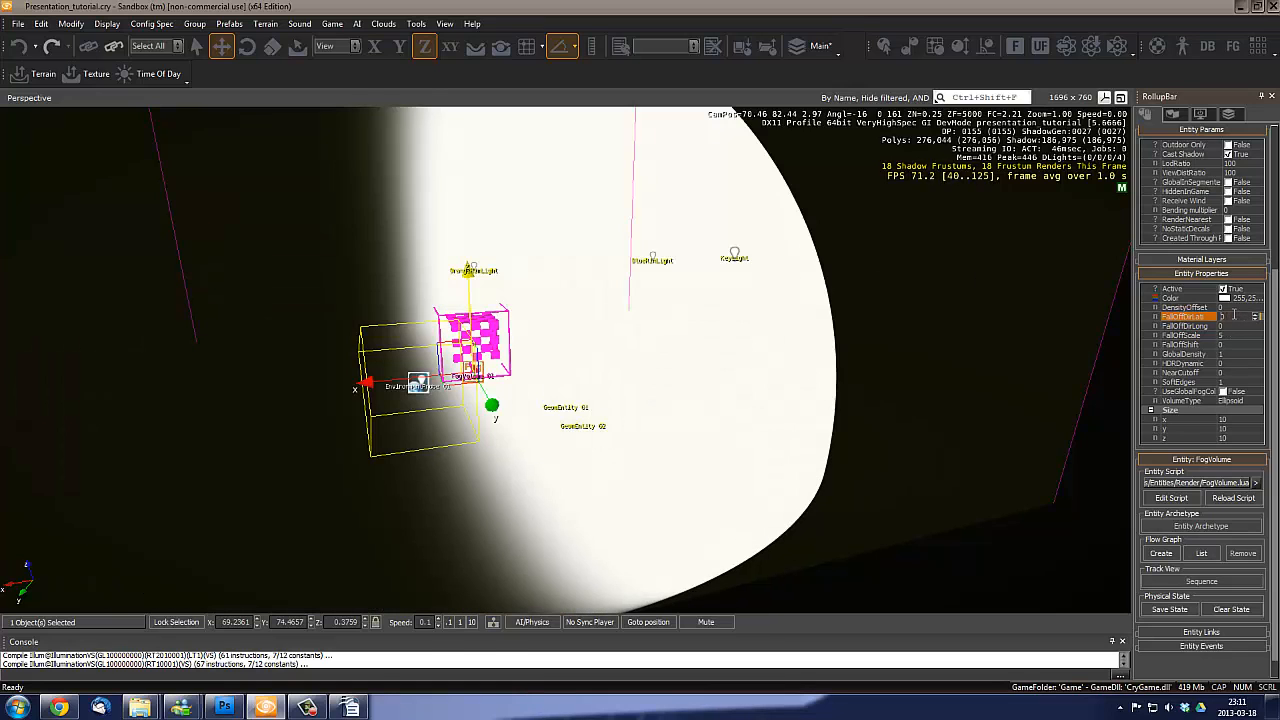
right_drag(786, 331, 786, 331)
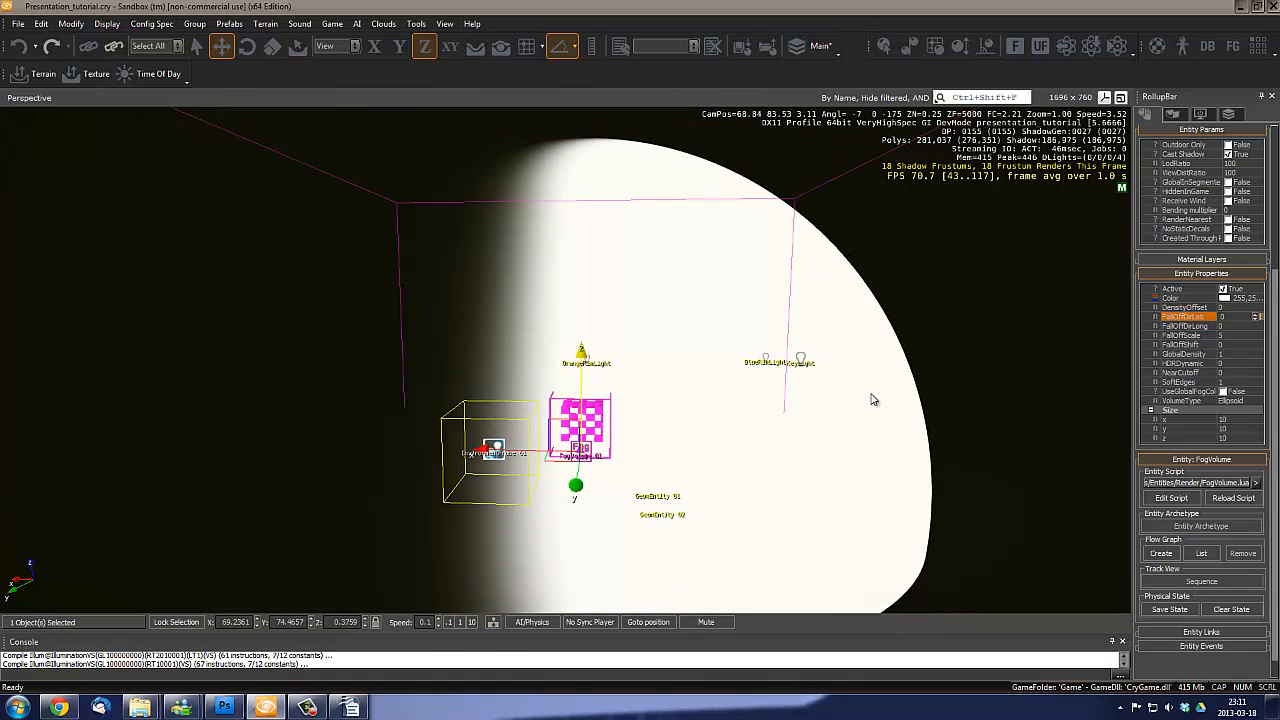
right_drag(851, 380, 851, 380)
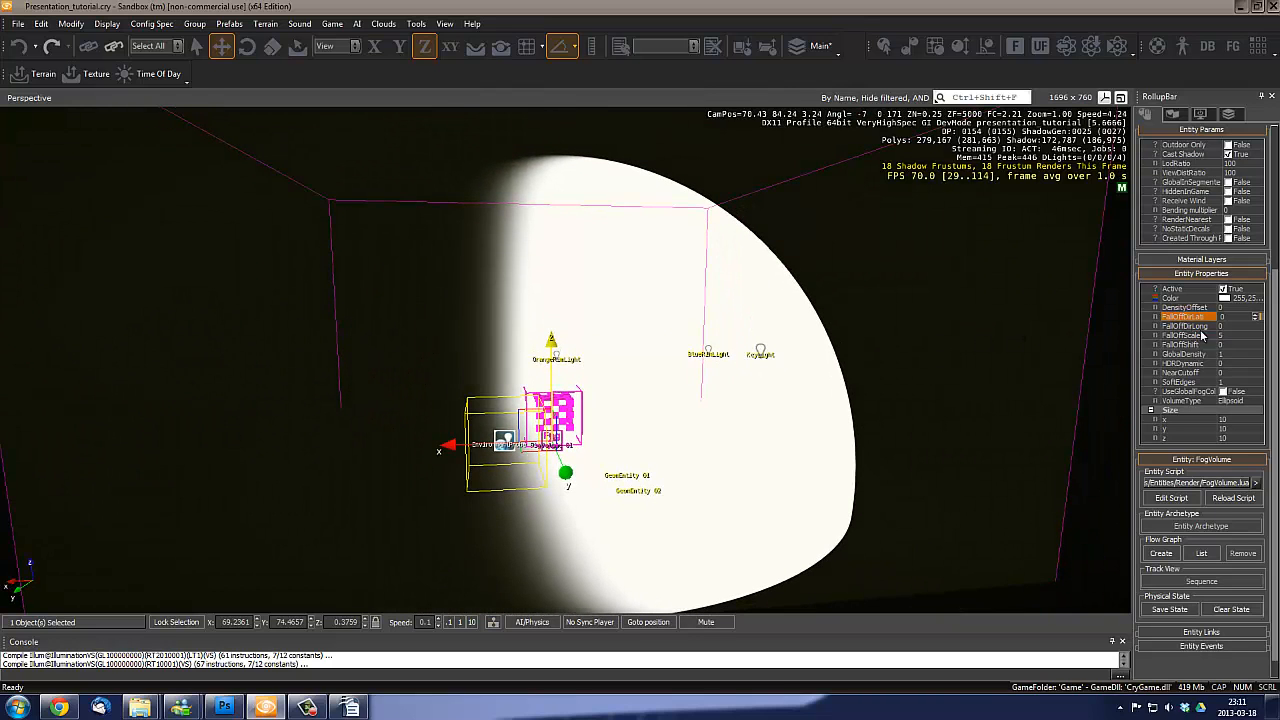
Try FallOffDirLong values of 30 and 90 on the fog volume
double_click(1233, 325)
key(Return)
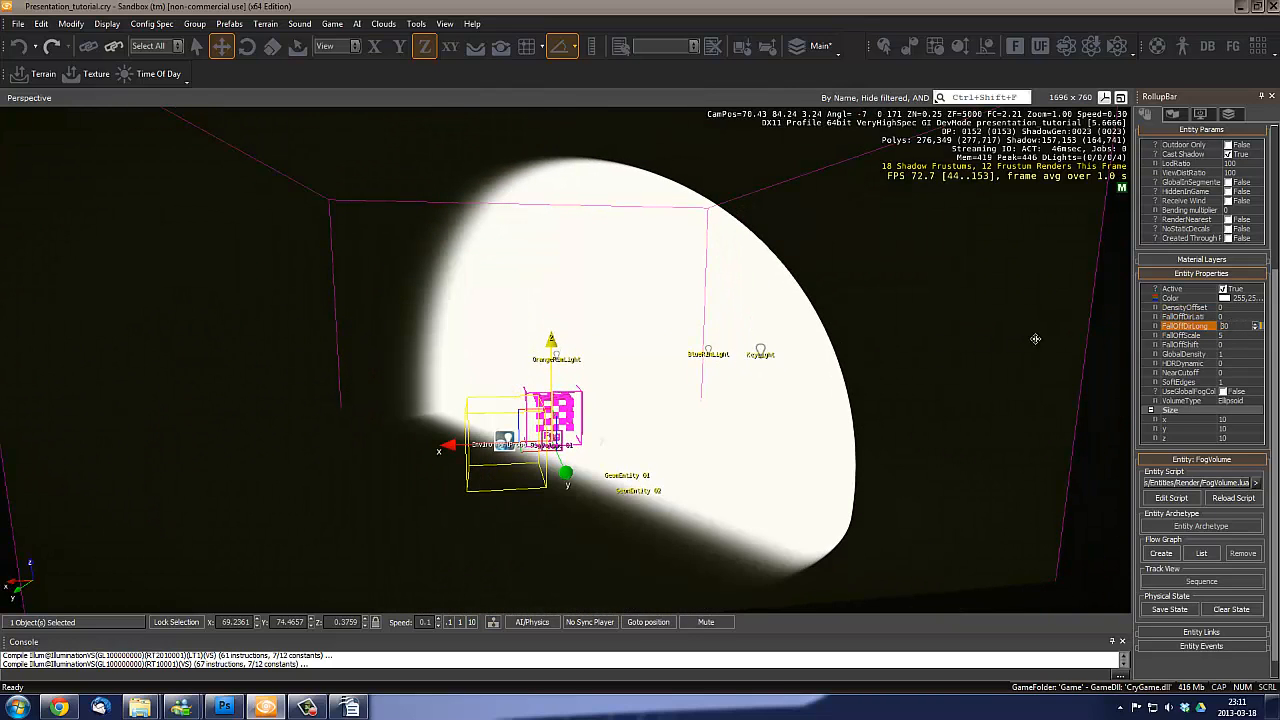
right_drag(637, 451, 637, 451)
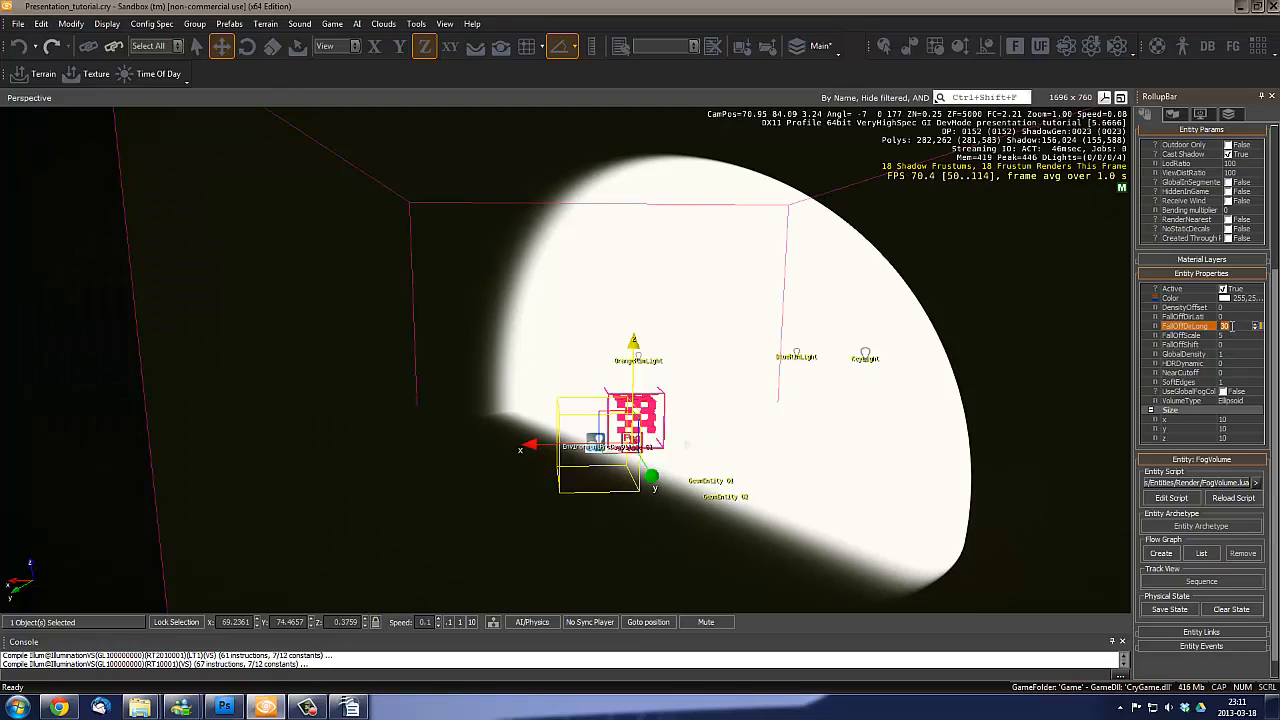
text(90)
key(Return)
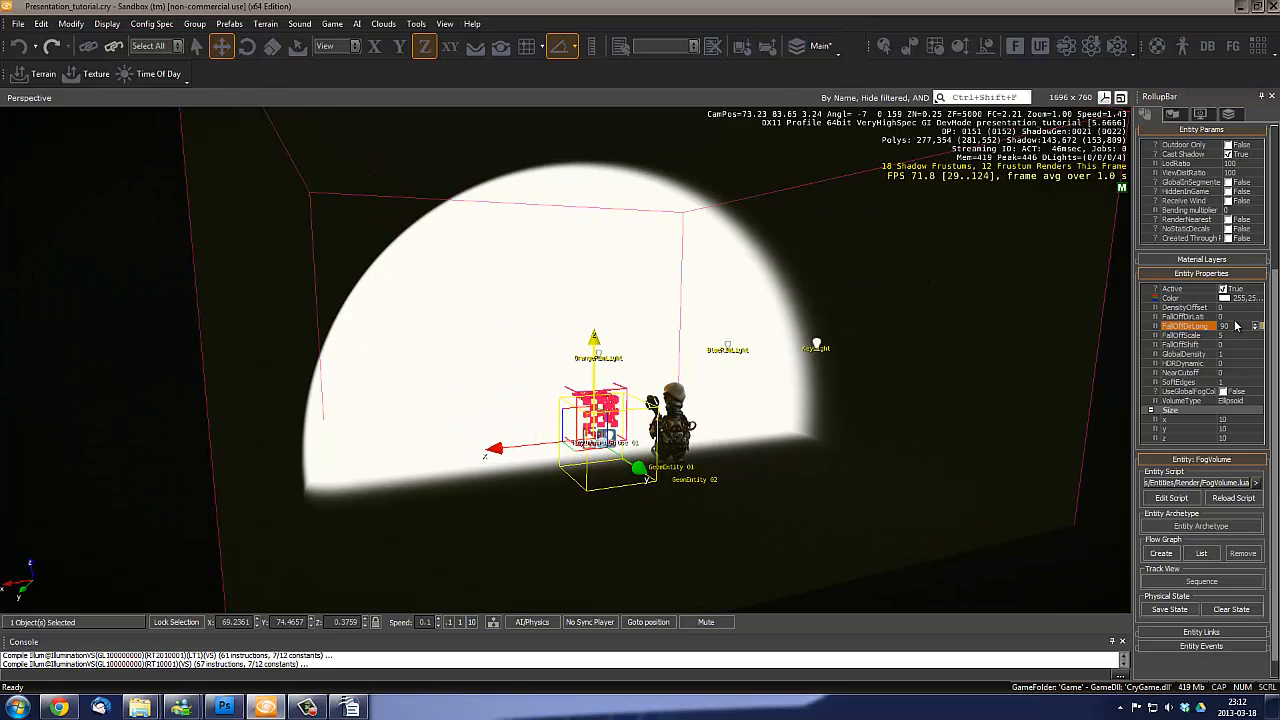
Undo the fog volume's falloff direction changes and its downward move
key(ctrl+z)
key(ctrl+z)
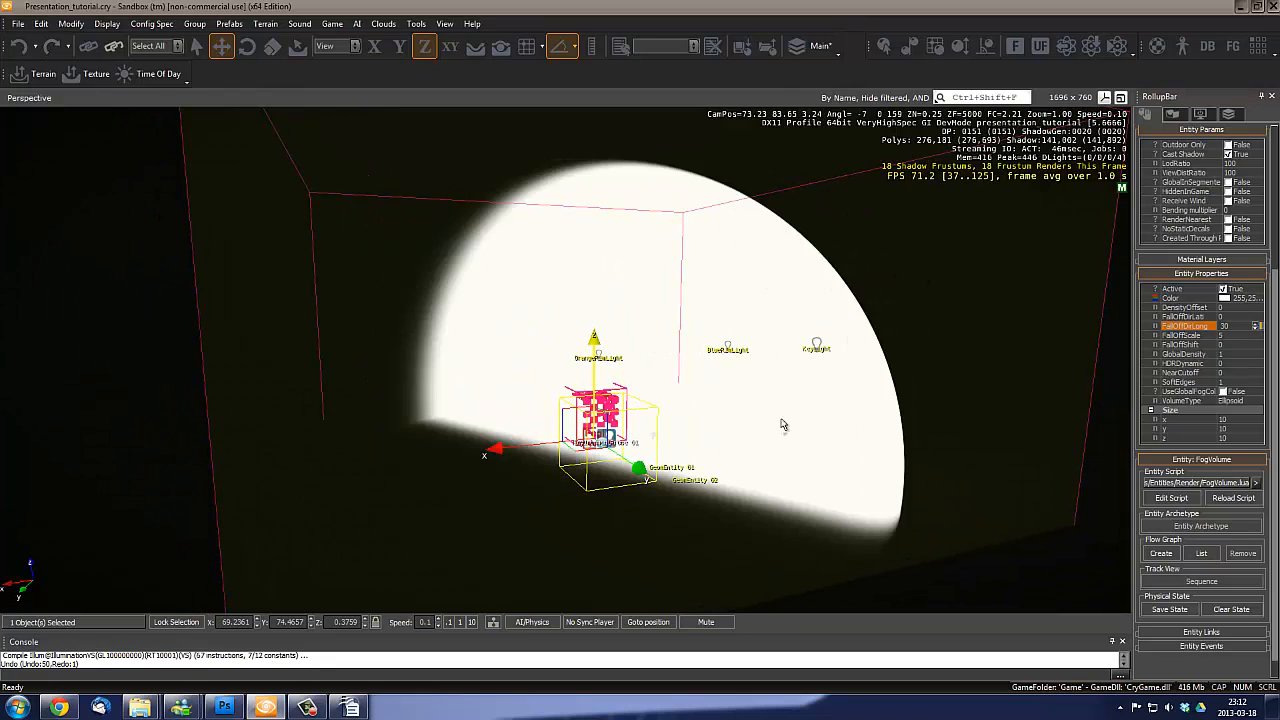
right_drag(672, 378, 674, 371)
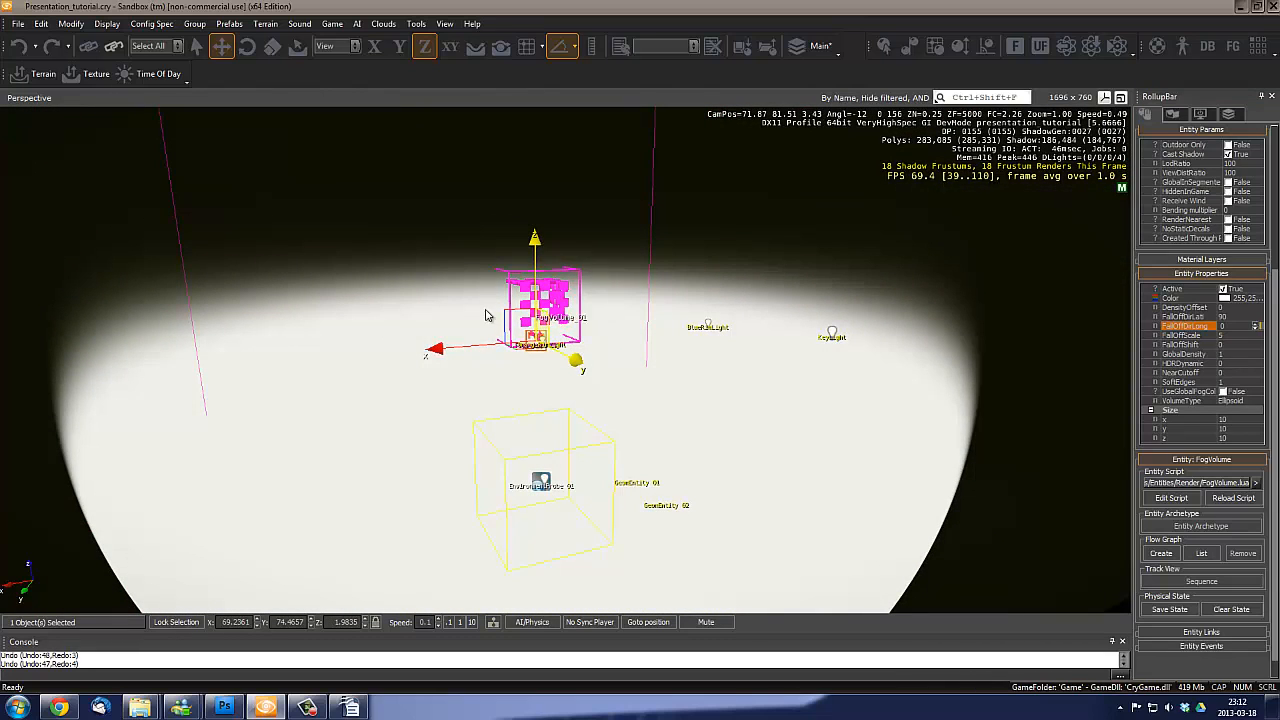
Set the fog volume's FallOffScale to 0 and check its shape from farther away
click(1231, 335)
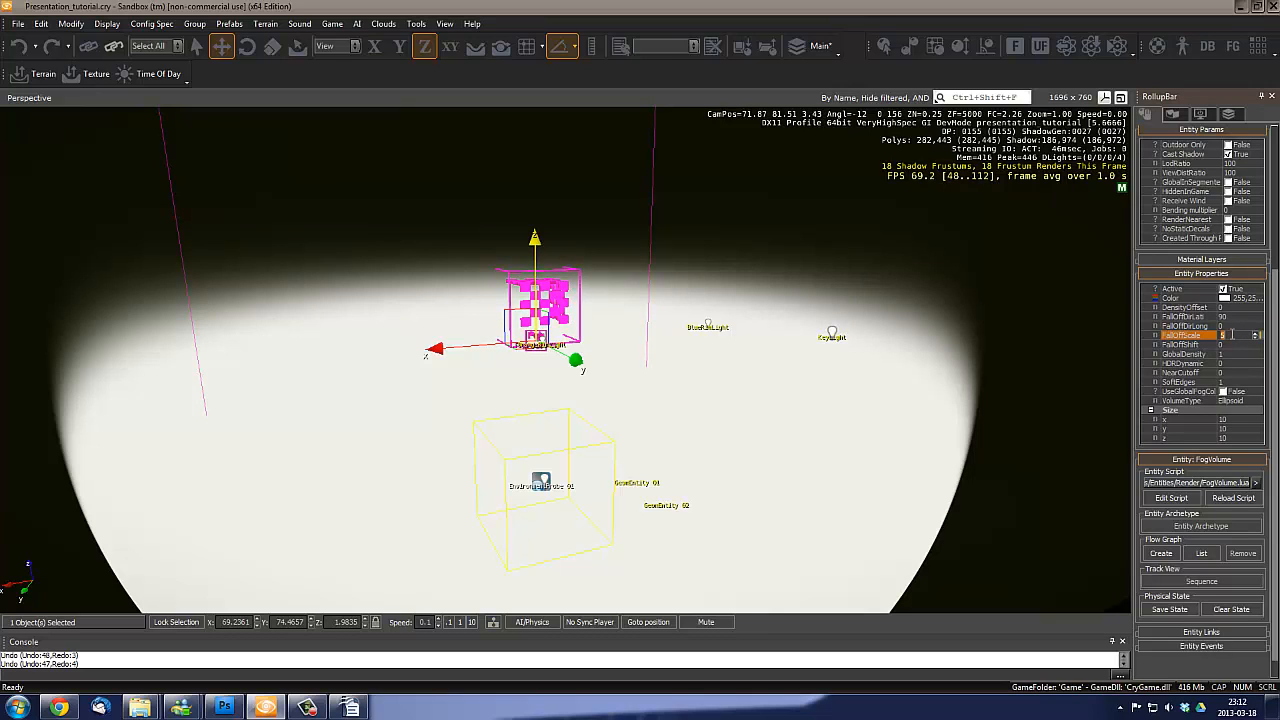
right_drag(871, 371, 857, 374)
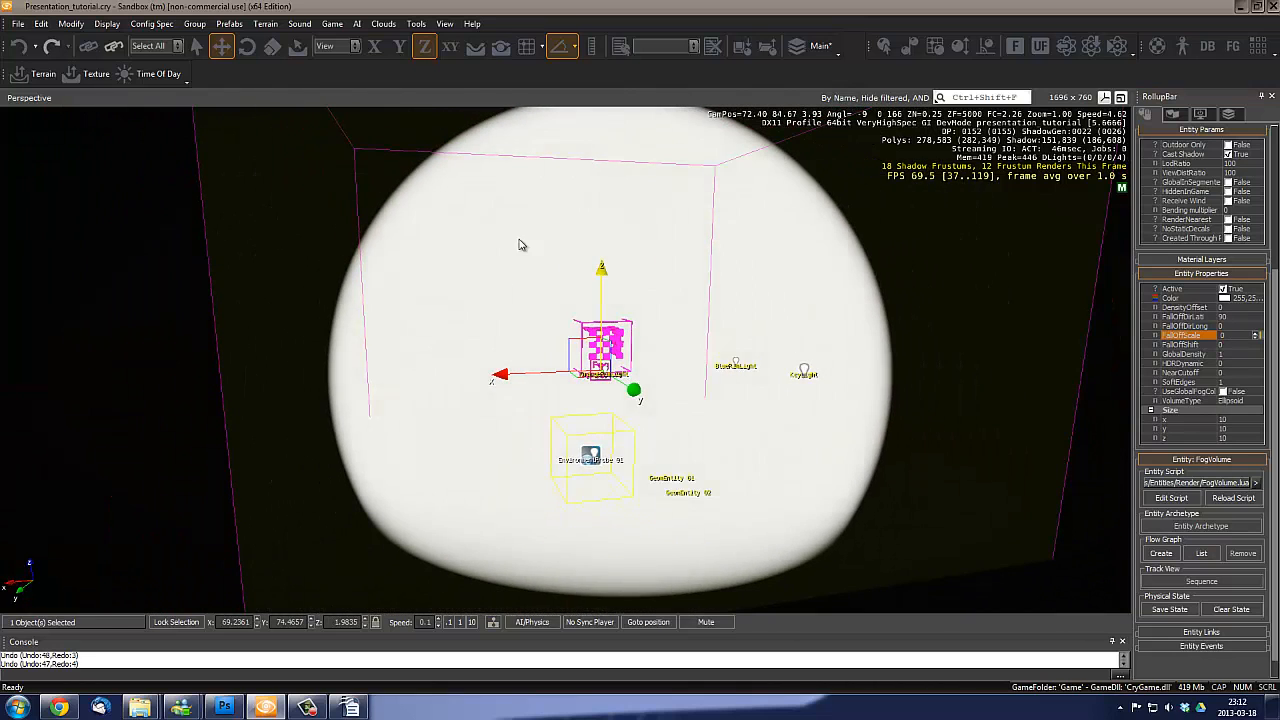
right_drag(688, 354, 1052, 338)
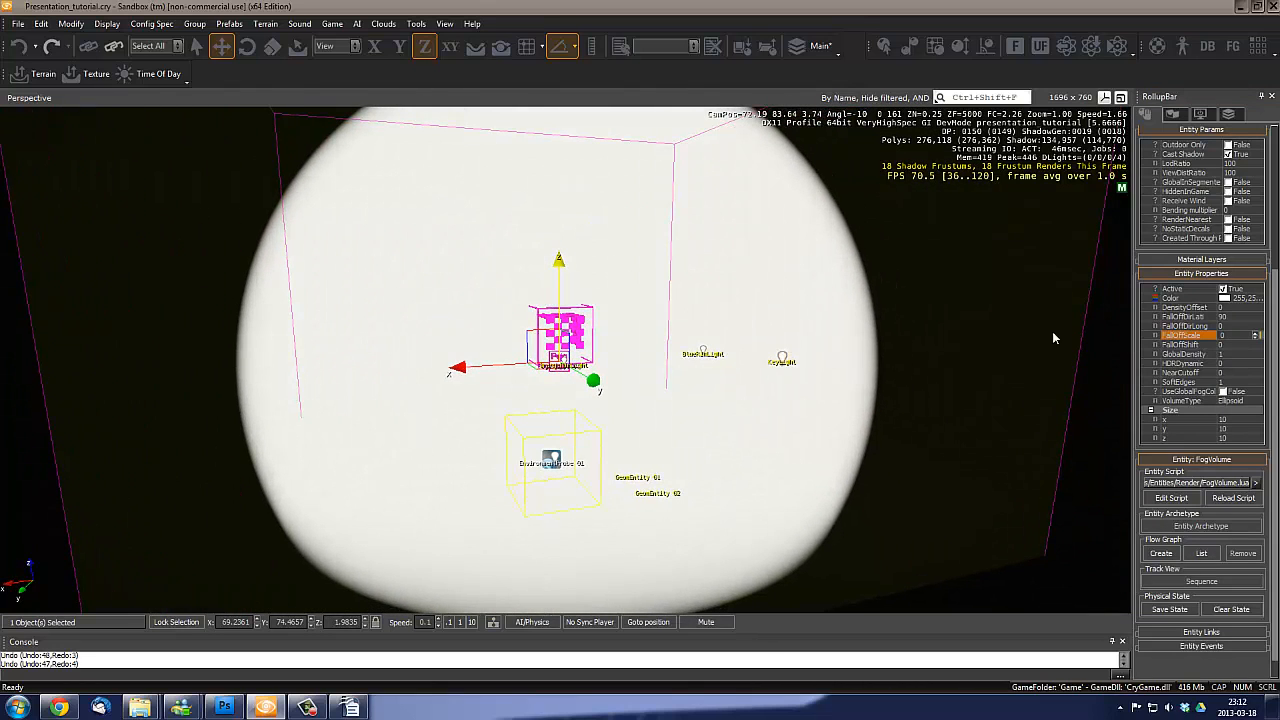
Try a SoftEdges value of 0 on the fog volume, restore it to 1, and select the NearCutoff property
click(1237, 384)
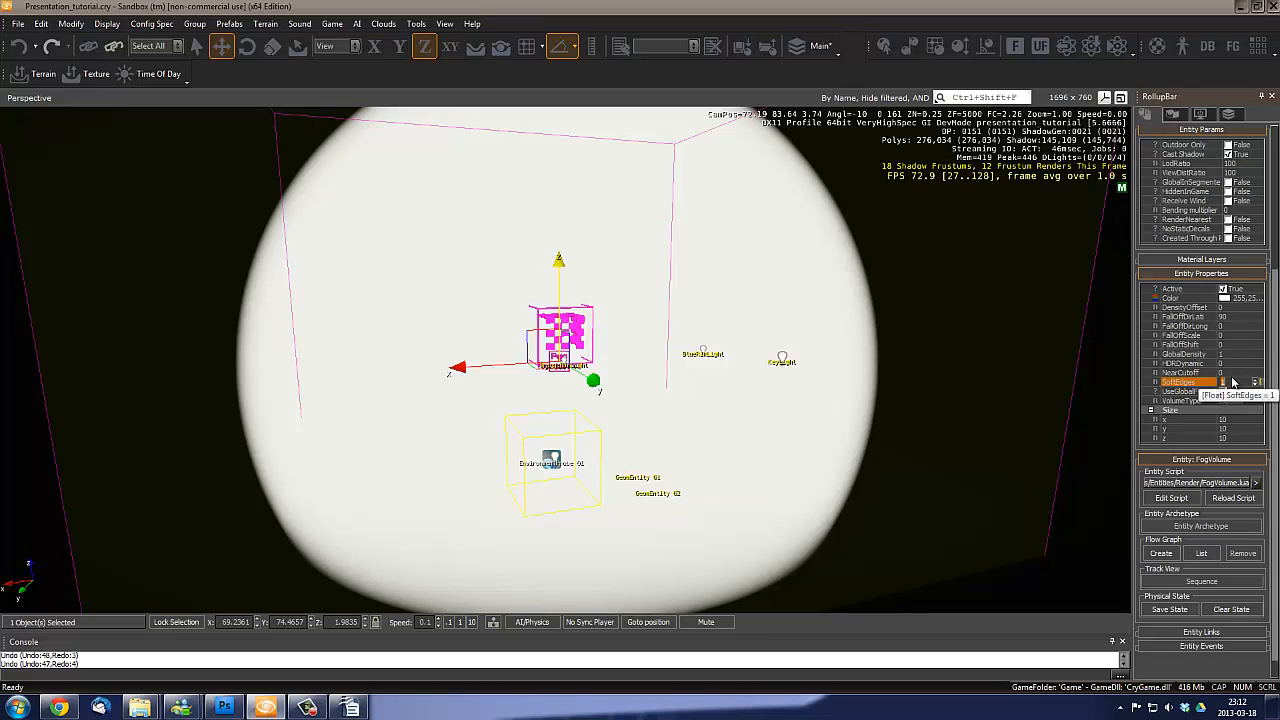
text(0)
key(Return)
key(w)
right_drag(817, 397, 818, 352)
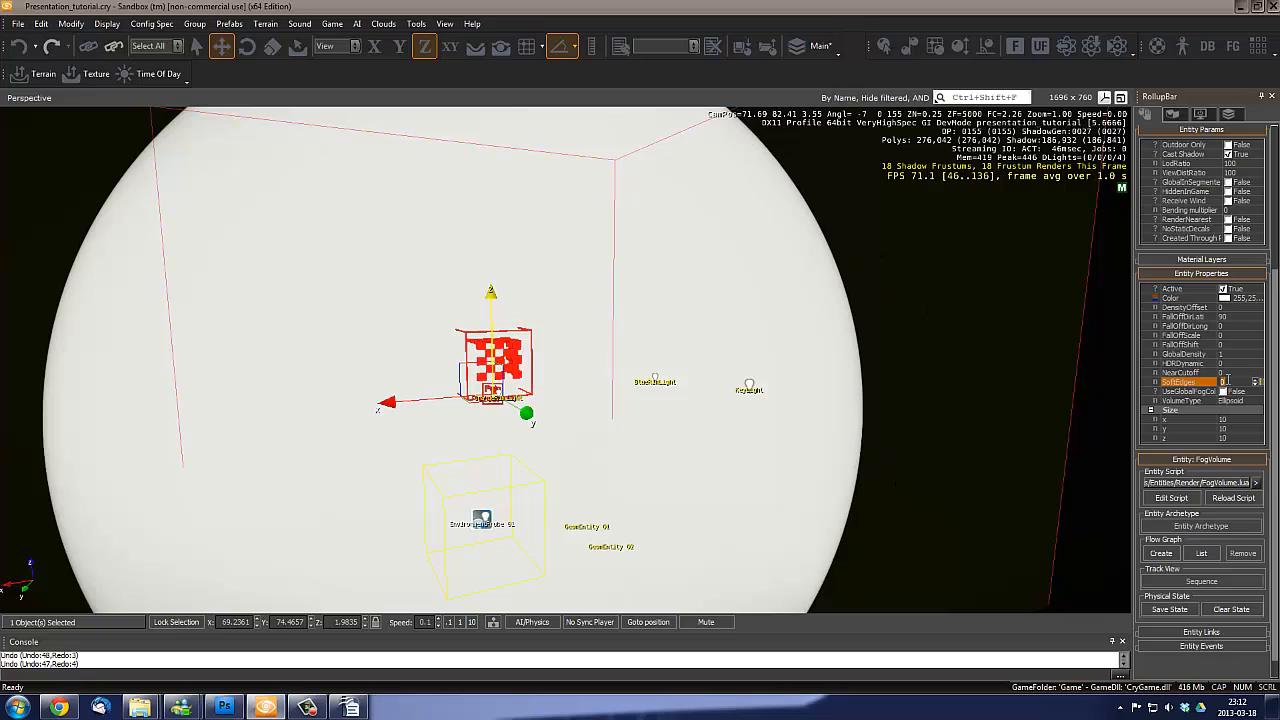
text(1)
key(Return)
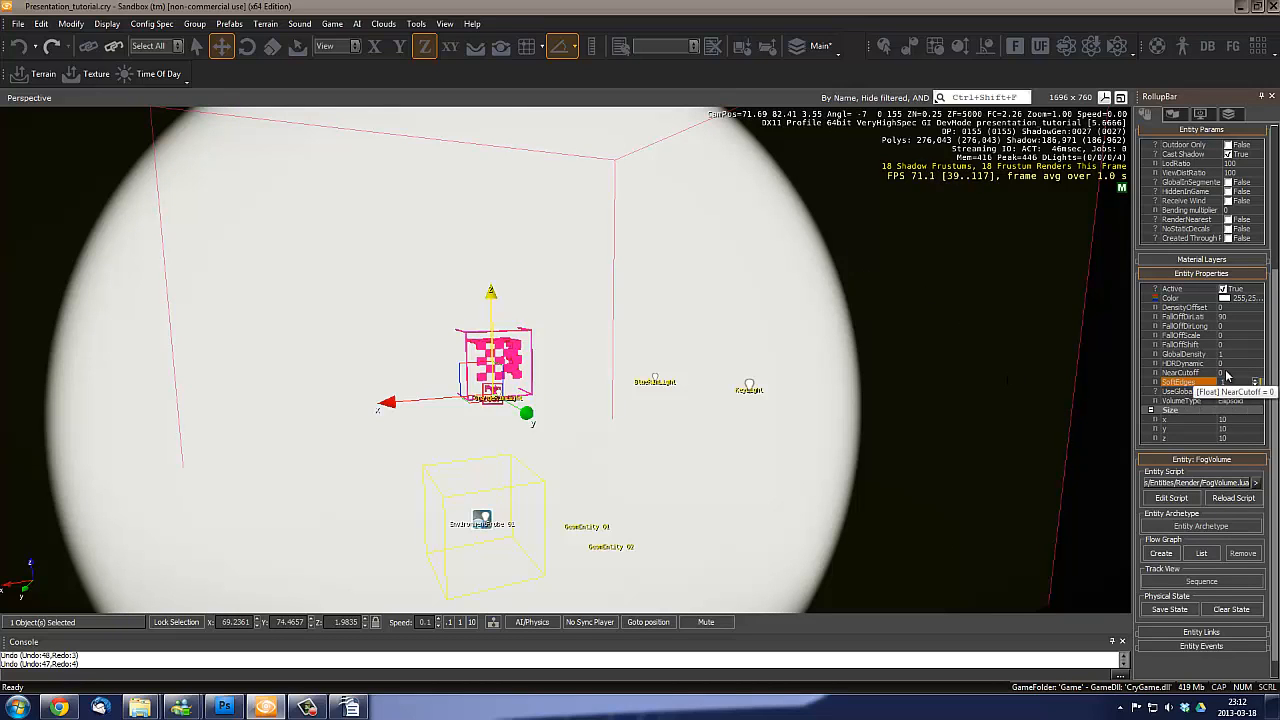
click(1227, 373)
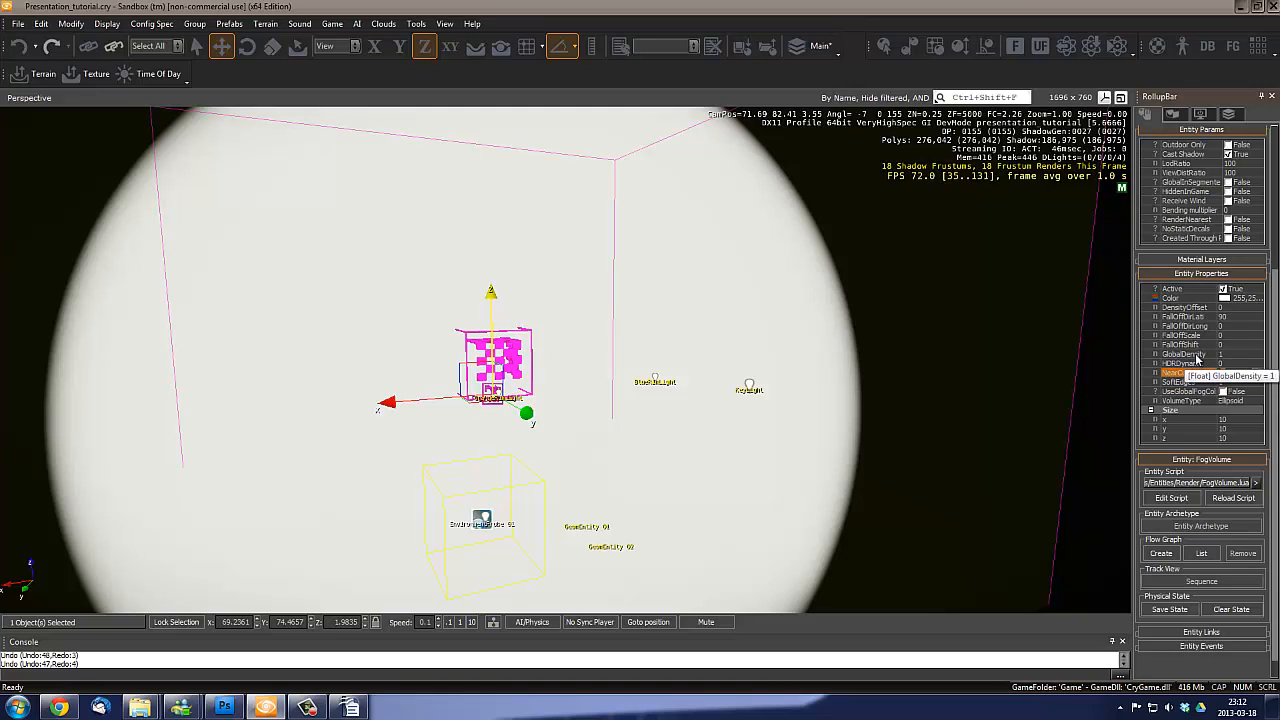
Try a GlobalDensity value of 0.01 on the fog volume and check the haze around the character
click(1185, 355)
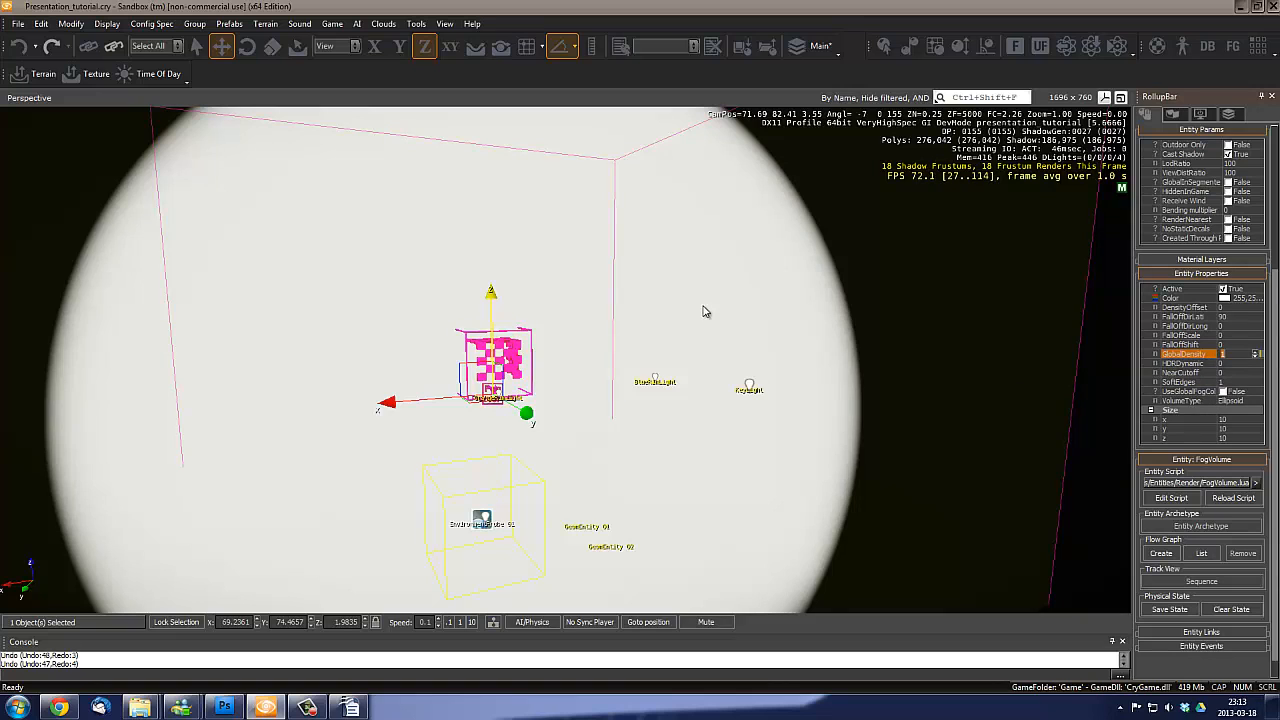
right_drag(704, 311, 705, 312)
key(s)
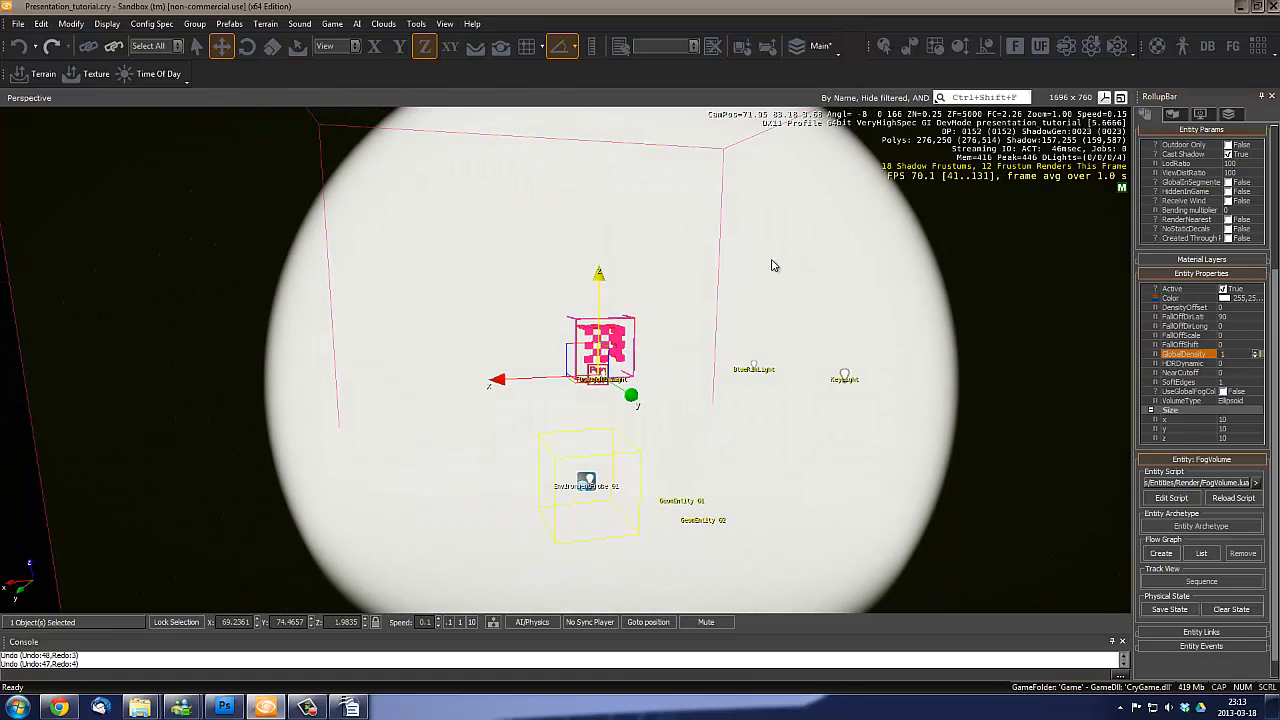
click(1229, 353)
text(0.01)
right_drag(665, 306, 745, 330)
right_drag(640, 343, 679, 314)
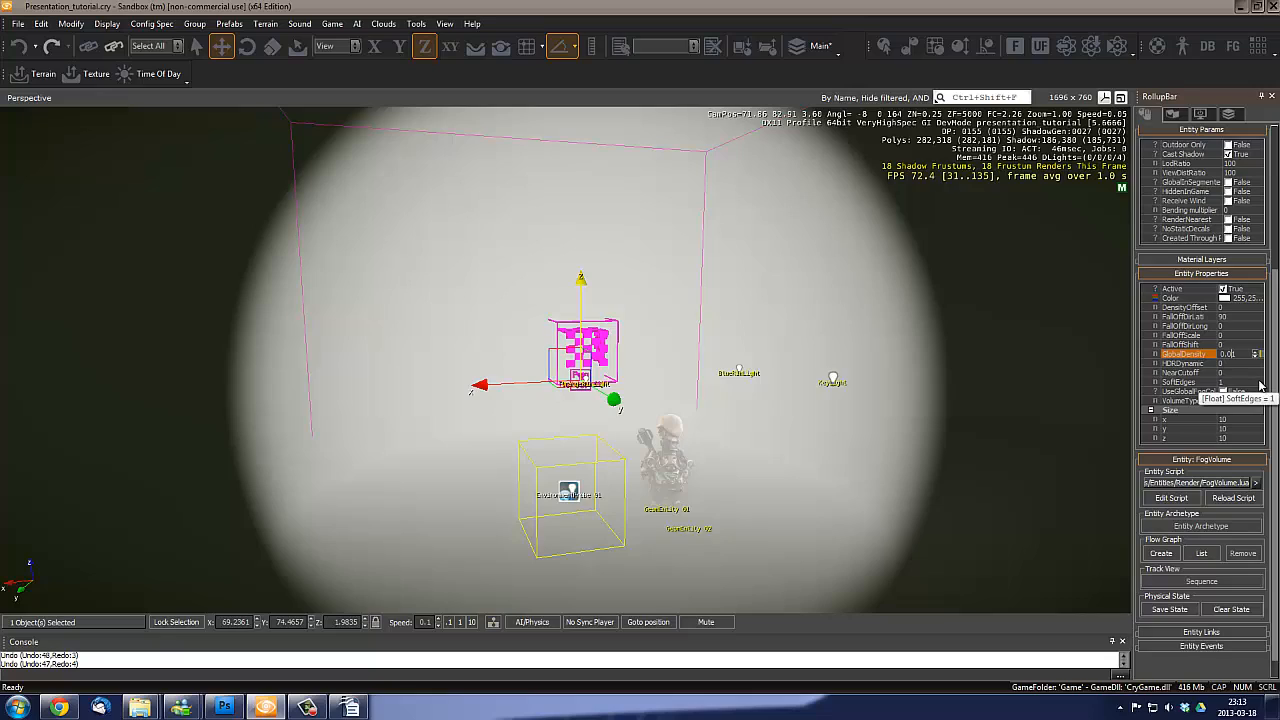
Set the fog volume's GlobalDensity to 0.001 and check the character up close
text(0)
key(Return)
key(w)
right_drag(705, 368, 639, 361)
key(w)
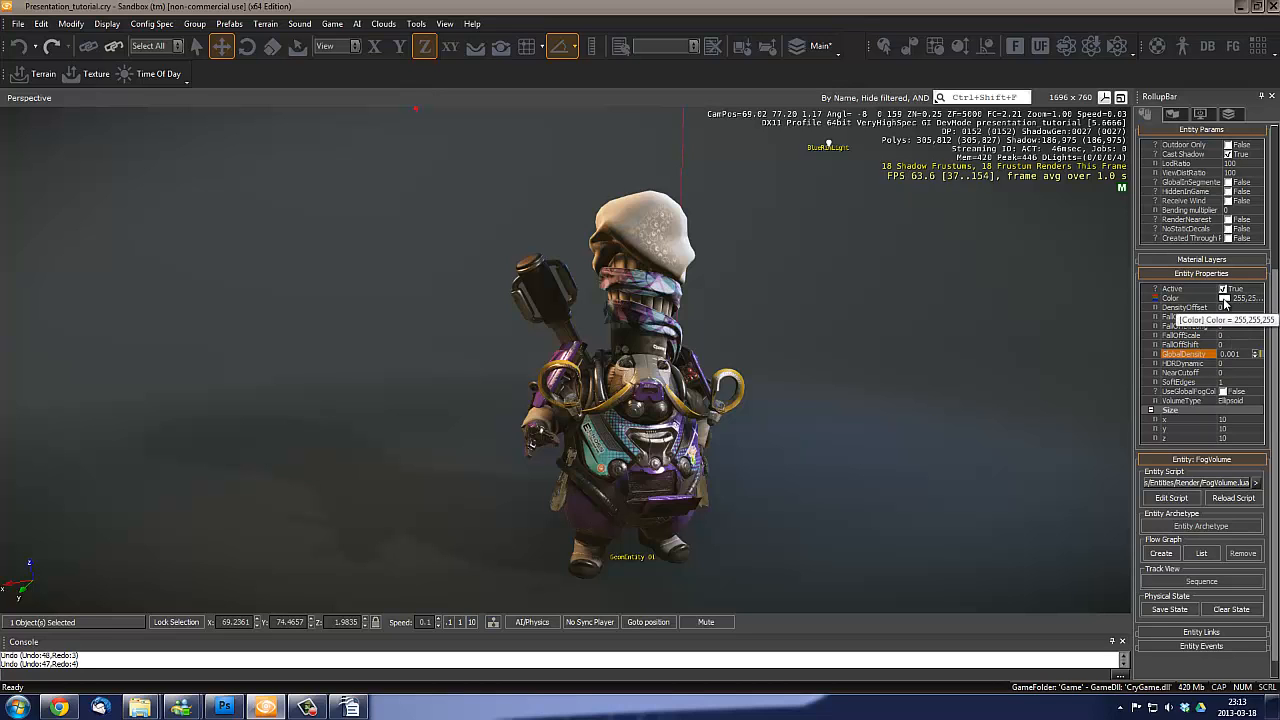
Select OrangeRimLight and copy its diffuse colour value
right_drag(643, 289, 548, 281)
mouse_move(548, 281)
middle_down()
mouse_move(558, 267)
mouse_move(549, 296)
middle_up()
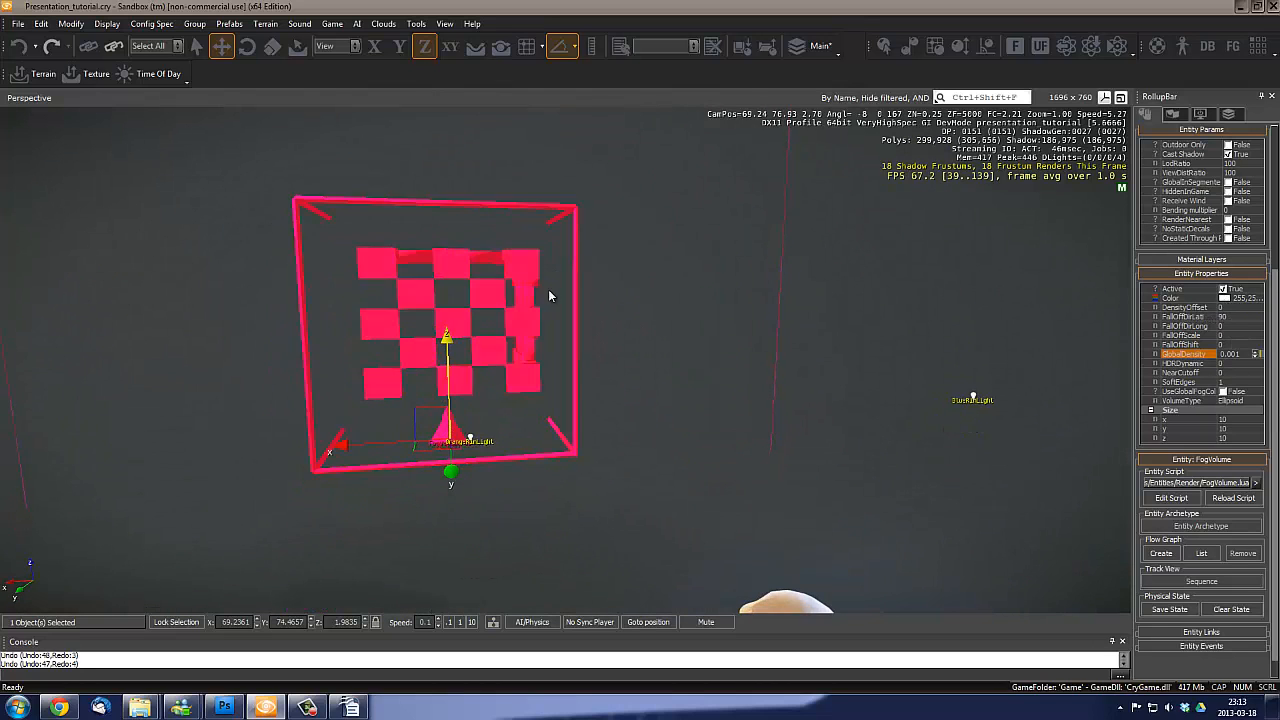
click(472, 440)
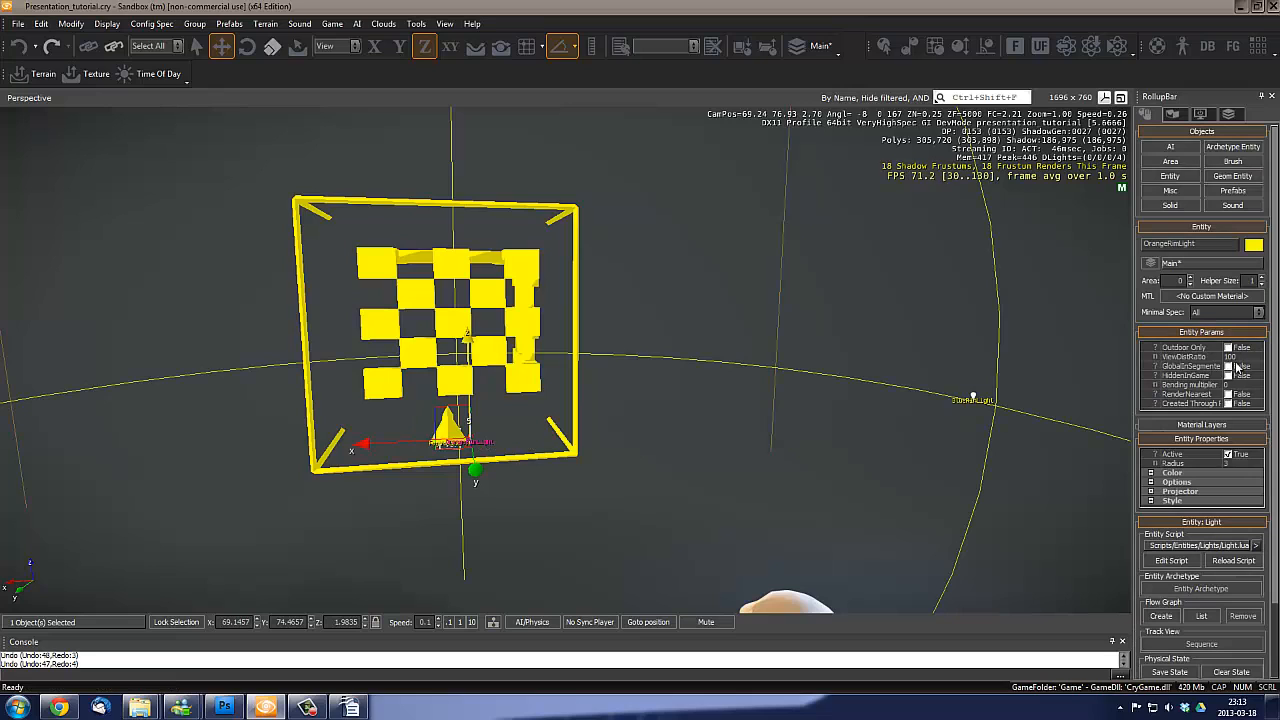
click(1150, 472)
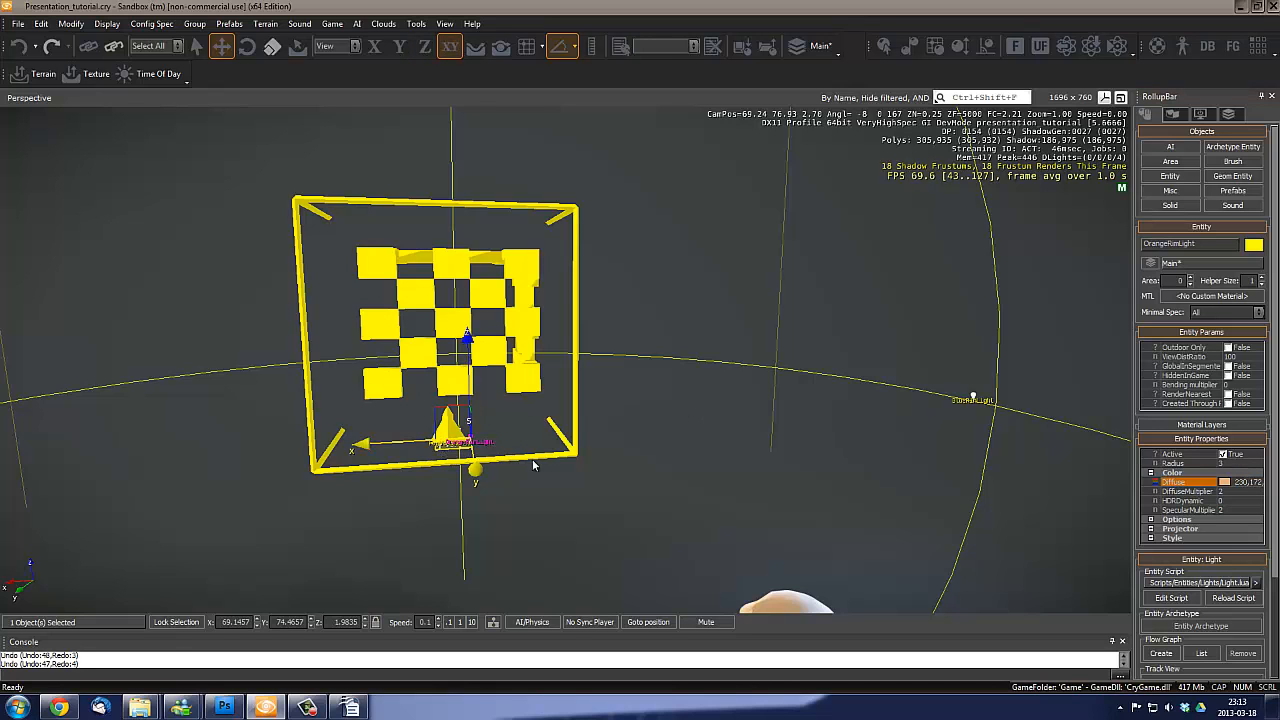
Apply OrangeRimLight's copied diffuse colour to FogVolume_01's Color and check the tinted haze around the character
right_drag(534, 463, 529, 477)
middle_drag(529, 477, 527, 460)
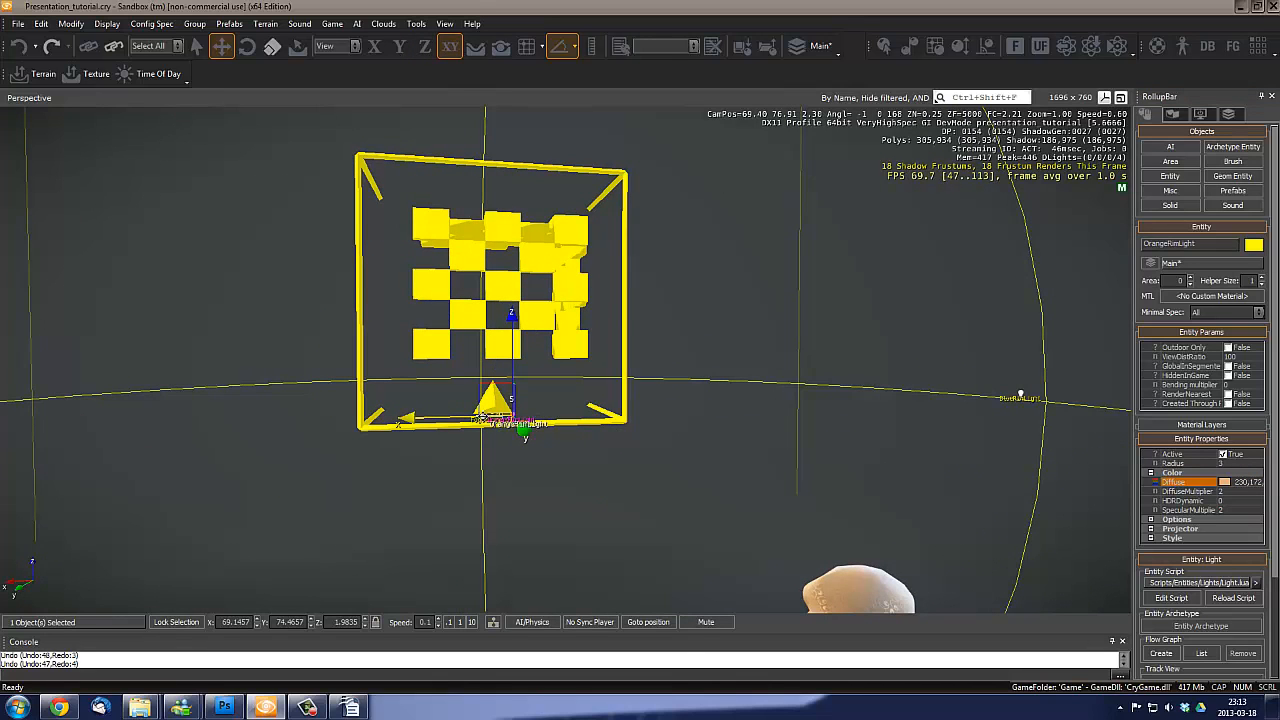
click(522, 428)
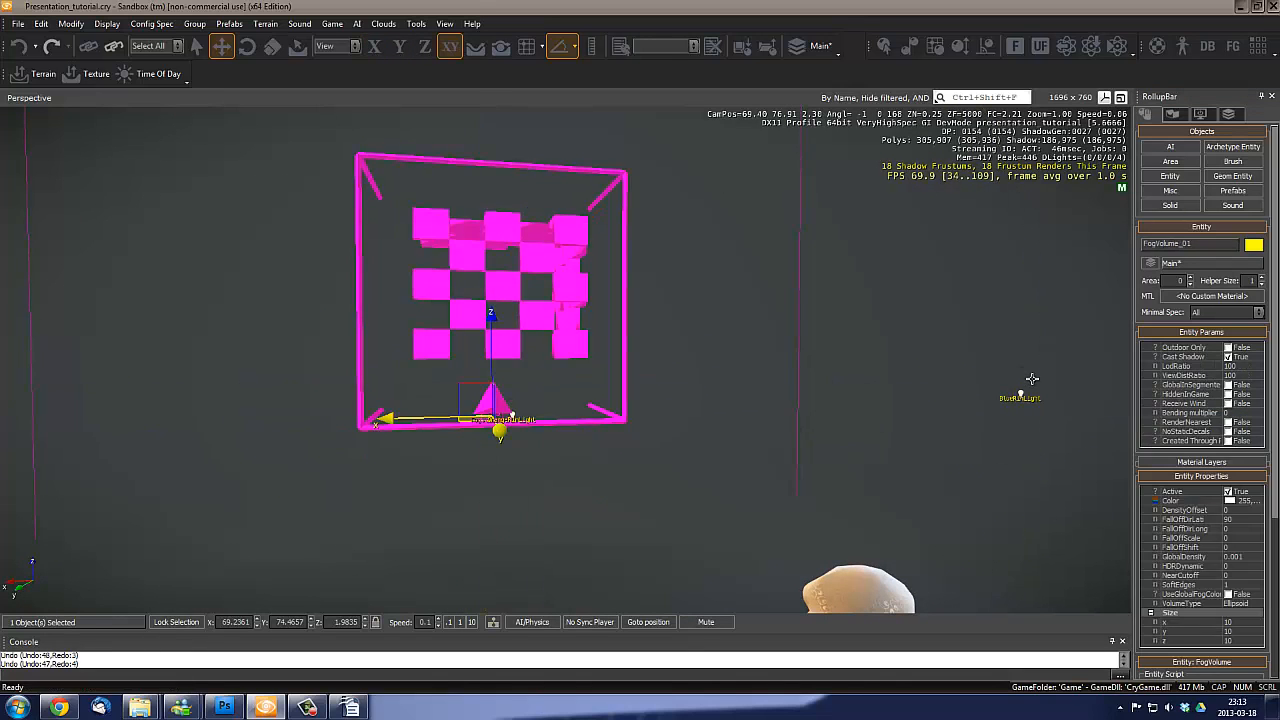
click(1245, 502)
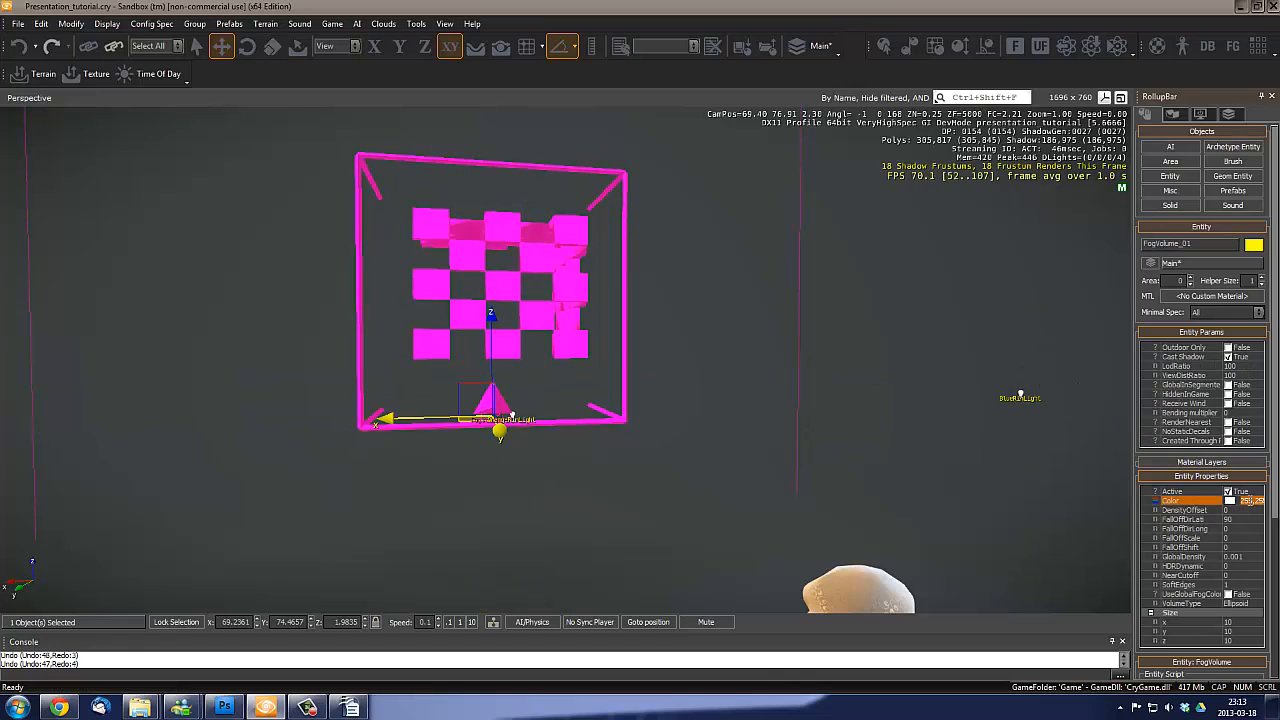
scroll(512, 418, down, 5)
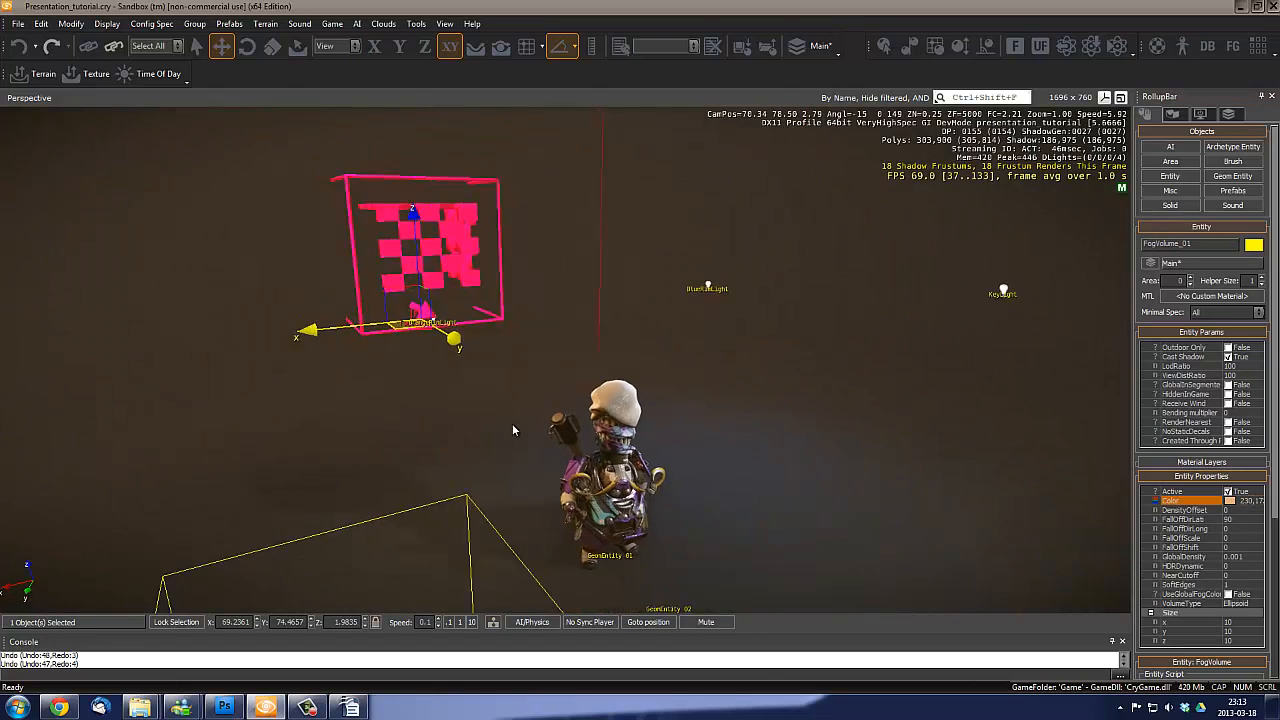
right_drag(512, 423, 538, 340)
scroll(555, 397, up, 3)
right_drag(555, 397, 630, 257)
scroll(718, 168, up, 2)
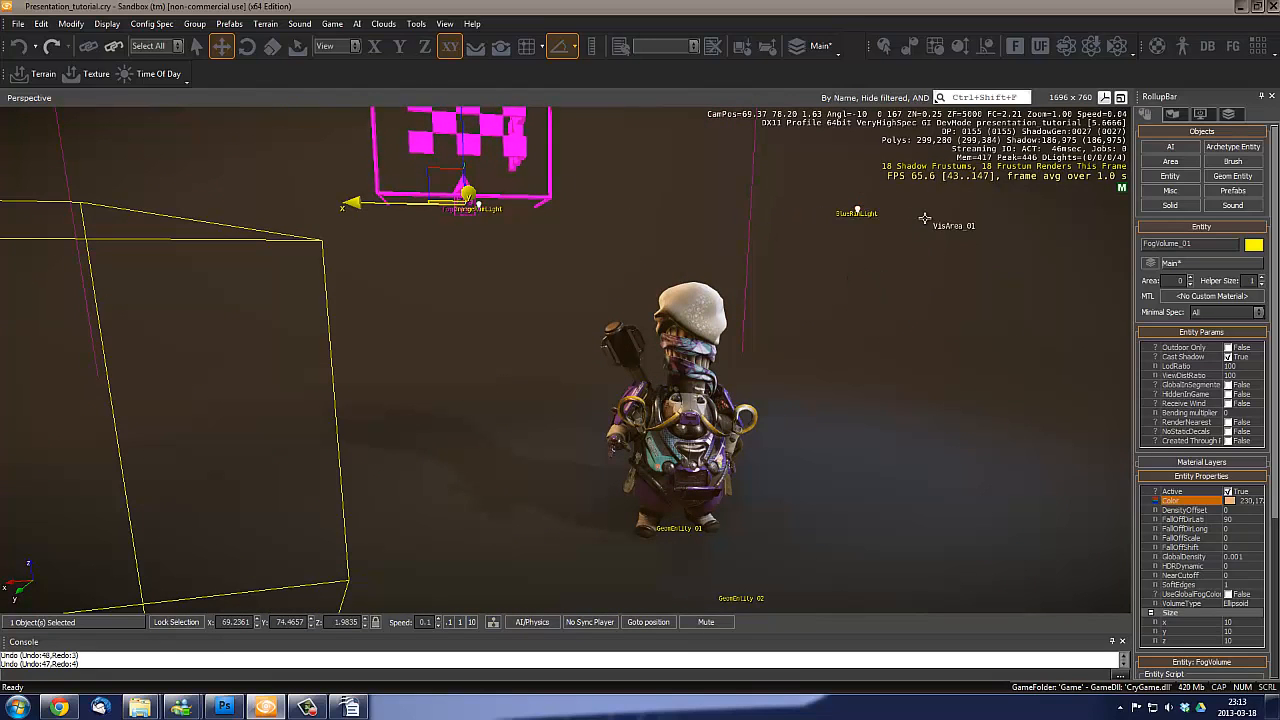
Duplicate the orange fog volume and place the copy near BlueRimLight
right_drag(936, 386, 838, 355)
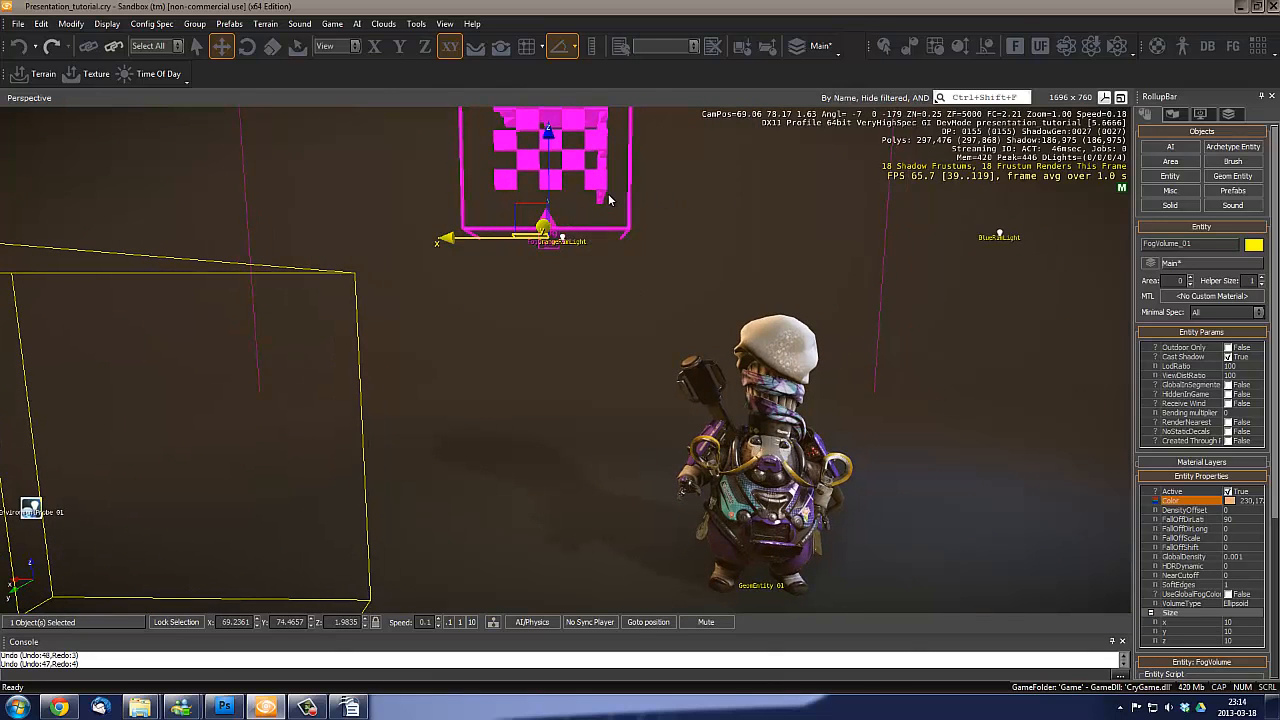
key(ctrl+c)
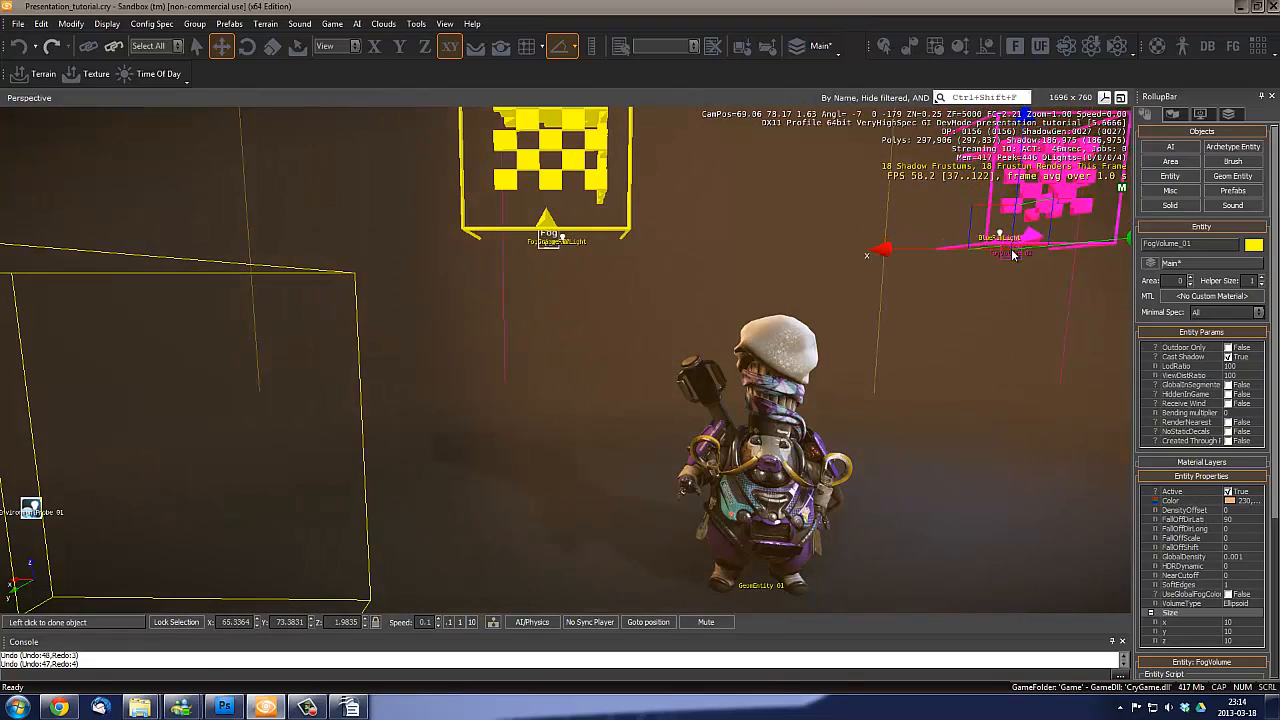
click(1002, 296)
scroll(947, 318, up, 5)
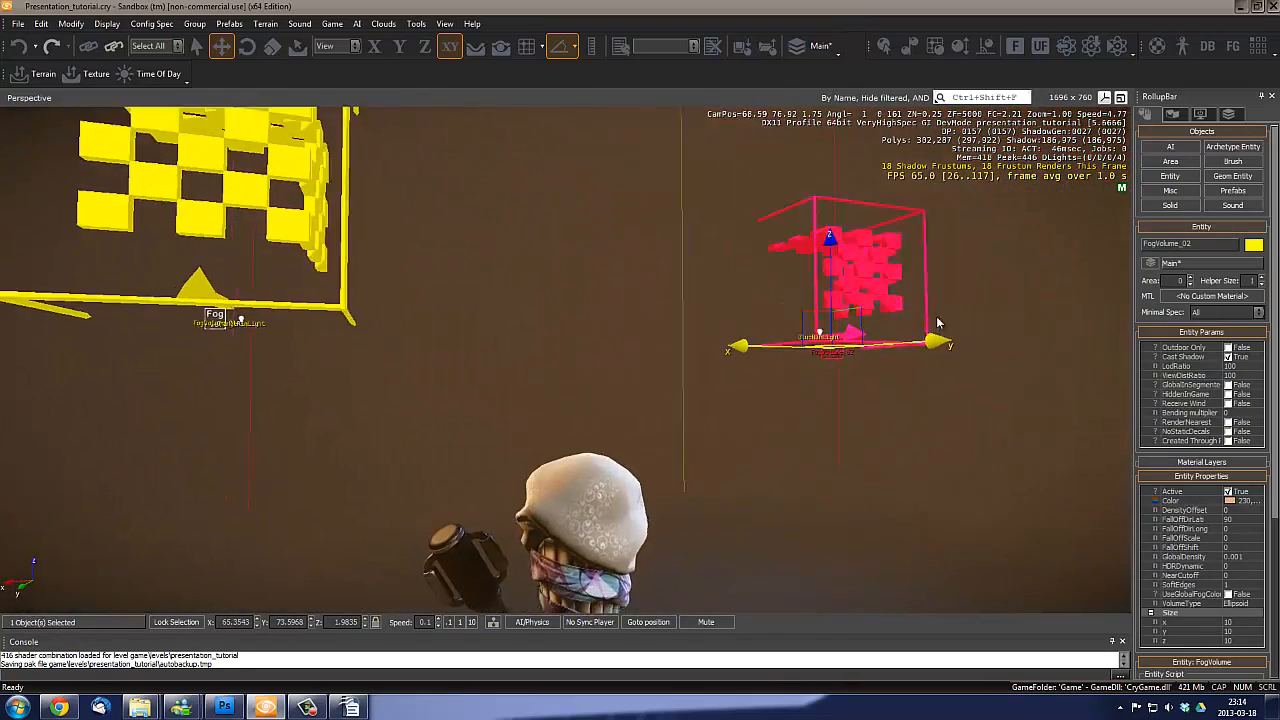
Align the copied fog volume to BlueRimLight and shift it along X to about 66.30
key(d)
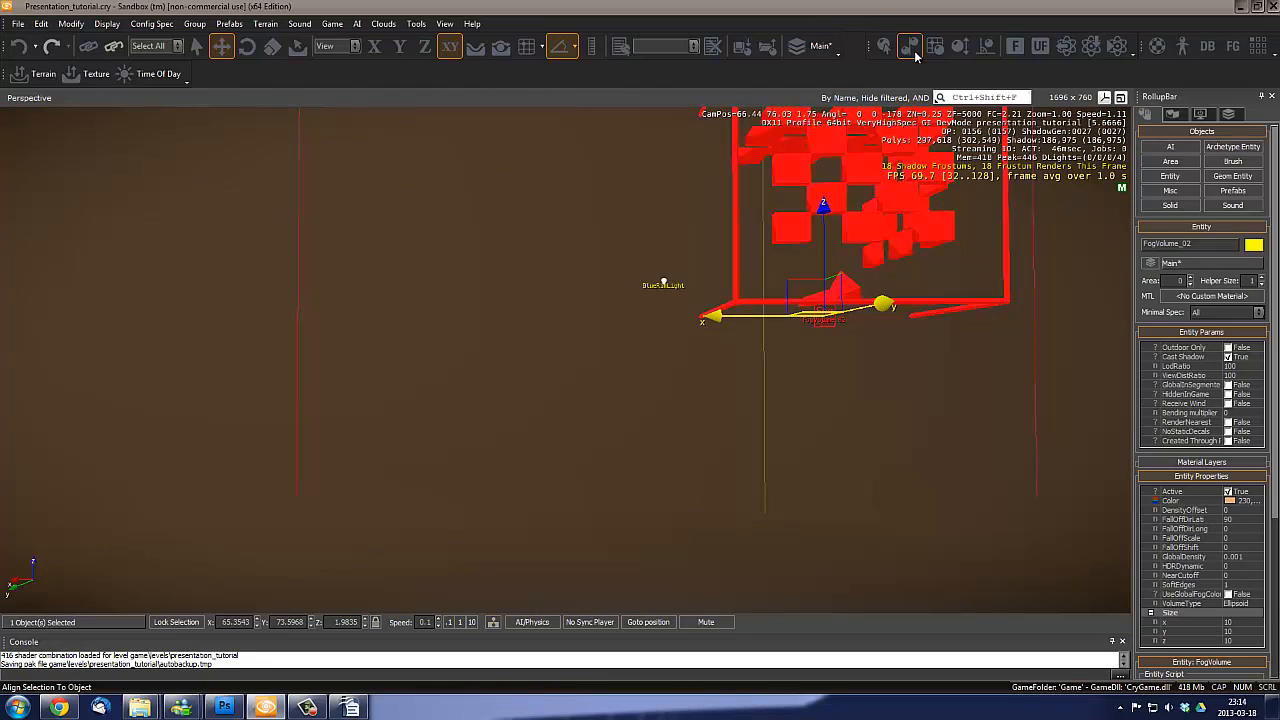
click(910, 47)
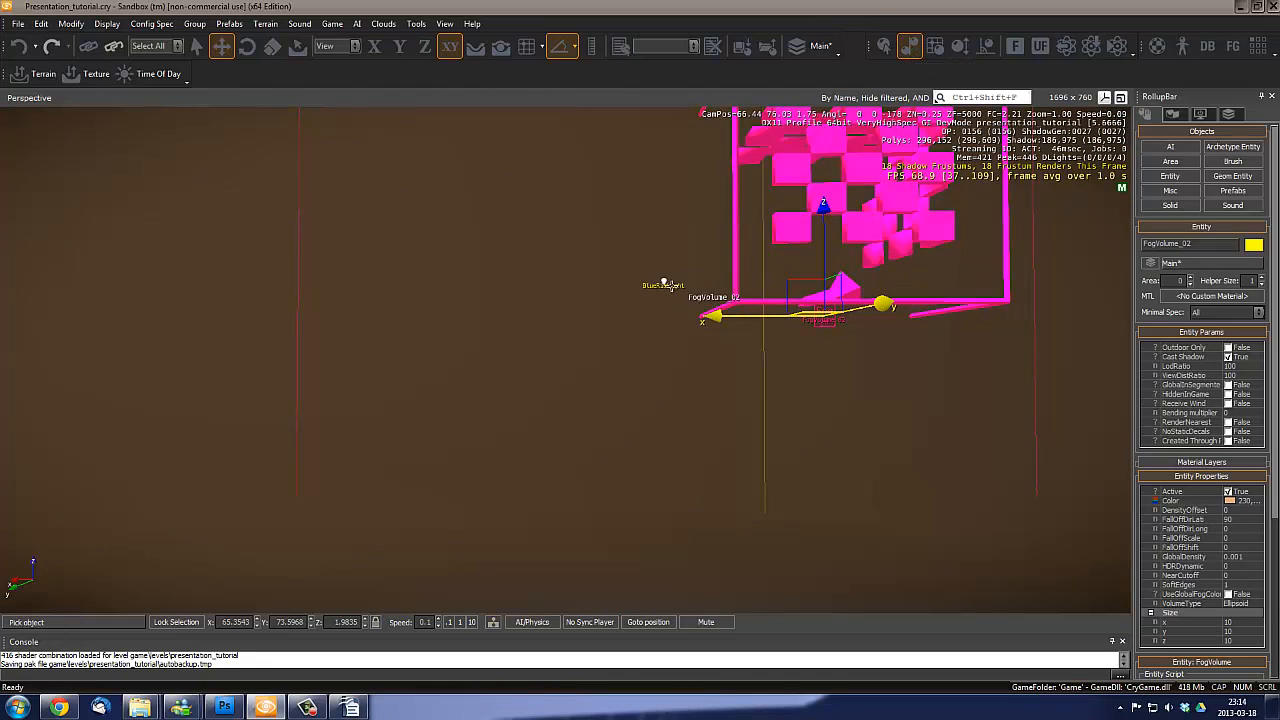
click(659, 284)
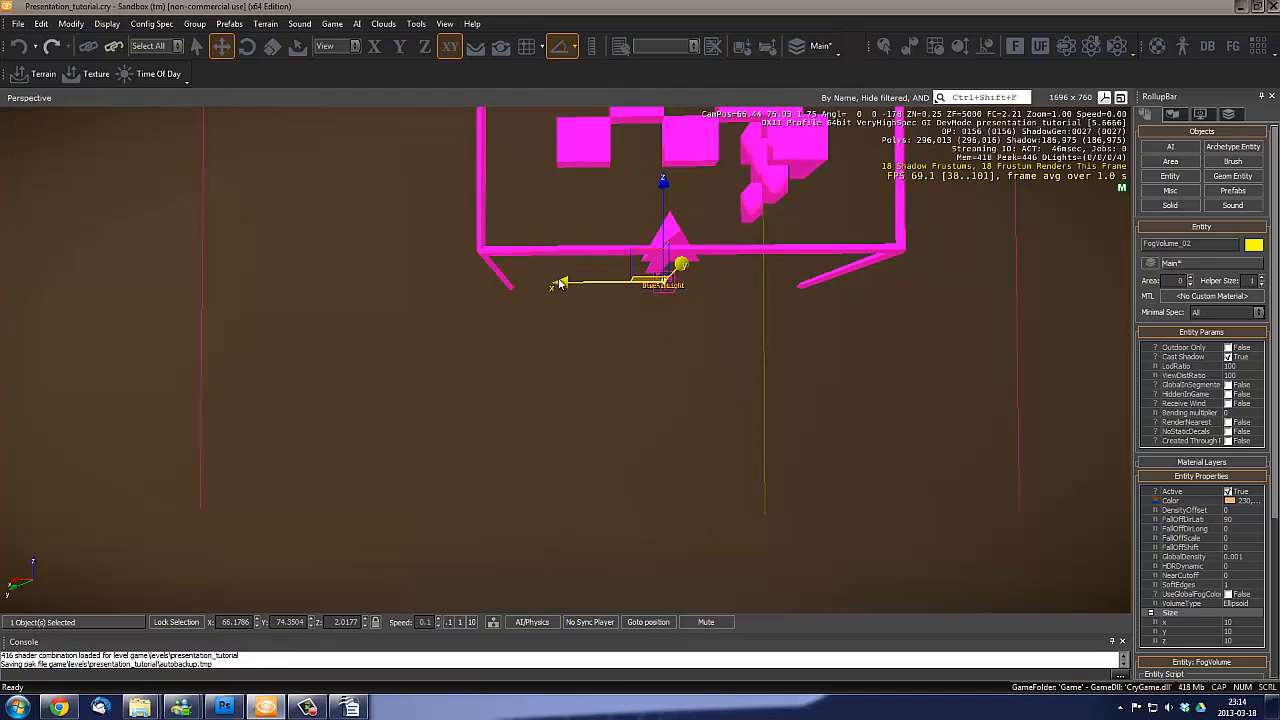
drag(560, 283, 521, 284)
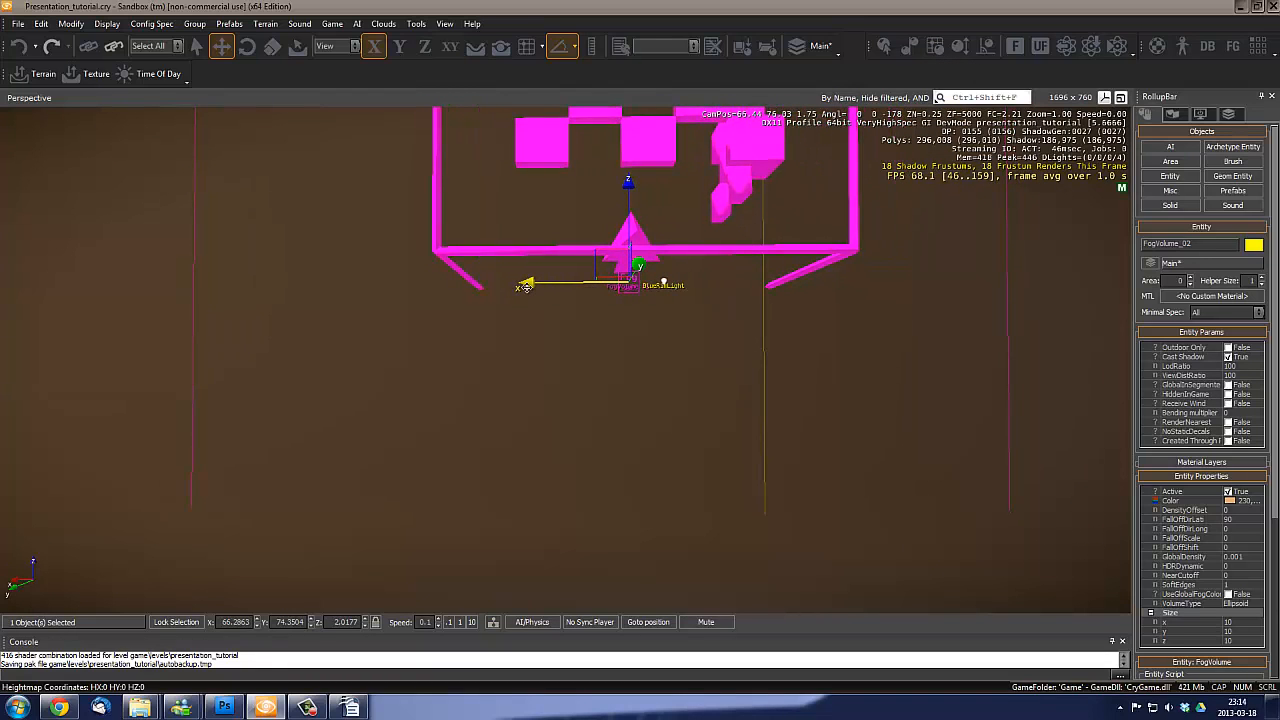
Select BlueRimLight and copy its diffuse colour value
right_drag(557, 354, 628, 393)
key(s)
key(w)
click(675, 220)
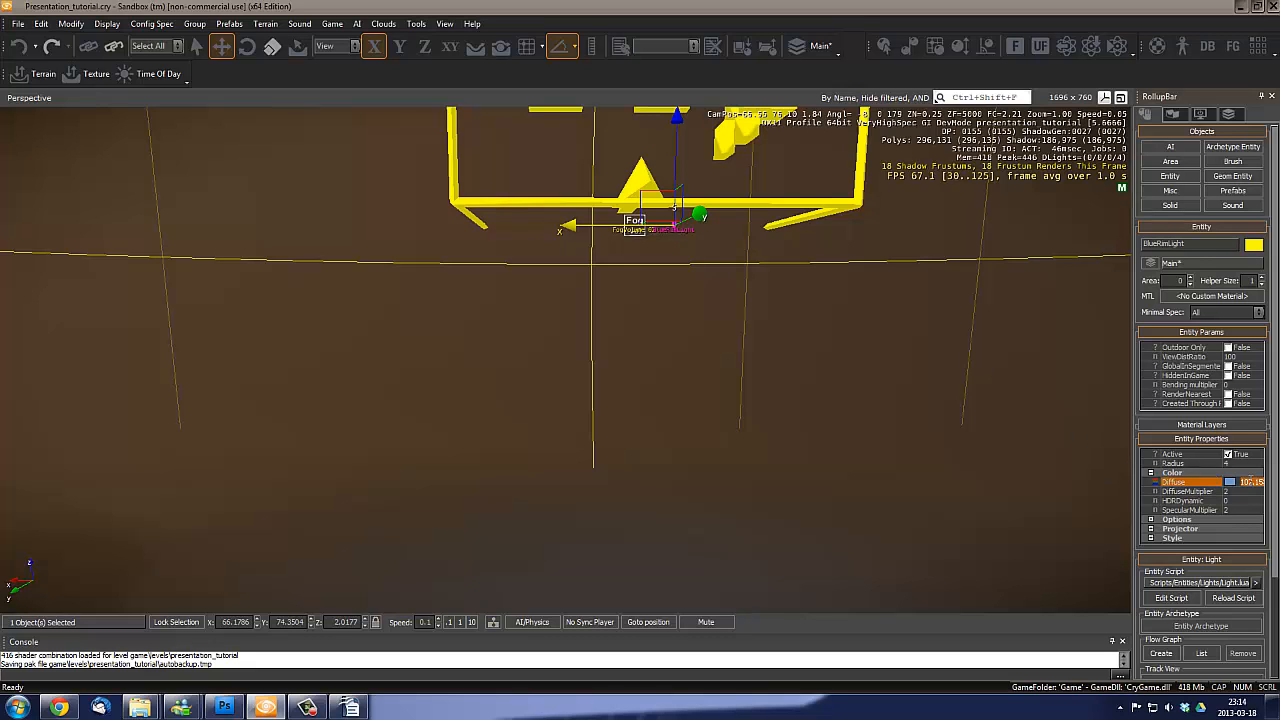
Apply BlueRimLight's copied diffuse colour to the duplicated fog volume and check the combined orange and blue haze
click(634, 232)
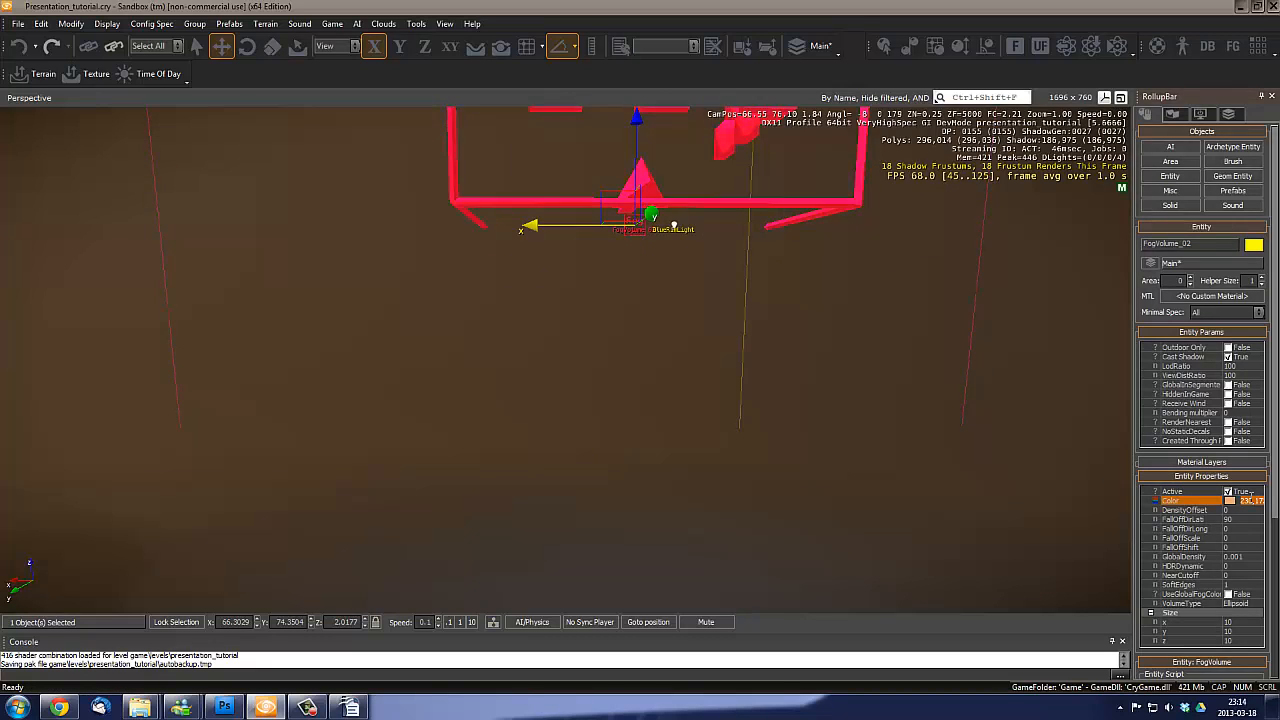
key(ctrl+v)
key(s)
key(a)
right_drag(454, 380, 475, 352)
key(w)
middle_drag(475, 352, 476, 347)
key(w)
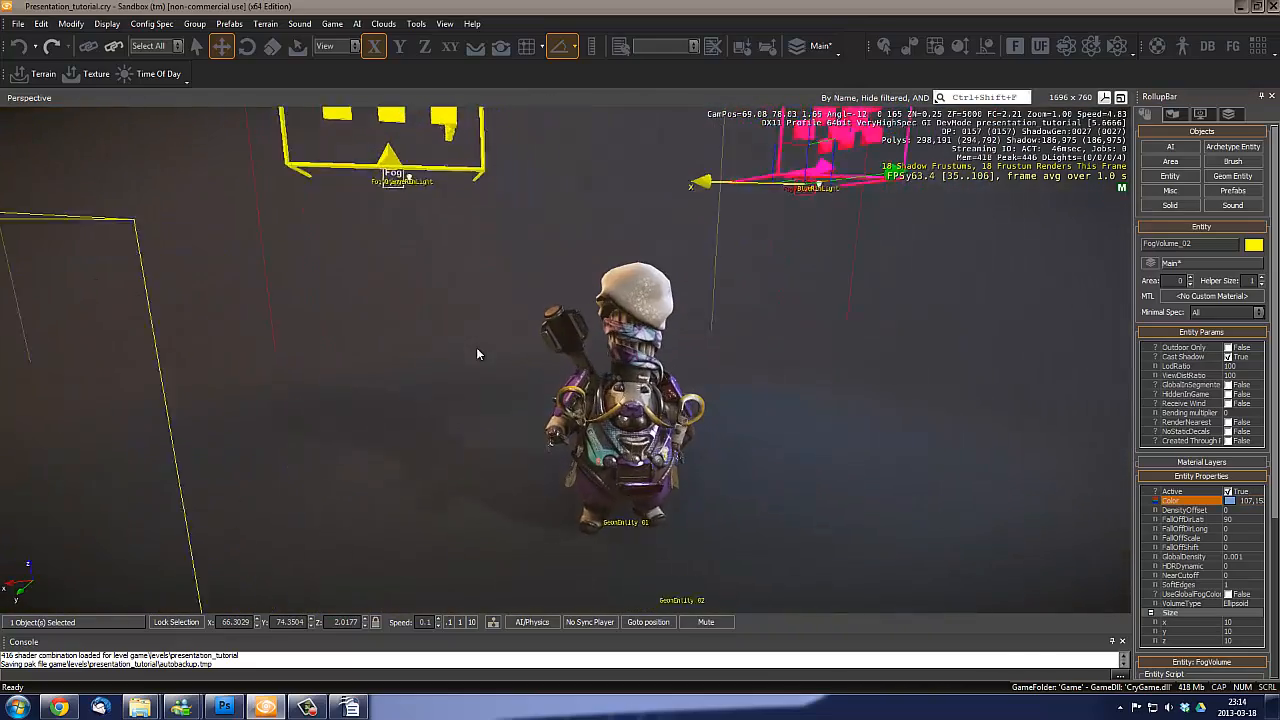
right_drag(476, 347, 482, 350)
key(s)
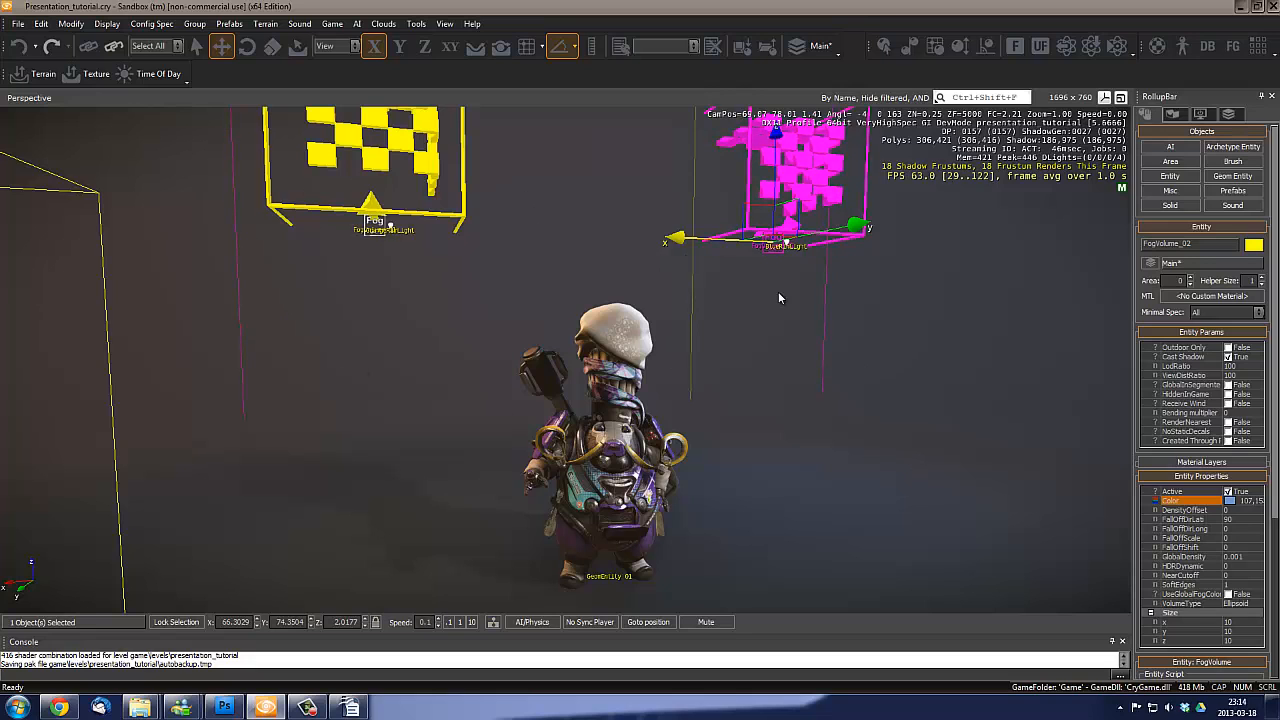
Set the blue fog volume's x, y and z size to 7
drag(1274, 452, 1274, 553)
click(1240, 482)
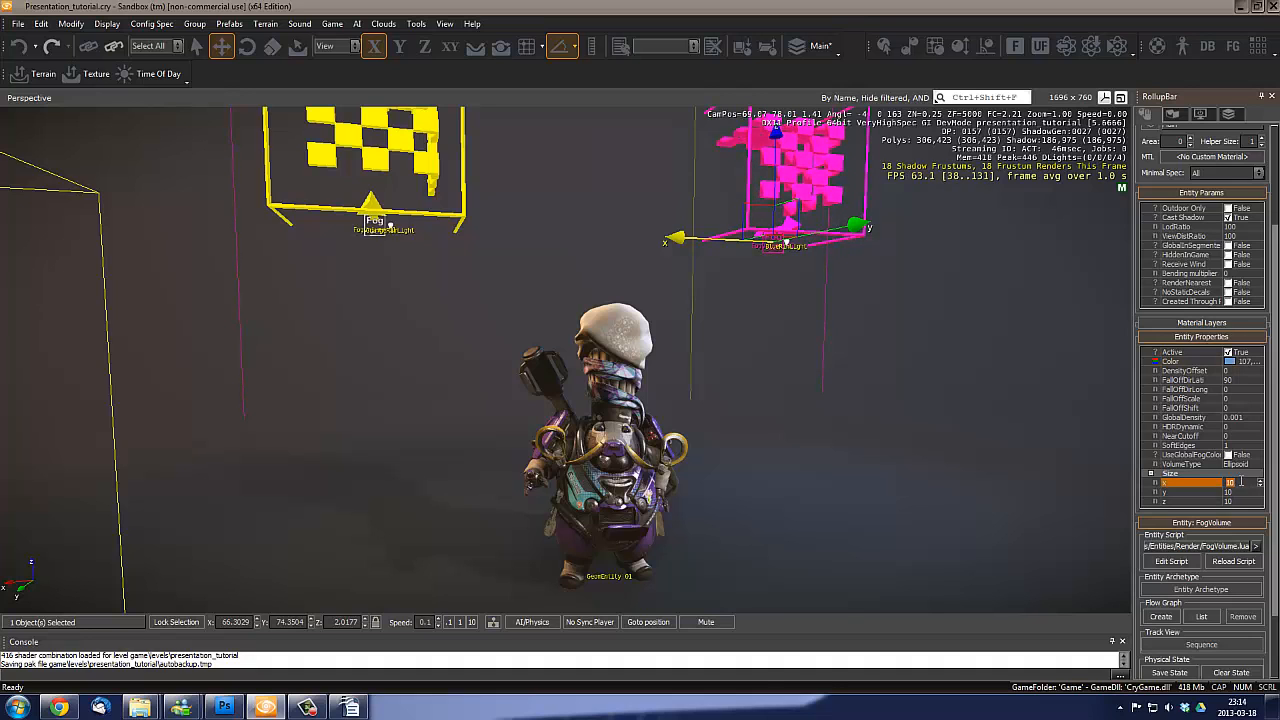
text(7)
click(1243, 490)
text(7)
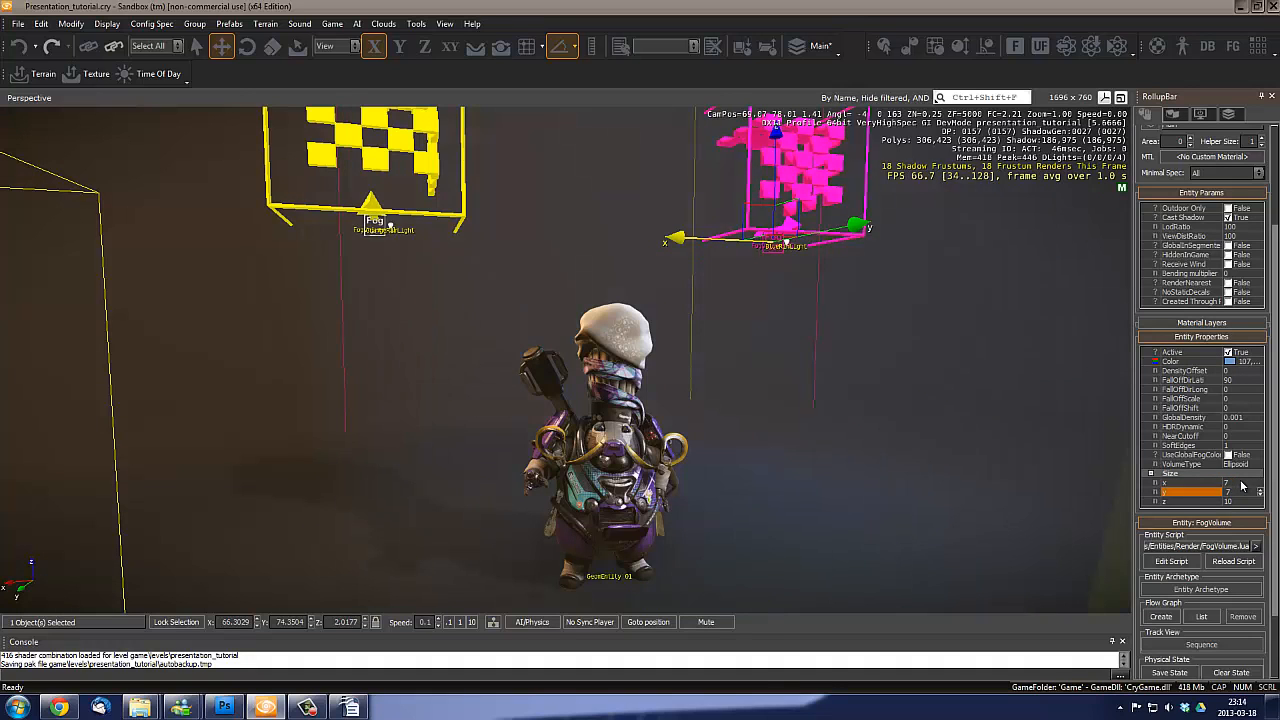
key(Tab)
right_drag(762, 292, 748, 298)
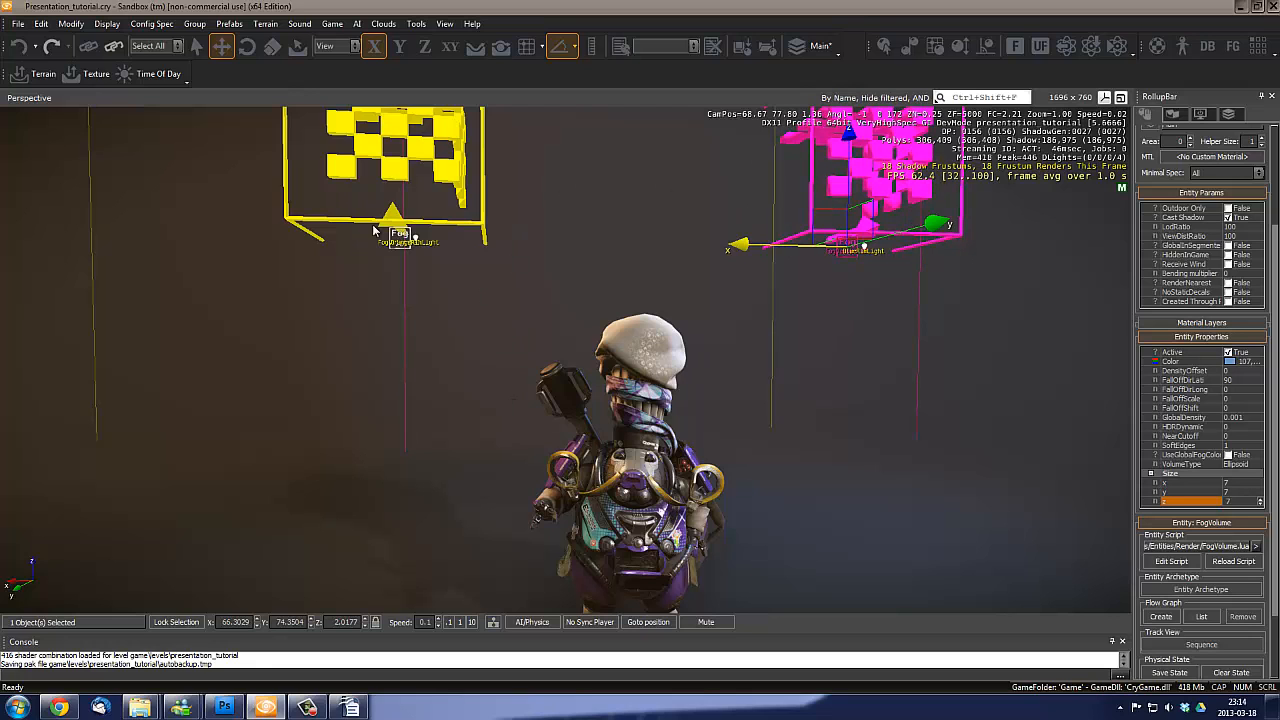
Set the orange fog volume's x, y and z size to 7
click(392, 254)
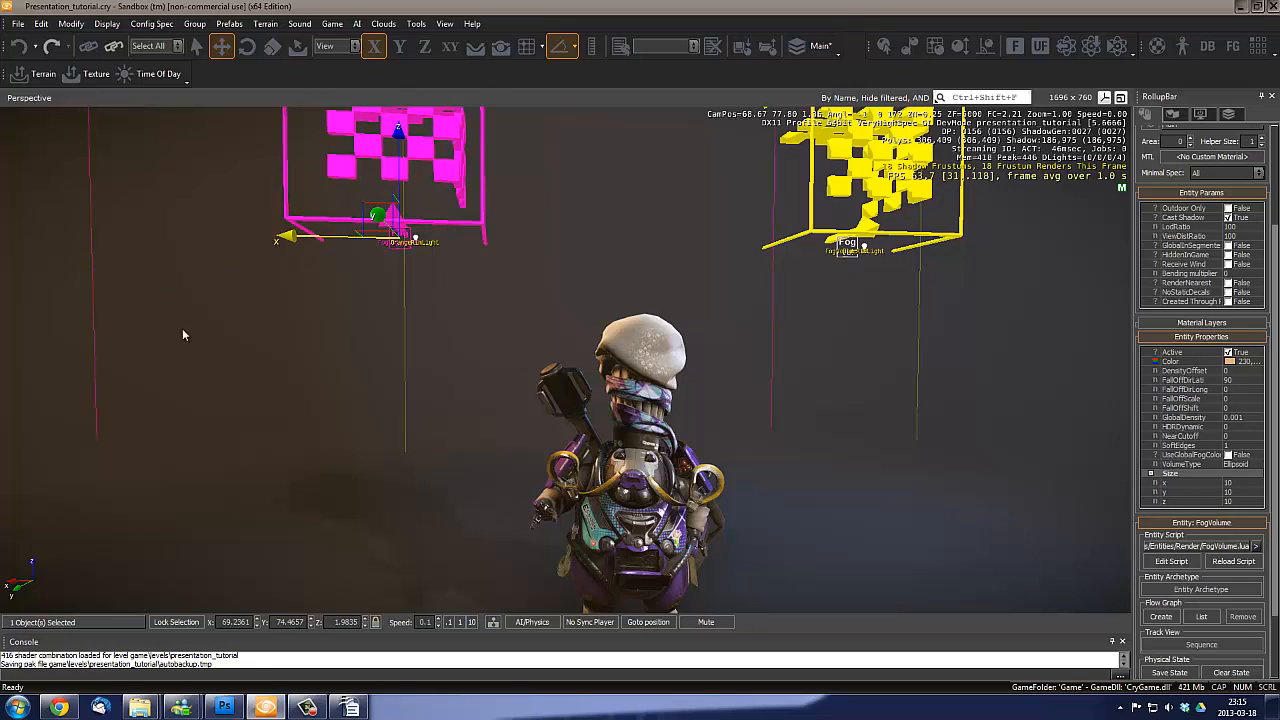
click(1240, 482)
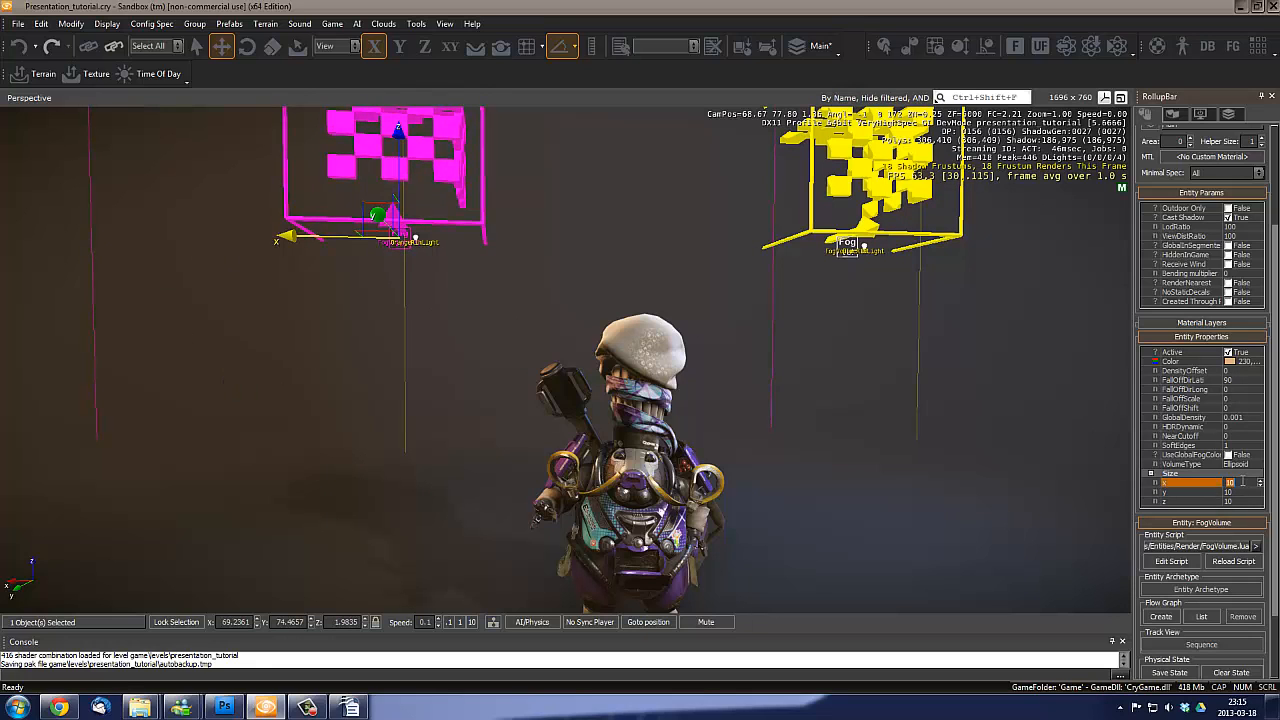
text(7)
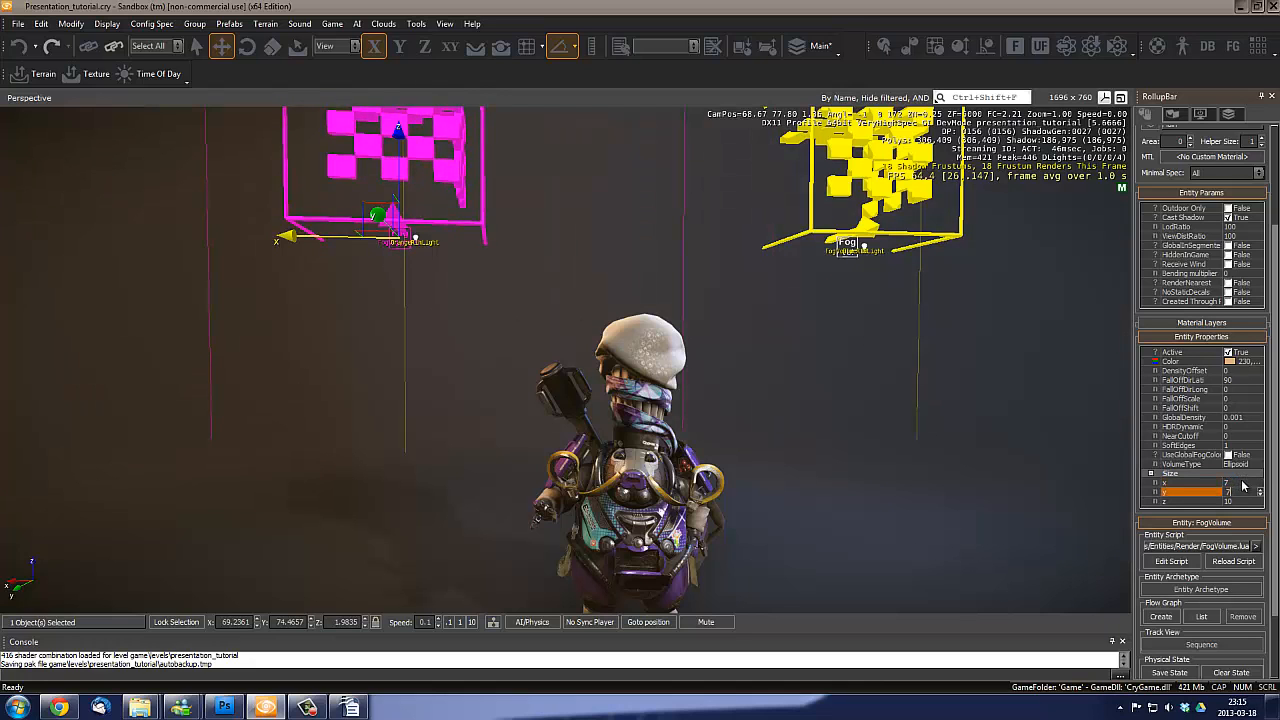
right_drag(534, 345, 564, 358)
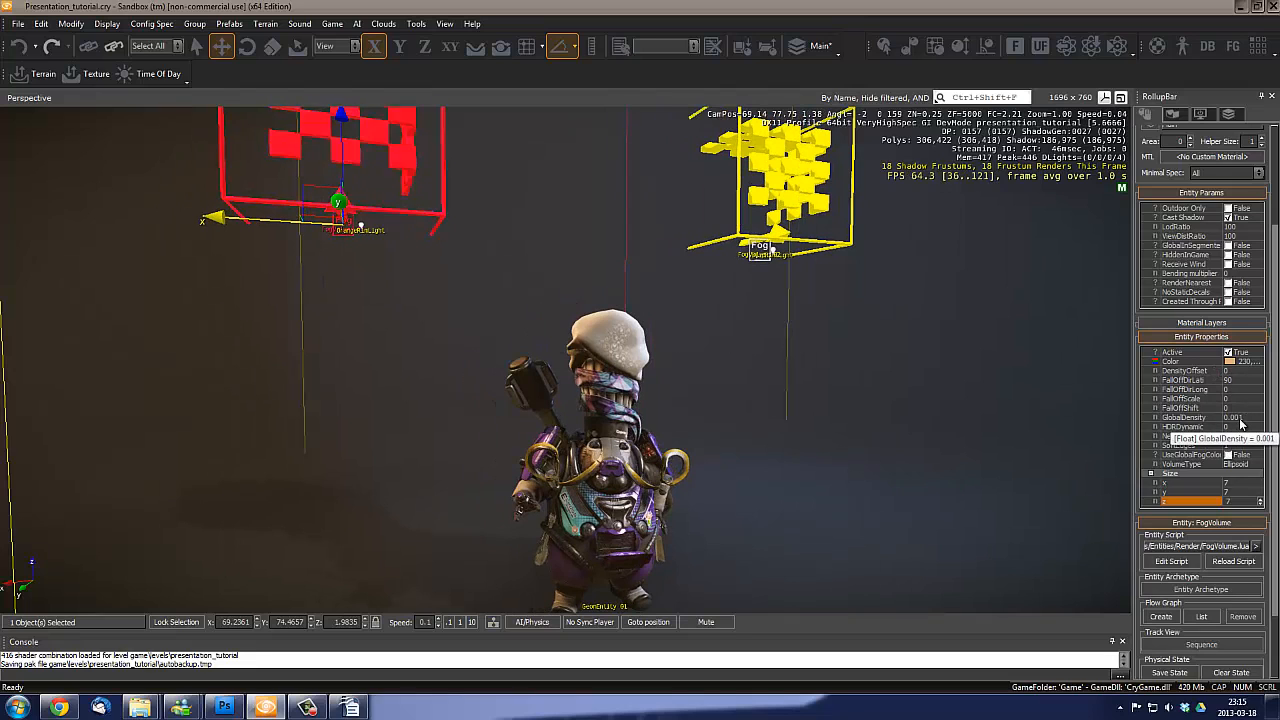
Raise the orange fog volume's GlobalDensity to 0.0015 and review the character with the viewport helpers hidden
click(1238, 417)
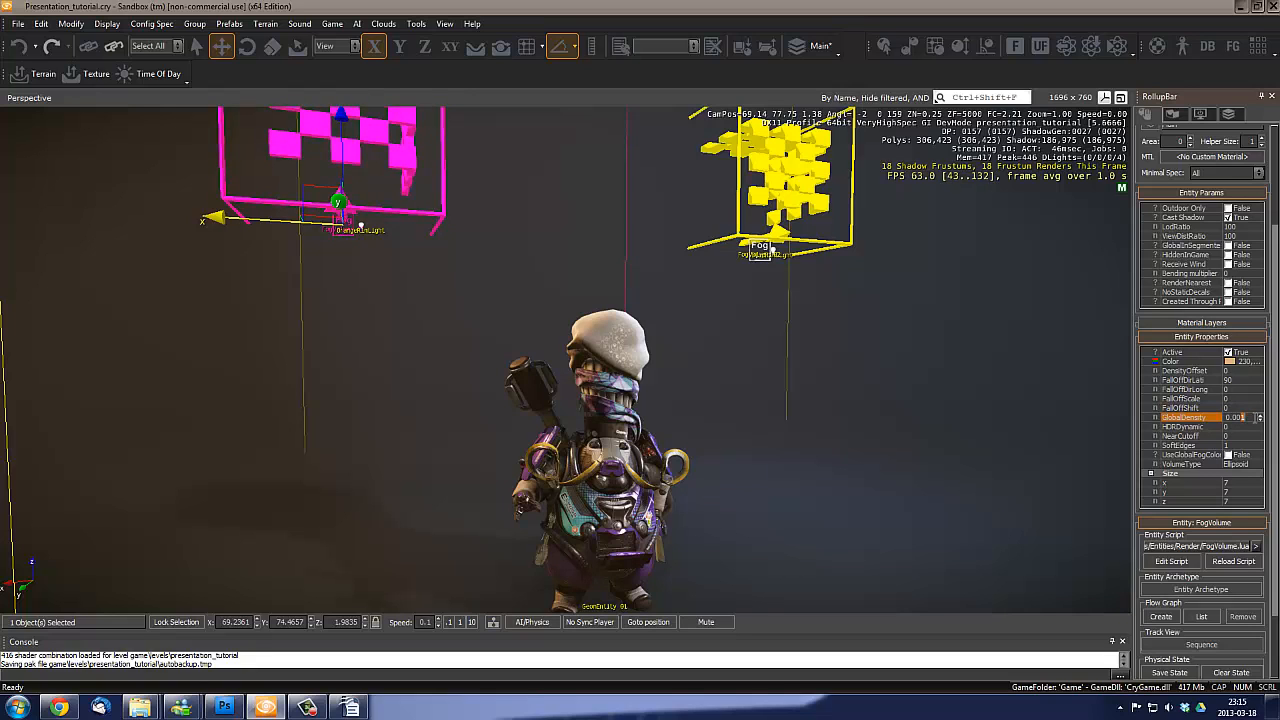
click(1259, 415)
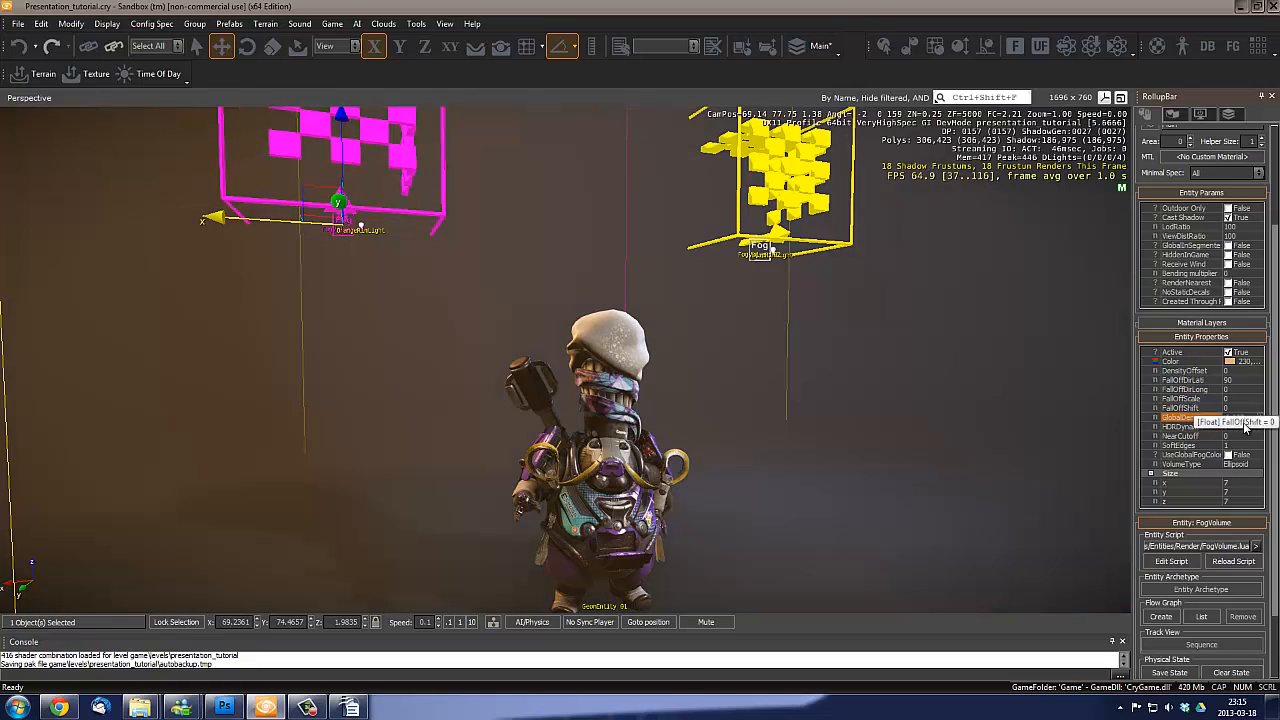
click(1259, 415)
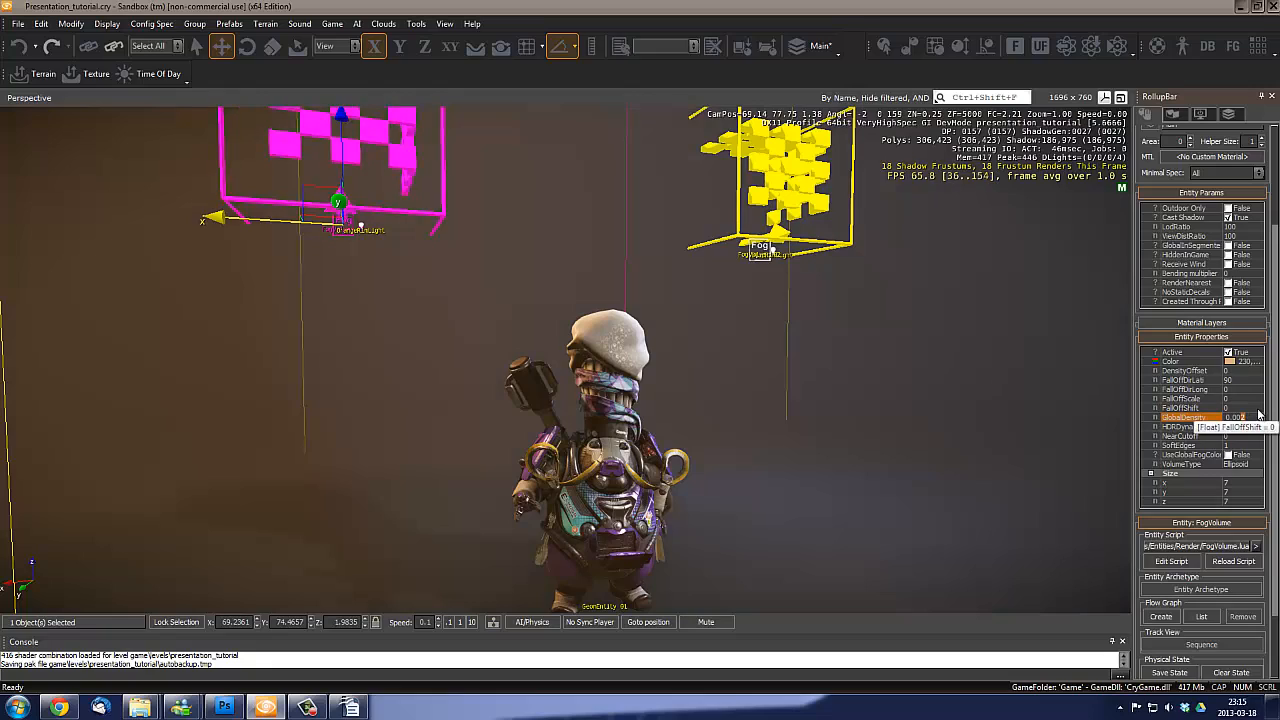
right_drag(758, 256, 714, 449)
right_drag(659, 404, 658, 408)
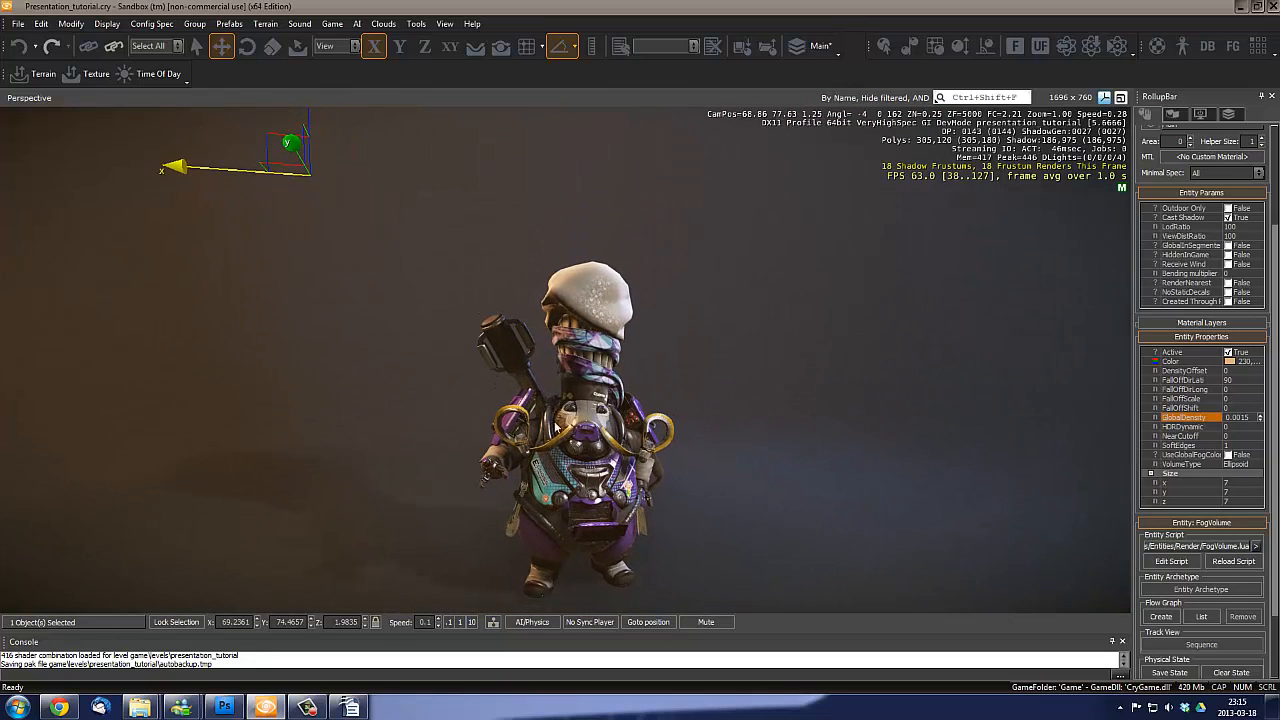
right_drag(760, 418, 733, 398)
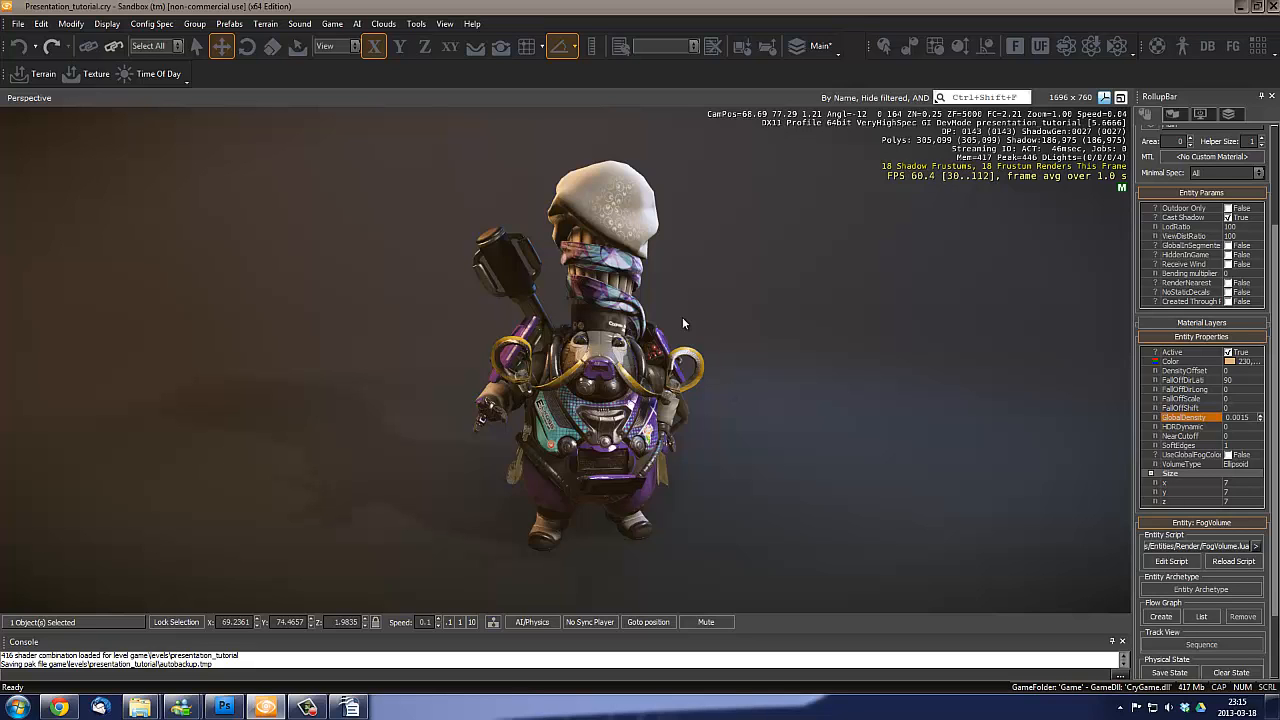
Examine the character and the combined orange and blue haze from several angles and distances
right_drag(736, 391, 737, 390)
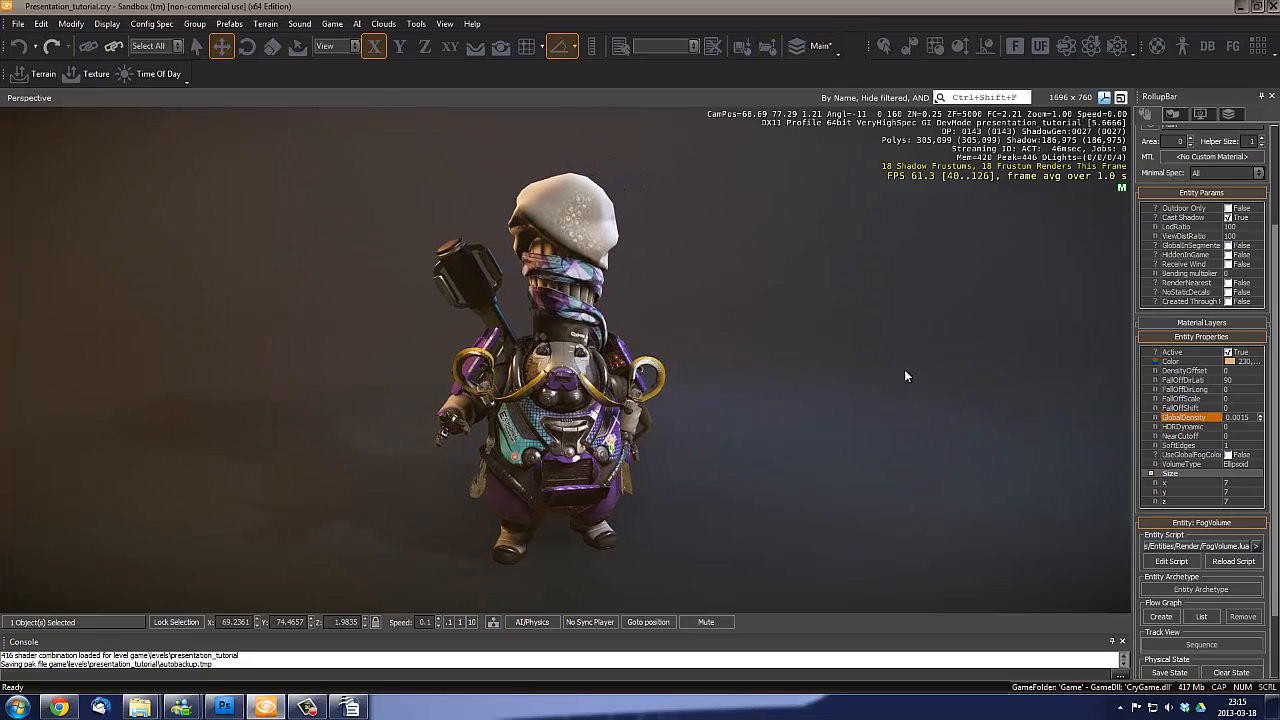
right_drag(597, 360, 597, 360)
scroll(625, 358, down, 2)
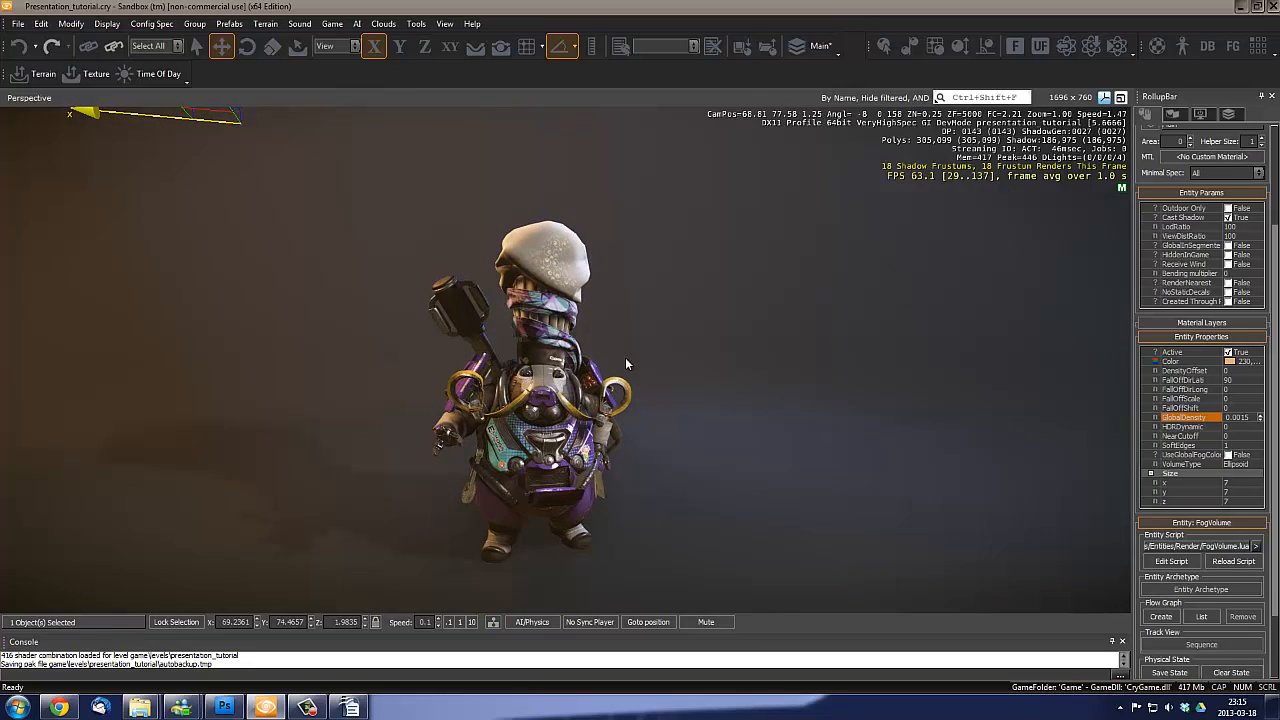
scroll(625, 358, down, 1)
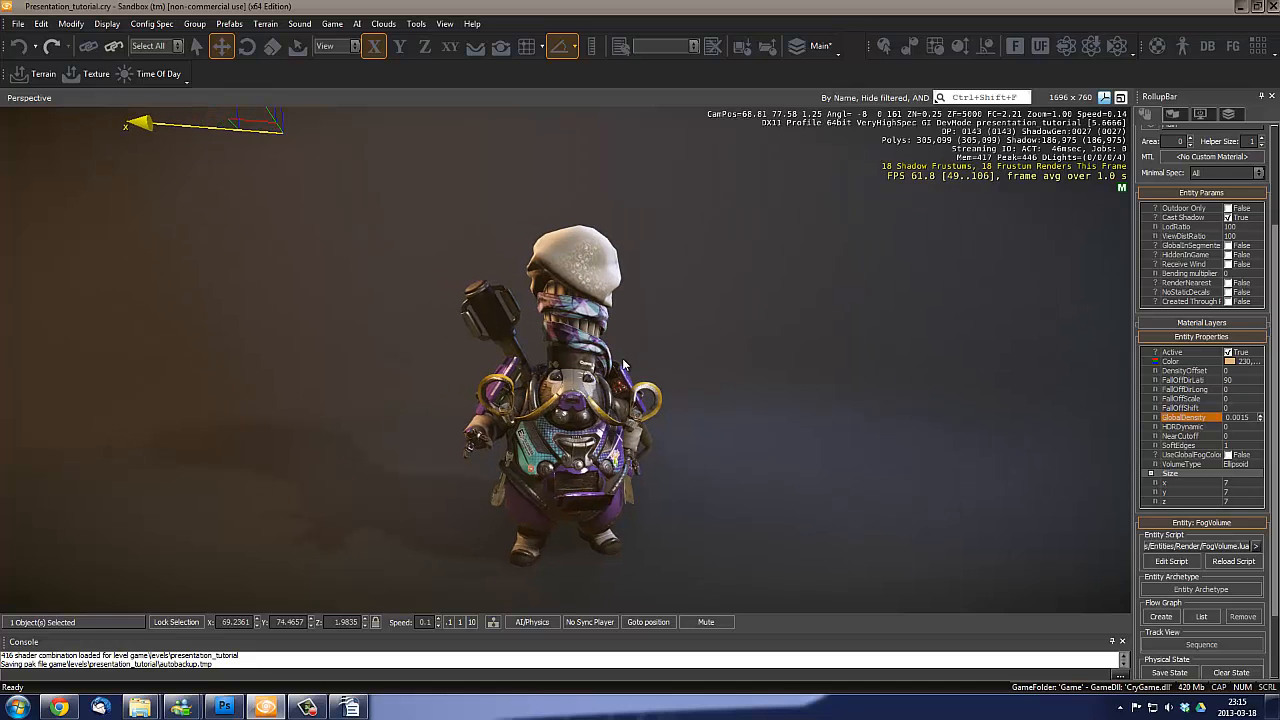
right_drag(584, 370, 494, 350)
scroll(494, 350, up, 2)
key(s)
right_drag(478, 312, 649, 358)
key(s)
key(d)
key(a)
right_drag(555, 369, 661, 400)
key(w)
key(s)
right_drag(713, 336, 747, 357)
key(d)
Clear the fog volume selection and reframe the view on the front of the character
click(190, 268)
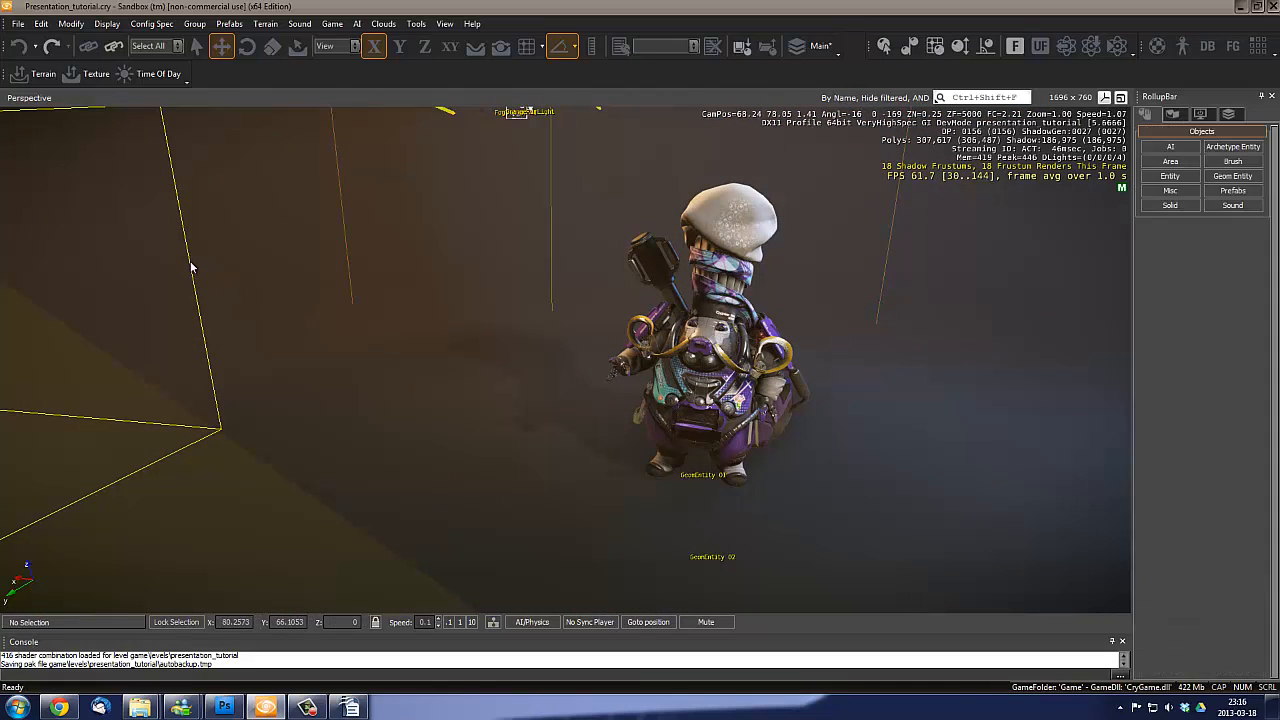
right_drag(617, 342, 624, 333)
key(s)
key(a)
key(w)
key(s)
key(w)
key(s)
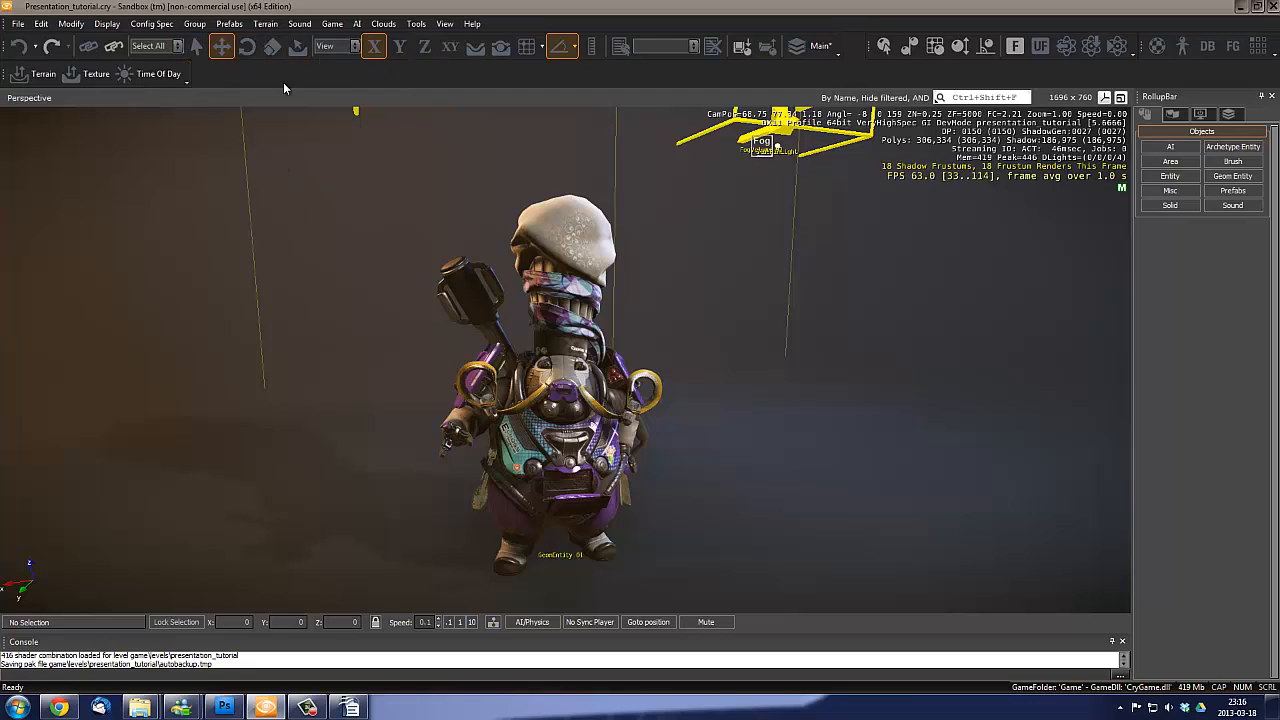
Open the Time Of Day editor, move it over the viewport and look through its parameter groups
click(267, 25)
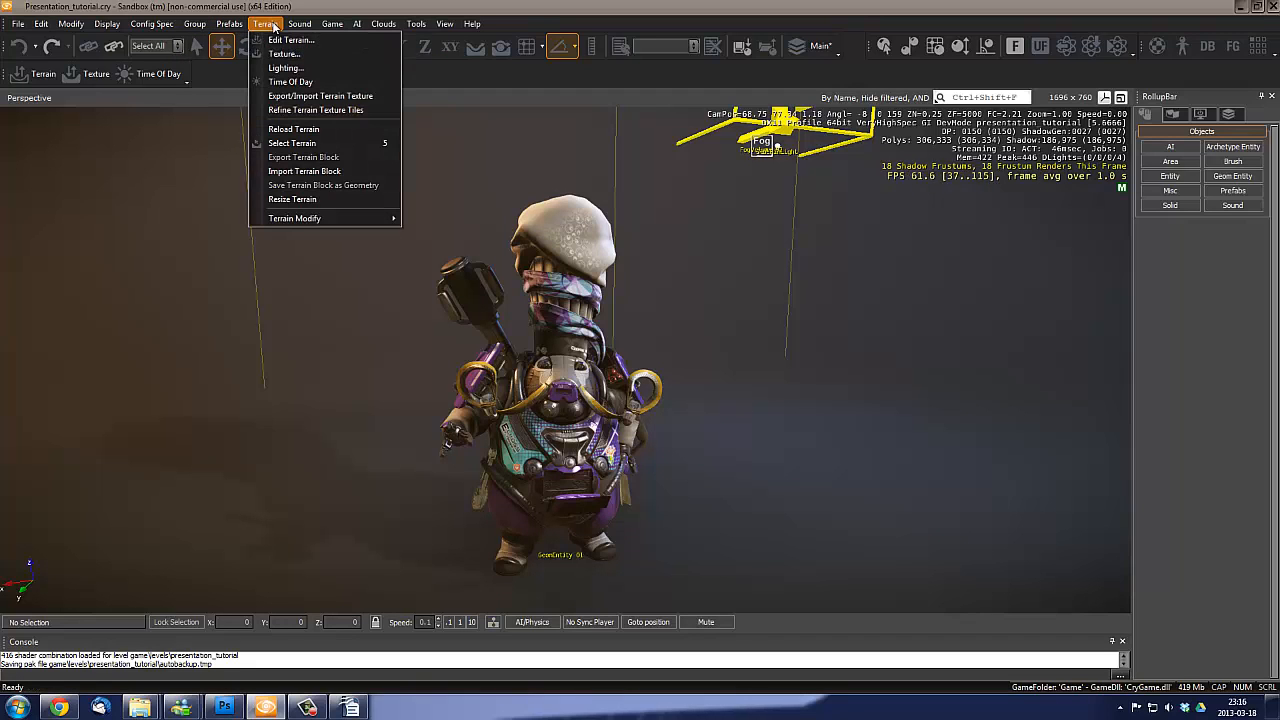
click(292, 82)
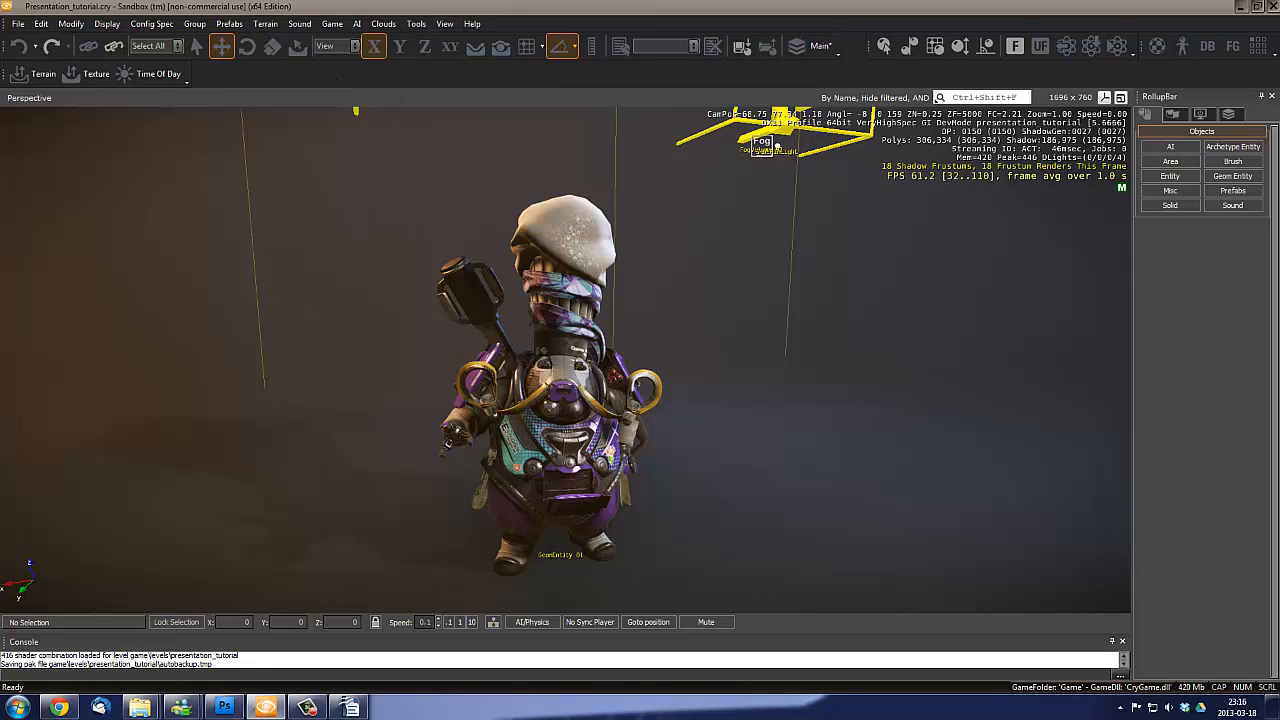
drag(1279, 193, 783, 125)
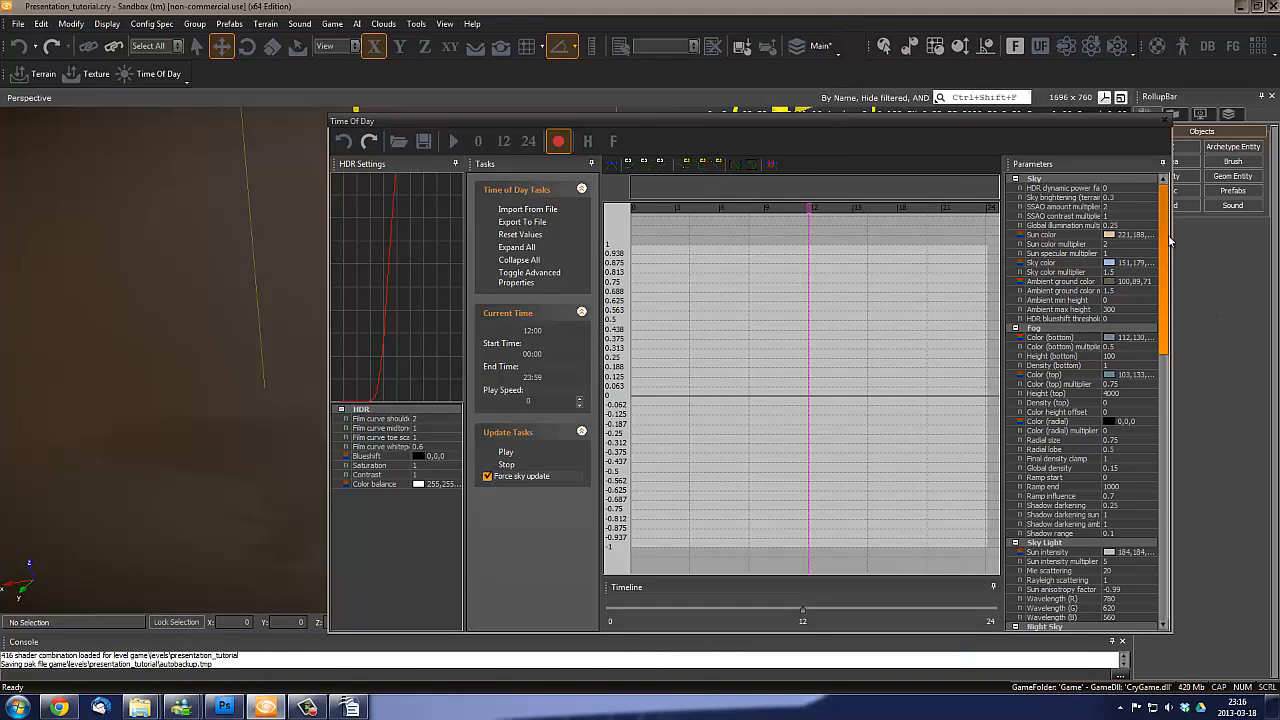
scroll(1166, 223, down, 1)
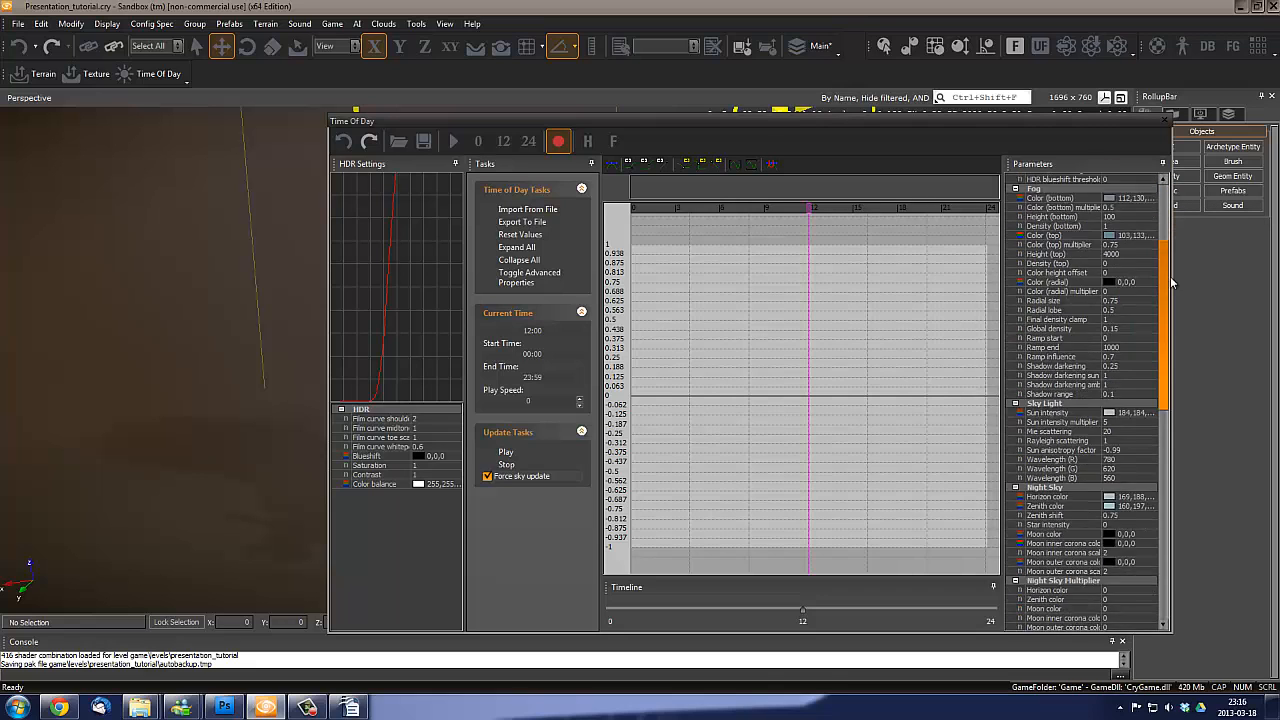
drag(1166, 223, 1166, 200)
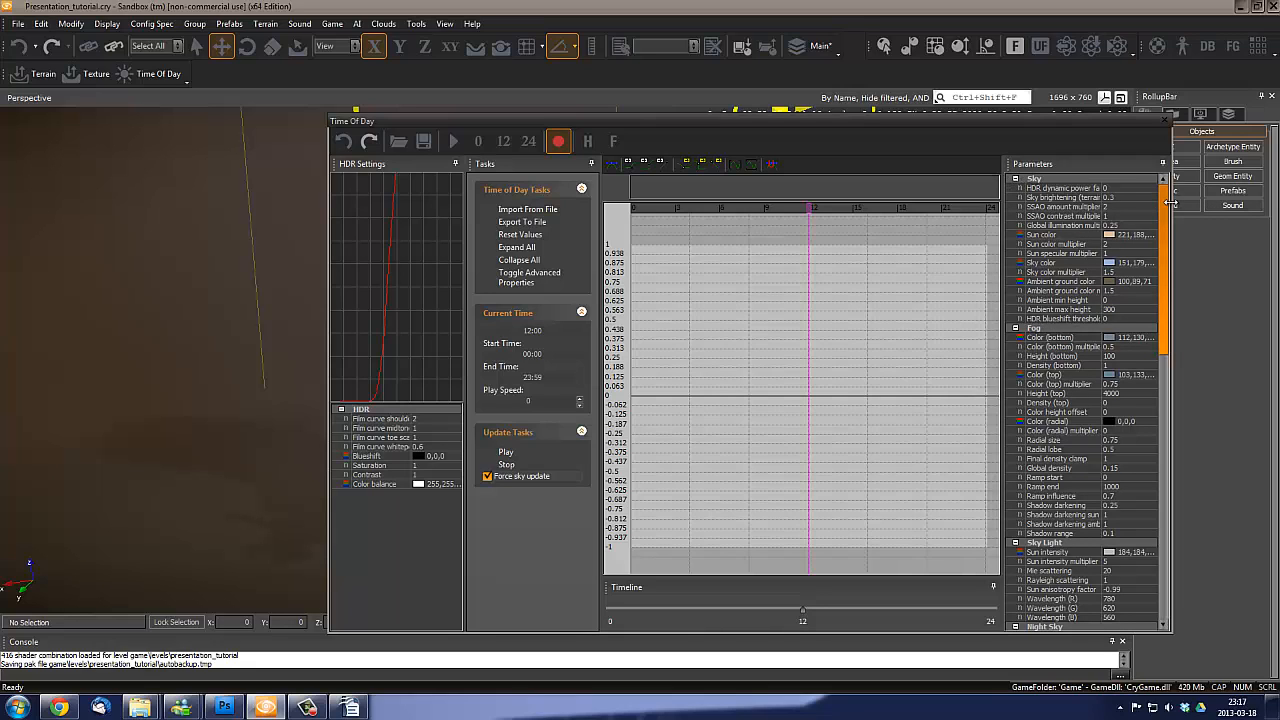
scroll(1150, 240, down, 3)
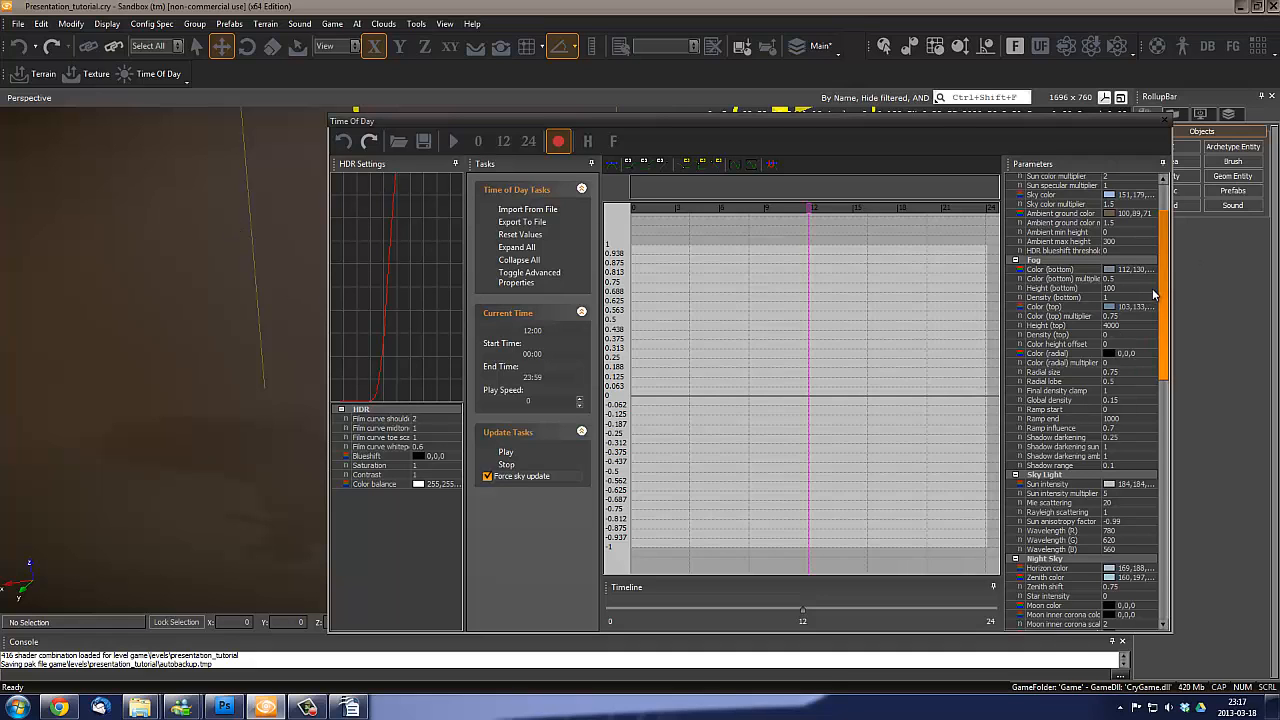
mouse_move(1160, 296)
mouse_down()
mouse_move(1159, 486)
mouse_move(1160, 461)
mouse_up()
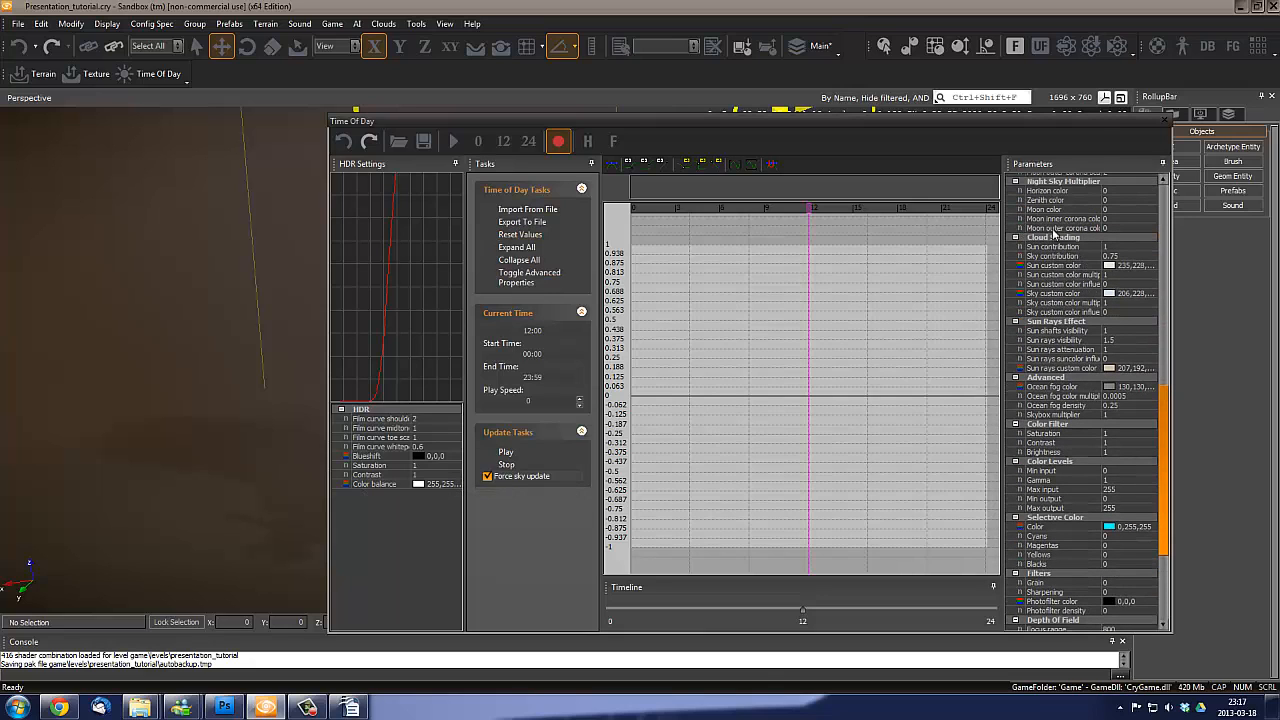
Compare the basic and advanced Time Of Day properties, and examine the advanced Color Levels group
click(537, 278)
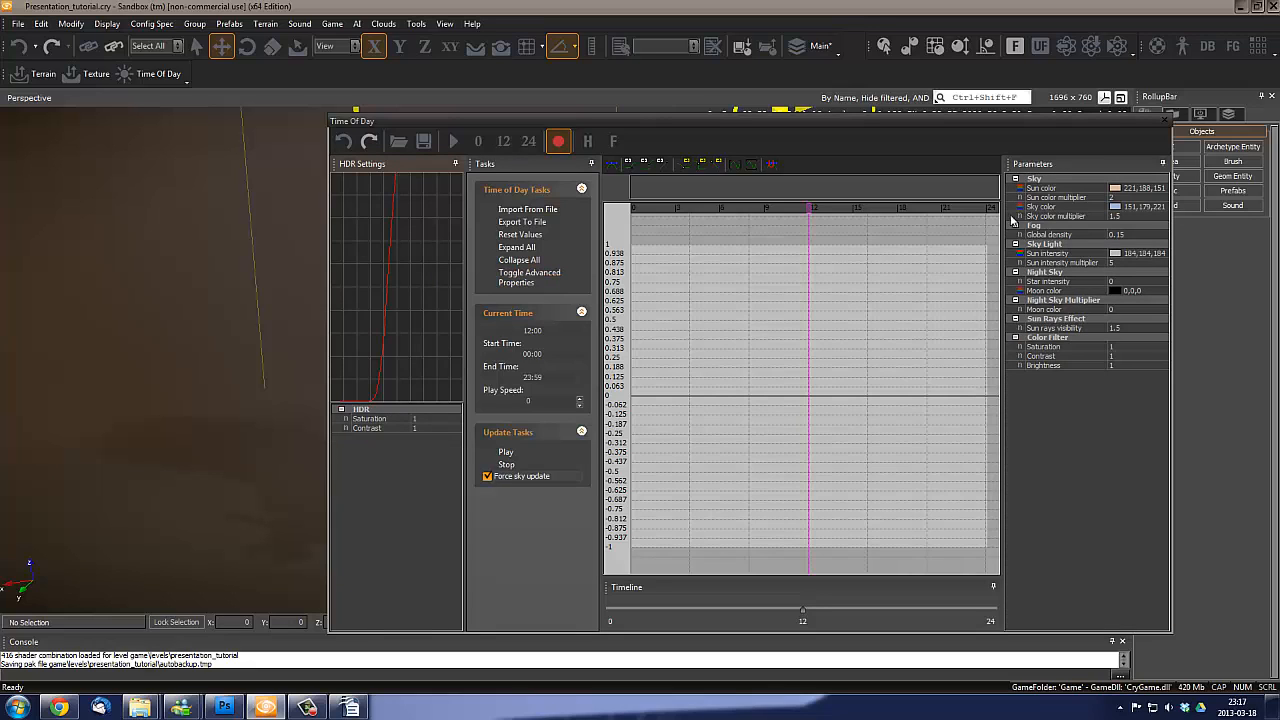
click(511, 280)
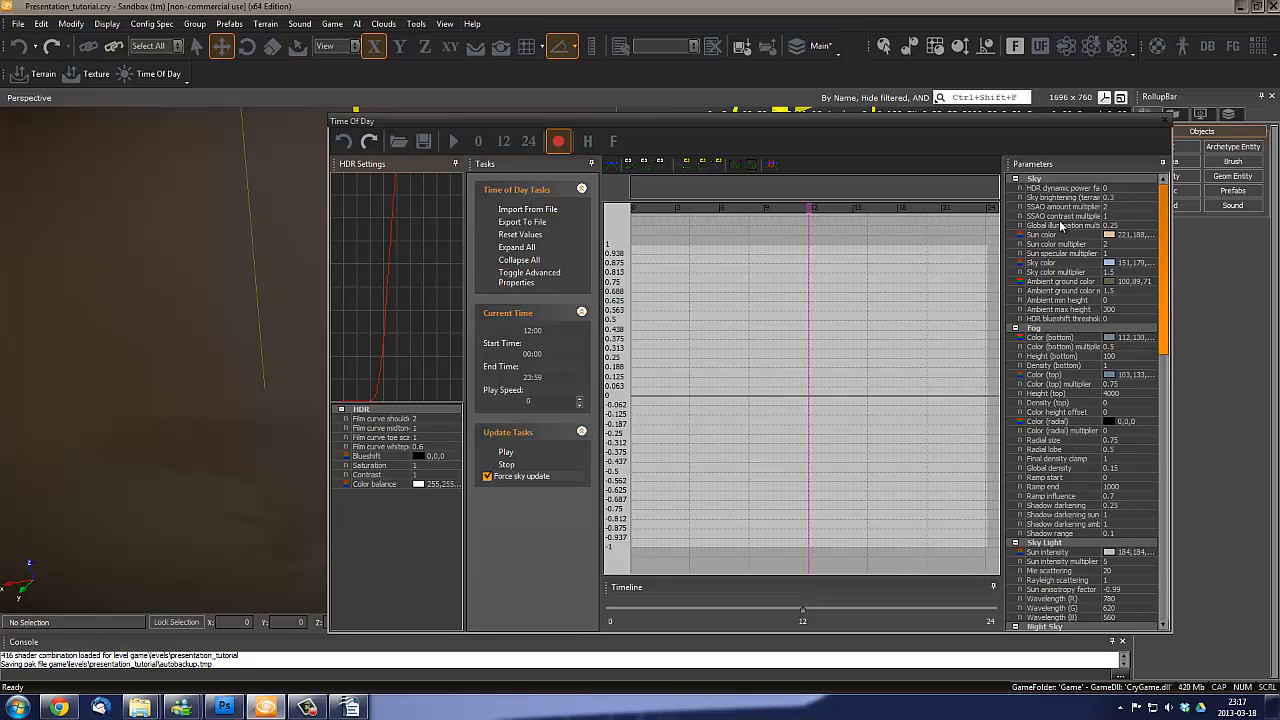
drag(1164, 205, 1178, 534)
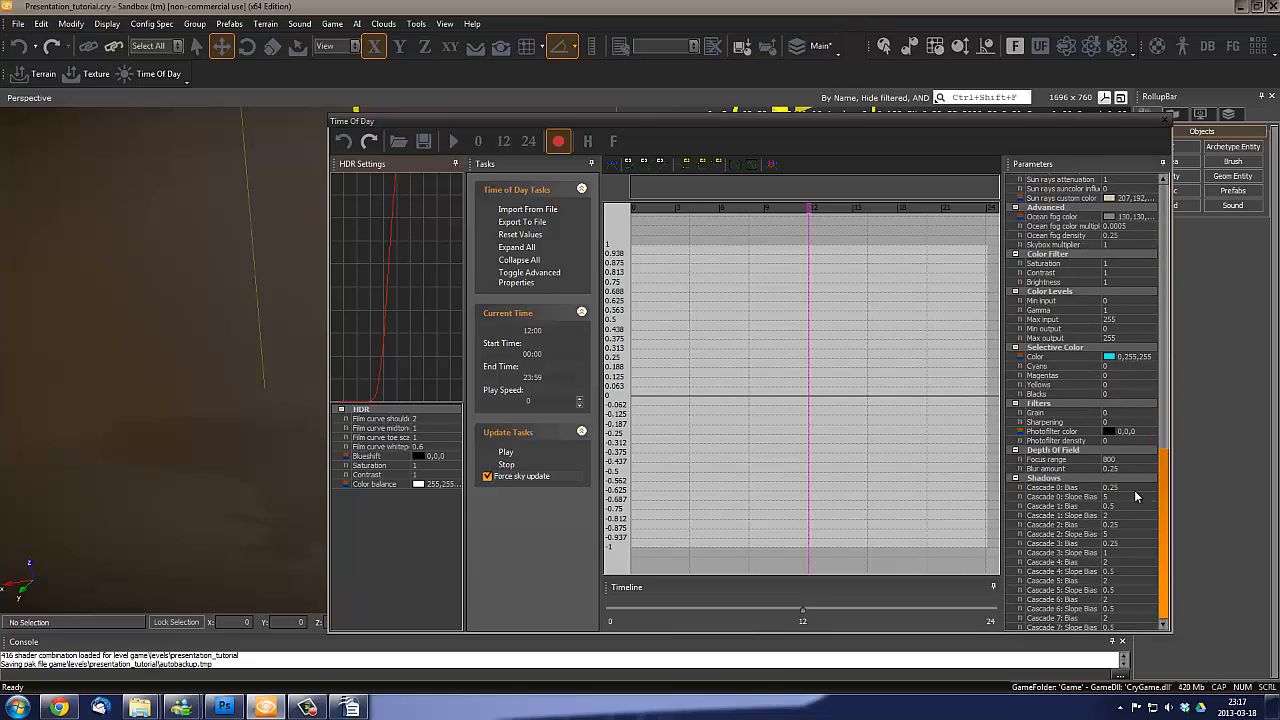
drag(1163, 471, 1162, 441)
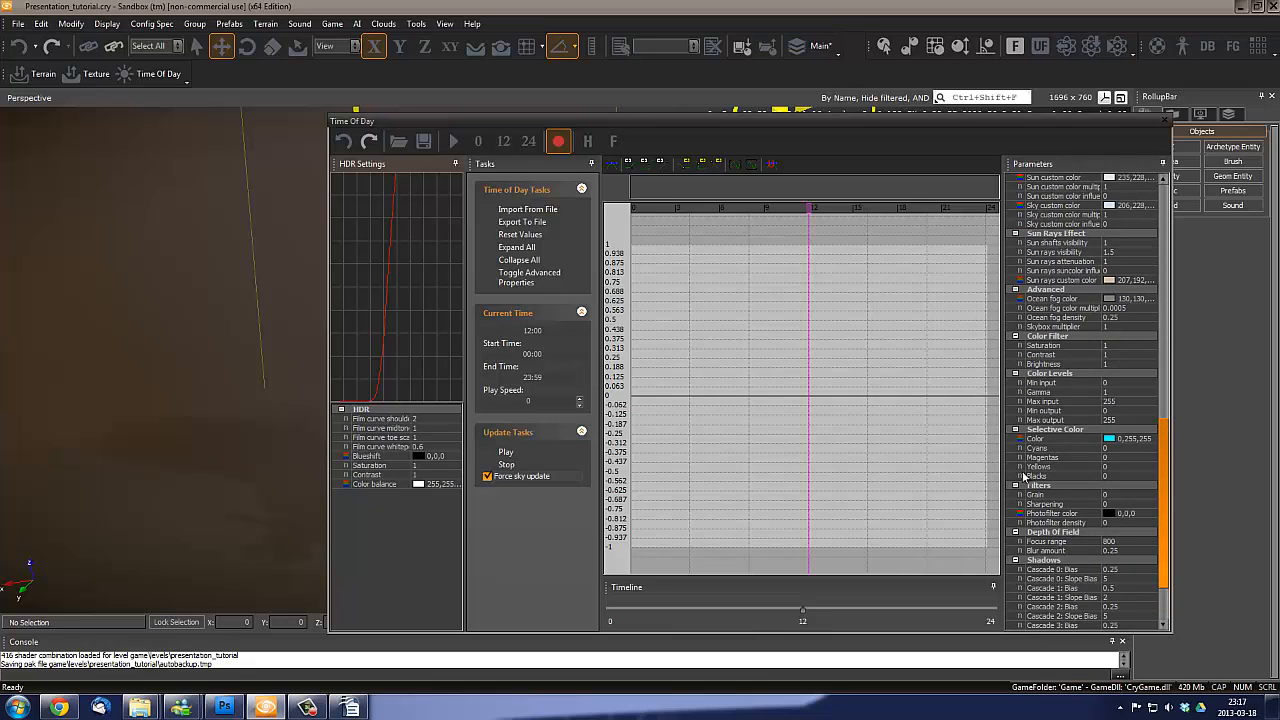
mouse_move(1168, 500)
mouse_down()
mouse_move(1171, 447)
mouse_move(1169, 486)
mouse_up()
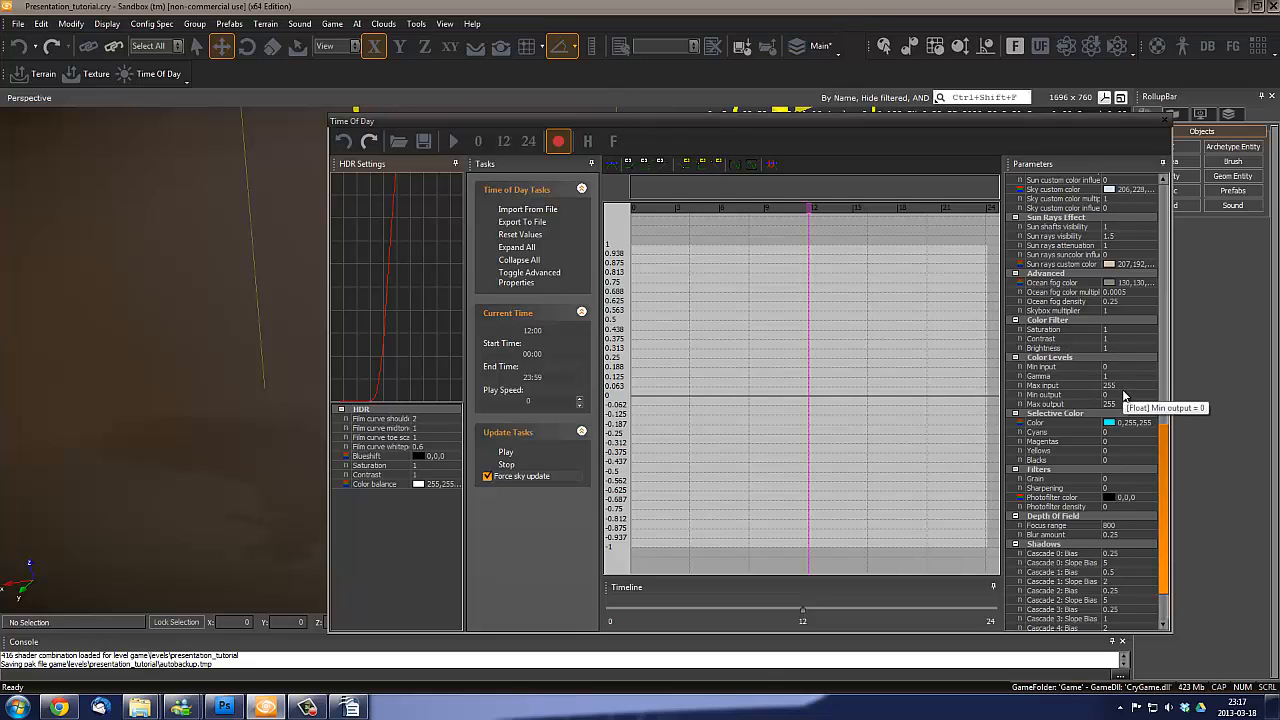
Switch to Photoshop and add a Levels adjustment layer above the body diffuse texture
click(227, 711)
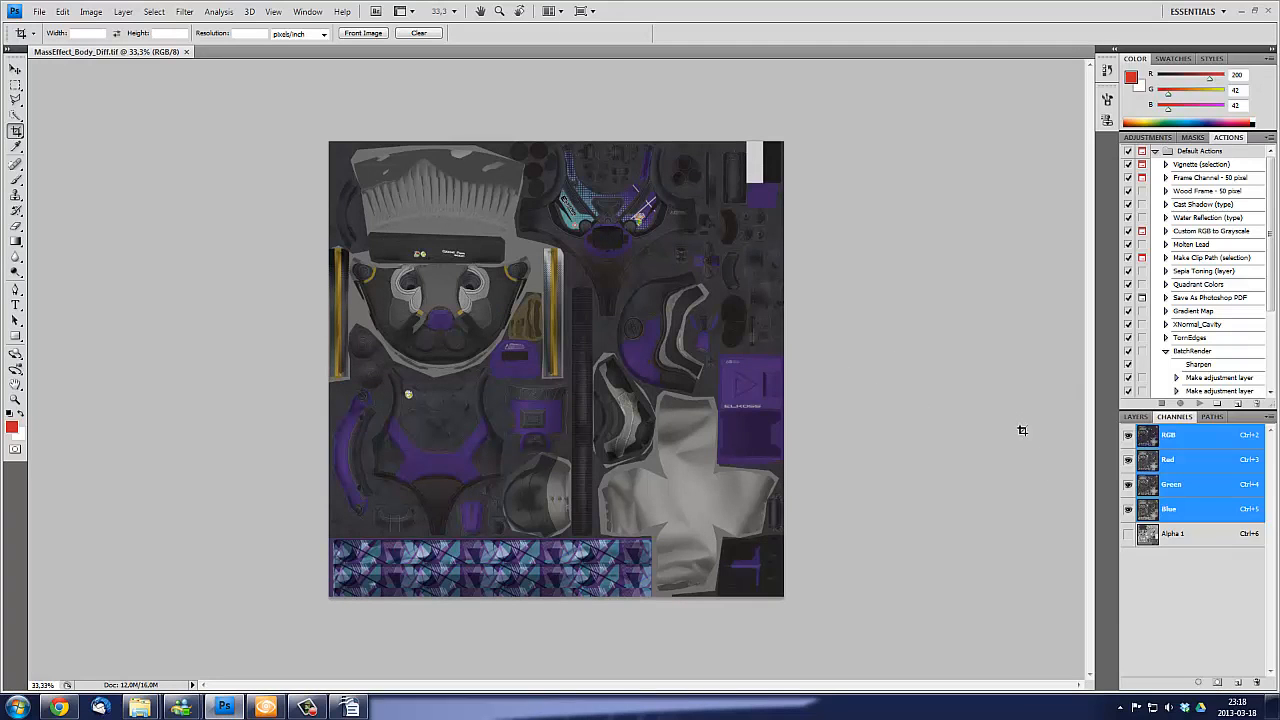
click(1135, 417)
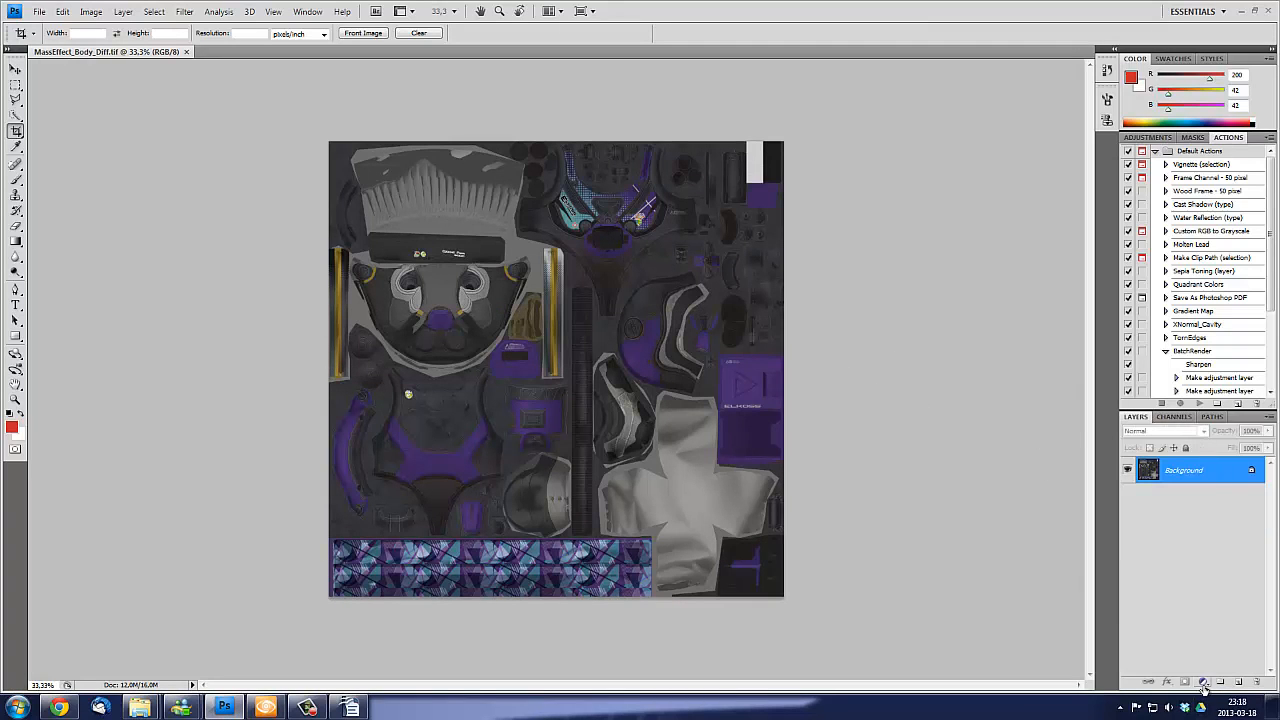
click(1202, 681)
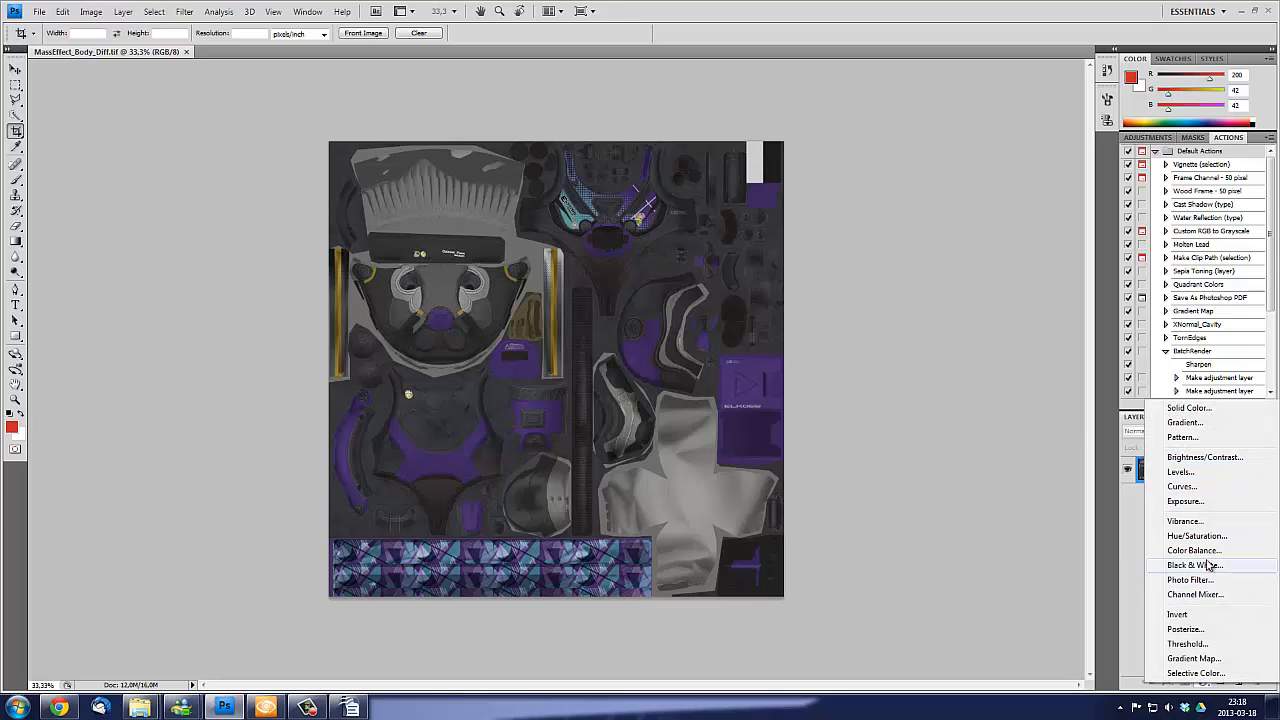
click(1180, 472)
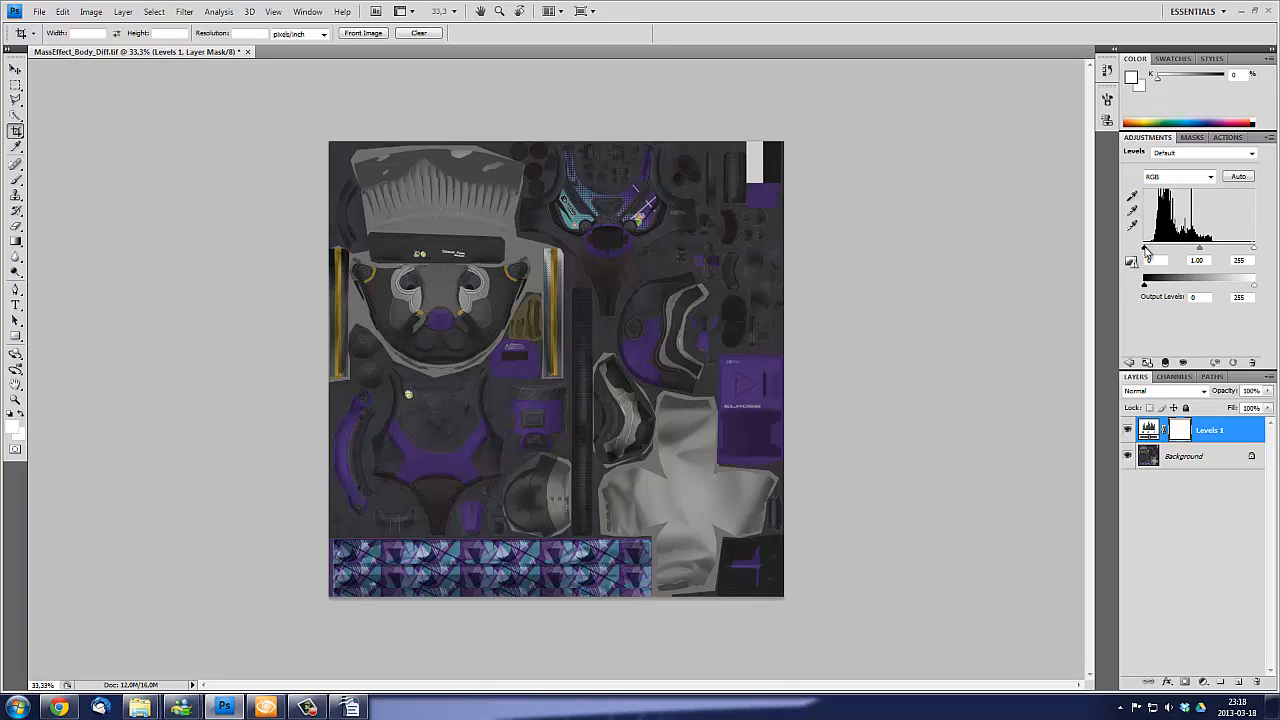
Try a black input level of 20 and a much lower white input level, and restore both to 0 and 255
mouse_move(1146, 250)
mouse_down()
mouse_move(1166, 249)
mouse_move(1153, 248)
mouse_up()
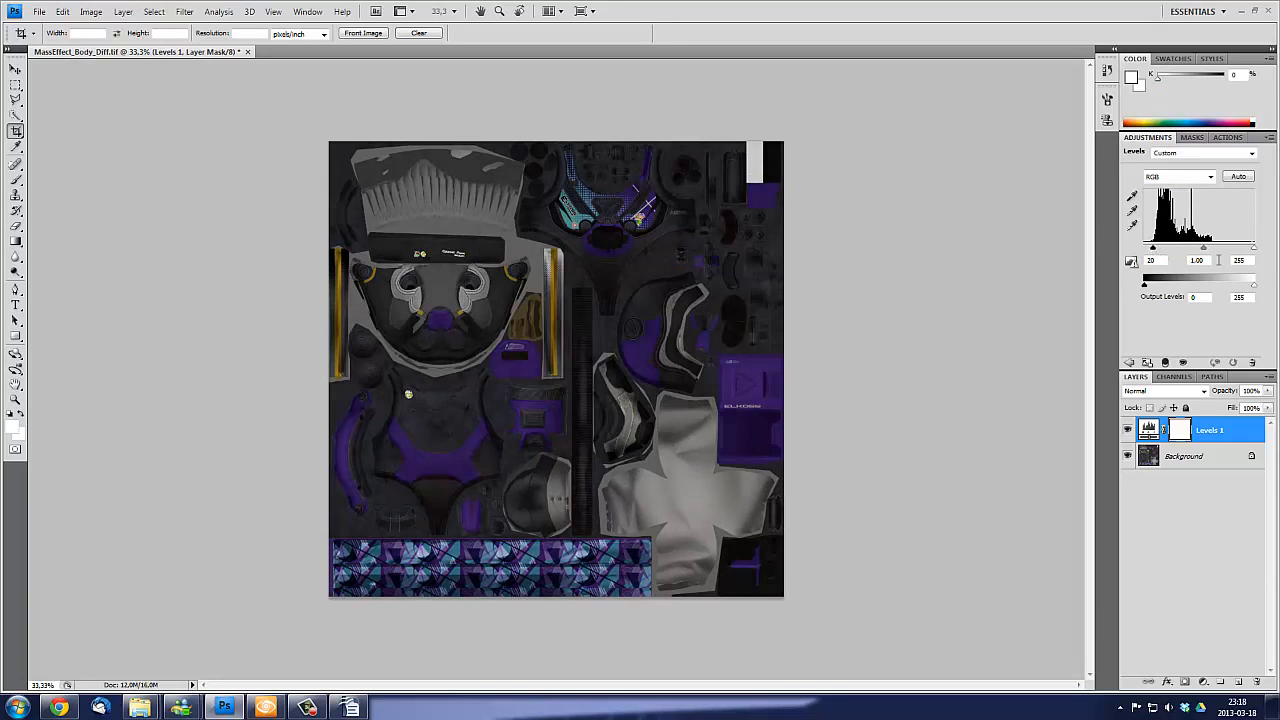
drag(1254, 250, 1221, 250)
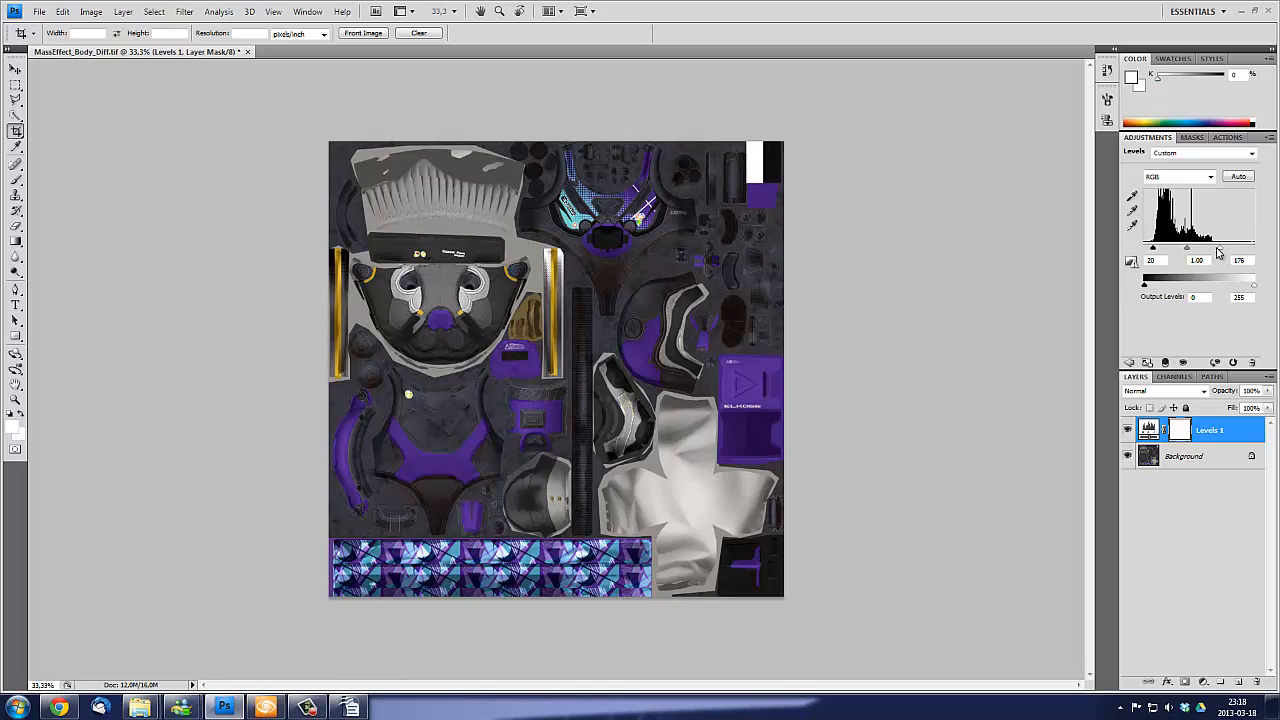
drag(1218, 252, 1252, 250)
click(1152, 249)
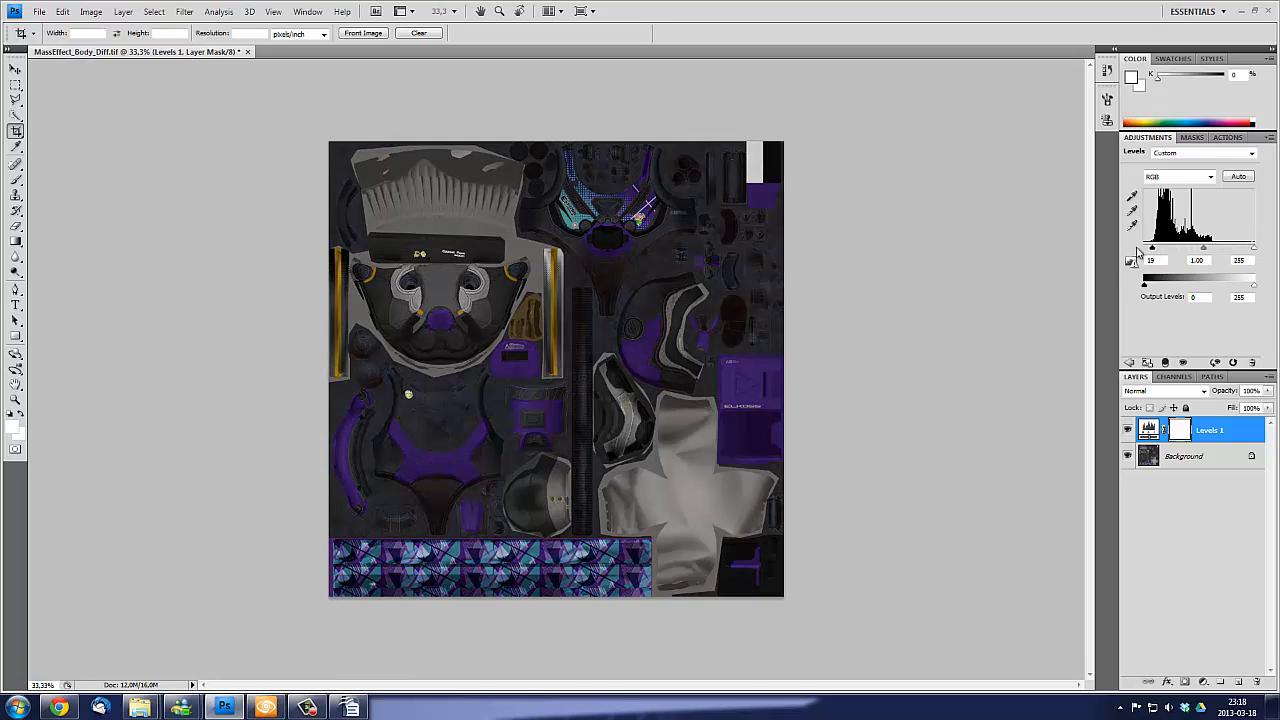
drag(1137, 253, 1127, 258)
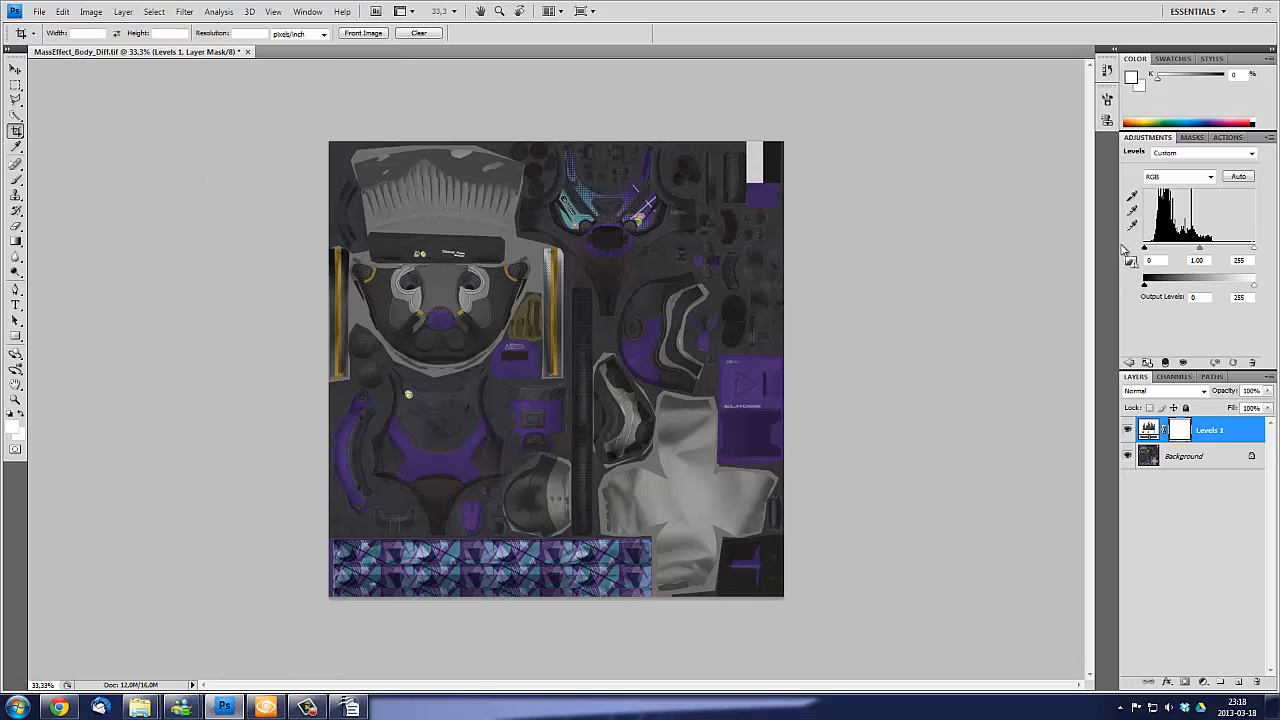
Set the Levels layer's black input to 20 and its white input to 232
drag(1145, 248, 1152, 248)
drag(1253, 248, 1245, 249)
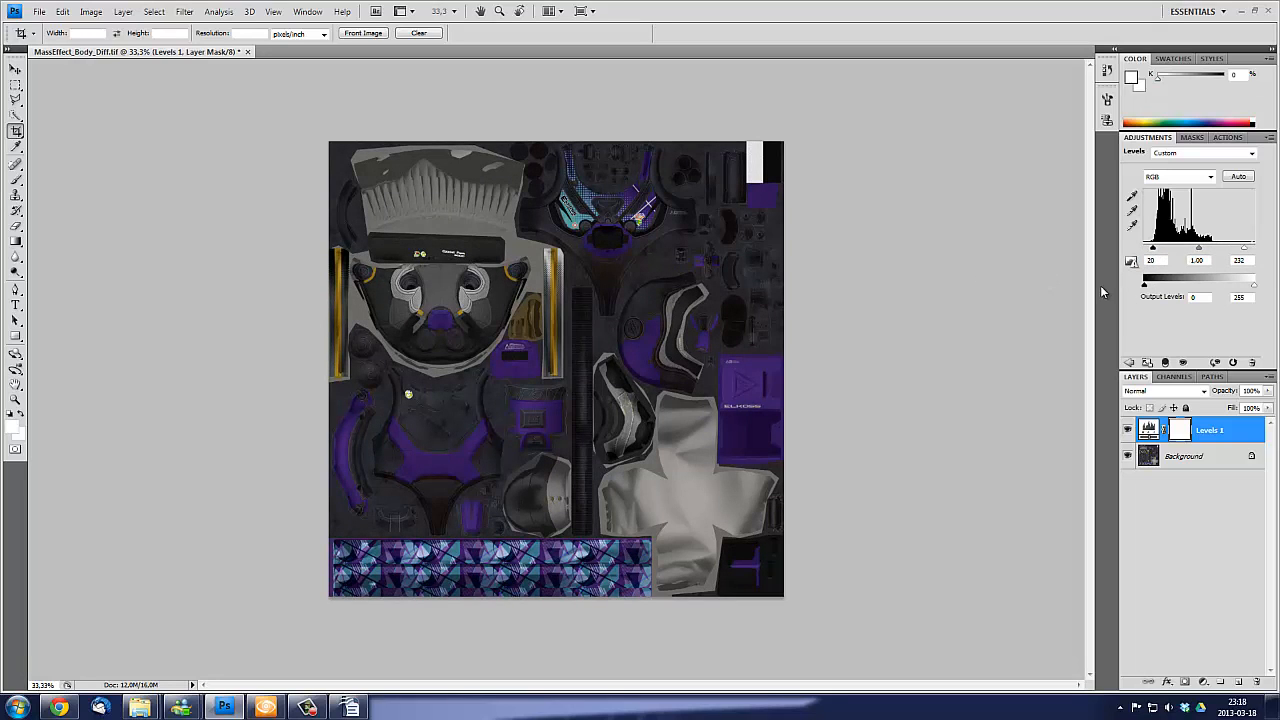
Switch back to Sandbox, dock the Time Of Day editor beside a widened viewport and reframe the character
click(270, 709)
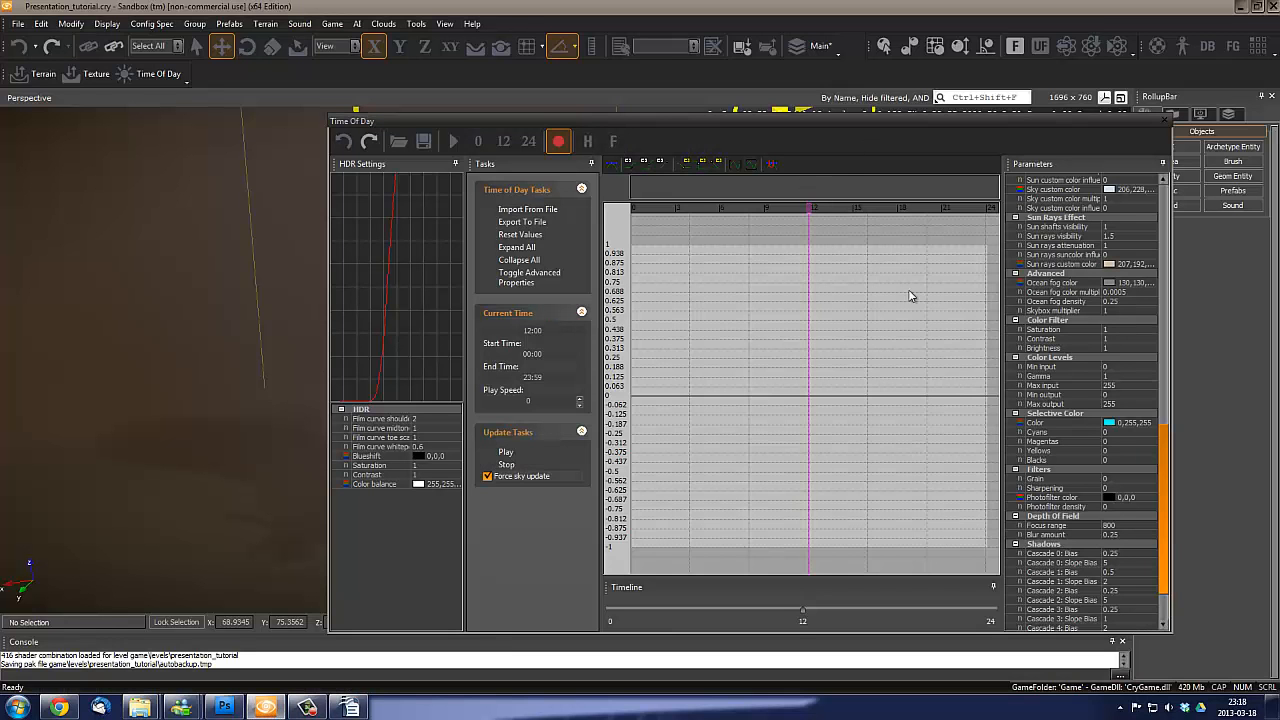
scroll(1165, 480, down, 2)
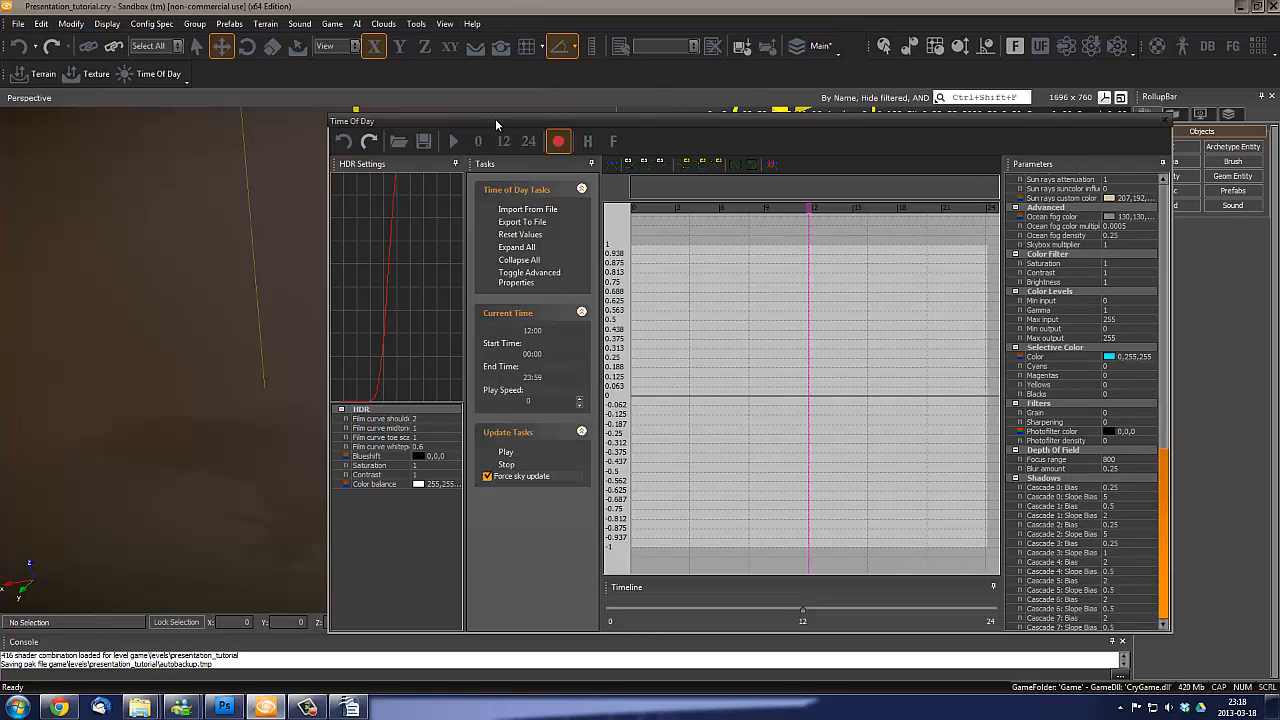
drag(495, 120, 620, 327)
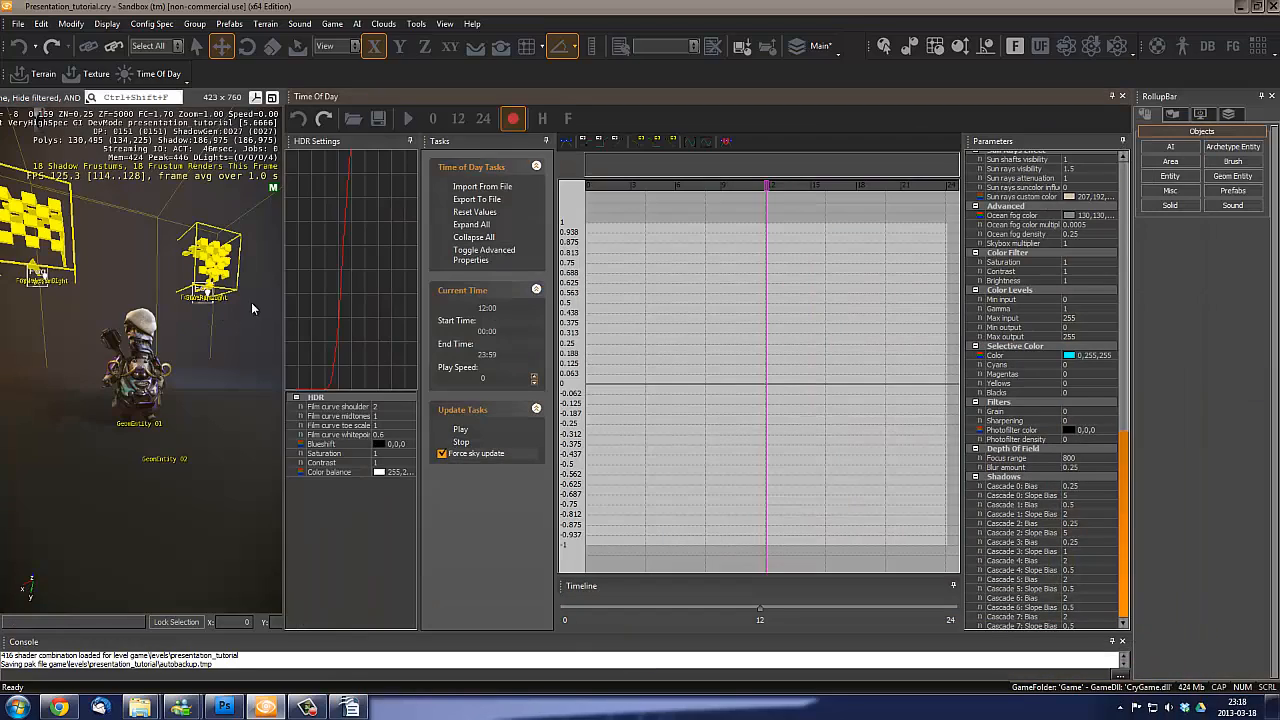
drag(284, 289, 574, 289)
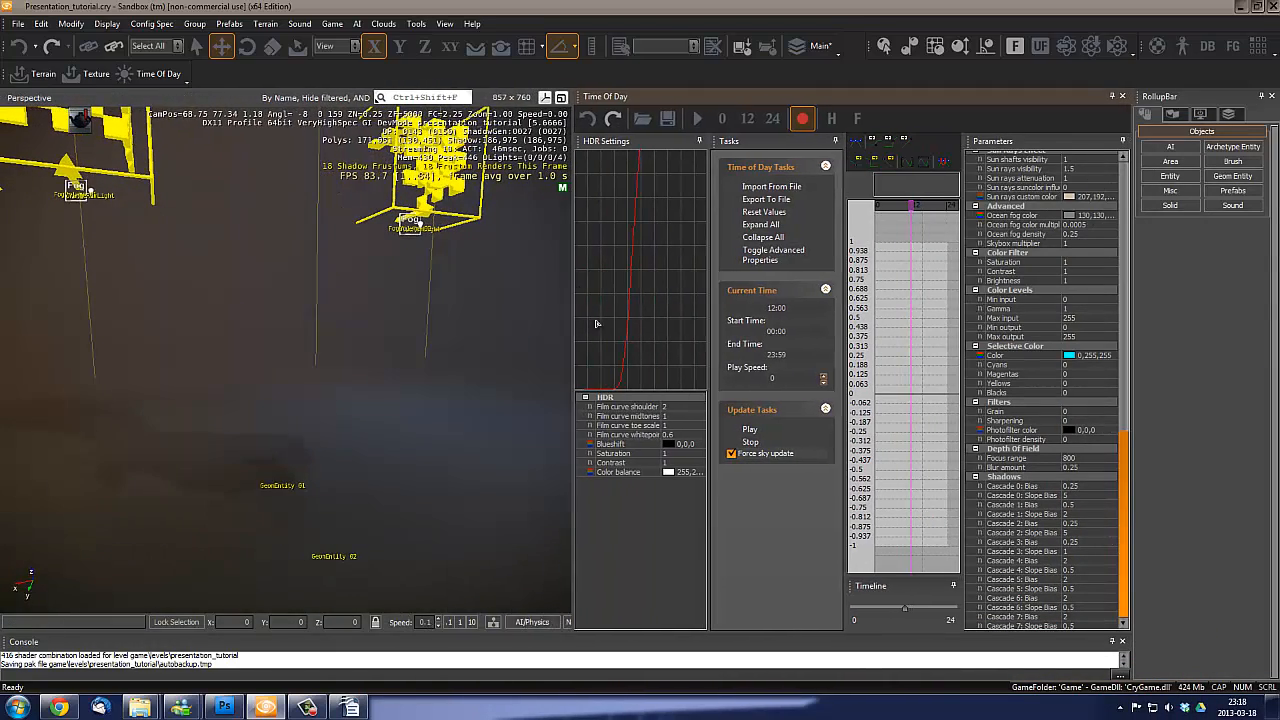
middle_drag(400, 373, 509, 421)
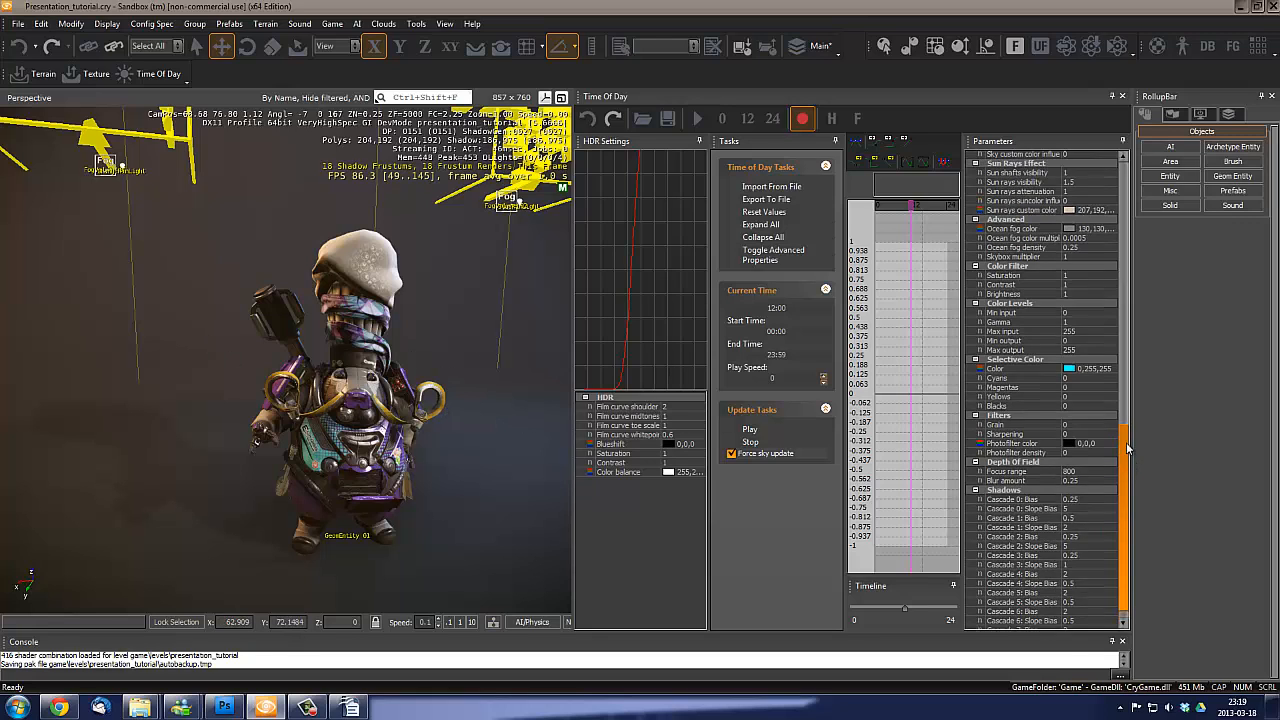
Set the Time Of Day Color Levels to a min input of 10 and a max input of 235
click(1100, 300)
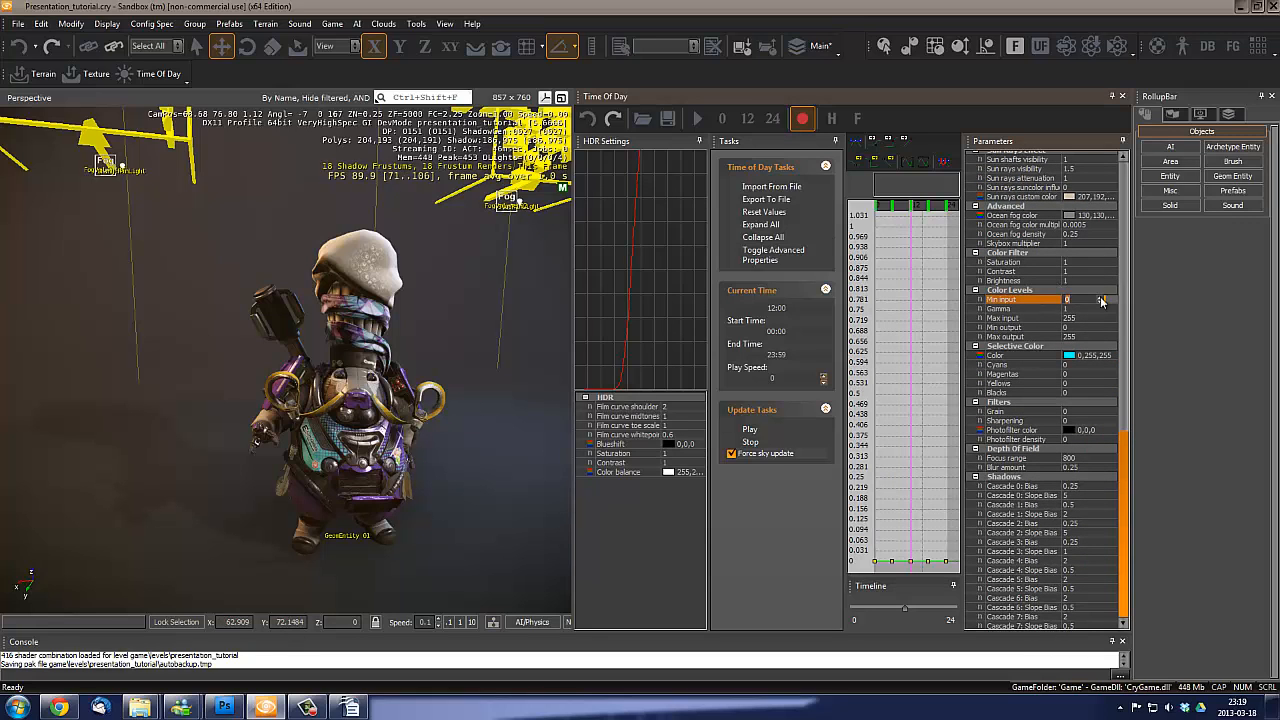
text(10)
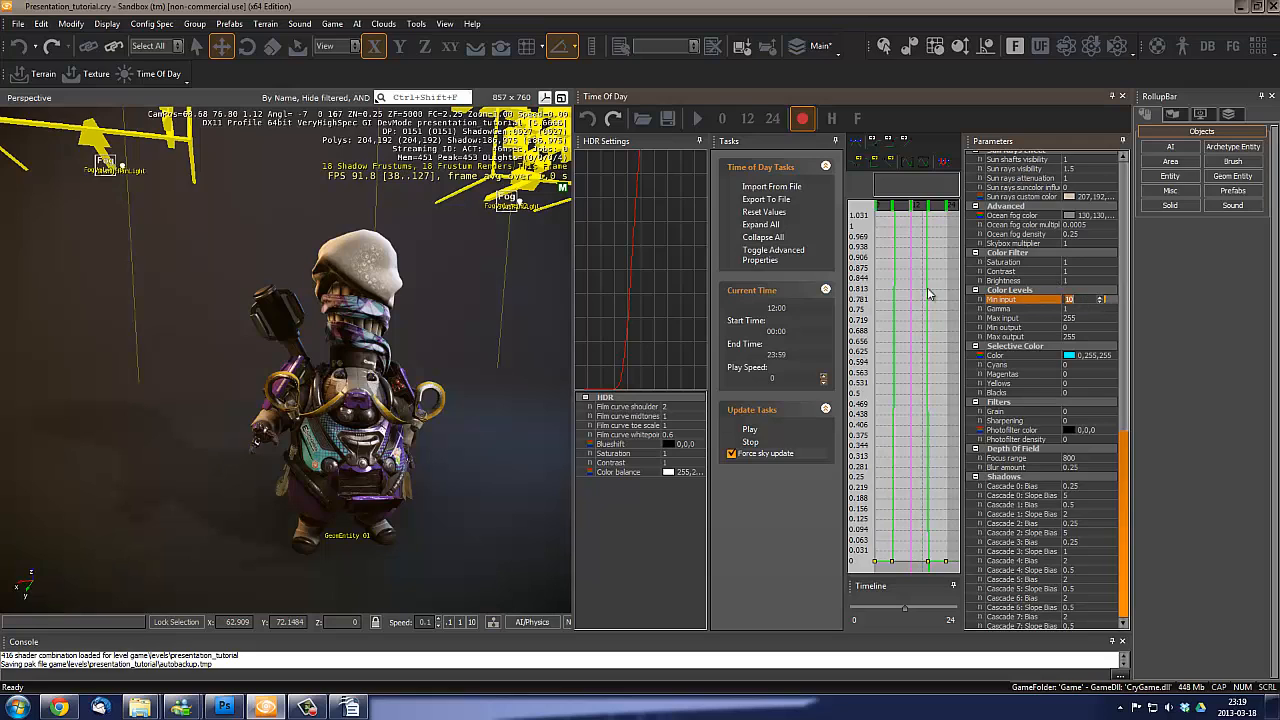
right_drag(372, 318, 450, 323)
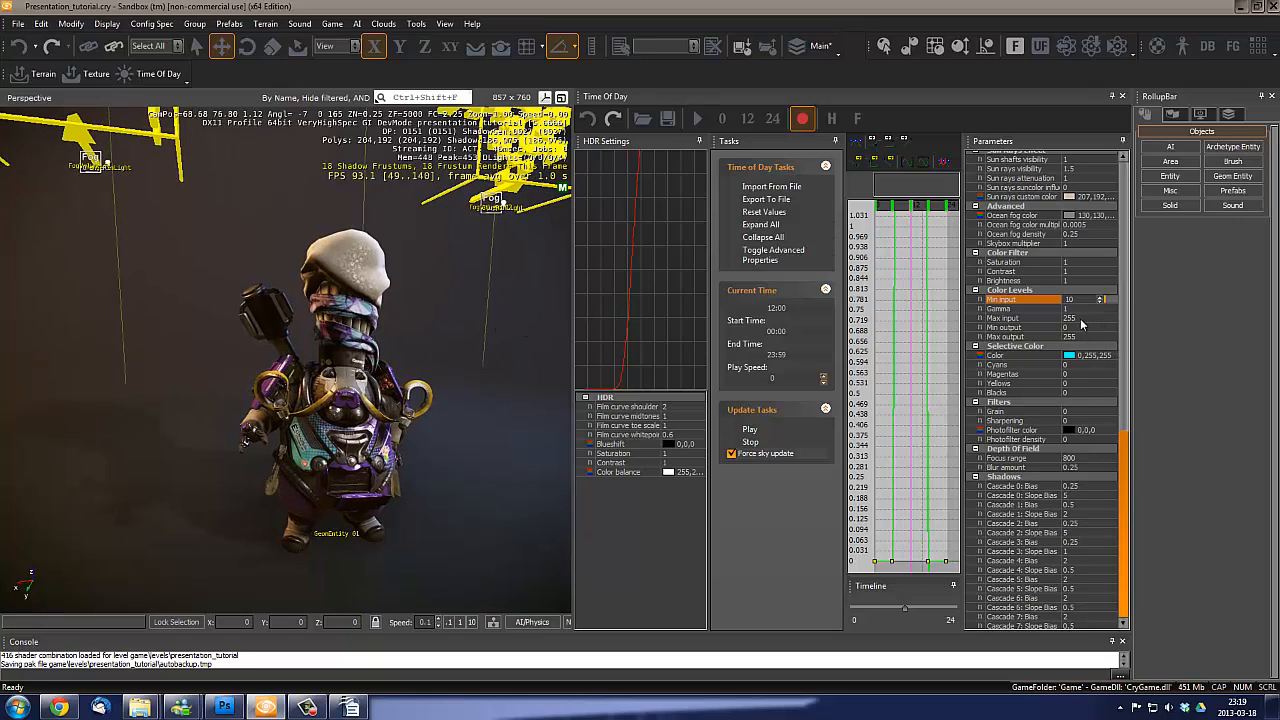
click(1081, 318)
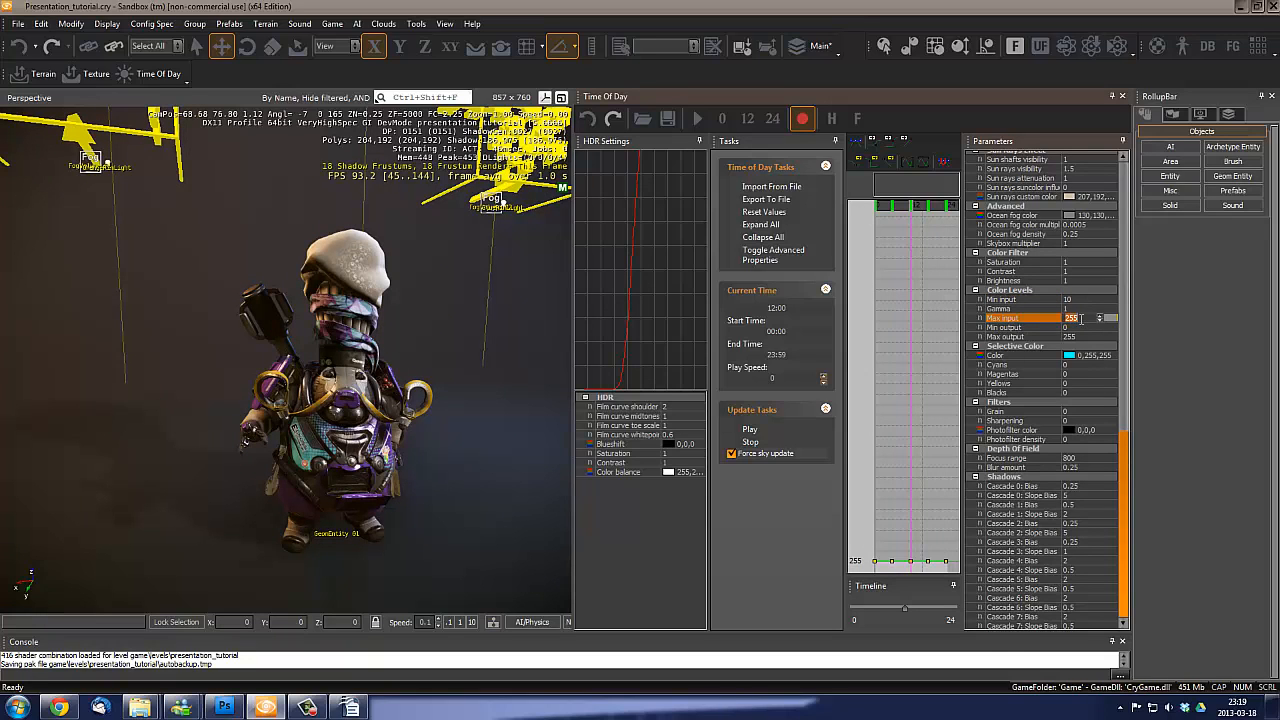
key(Return)
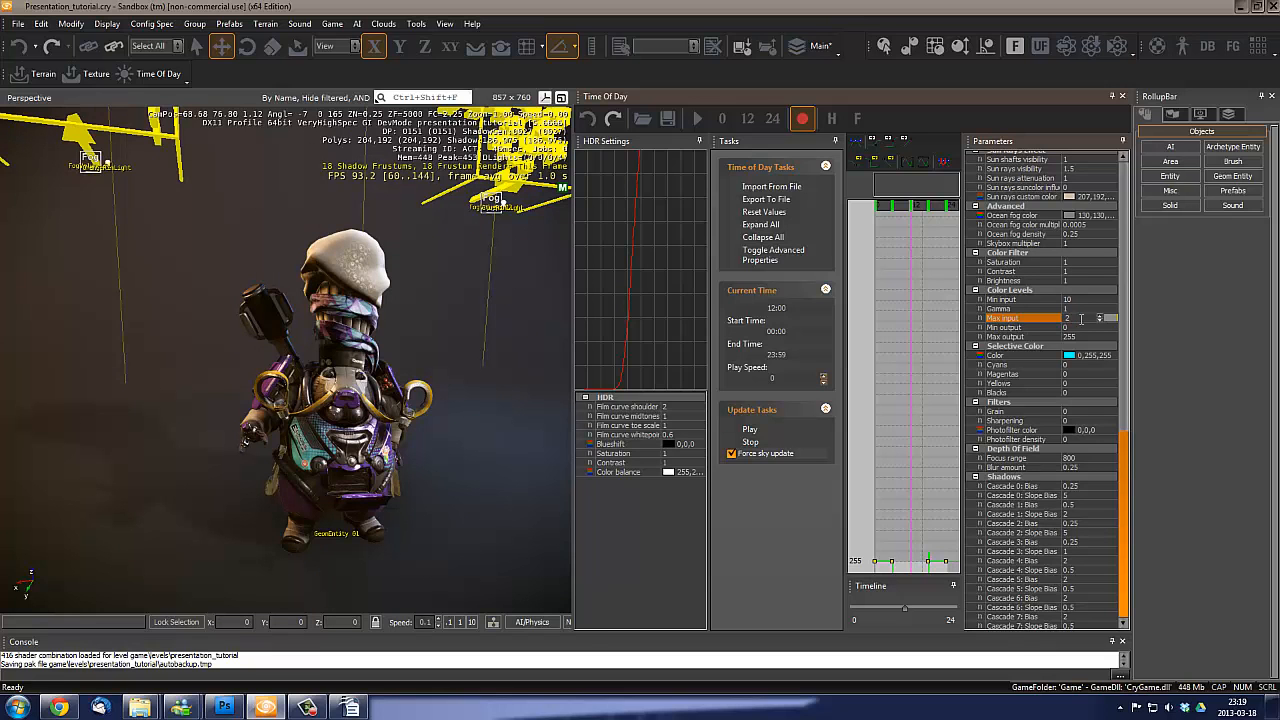
text(5)
key(Return)
scroll(462, 380, up, 3)
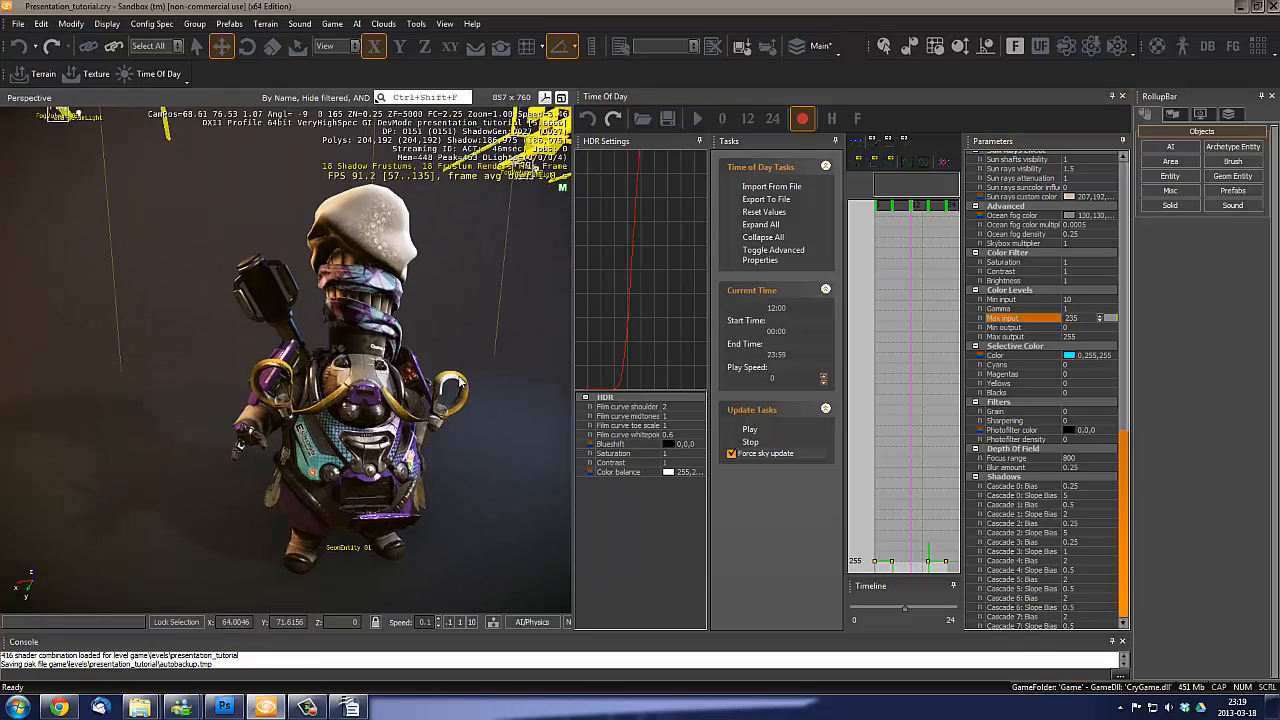
scroll(460, 378, down, 5)
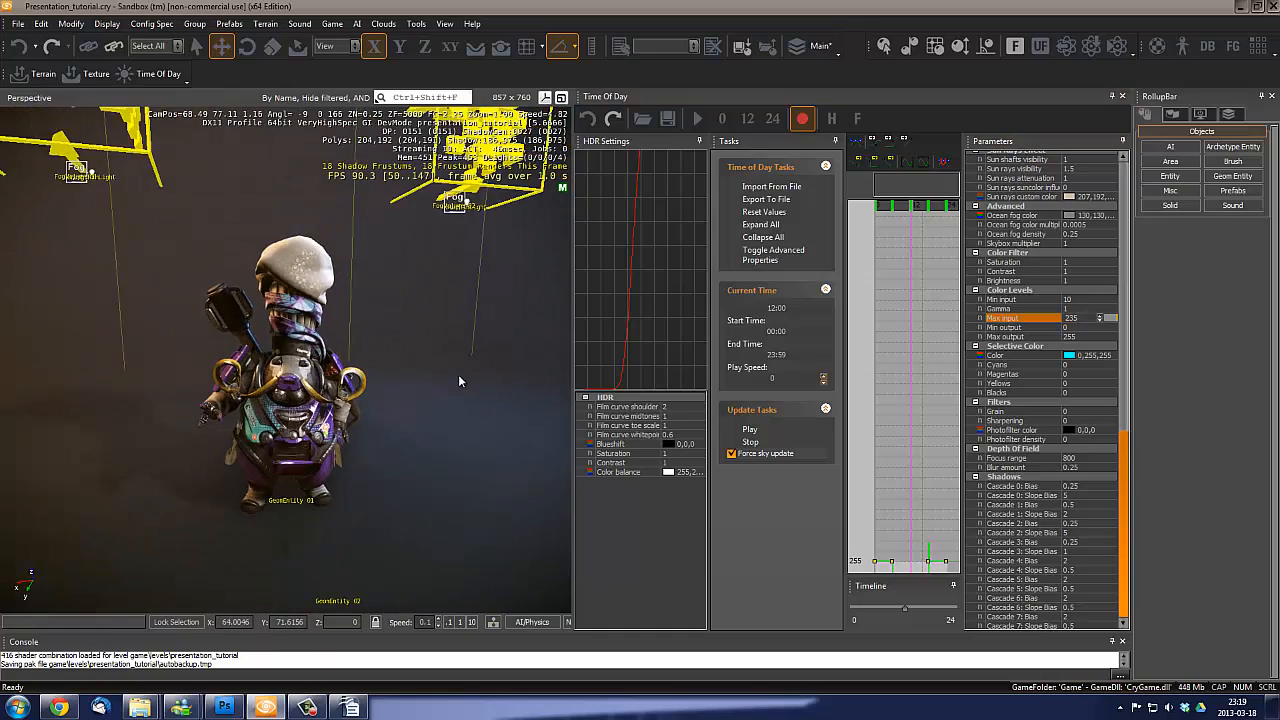
scroll(460, 380, up, 4)
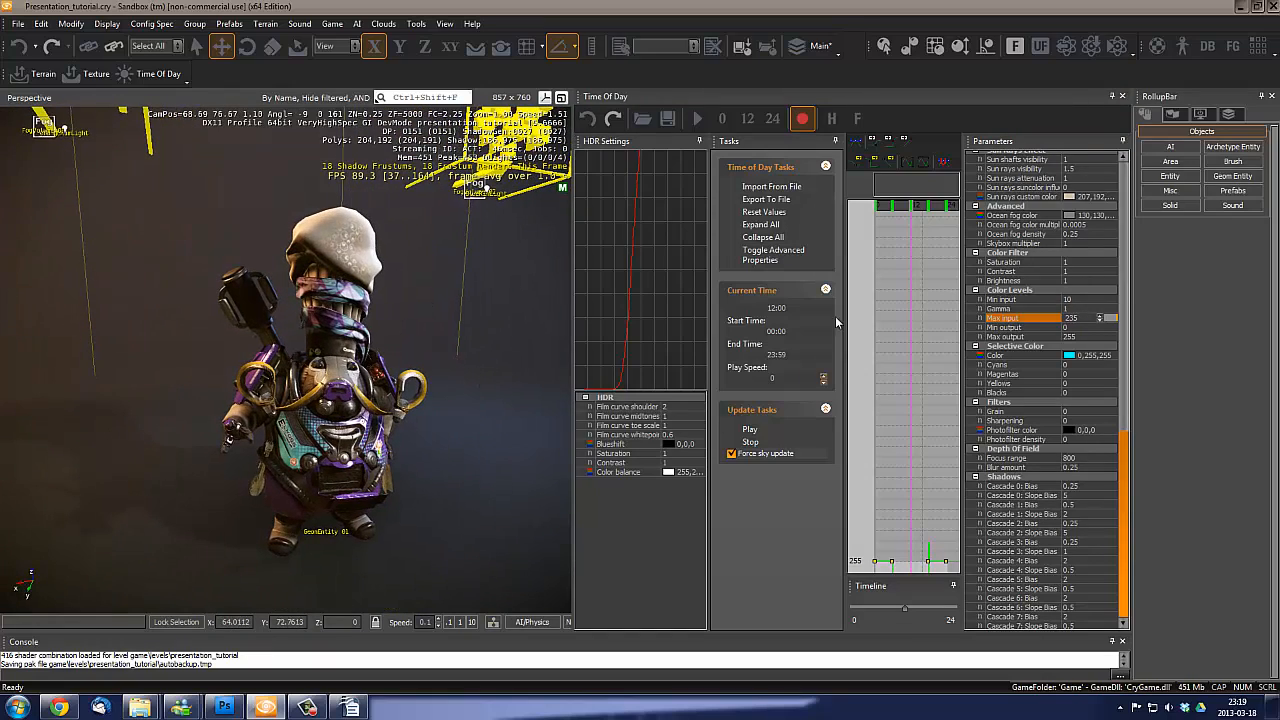
Close the Time Of Day editor and reframe the character in the full-width viewport
click(1122, 96)
scroll(984, 315, down, 4)
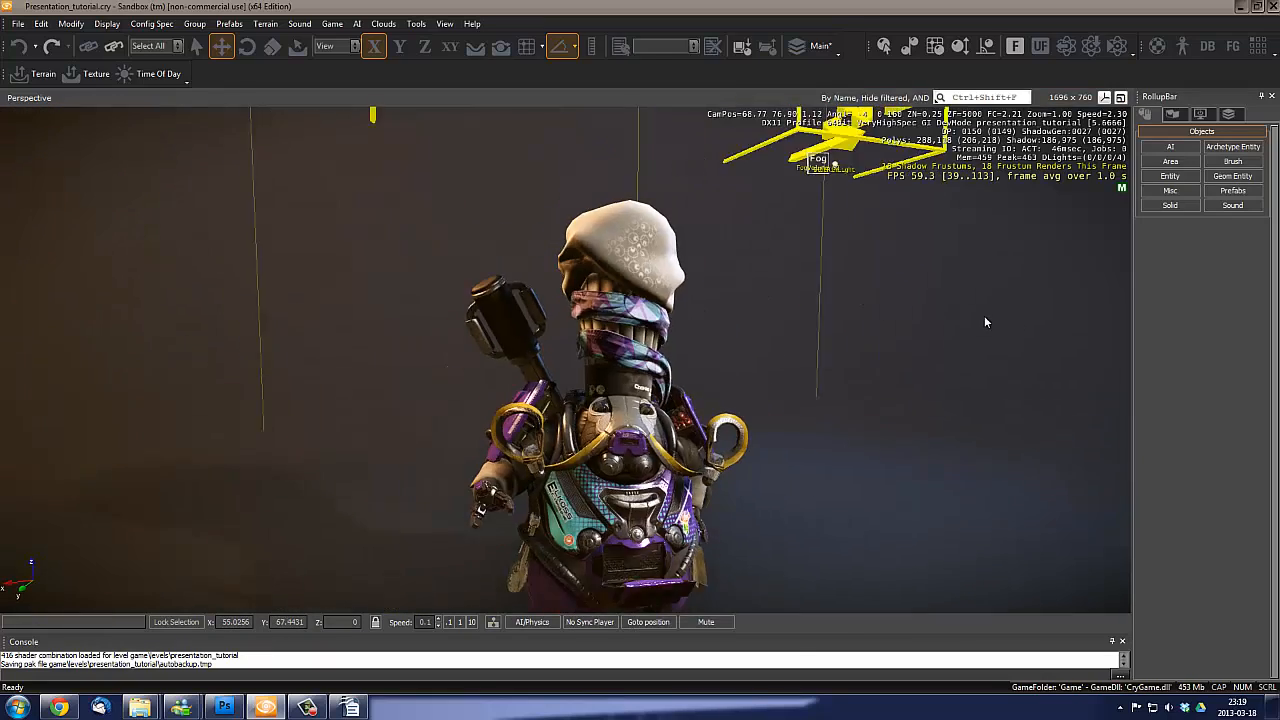
scroll(984, 325, up, 3)
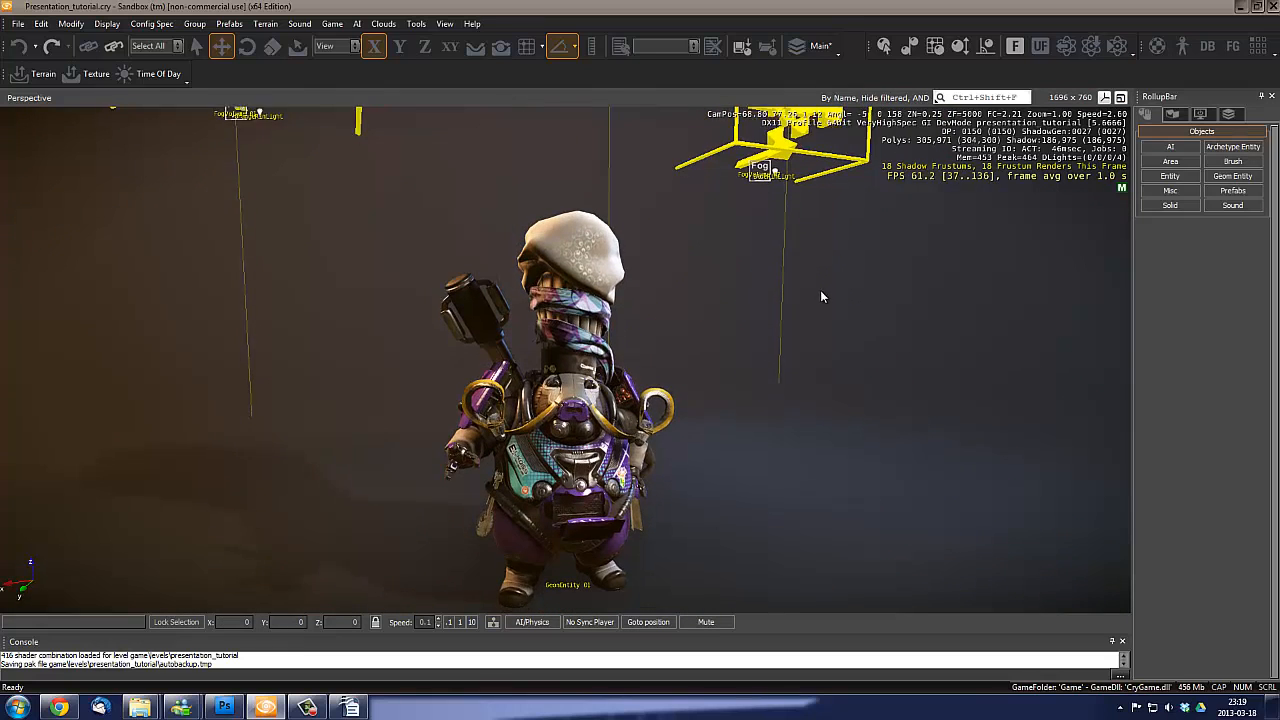
right_drag(834, 308, 833, 314)
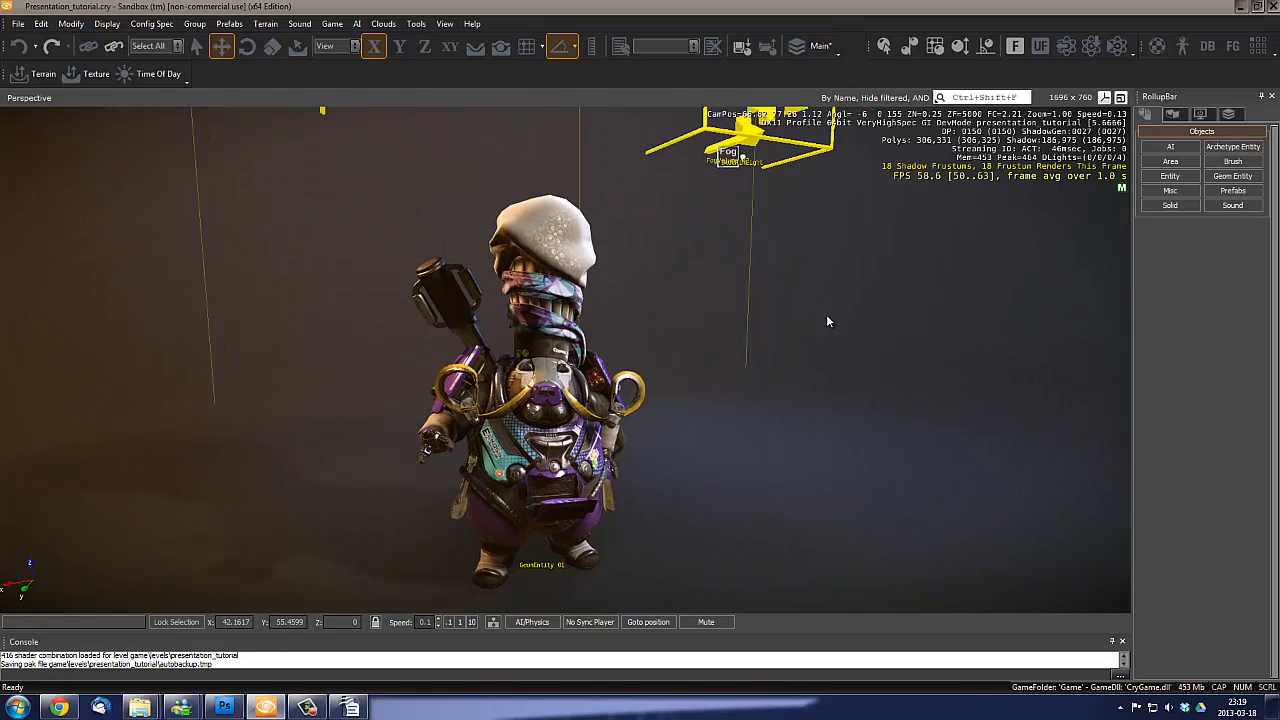
right_drag(826, 314, 255, 243)
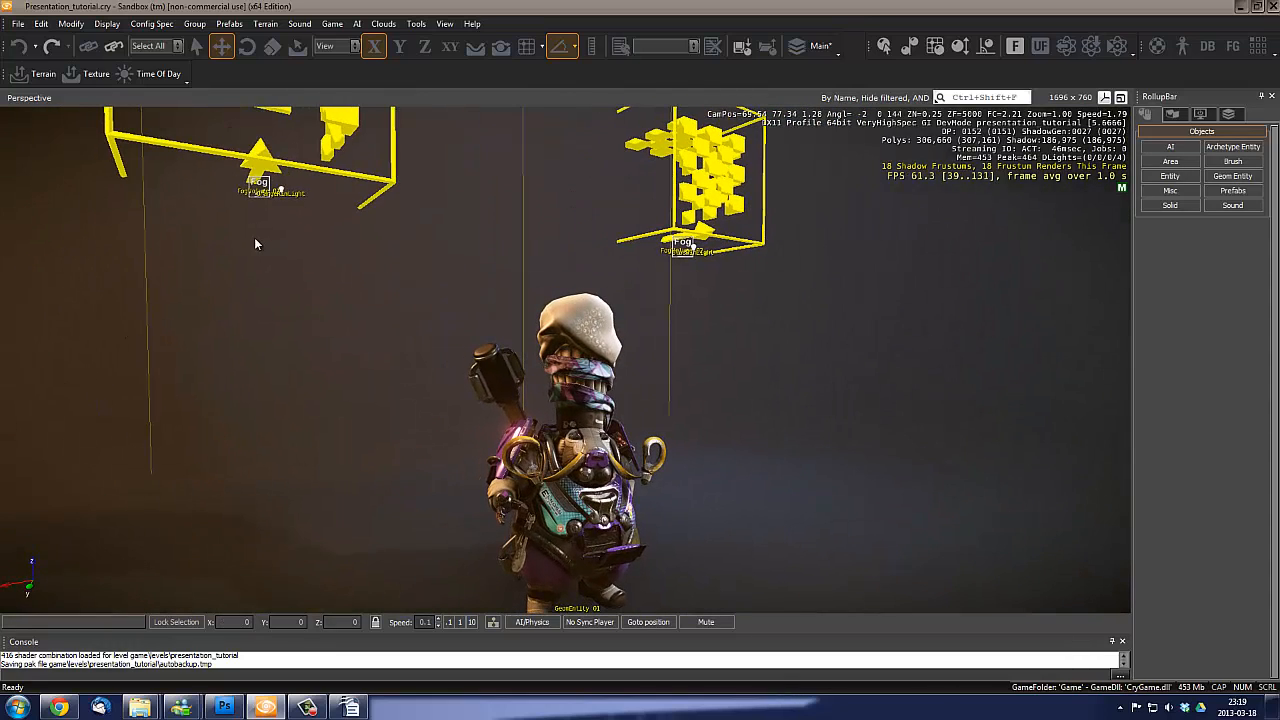
Select the orange rim light, hide the helpers and examine the light's effect on the character's shoulder from several angles
click(283, 187)
right_drag(357, 289, 547, 405)
key(d)
key(s)
key(d)
key(w)
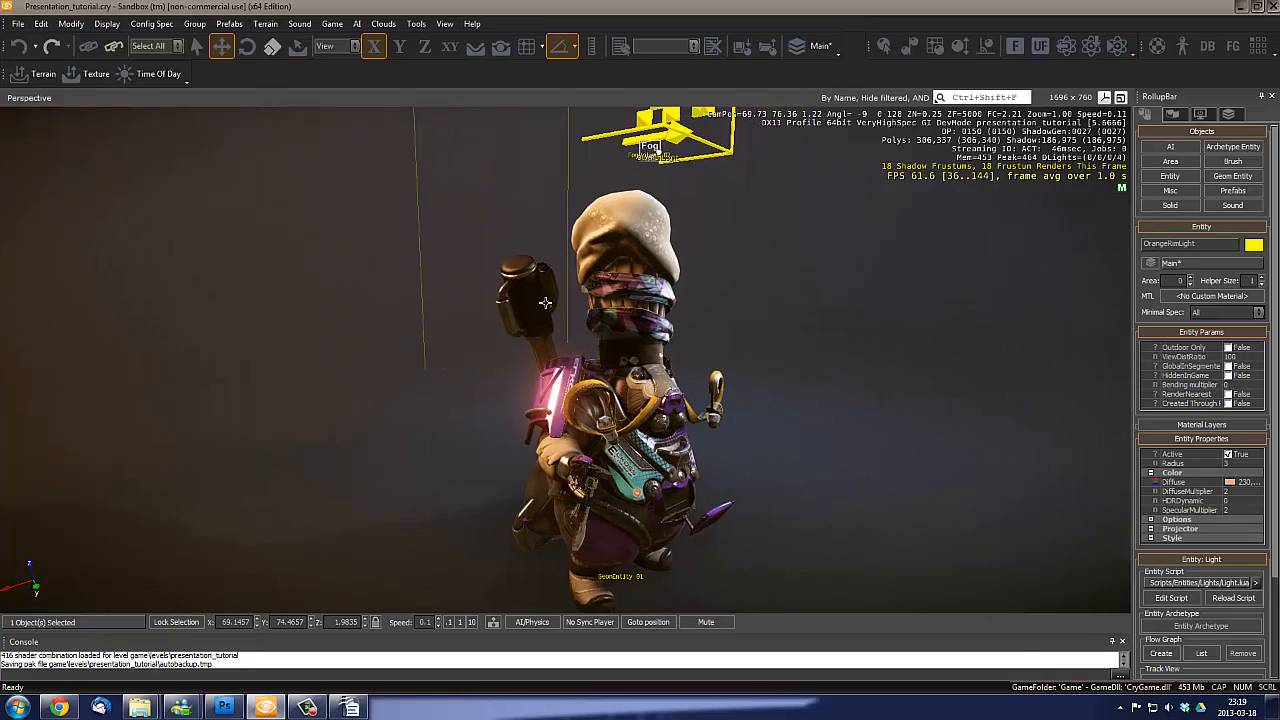
key(a)
right_drag(646, 384, 689, 396)
key(s)
key(shift+space)
key(d)
key(w)
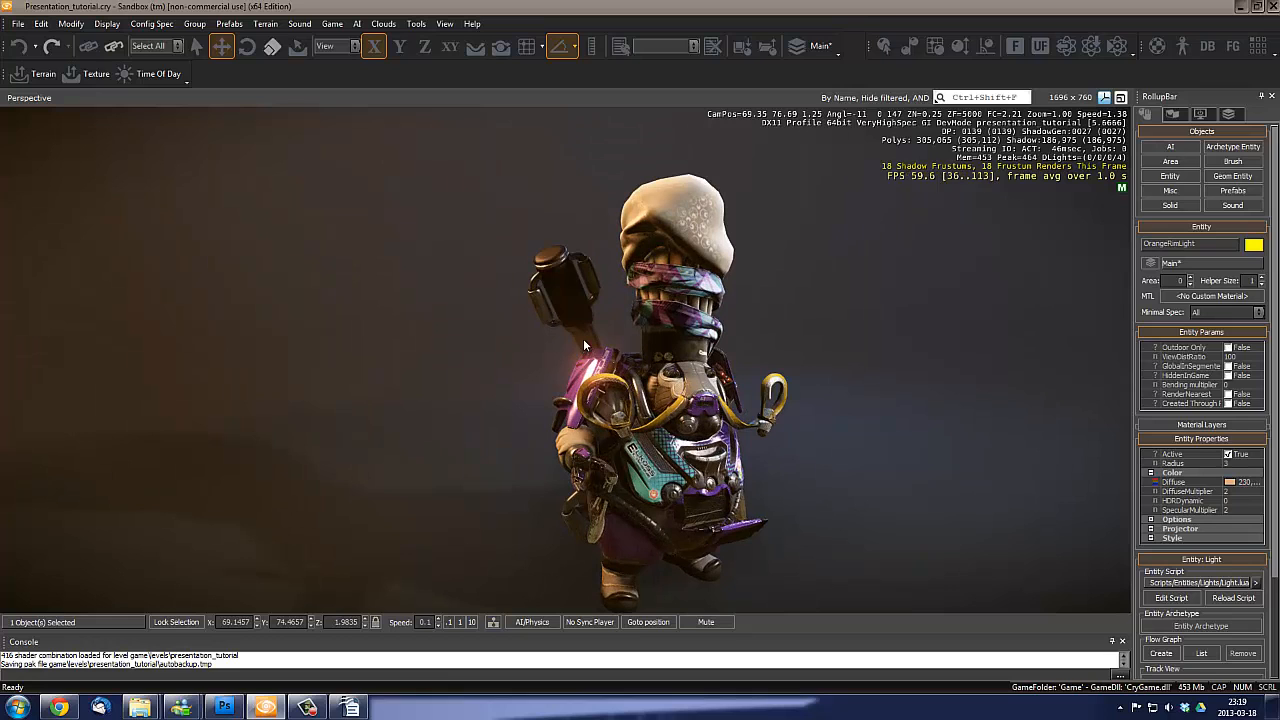
key(s)
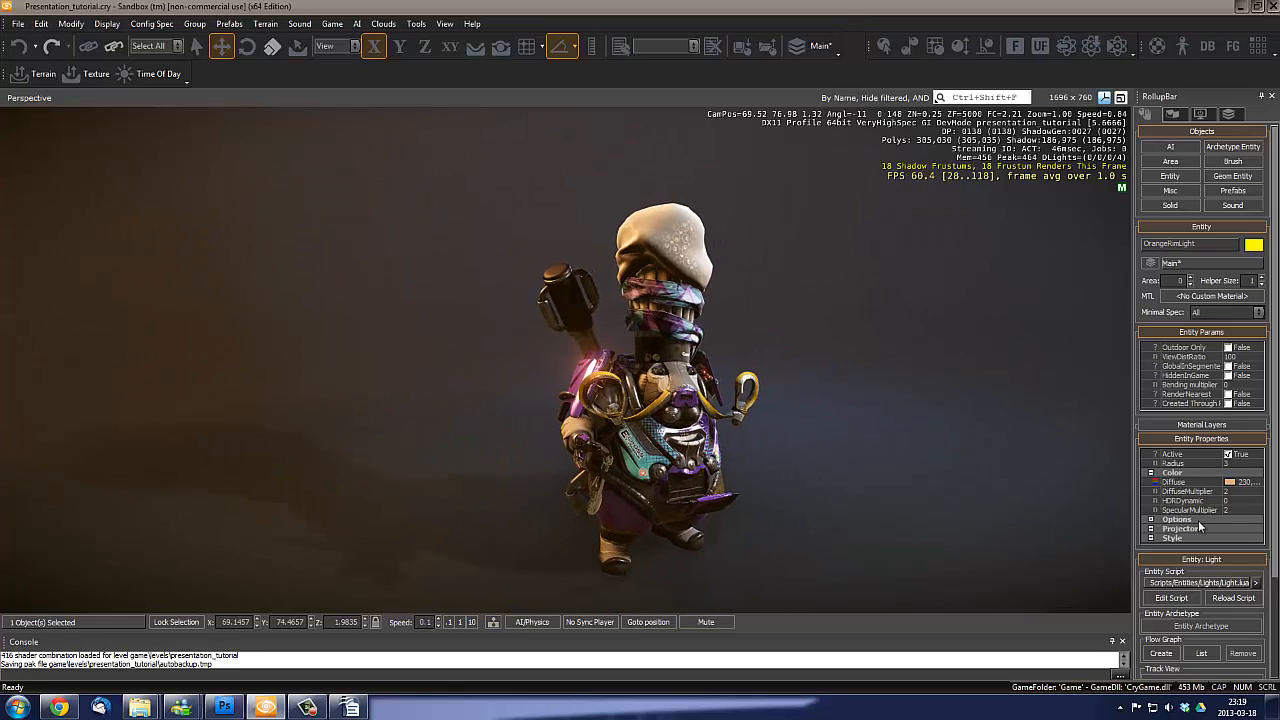
scroll(1264, 376, down, 3)
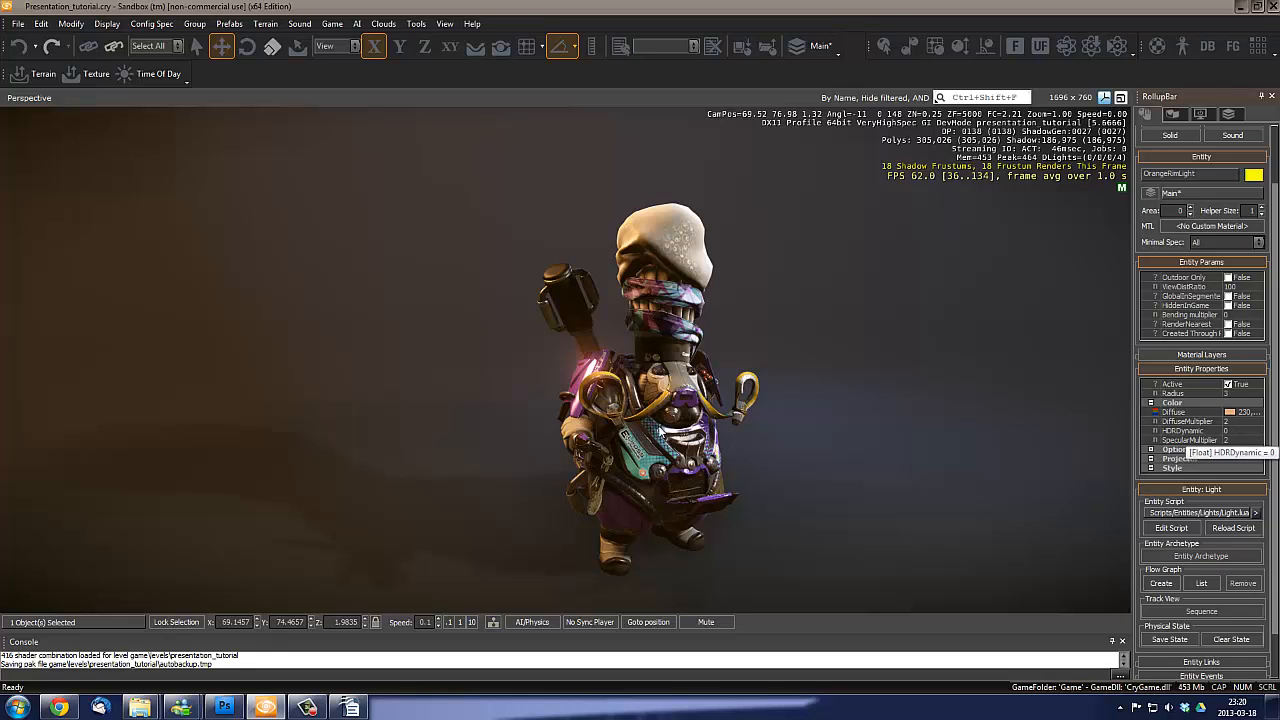
right_drag(982, 468, 946, 386)
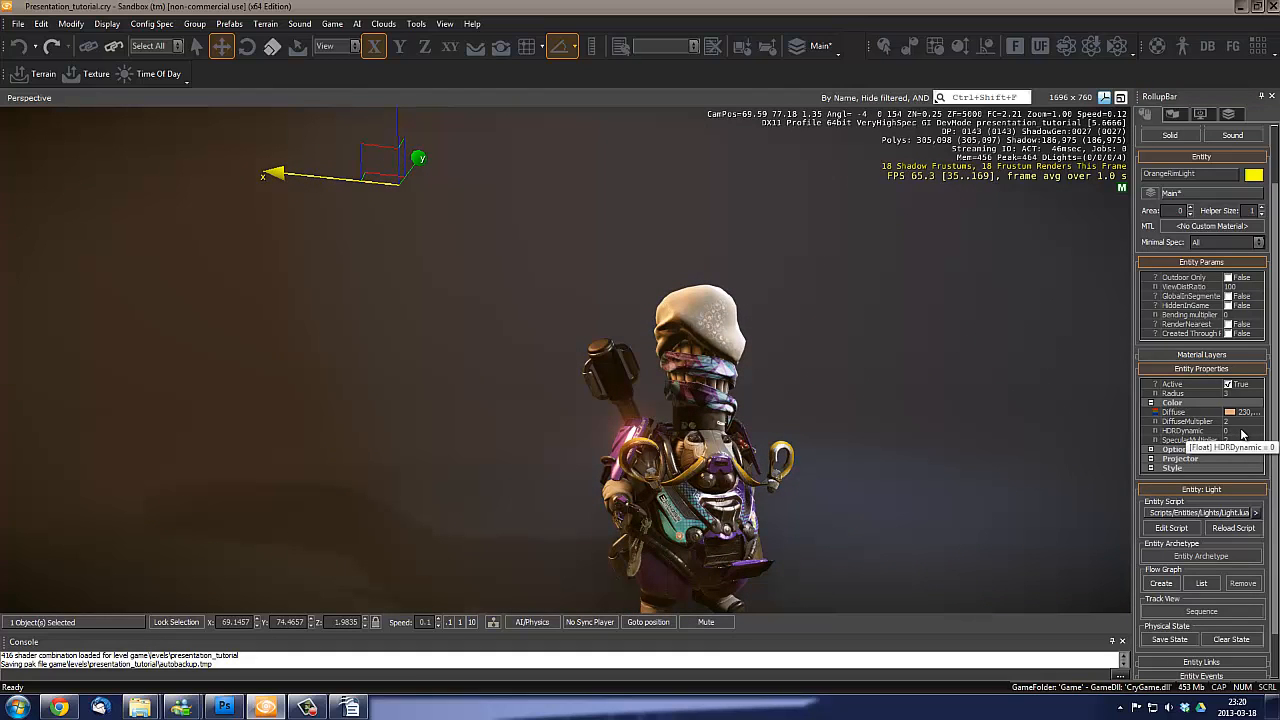
Try an HDRDynamic value of 2 on the orange rim light and examine its glow on the character from several angles
click(1242, 431)
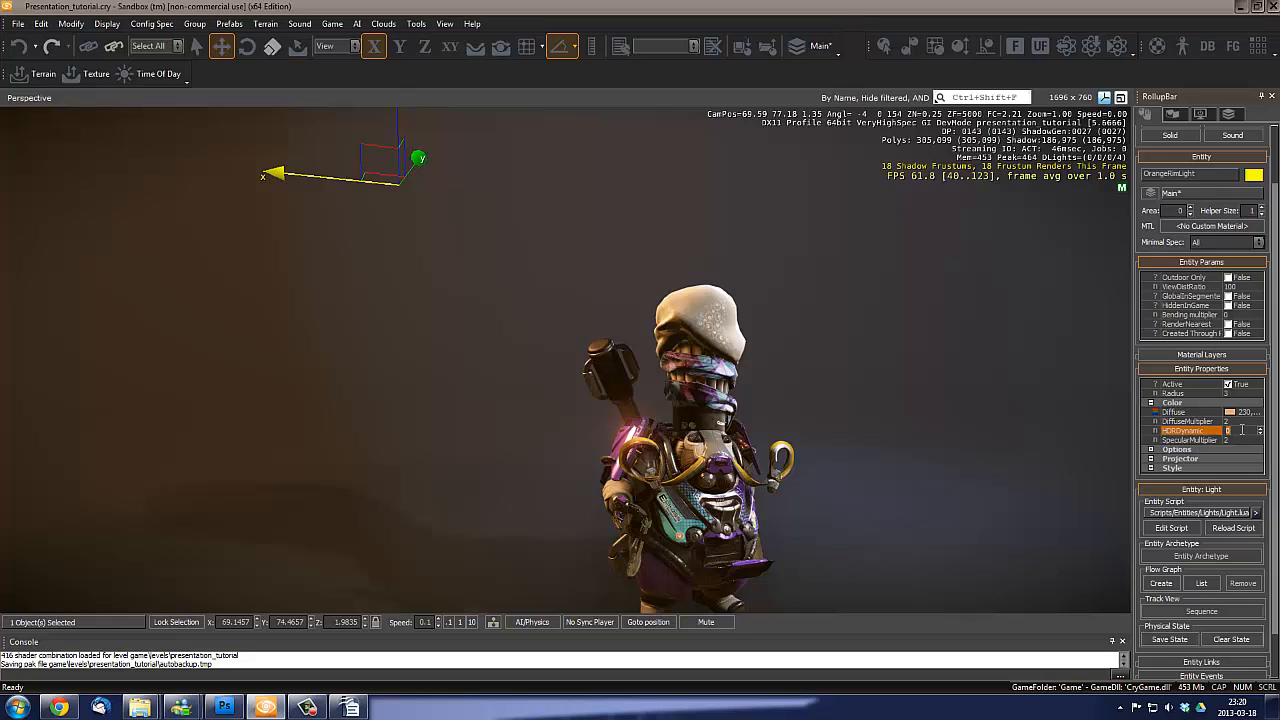
text(2)
right_drag(765, 403, 728, 404)
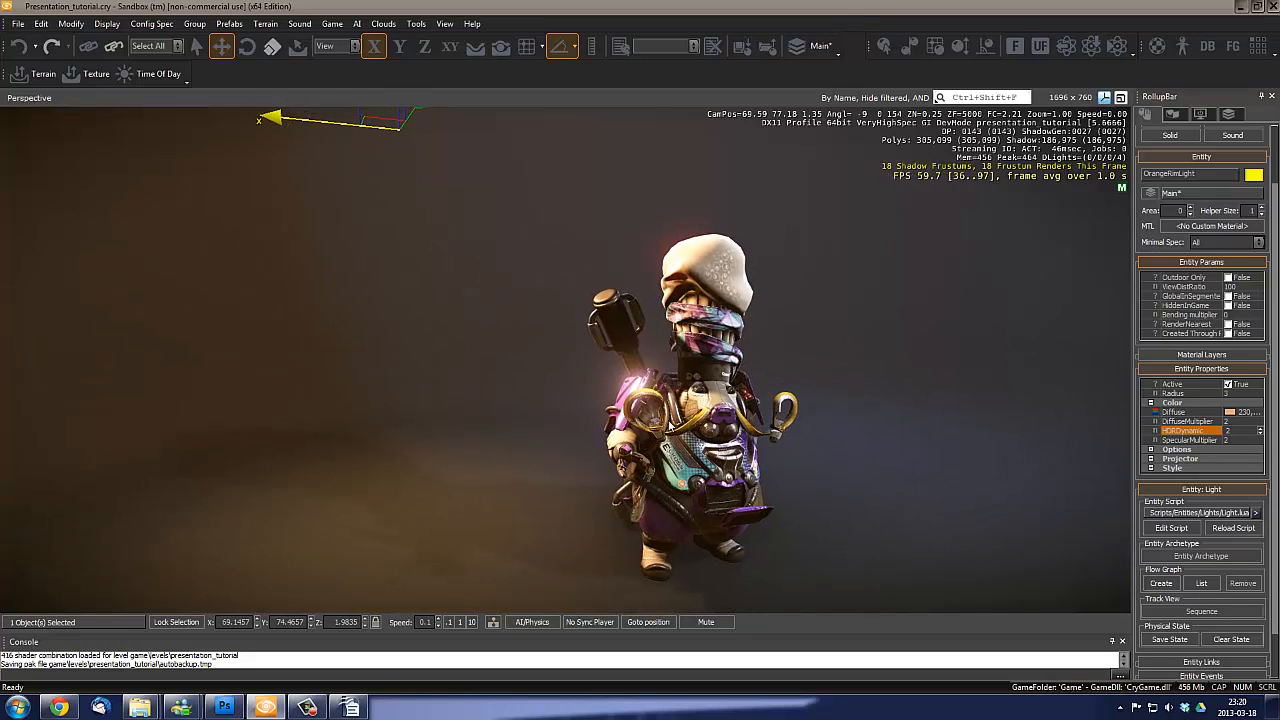
right_drag(607, 448, 605, 447)
key(a)
right_drag(575, 400, 640, 423)
key(a)
key(w)
right_drag(784, 435, 717, 341)
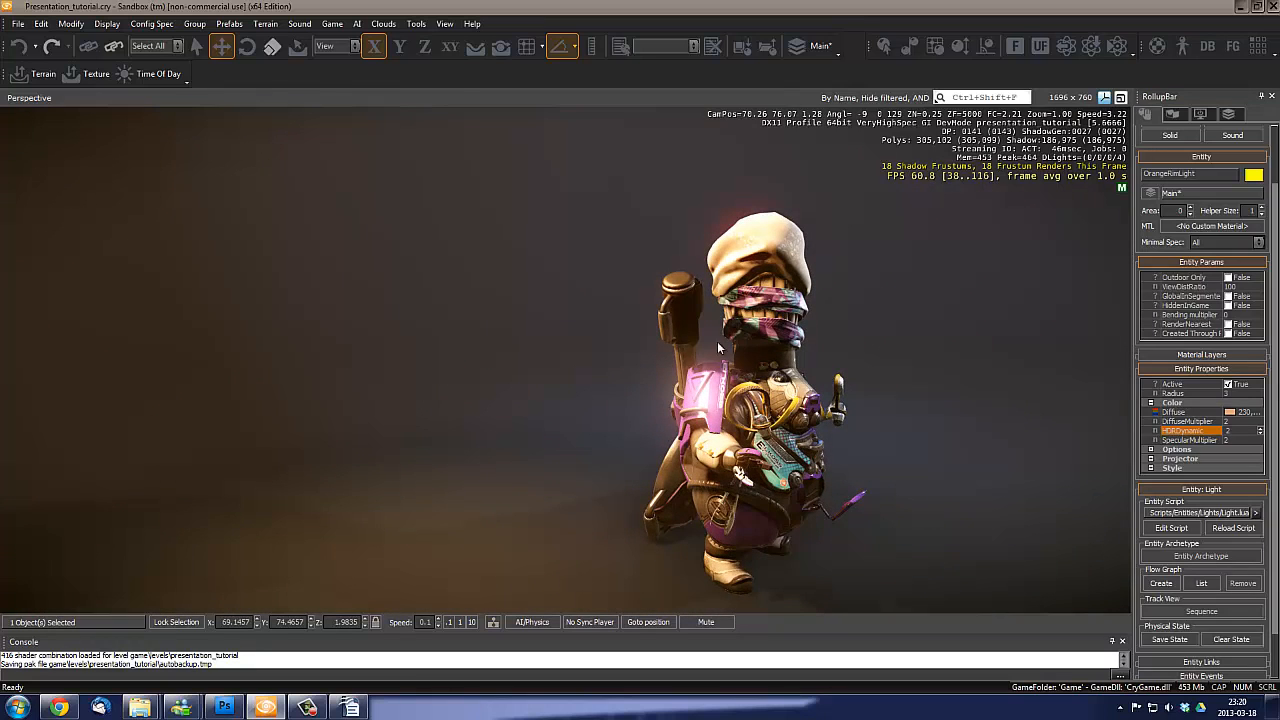
key(d)
right_drag(752, 420, 672, 418)
key(s)
key(d)
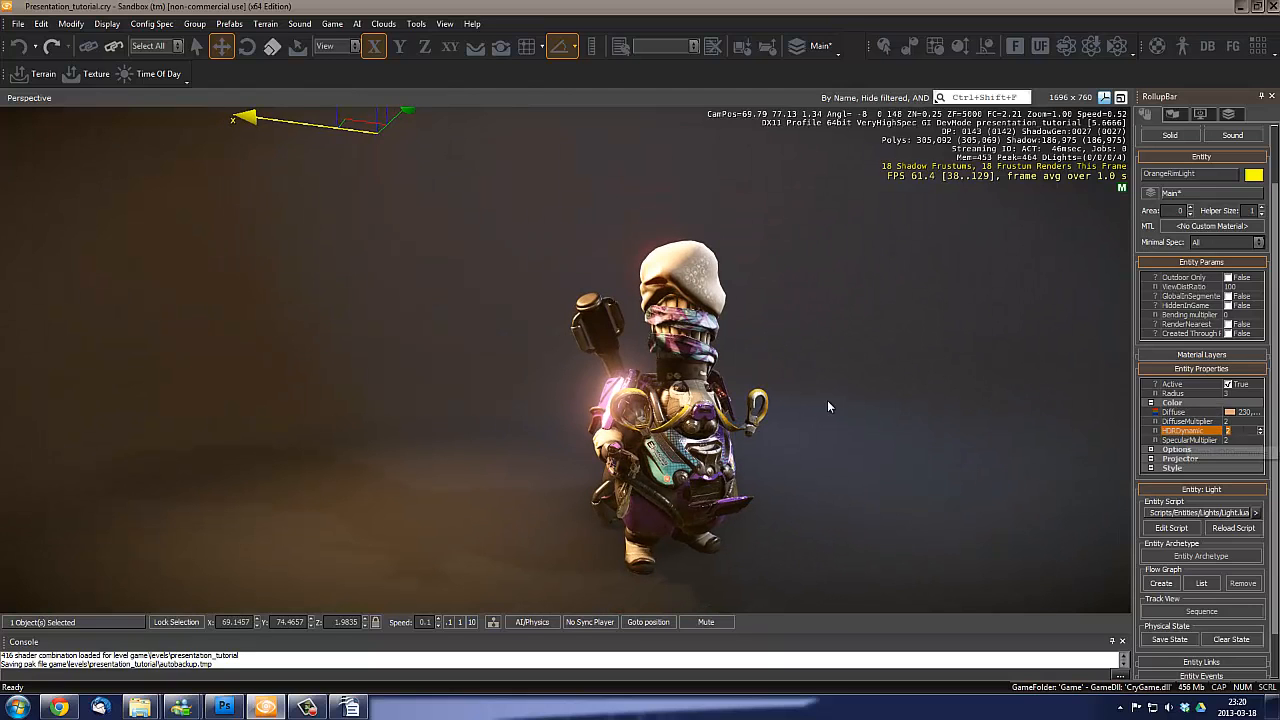
key(a)
key(w)
right_drag(572, 394, 940, 411)
key(s)
key(d)
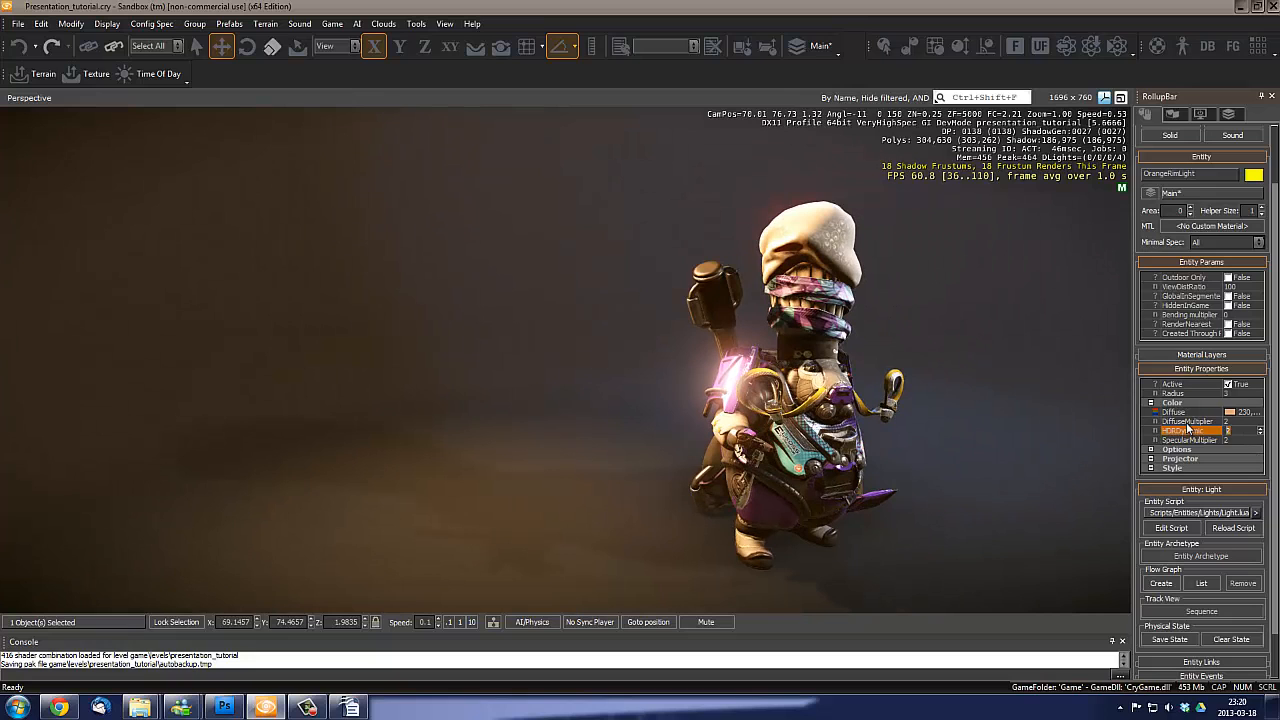
Compare HDRDynamic values of -1 and 0 on the orange rim light and settle on -1
key(Return)
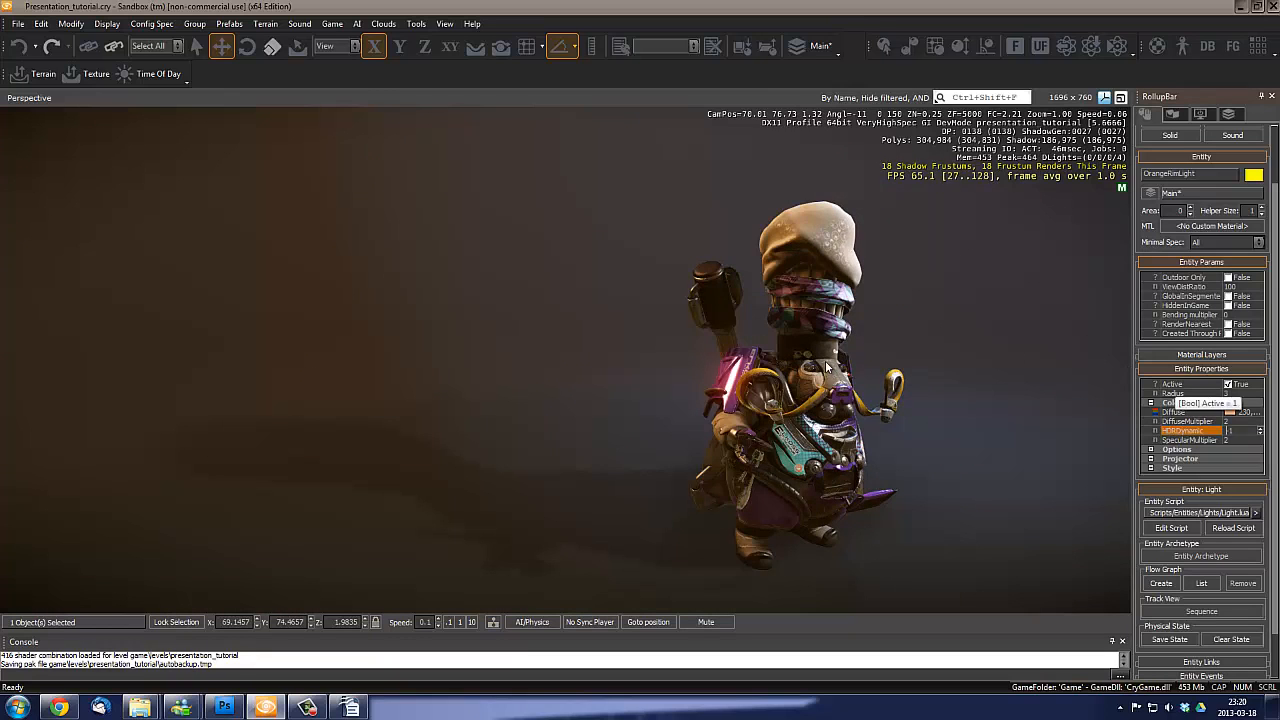
key(d)
right_drag(799, 346, 800, 346)
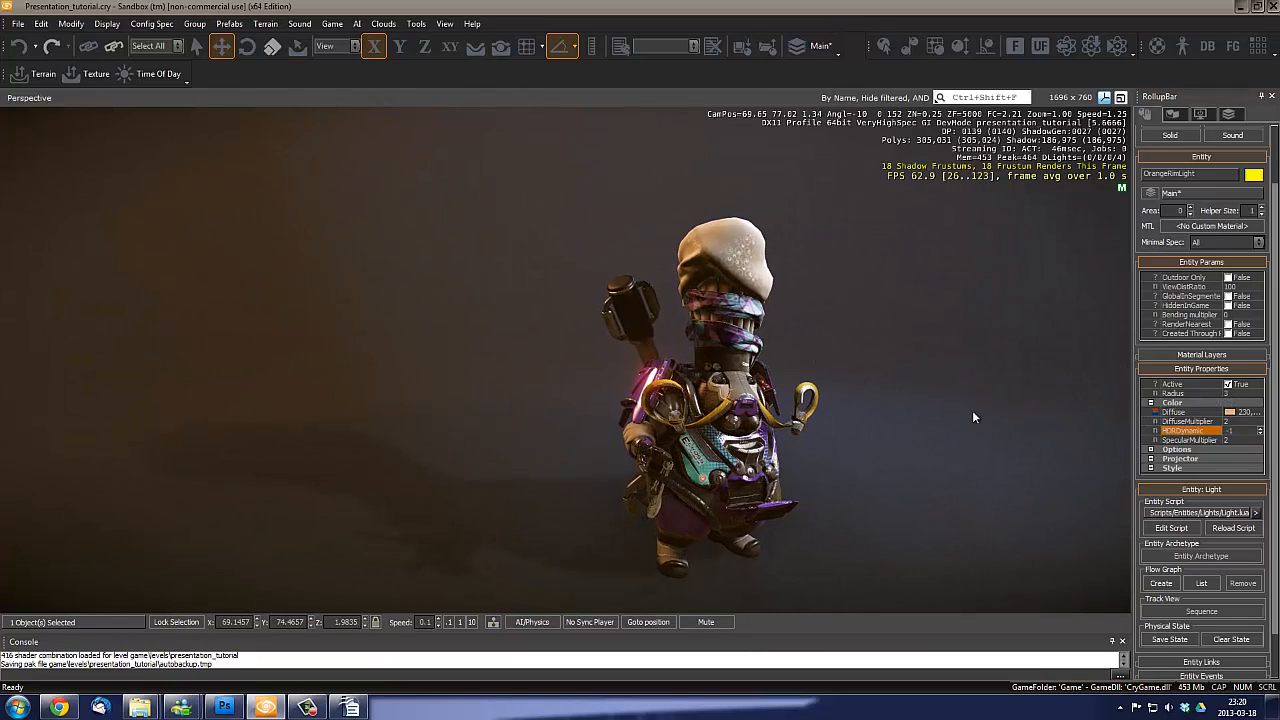
click(1240, 431)
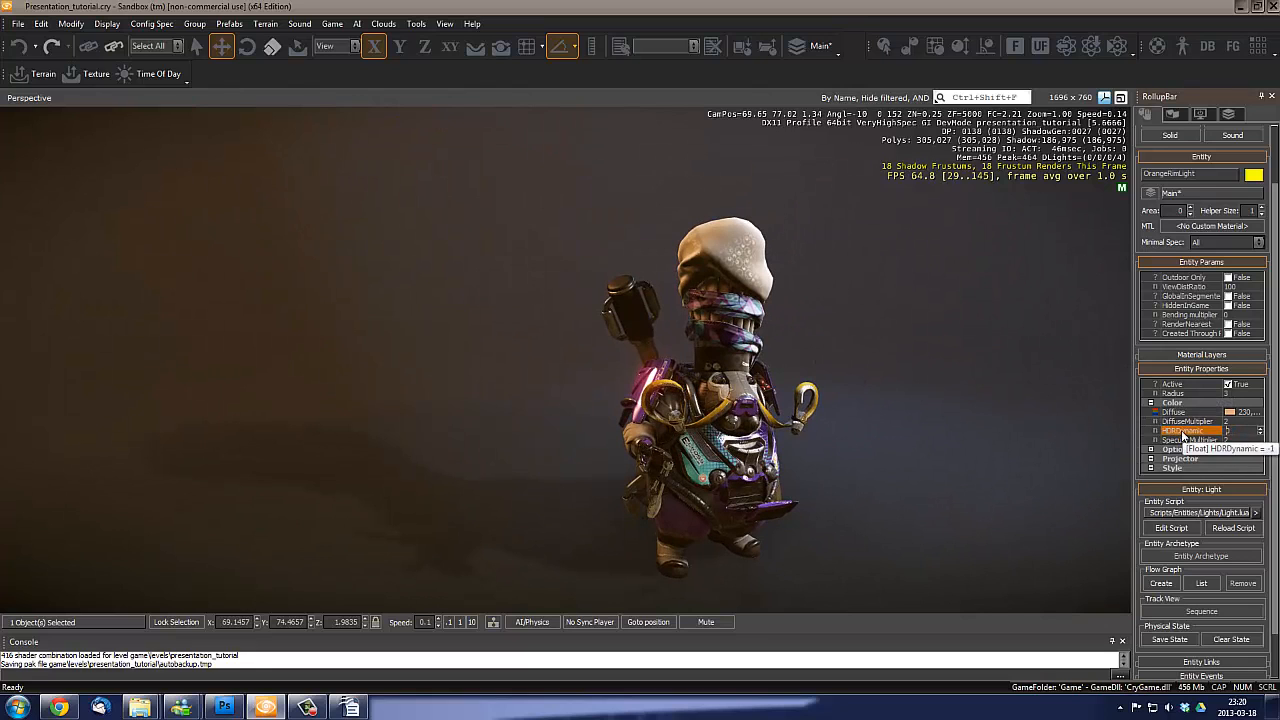
key(Return)
drag(1246, 431, 1151, 422)
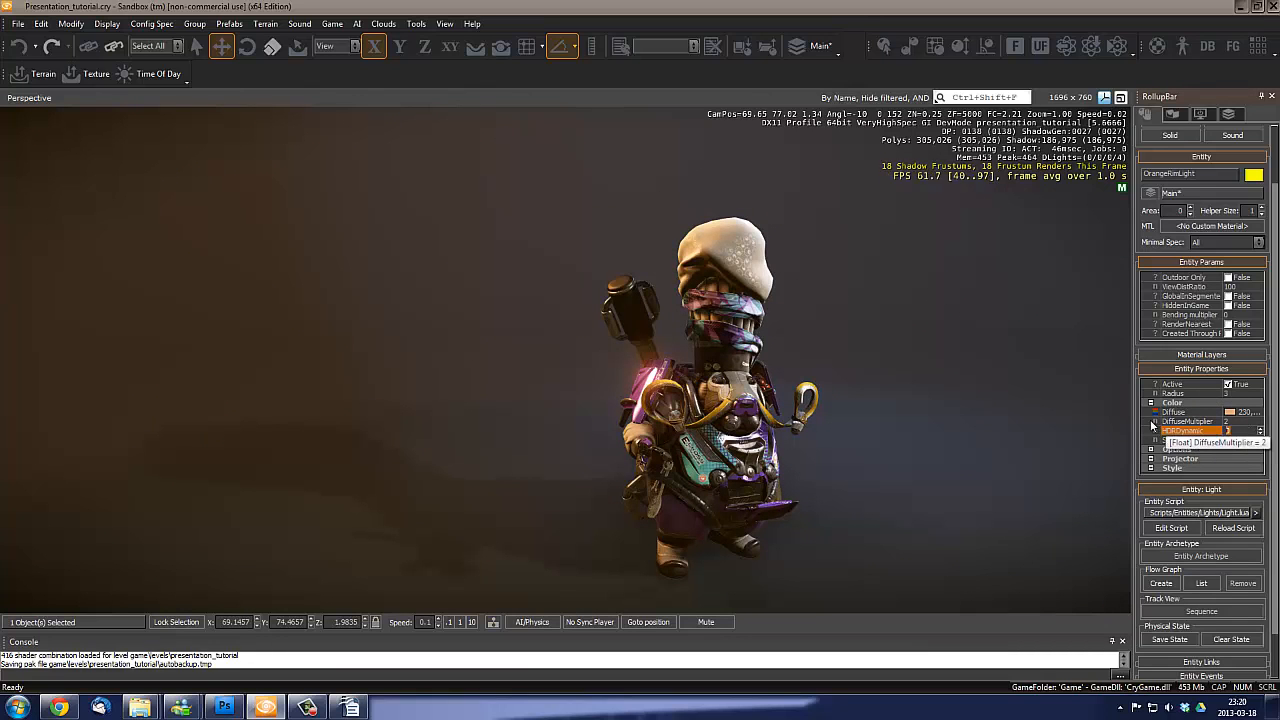
key(Return)
key(d)
right_drag(795, 431, 697, 377)
right_drag(748, 483, 761, 454)
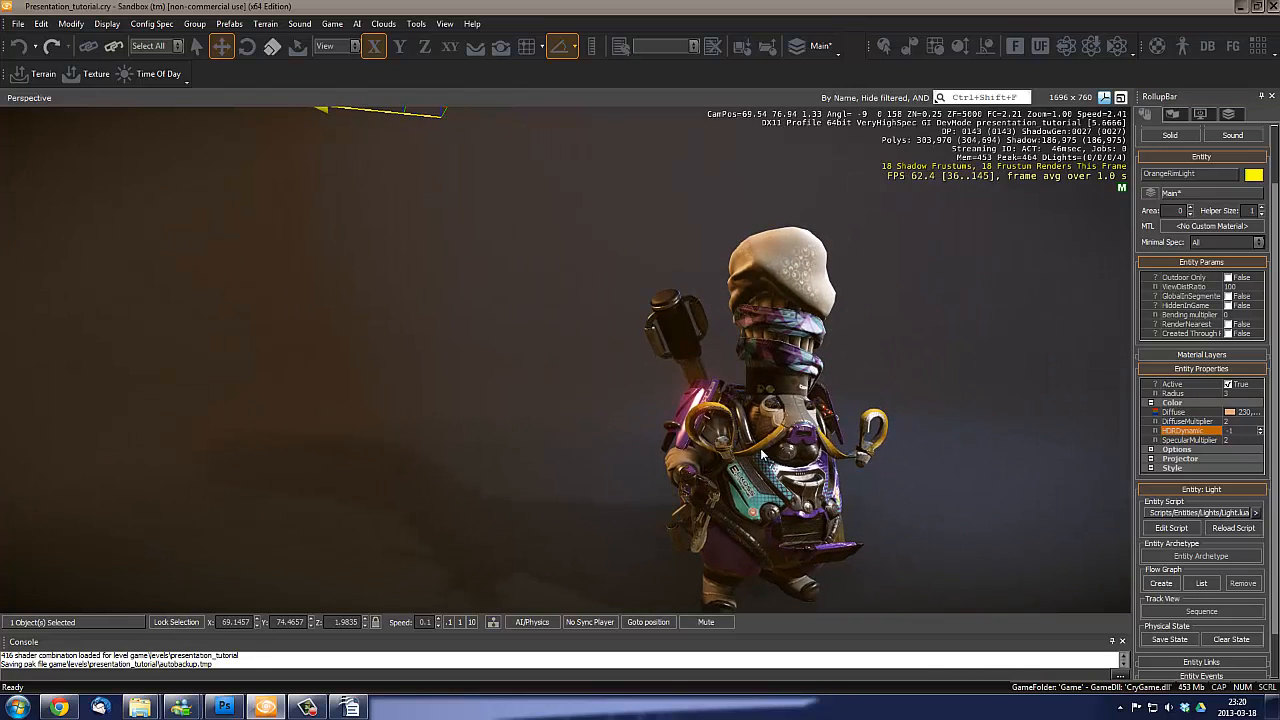
Open the orange rim light's DiffuseMultiplier value and examine the character and backdrop lighting from farther back
click(1230, 421)
right_drag(806, 440, 712, 440)
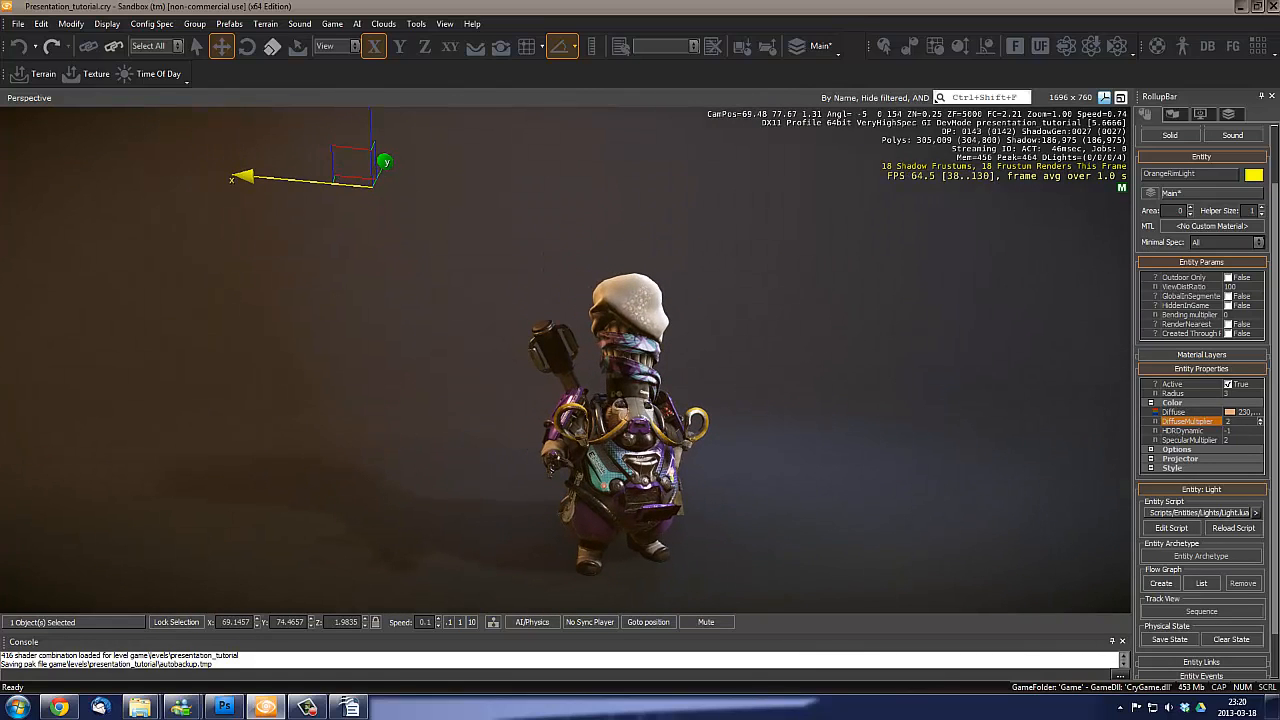
middle_drag(478, 402, 645, 512)
right_drag(643, 511, 641, 507)
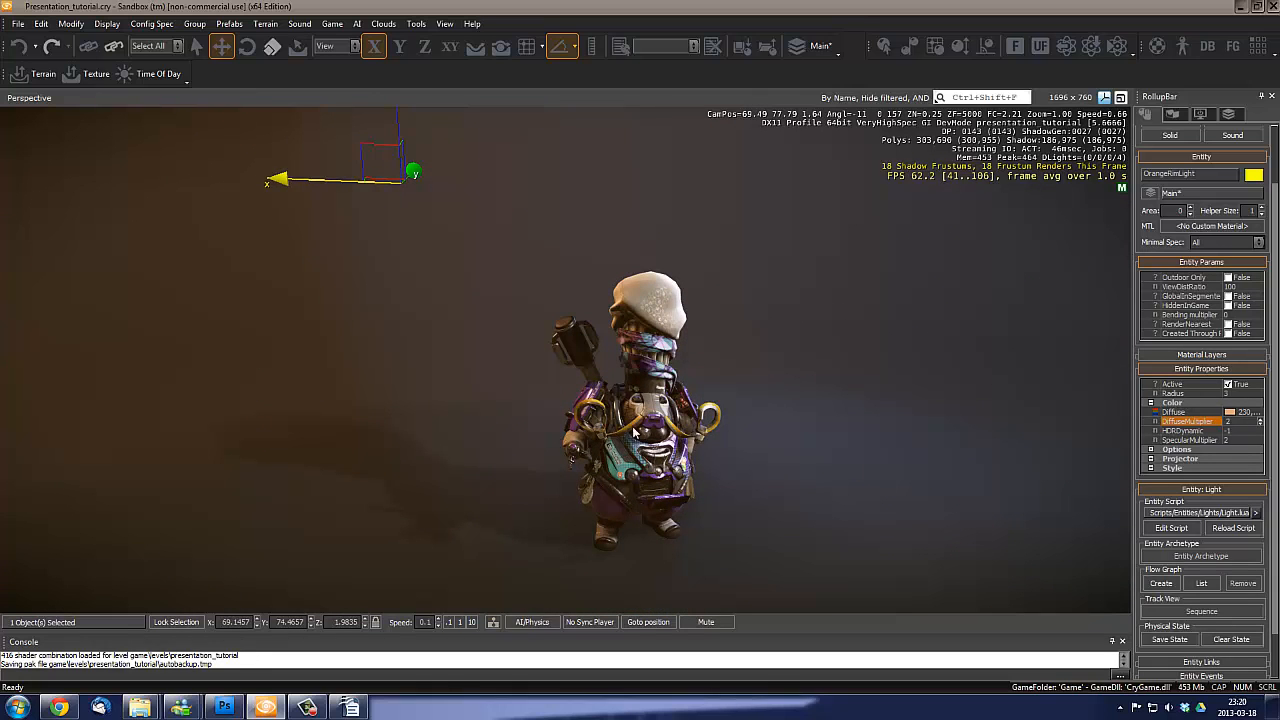
Show the helpers again, select the blue rim light and set its DiffuseMultiplier and SpecularMultiplier to 3
key(shift+space)
right_drag(725, 348, 818, 288)
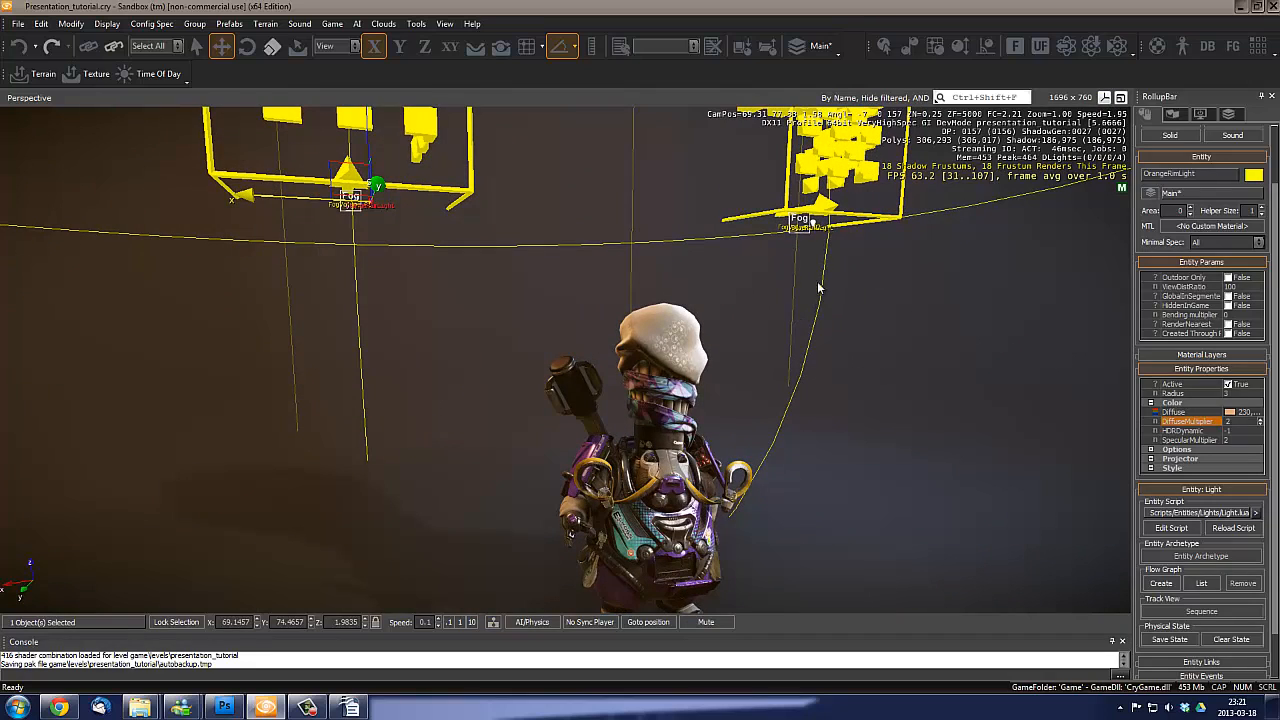
click(816, 300)
scroll(805, 540, down, 3)
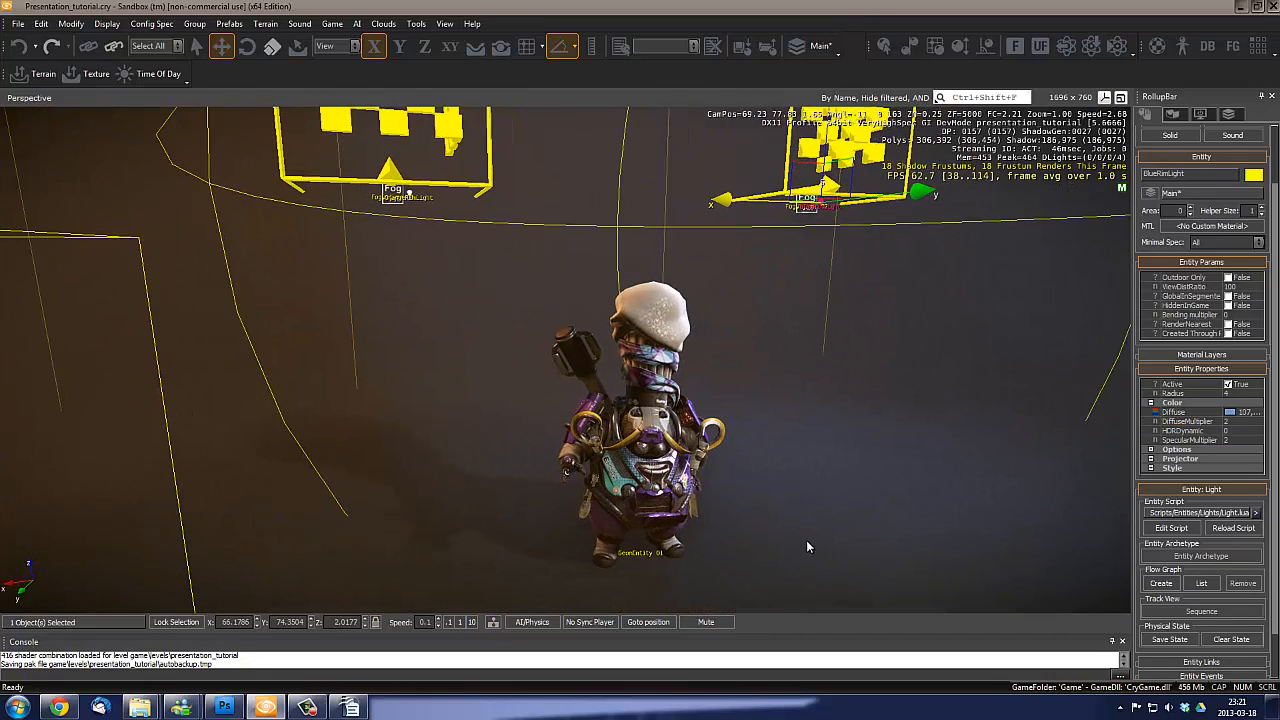
right_drag(808, 547, 1276, 466)
click(1240, 421)
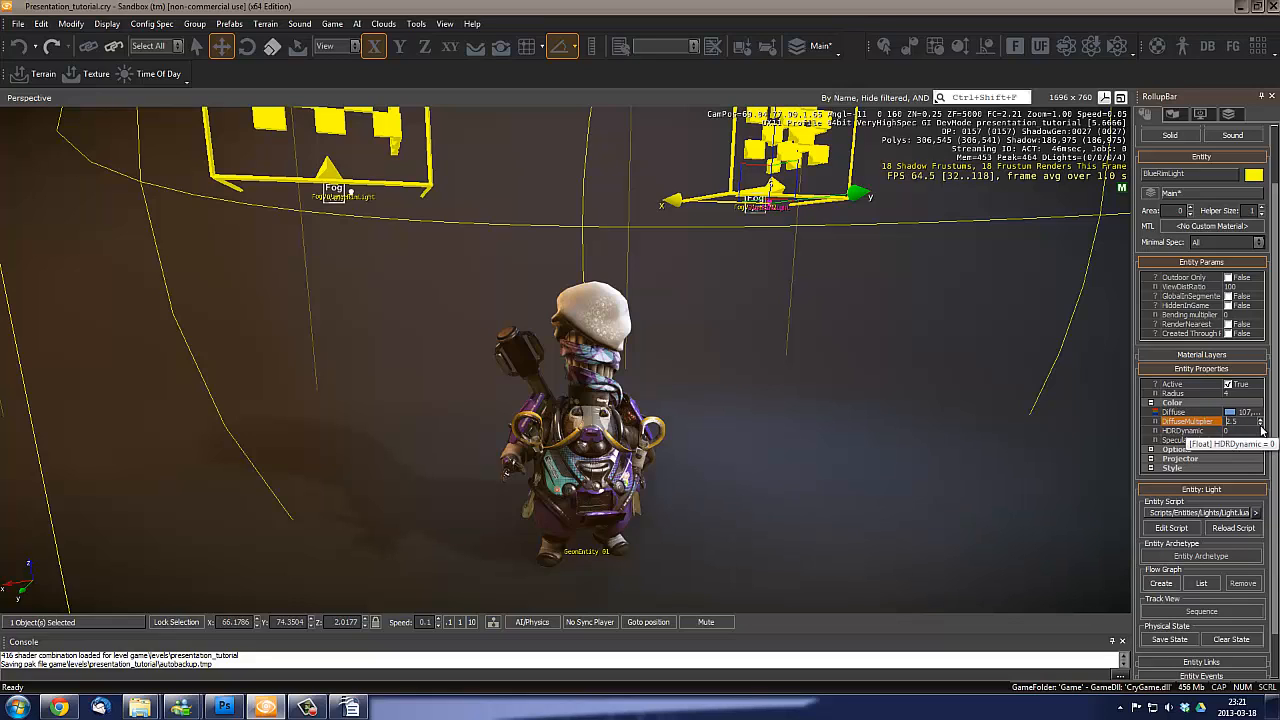
click(1241, 440)
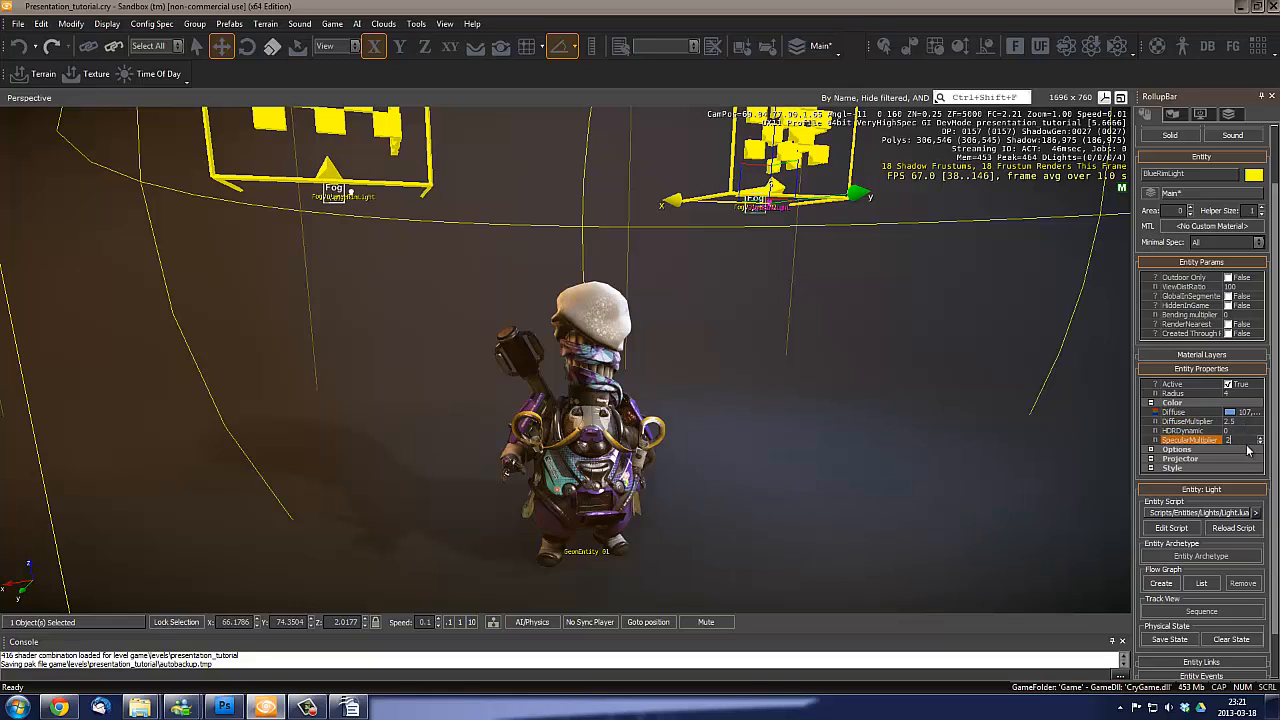
click(1240, 421)
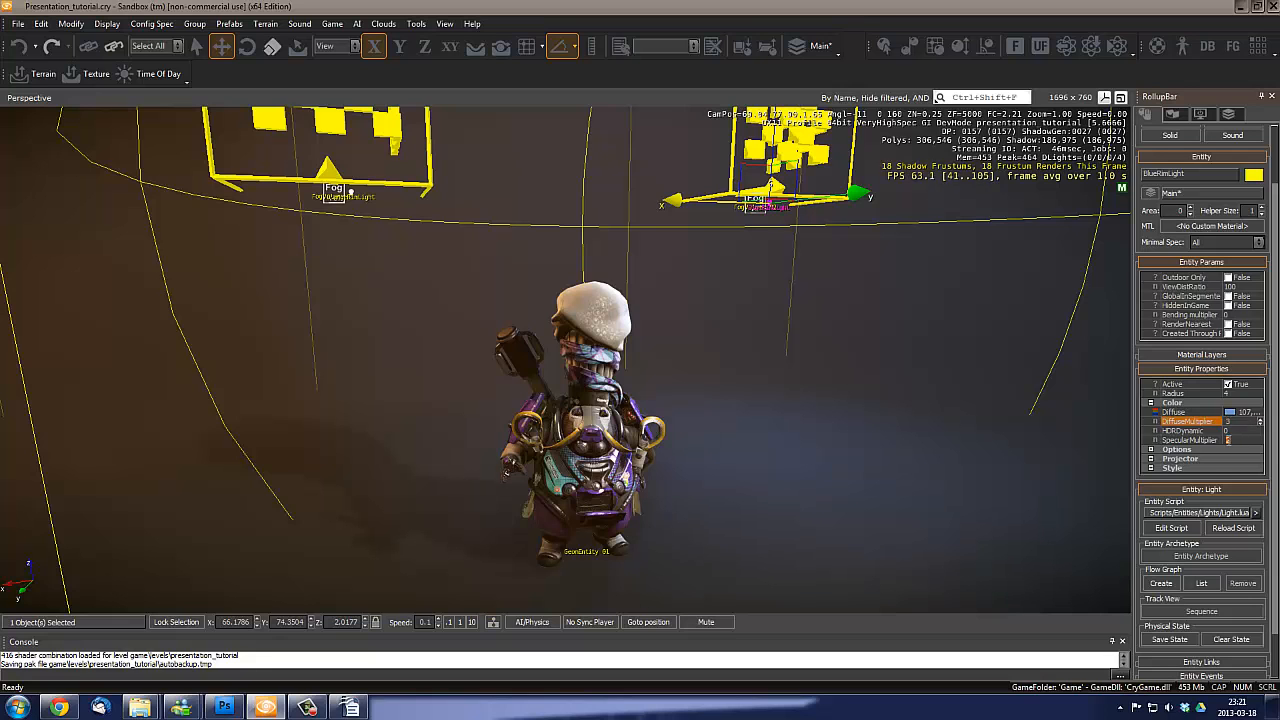
click(1240, 440)
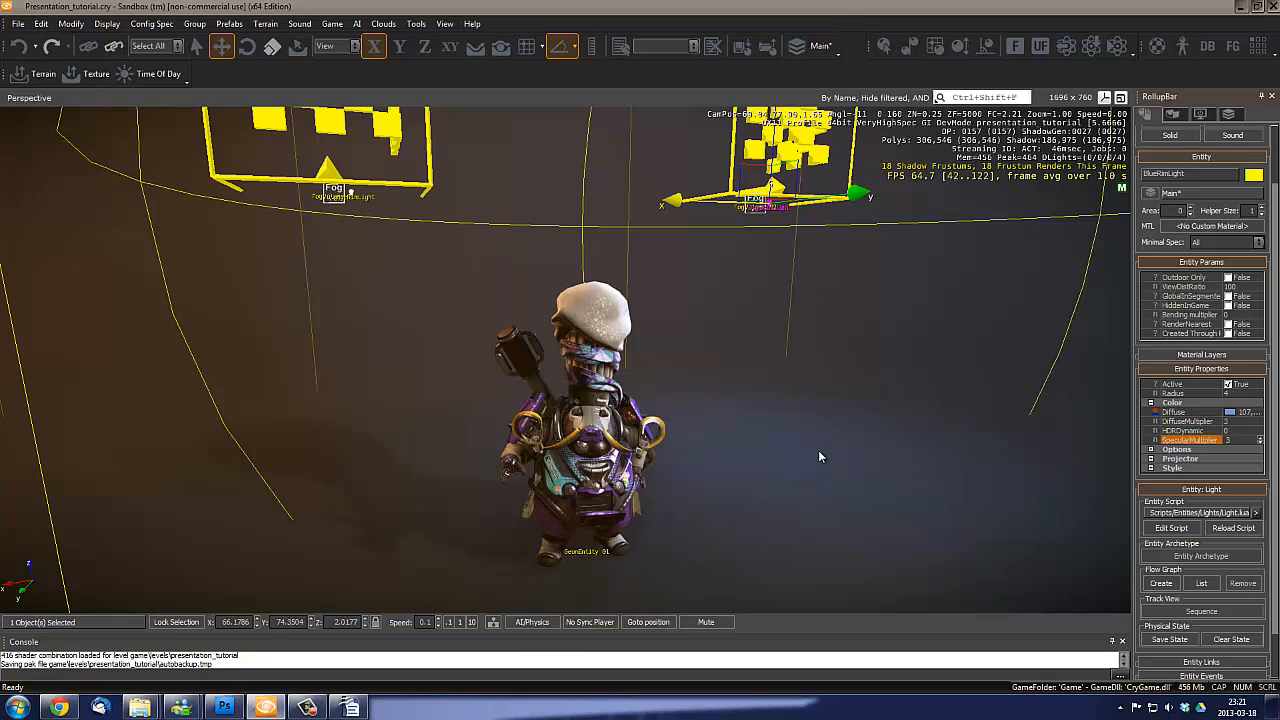
Select the key light and set its DiffuseMultiplier and SpecularMultiplier to 1
right_drag(640, 410, 714, 296)
click(840, 199)
right_drag(818, 395, 818, 396)
key(w)
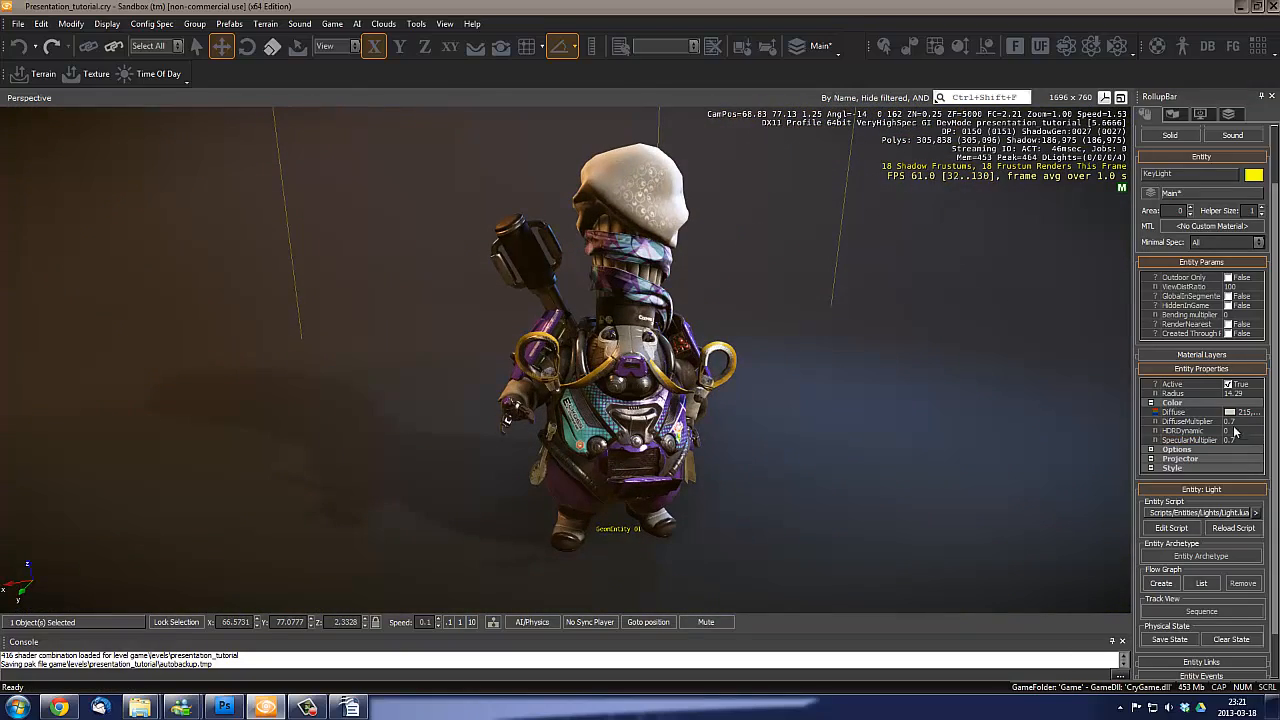
click(1240, 421)
text(1)
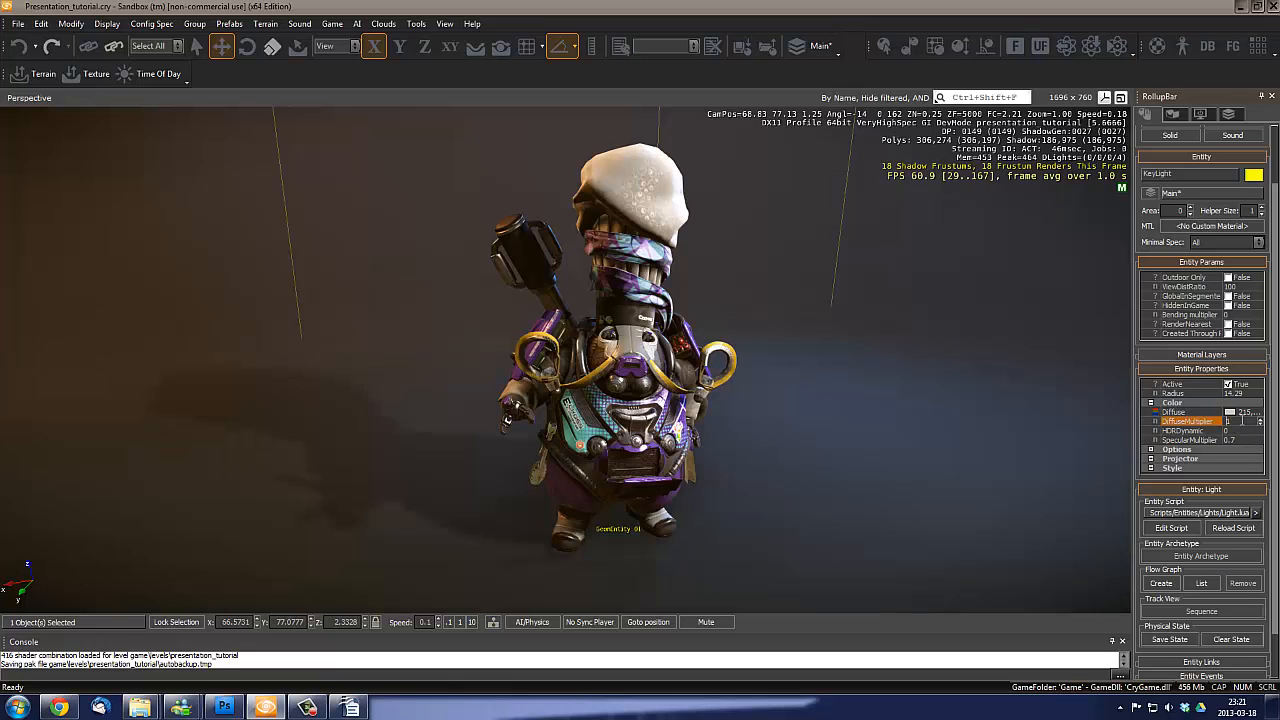
click(1246, 439)
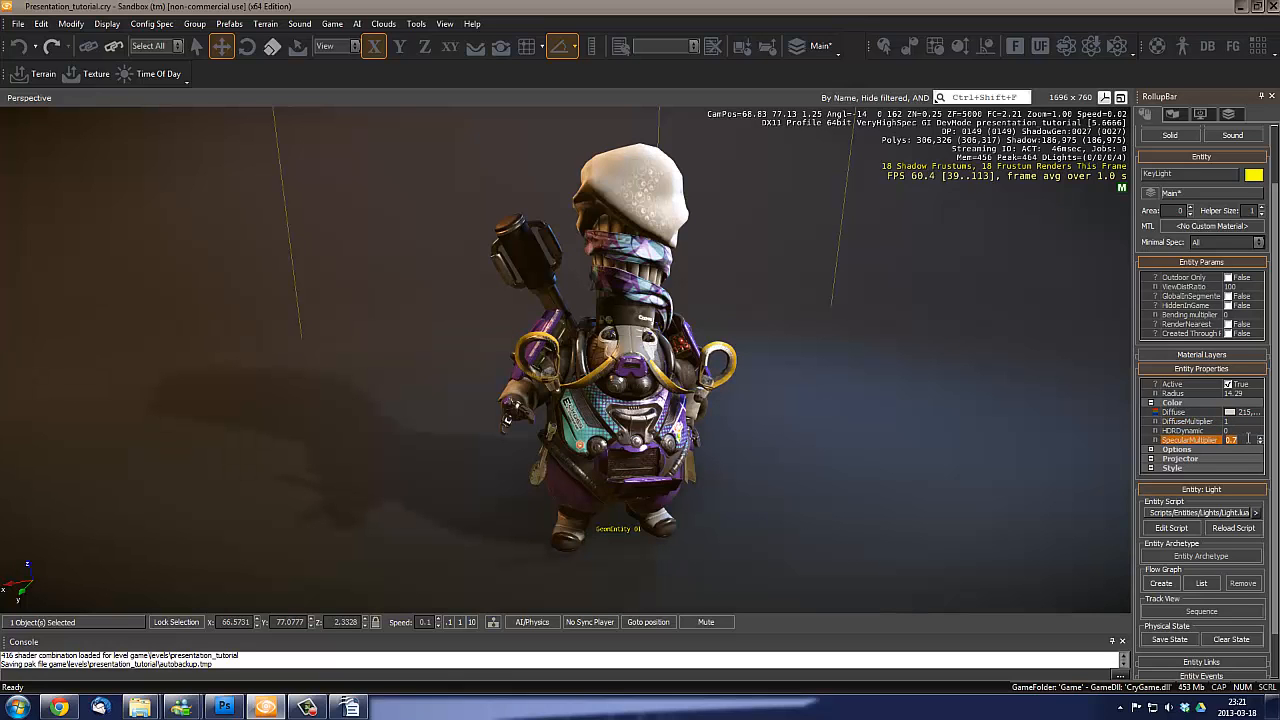
text(1)
Select the environment probe beside the character
right_drag(791, 400, 307, 373)
key(s)
key(w)
key(s)
key(d)
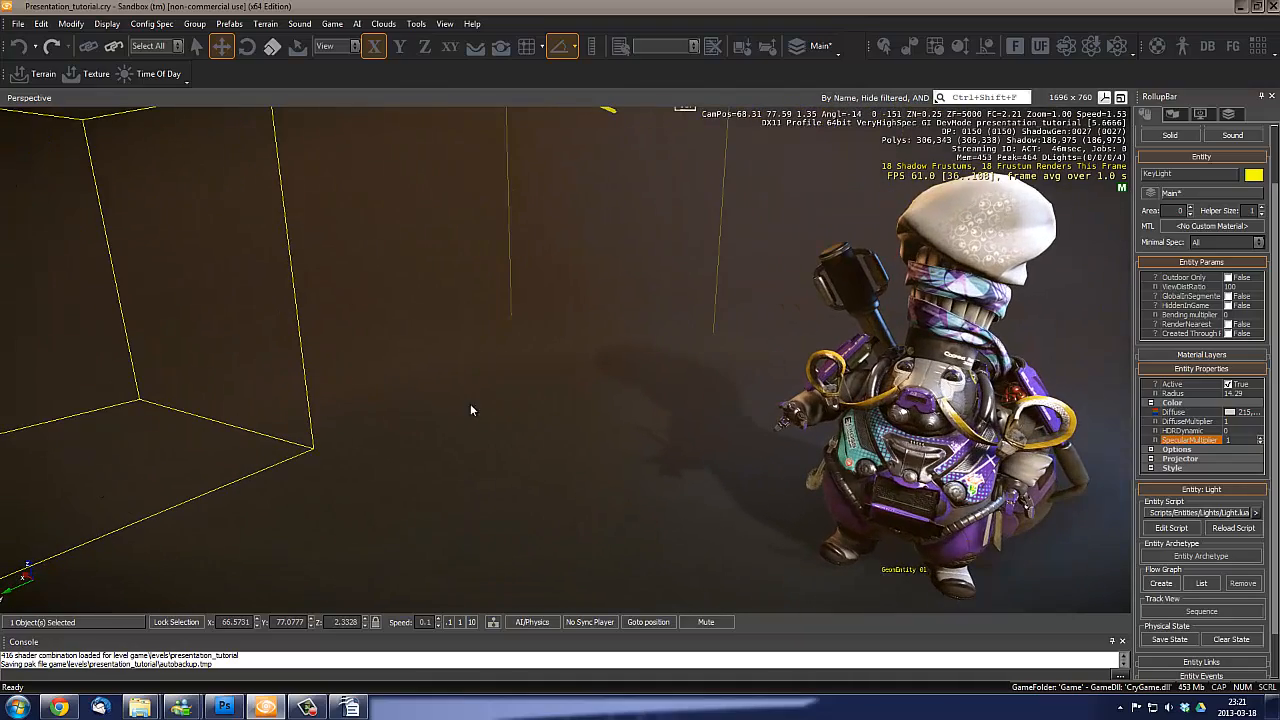
key(s)
right_drag(470, 403, 661, 414)
click(228, 312)
key(a)
key(w)
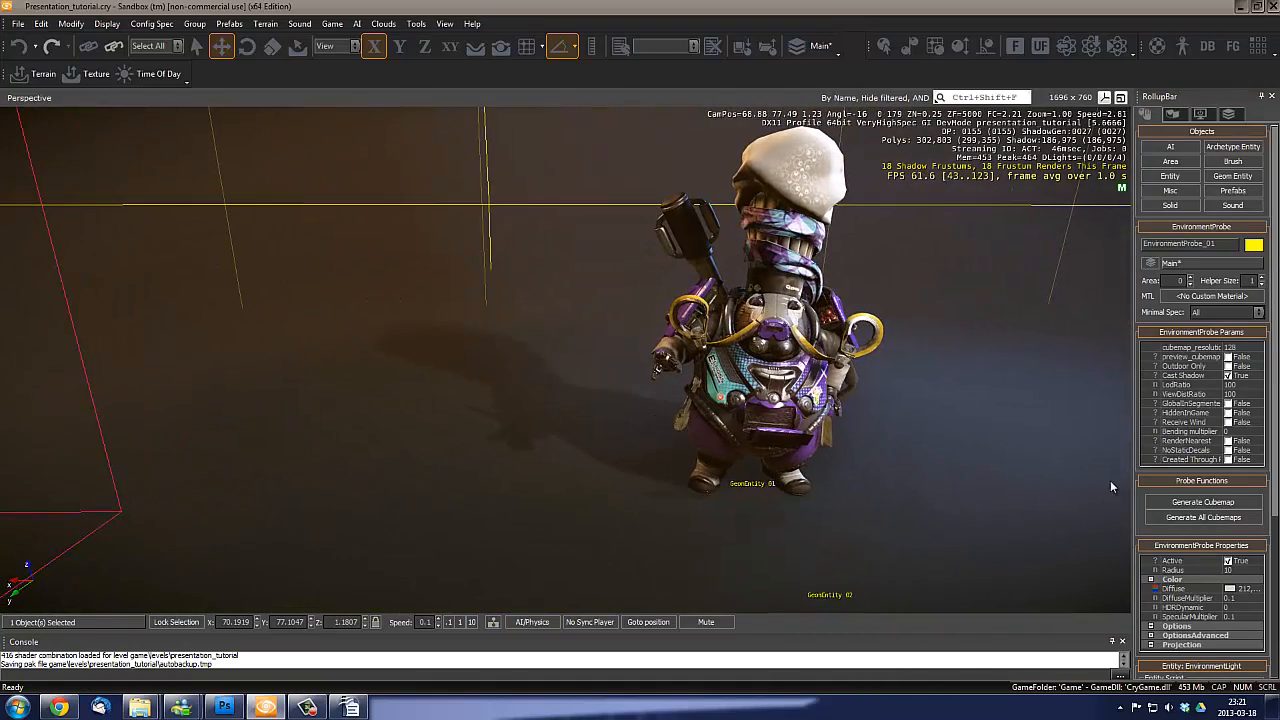
Try a pale blue Diffuse color of RGB 162, 186, 215 on the environment probe and check the character's lighting
click(1234, 591)
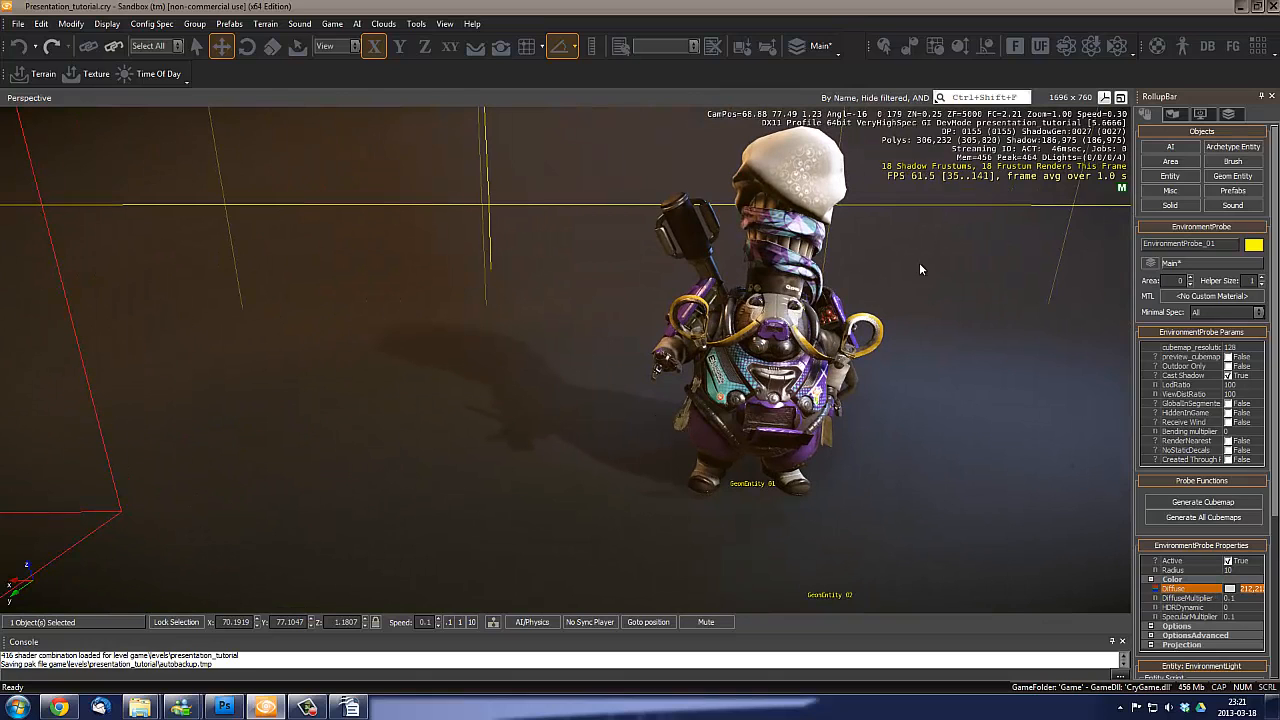
click(1228, 589)
drag(676, 227, 1084, 231)
mouse_move(1141, 268)
mouse_down()
mouse_move(1139, 298)
mouse_move(1140, 287)
mouse_up()
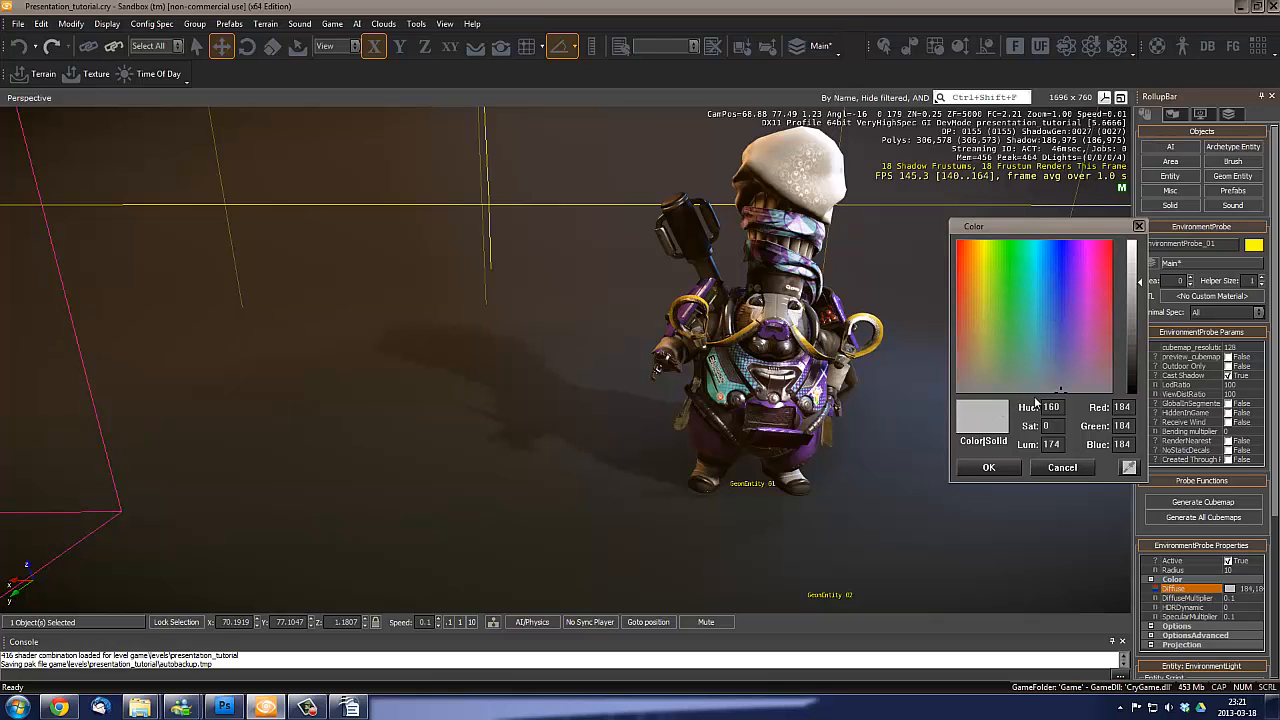
drag(1053, 359, 1050, 330)
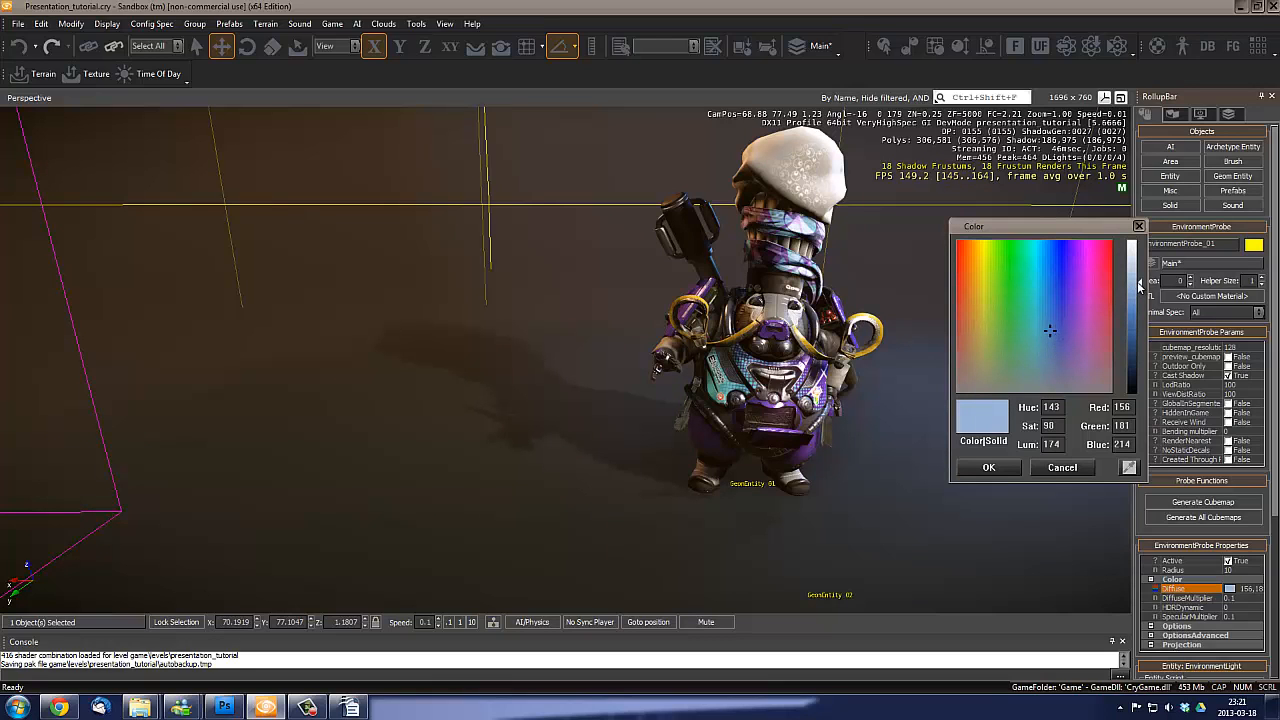
drag(1138, 282, 1139, 284)
click(1050, 331)
click(988, 467)
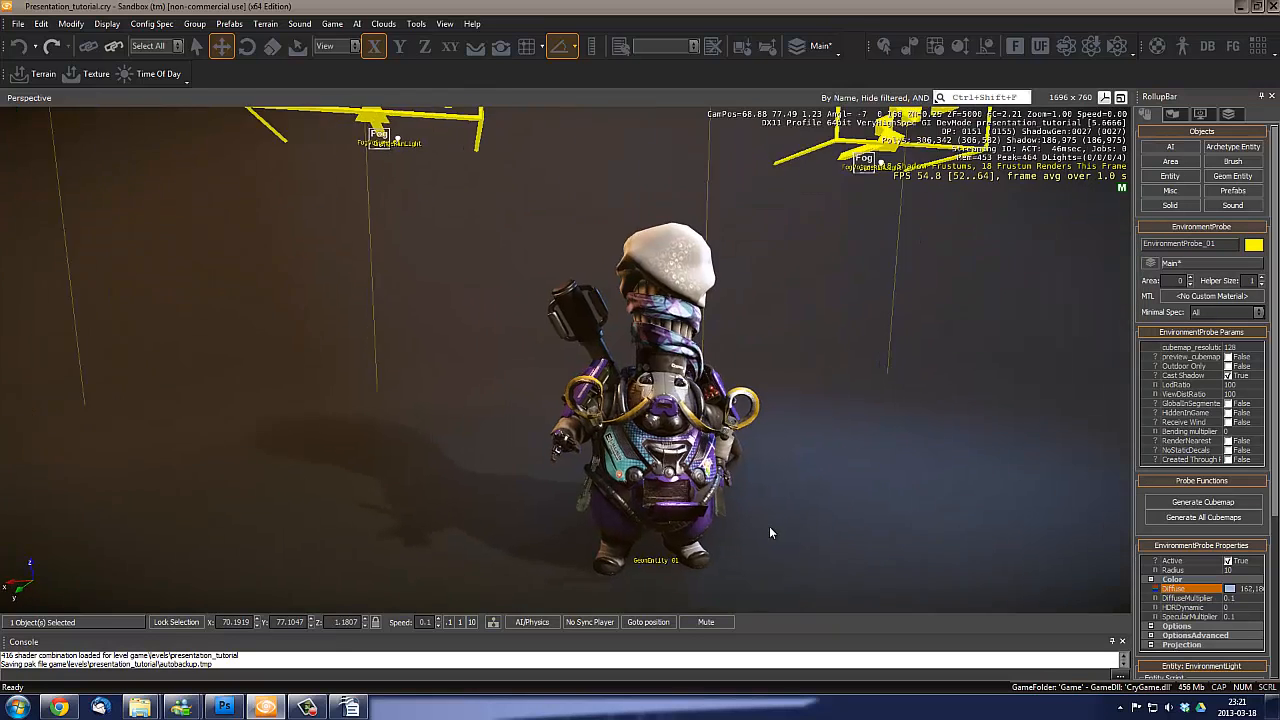
right_drag(765, 532, 762, 519)
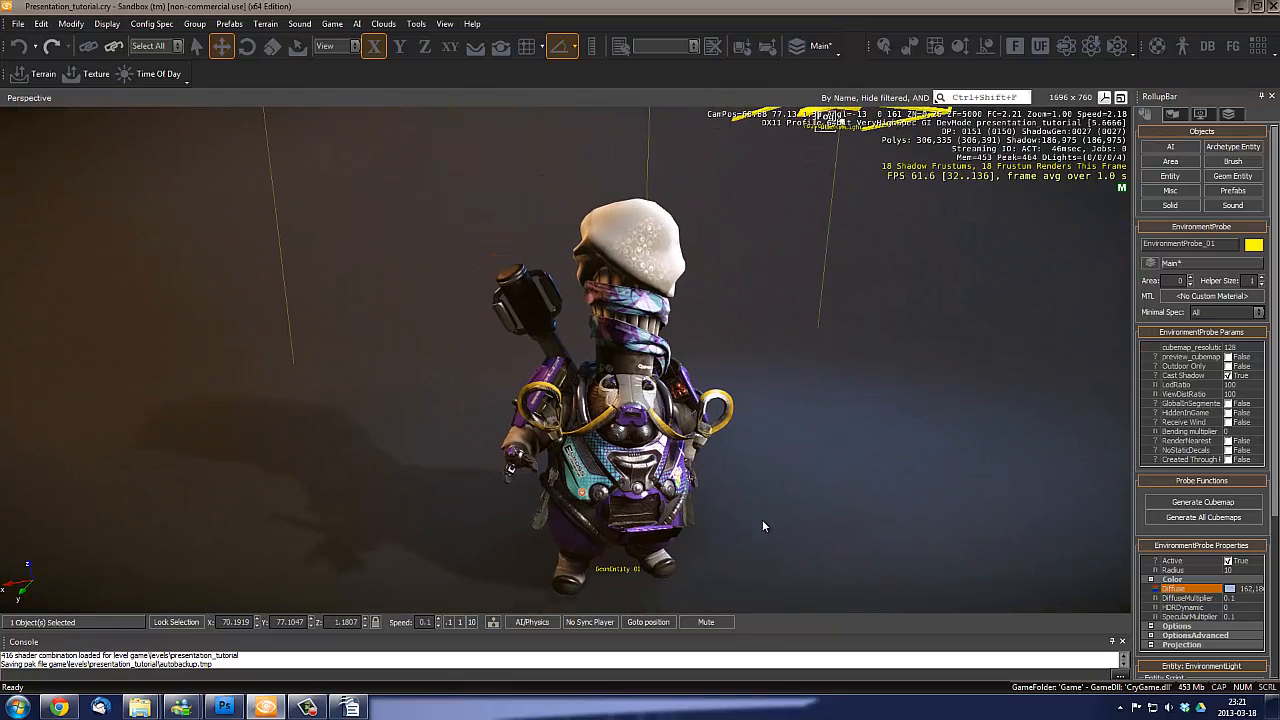
Set the environment probe's Diffuse color to a darker, desaturated blue-gray of RGB 142, 156, 168
click(1230, 590)
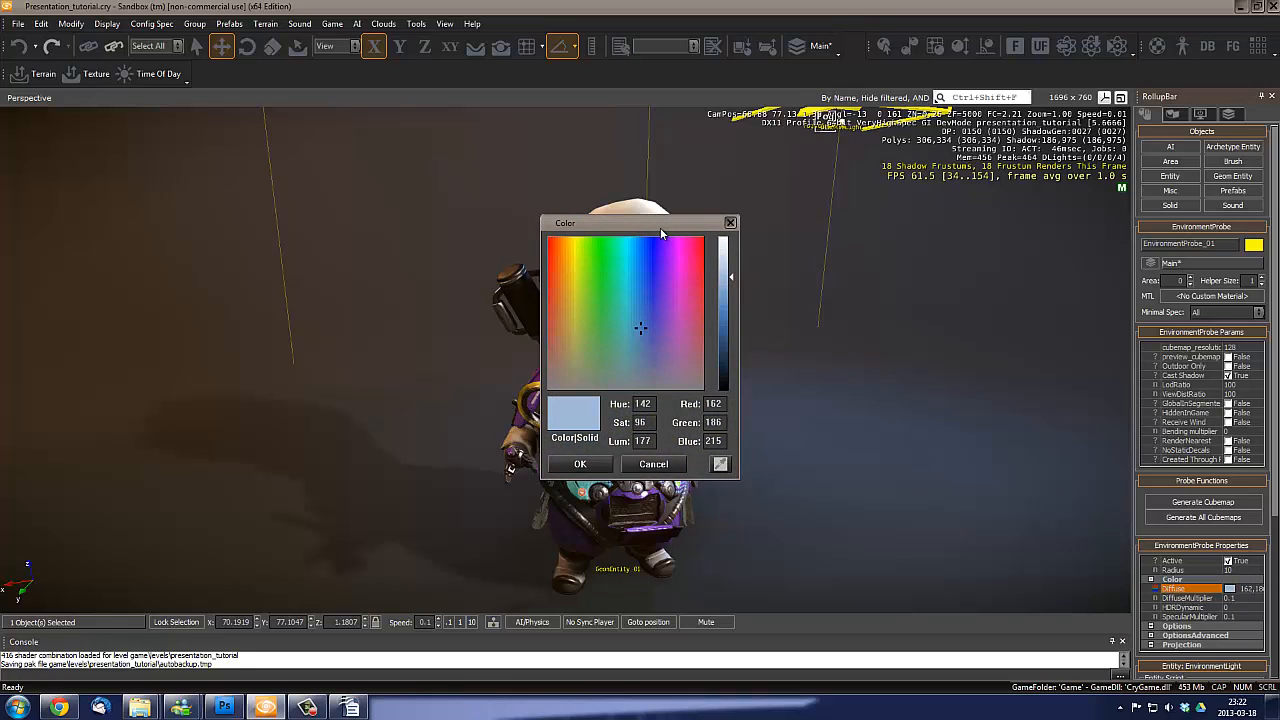
drag(660, 227, 973, 217)
drag(1040, 268, 1042, 290)
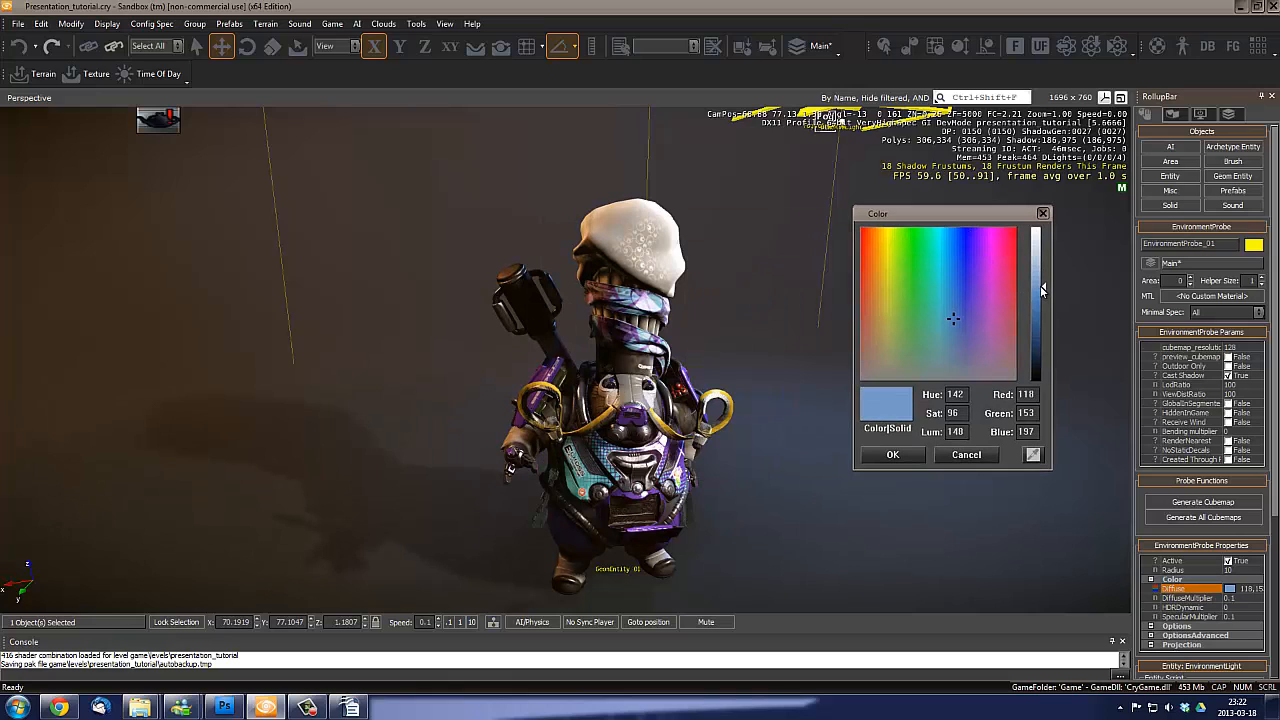
drag(954, 336, 951, 362)
mouse_move(1043, 291)
mouse_down()
mouse_move(1041, 337)
mouse_move(1042, 277)
mouse_move(1042, 288)
mouse_up()
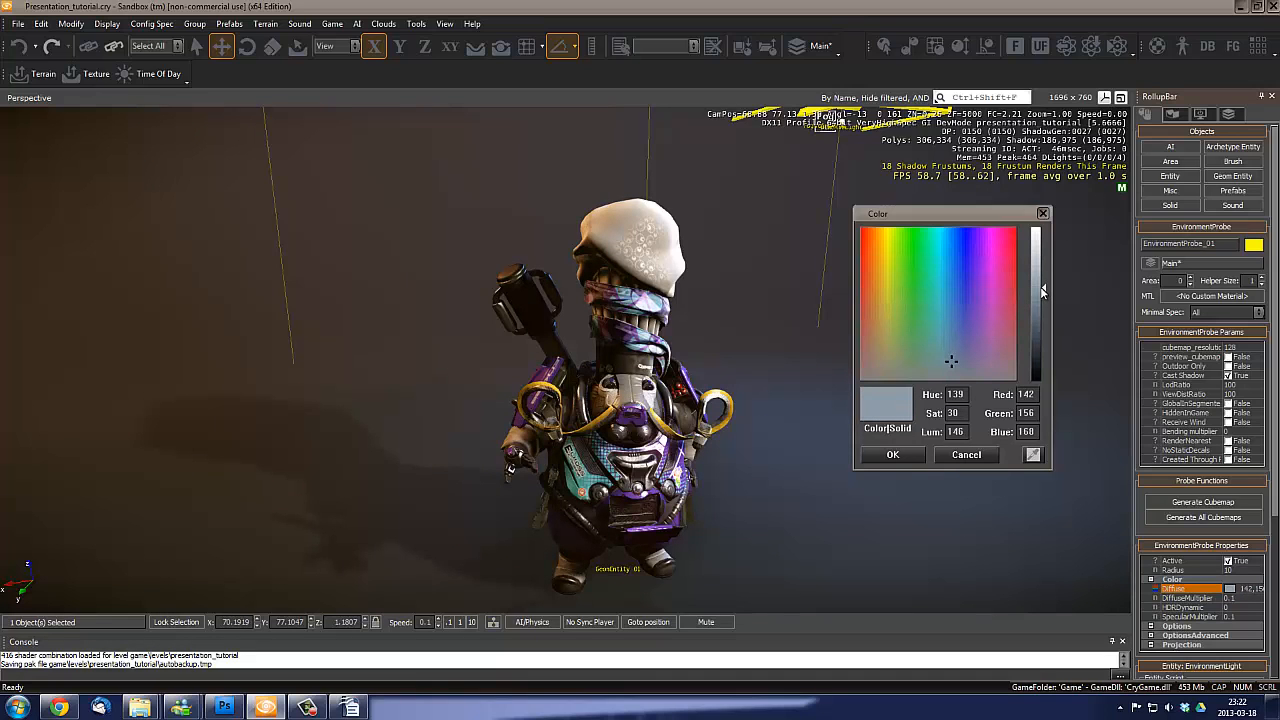
click(892, 455)
Add a Light entity beside the character and position it near the feet at a height of about 0.59
right_drag(892, 455, 790, 480)
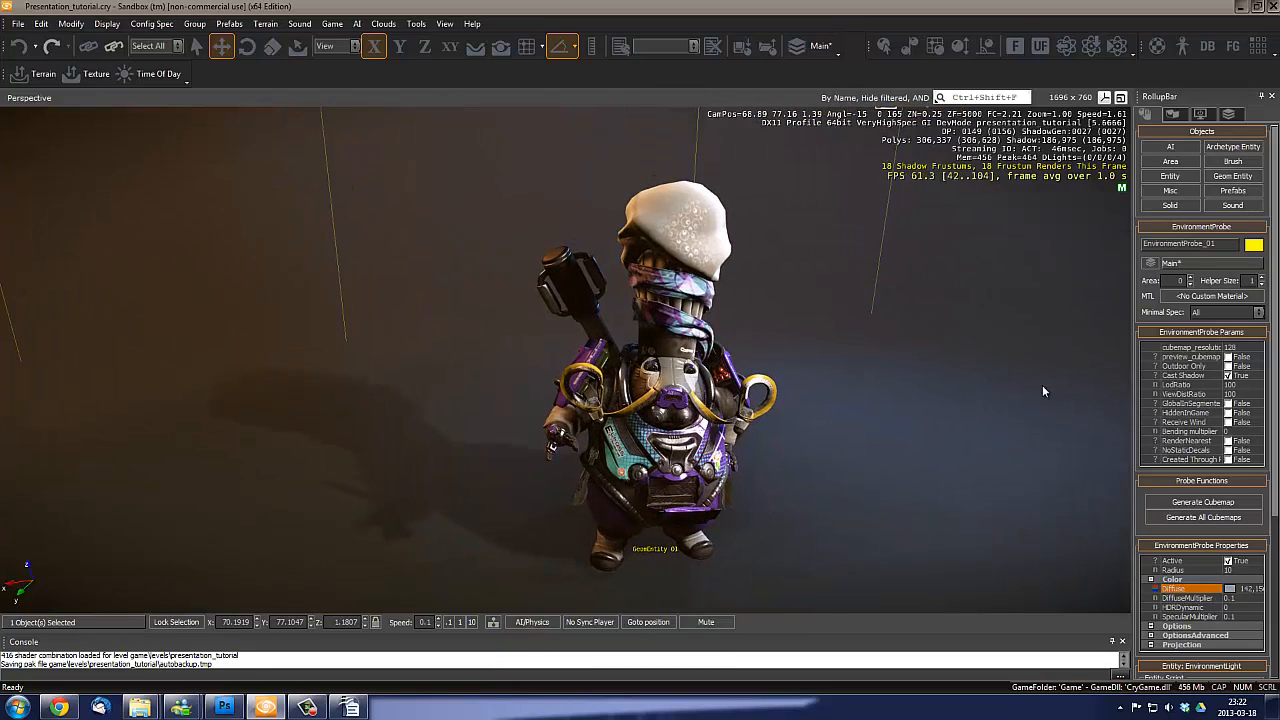
right_drag(1042, 385, 900, 405)
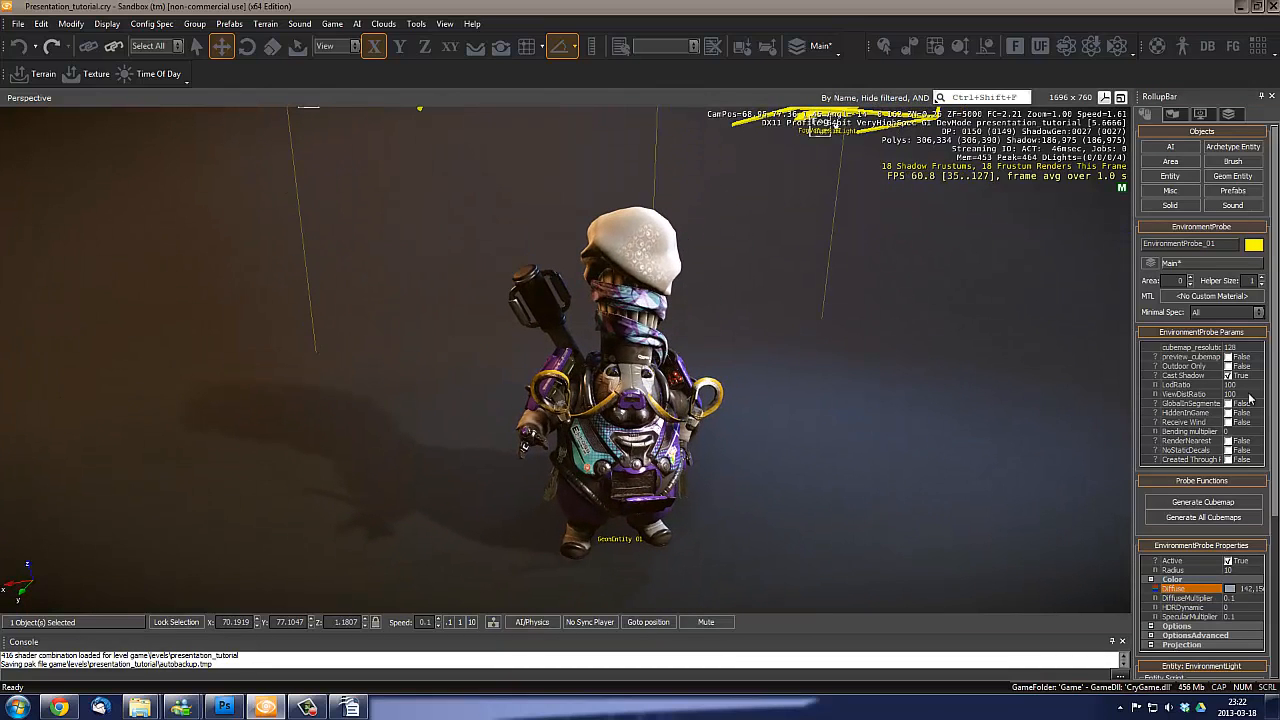
click(1170, 176)
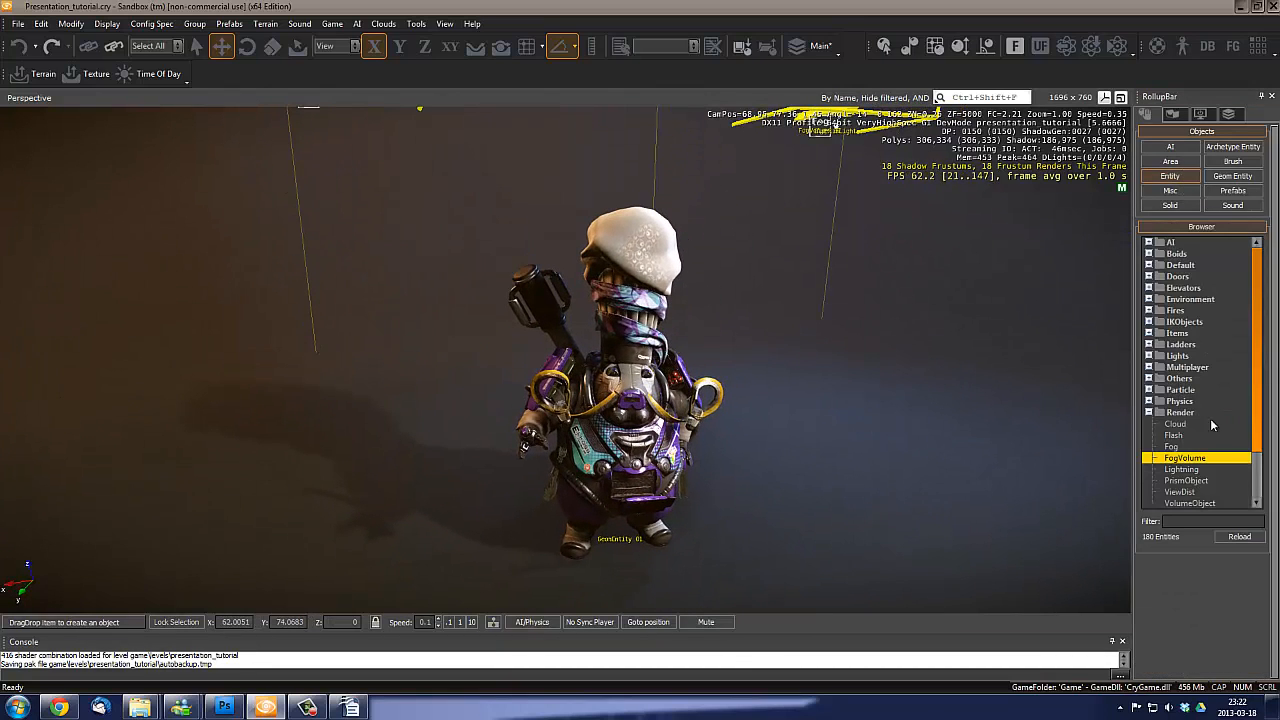
double_click(1157, 356)
click(1174, 378)
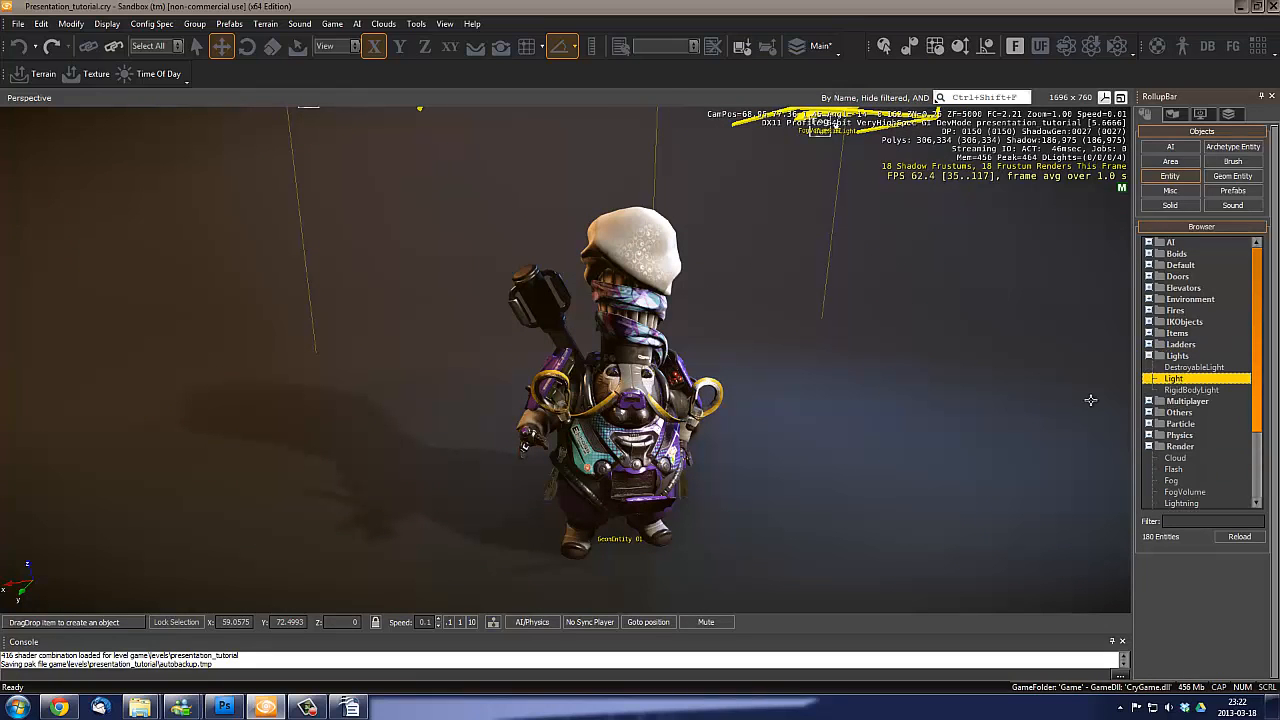
scroll(756, 405, down, 3)
scroll(658, 412, up, 3)
scroll(504, 367, up, 1)
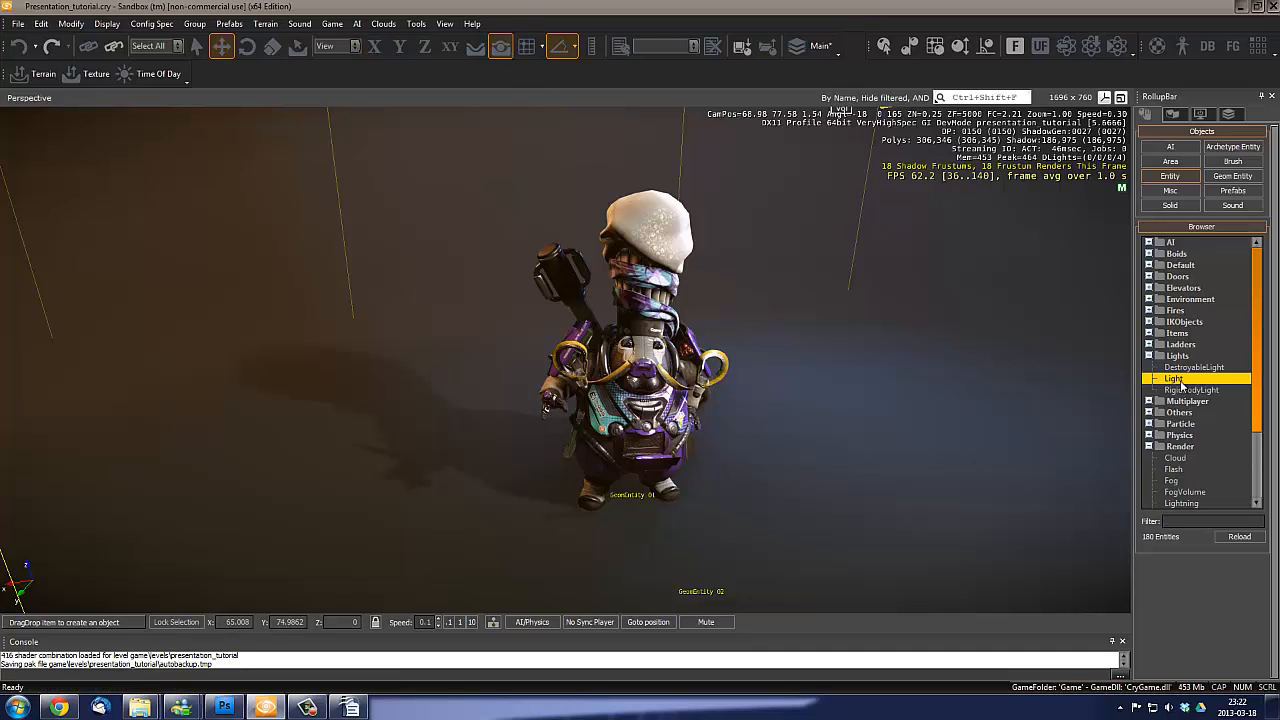
drag(1182, 385, 335, 400)
key(3)
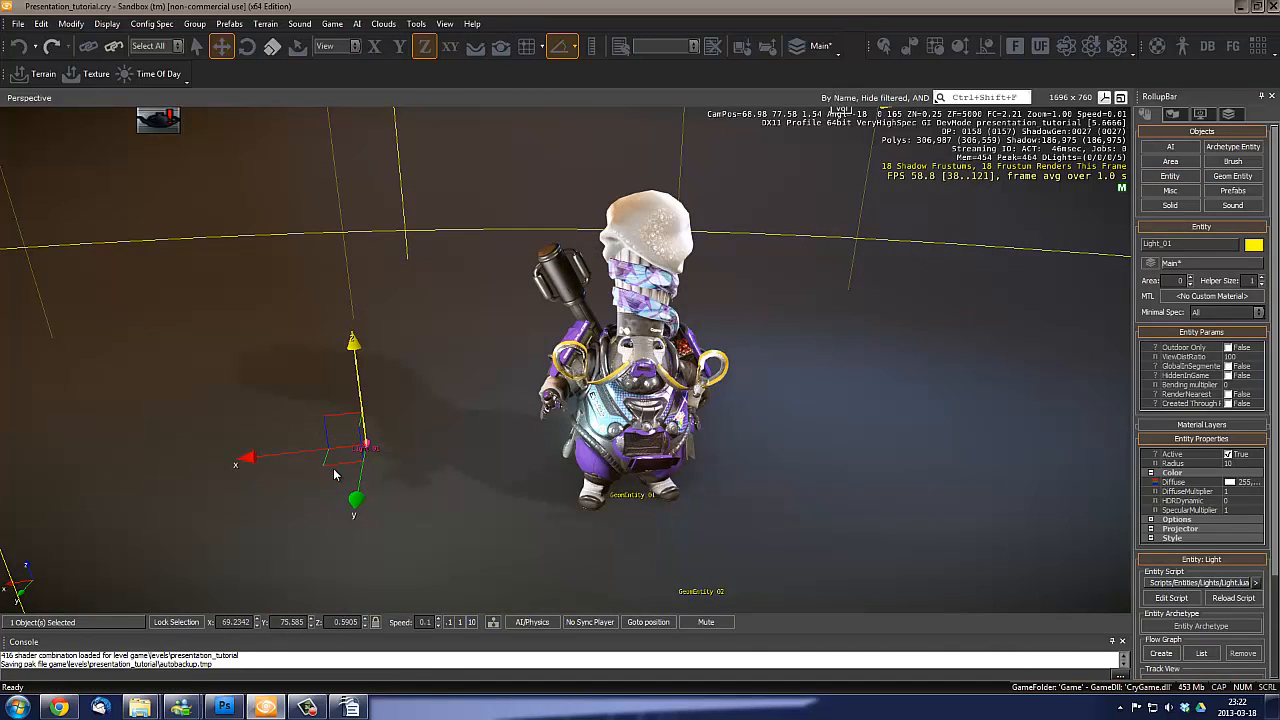
drag(345, 455, 453, 484)
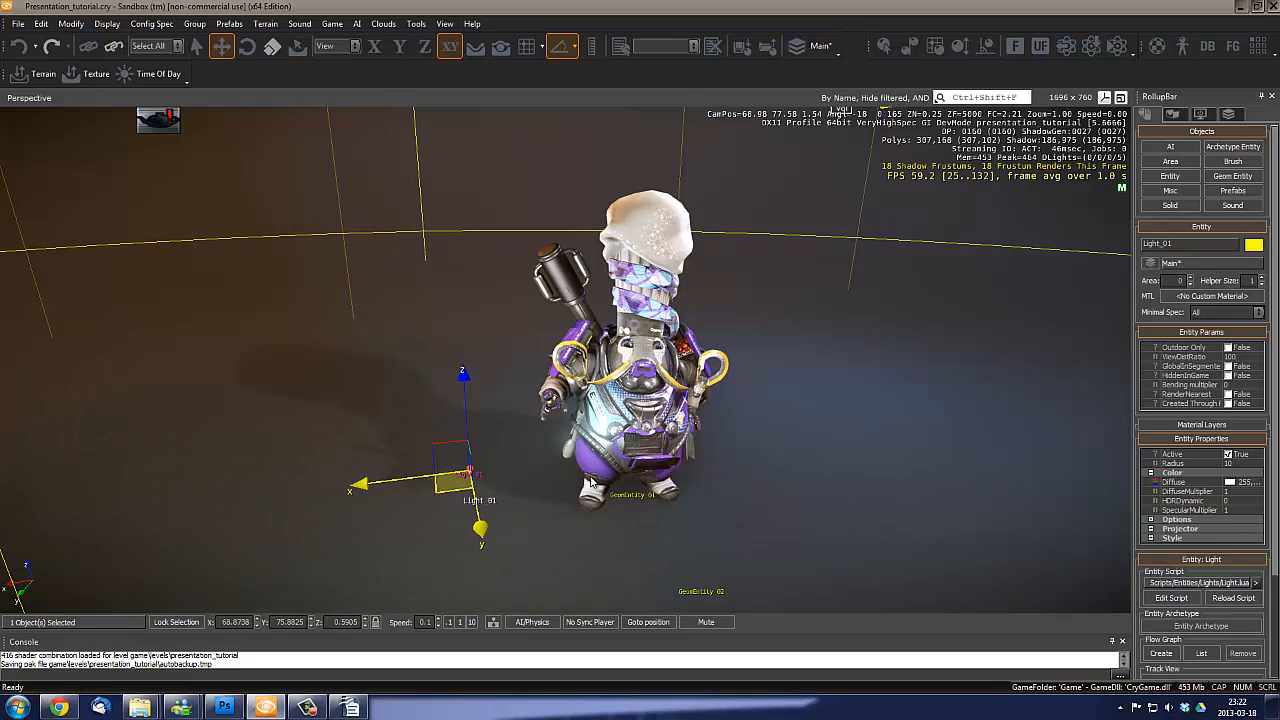
Try DiffuseMultiplier values of 0.01 and 0.1 on the new light
right_drag(590, 483, 700, 479)
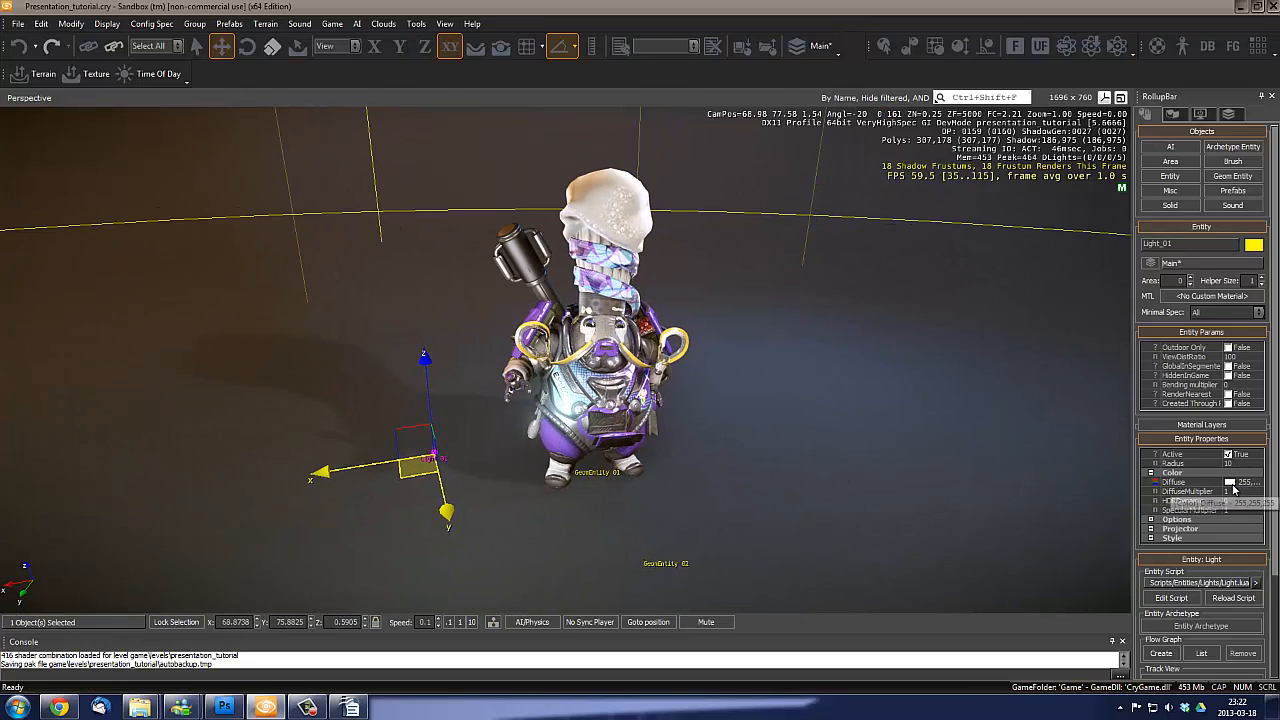
click(1231, 491)
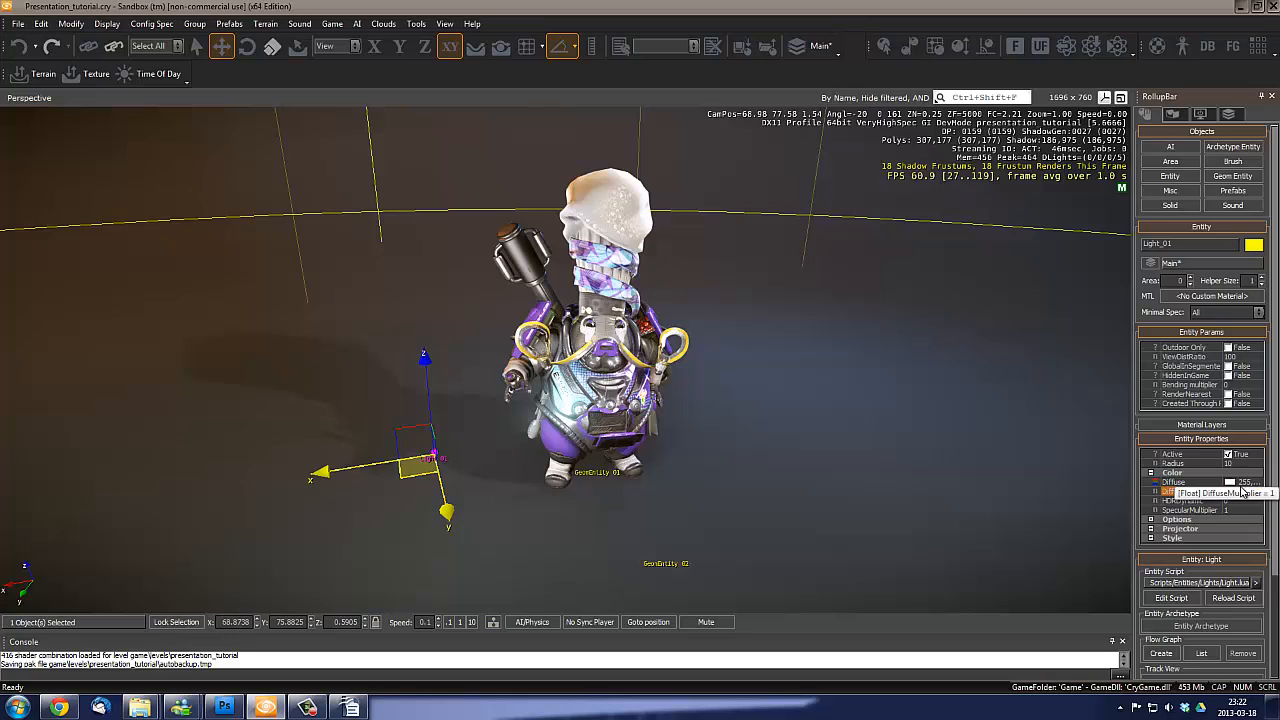
click(1242, 491)
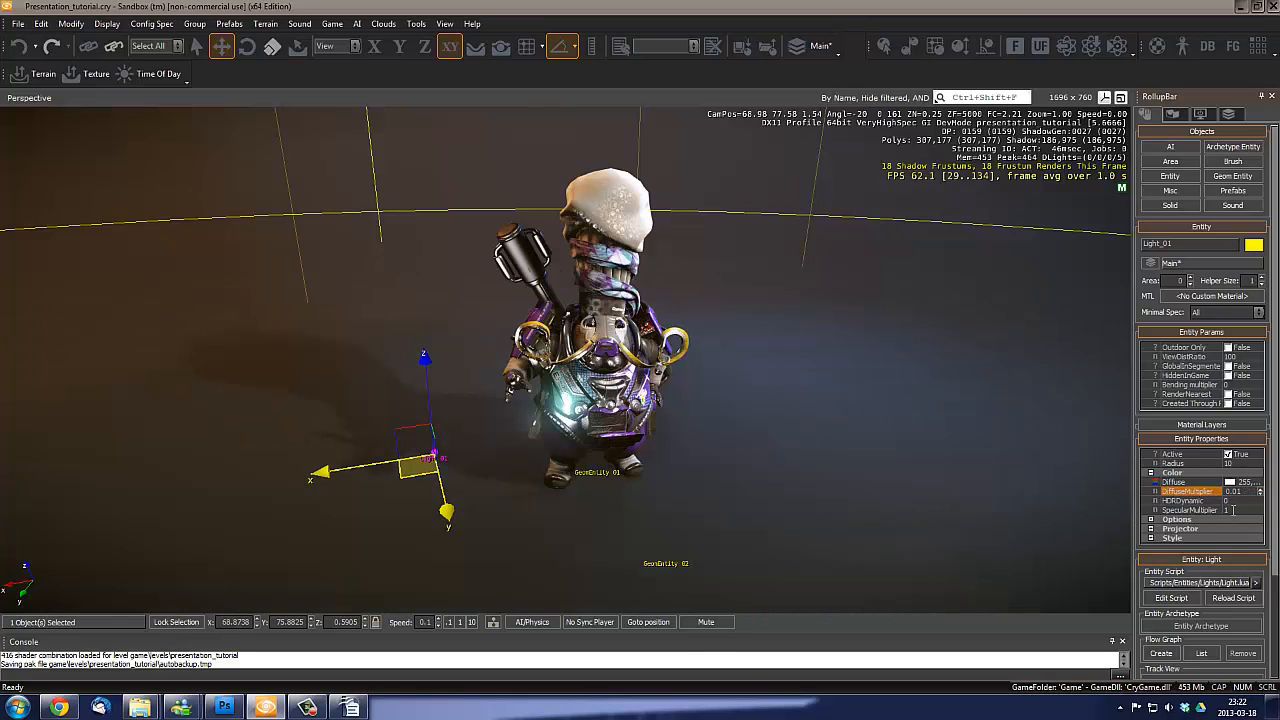
click(1240, 491)
drag(1259, 491, 1257, 494)
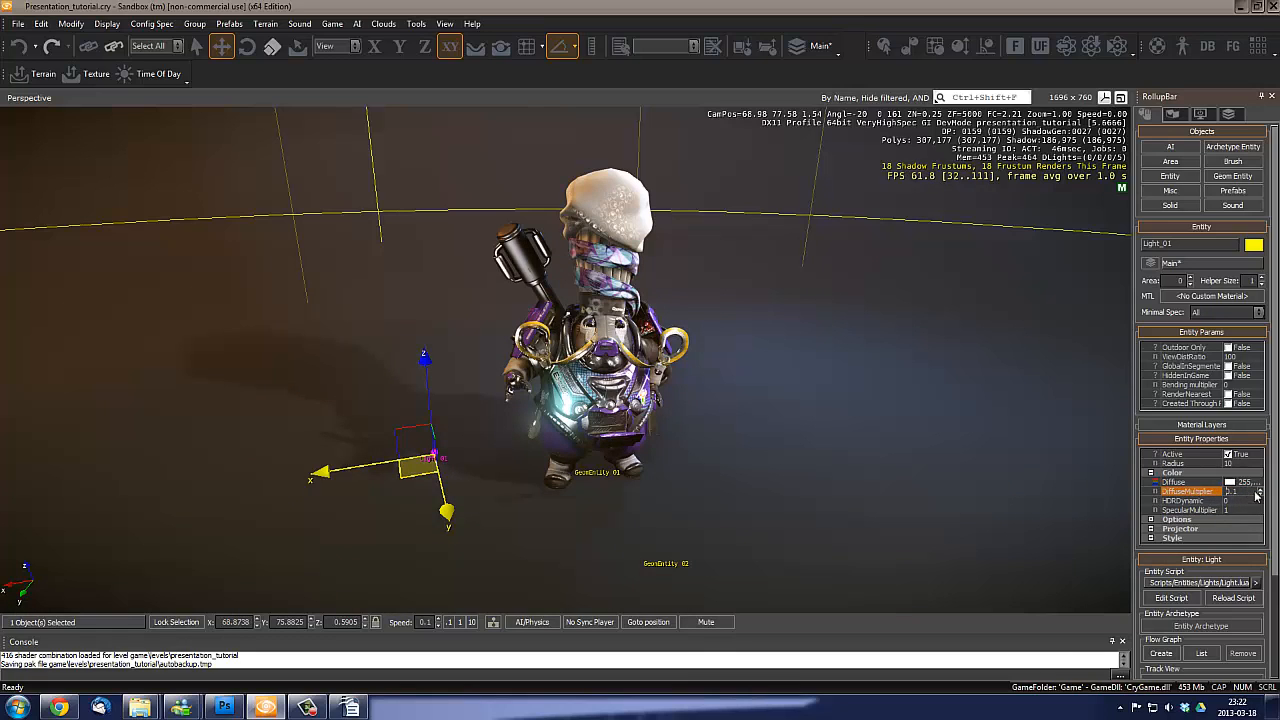
Set the new light's SpecularMultiplier to 0.1 and its DiffuseMultiplier to 0.2
click(1230, 510)
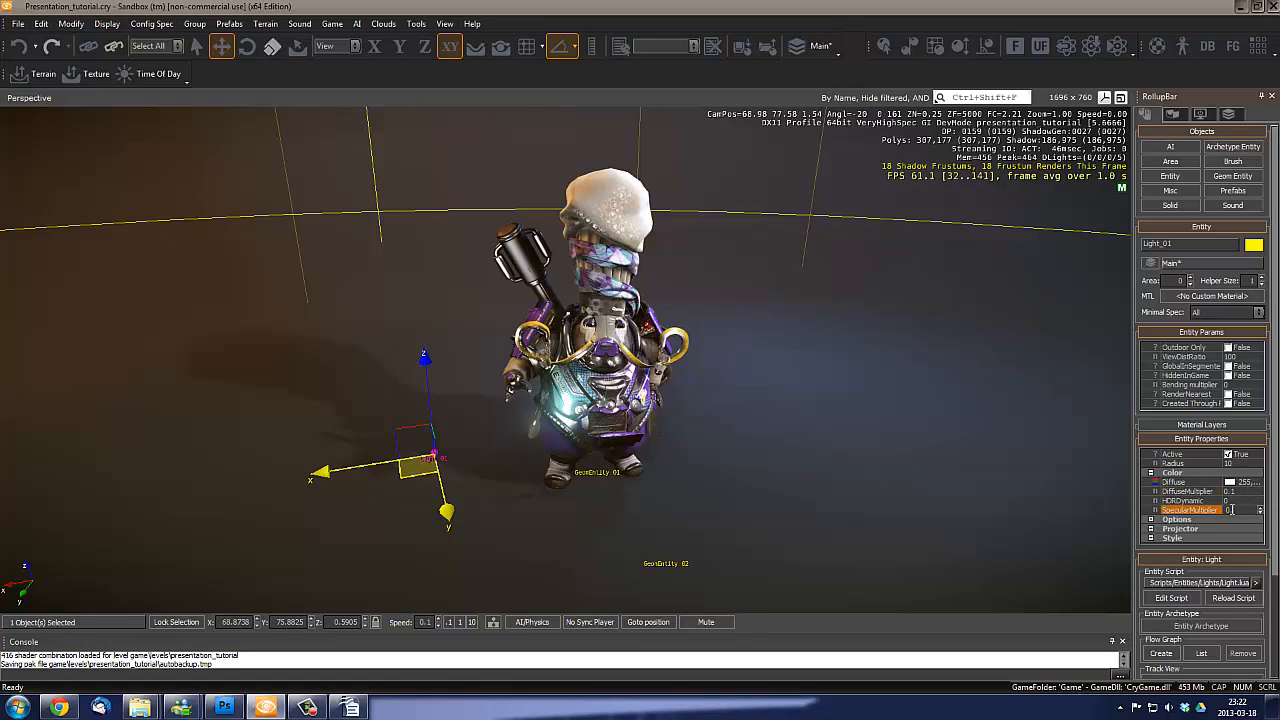
key(Return)
right_drag(625, 434, 585, 440)
key(w)
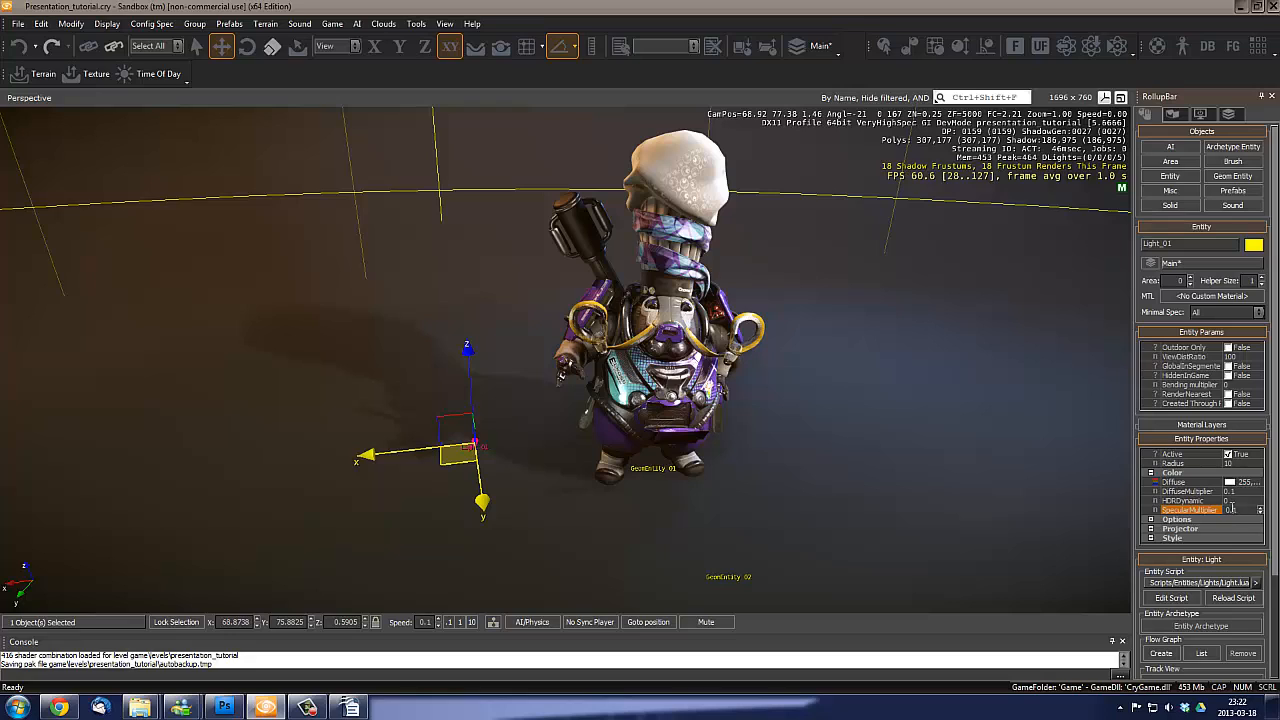
click(1232, 491)
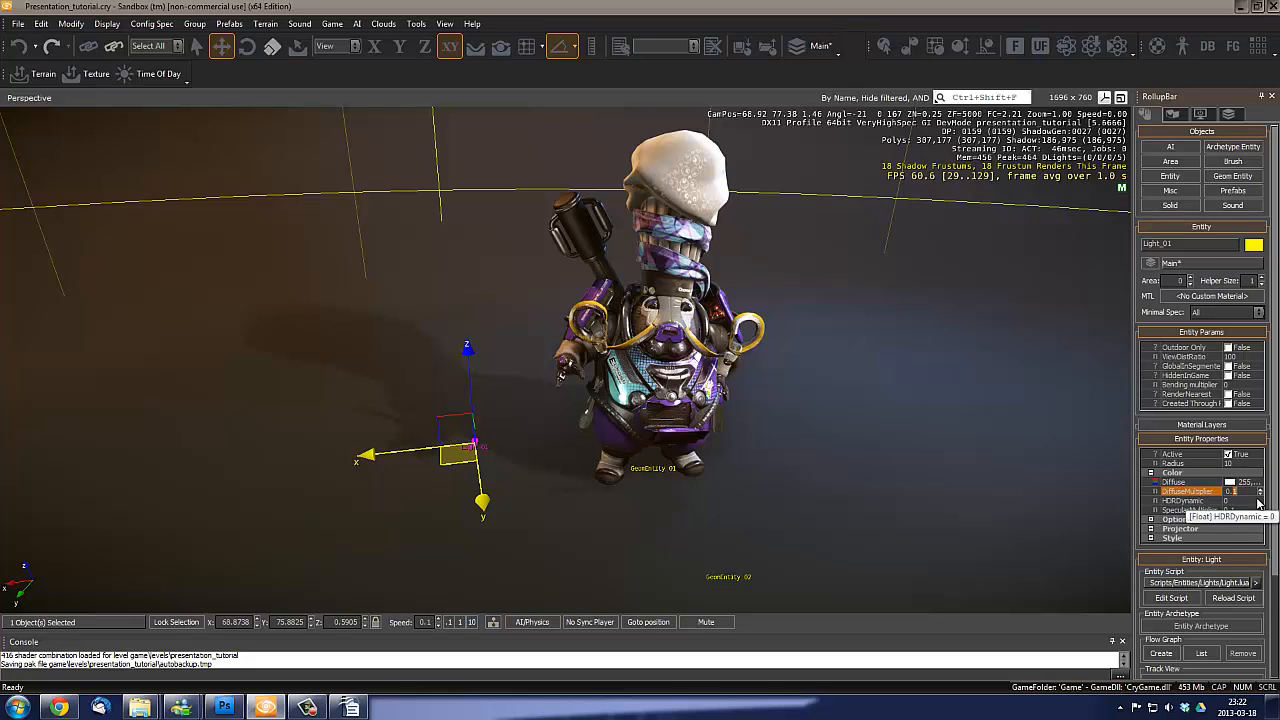
text(2)
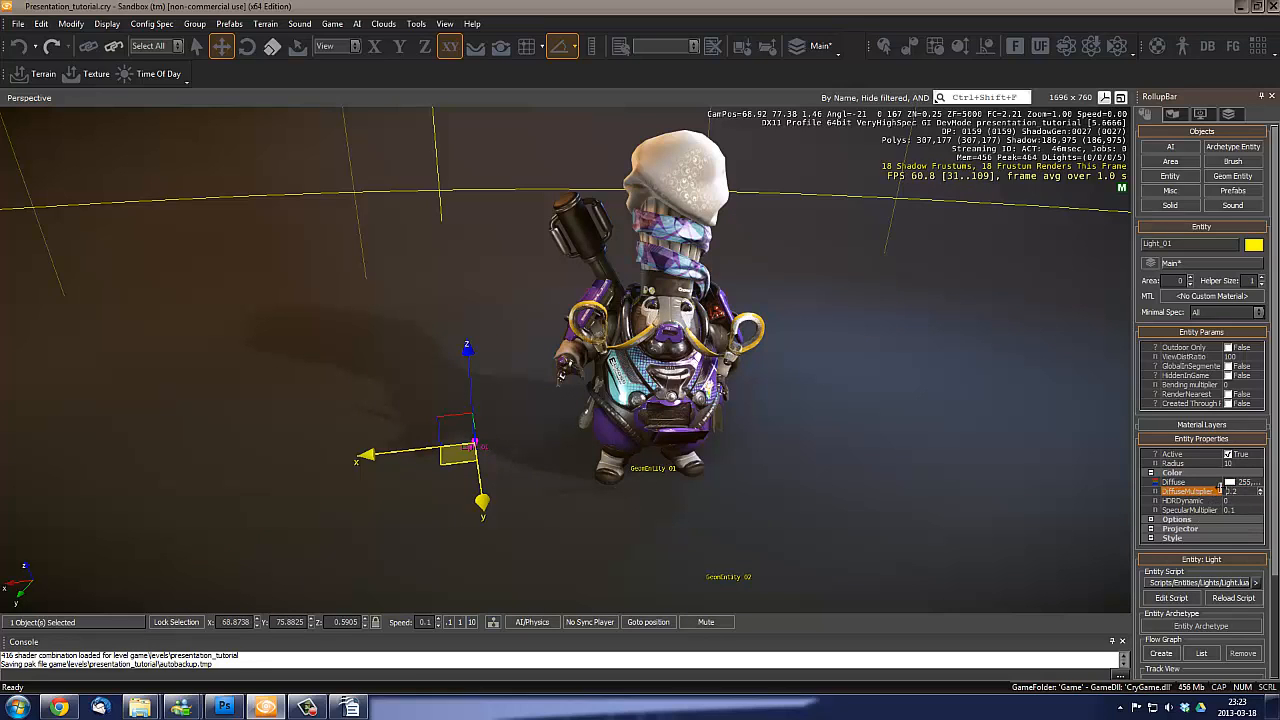
Set the new light's Diffuse color to a muted warm pink with red 214 and toggle its Active state to compare the effect
click(1230, 484)
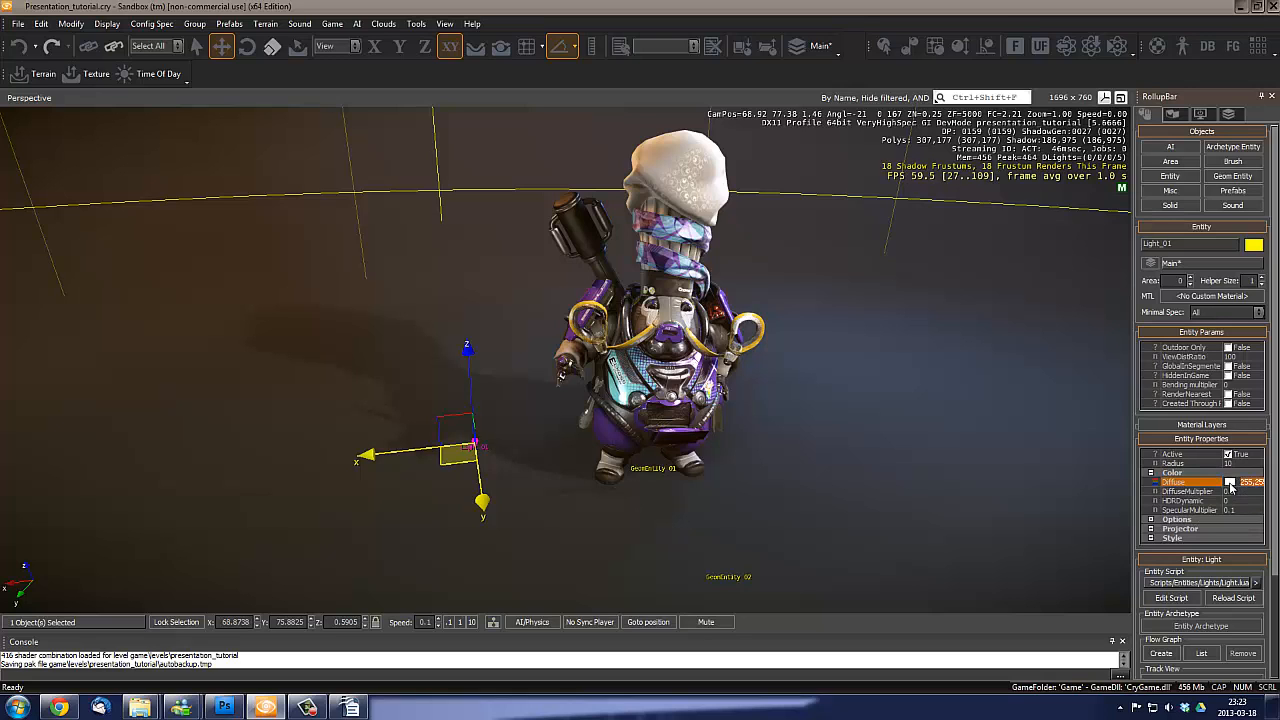
click(1230, 484)
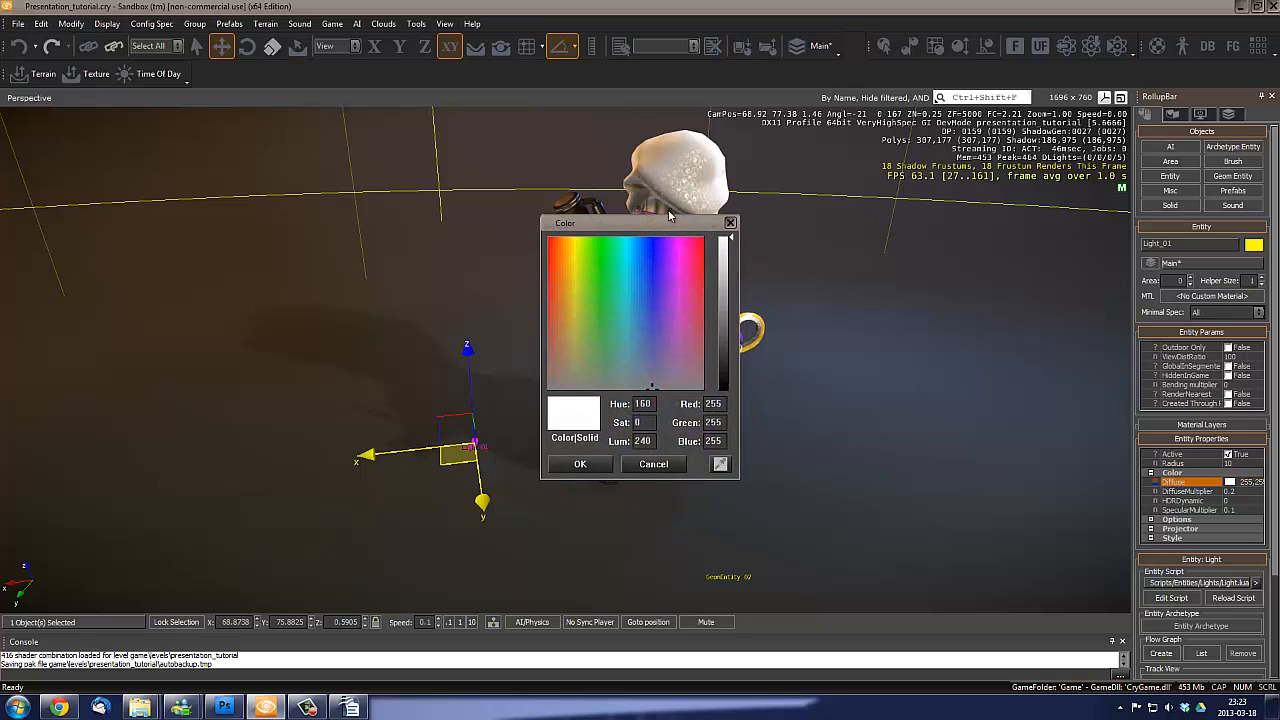
drag(665, 229, 1033, 305)
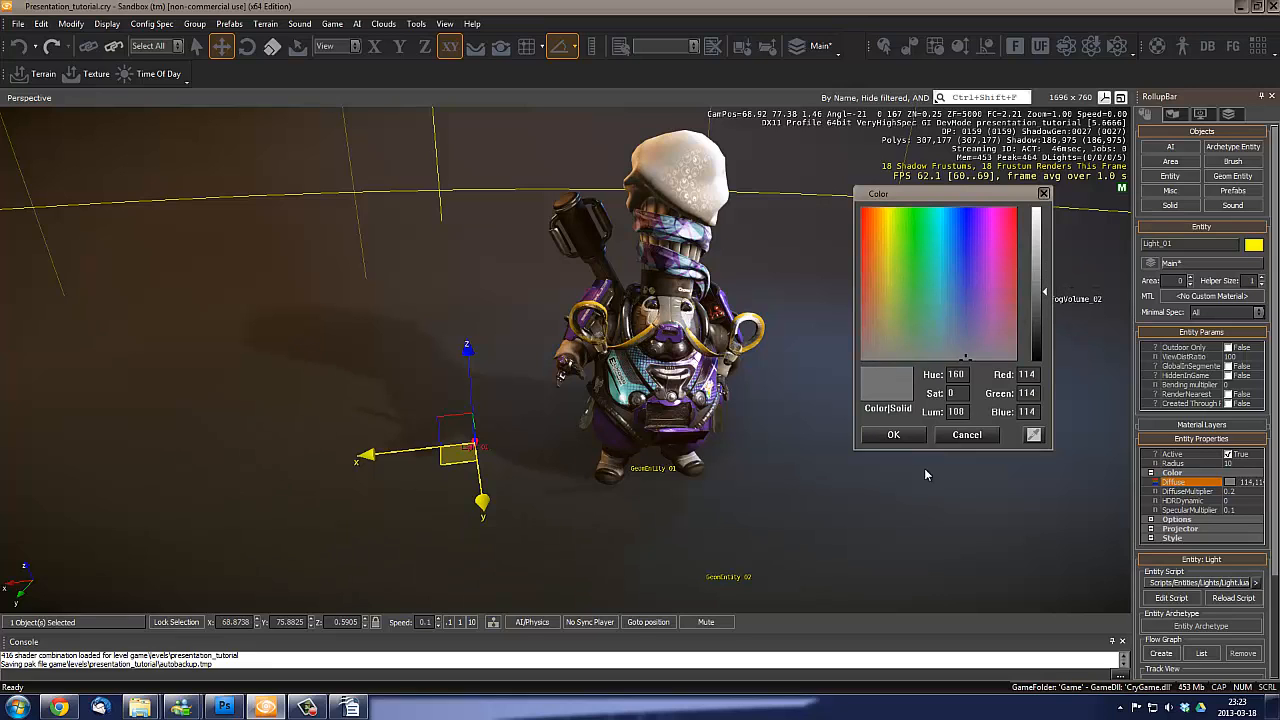
drag(887, 246, 870, 226)
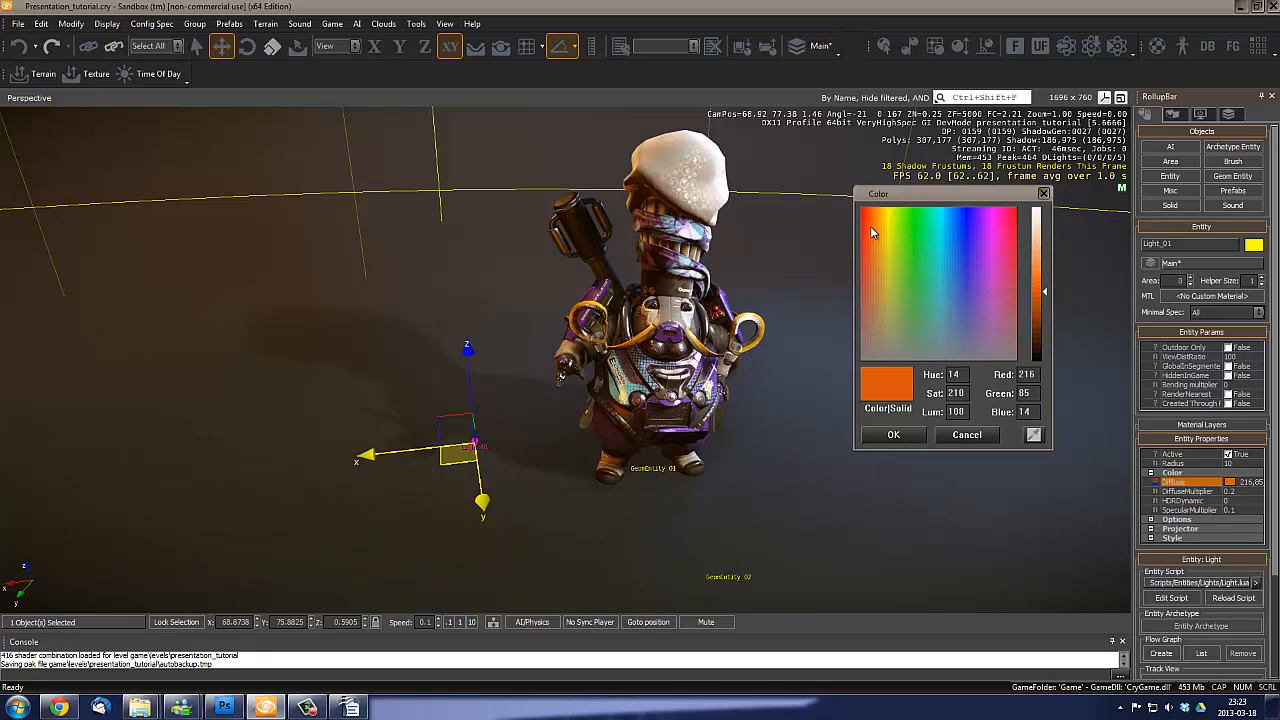
drag(1044, 291, 1043, 232)
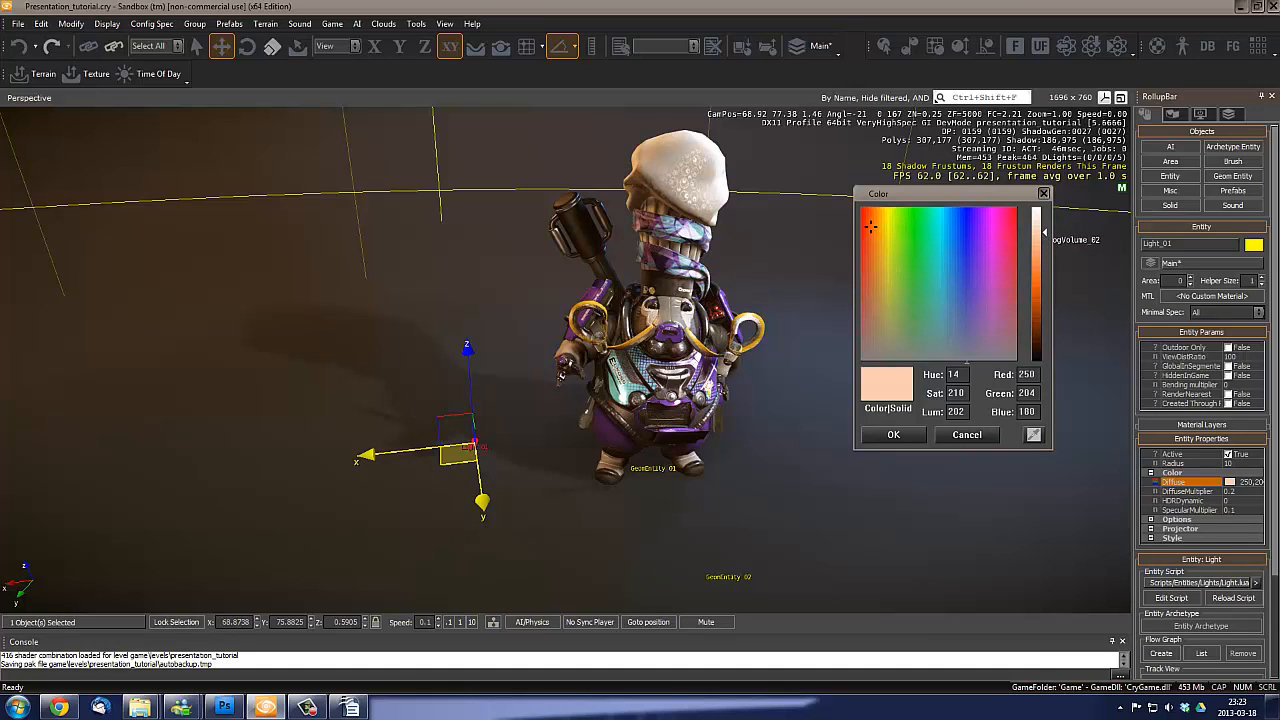
drag(872, 232, 876, 298)
drag(1043, 236, 1043, 256)
drag(877, 297, 868, 298)
click(893, 434)
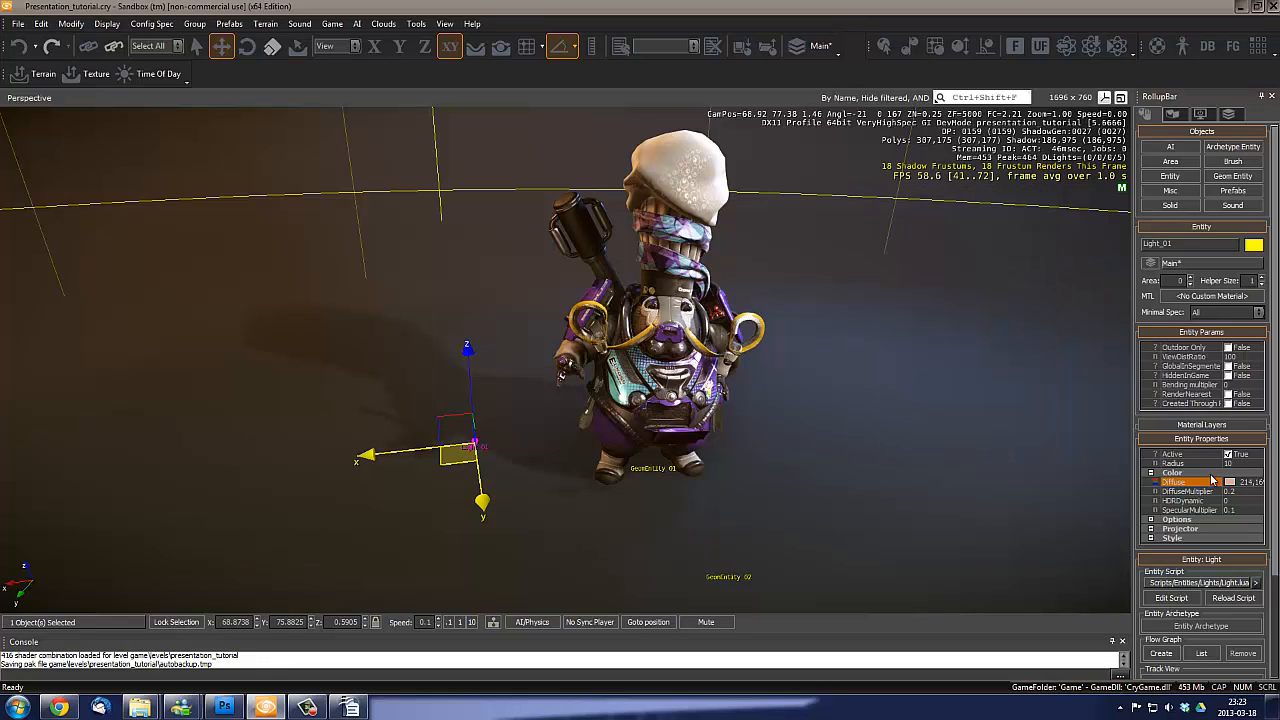
click(1231, 454)
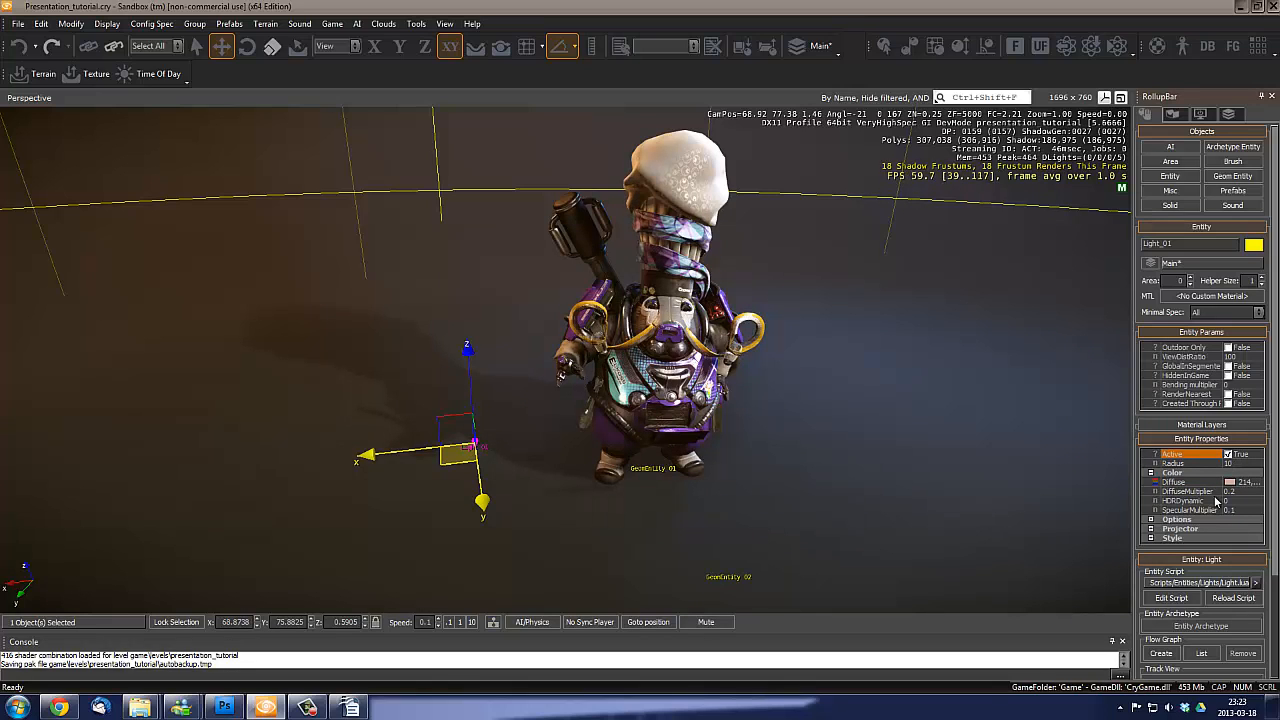
Set the new light's DiffuseMultiplier to 0.1 and SpecularMultiplier to 0.05, and toggle its Active state to compare the effect
click(1235, 491)
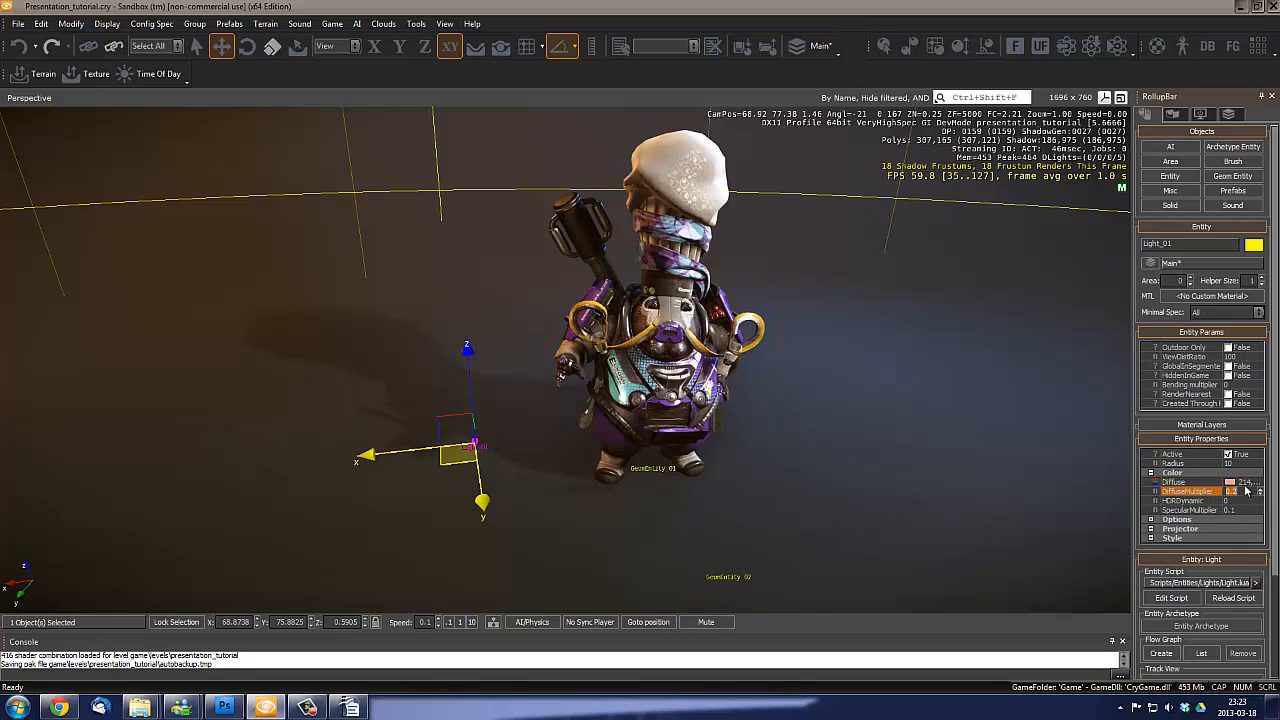
text(0.1)
key(Return)
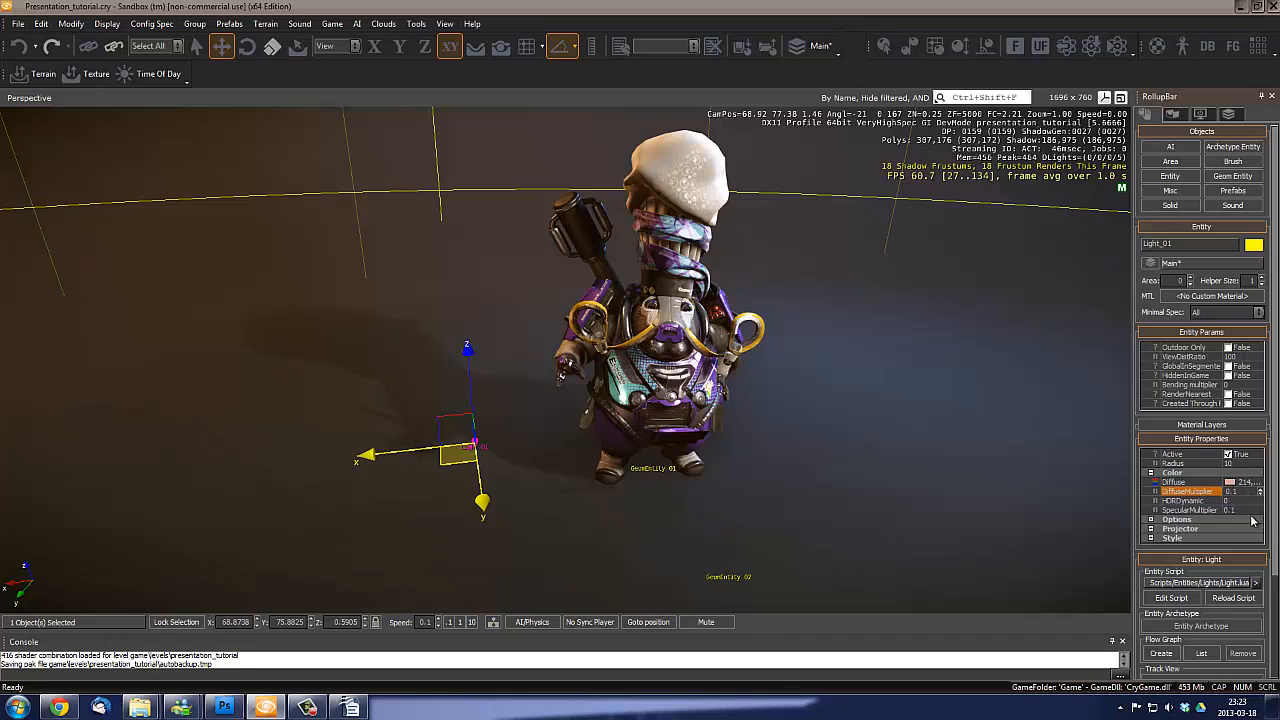
click(1234, 511)
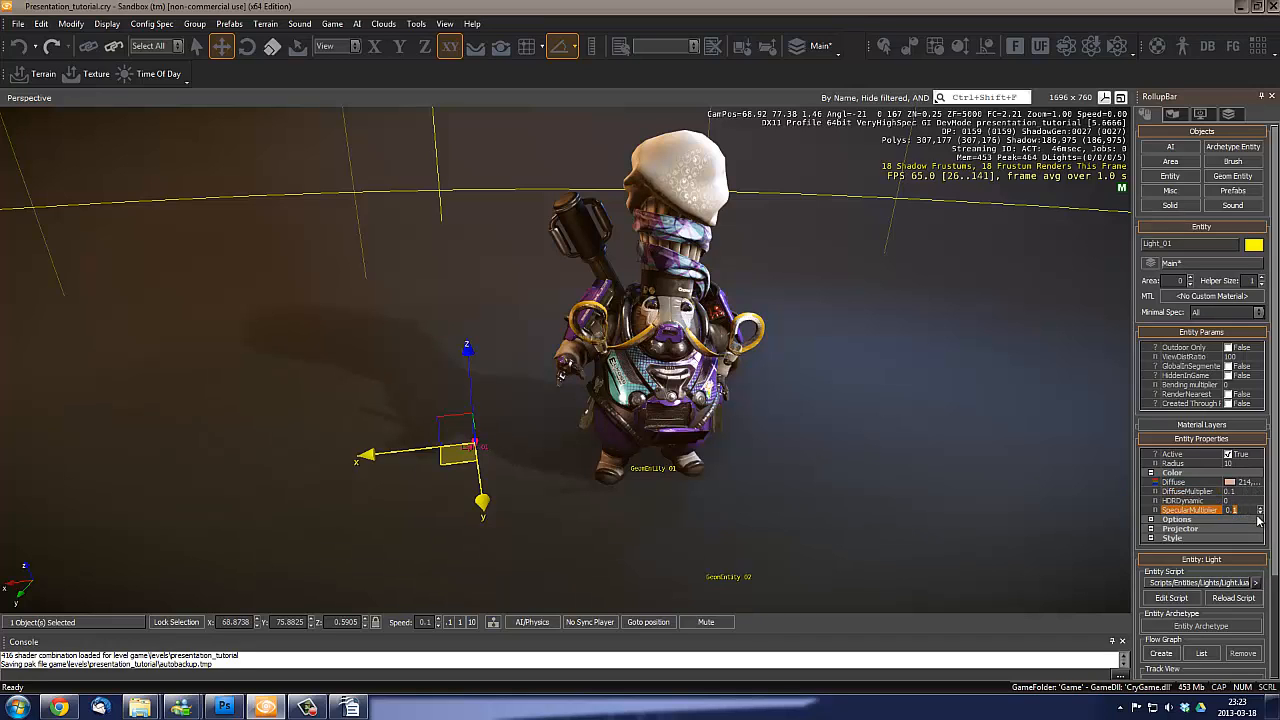
text(0.05)
click(1229, 456)
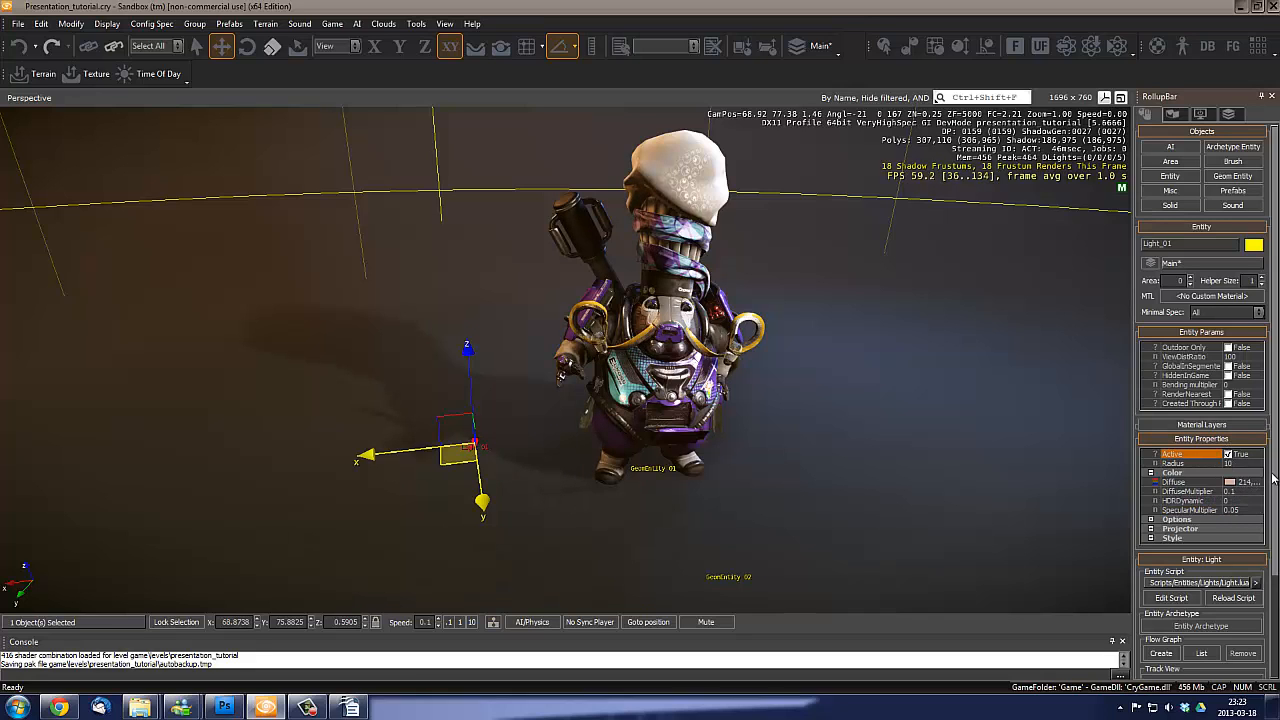
Set the new light's CastShadows option to Low Spec, switching it briefly to Never for comparison
scroll(1238, 490, down, 1)
click(1151, 482)
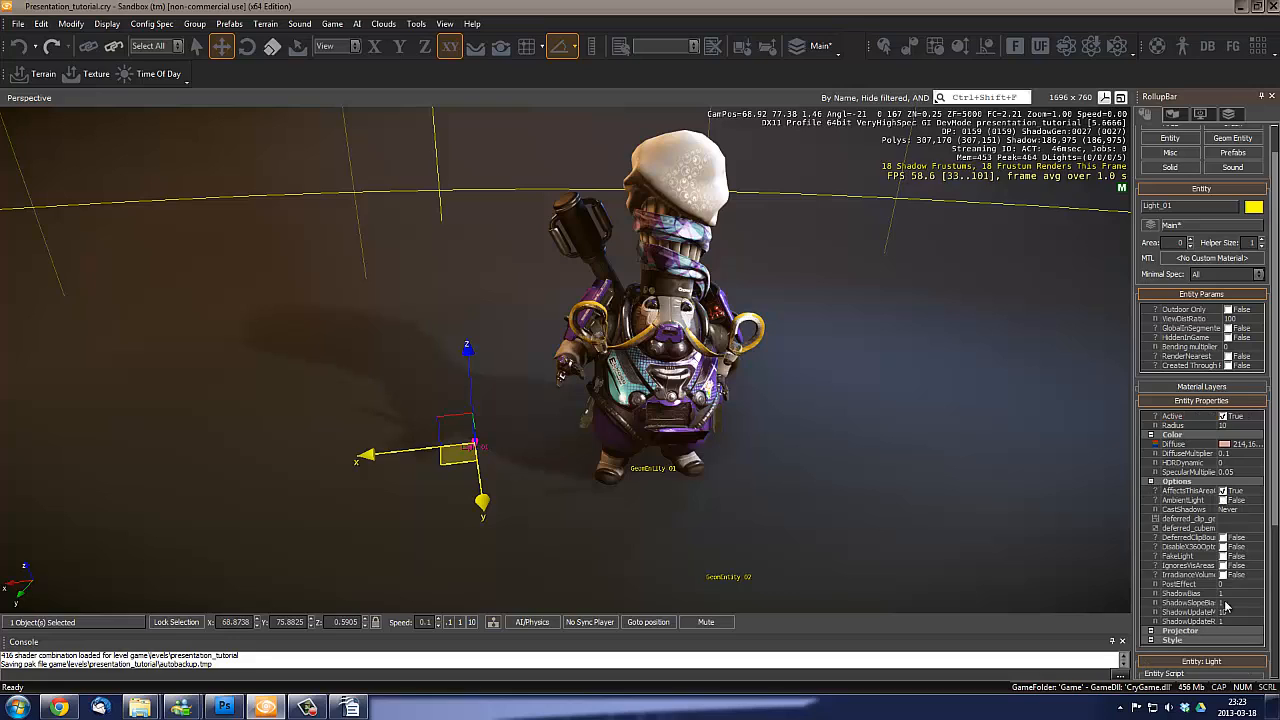
click(1230, 509)
click(1250, 510)
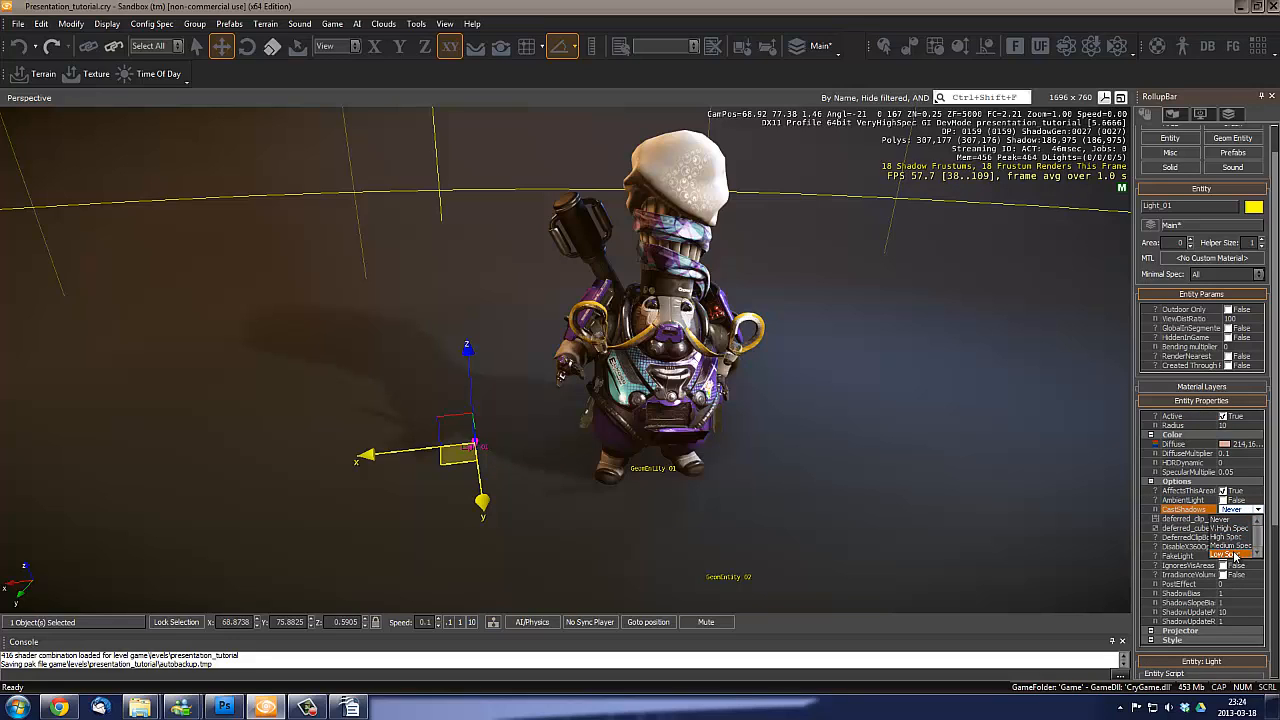
click(1235, 555)
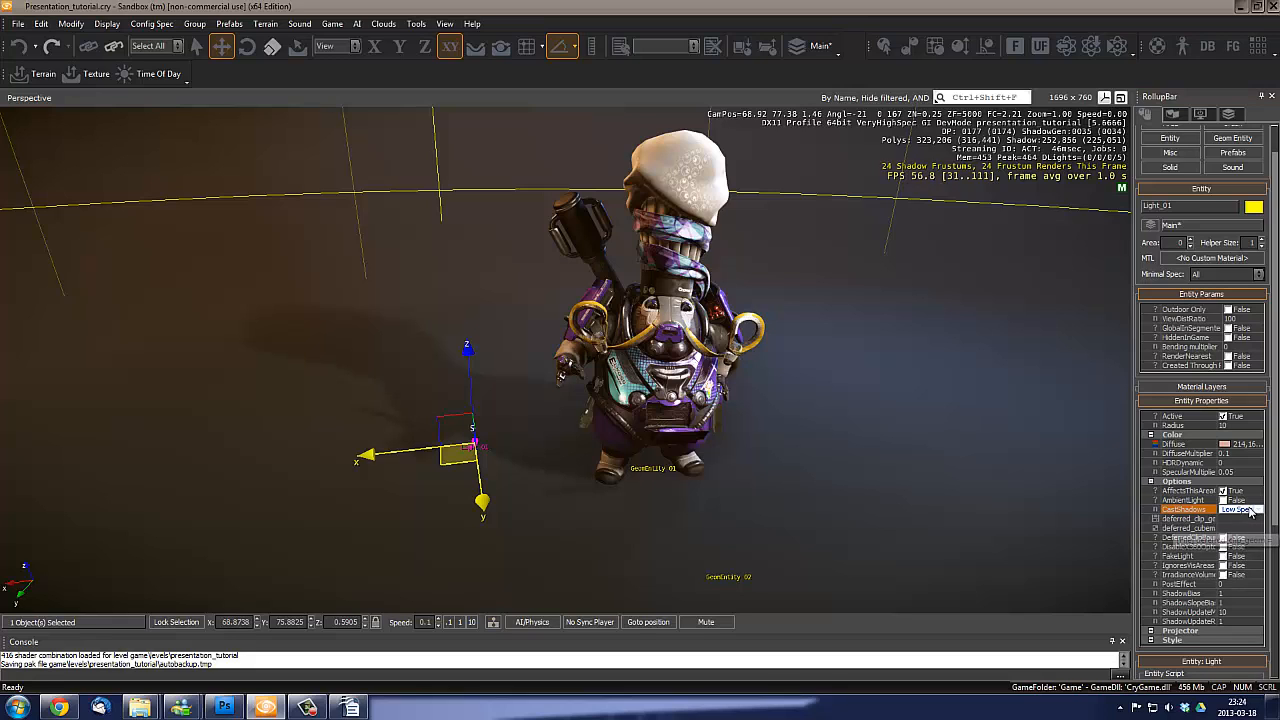
click(1250, 512)
click(1244, 515)
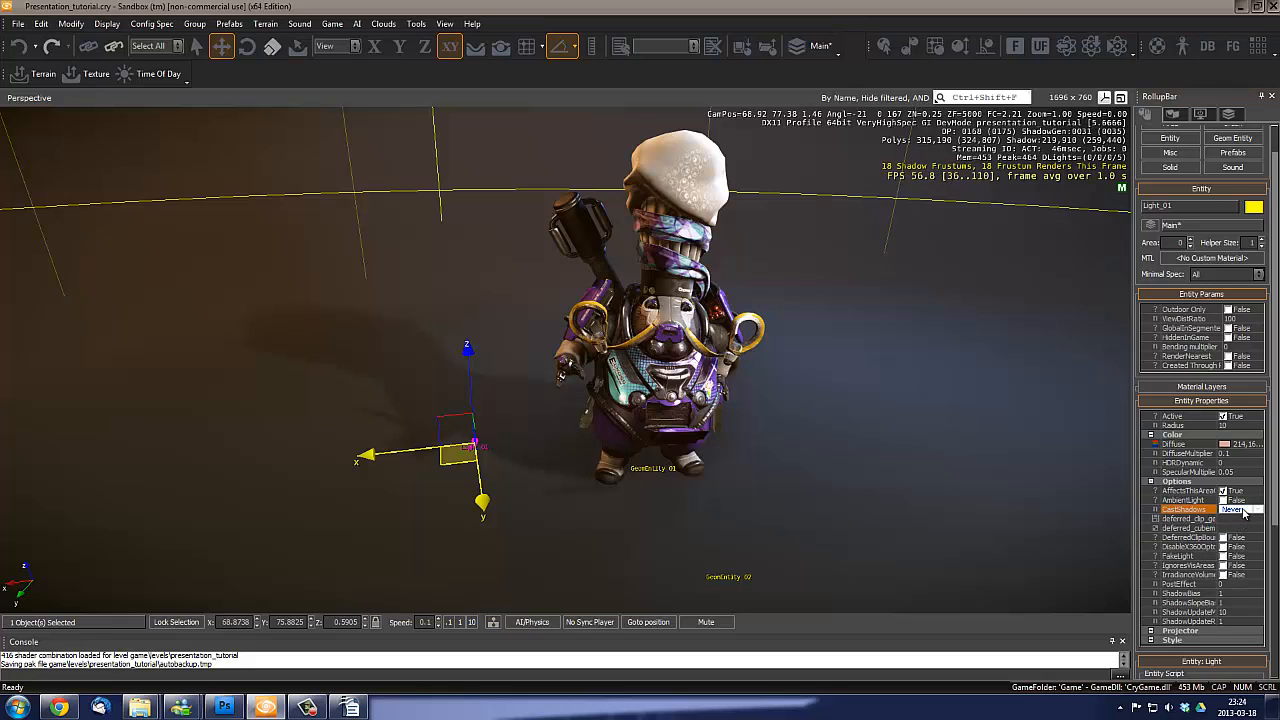
click(1244, 512)
click(1240, 556)
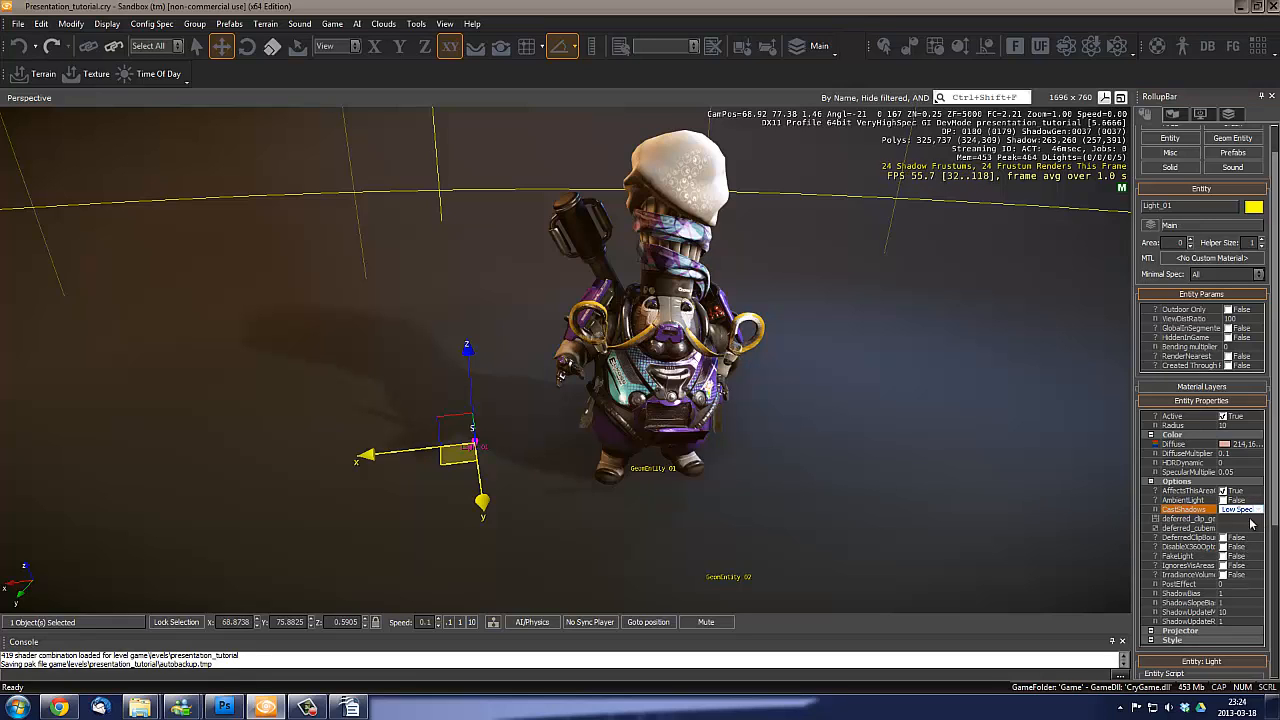
Compare the character's shadows by switching the light's CastShadows option to Never and back to Low Spec
right_drag(784, 437, 838, 440)
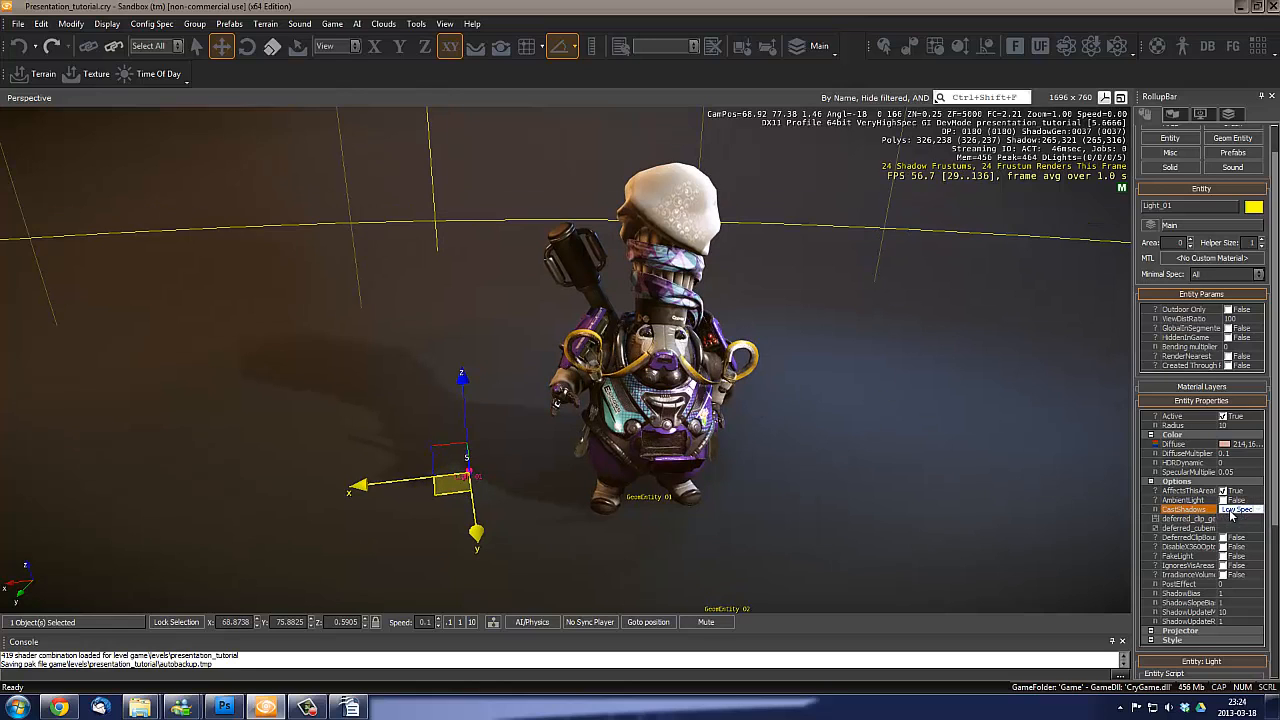
right_drag(798, 466, 705, 416)
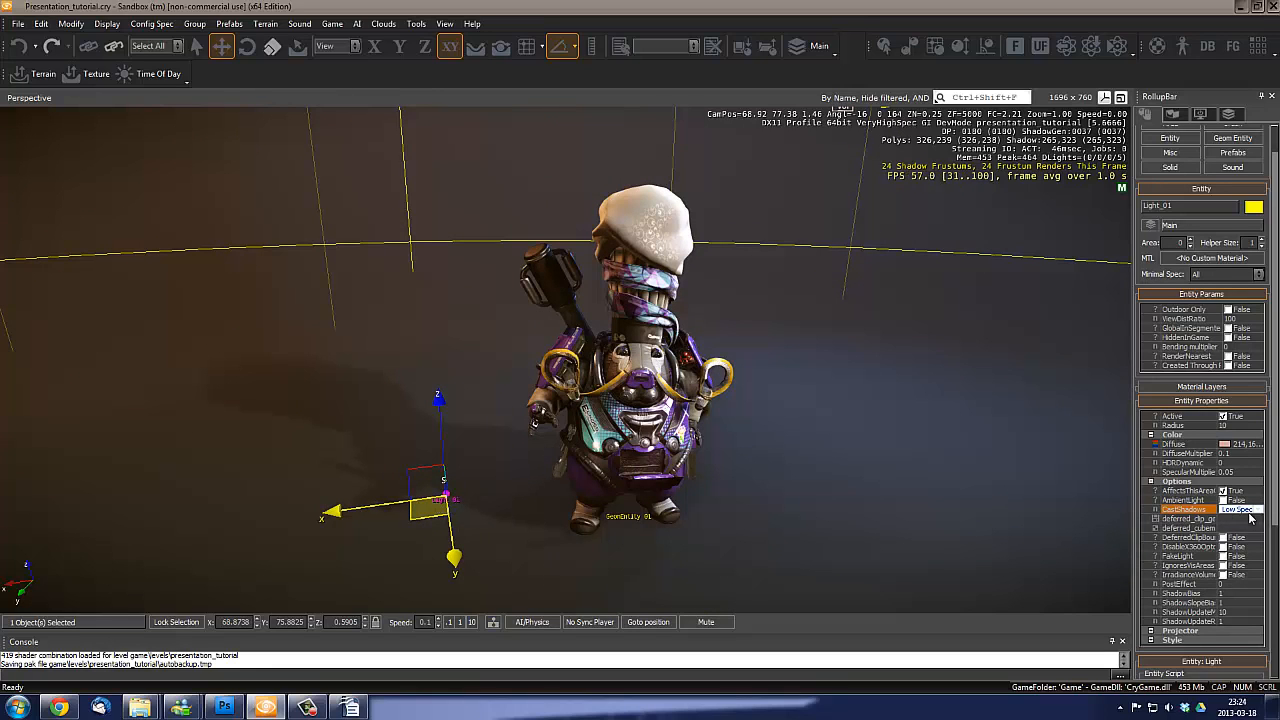
click(1259, 510)
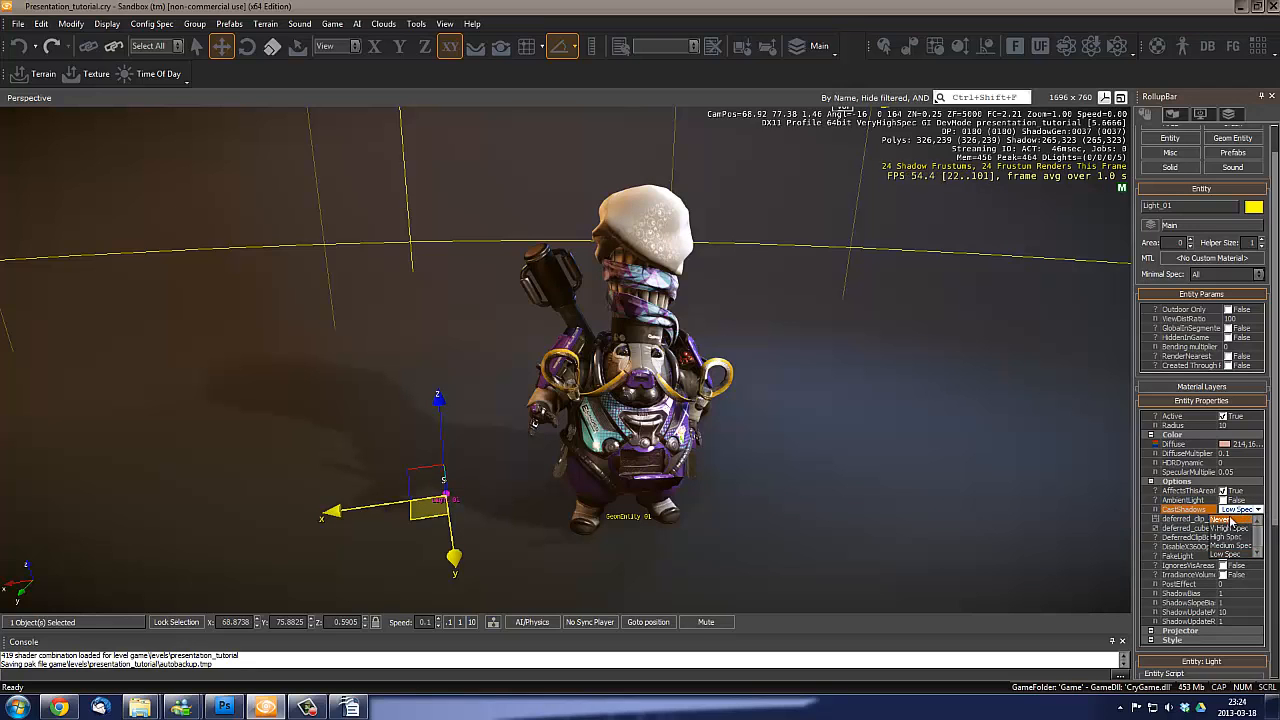
right_drag(680, 478, 537, 442)
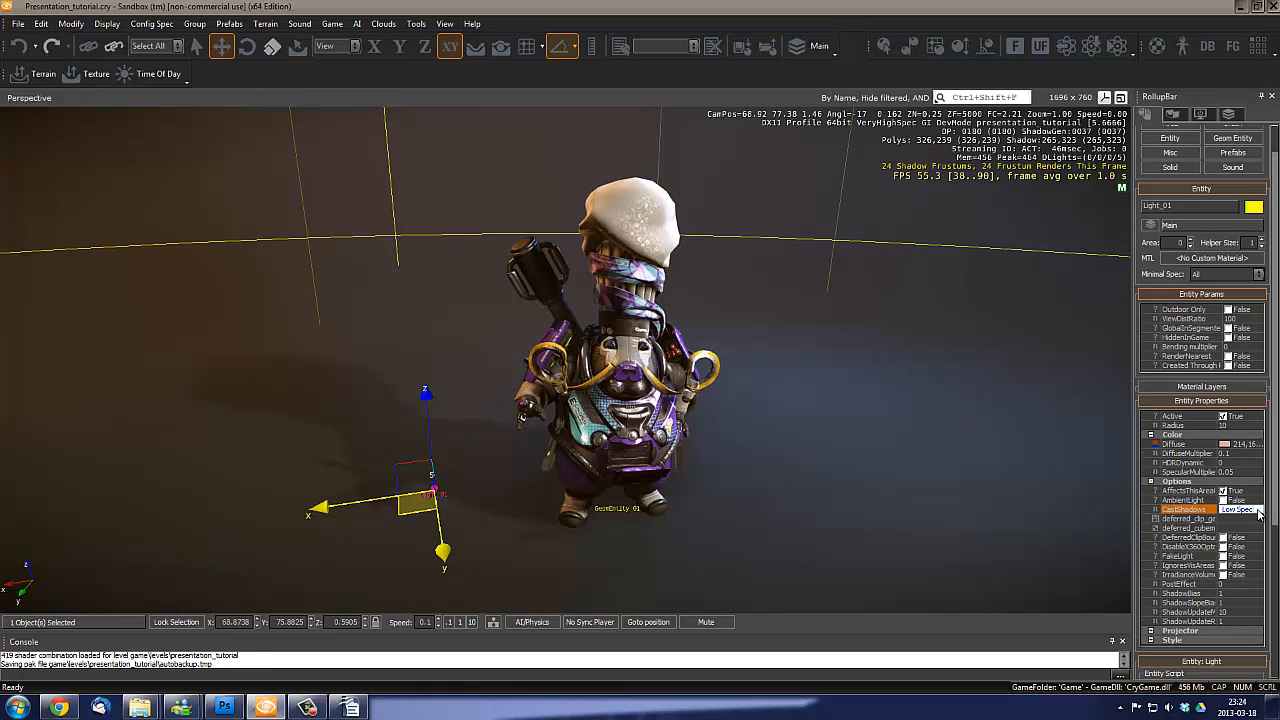
right_drag(877, 471, 394, 359)
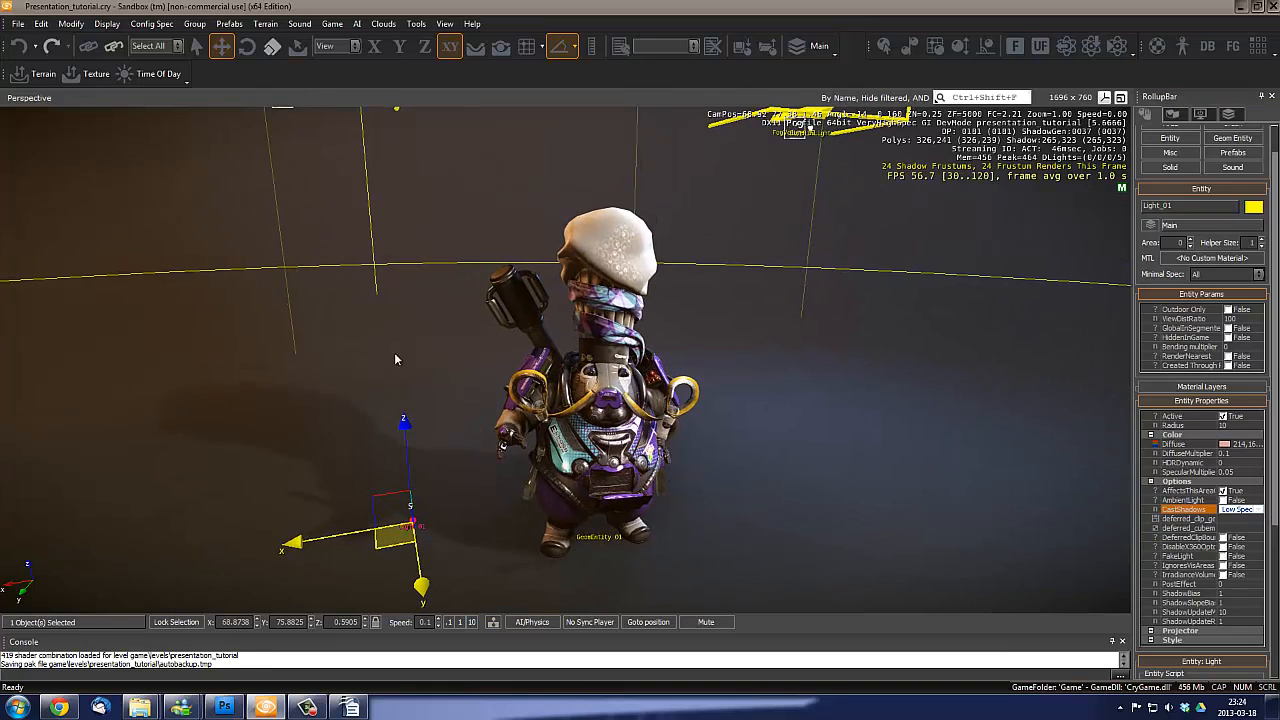
right_drag(728, 464, 830, 475)
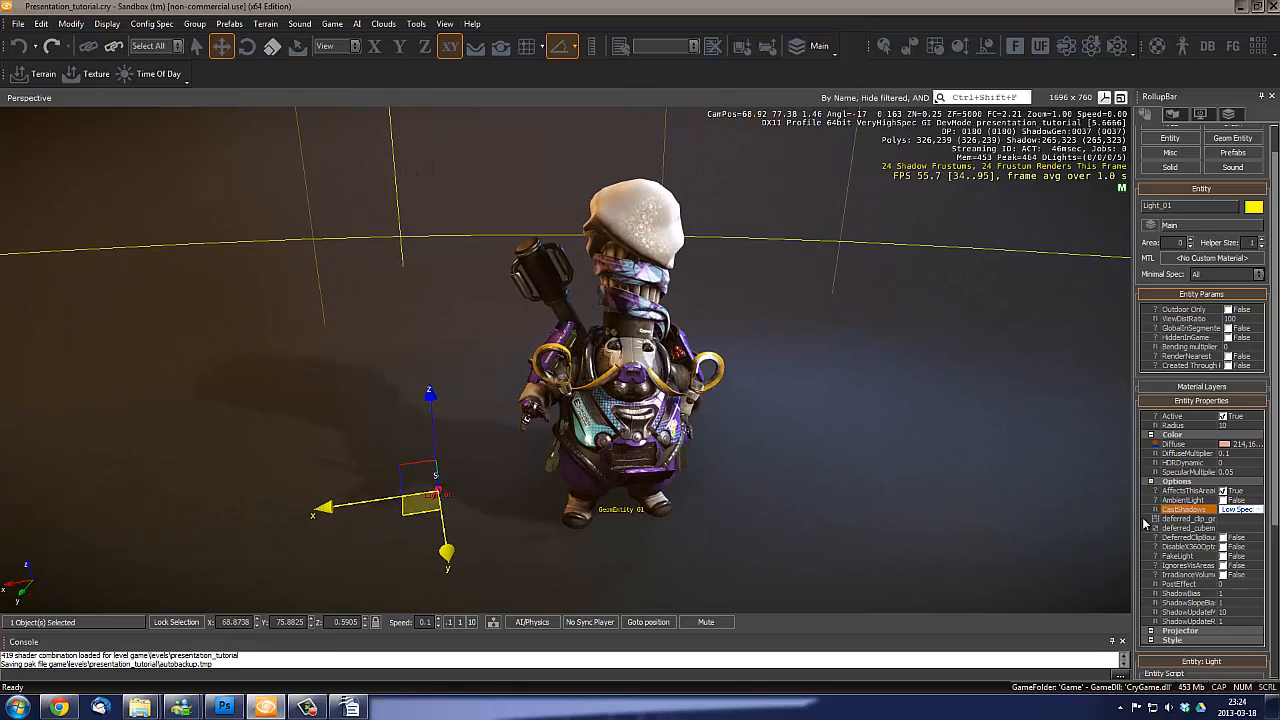
click(1259, 511)
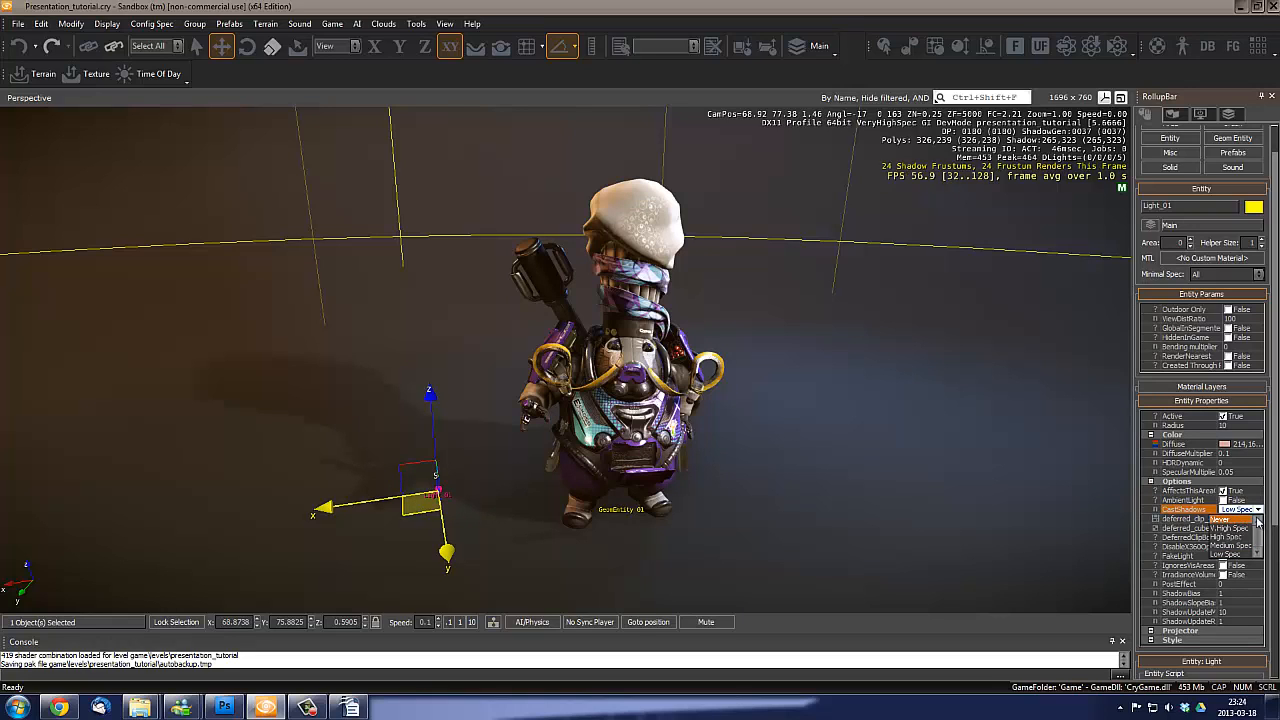
click(1238, 520)
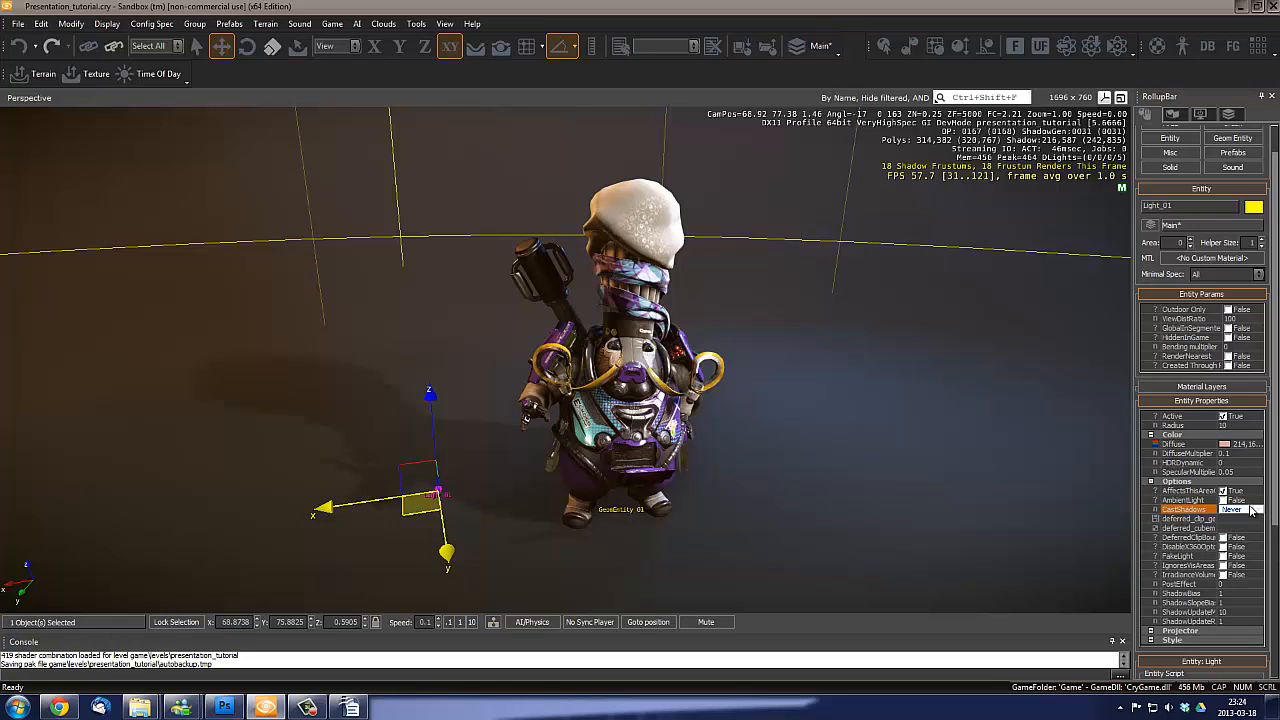
click(1259, 510)
click(1232, 554)
Examine the character's lighting and shadows from several nearby camera positions
right_drag(604, 367, 604, 330)
middle_drag(604, 367, 590, 330)
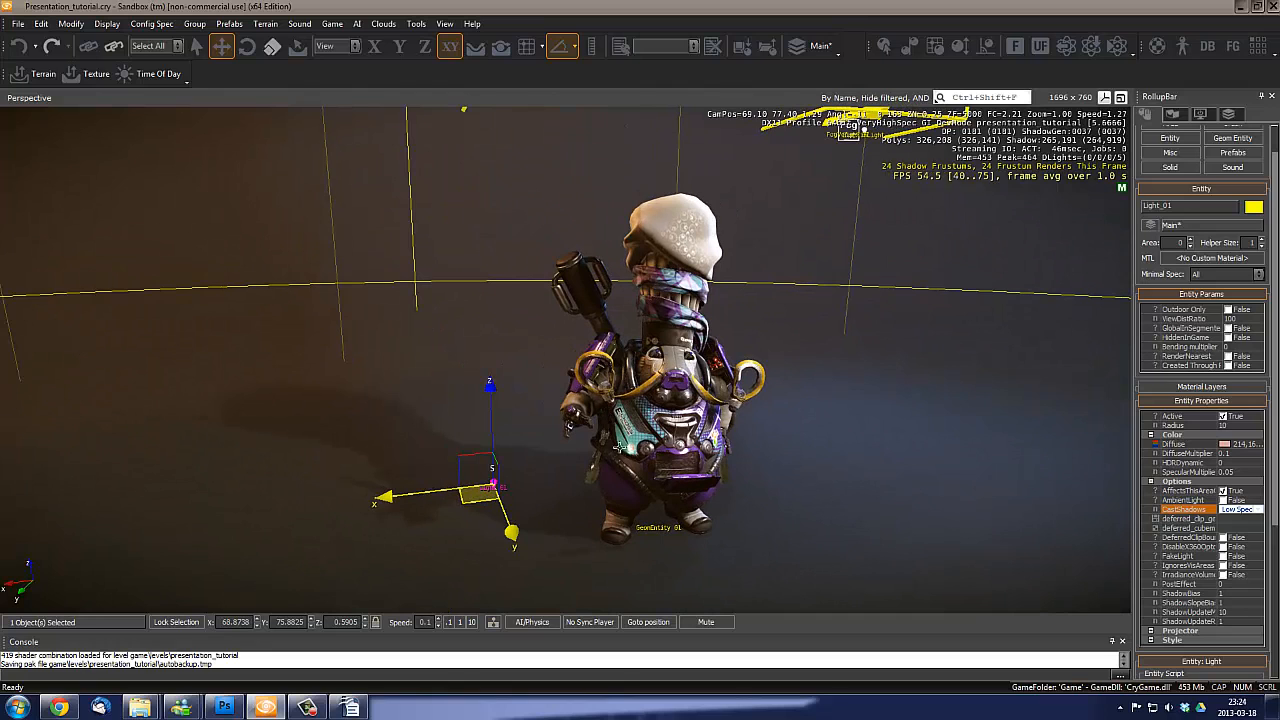
right_drag(616, 430, 577, 430)
key(w)
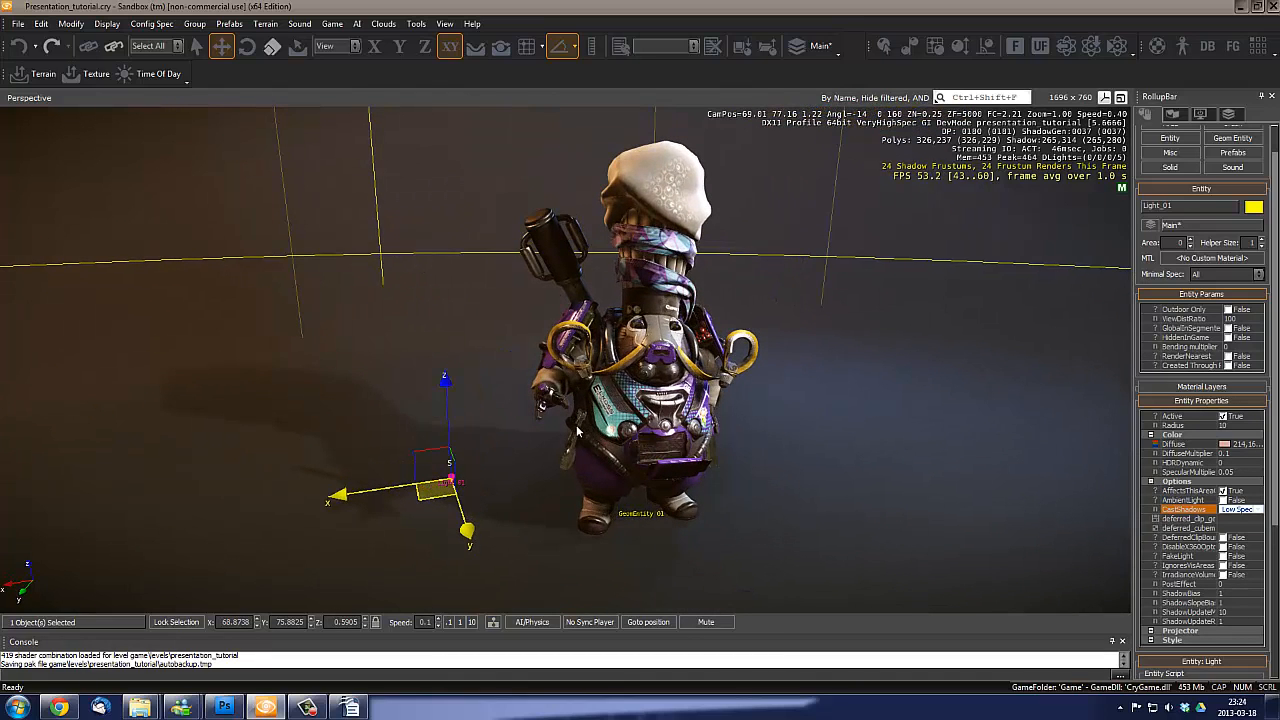
key(d)
key(a)
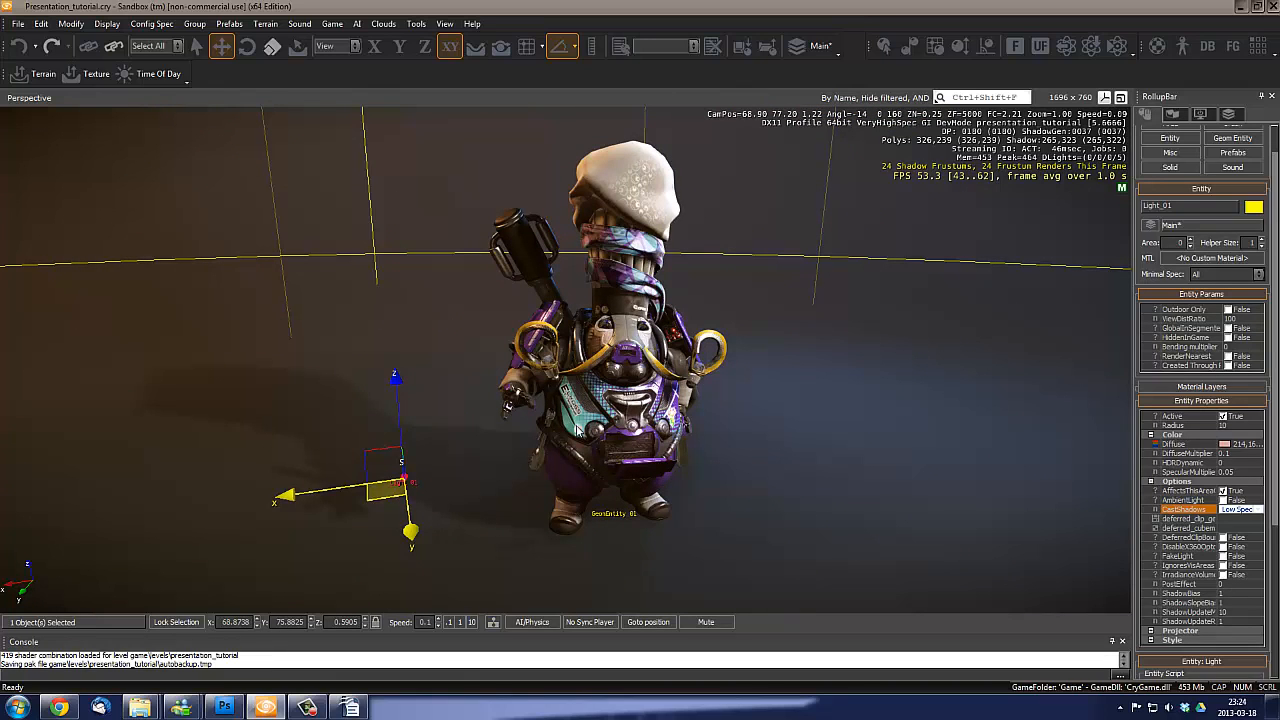
key(w)
right_drag(540, 423, 540, 405)
key(s)
right_drag(792, 440, 804, 429)
key(w)
key(s)
key(a)
key(s)
key(d)
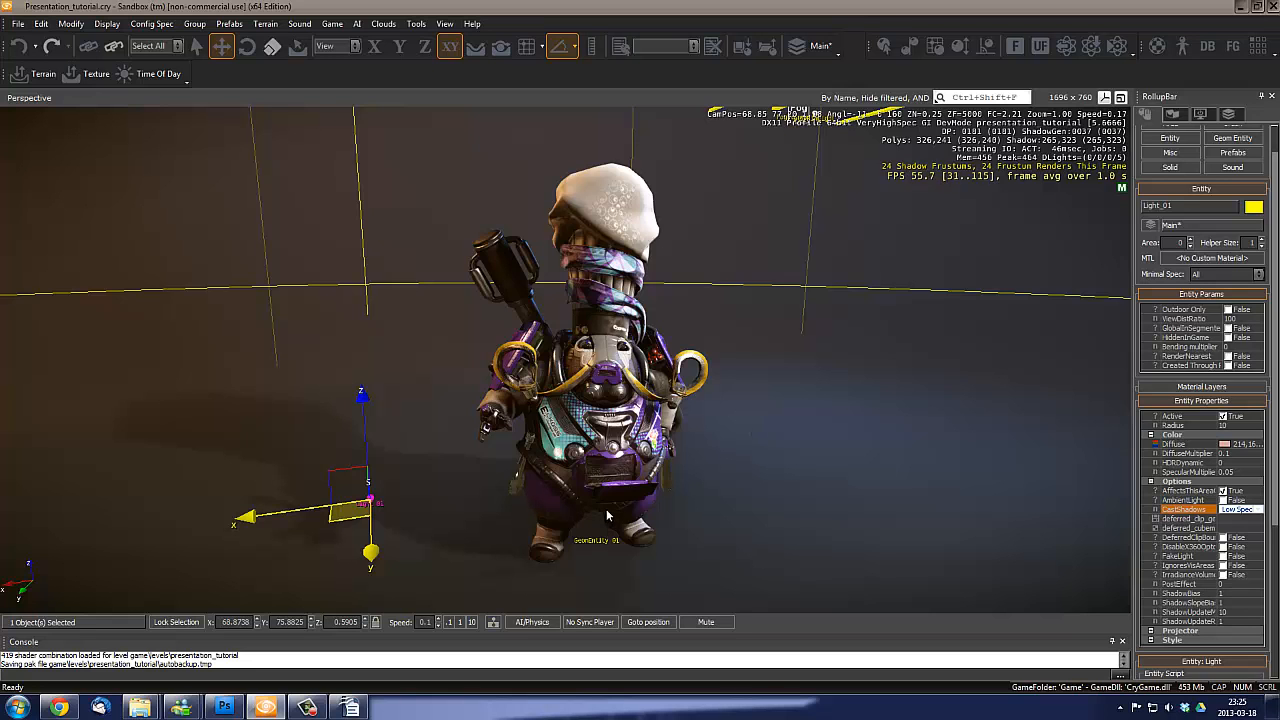
right_drag(604, 512, 534, 507)
Hide the viewport helpers, select the character and rotate it about its Z axis to -15 degrees
key(shift+space)
key(s)
key(ctrl+d)
key(w)
key(a)
key(shift+space)
click(545, 535)
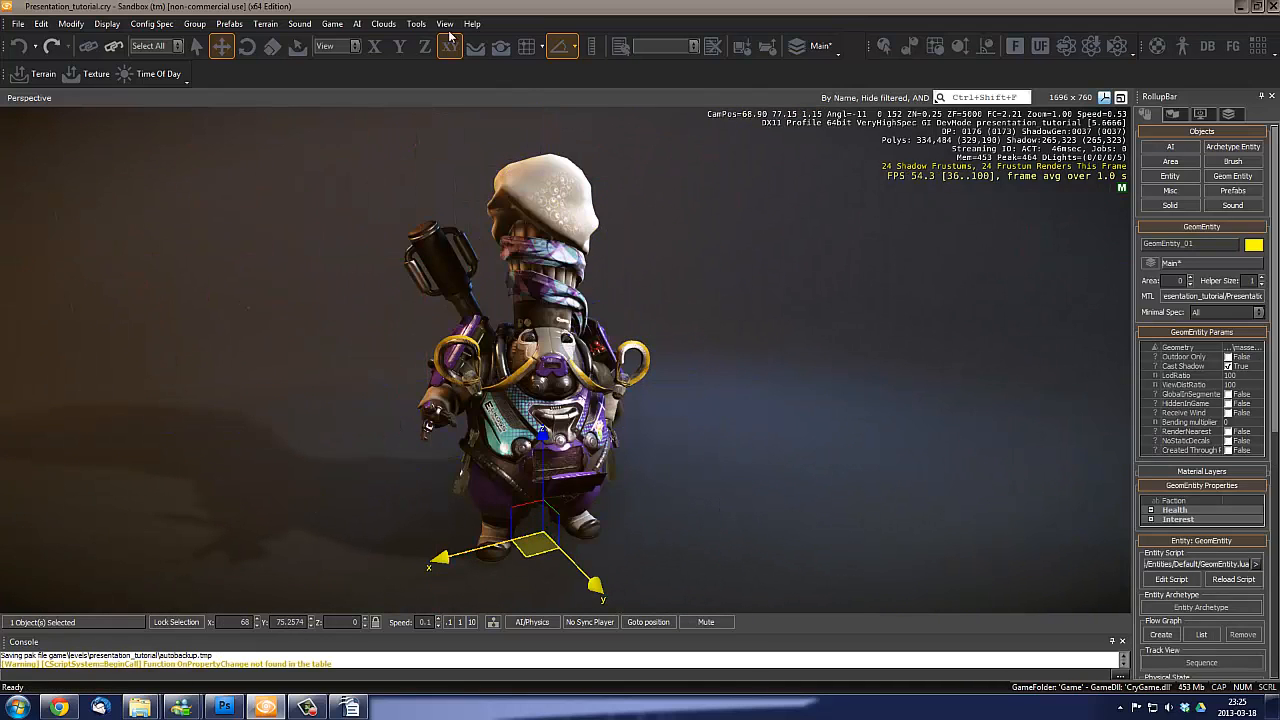
click(247, 46)
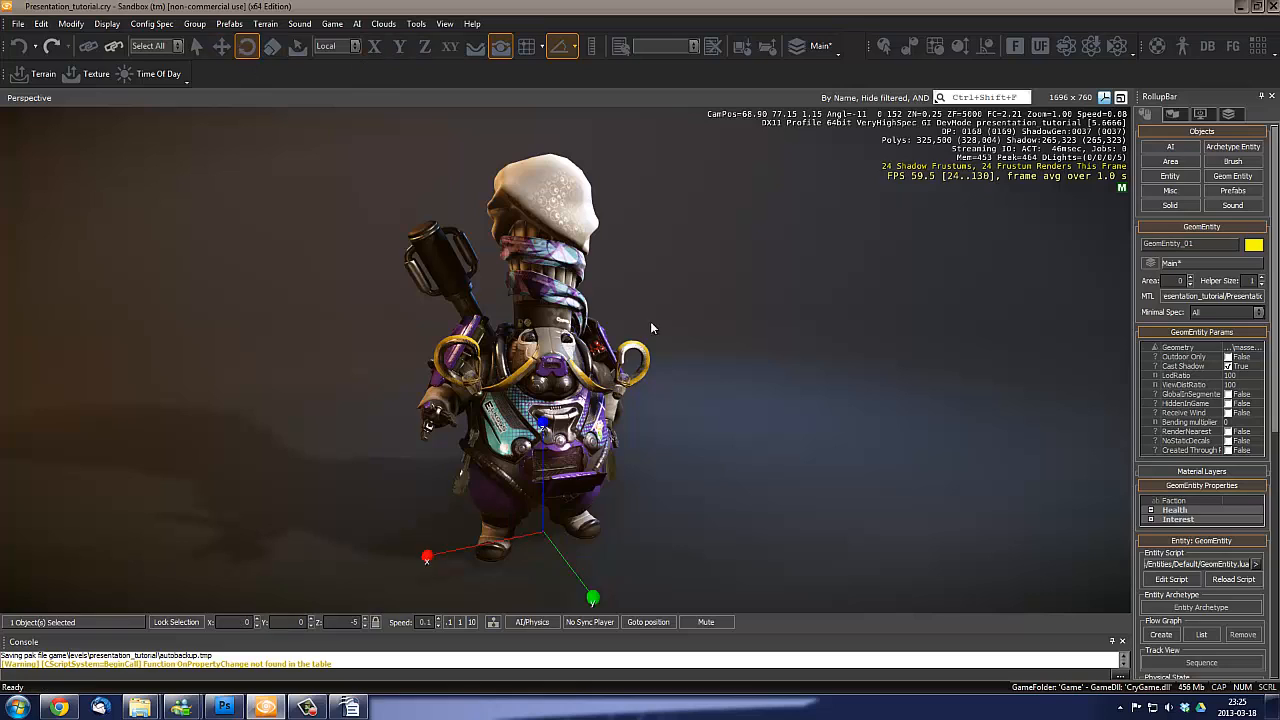
drag(543, 422, 609, 459)
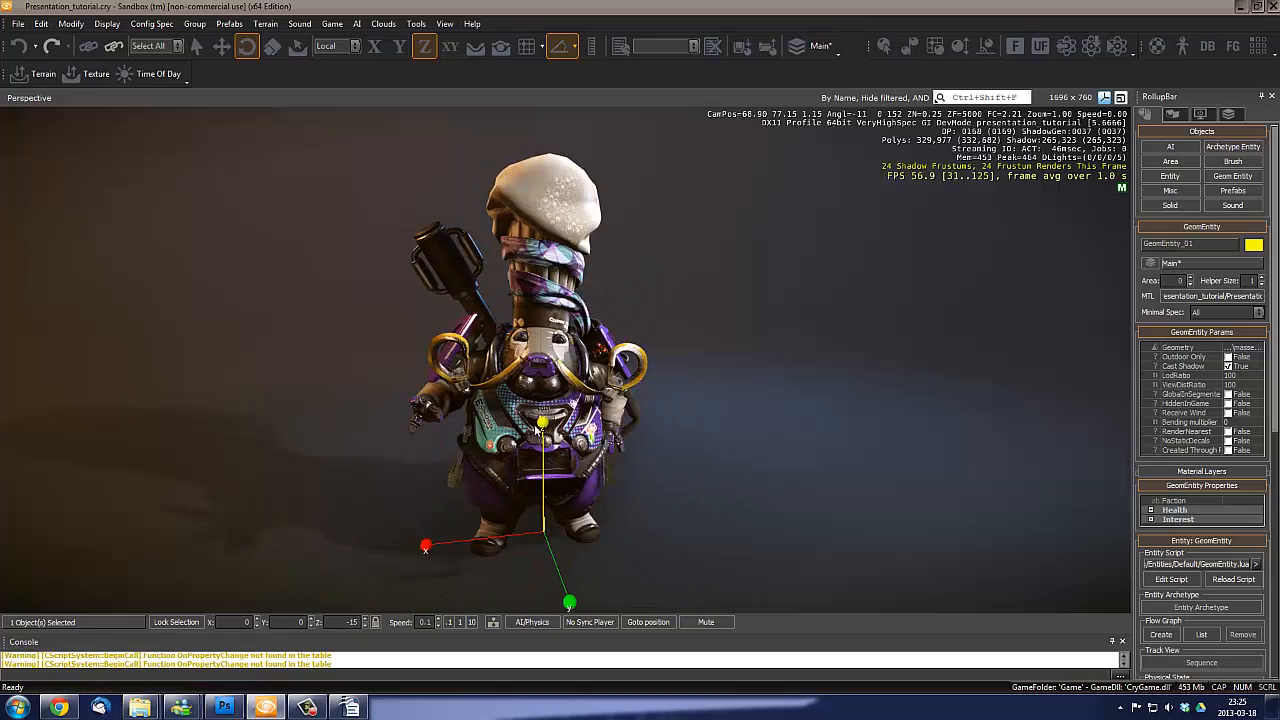
Show the viewport helpers again, select the KeyLight and set its HDRDynamic to -1
key(shift+space)
right_drag(605, 456, 536, 407)
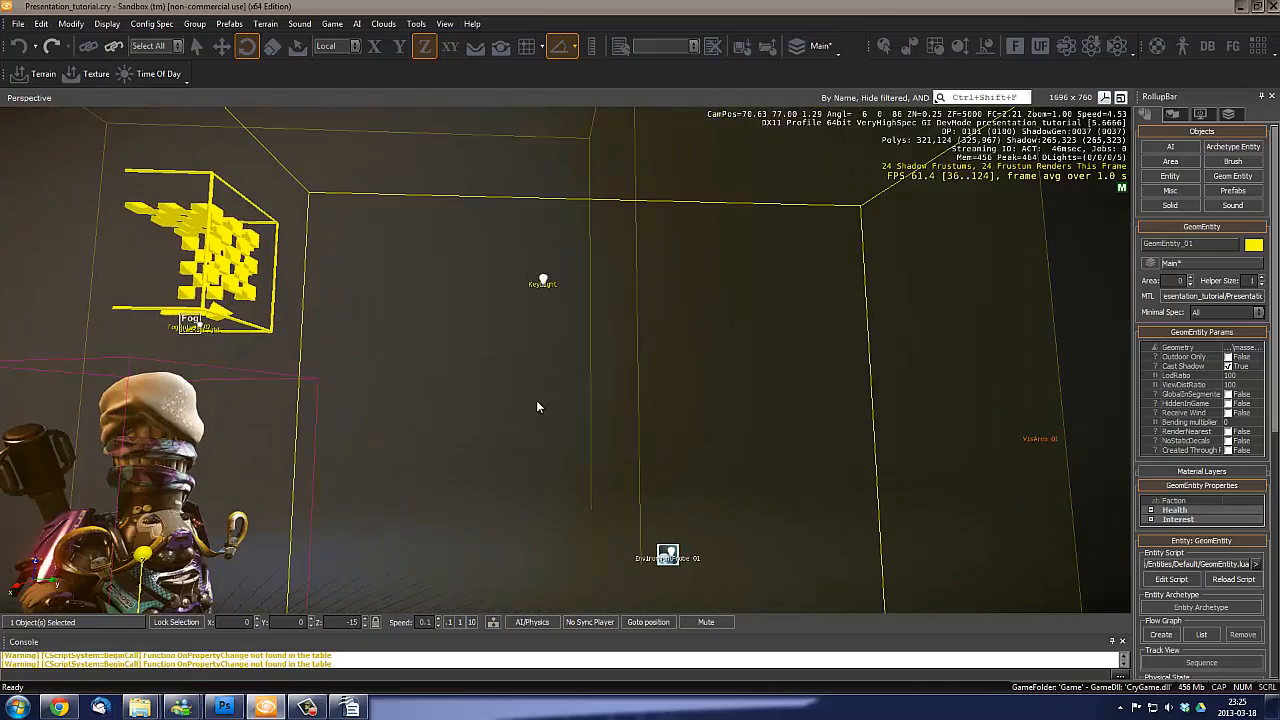
click(540, 281)
right_drag(540, 281, 445, 286)
click(1236, 499)
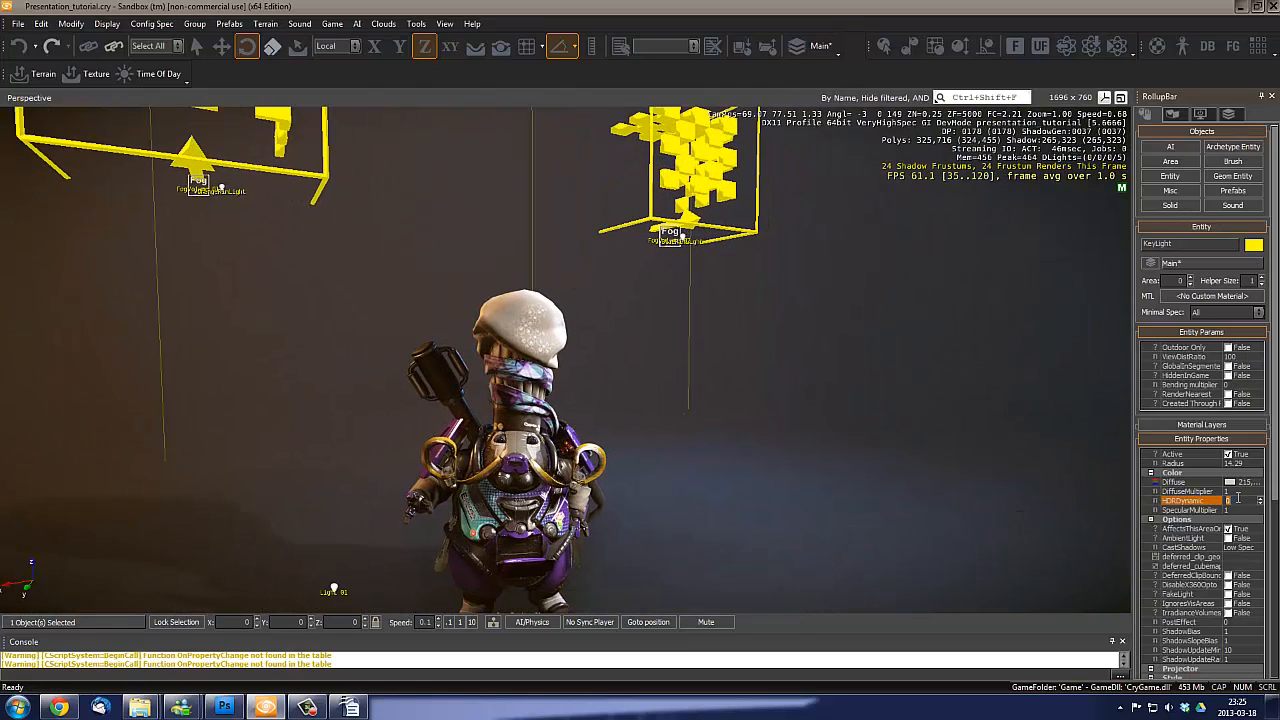
Try rotating the character about its Z axis, and undo back to the KeyLight selection
right_drag(694, 385, 559, 540)
click(518, 550)
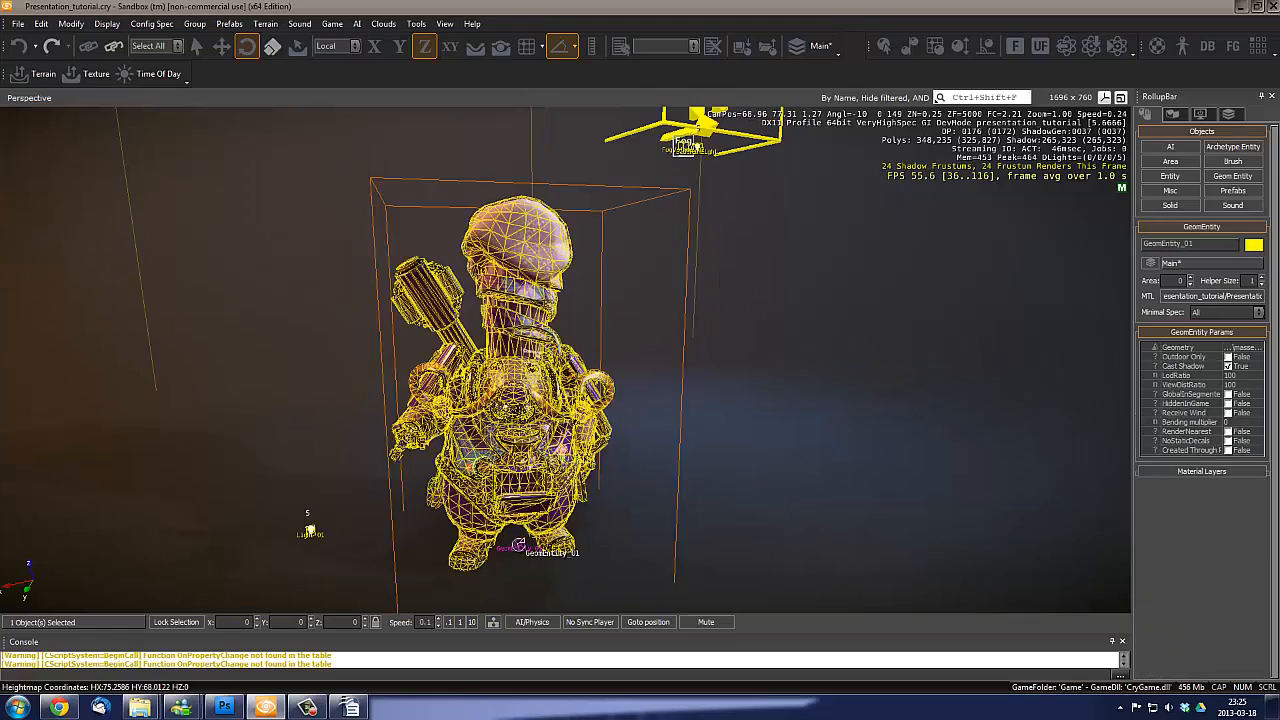
drag(518, 550, 622, 500)
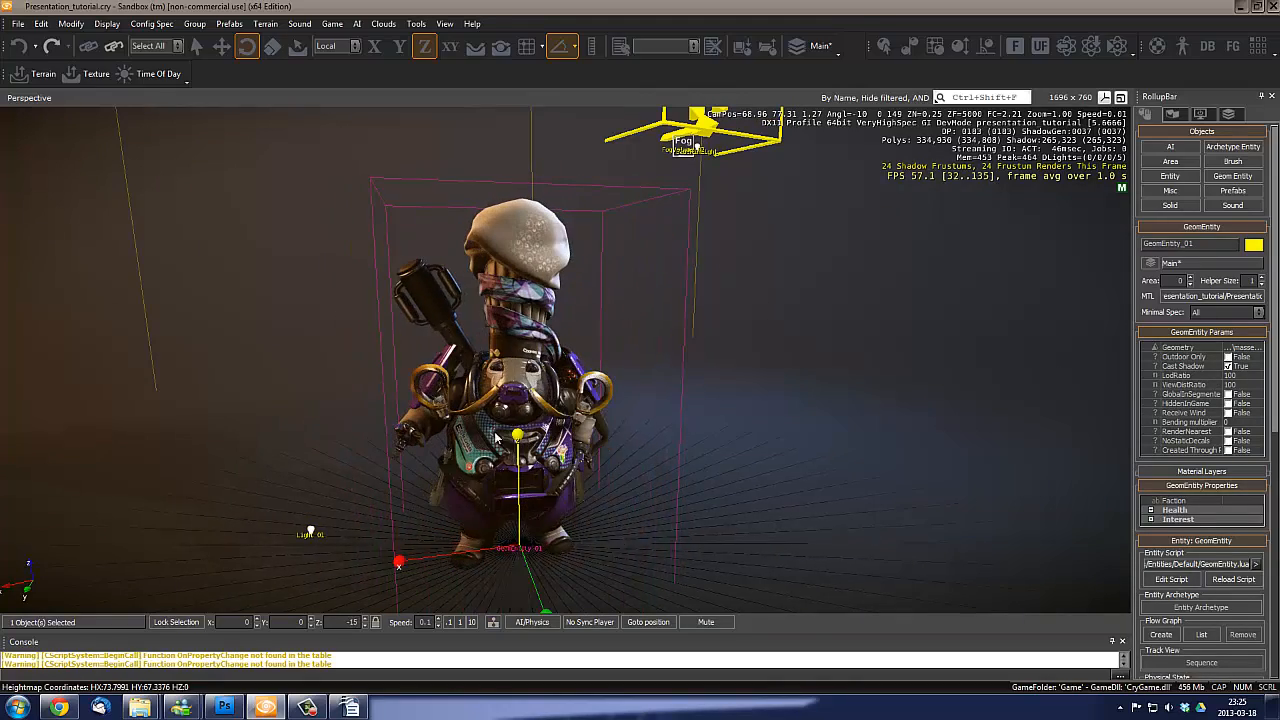
key(ctrl+z)
Set both the DiffuseMultiplier and the SpecularMultiplier of the KeyLight to 1.5
right_drag(622, 500, 731, 409)
right_drag(791, 197, 780, 285)
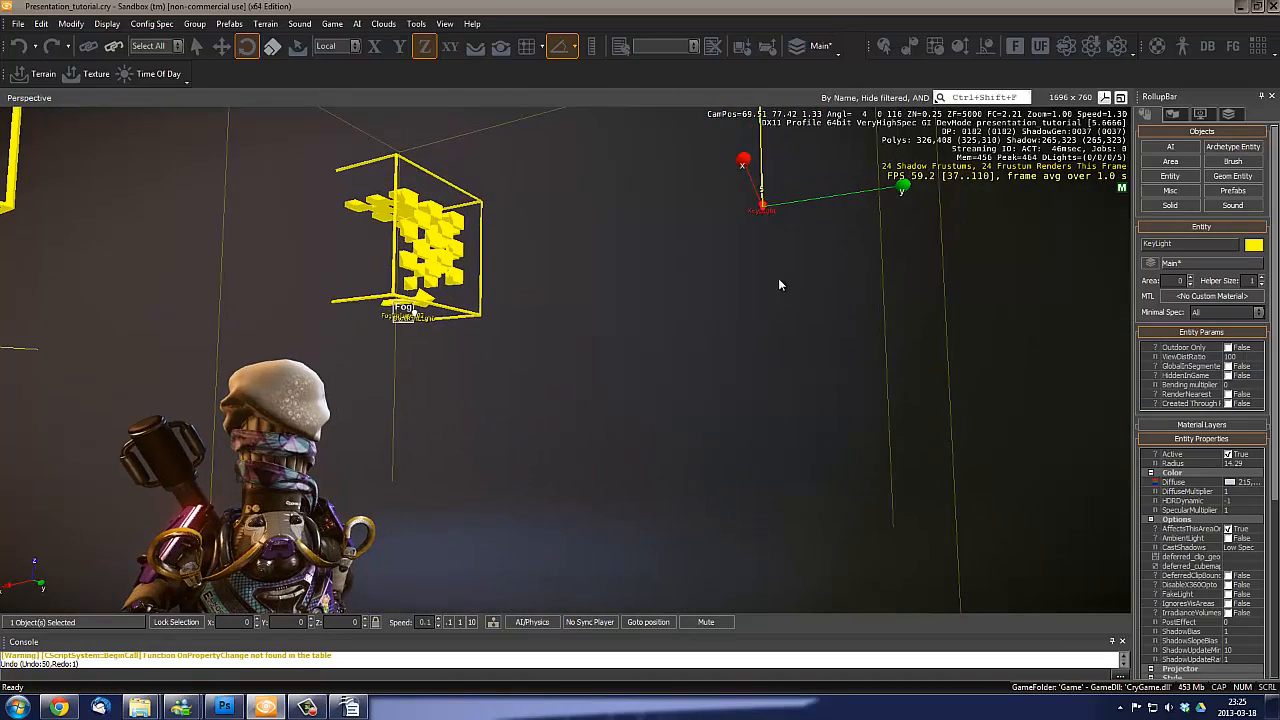
right_drag(898, 382, 940, 400)
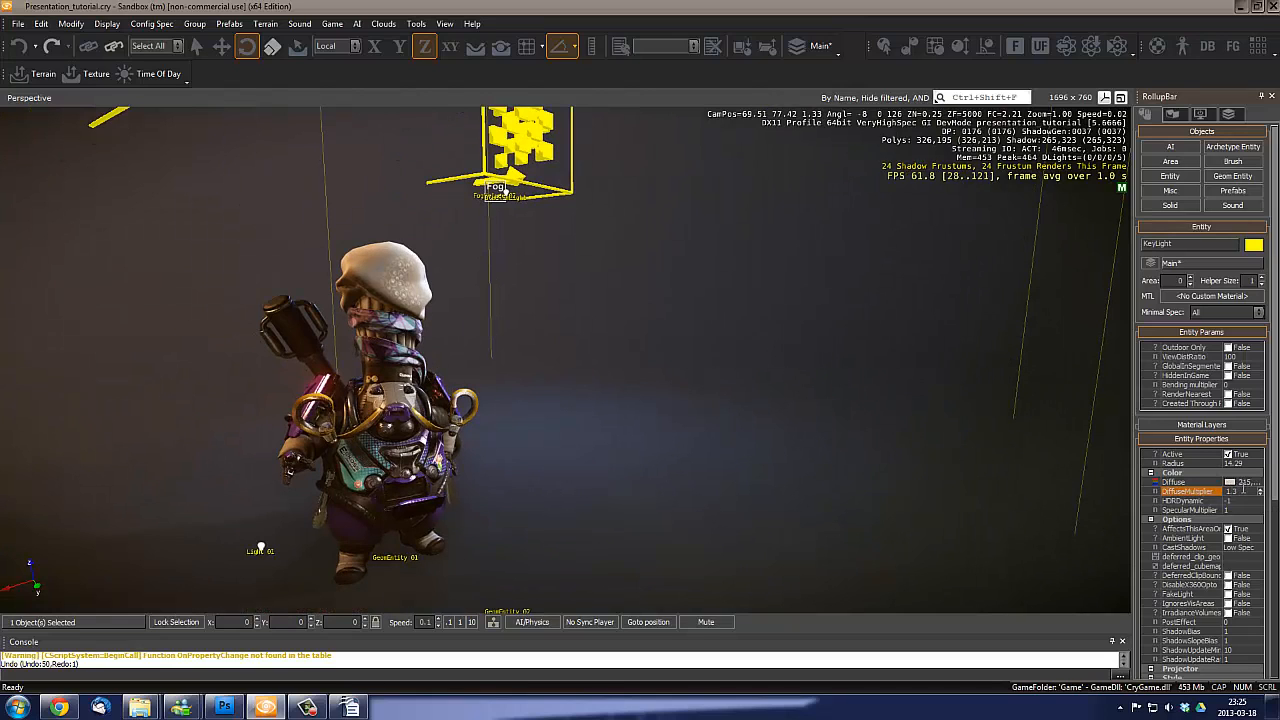
click(1240, 491)
text(1.5)
click(1238, 509)
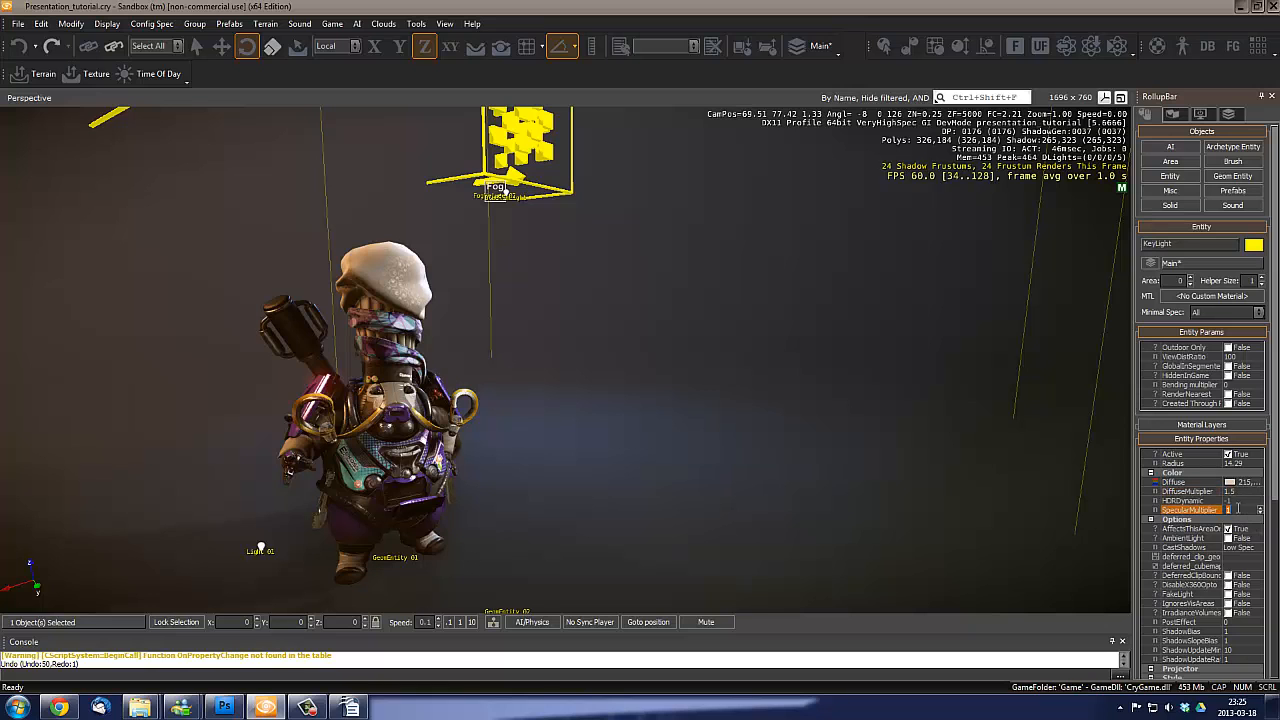
text(.5)
Rotate the character about its Z axis to -35 degrees, clear the selection and check the lighting on it
mouse_move(700, 478)
right_down()
mouse_move(732, 466)
mouse_move(713, 478)
right_up()
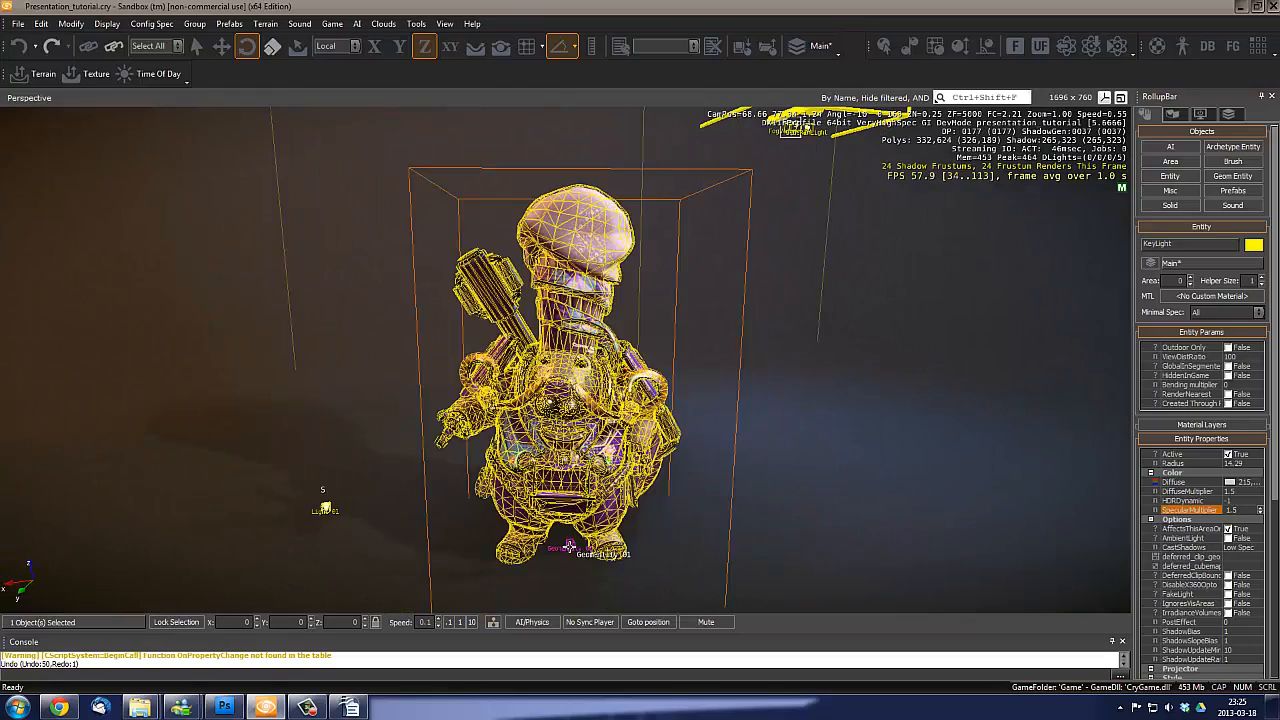
click(565, 548)
drag(569, 450, 650, 463)
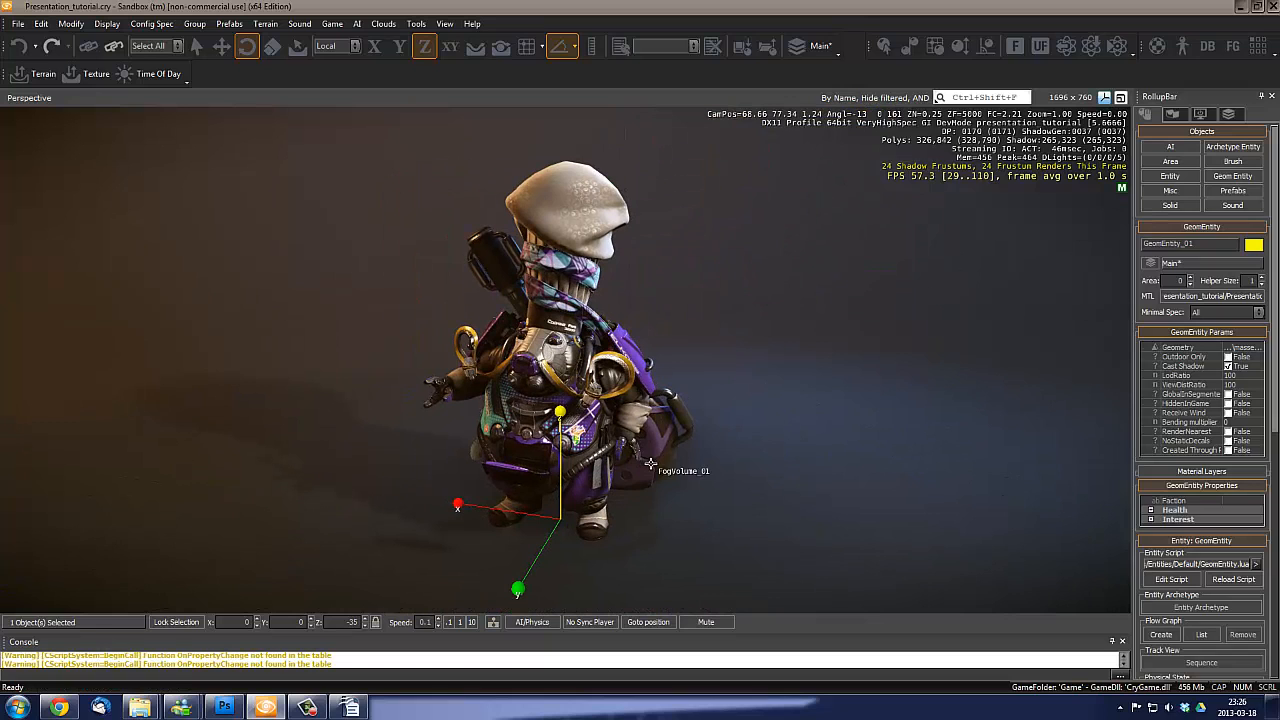
key(Escape)
right_drag(661, 463, 662, 466)
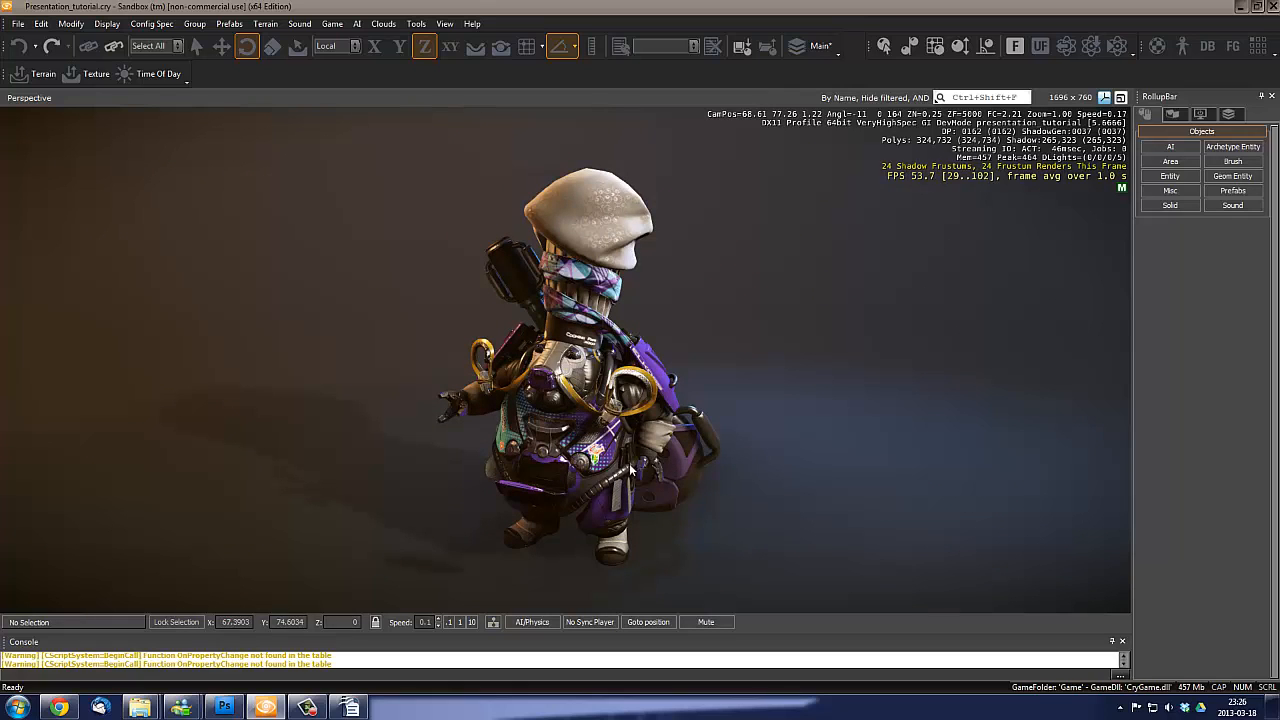
right_drag(638, 494, 562, 491)
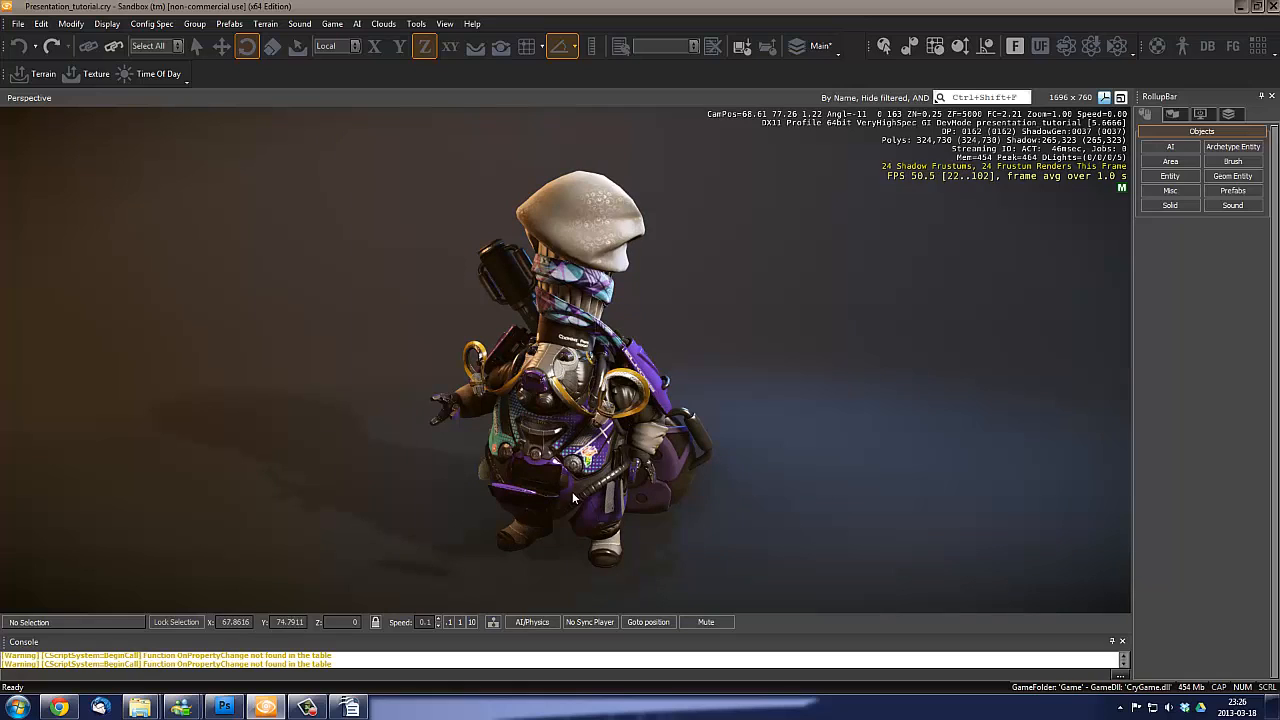
Examine the lighting on the character and its cast shadow from slightly different camera angles
right_drag(572, 491, 573, 483)
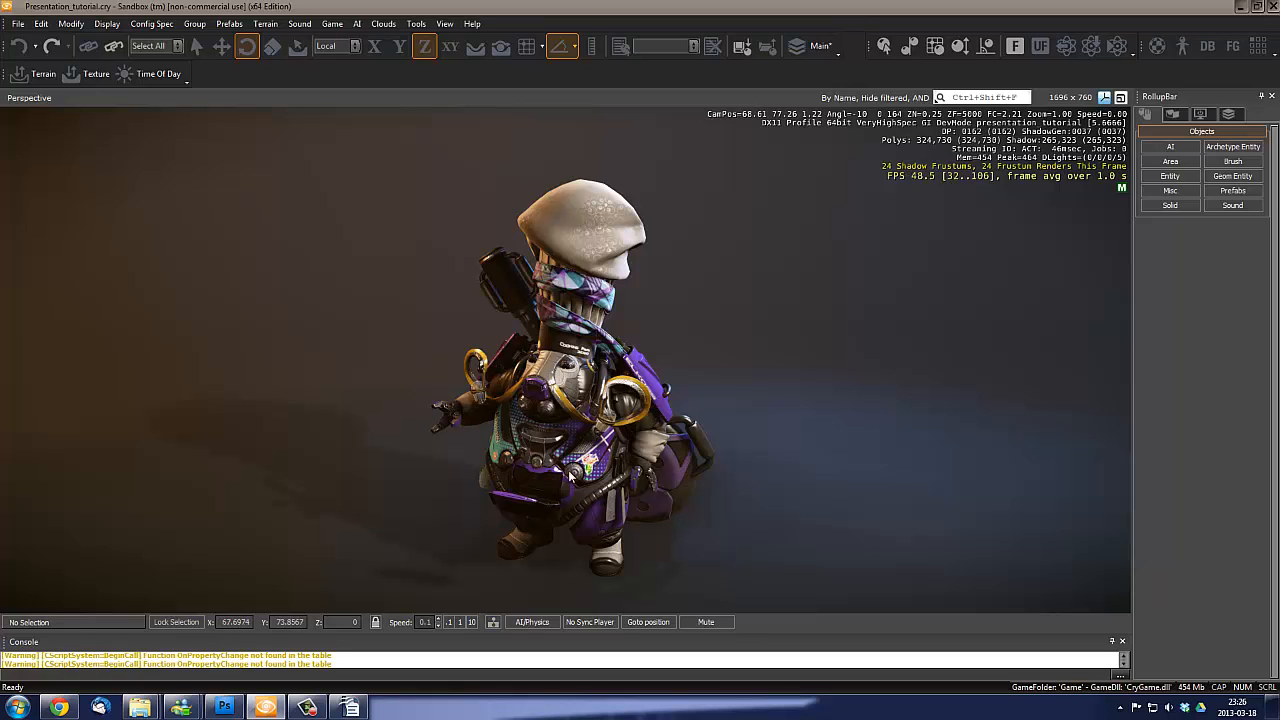
right_drag(654, 483, 654, 480)
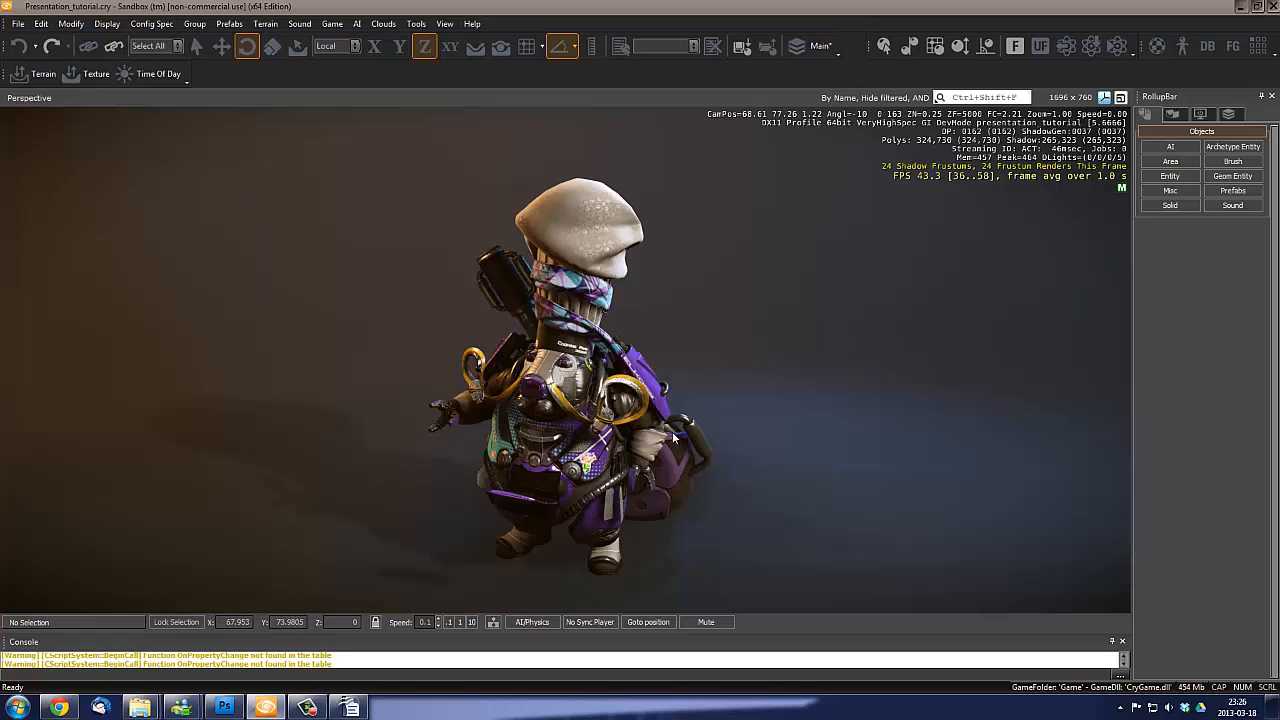
key(w)
right_drag(574, 465, 592, 492)
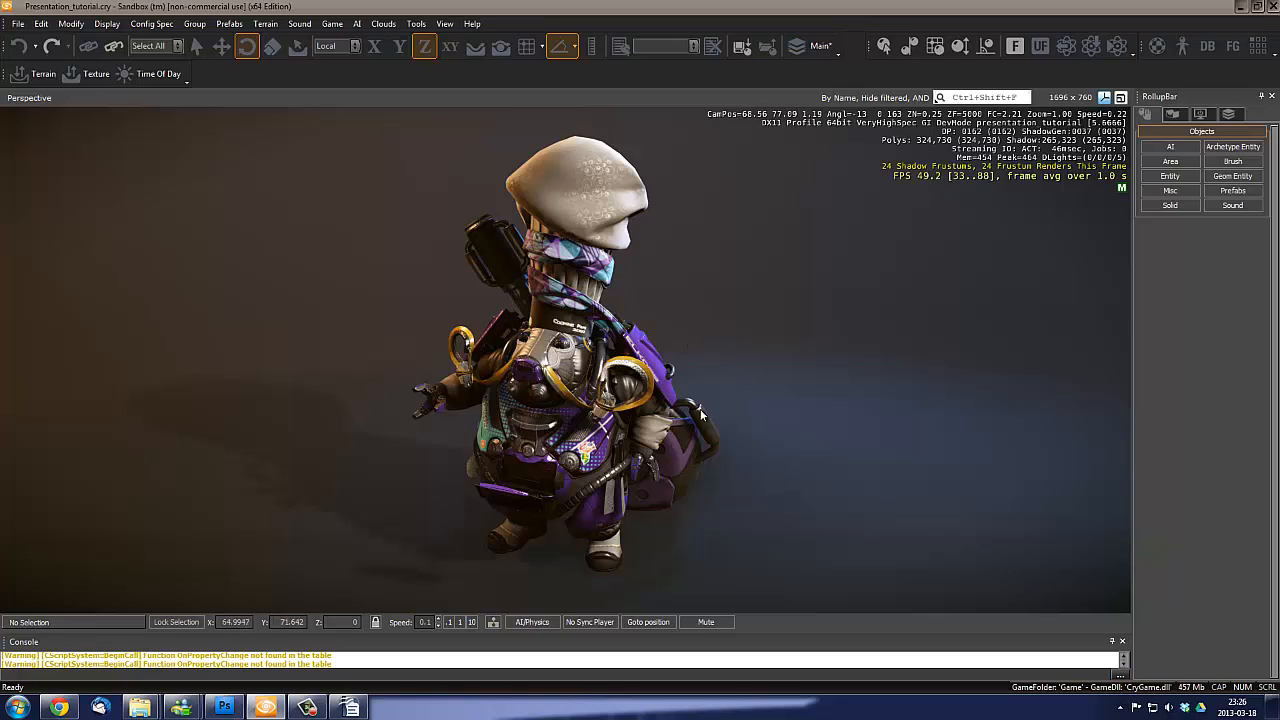
right_drag(703, 415, 712, 412)
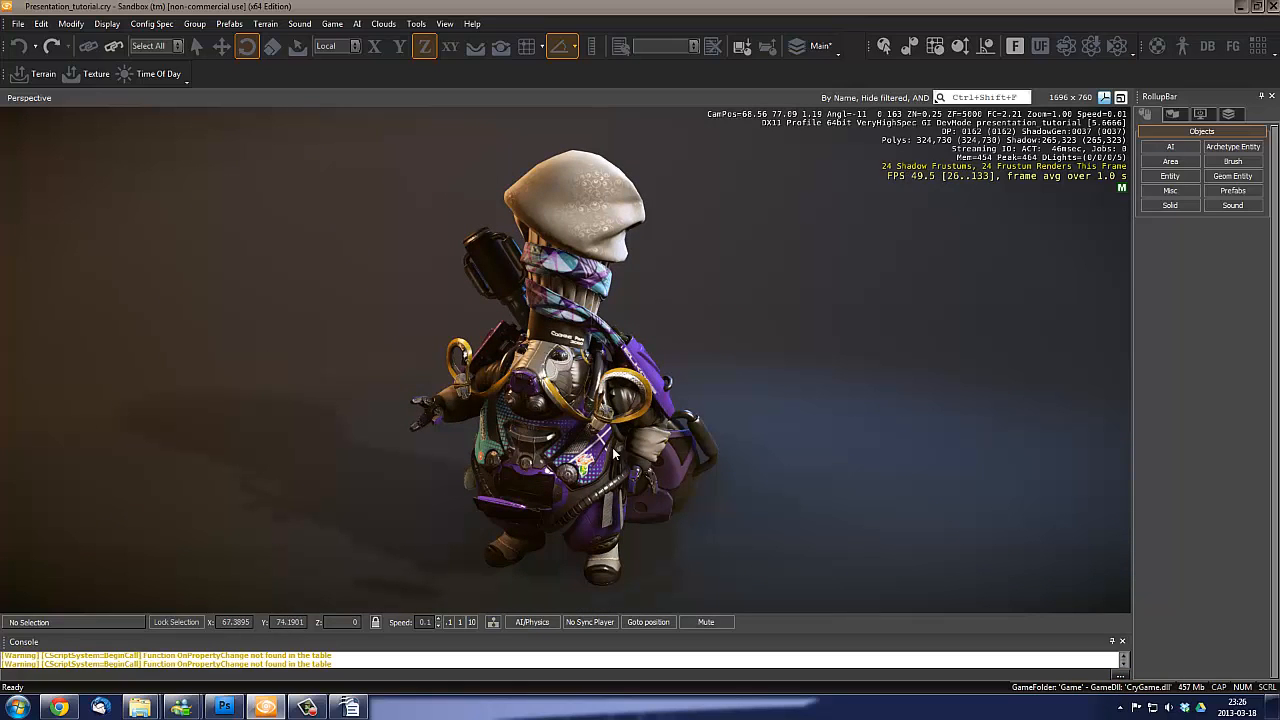
right_drag(667, 423, 615, 455)
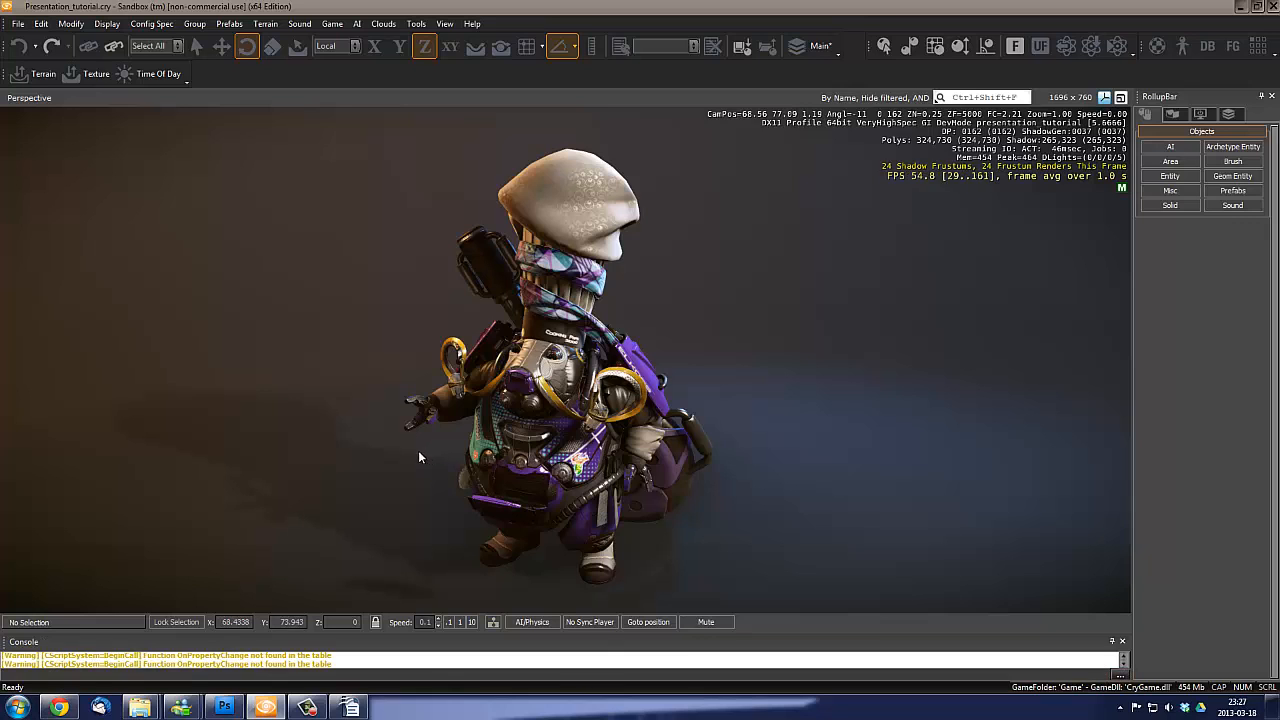
right_drag(418, 451, 420, 460)
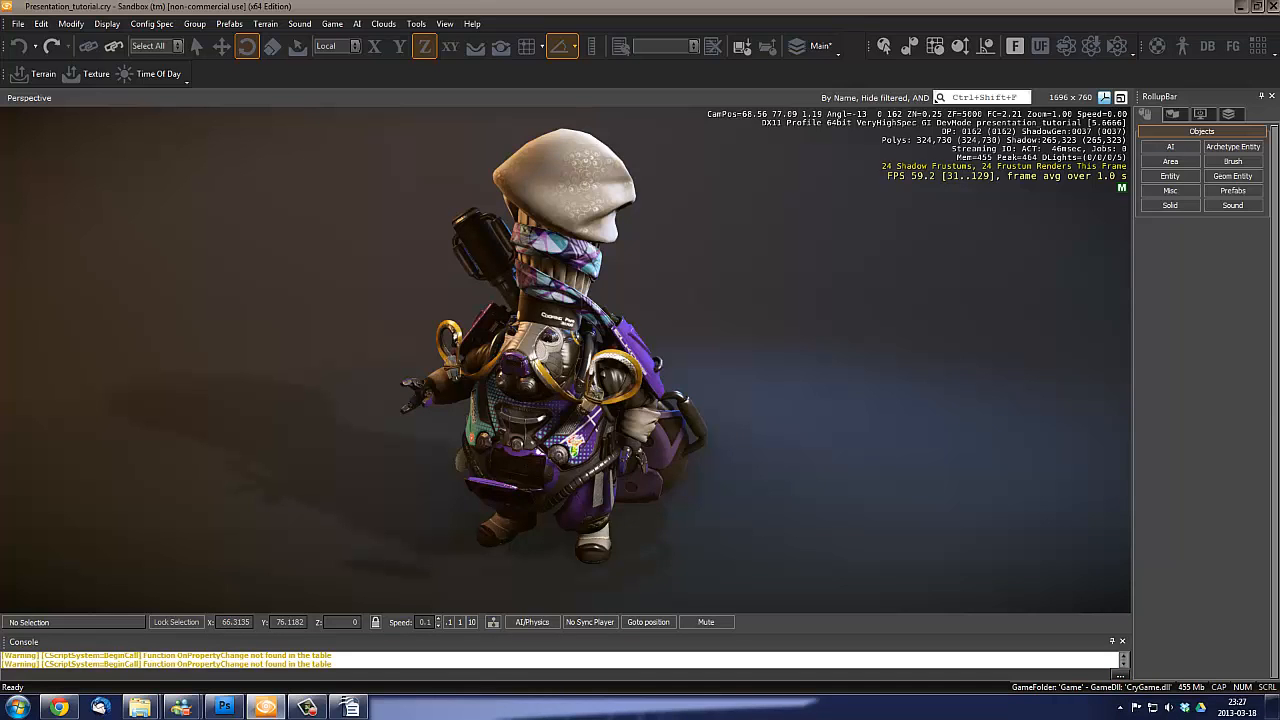
Open the console variables list, look through its first entries and place the window beside the character
click(1120, 675)
drag(648, 325, 871, 197)
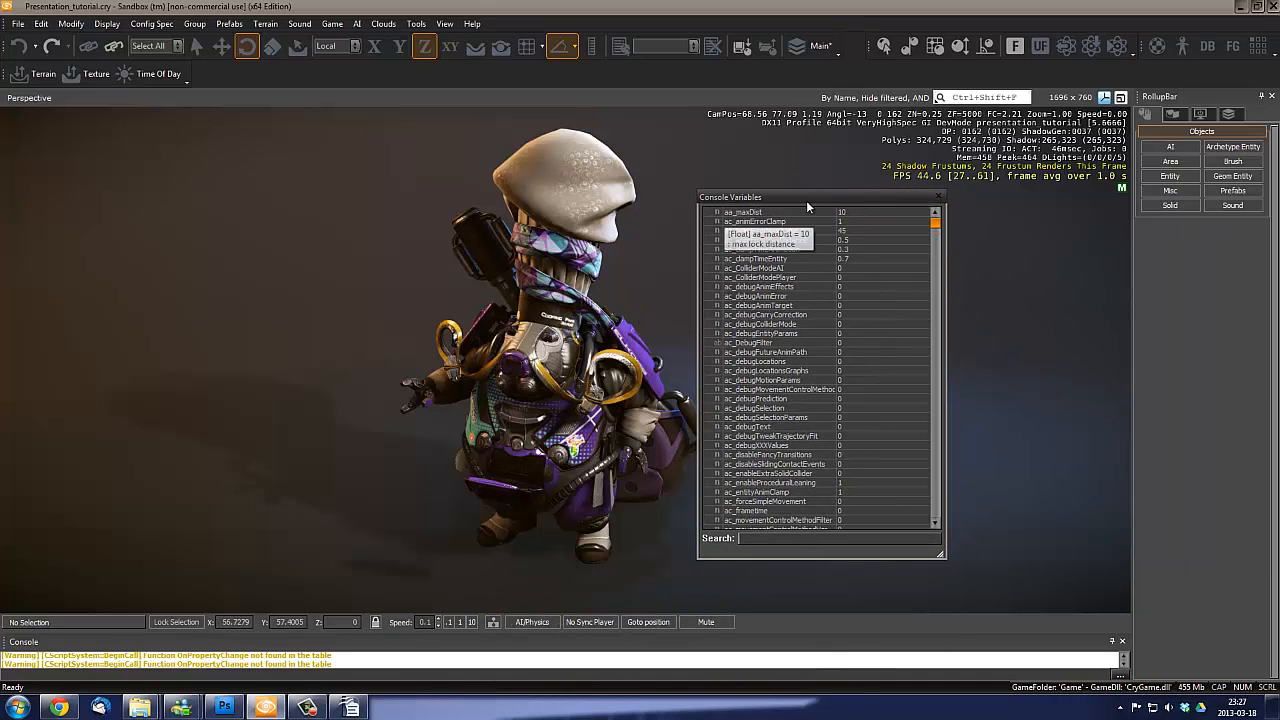
drag(937, 229, 918, 209)
click(918, 221)
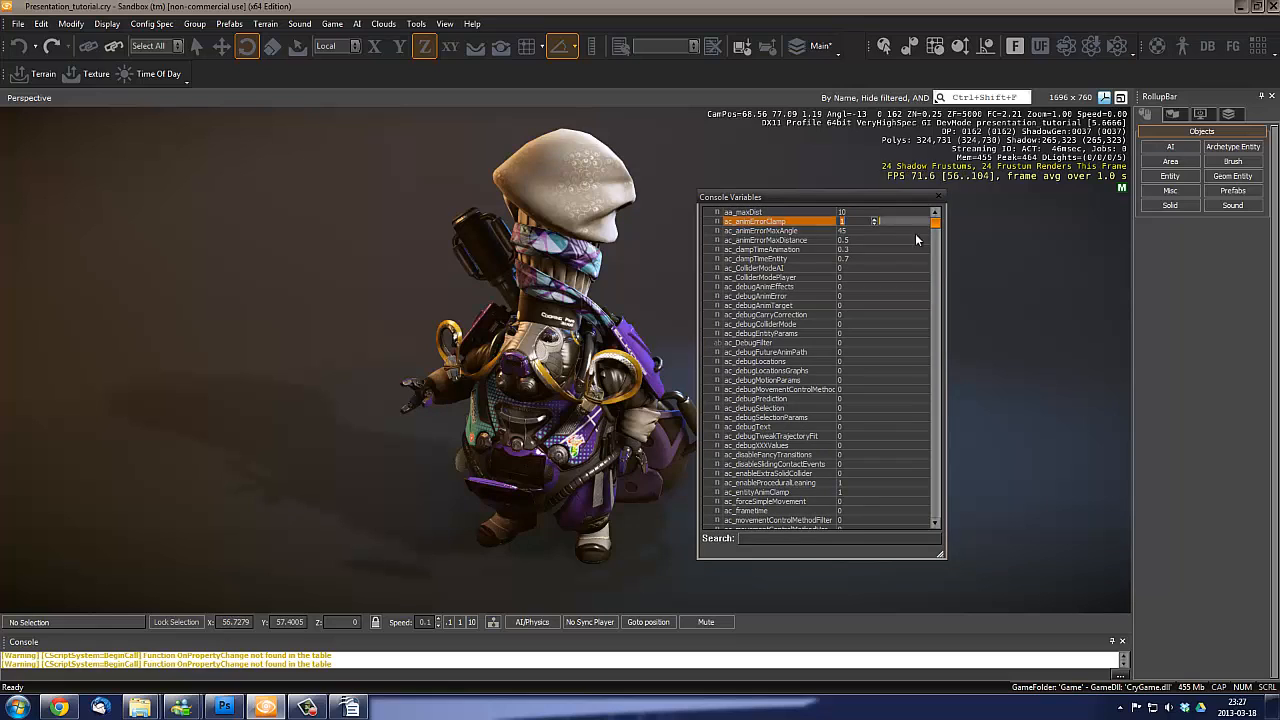
click(920, 240)
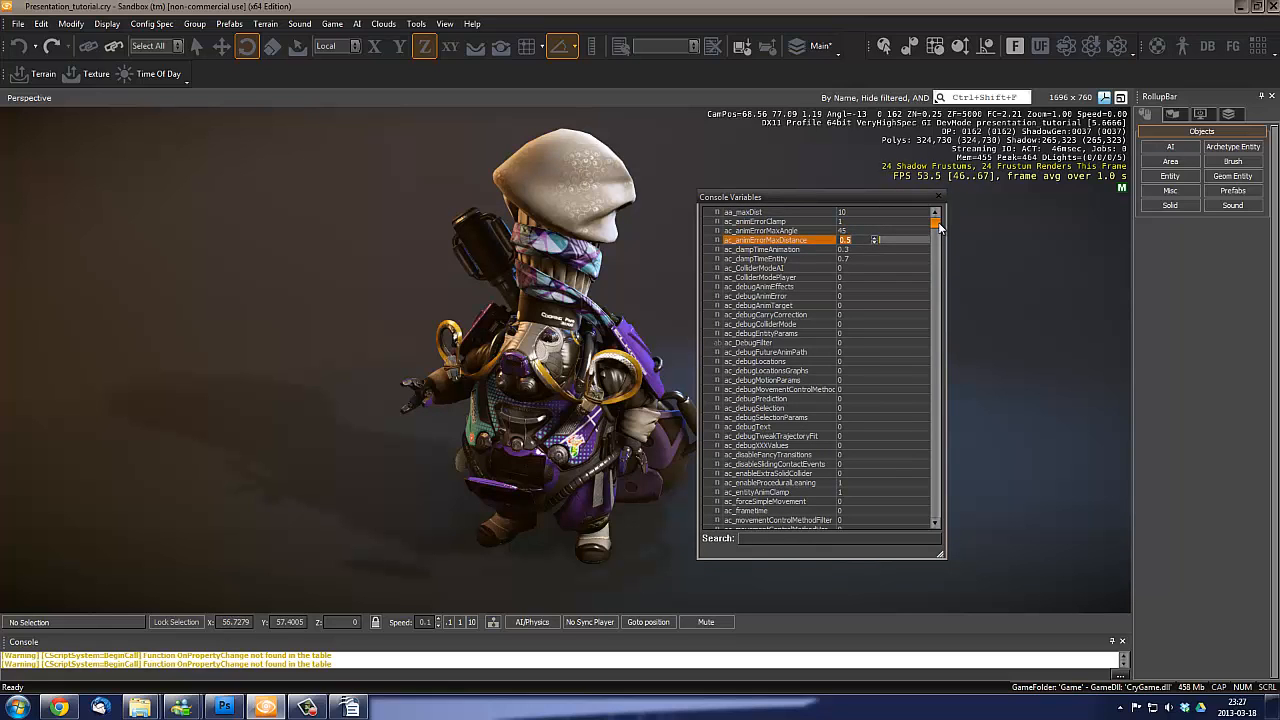
mouse_move(938, 228)
mouse_down()
mouse_move(948, 353)
mouse_move(934, 214)
mouse_up()
click(923, 259)
drag(800, 194, 841, 168)
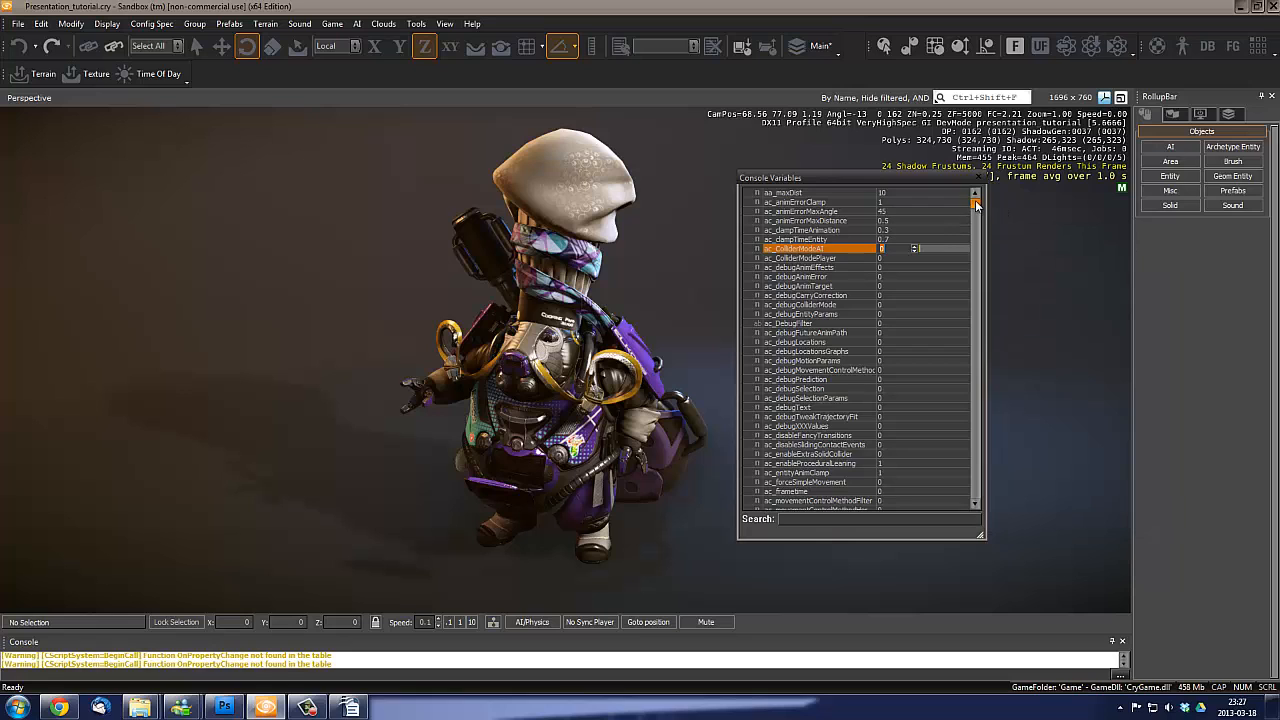
drag(880, 174, 851, 193)
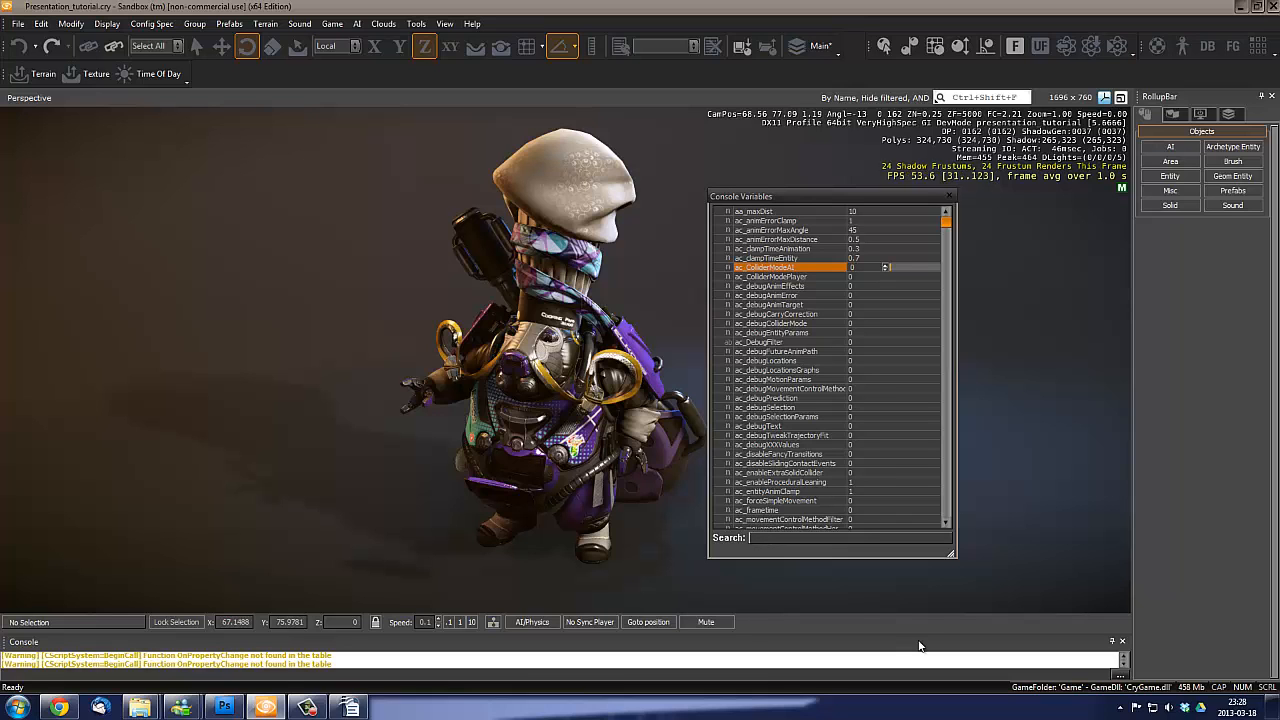
Show the helpers, rotate the character about its Z axis to -10 degrees, then hide them and examine its floor shadow
right_drag(644, 264, 491, 440)
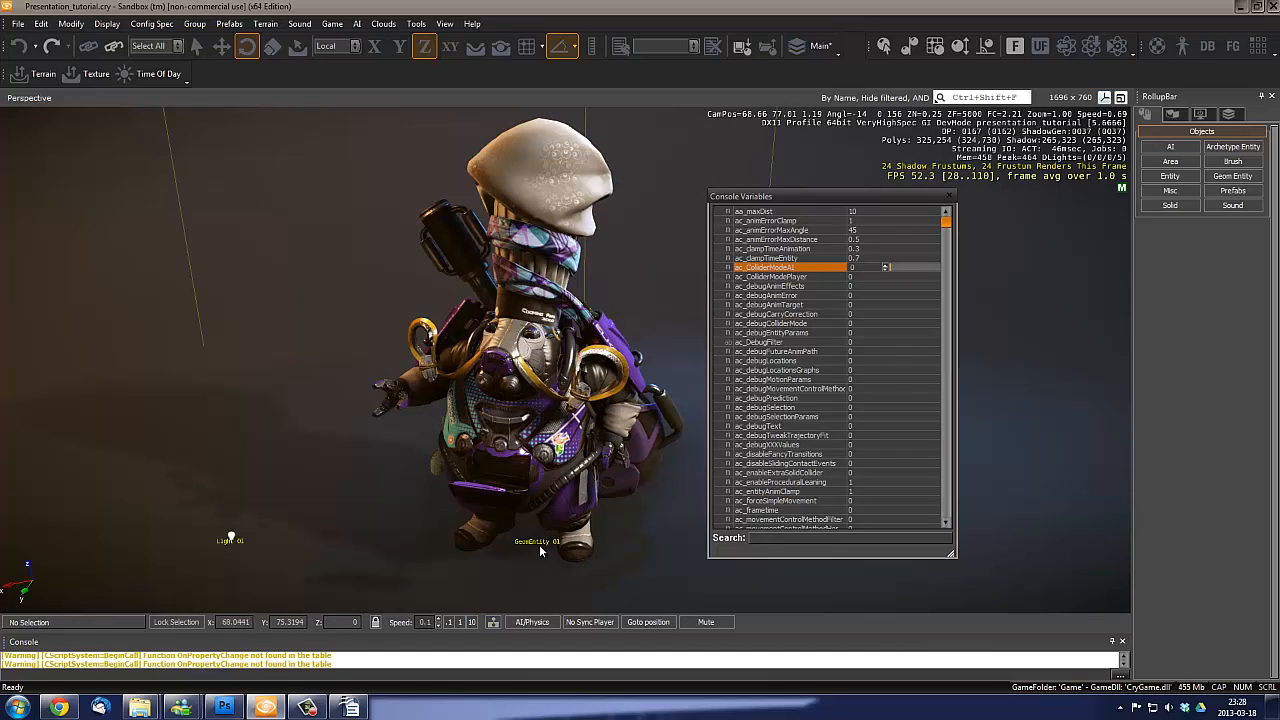
click(538, 540)
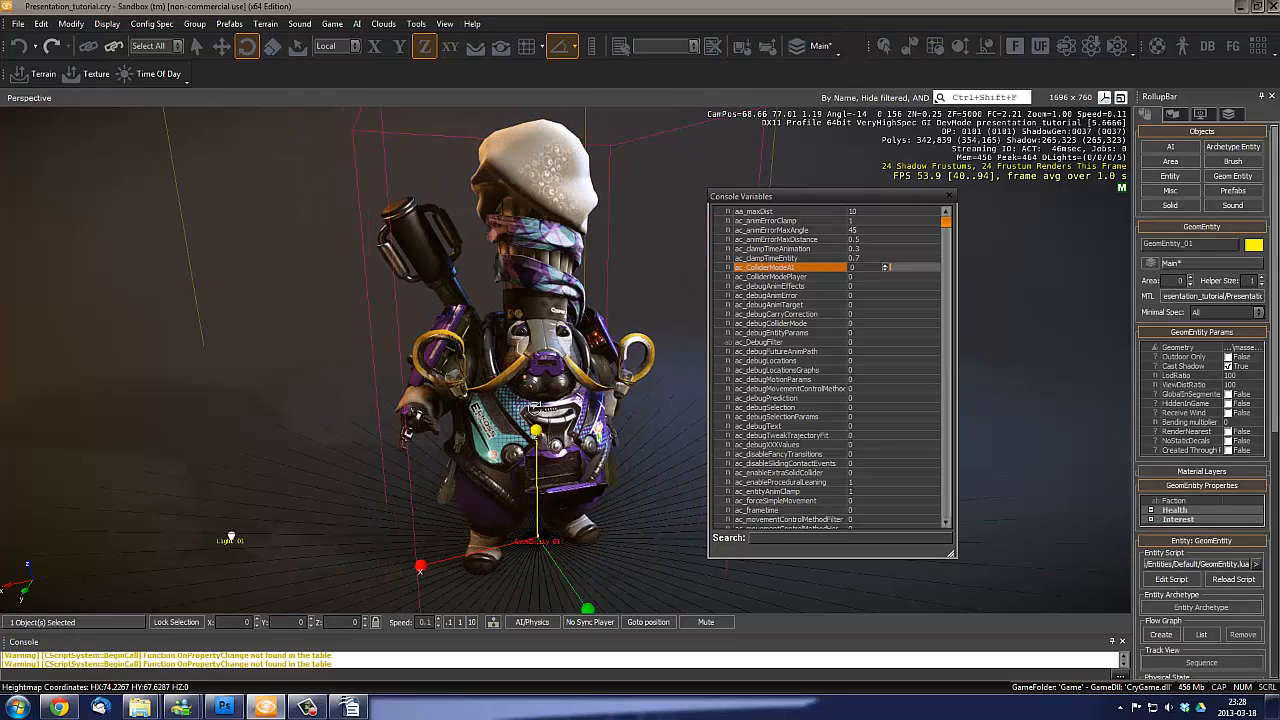
drag(532, 411, 532, 420)
key(shift+space)
scroll(593, 462, down, 5)
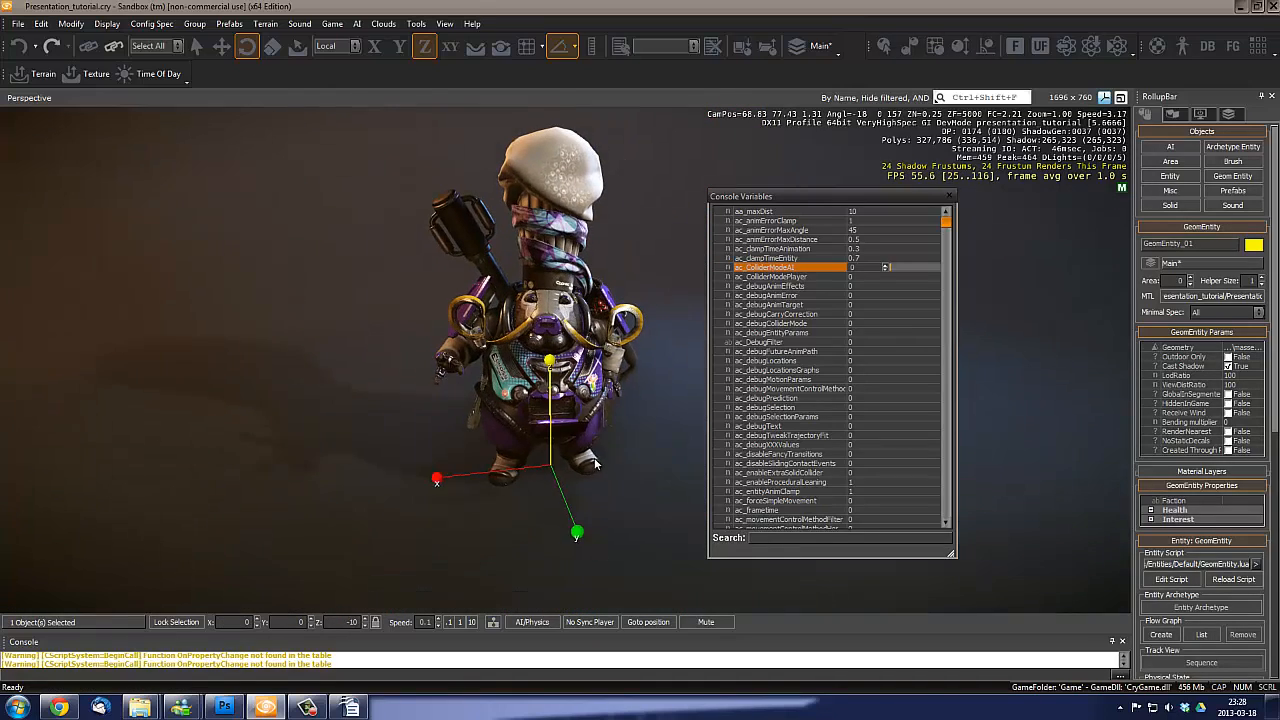
scroll(593, 462, up, 4)
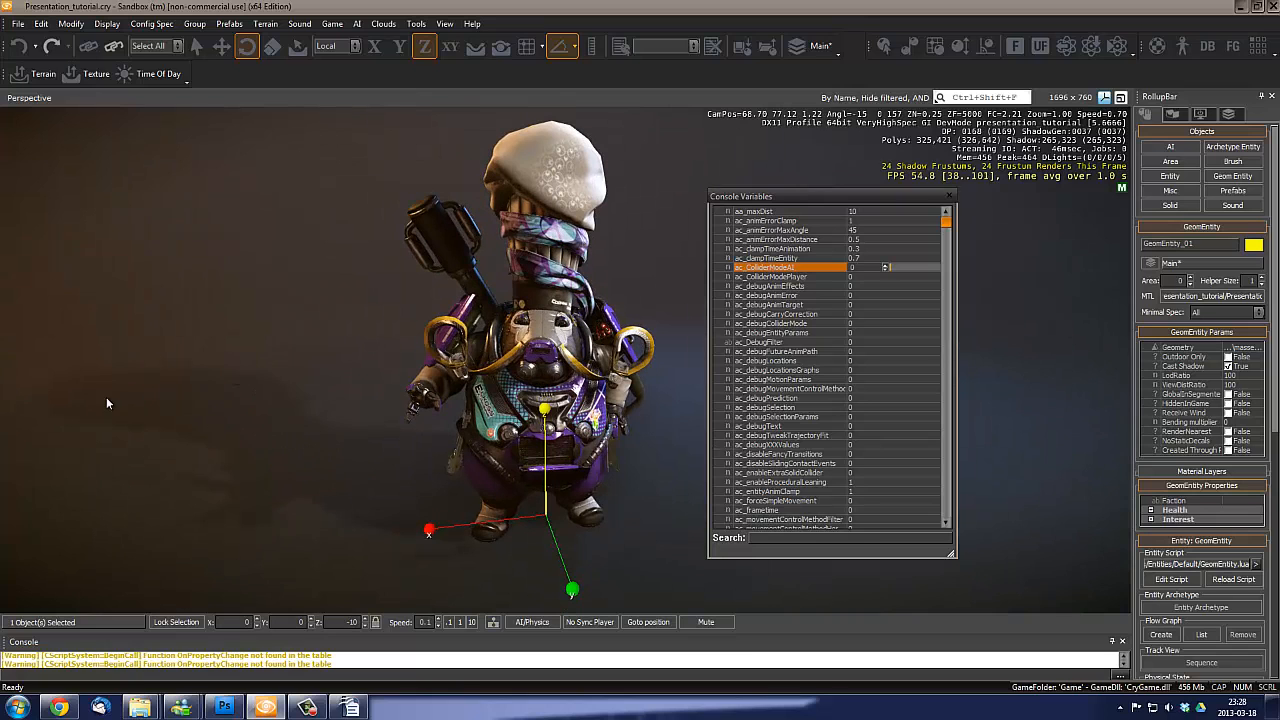
scroll(391, 494, up, 5)
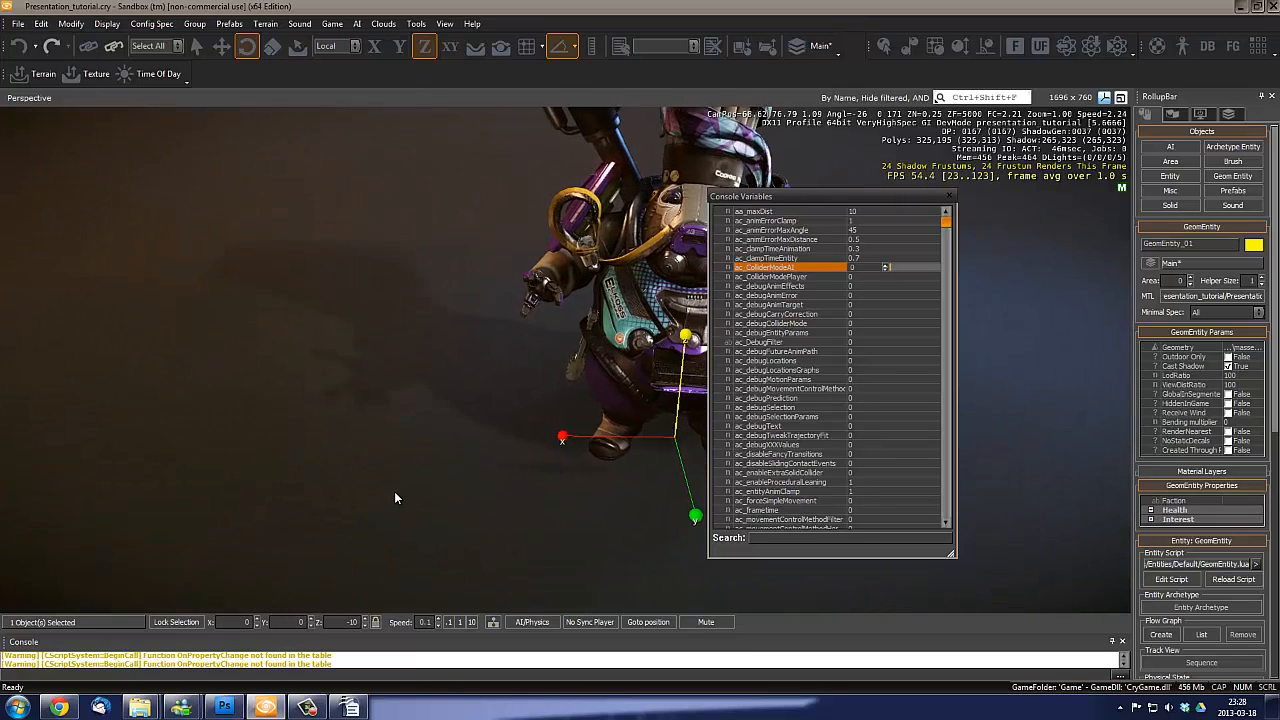
scroll(393, 492, up, 3)
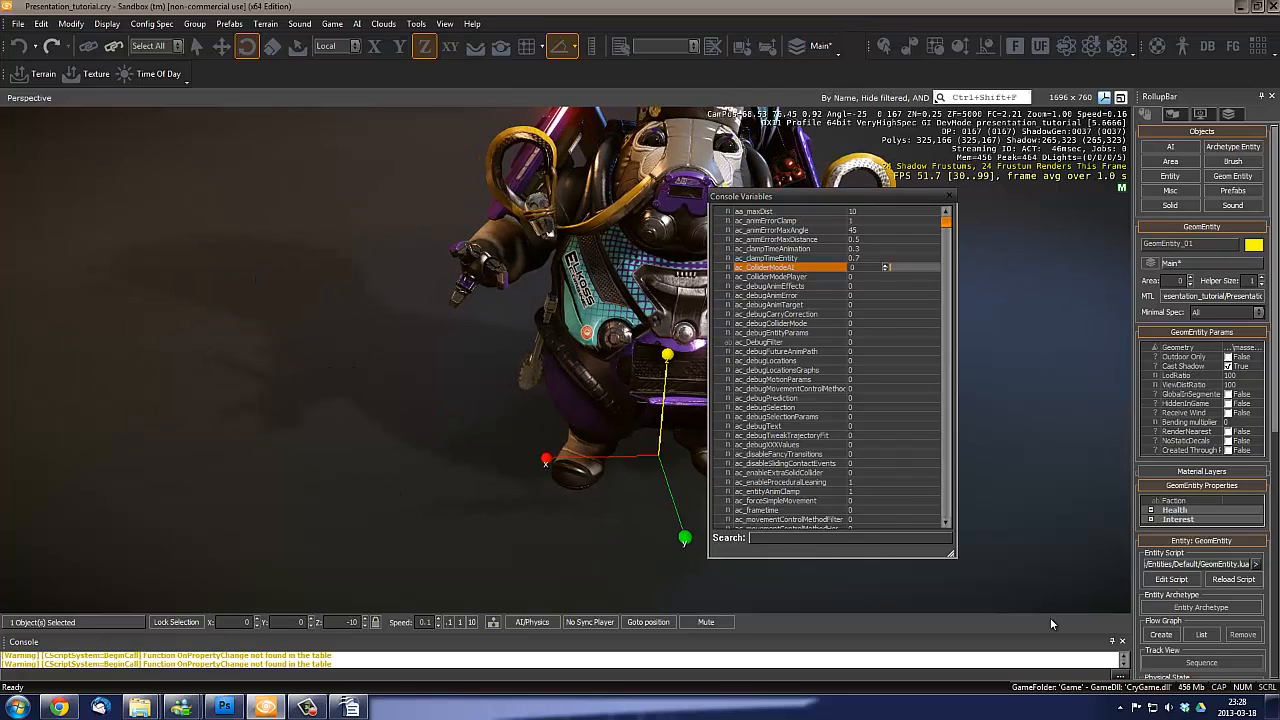
Move the console variables window clear of the character and filter the list for "shadows"
drag(822, 205, 960, 224)
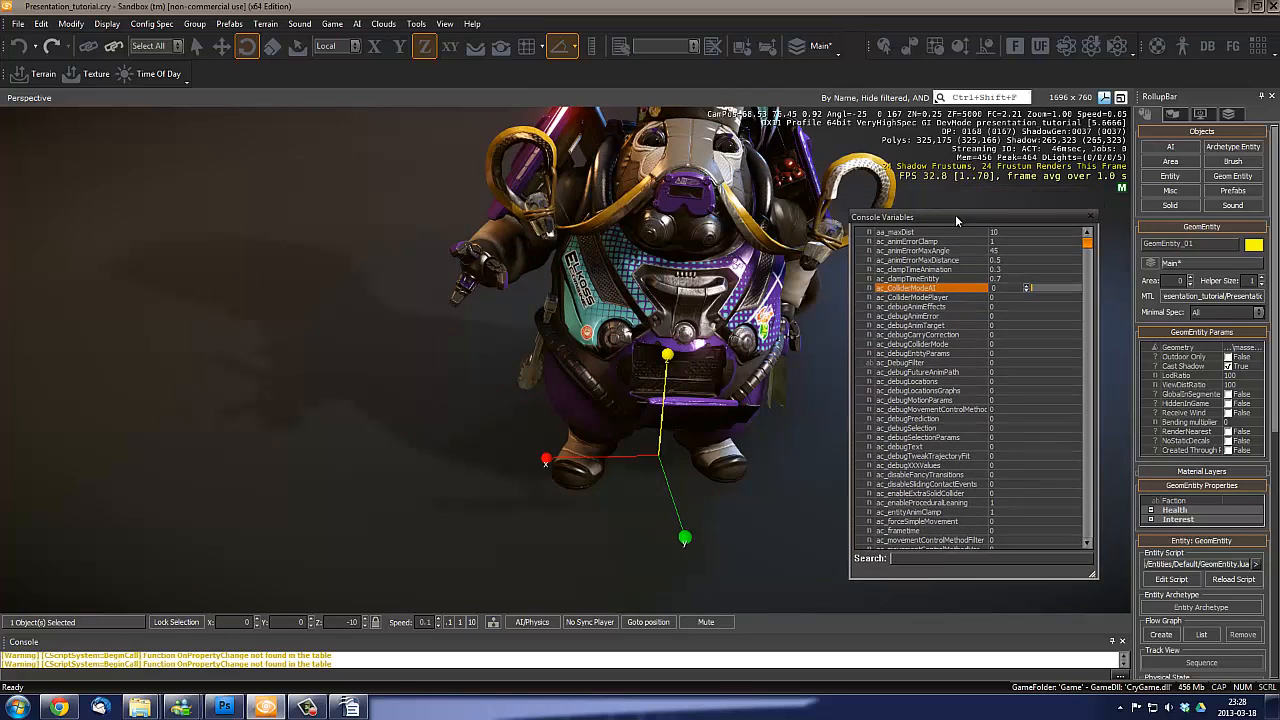
click(893, 560)
text(s)
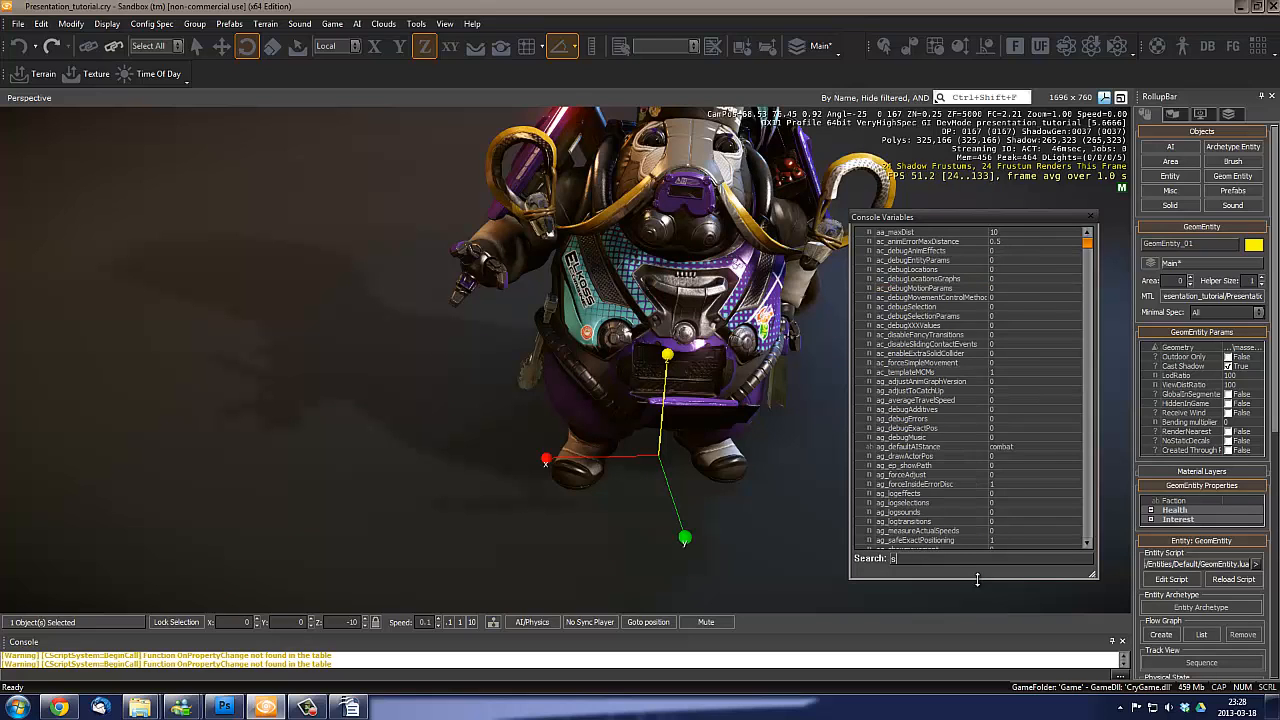
text(hadows)
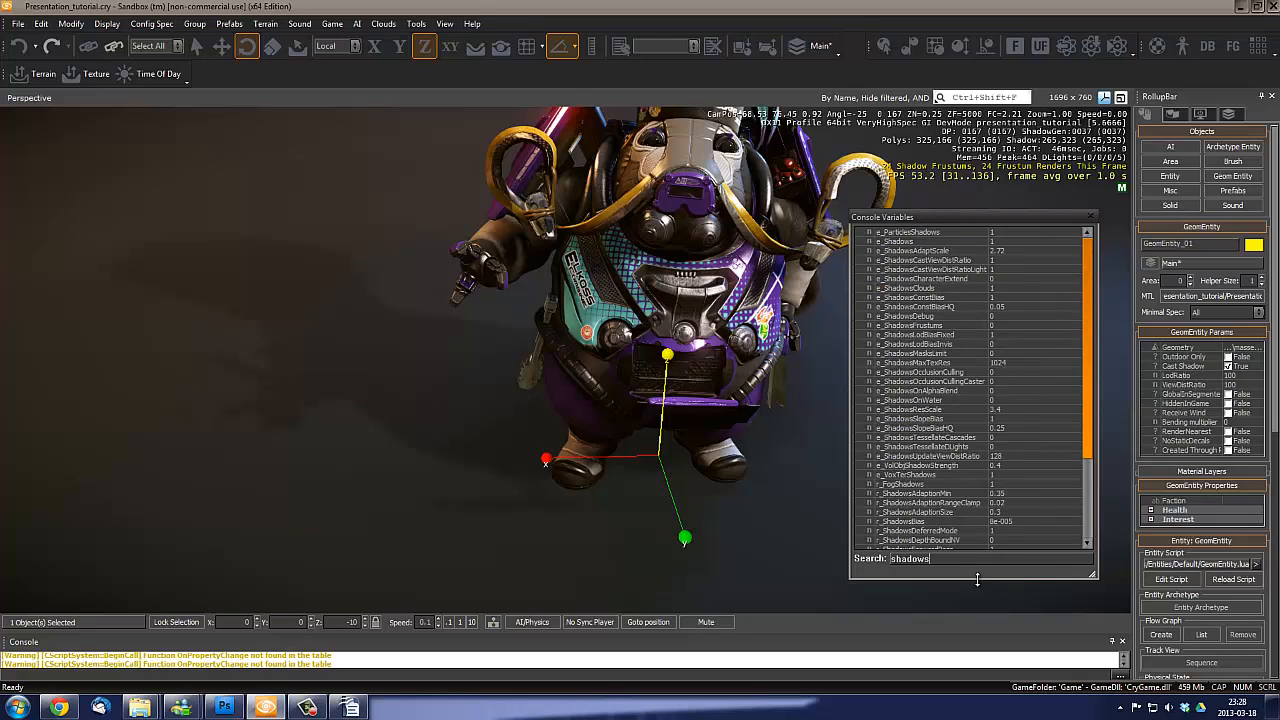
mouse_move(1090, 282)
mouse_down()
mouse_move(1089, 370)
mouse_move(1077, 296)
mouse_up()
mouse_move(1023, 369)
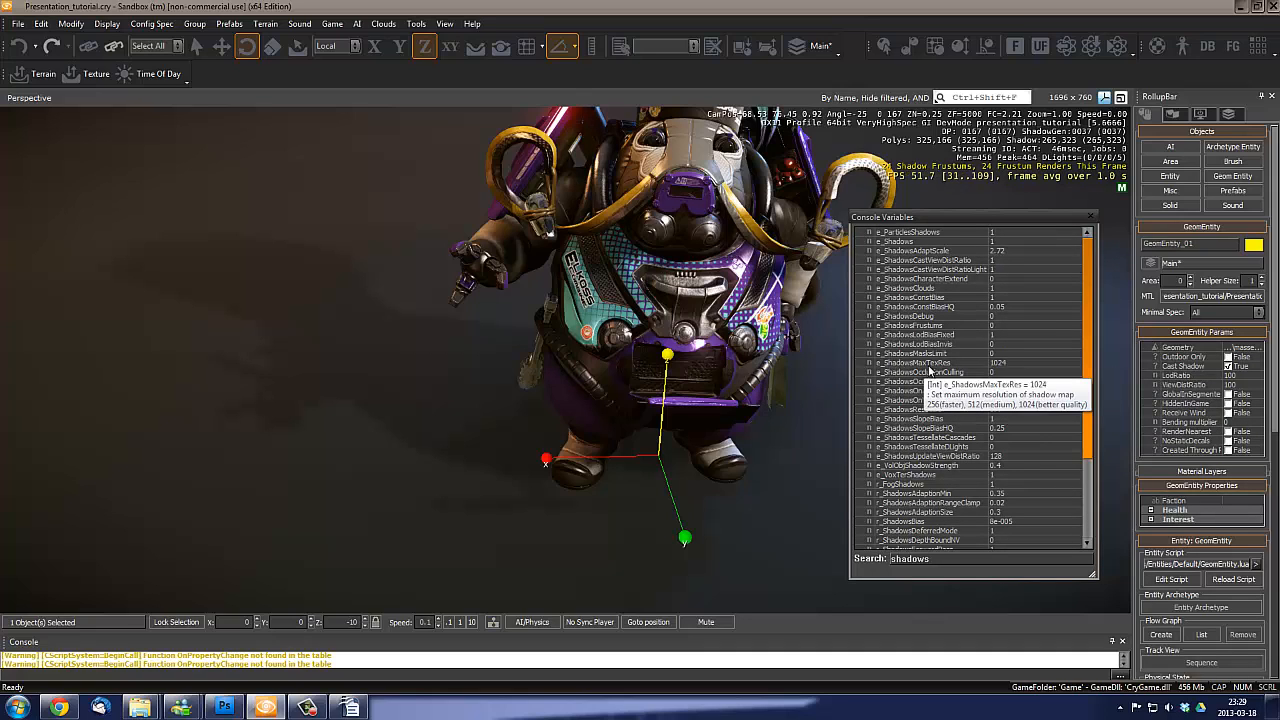
Set e_ShadowsMaxTexRes to 2048 and check the character's shadow on the floor
click(1006, 364)
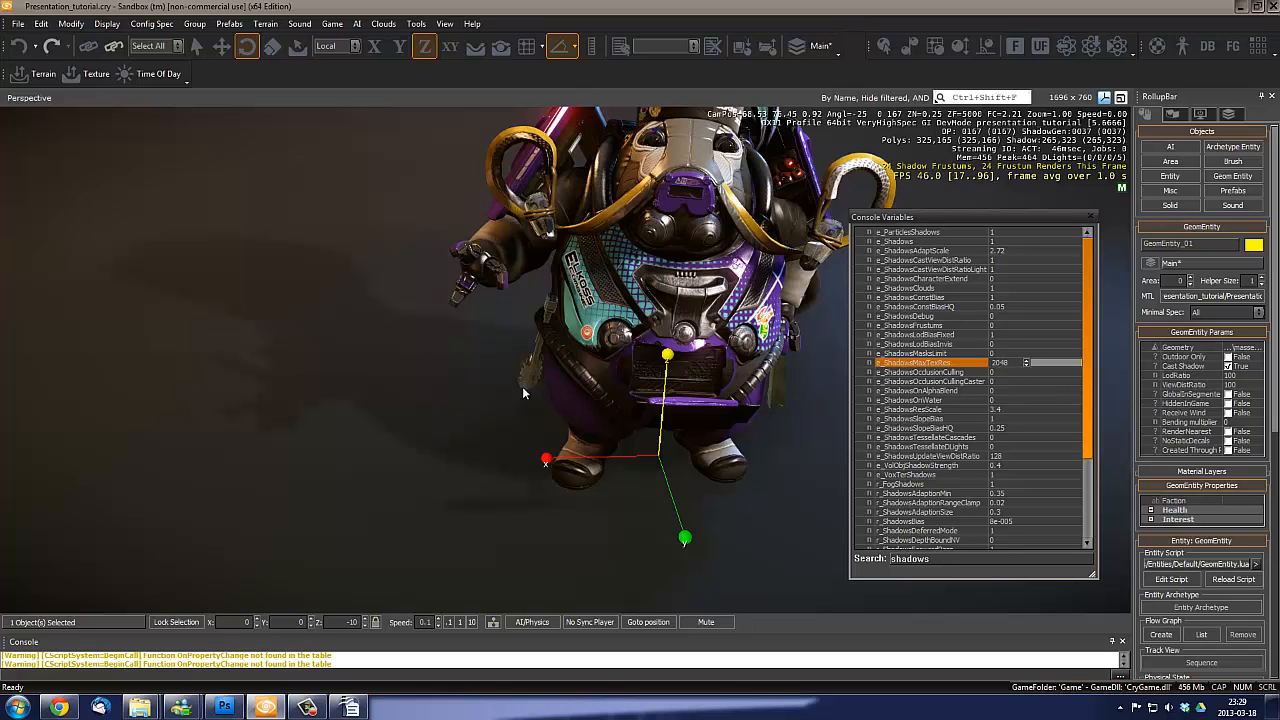
key(a)
key(a)
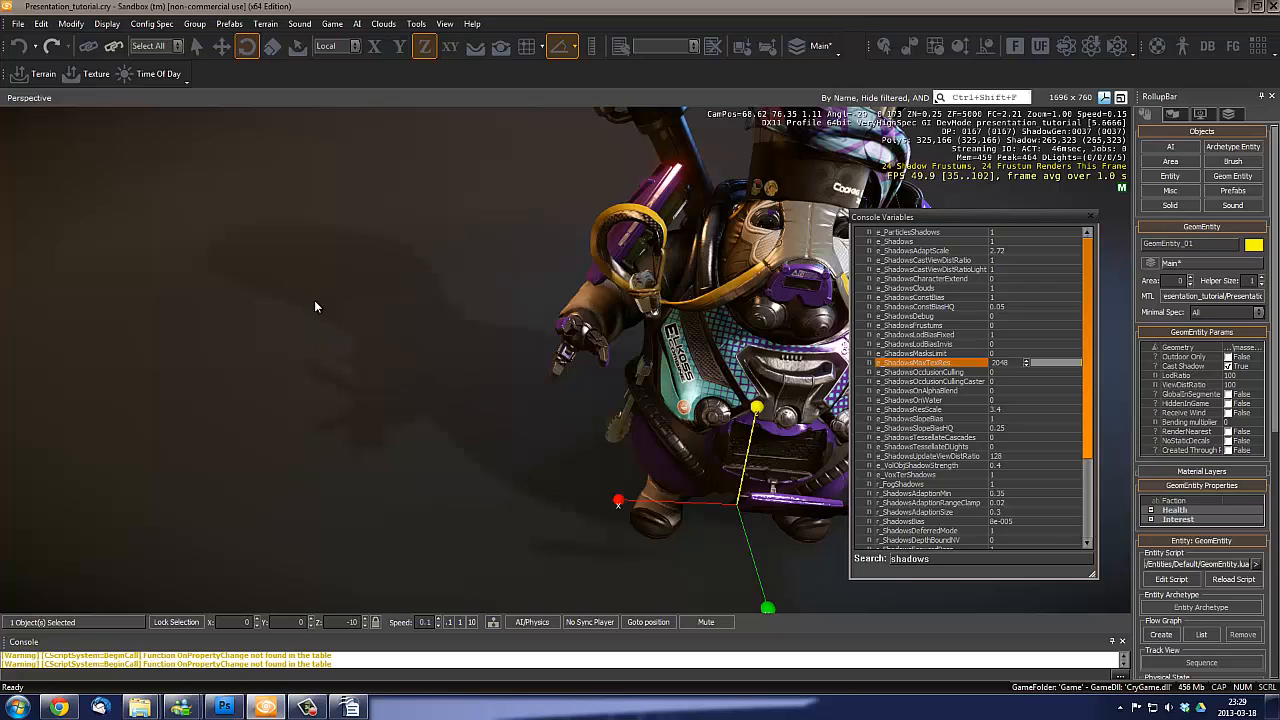
alt+middle_drag(490, 391, 340, 339)
right_drag(401, 292, 401, 290)
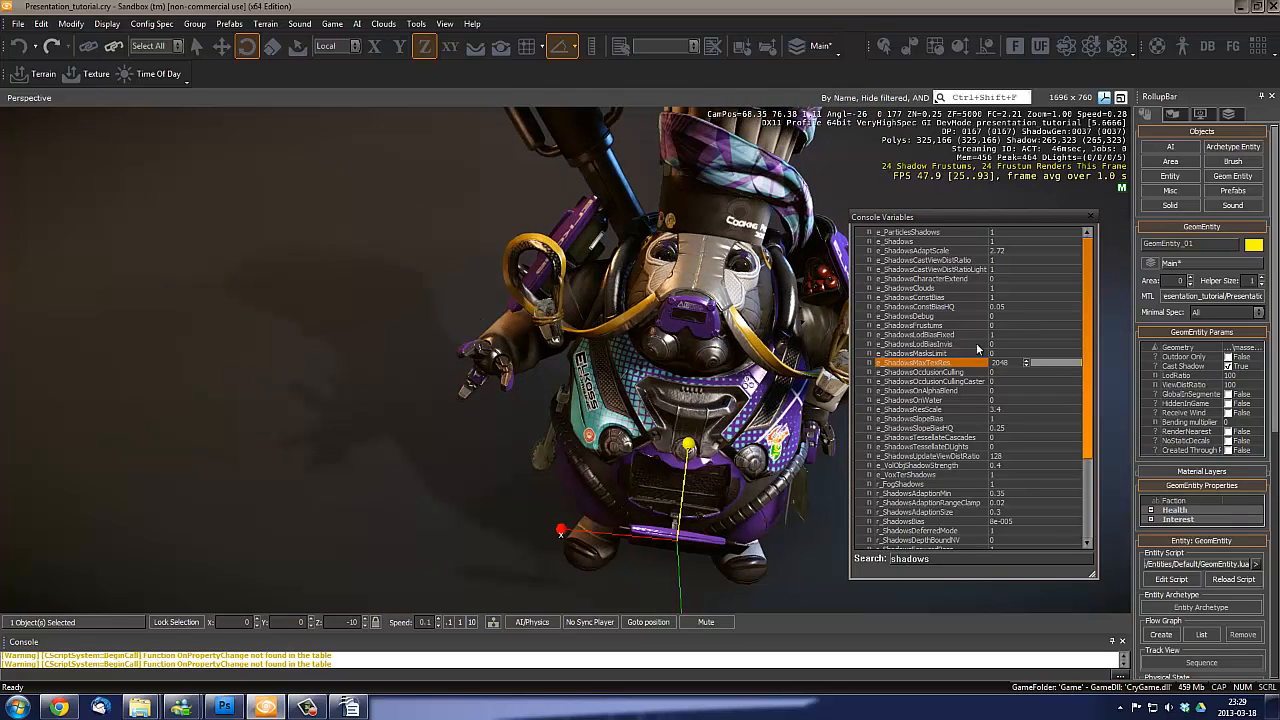
Try e_ShadowsMaxTexRes at 4096 and inspect the shadow quality around the character
double_click(1017, 363)
text(4096)
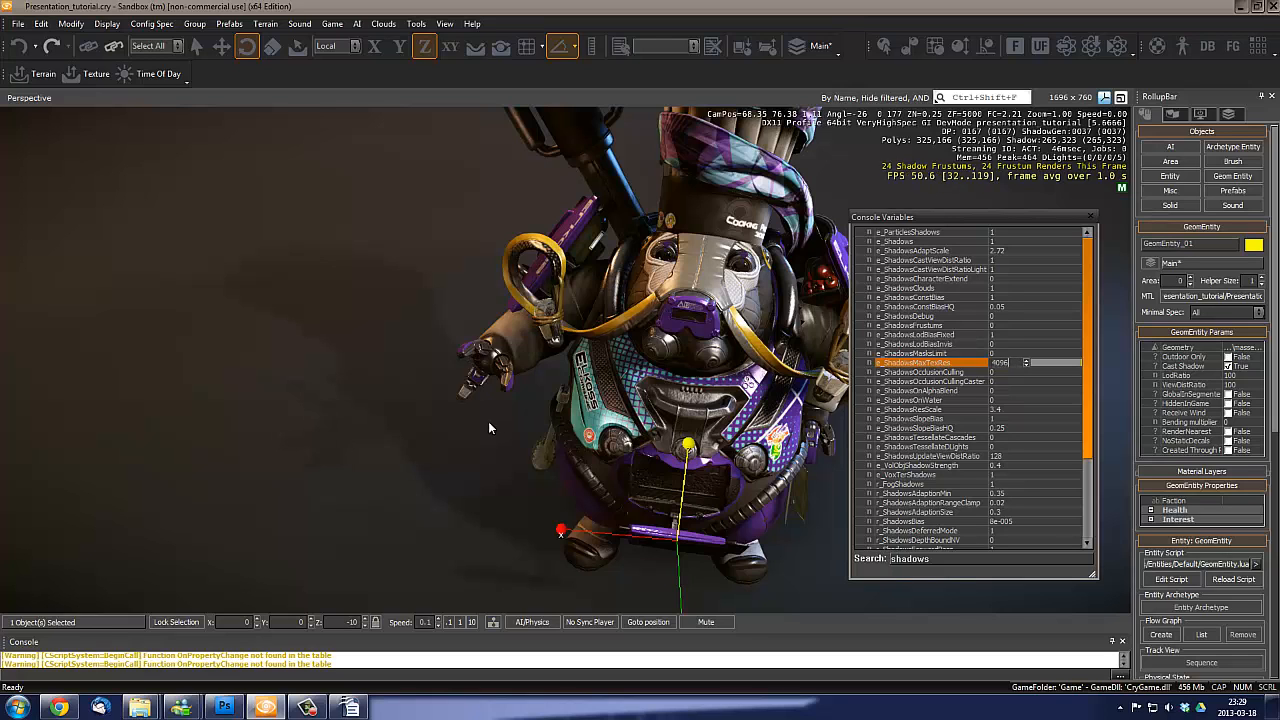
right_drag(488, 421, 528, 362)
scroll(473, 376, down, 5)
scroll(473, 376, up, 4)
right_drag(361, 499, 464, 396)
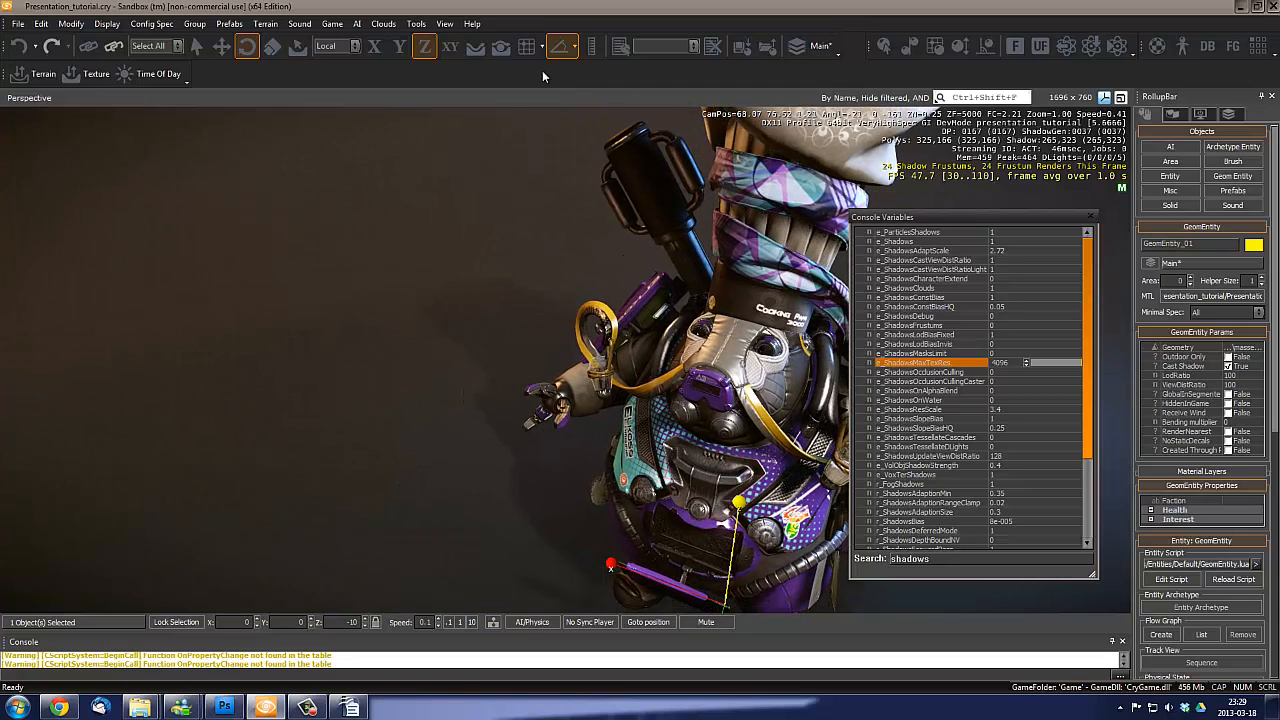
right_drag(477, 318, 477, 331)
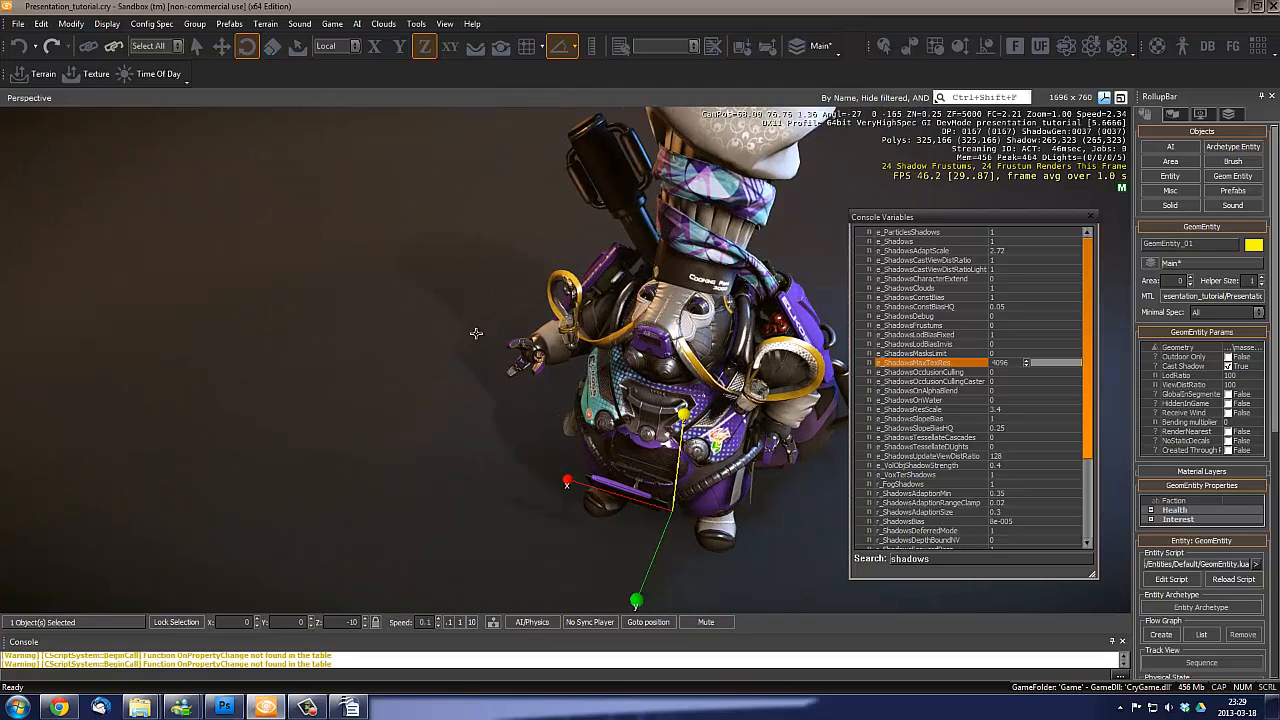
Set e_ShadowsMaxTexRes back to 2048
double_click(1014, 363)
right_drag(700, 358, 688, 361)
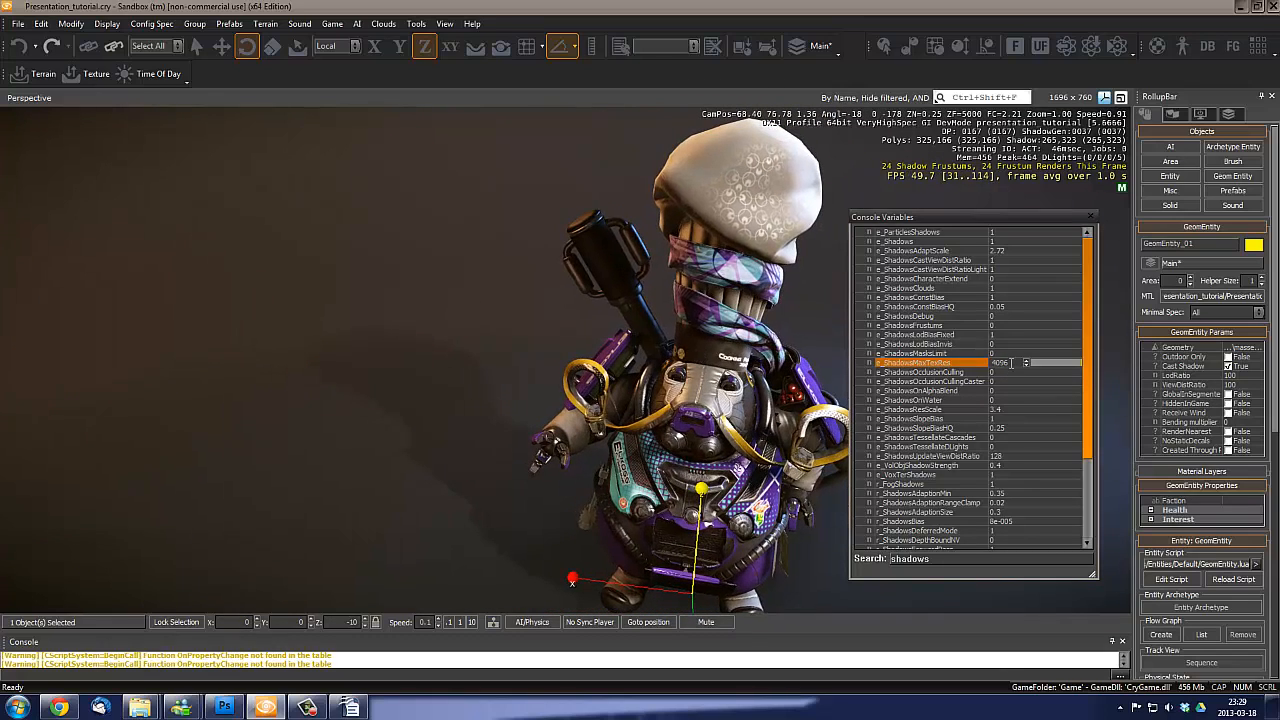
double_click(1012, 363)
text(2048)
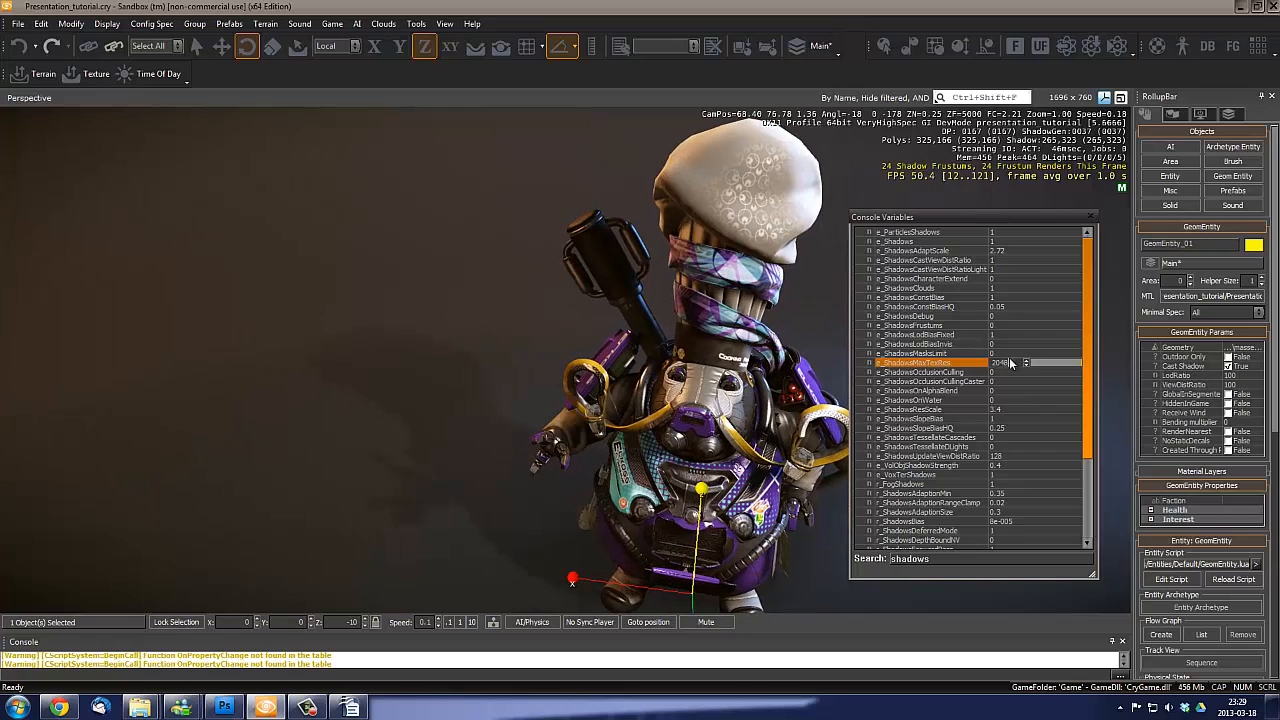
key(Return)
Examine the character's shadow from several distances and look through the other shadow console variables
right_drag(631, 356, 613, 320)
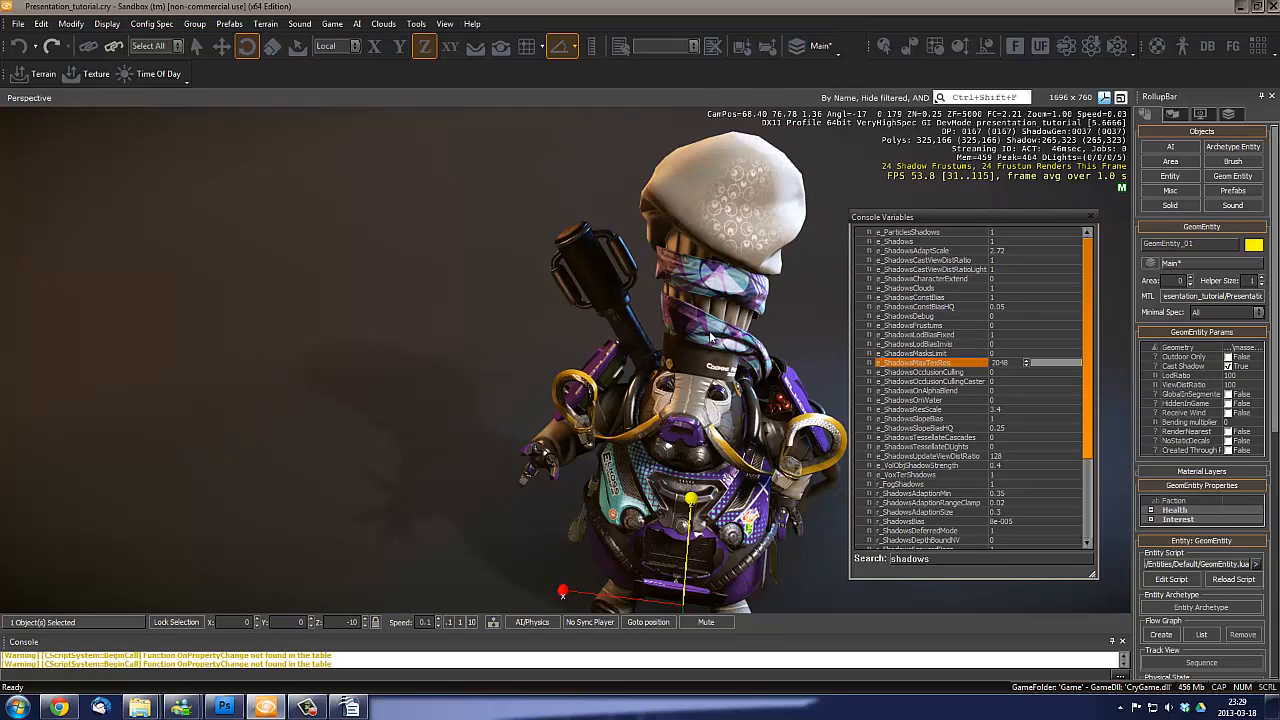
right_drag(712, 338, 588, 290)
scroll(588, 290, up, 3)
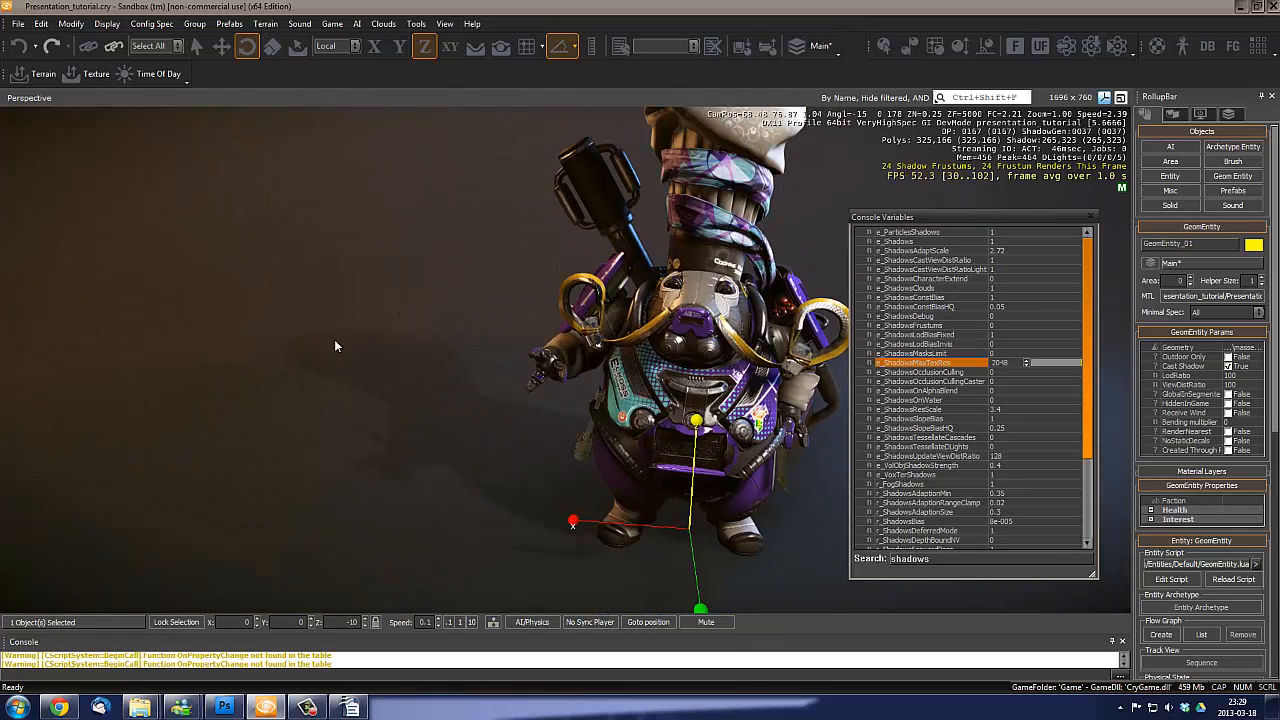
right_drag(586, 363, 630, 350)
scroll(587, 366, down, 2)
scroll(587, 366, up, 1)
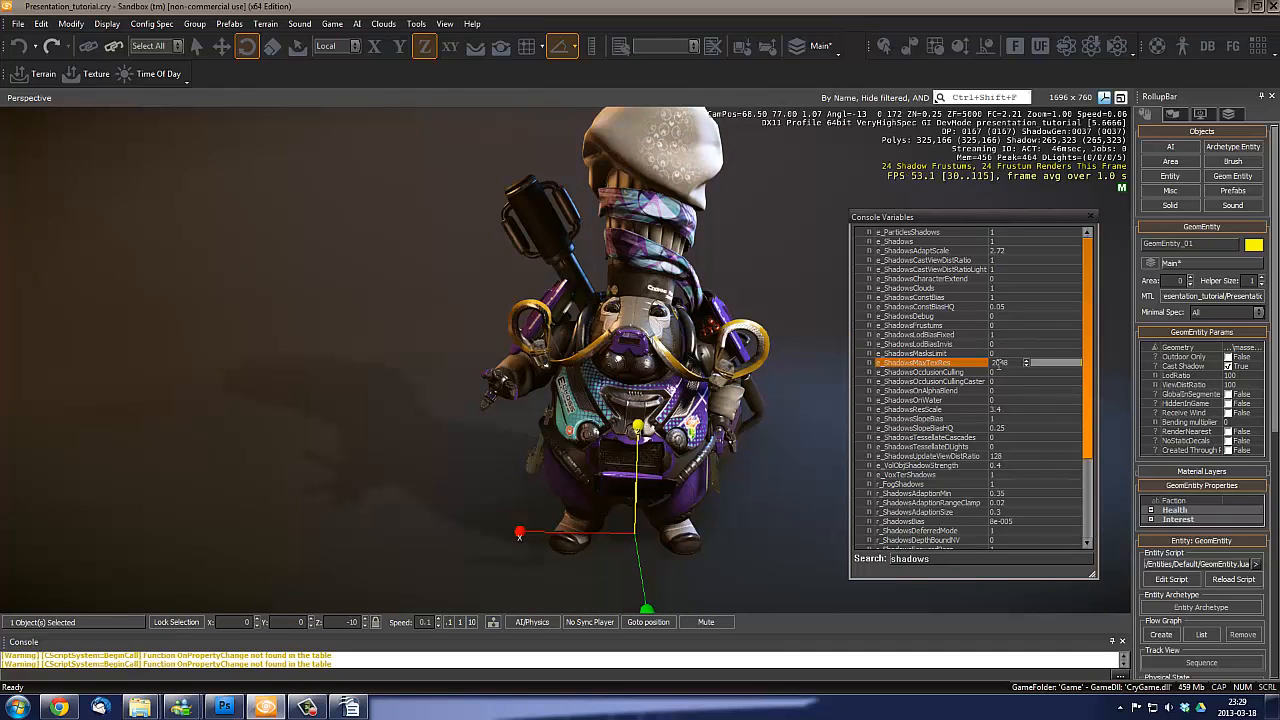
right_drag(574, 447, 575, 445)
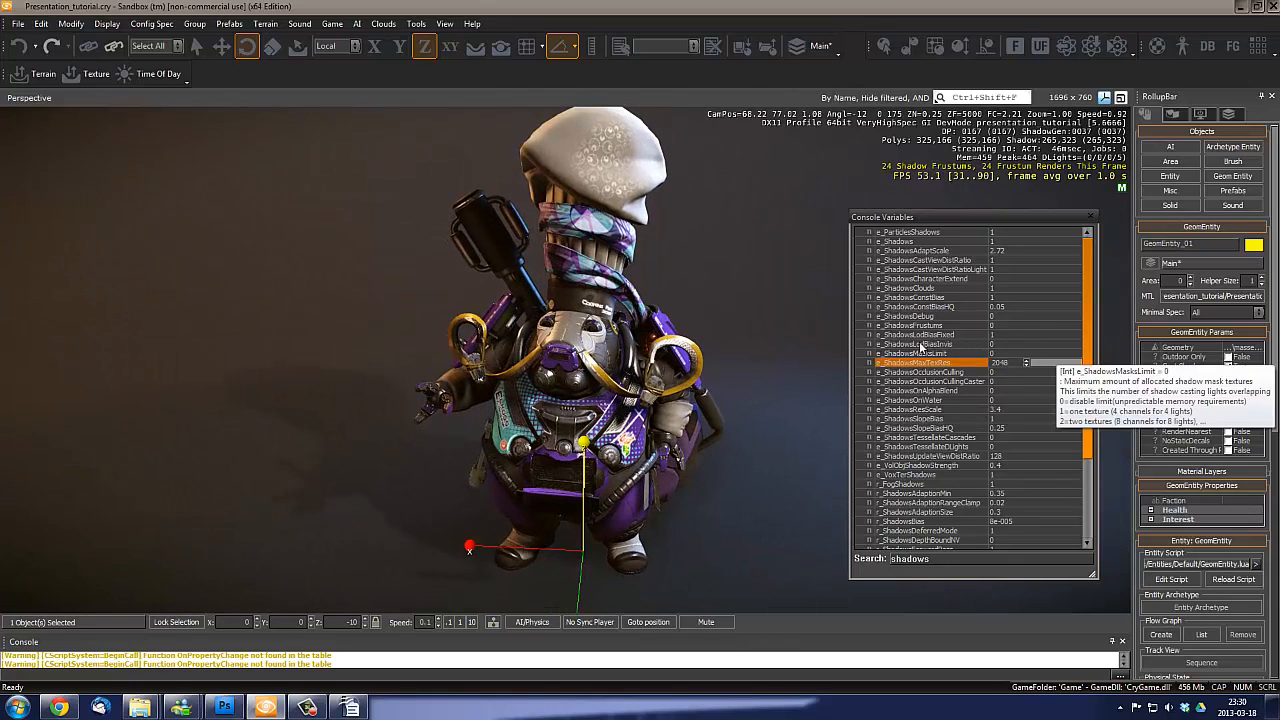
scroll(990, 330, down, 4)
scroll(996, 324, up, 2)
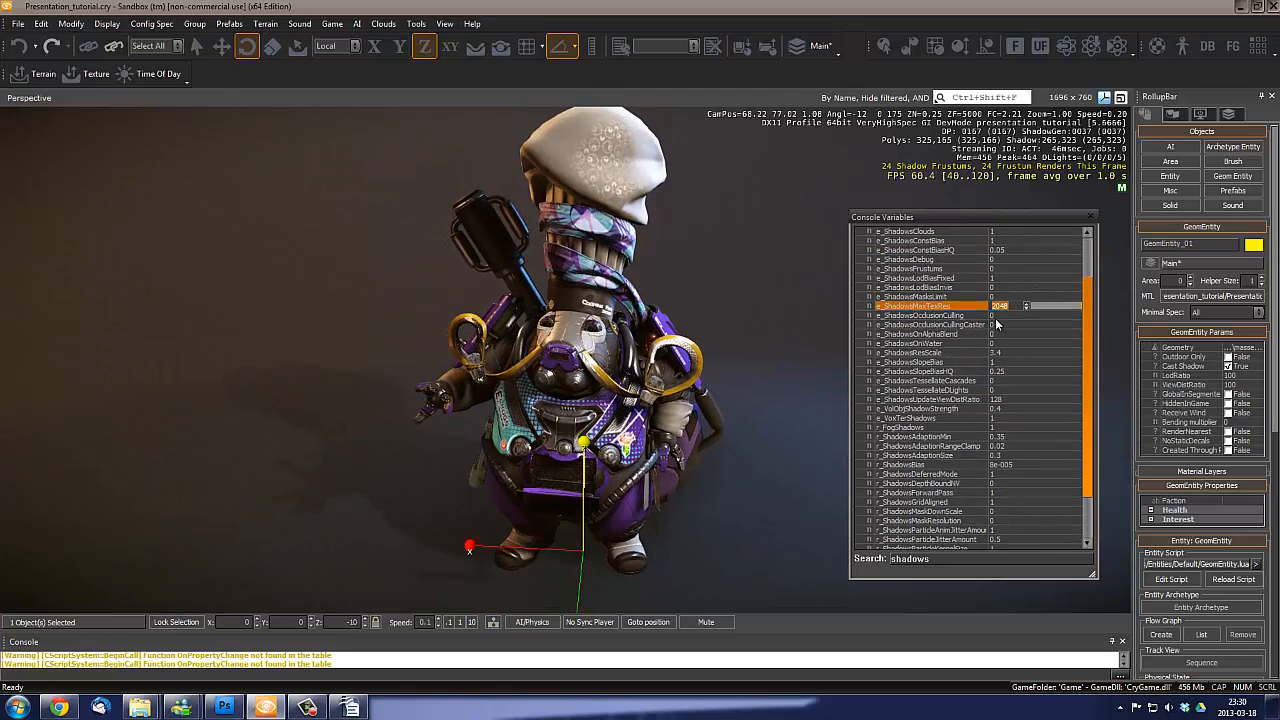
right_drag(515, 452, 516, 460)
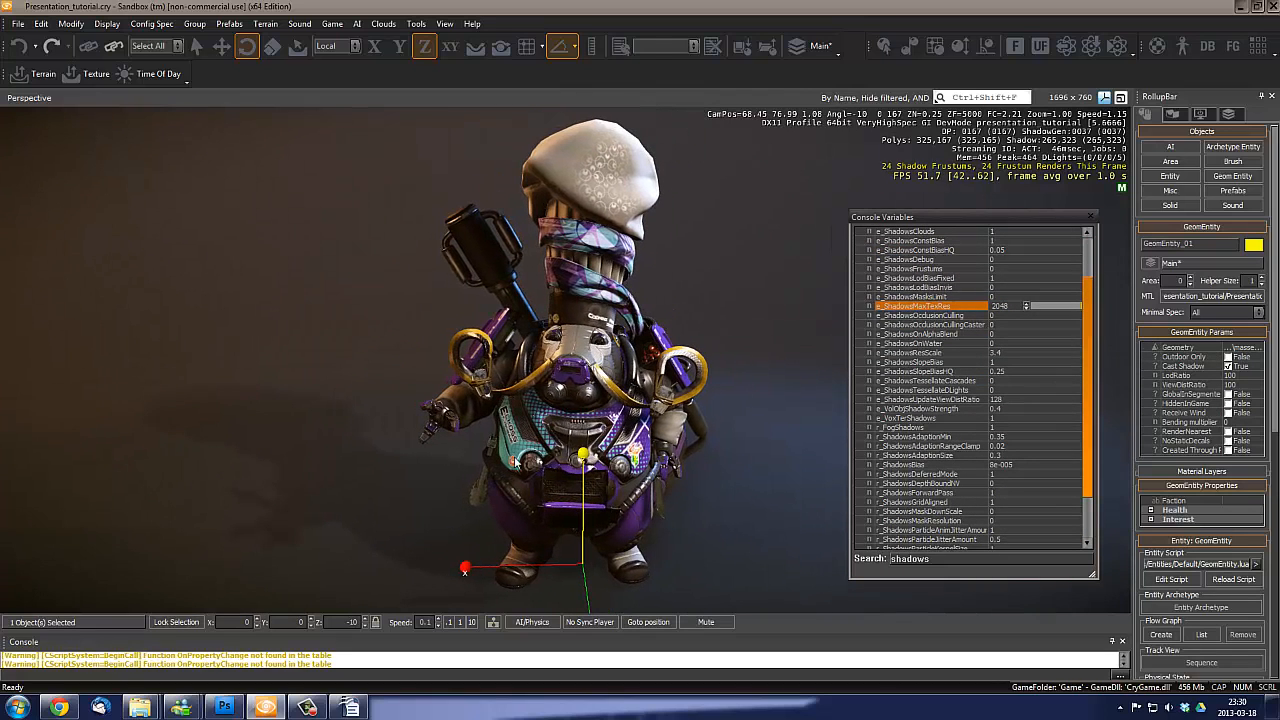
Filter the console variables by "ssdo" in place of the shadow filter
double_click(930, 560)
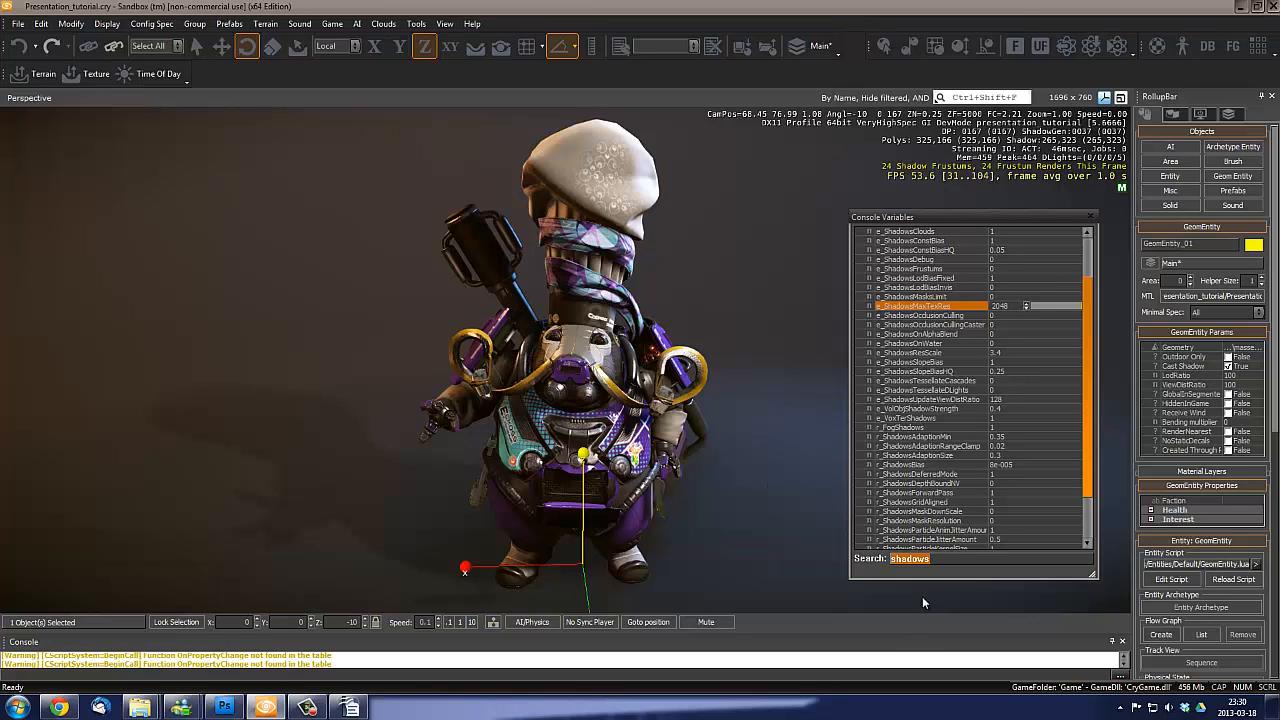
click(946, 558)
key(ctrl+a)
click(944, 559)
drag(946, 560, 884, 560)
text(ssdo)
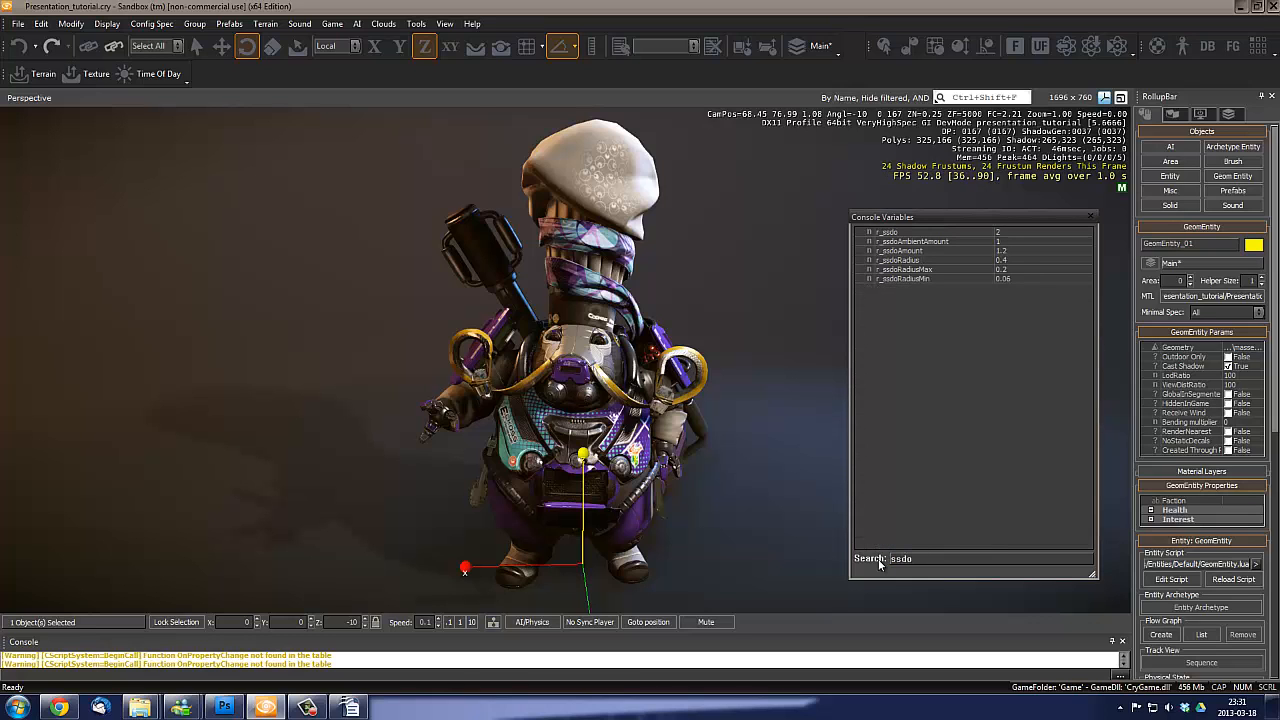
Examine the occlusion shading on the character from several angles and read the description of r_ssdo
right_drag(658, 439, 657, 437)
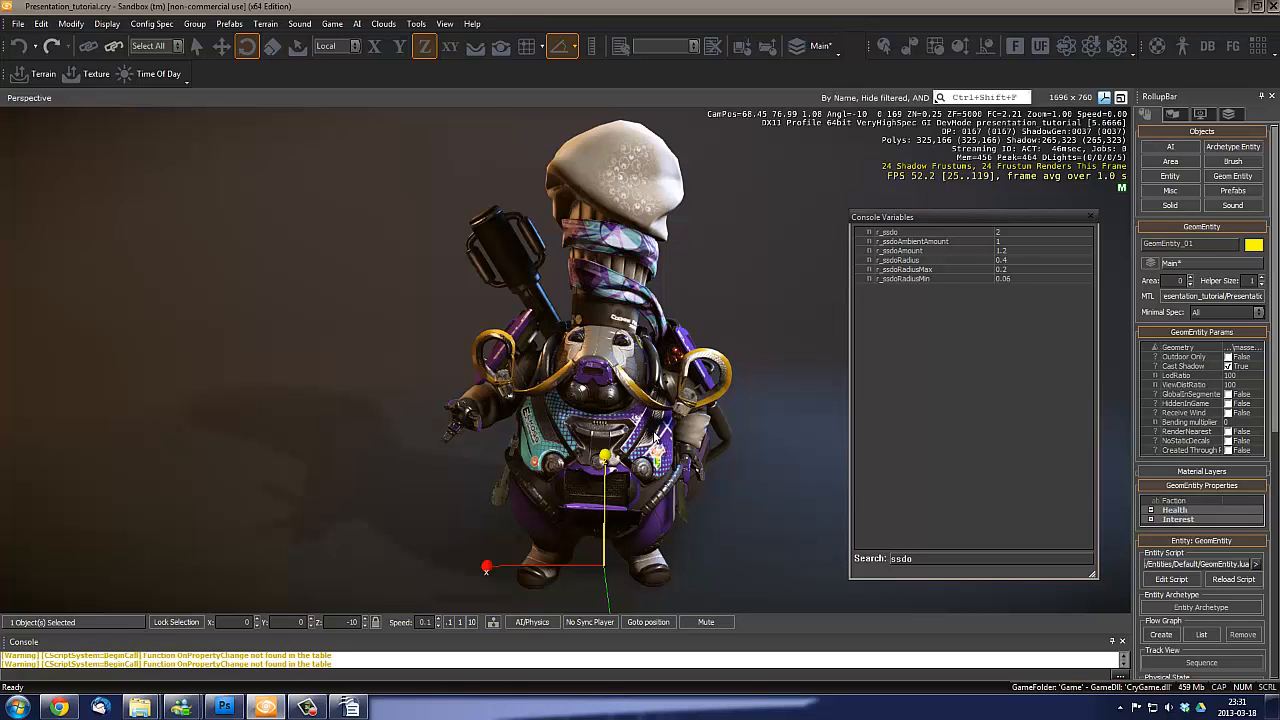
right_drag(624, 394, 662, 385)
key(s)
key(d)
key(a)
right_drag(490, 377, 539, 380)
scroll(494, 383, up, 1)
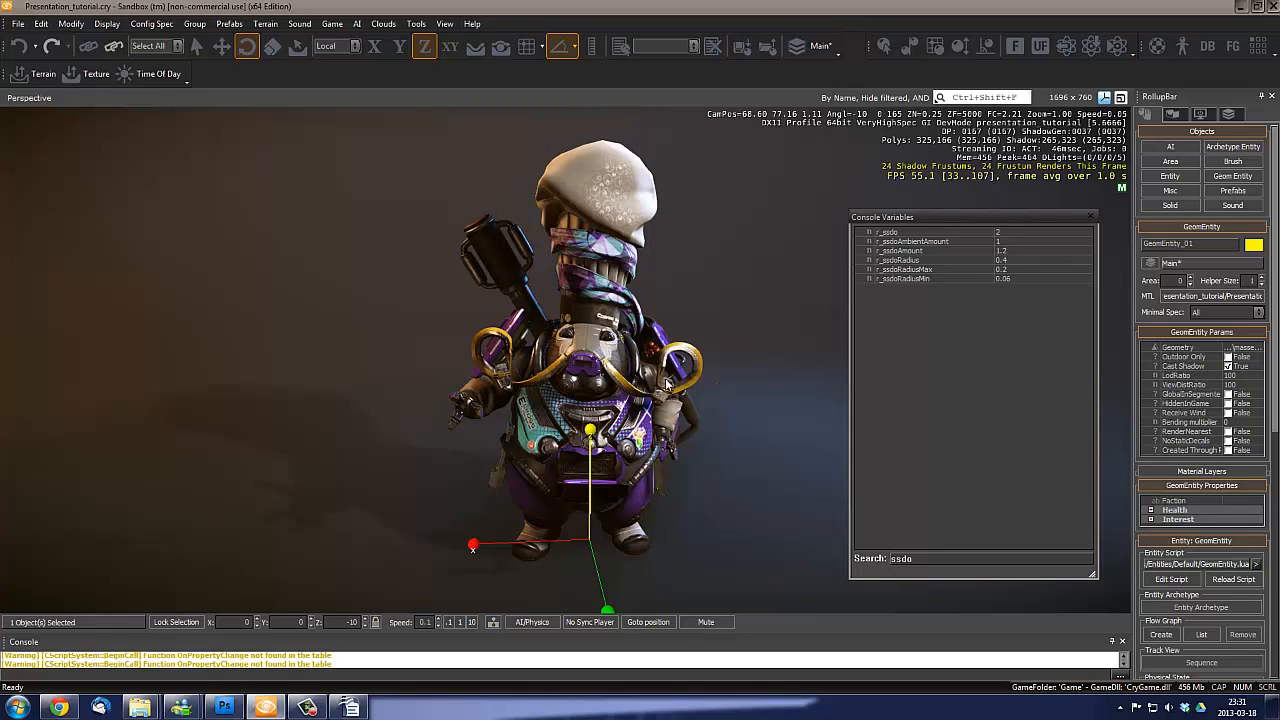
right_drag(563, 386, 566, 388)
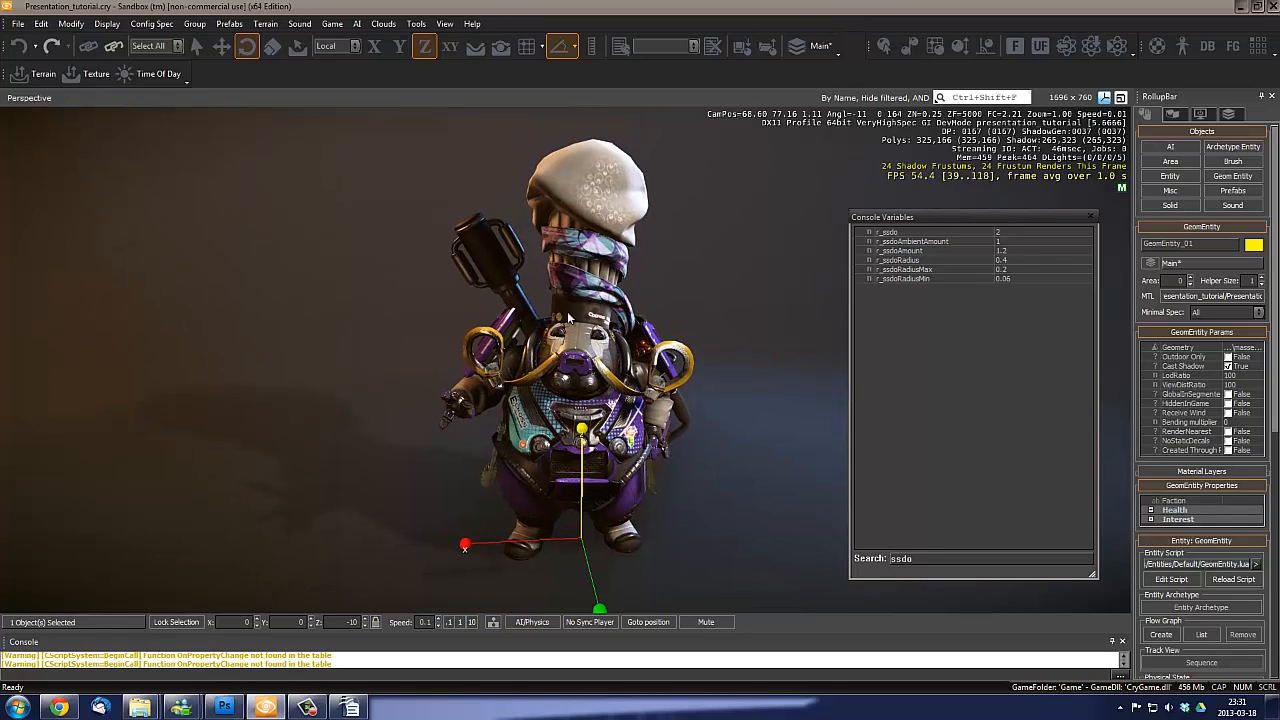
right_drag(549, 322, 549, 314)
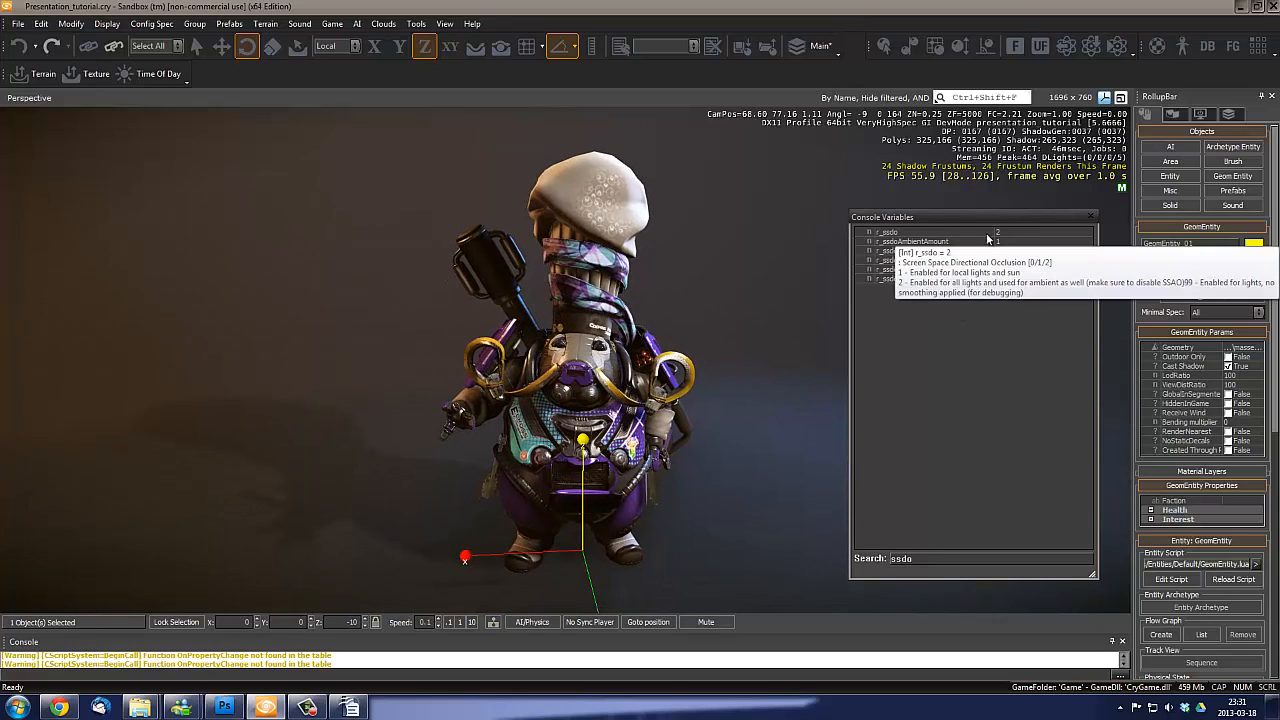
mouse_move(893, 235)
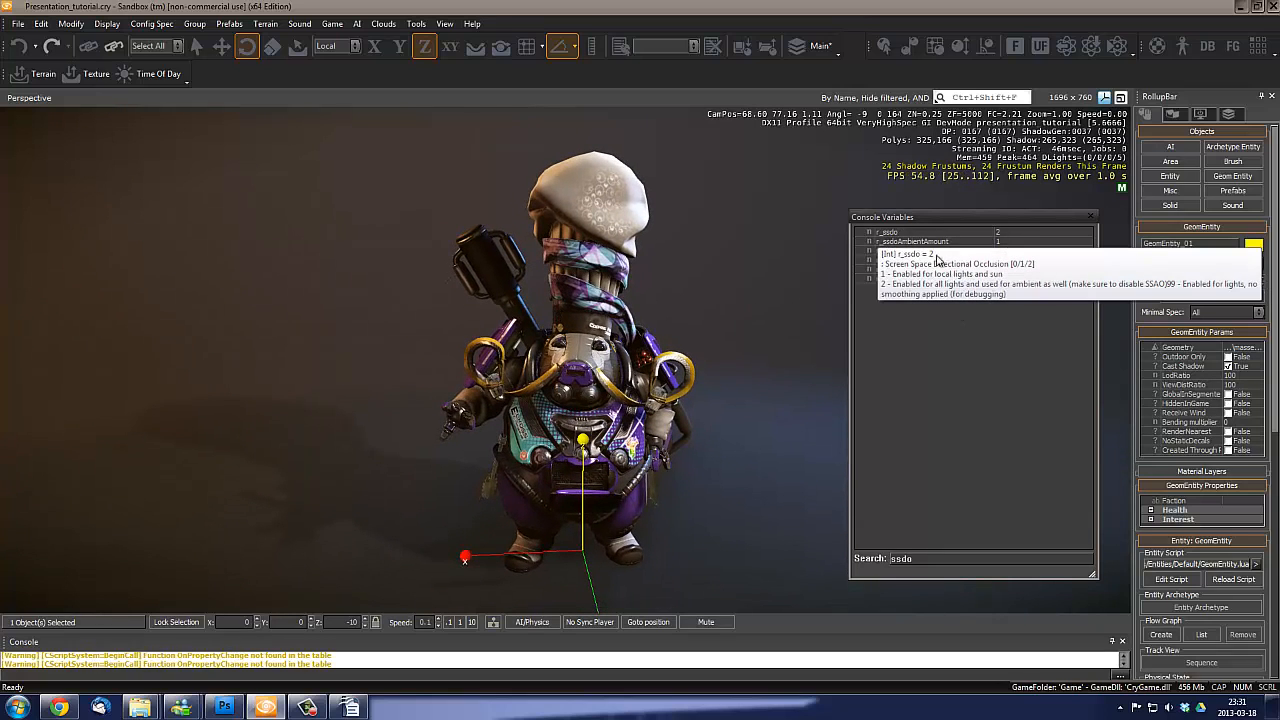
Enter the "ssdo" filter again and move the Console Variables window closer to the character
drag(919, 561, 884, 561)
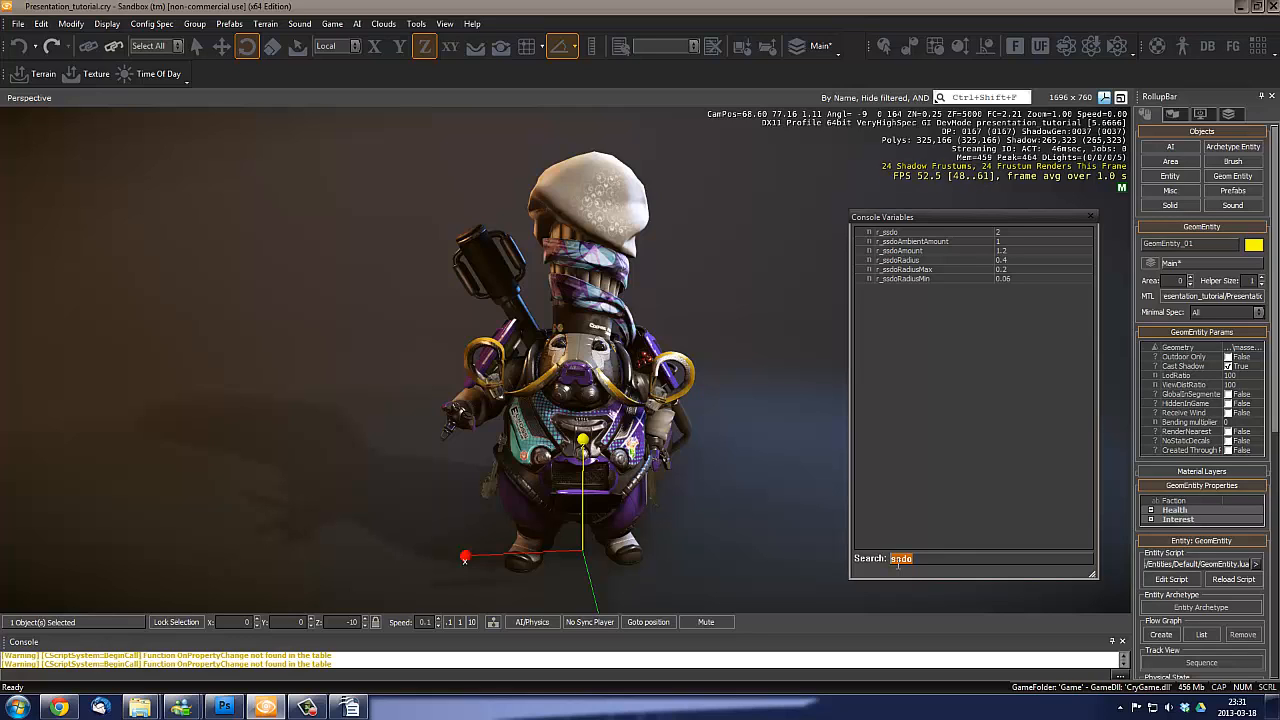
text(ssd)
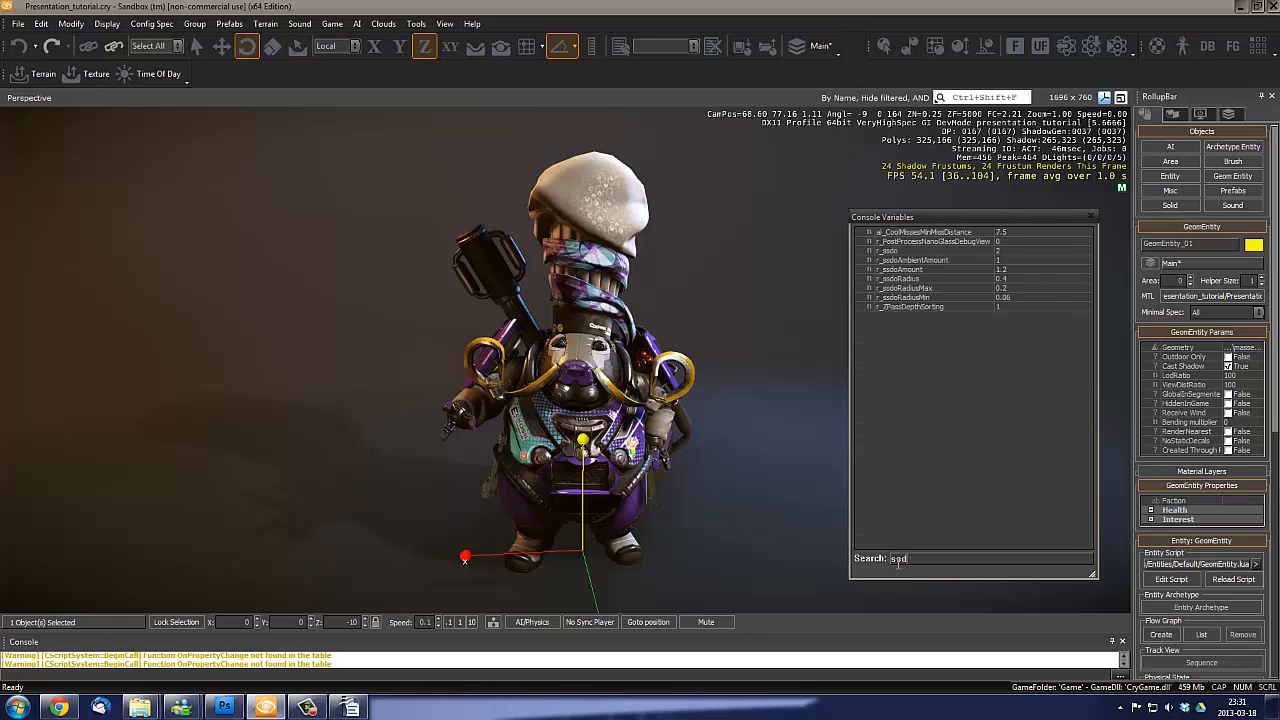
text(o)
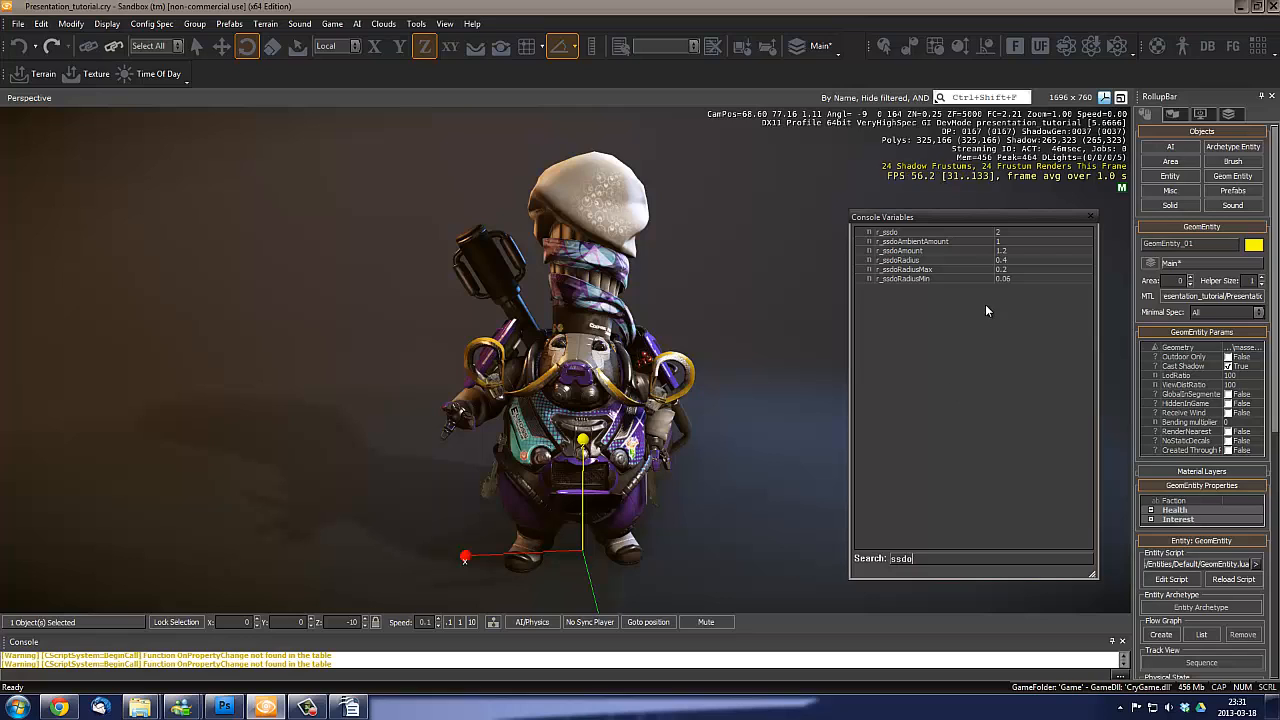
drag(958, 219, 915, 256)
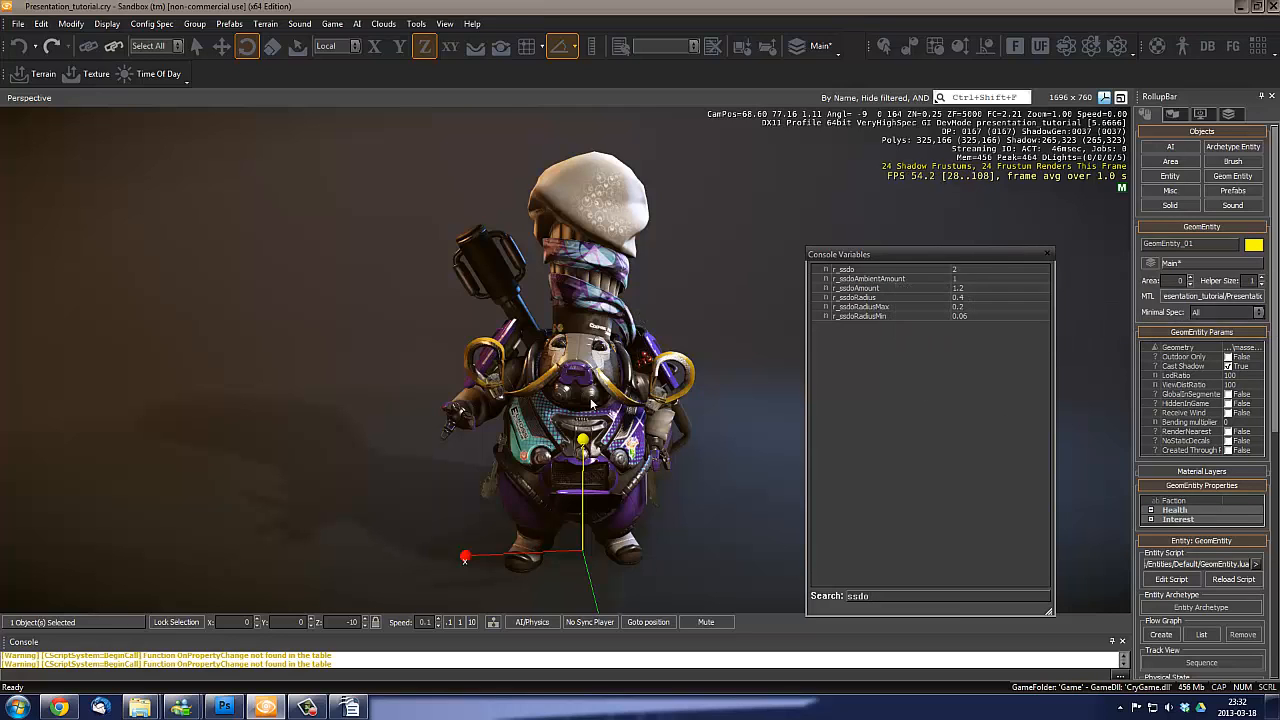
Check the active configuration spec, move the Console Variables window slightly up and read which modes r_ssdo offers
right_drag(618, 420, 630, 437)
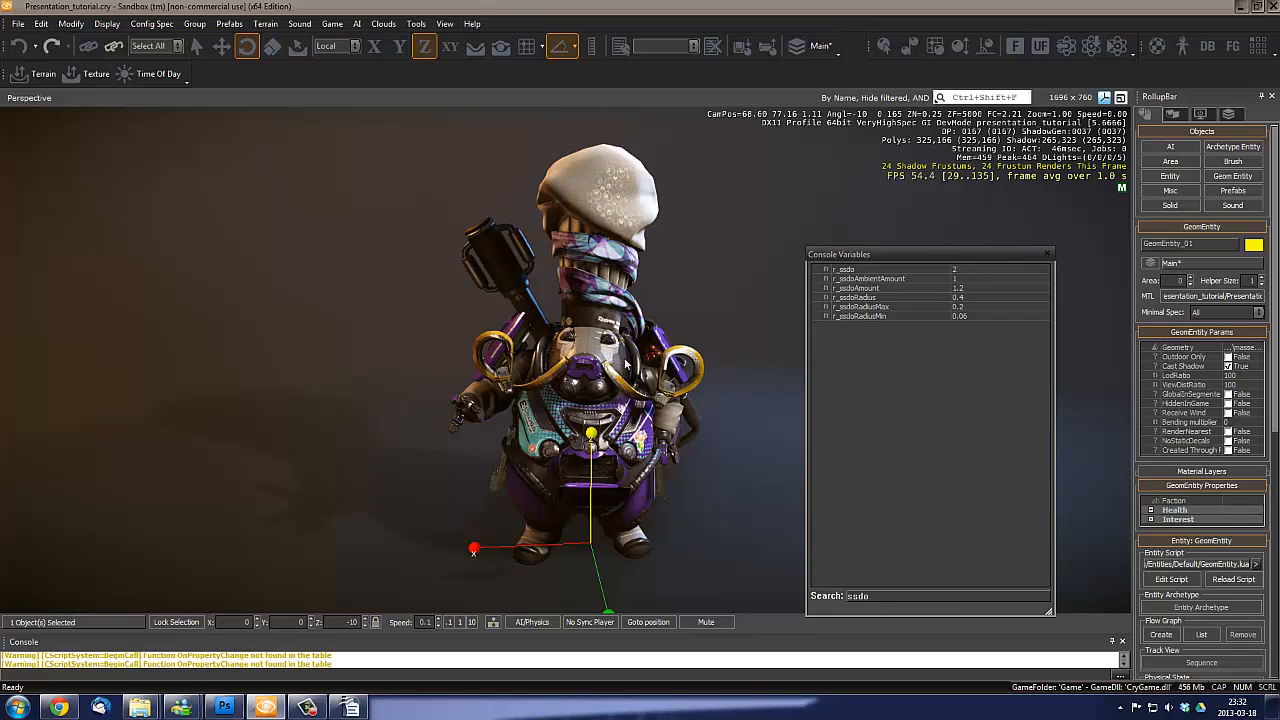
click(152, 23)
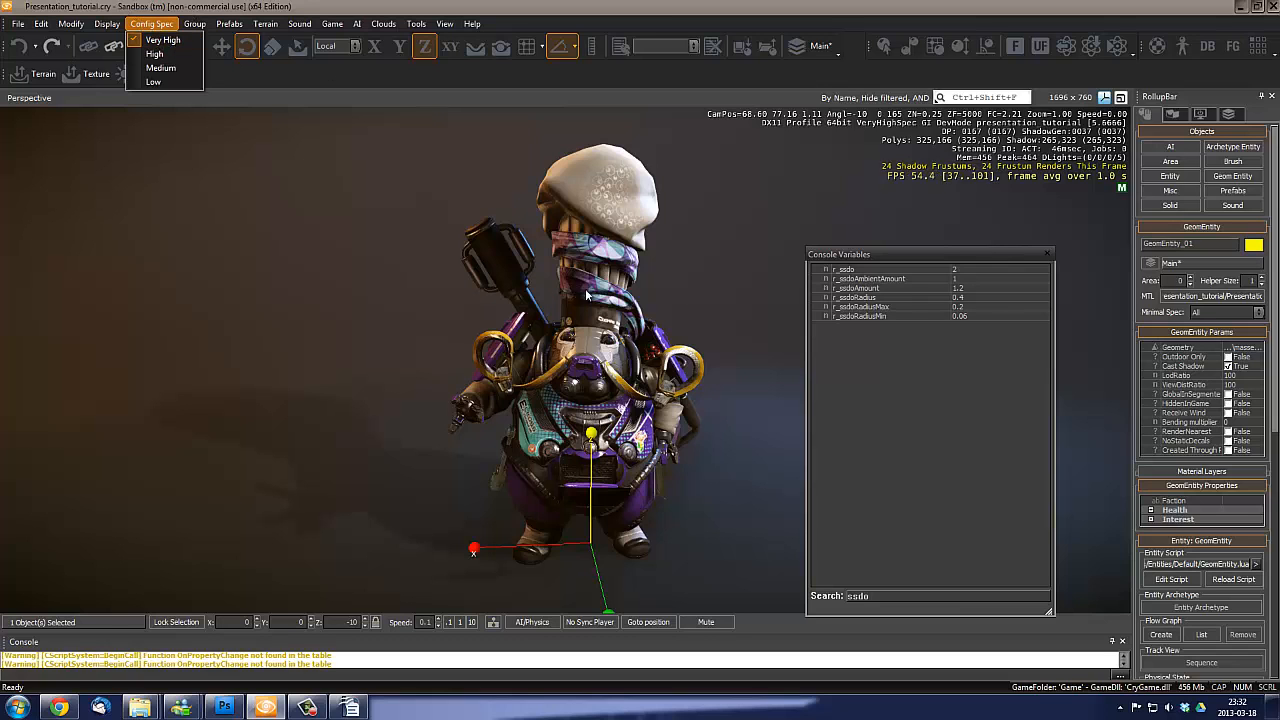
right_drag(640, 272, 1097, 248)
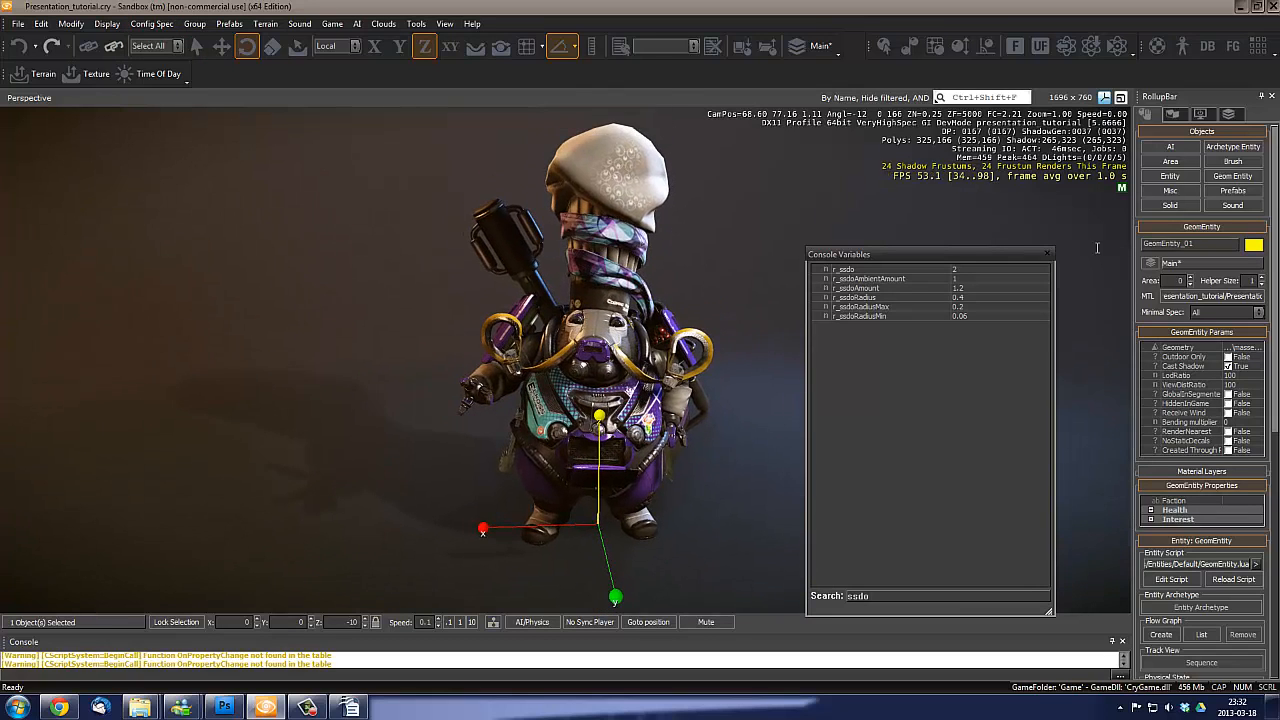
drag(957, 249, 957, 217)
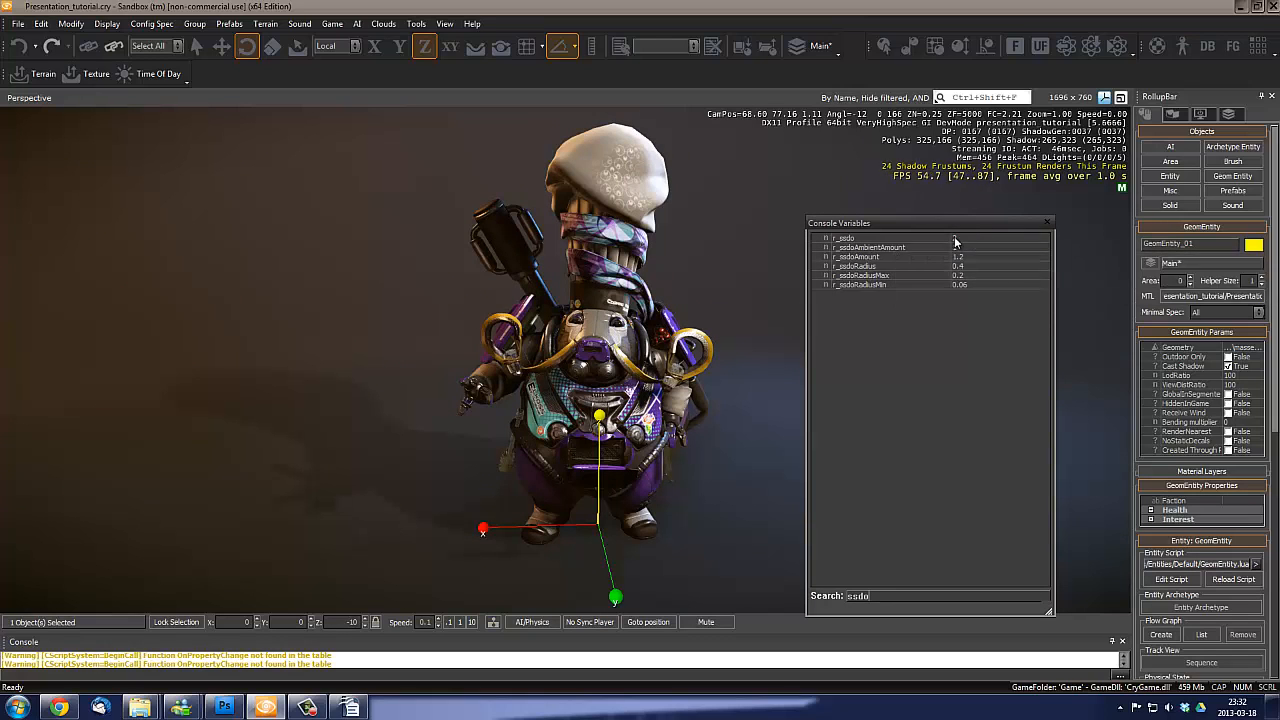
mouse_move(945, 242)
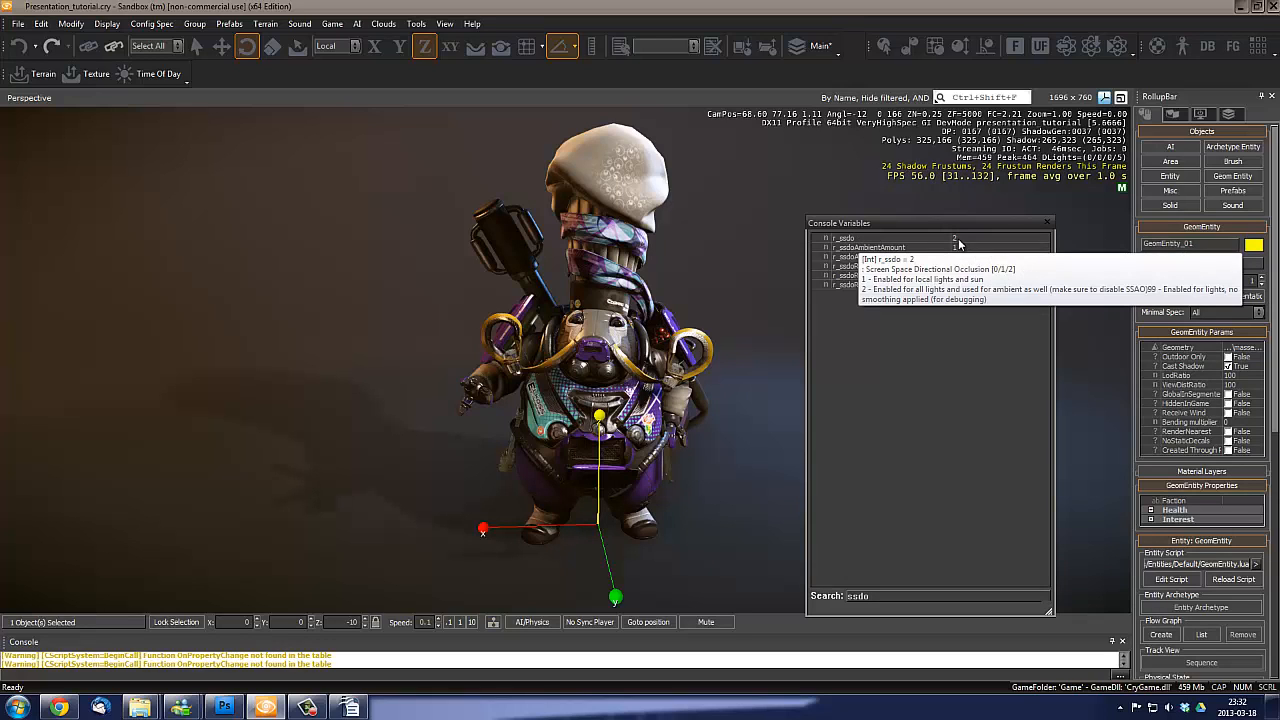
mouse_move(857, 244)
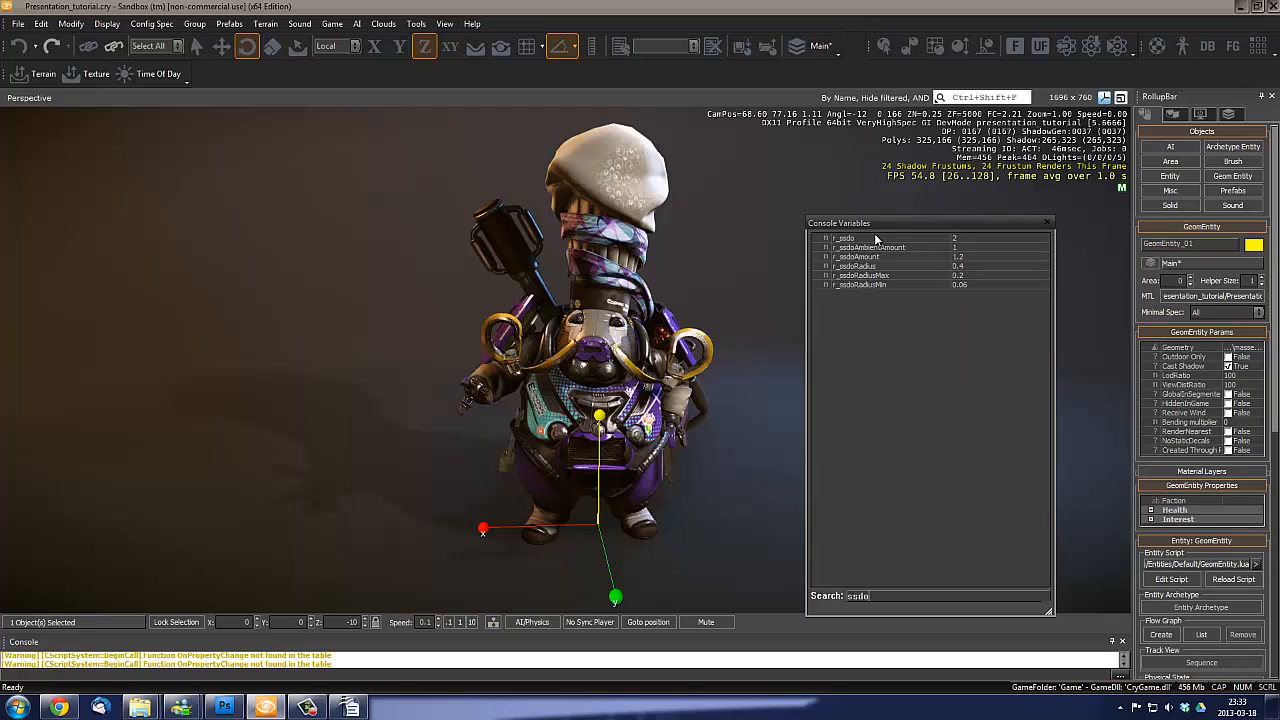
Try r_ssdo at 0 and inspect the character's shading without directional occlusion
click(990, 238)
text(0)
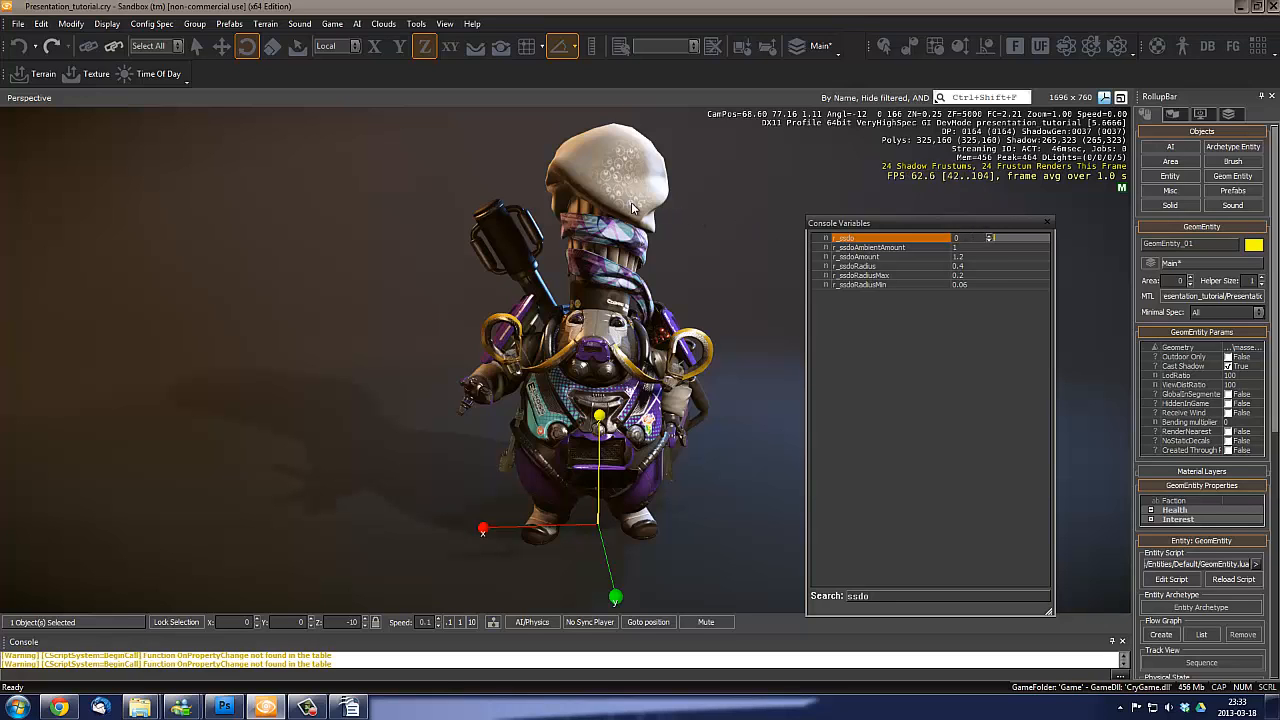
right_drag(622, 410, 640, 397)
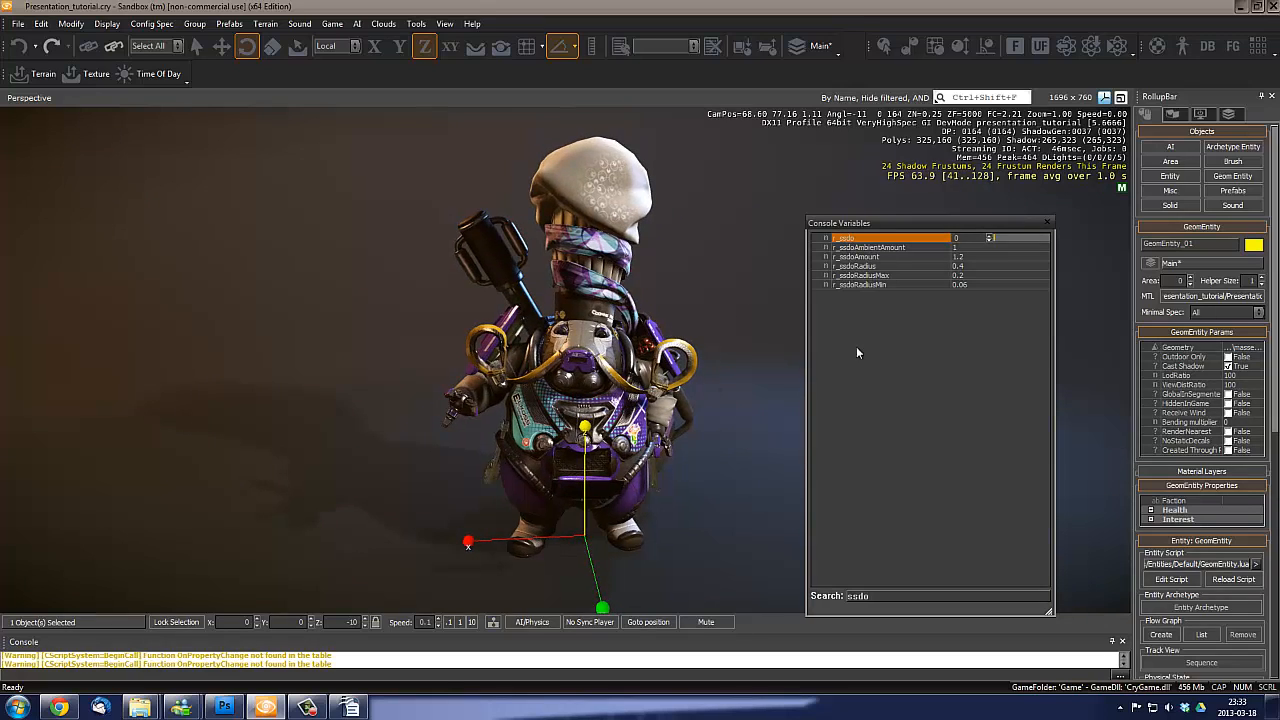
Set r_ssdo back to 2 and inspect the character's shading from nearby viewpoints
double_click(963, 237)
text(1)
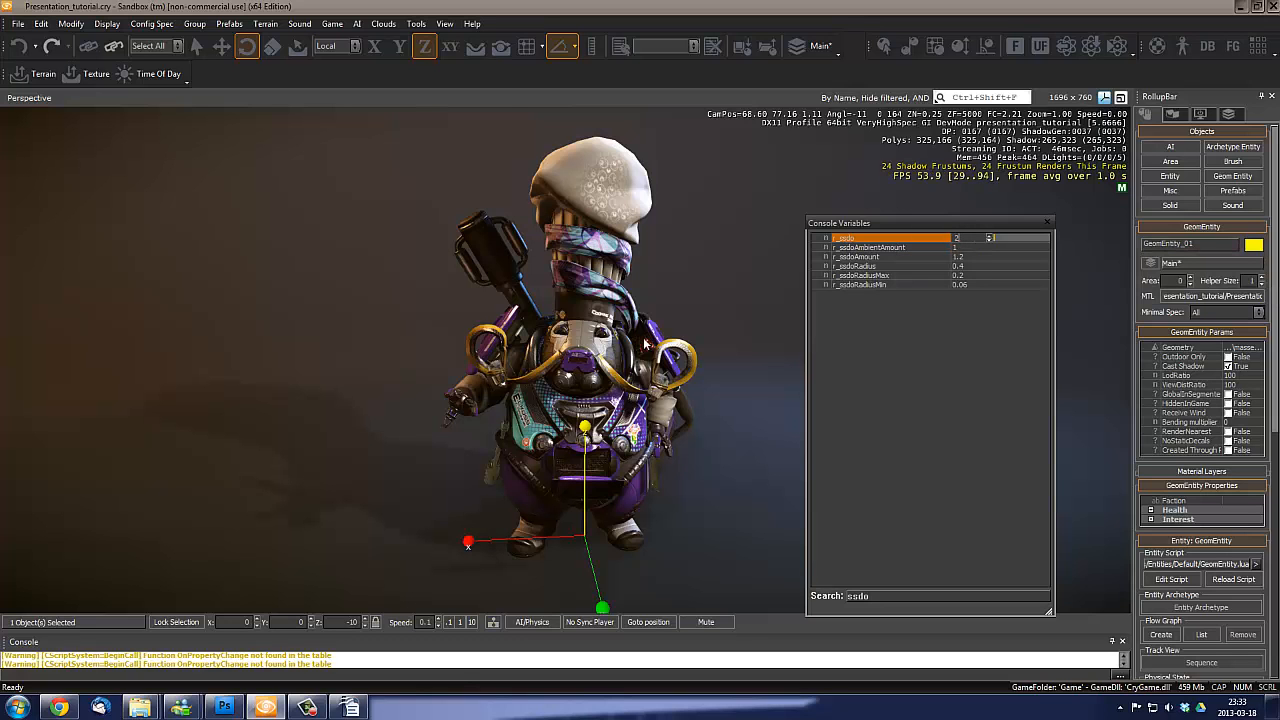
right_drag(643, 339, 672, 316)
key(d)
key(w)
key(s)
key(a)
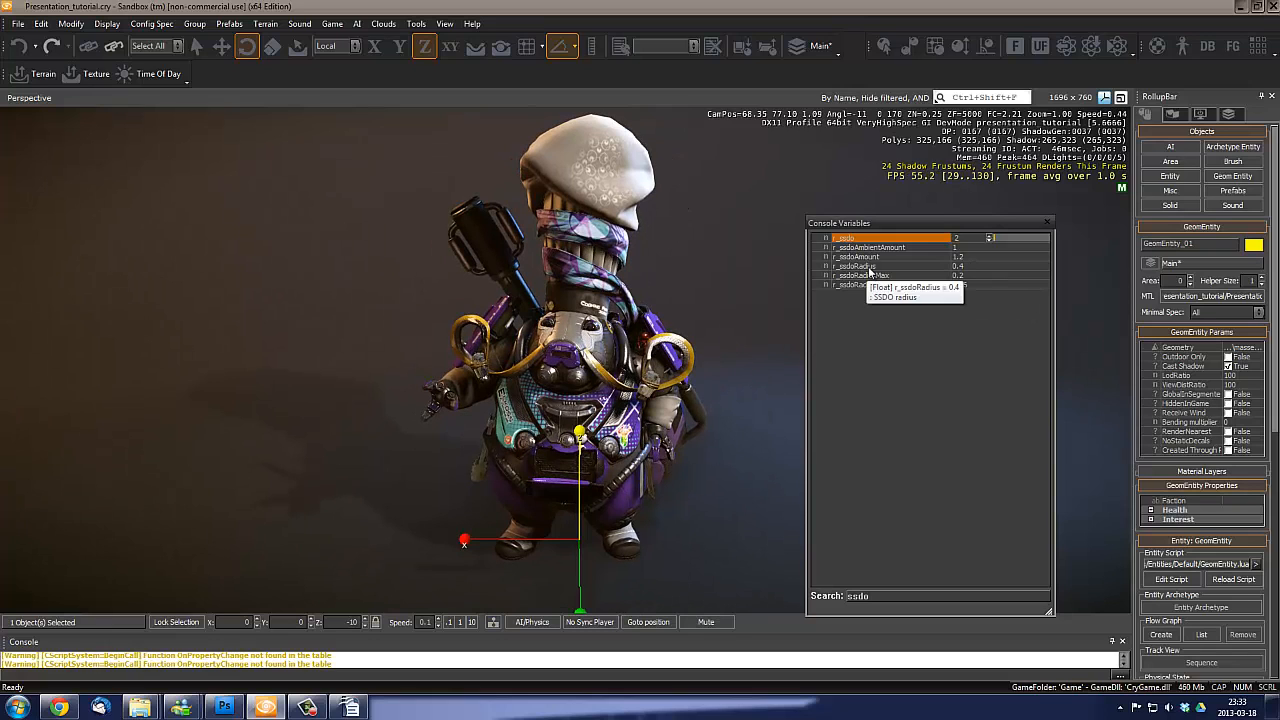
Set r_ssdoRadius to 0.2 and check the occlusion around the character's face and scarf
right_drag(790, 400, 790, 440)
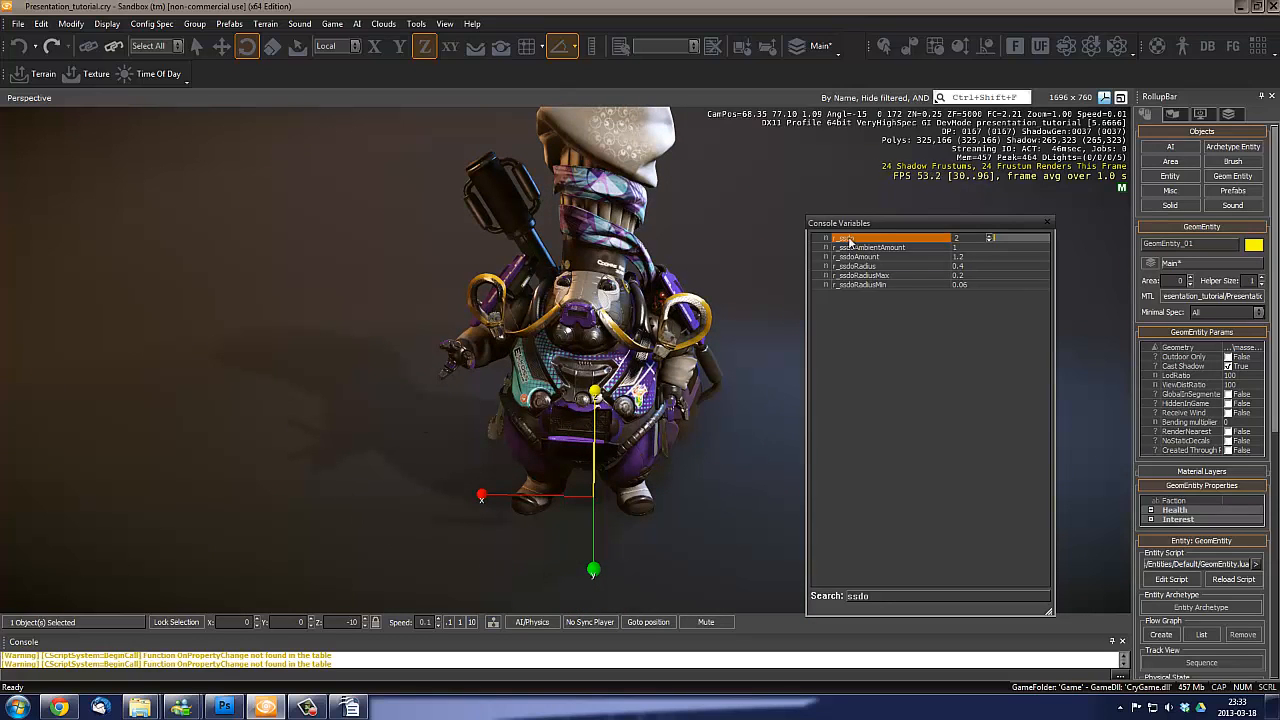
mouse_move(545, 327)
right_down()
mouse_move(565, 302)
mouse_move(552, 310)
right_up()
click(991, 268)
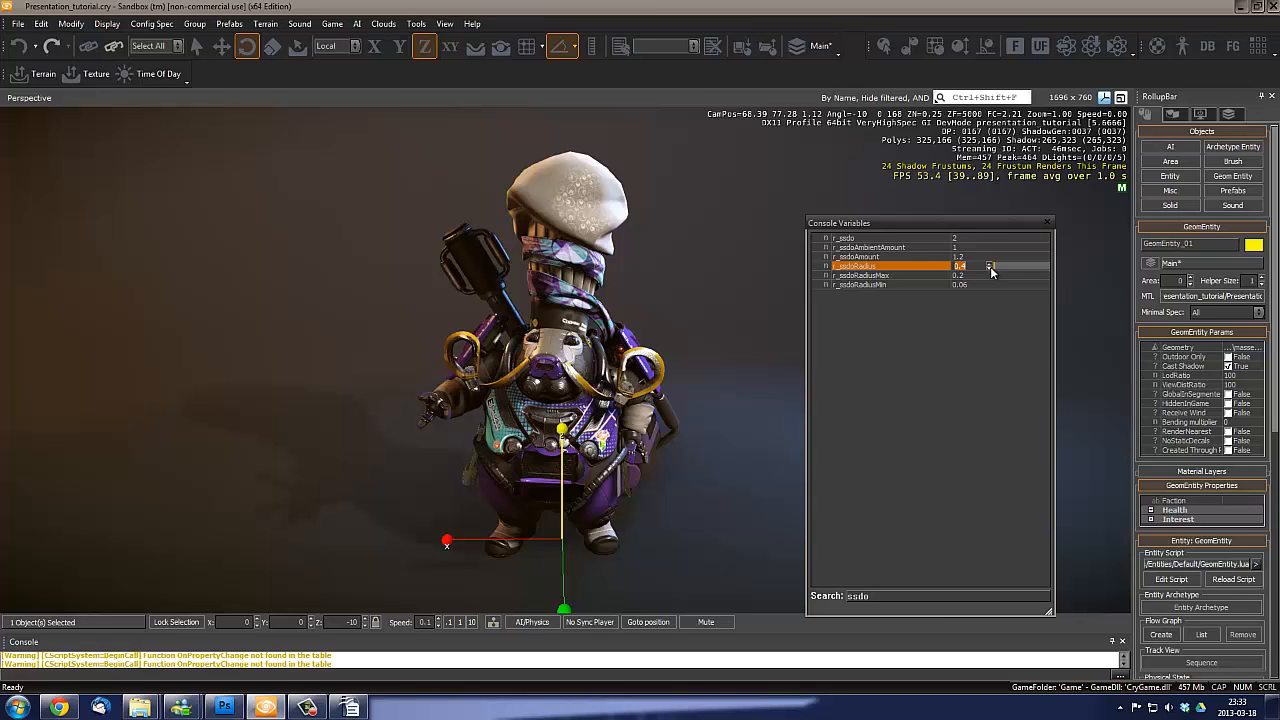
click(991, 270)
right_drag(527, 357, 568, 333)
key(w)
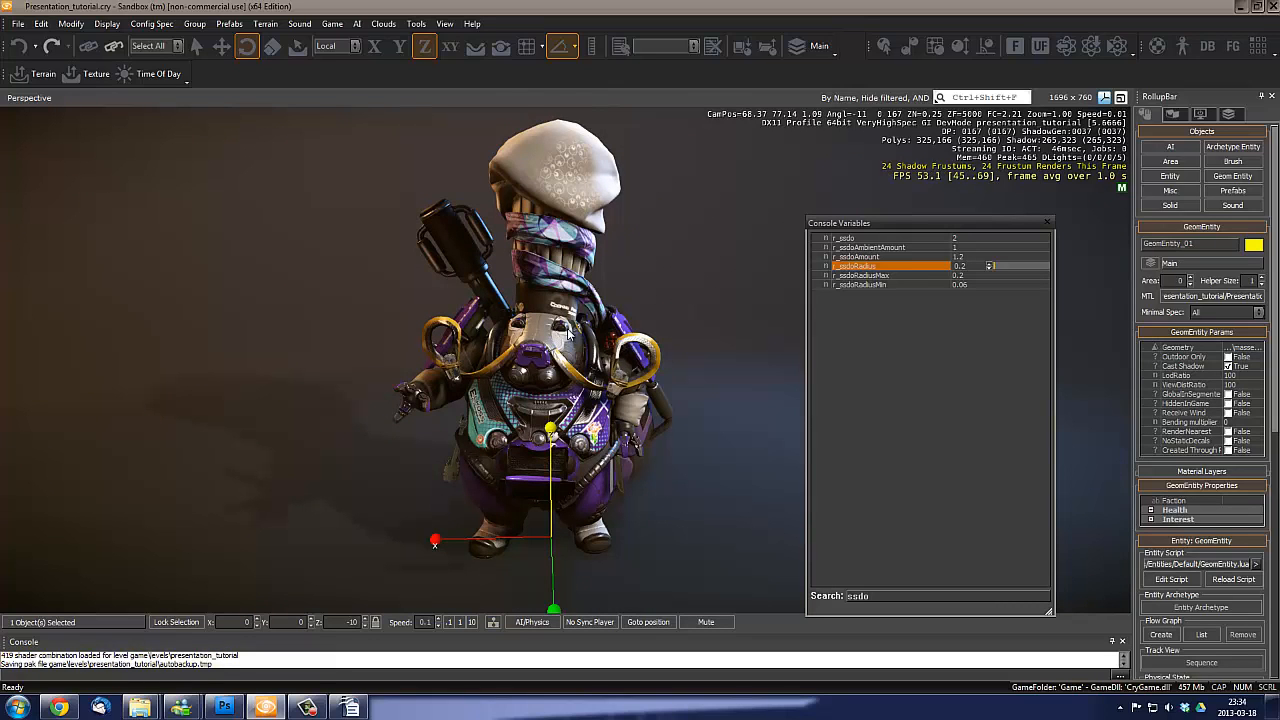
Set r_ssdoAmbientAmount to 2 and examine the ambient occlusion on the character
click(969, 249)
right_drag(603, 404, 600, 400)
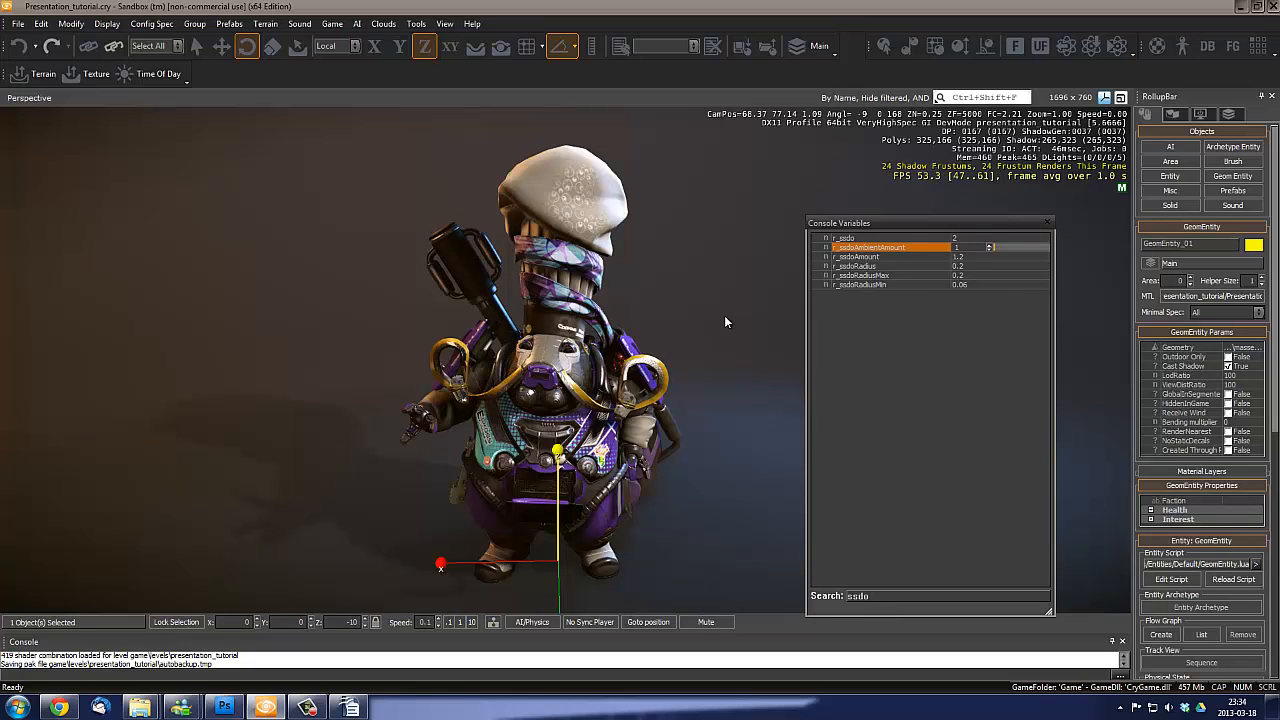
right_drag(726, 322, 616, 397)
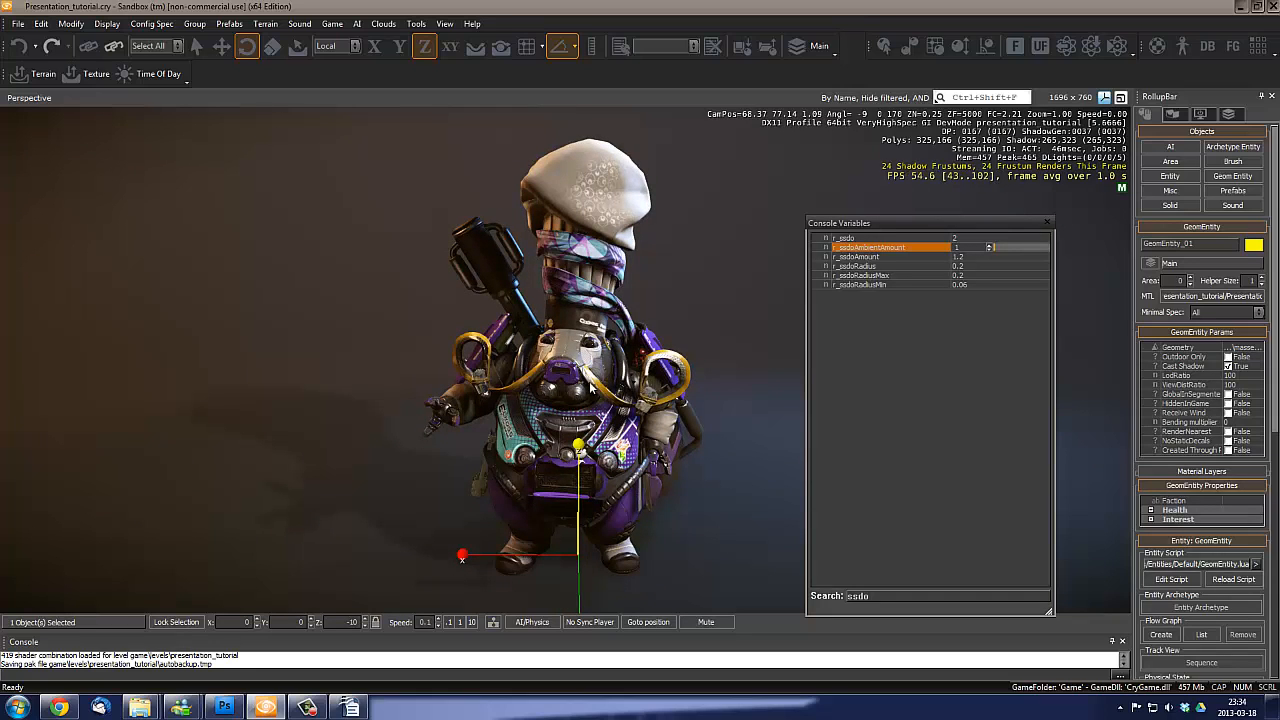
right_drag(607, 355, 614, 352)
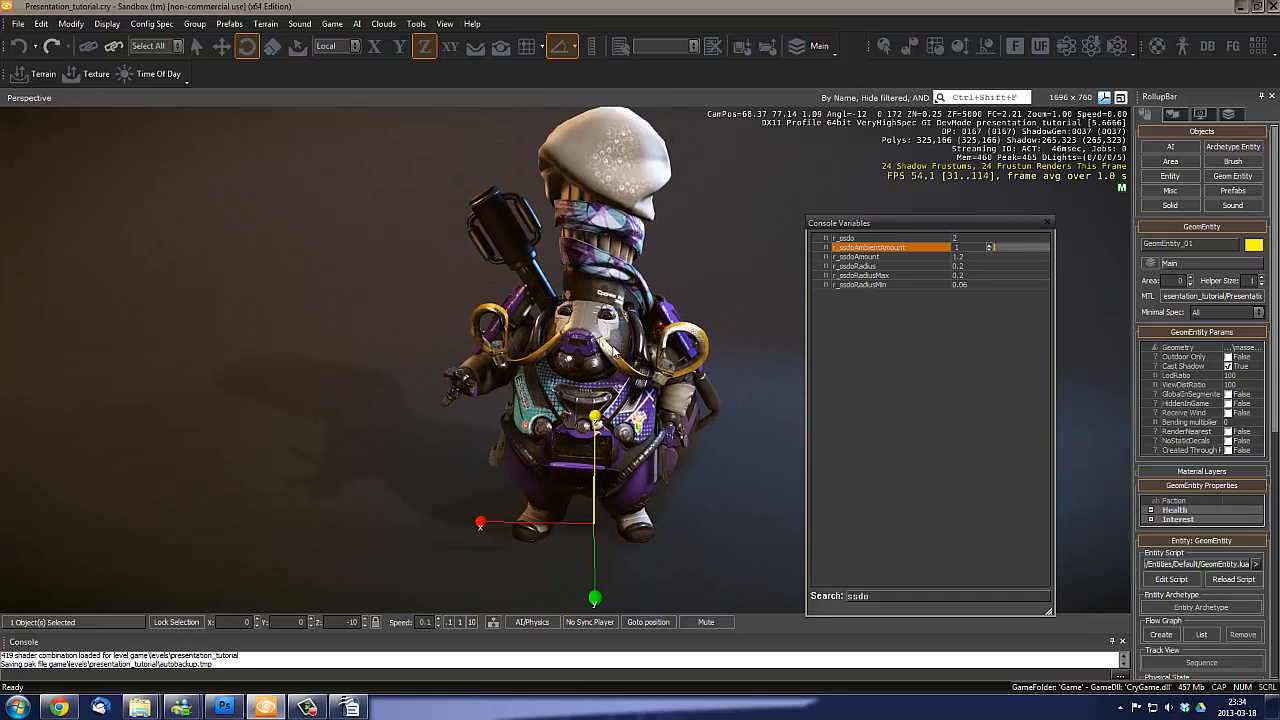
right_drag(637, 292, 799, 286)
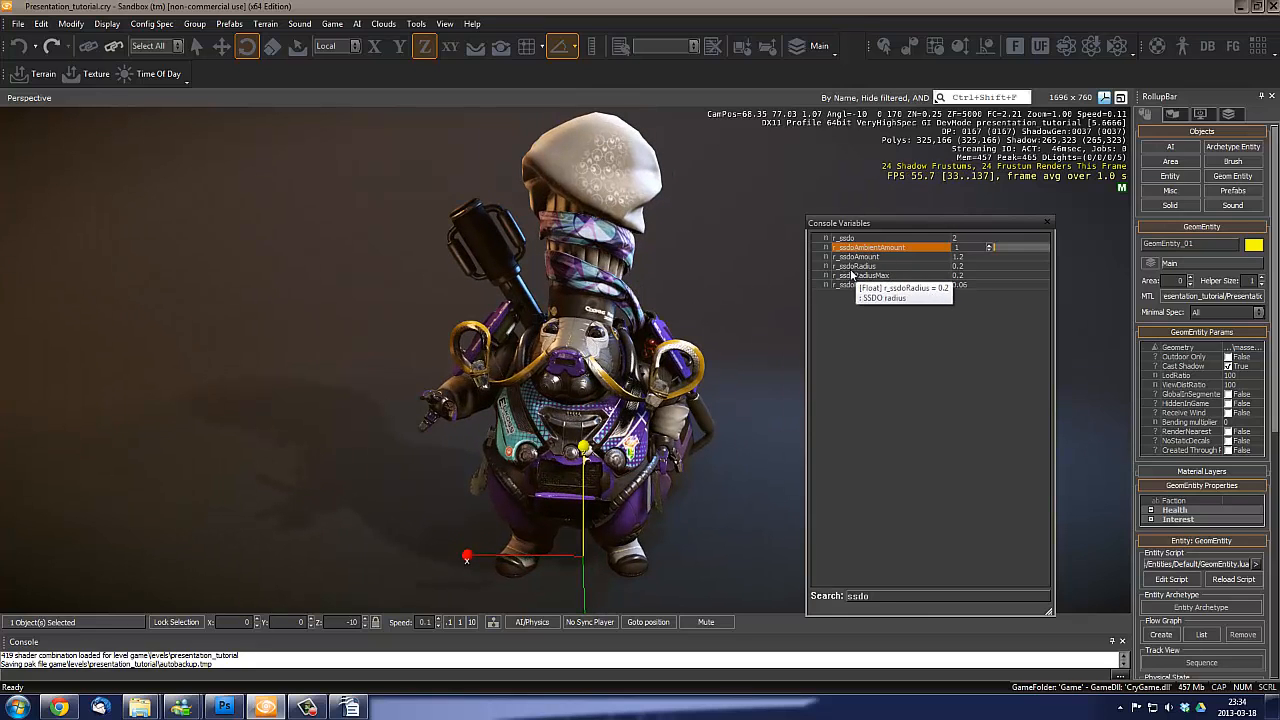
right_drag(568, 341, 443, 484)
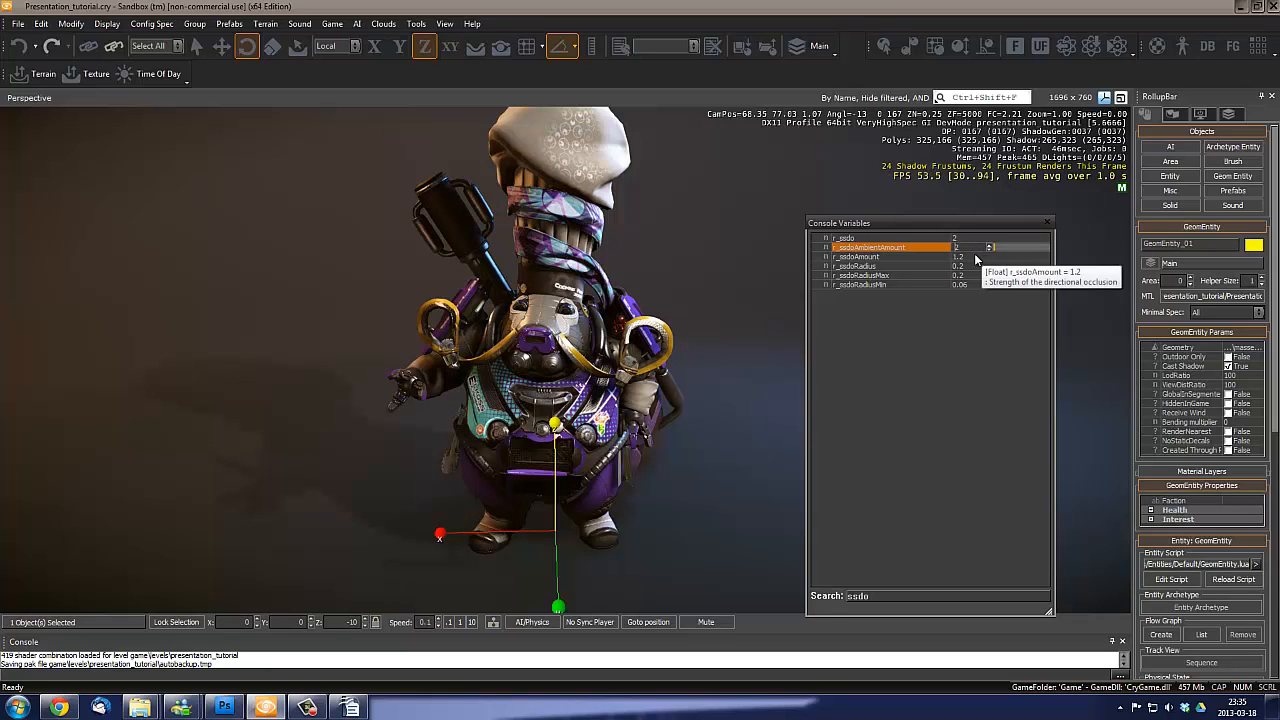
Try r_ssdoAmount at 2 and inspect the strength of the directional occlusion on the character
click(976, 256)
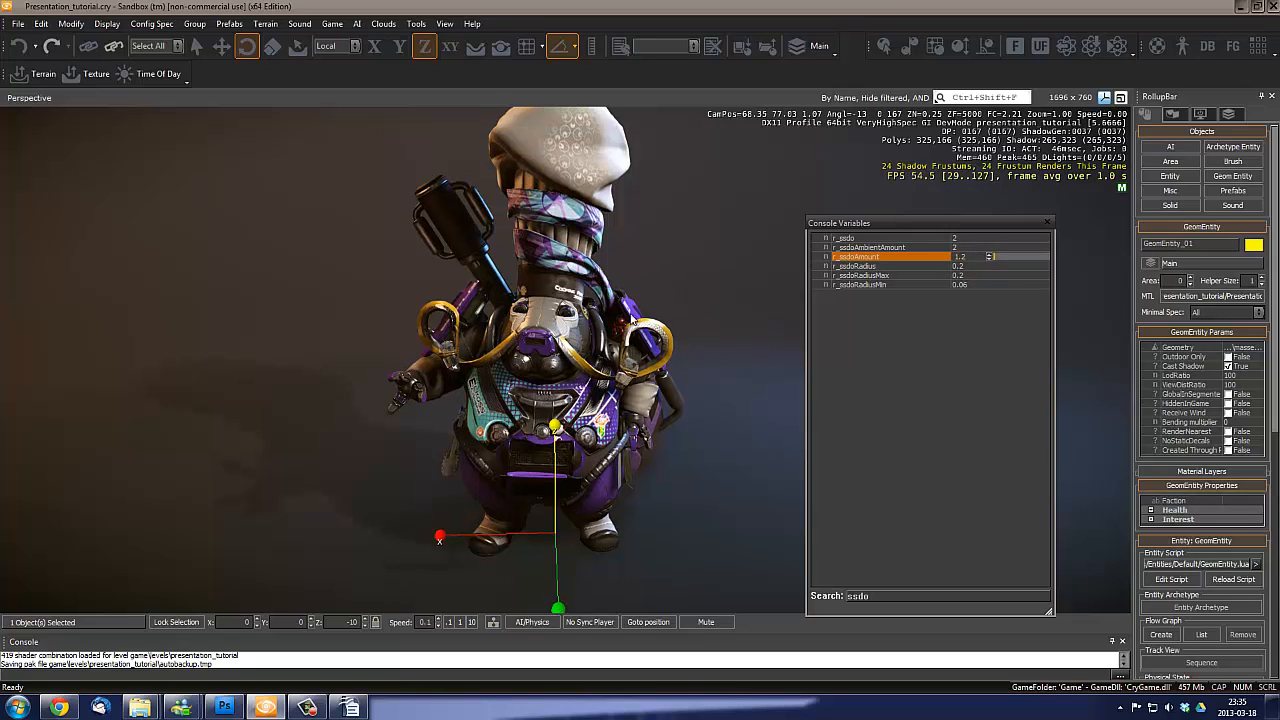
click(966, 256)
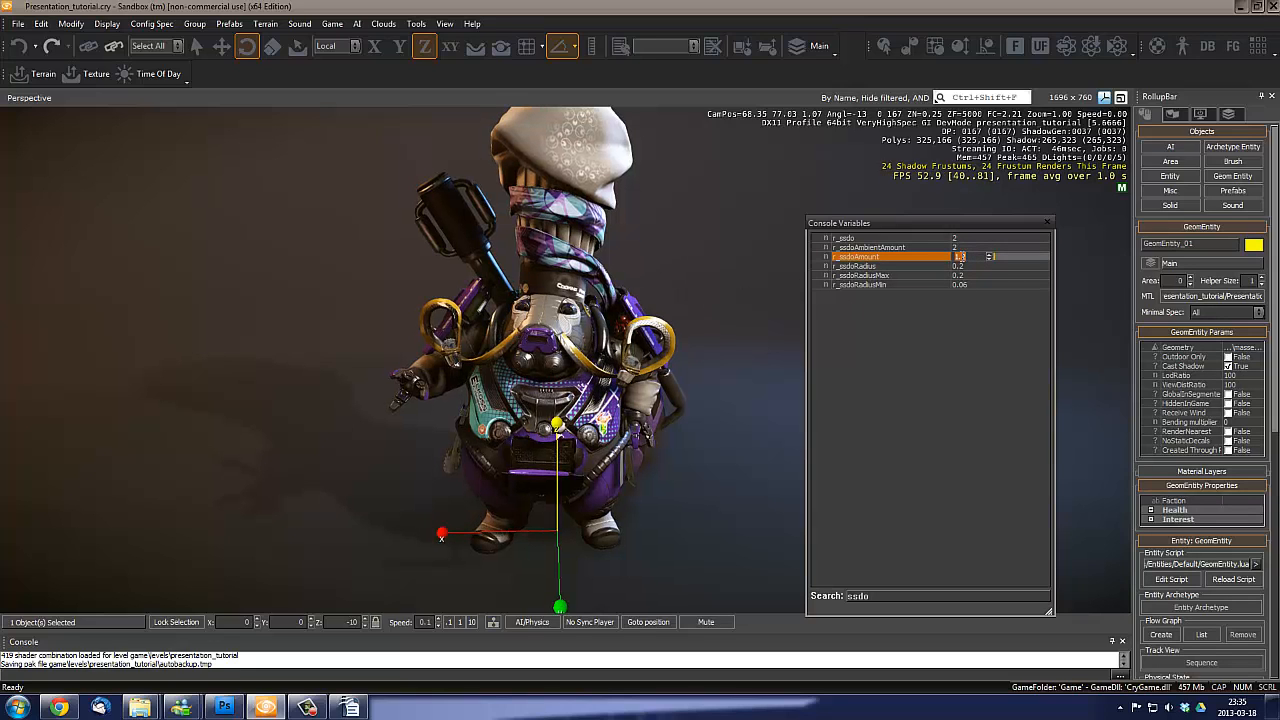
text(2)
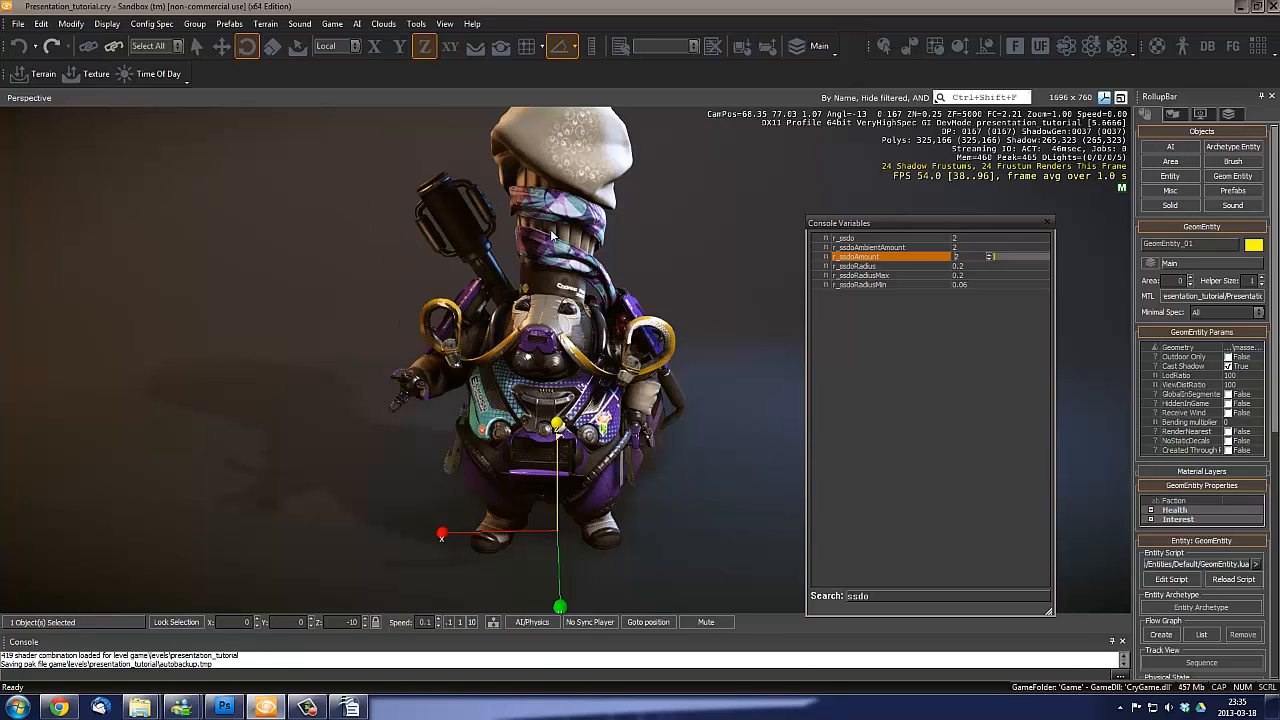
mouse_move(688, 404)
right_down()
mouse_move(695, 393)
mouse_move(680, 397)
mouse_move(700, 397)
right_up()
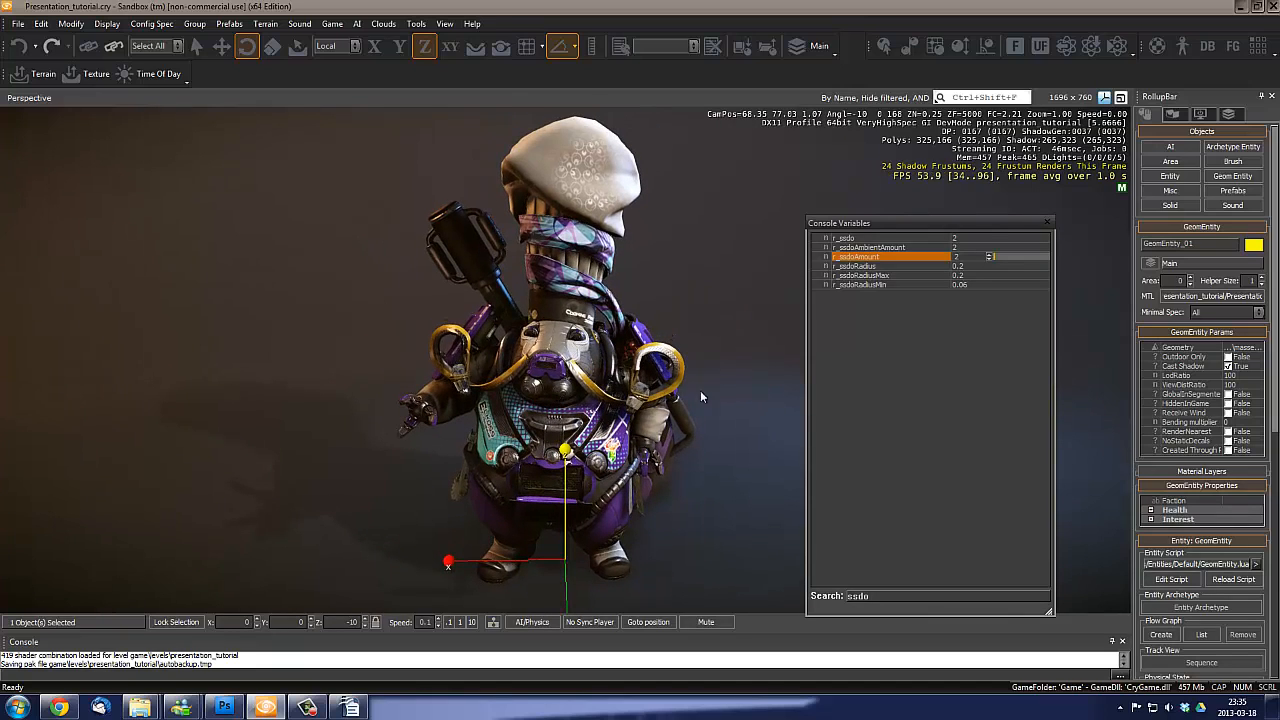
Set r_ssdoAmount back to 1.2 and check the character's shading
double_click(968, 257)
text(1)
key(Return)
text(.2)
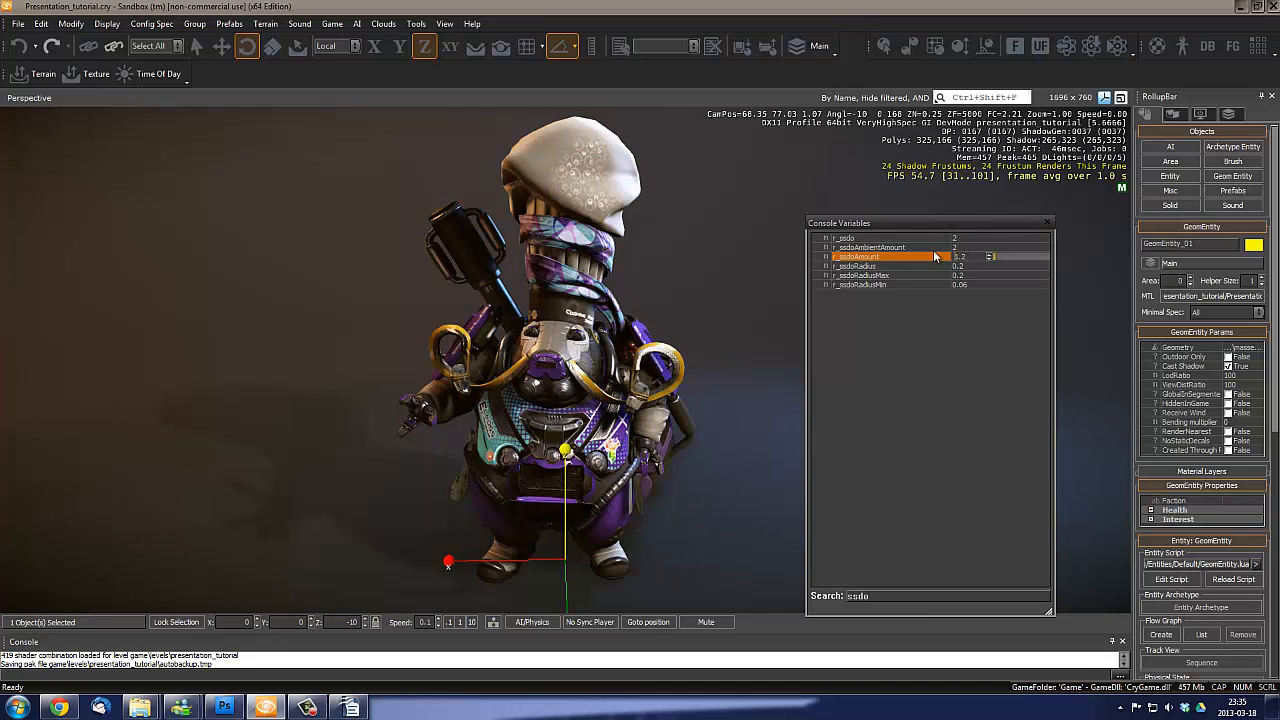
mouse_move(616, 280)
right_down()
mouse_move(624, 272)
mouse_move(614, 286)
right_up()
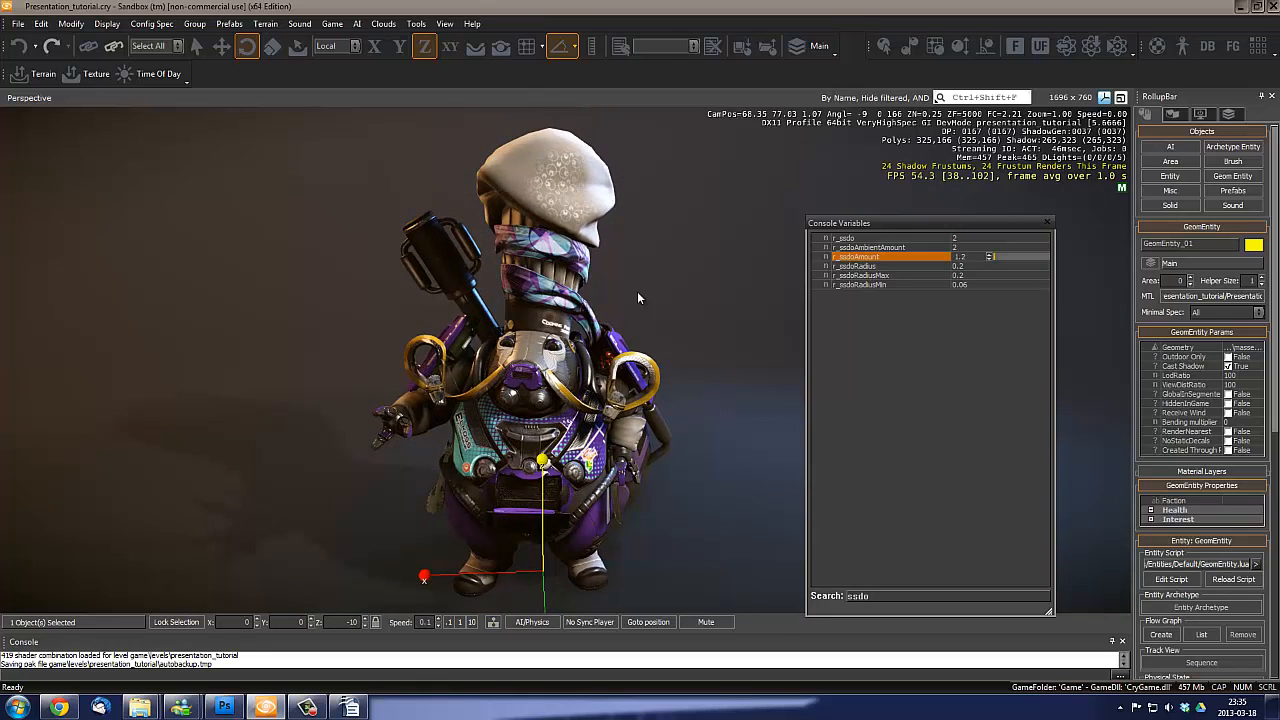
Filter the console variables by "supersampling" and reposition the variables window beside the character
drag(916, 222, 966, 158)
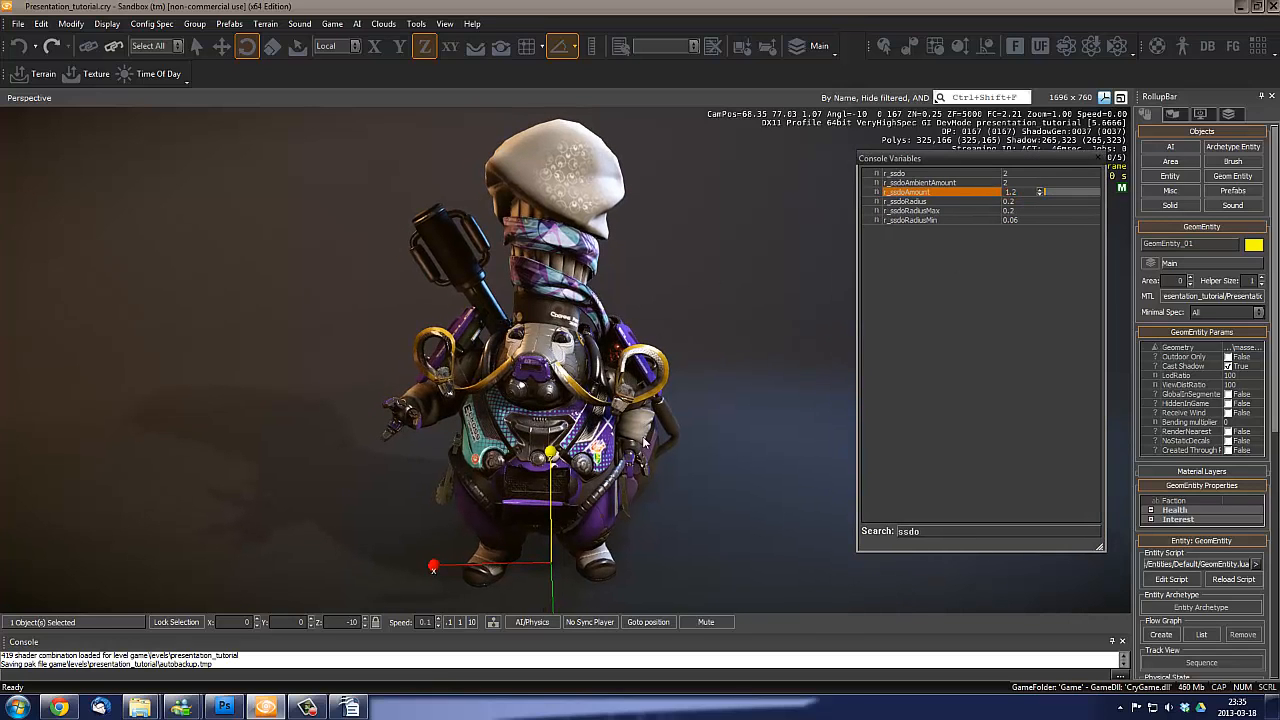
alt+middle_drag(672, 416, 668, 417)
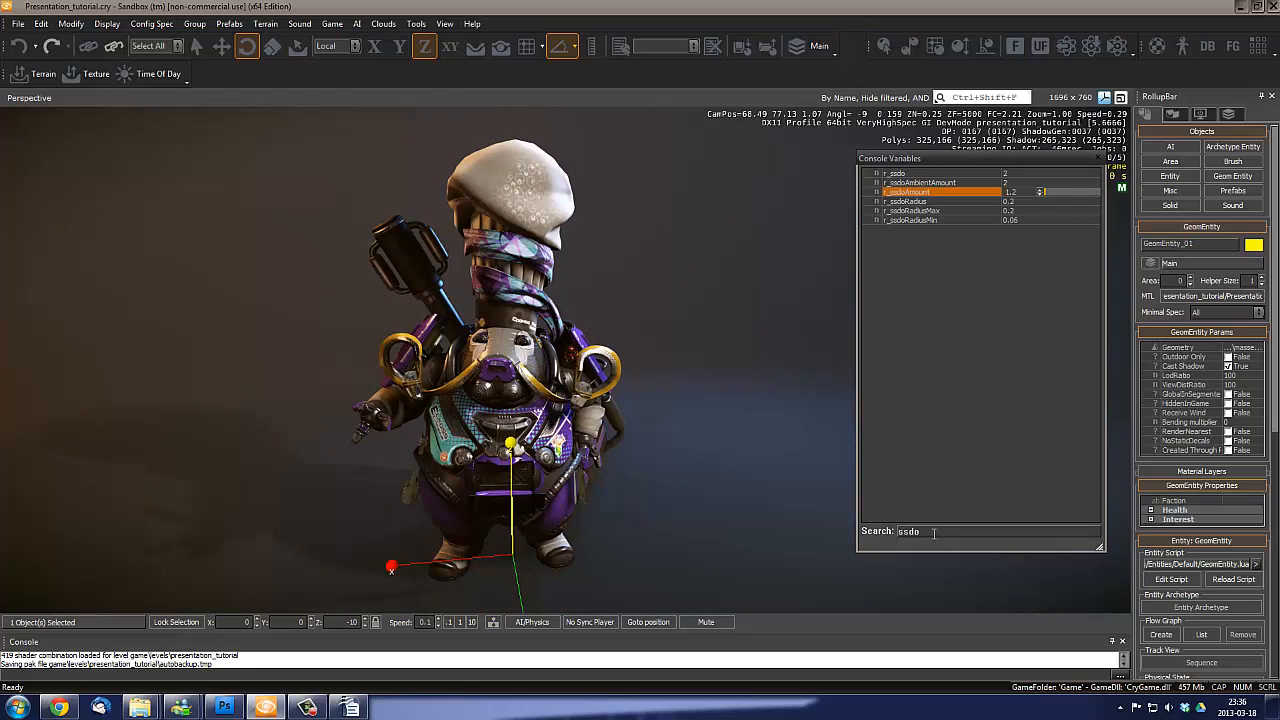
drag(934, 535, 775, 538)
text(super)
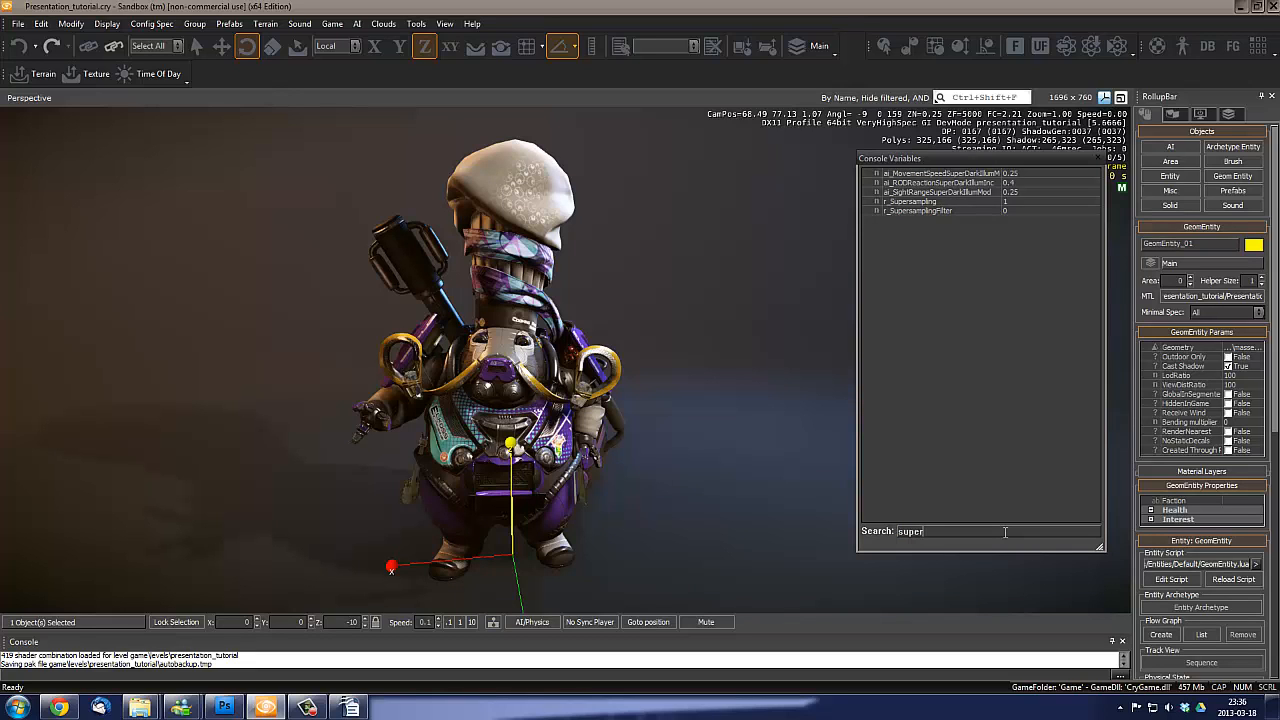
text(sampling)
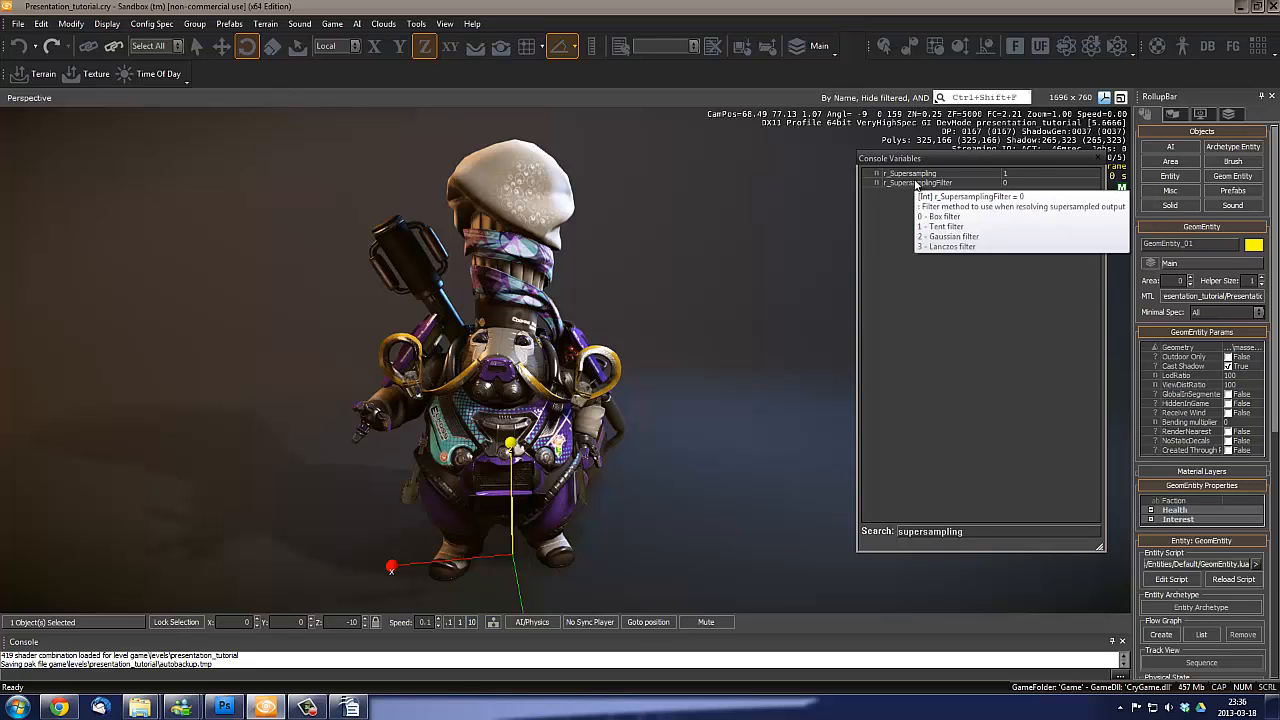
drag(940, 162, 877, 225)
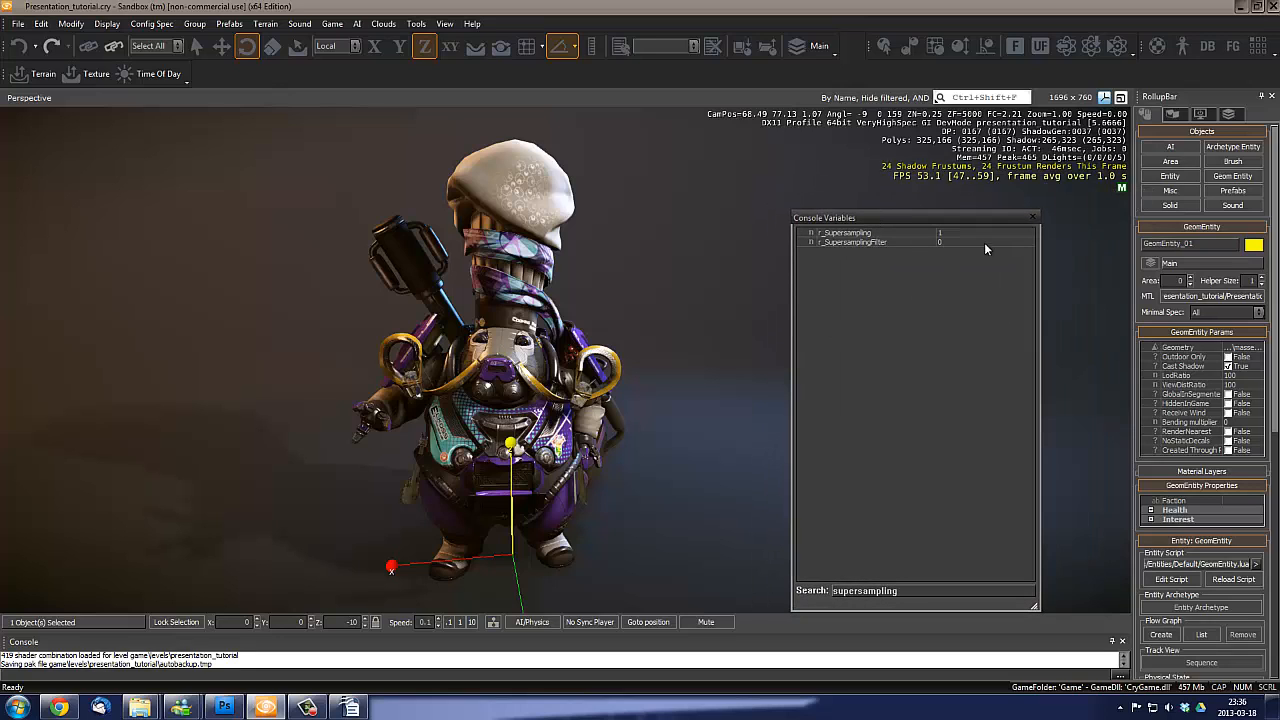
Set r_SupersamplingFilter to 3 for the Lanczos filter
mouse_move(838, 245)
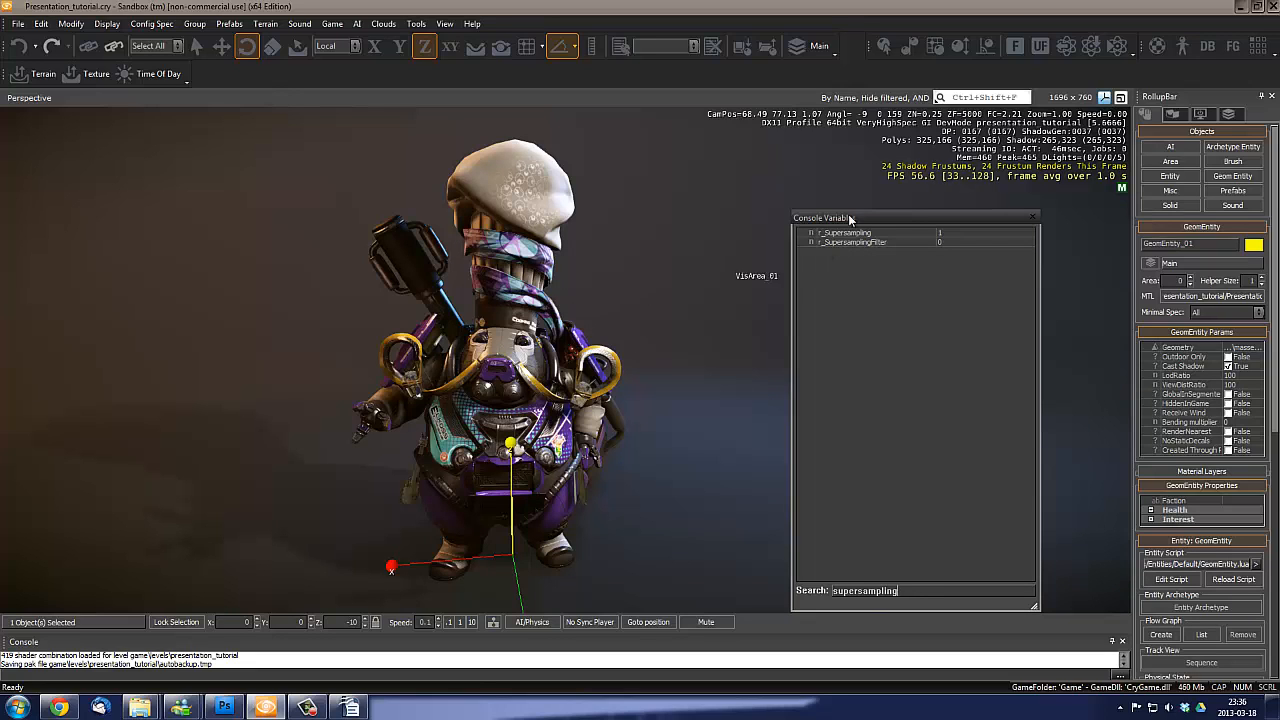
mouse_move(880, 244)
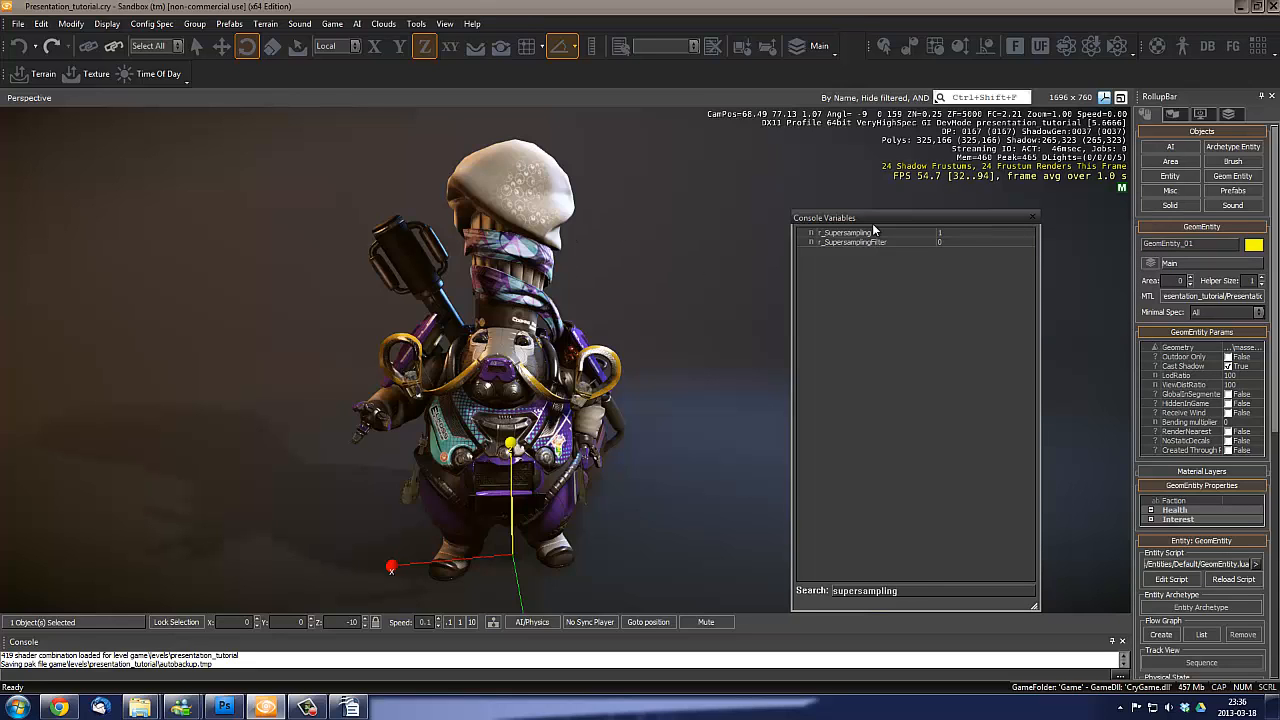
mouse_move(950, 244)
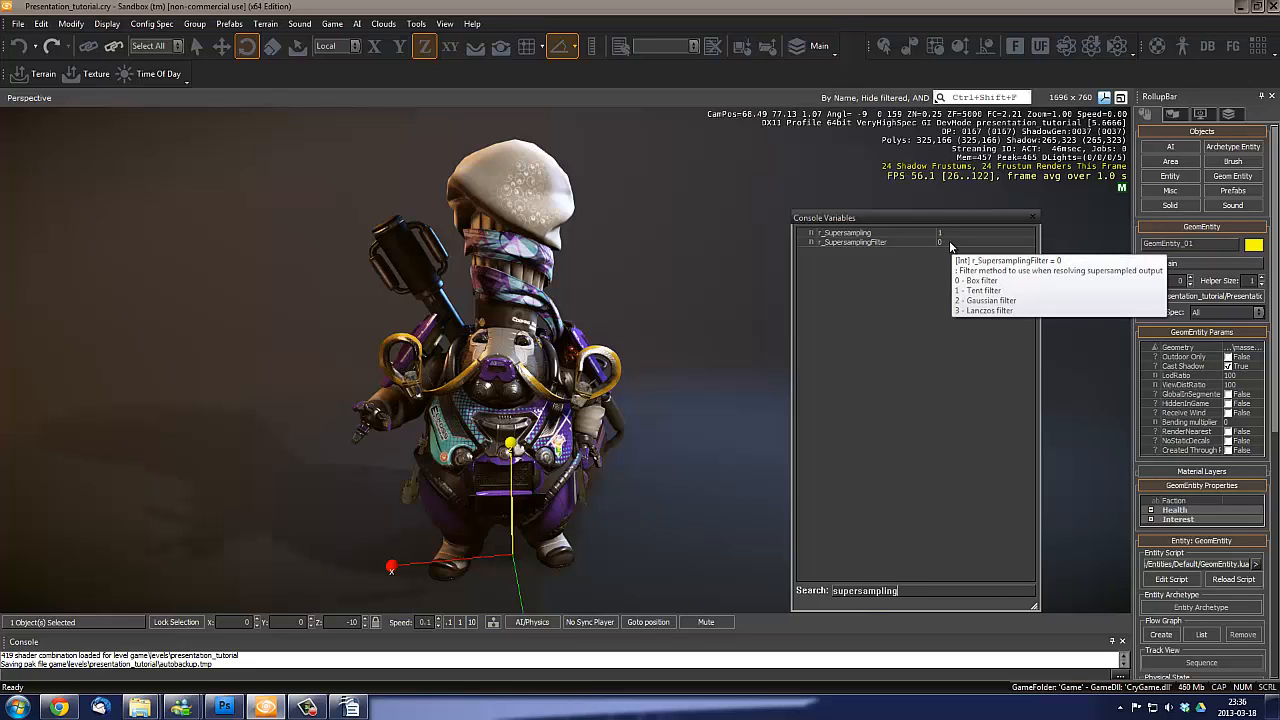
click(950, 243)
text(3)
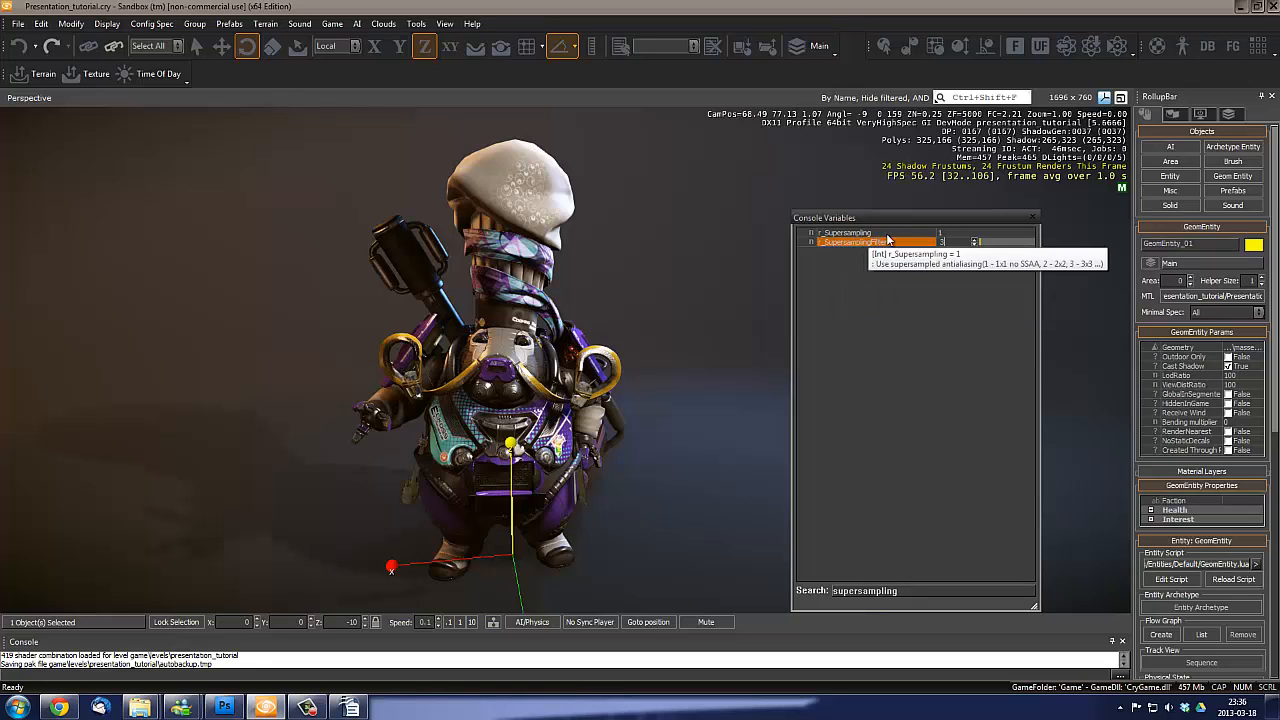
Try r_Supersampling at 3 with the whole character framed in the viewport
click(968, 234)
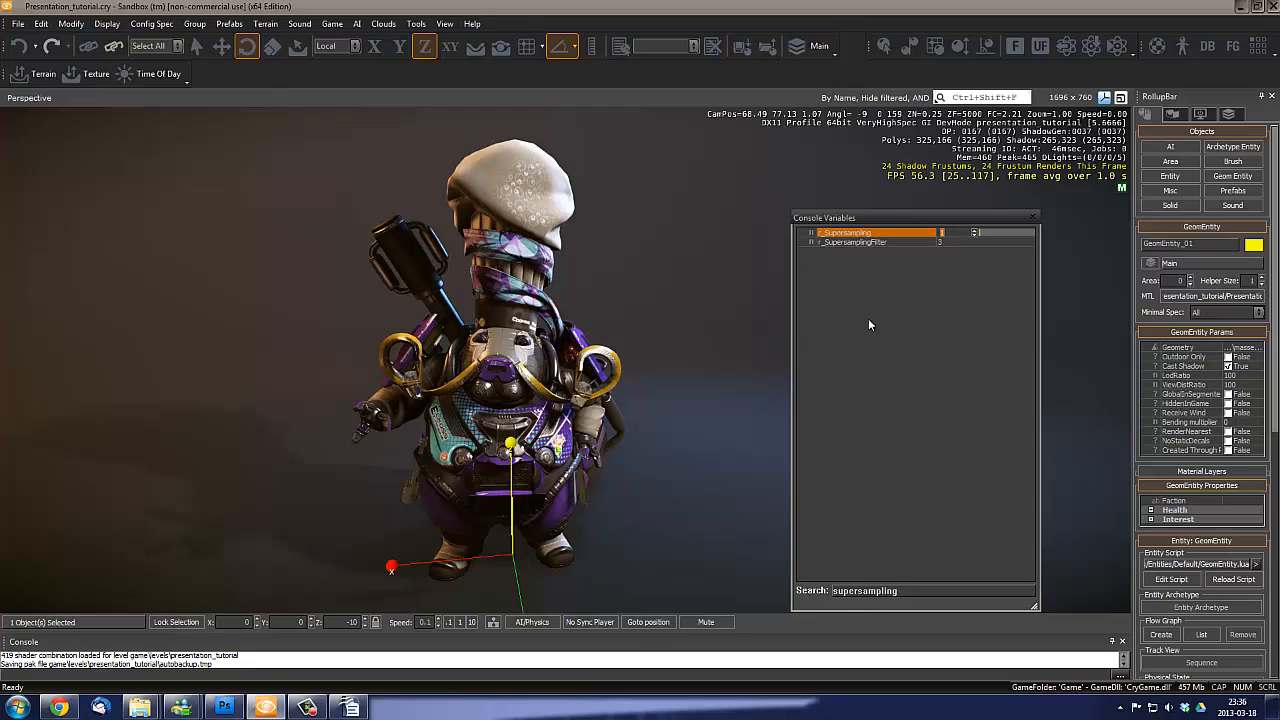
mouse_move(848, 236)
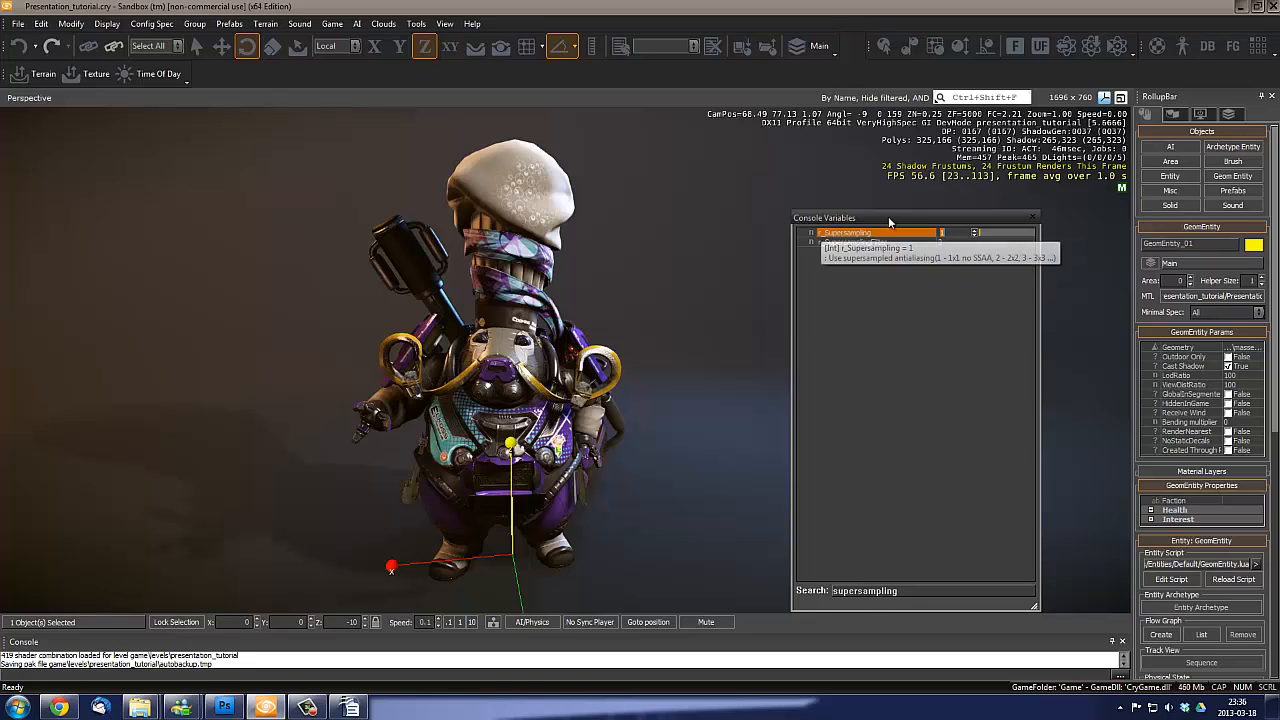
drag(870, 221, 870, 190)
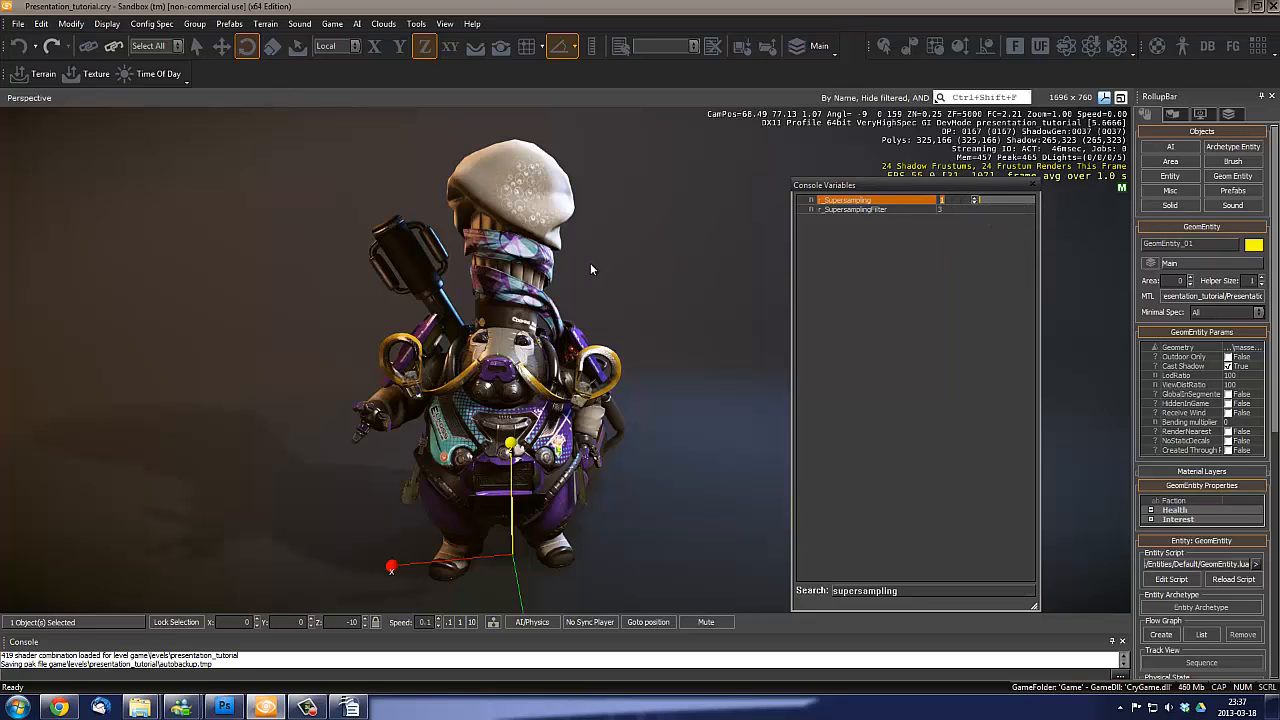
middle_drag(600, 262, 617, 246)
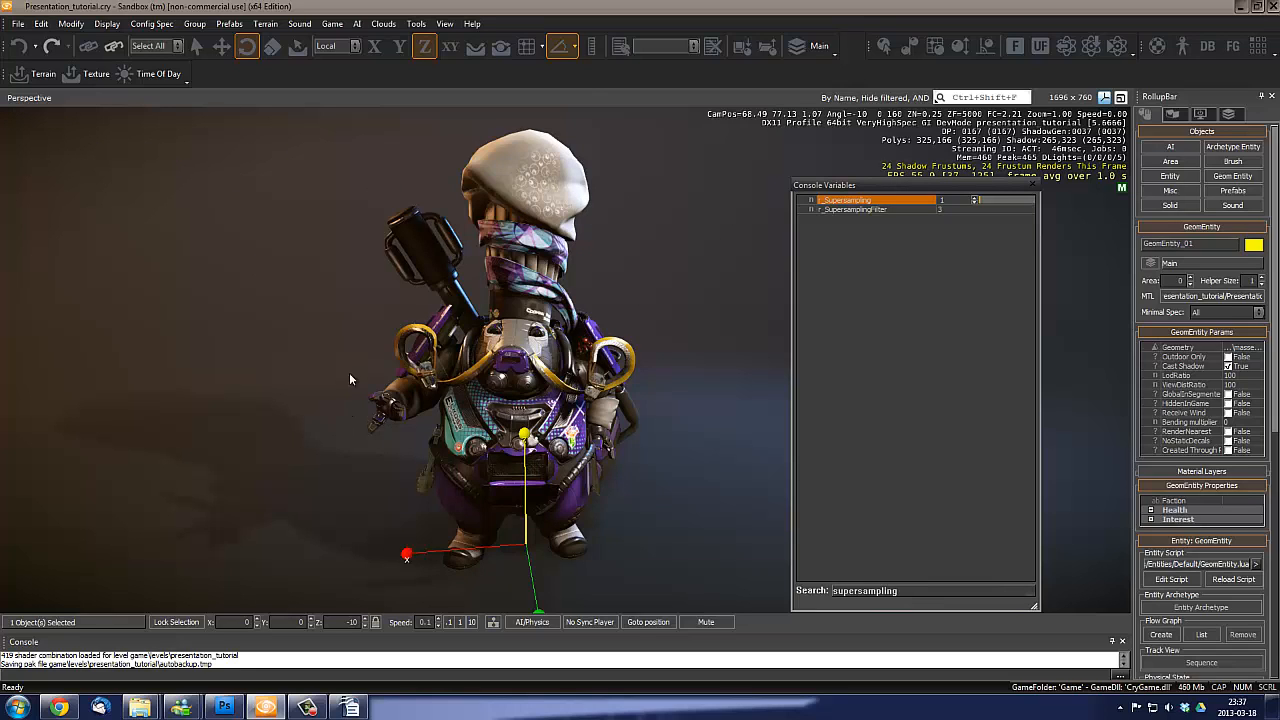
right_drag(349, 373, 348, 366)
middle_drag(348, 366, 470, 328)
right_drag(470, 328, 473, 323)
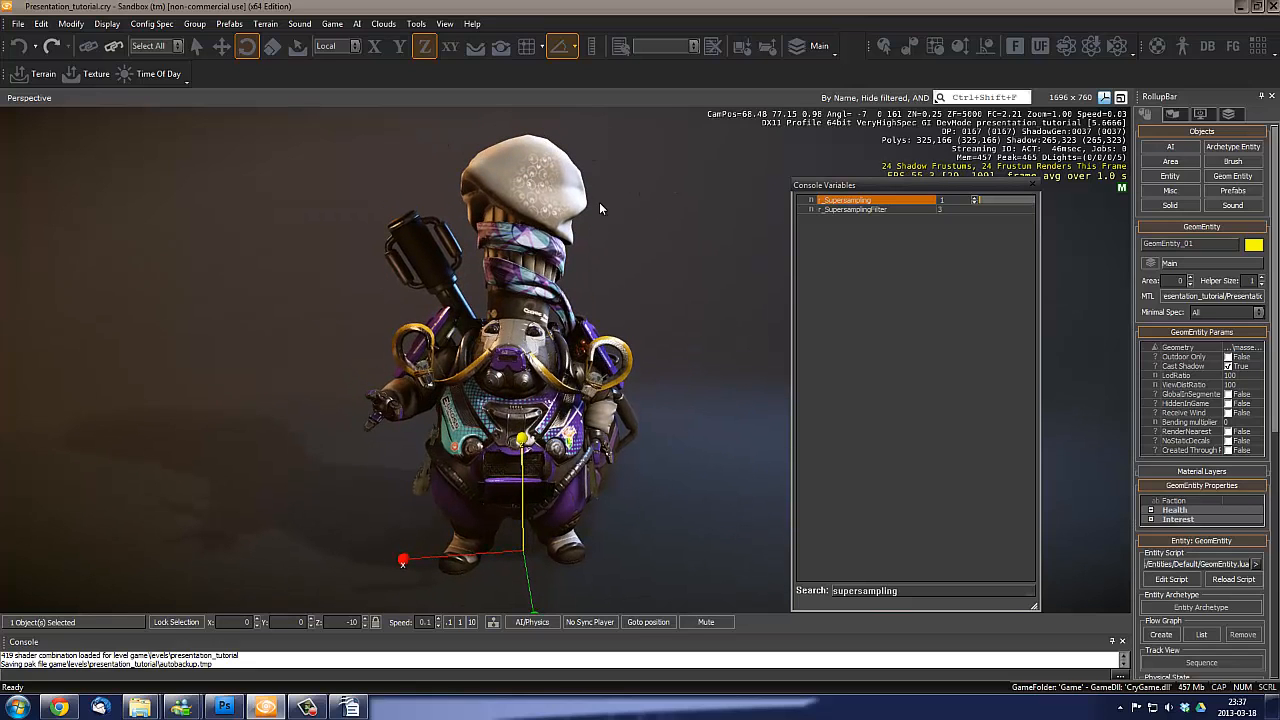
right_drag(567, 268, 564, 264)
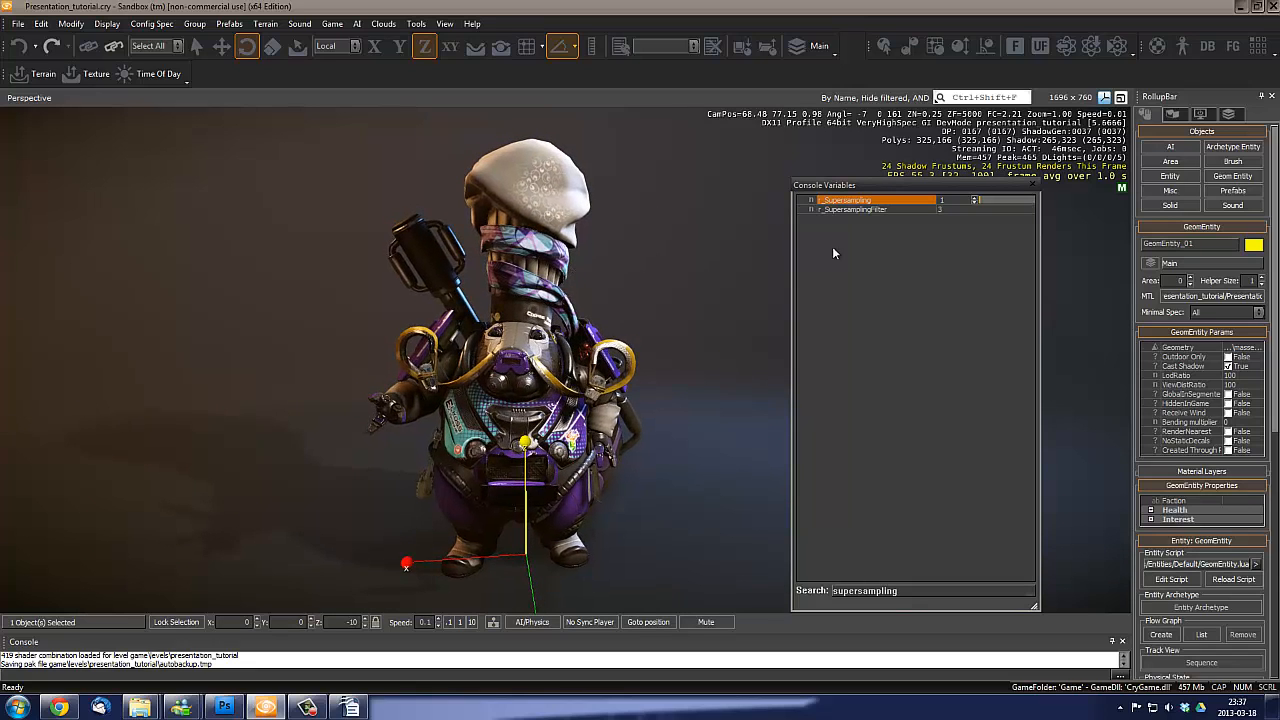
double_click(952, 201)
text(3)
key(Return)
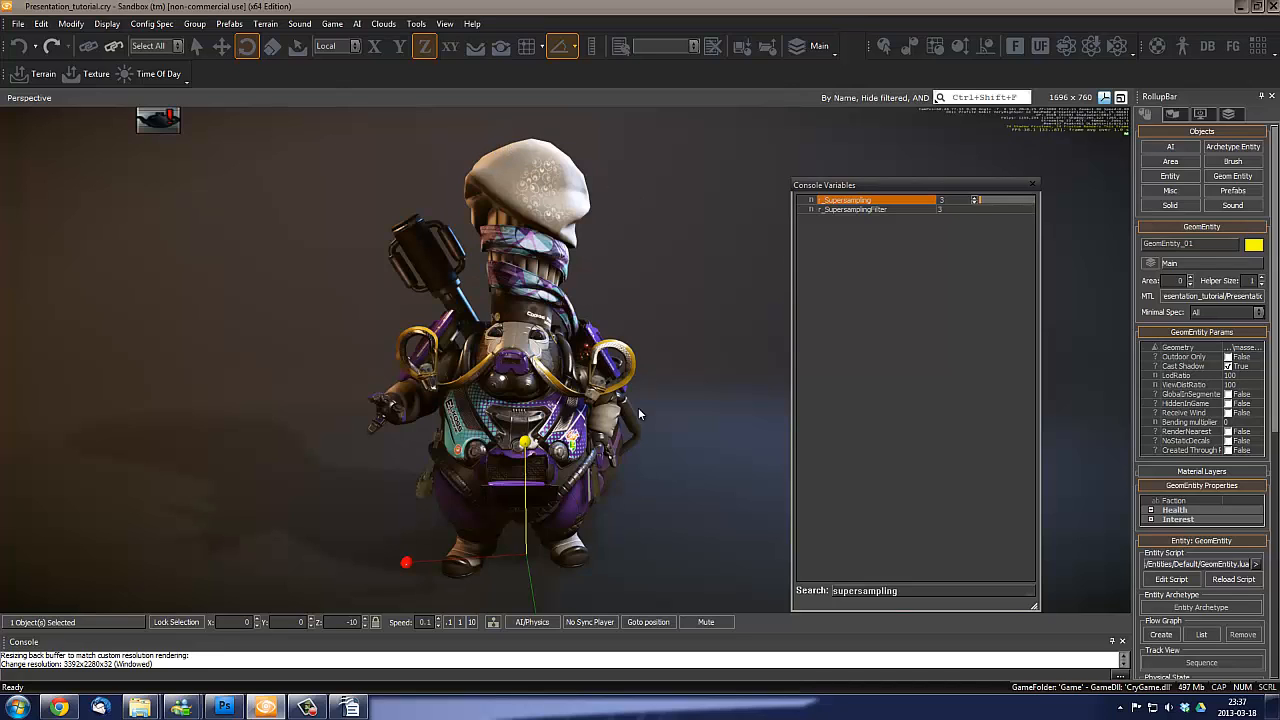
Deselect the character and set r_Supersampling back to 1
click(1065, 286)
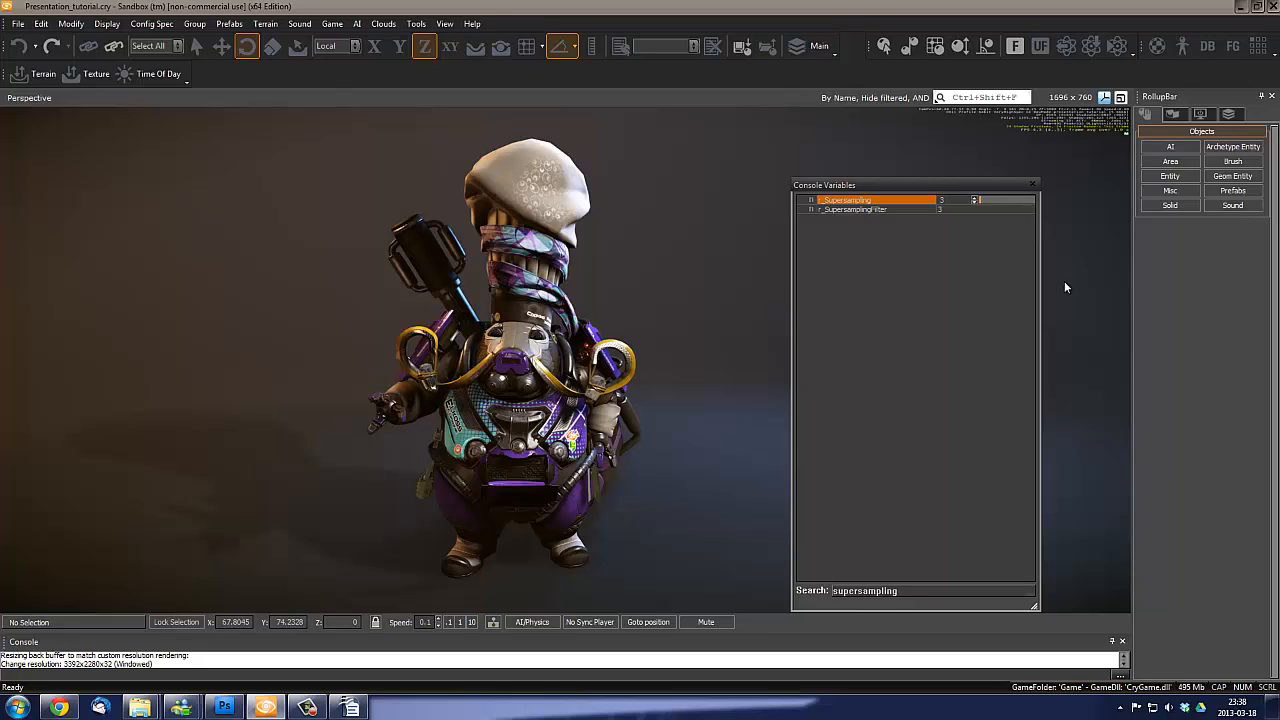
text(1)
key(Return)
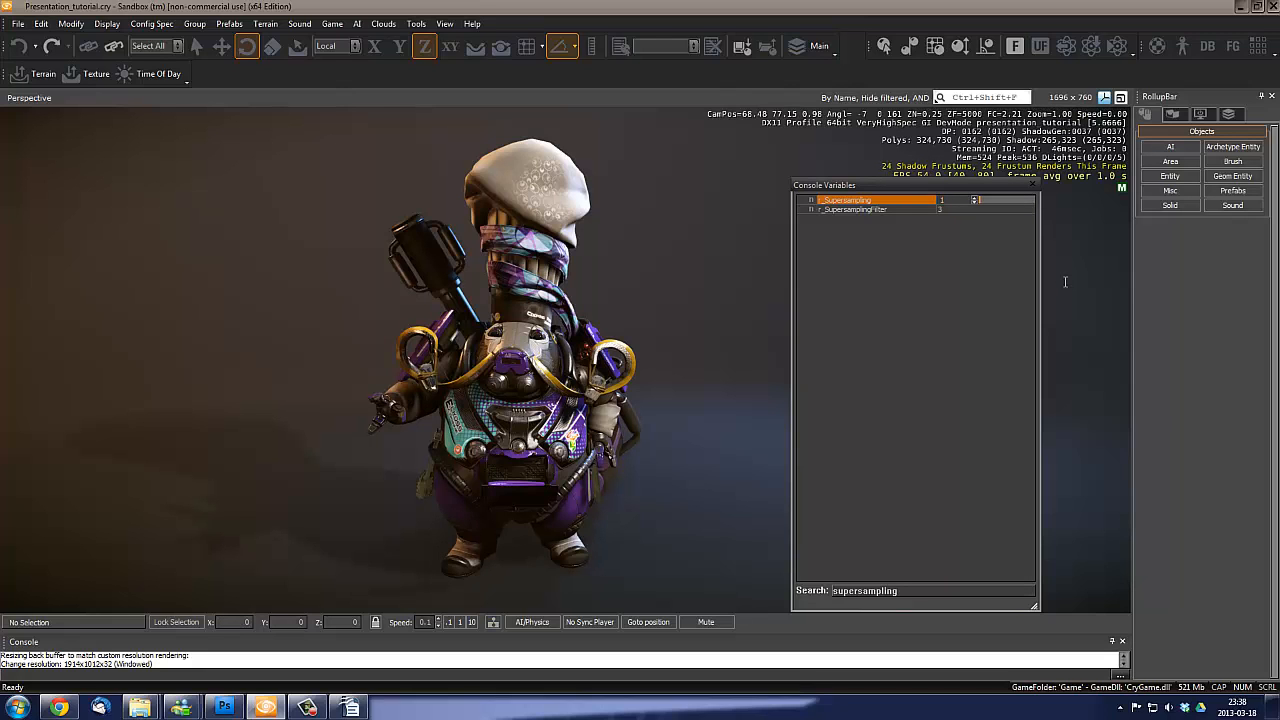
Find the r_DisplayInfo console variable and set it to 0 to hide the viewport statistics
key(Tab)
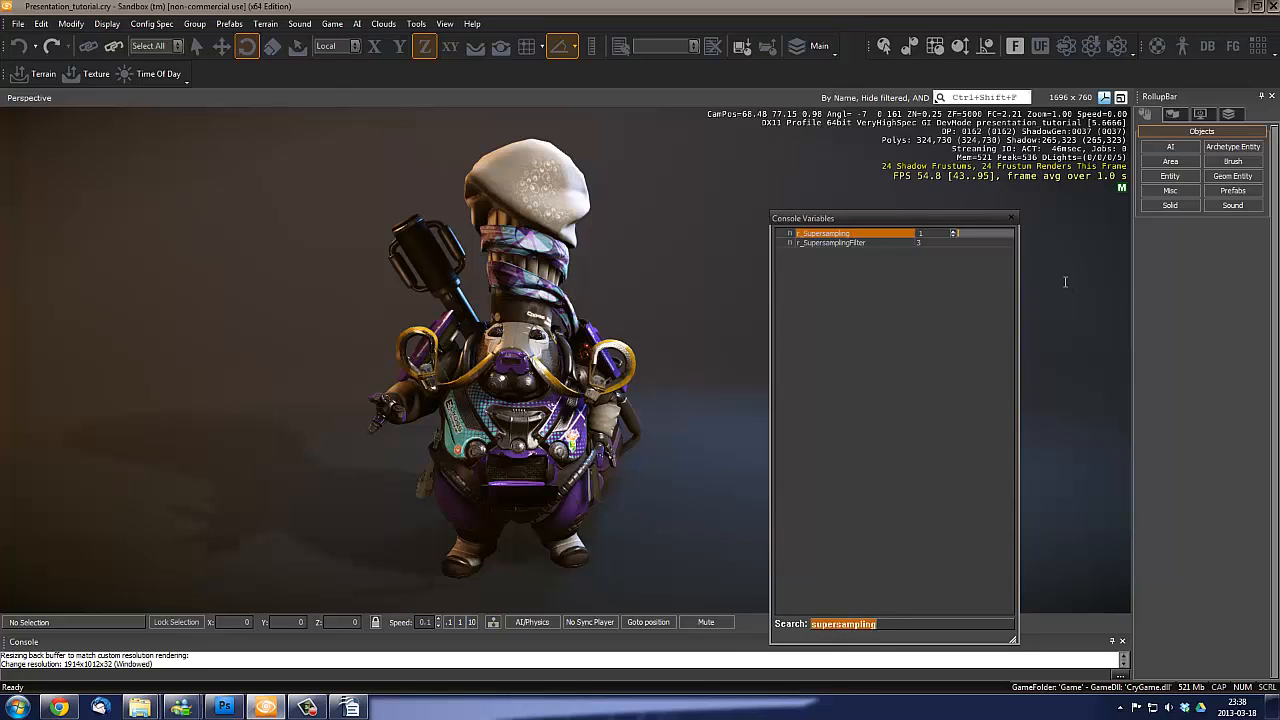
text(displayinfo)
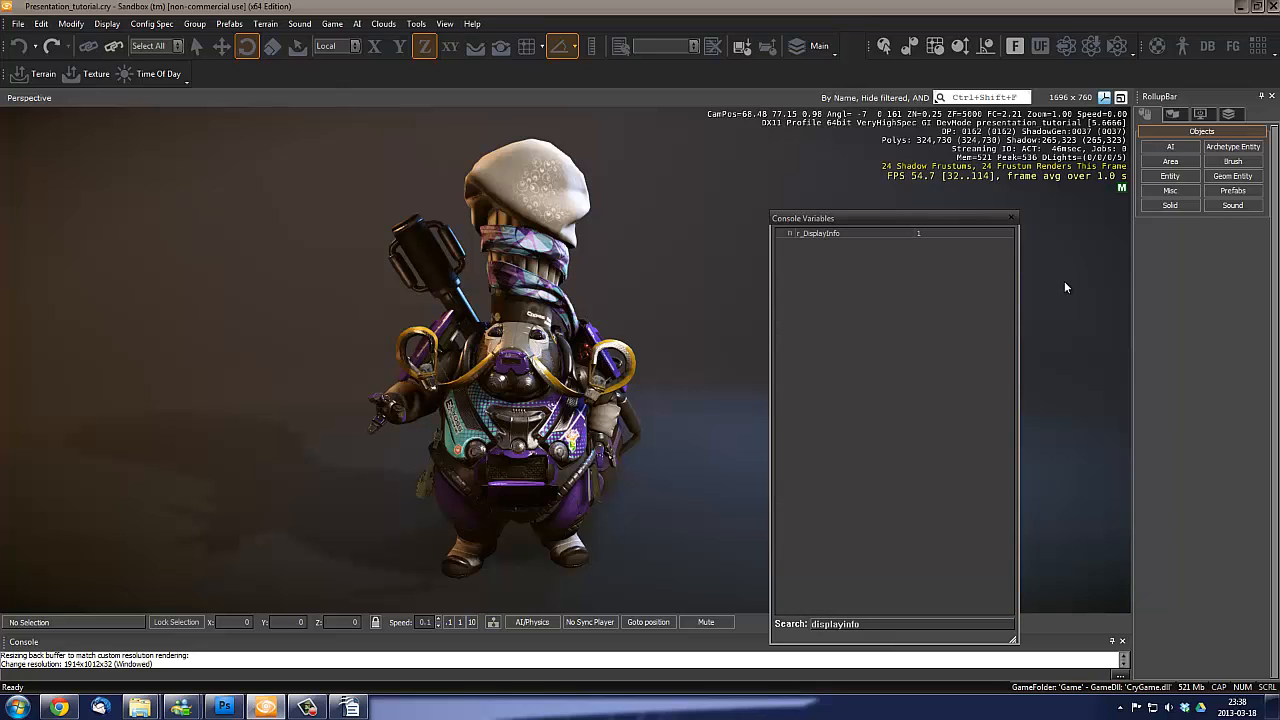
key(Return)
text(0)
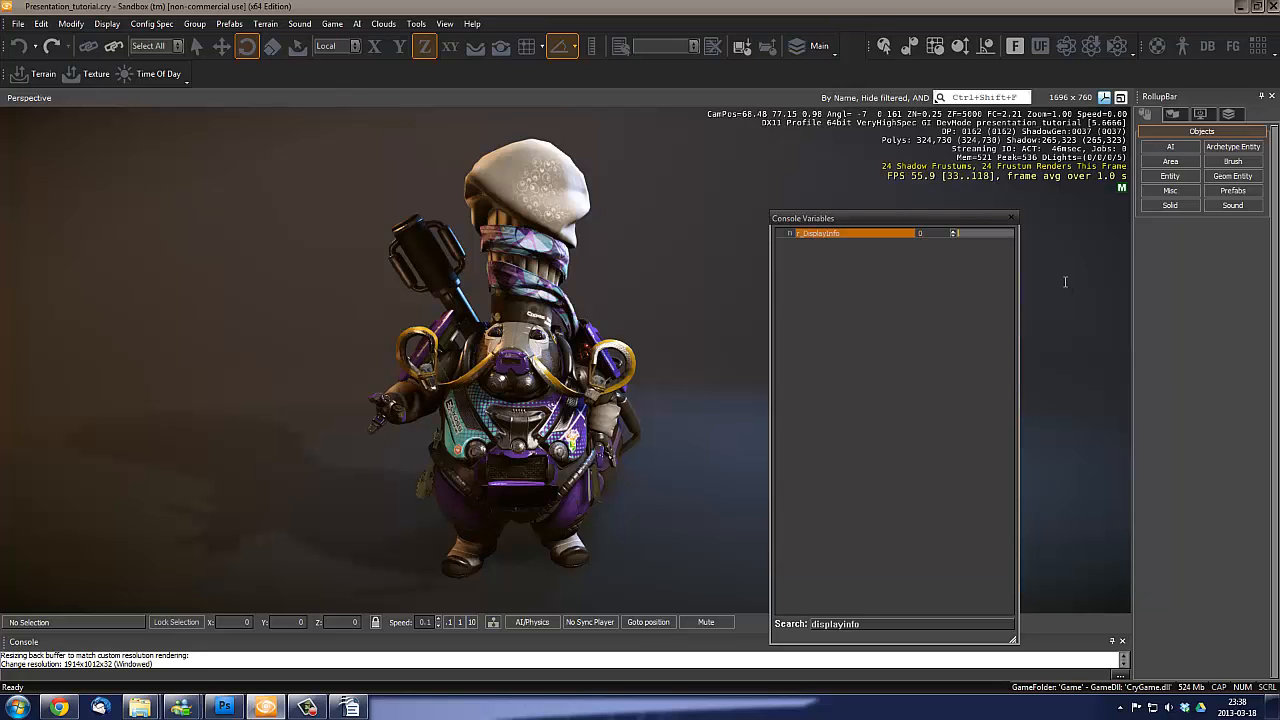
key(Return)
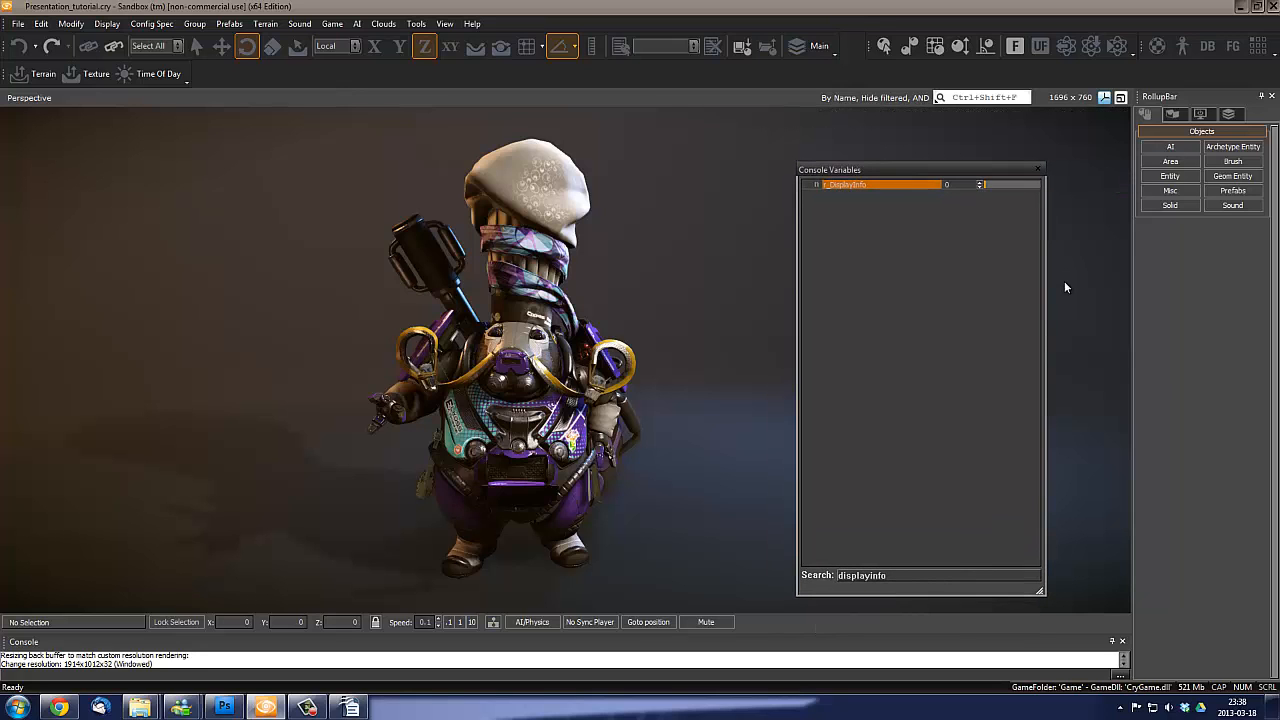
Reframe the character, set r_Supersampling to 3 for the final view, and close the console variables window
key(w)
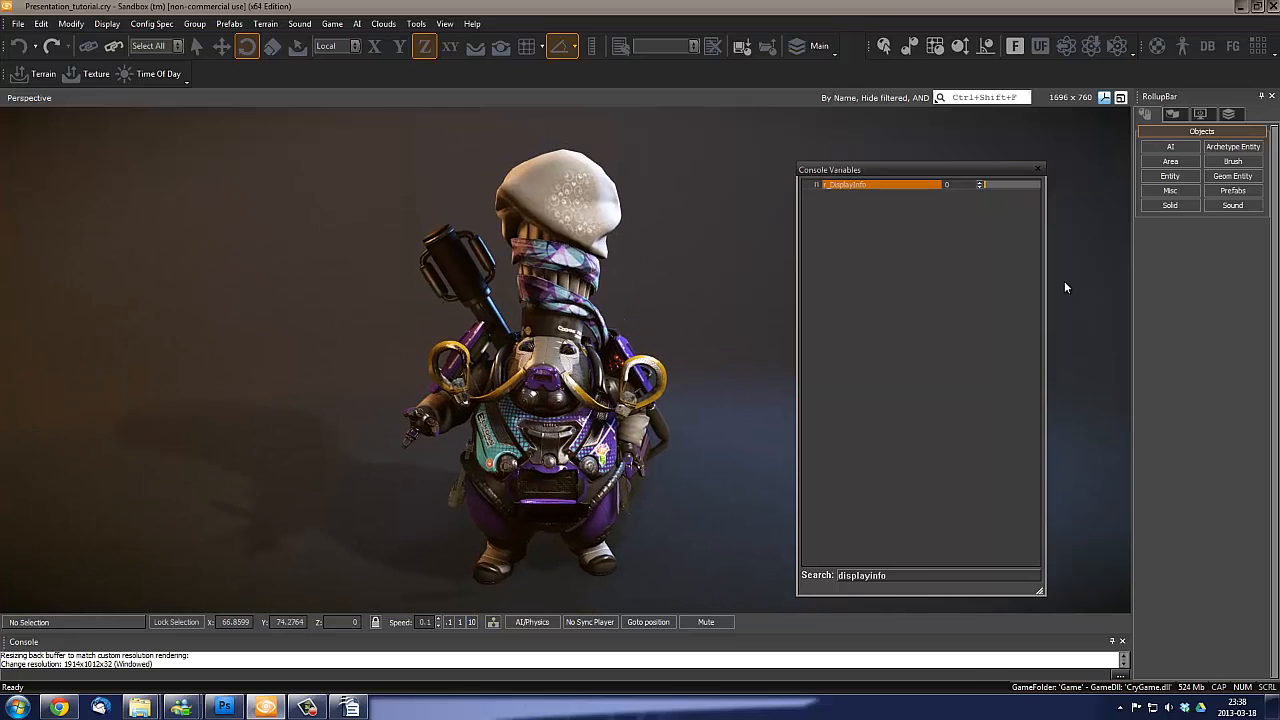
key(ctrl+a)
text(supersam)
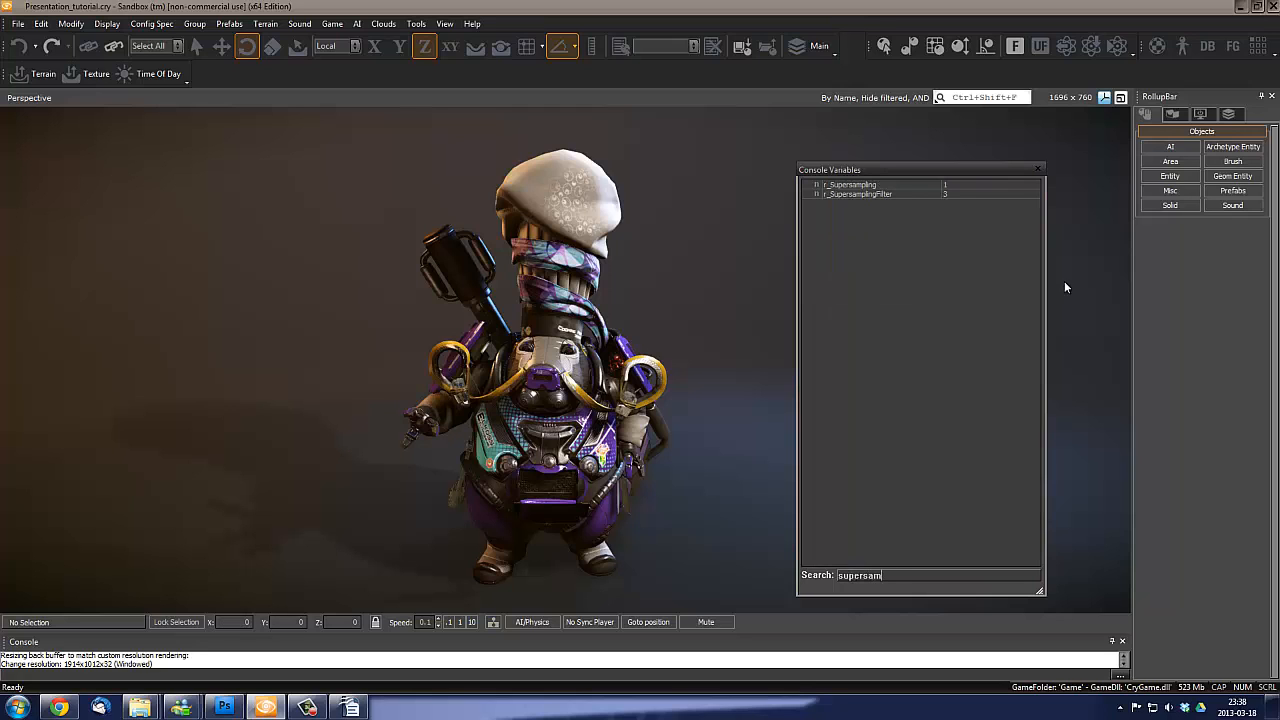
key(Tab)
text(3)
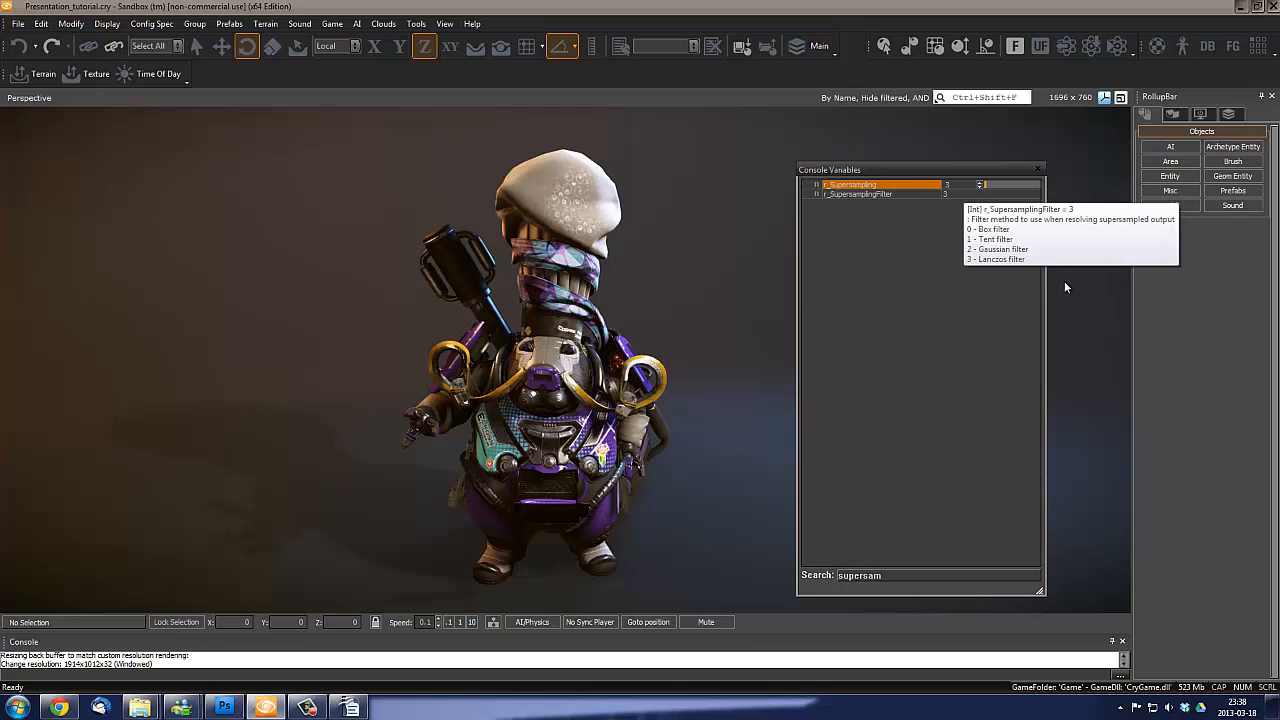
key(Return)
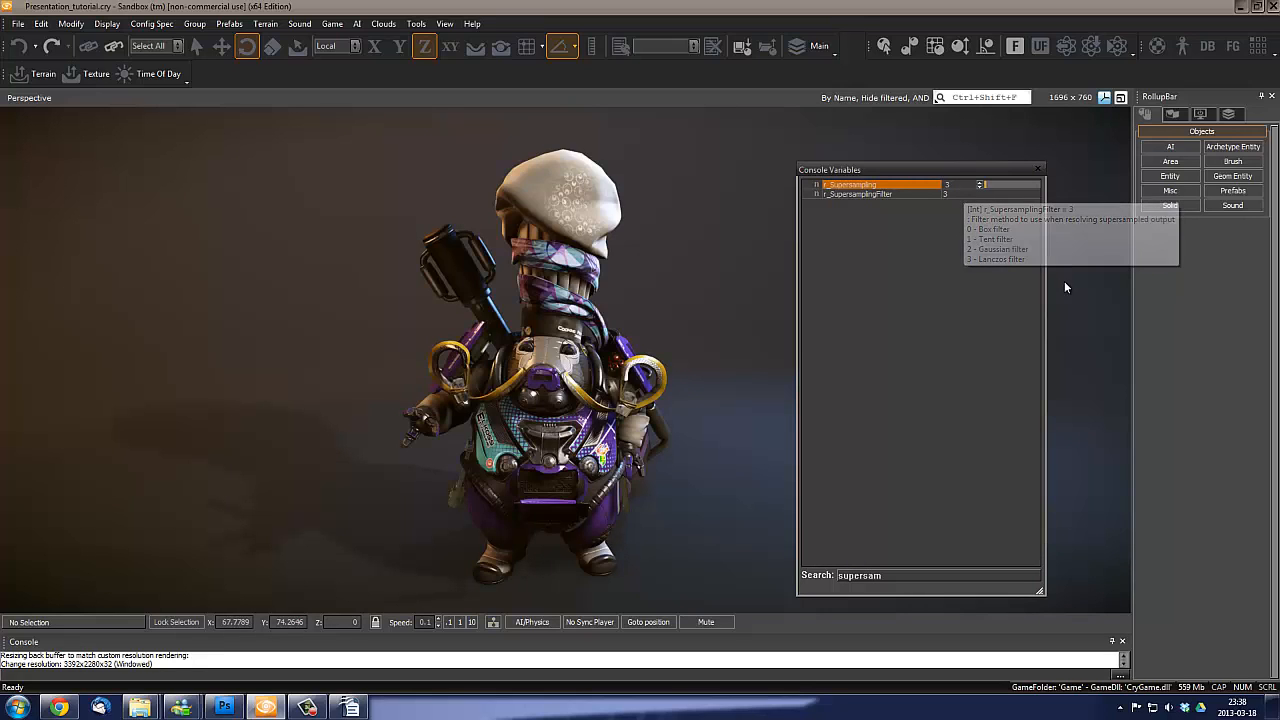
key(Escape)
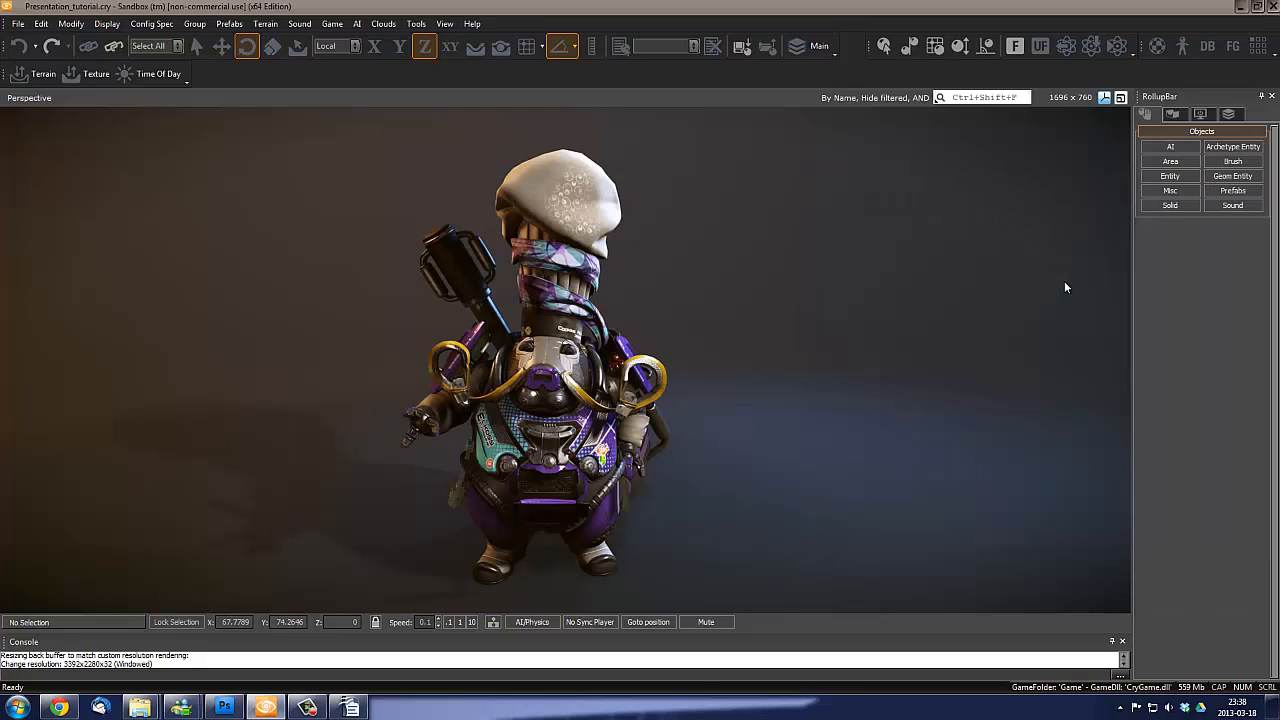